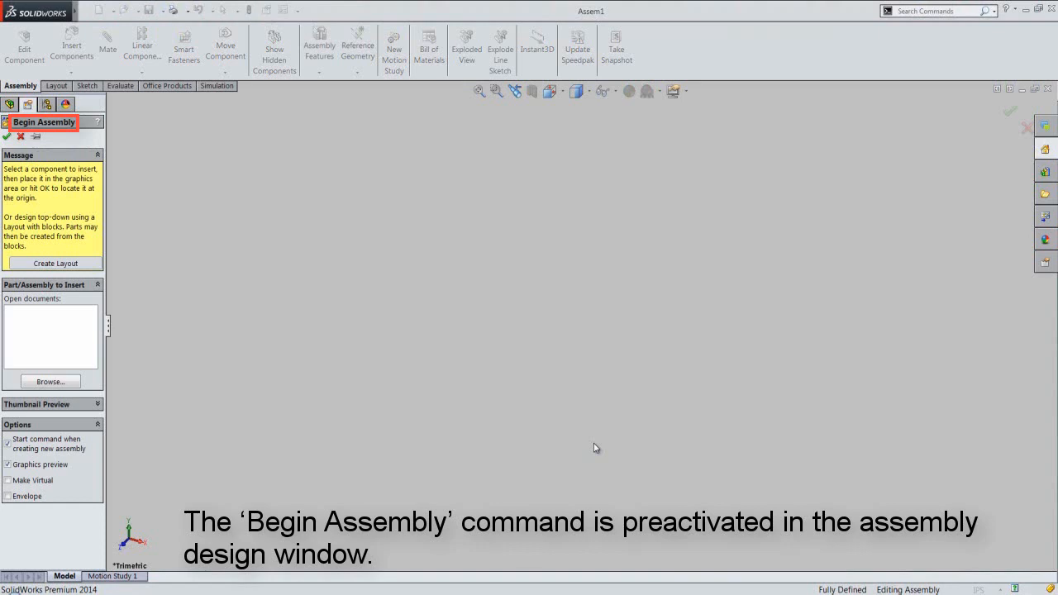
- Turn on the visibility of origins in the new assembly
mouse_move(82, 16)
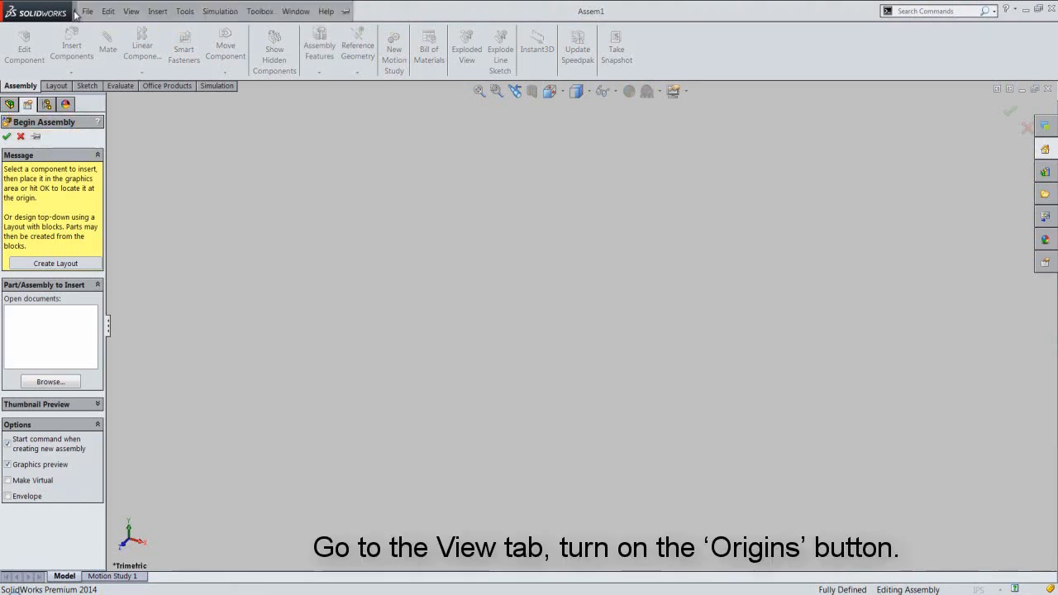
click(131, 10)
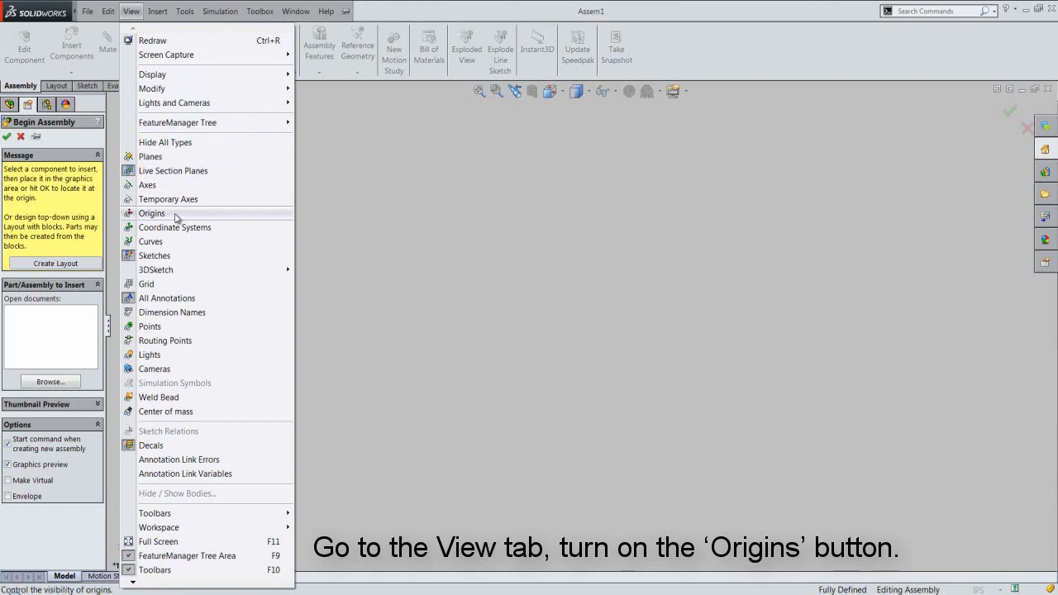
click(175, 215)
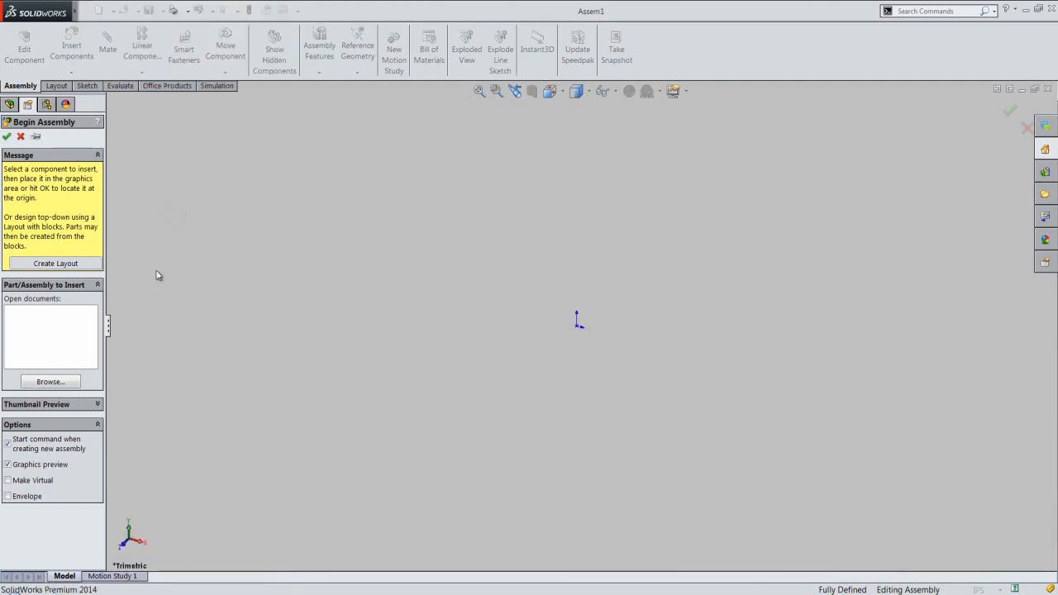
- Insert the Drill Machine Frame part as the first component and place it at the assembly origin
click(50, 382)
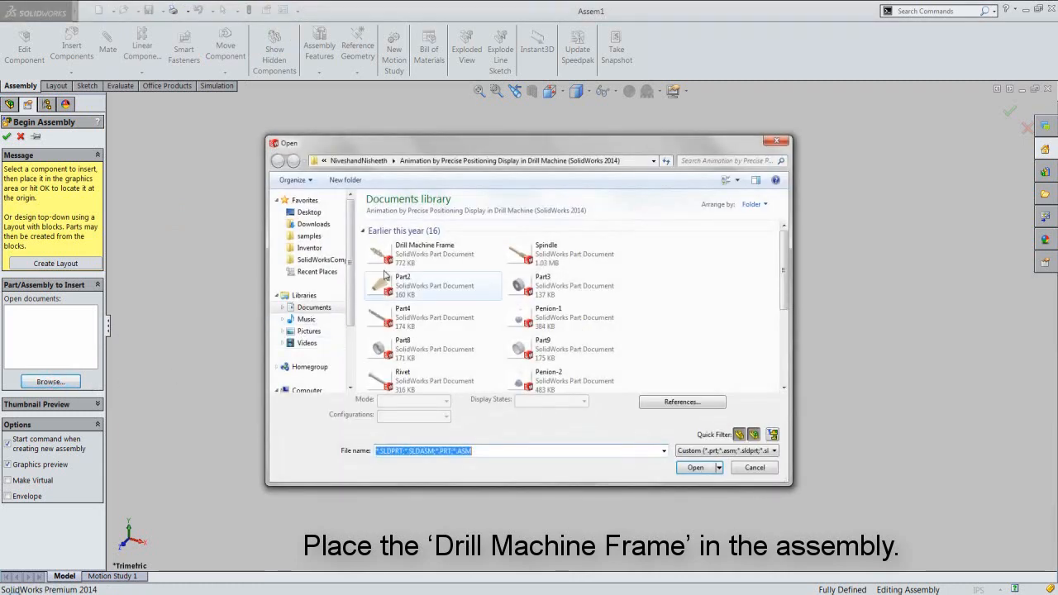
double_click(409, 252)
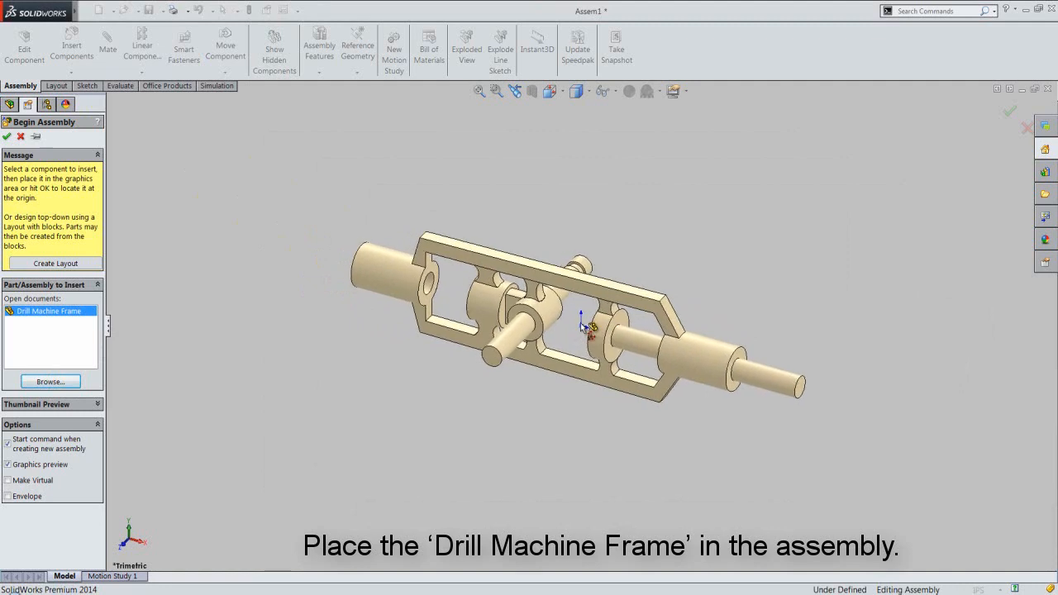
click(581, 325)
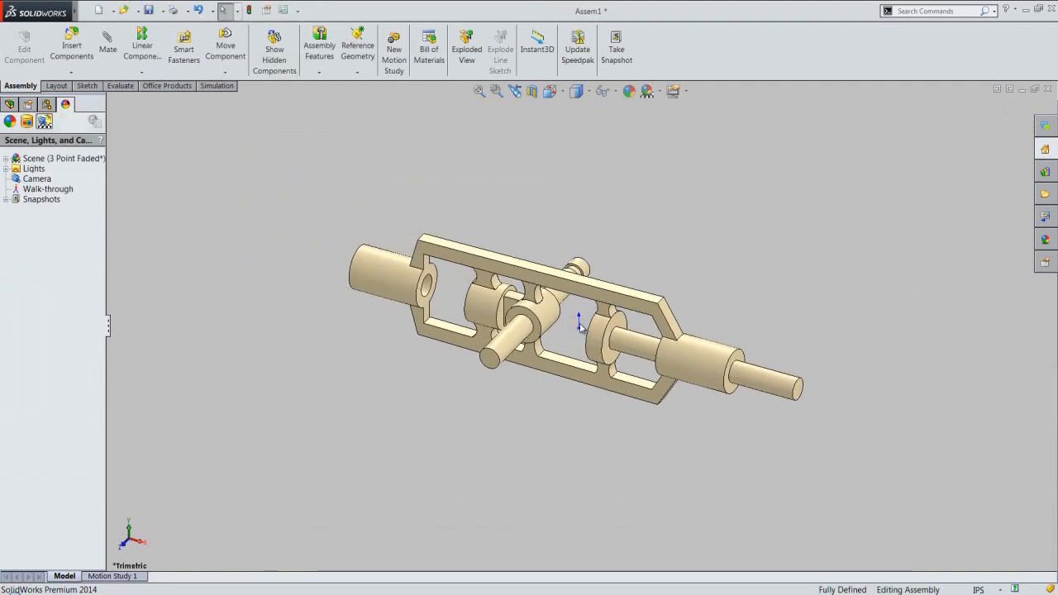
- Orient the frame isometrically with its hollow cylinder end in front, and turn off the visibility of origins
click(550, 91)
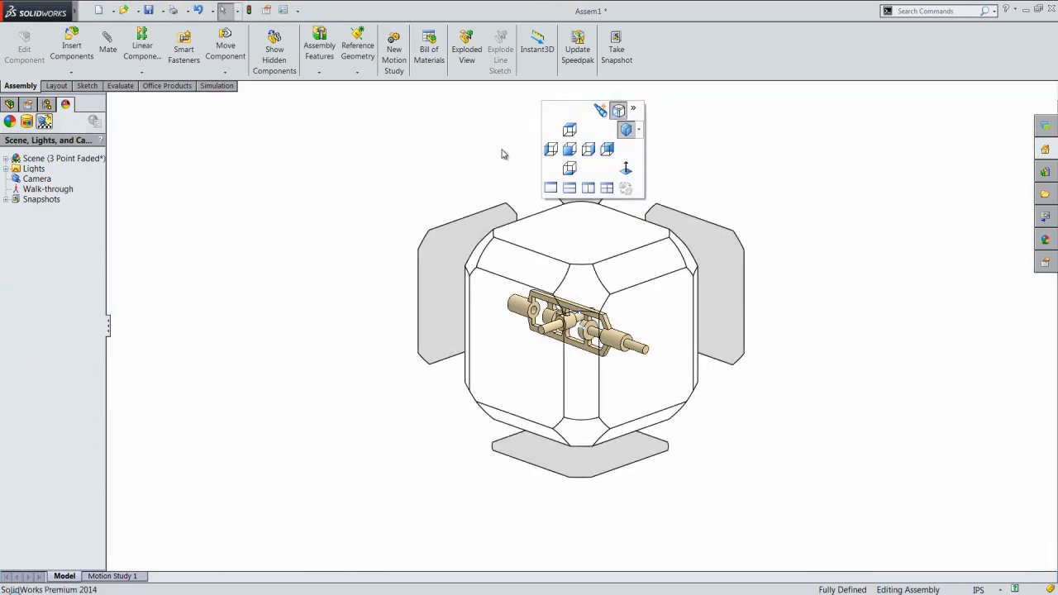
click(482, 251)
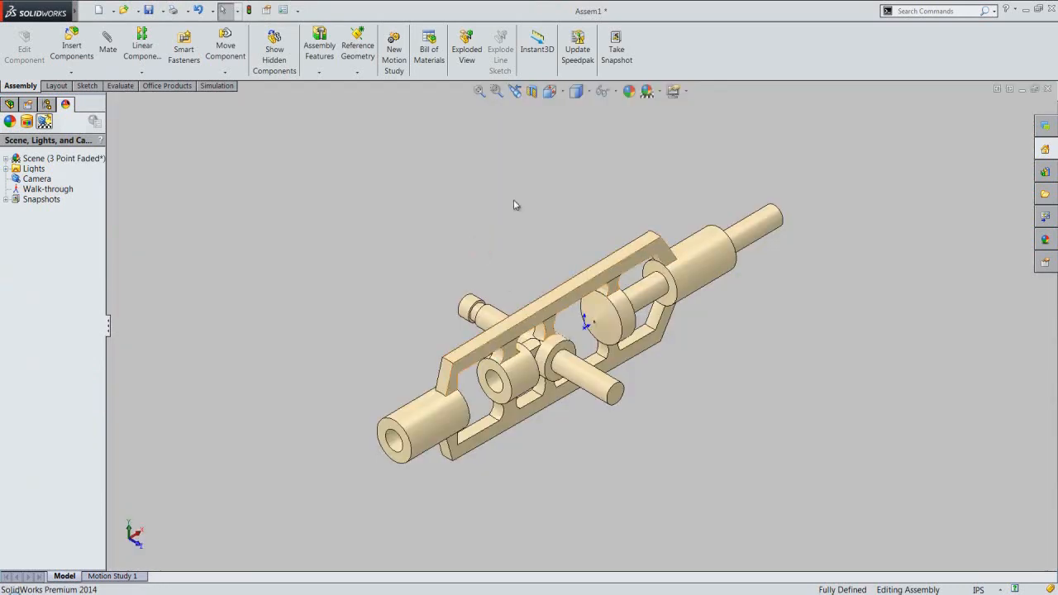
mouse_move(76, 13)
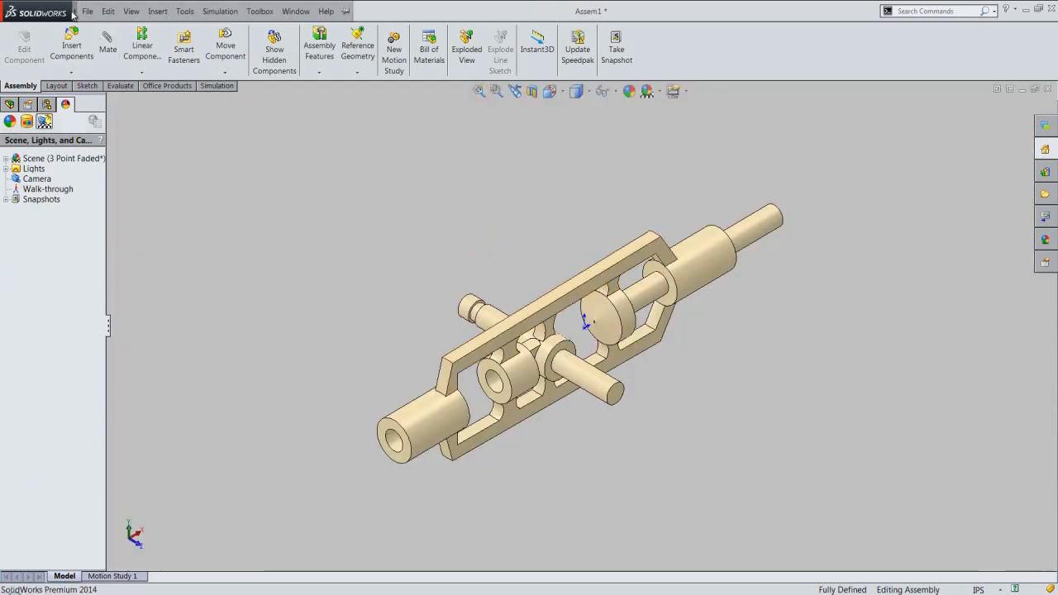
click(131, 11)
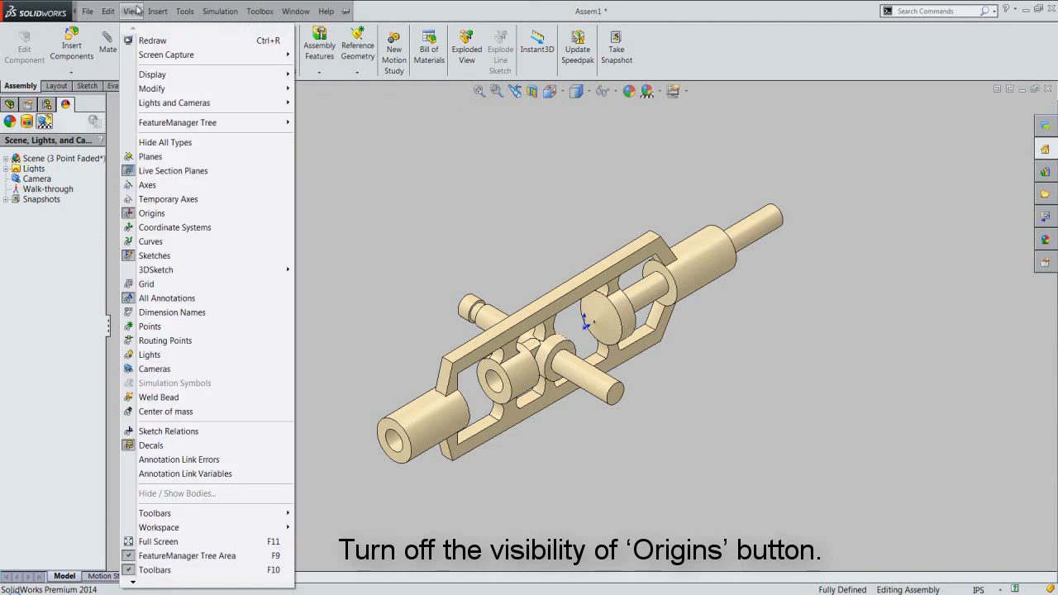
click(161, 214)
click(10, 104)
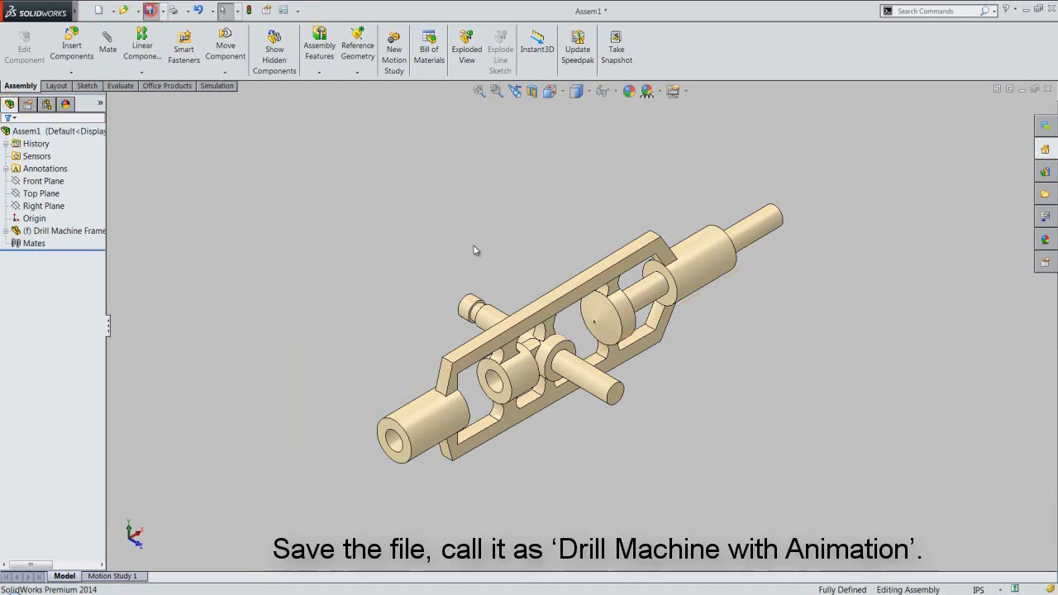
- Save the assembly under the file name Drill Machine with Animation
key(ctrl+s)
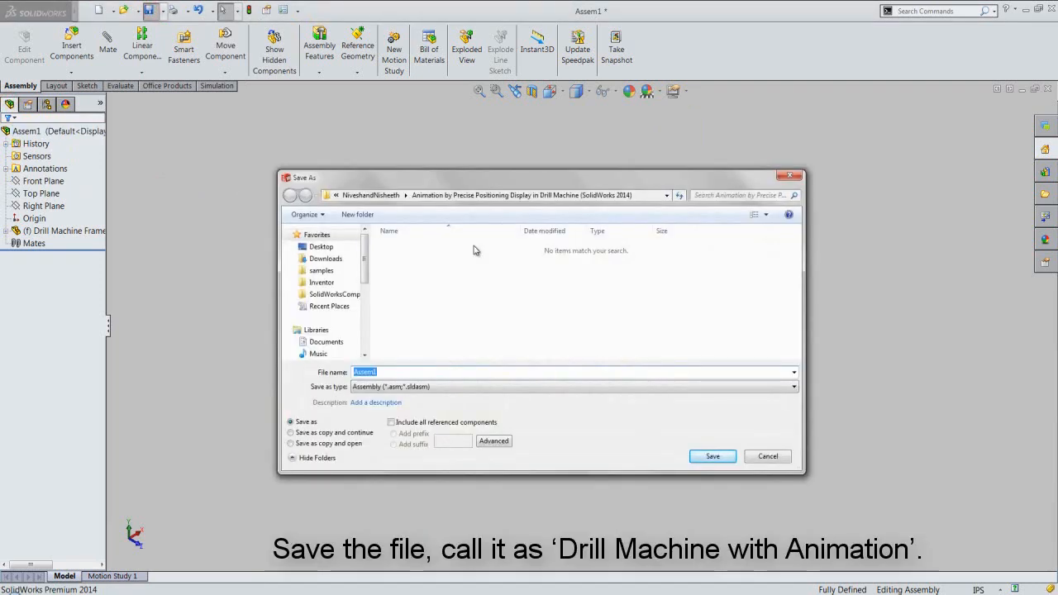
text(Drill Ma)
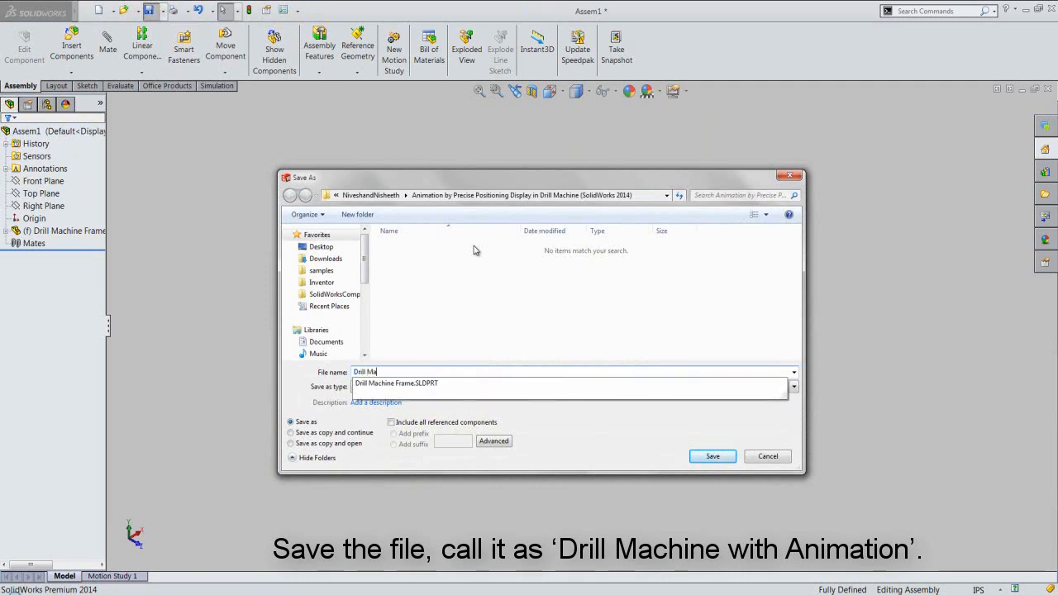
text(chine with)
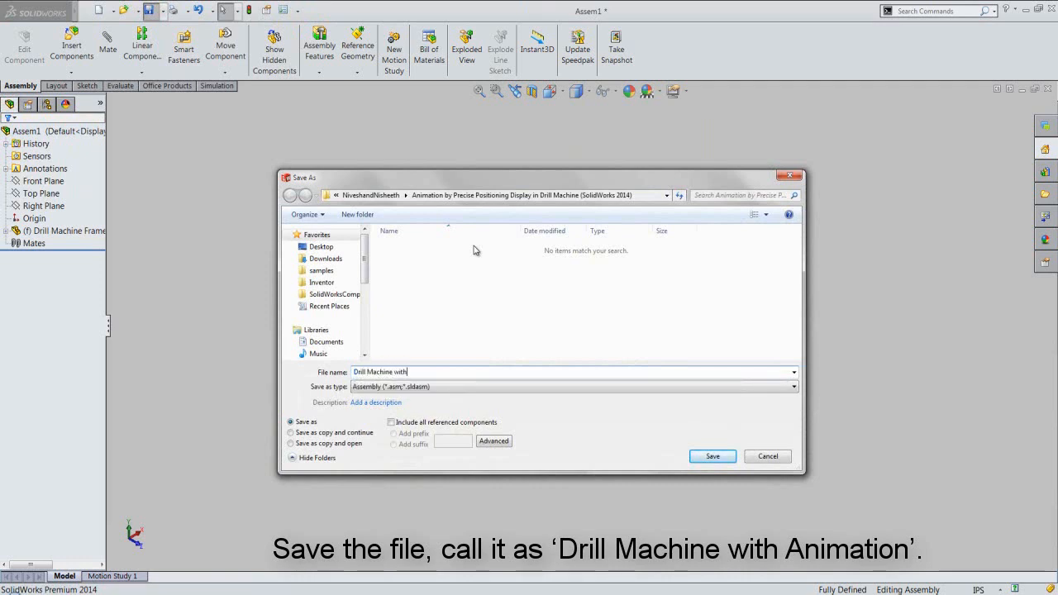
text( Animation)
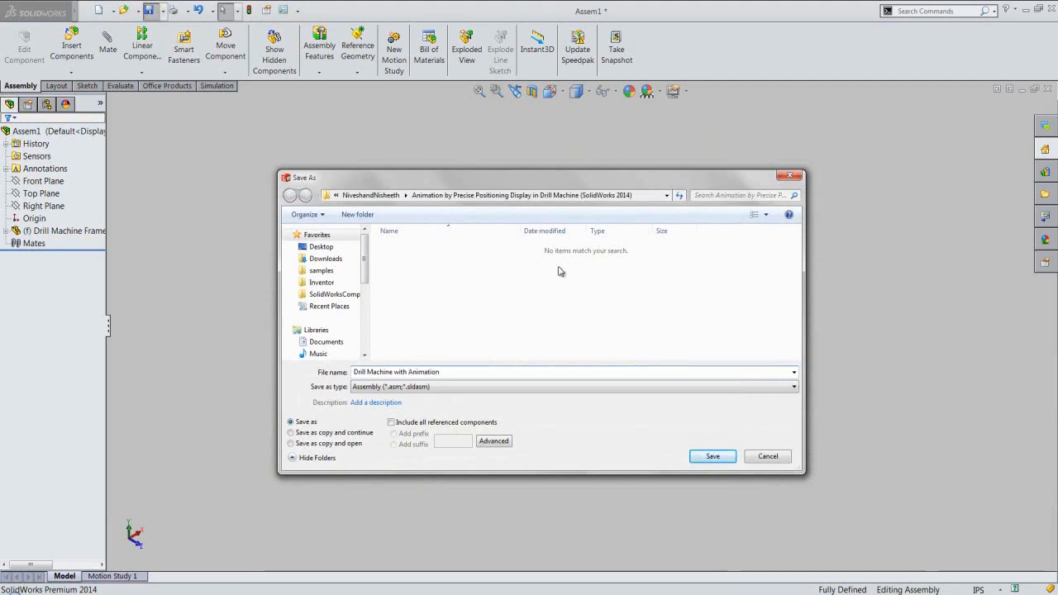
click(729, 455)
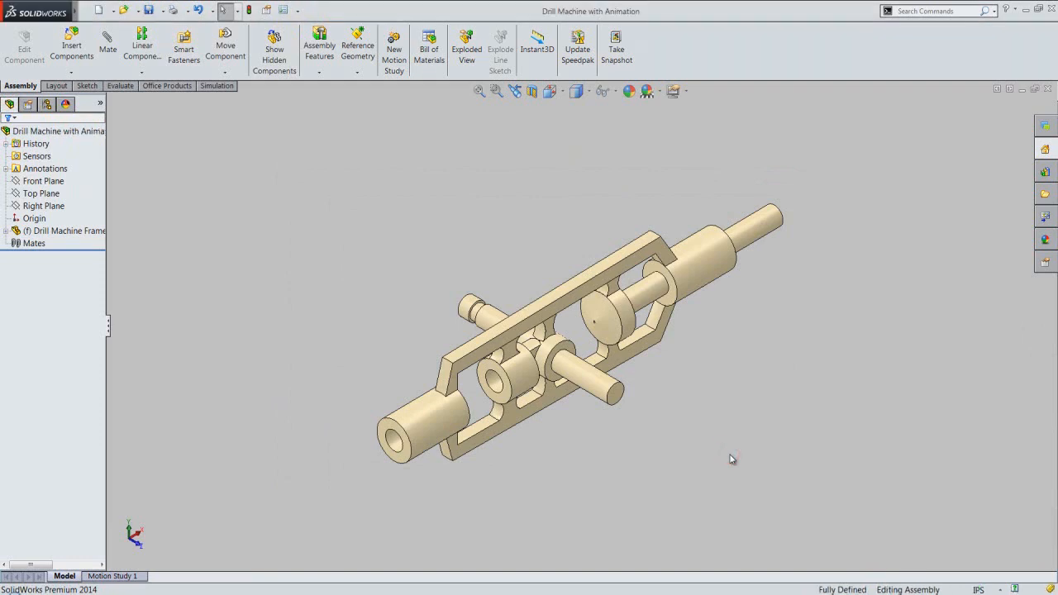
click(777, 491)
- Save the enlarged isometric orientation of the frame as a new named view called Custom View
scroll(685, 446, down, 2)
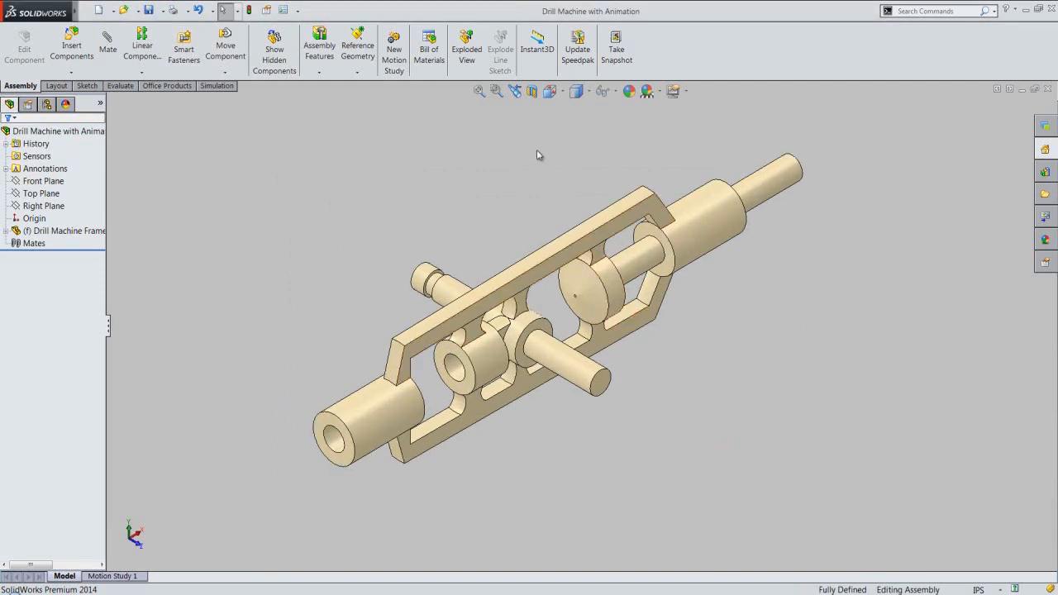
key(space)
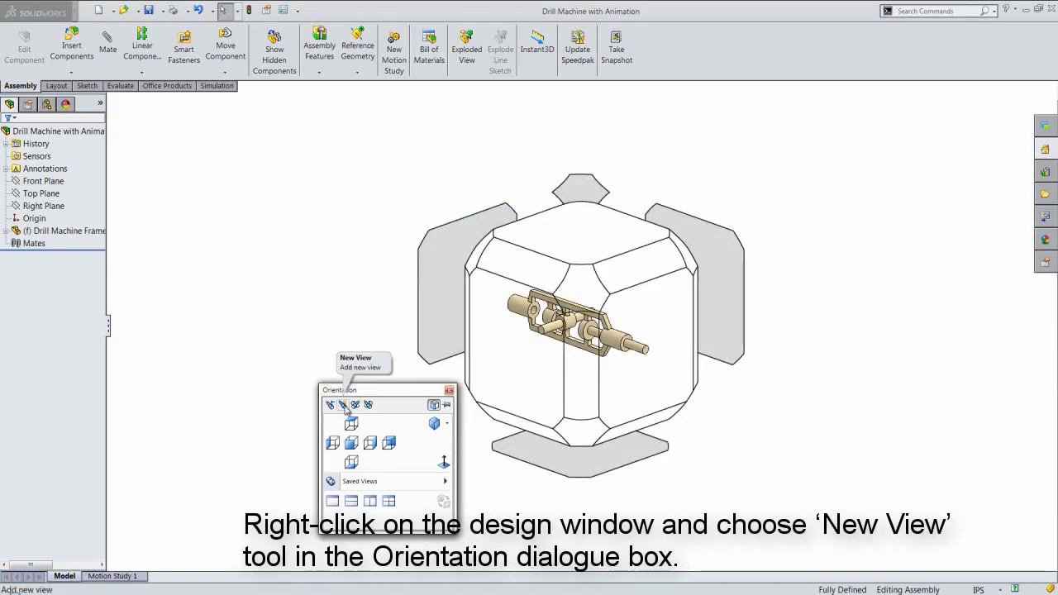
click(343, 405)
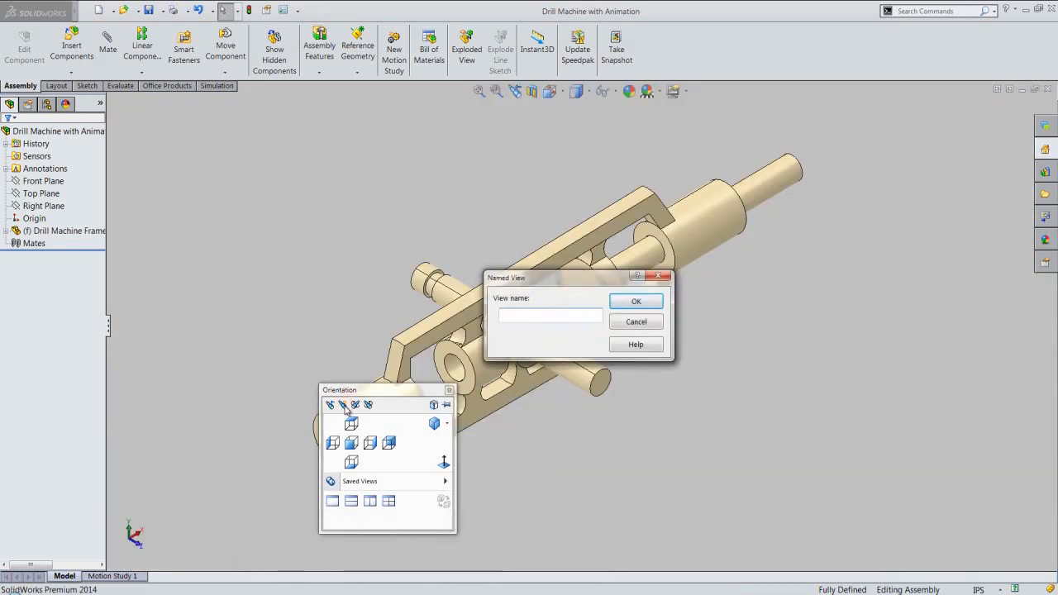
text(Custom View)
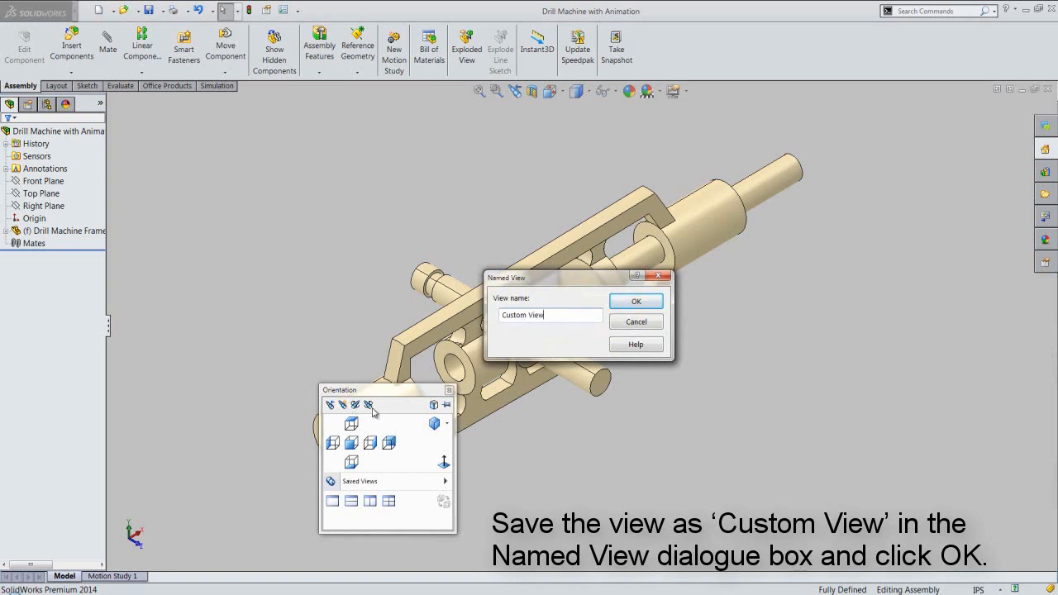
click(636, 301)
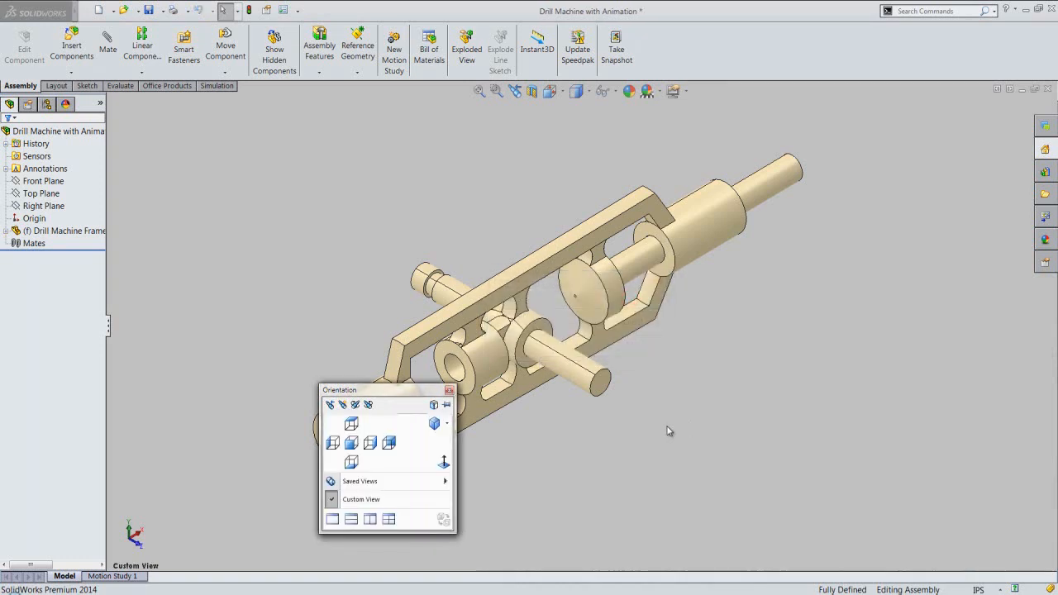
click(449, 391)
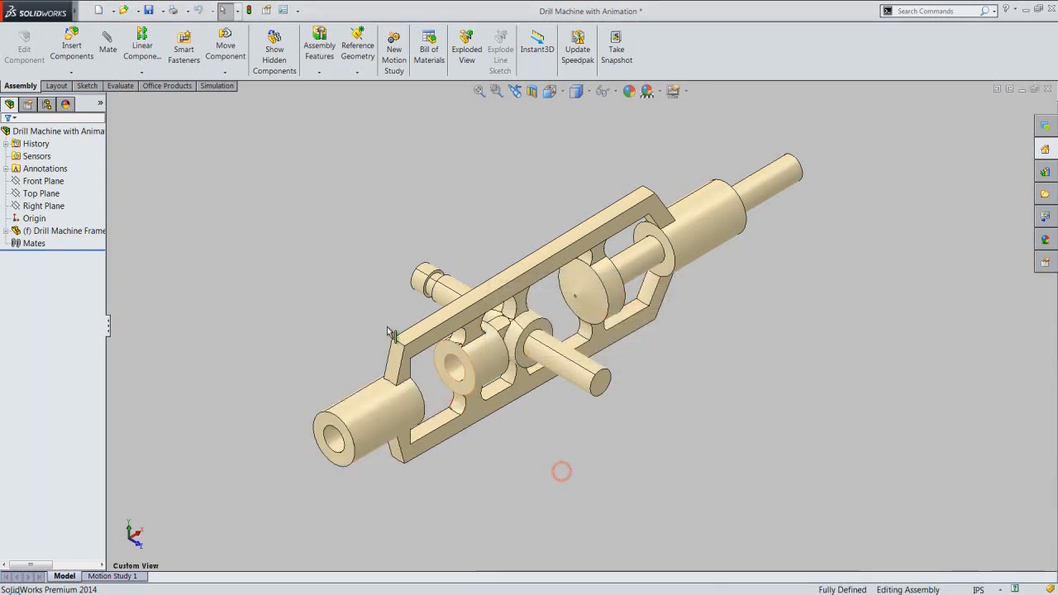
click(238, 224)
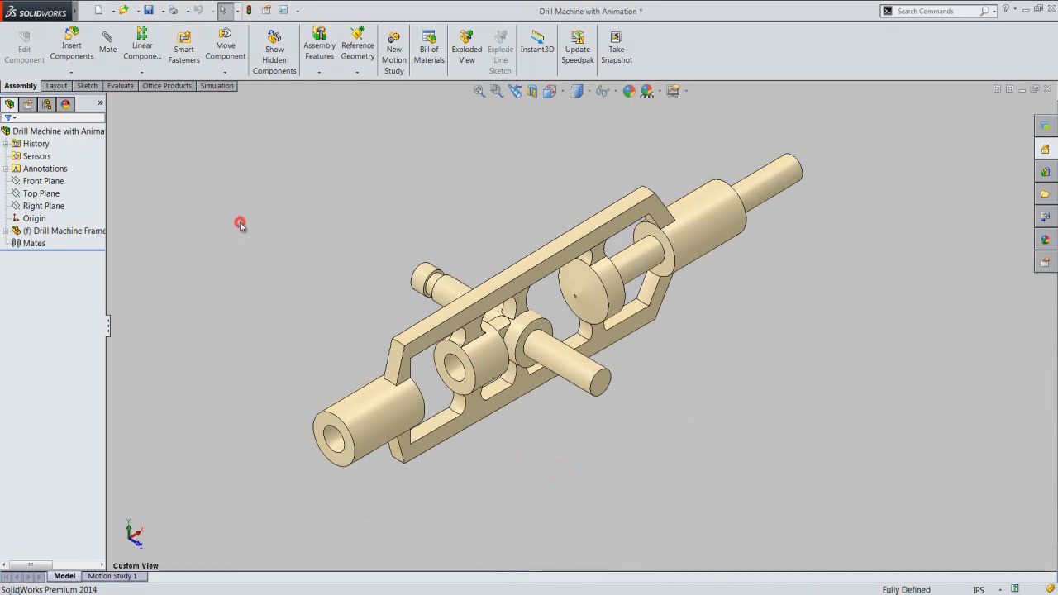
- Insert Part10 and Part9 together, placing the Part10 handle below the frame and the Part9 ring beyond the frame's thin shaft end
click(66, 38)
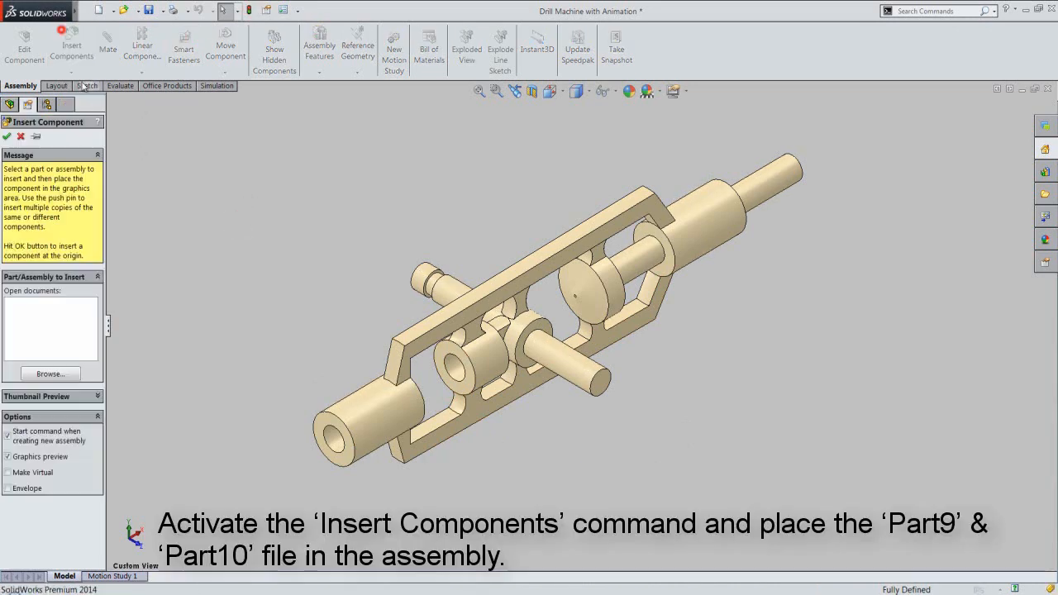
click(56, 374)
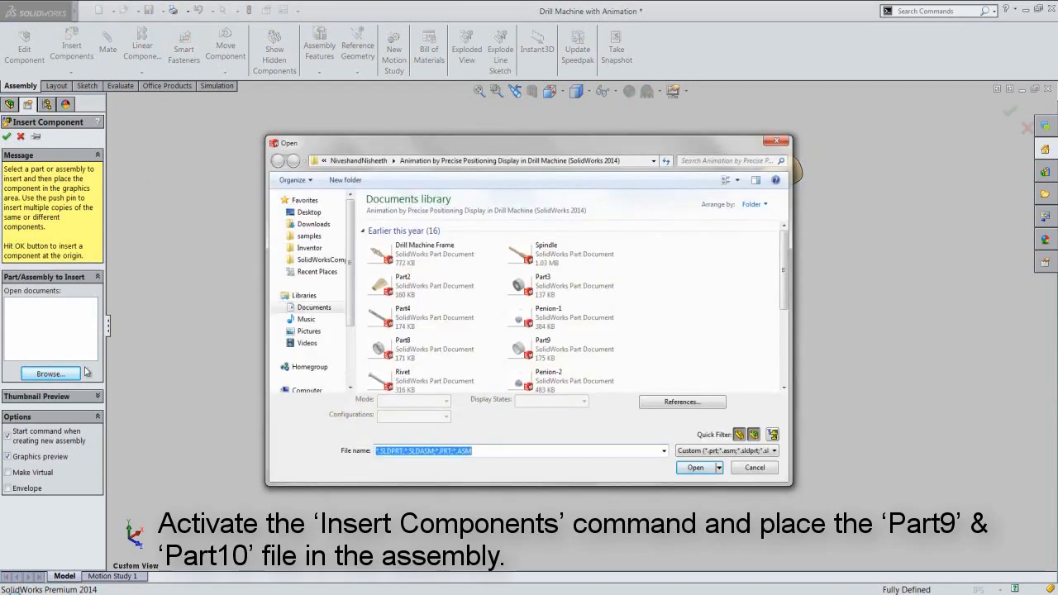
click(566, 349)
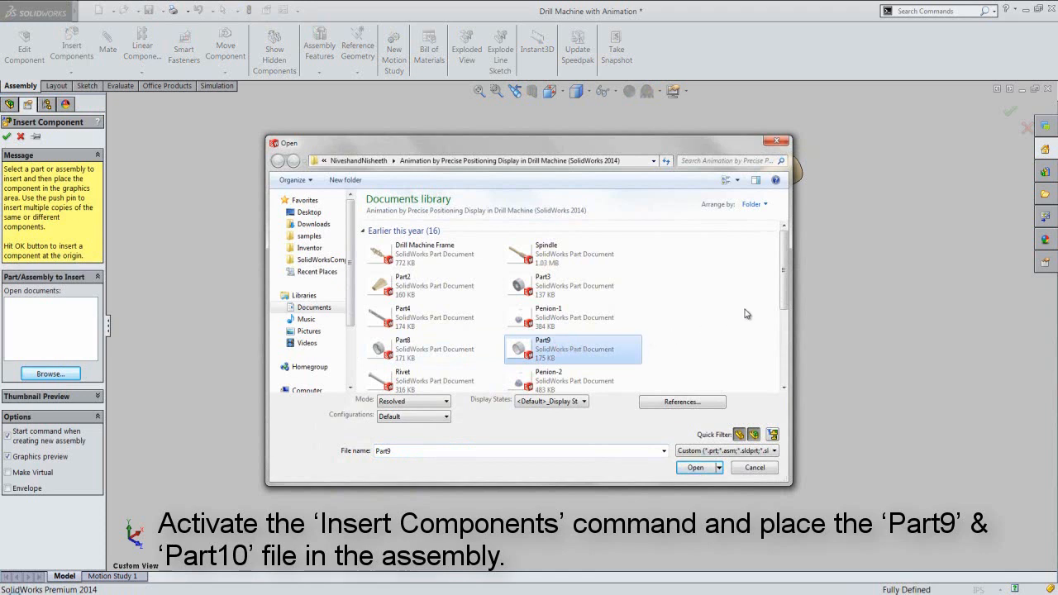
drag(785, 298, 791, 347)
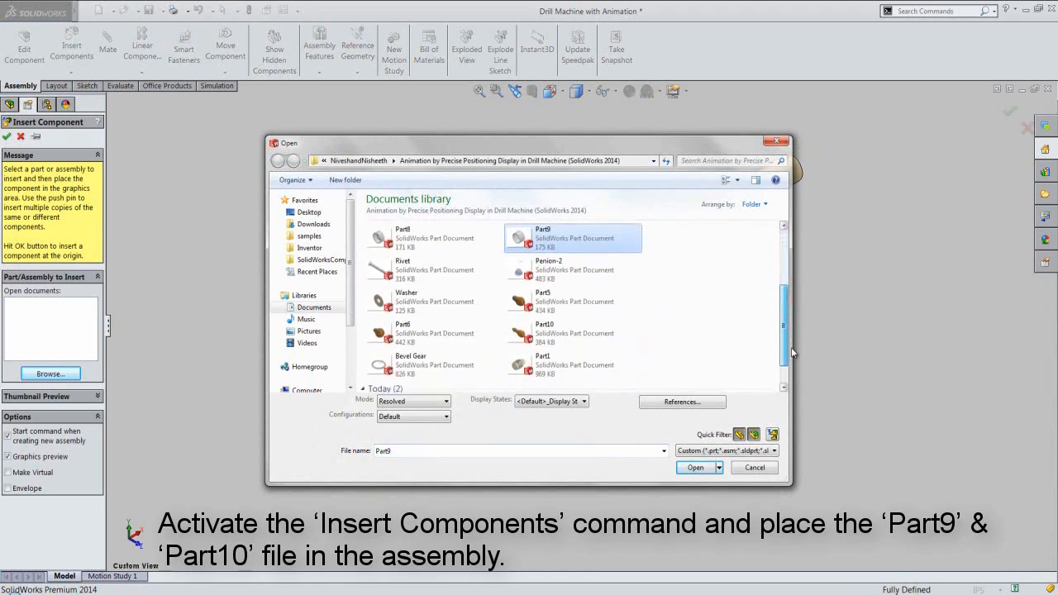
ctrl+click(601, 333)
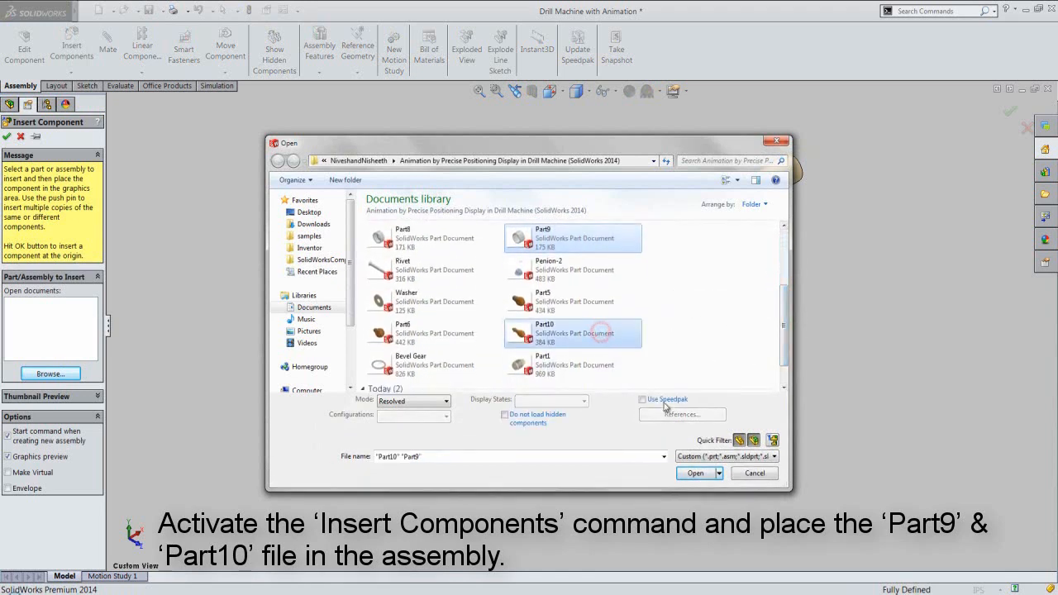
click(695, 473)
click(728, 424)
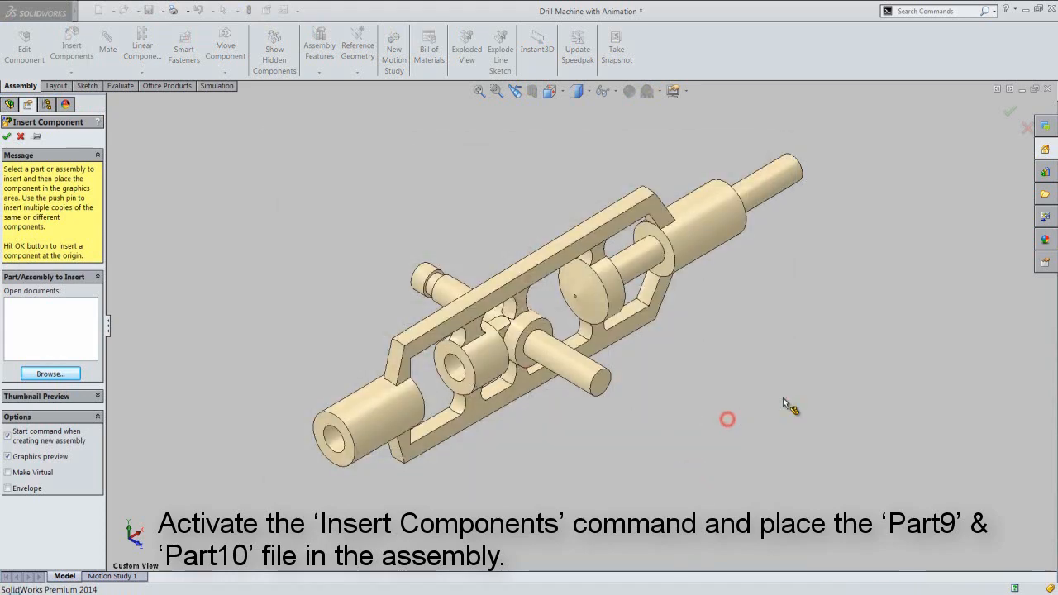
click(959, 218)
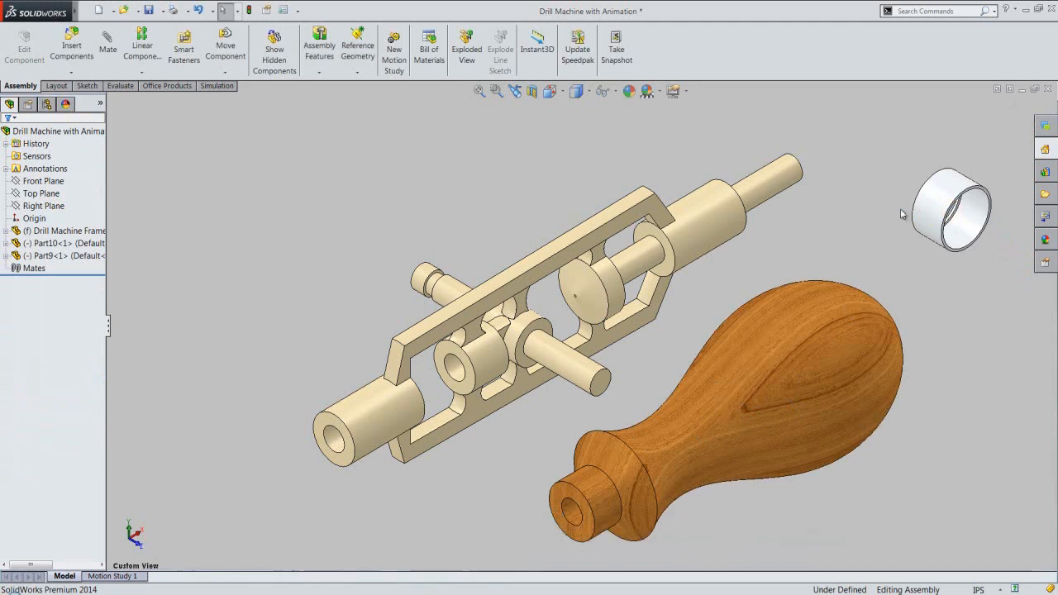
- Rotate the Part9 ring about the vertical axis using Move with Triad so its opening faces the same way as the frame's hollow end
right_click(946, 217)
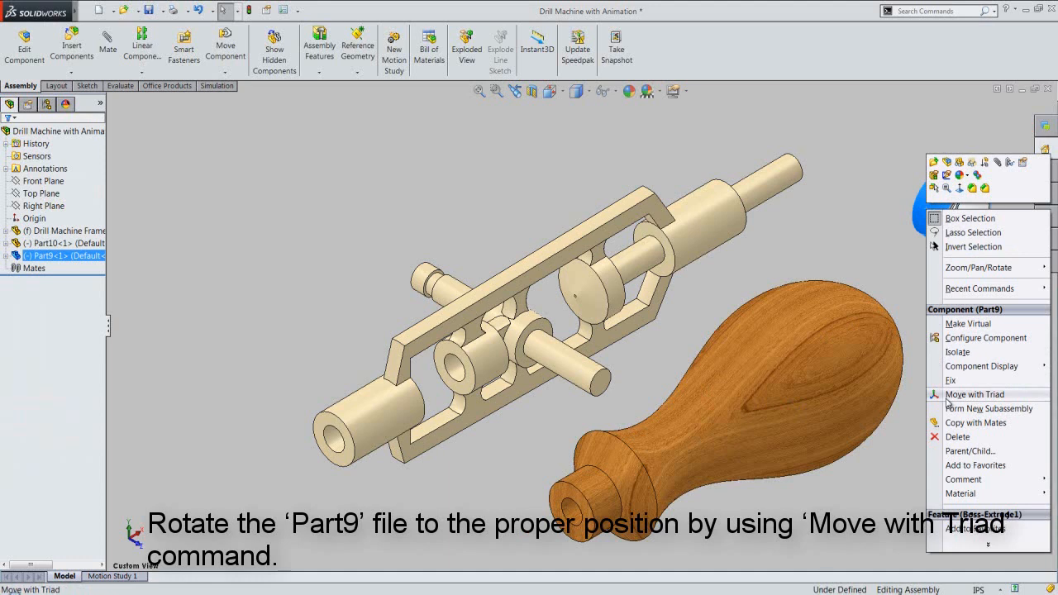
click(974, 394)
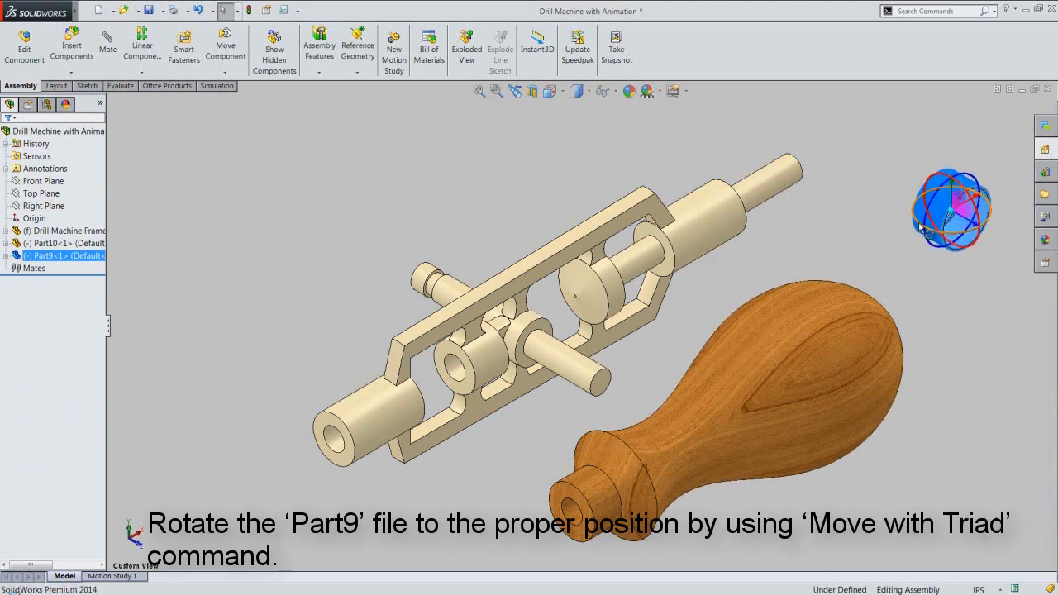
drag(920, 228, 996, 254)
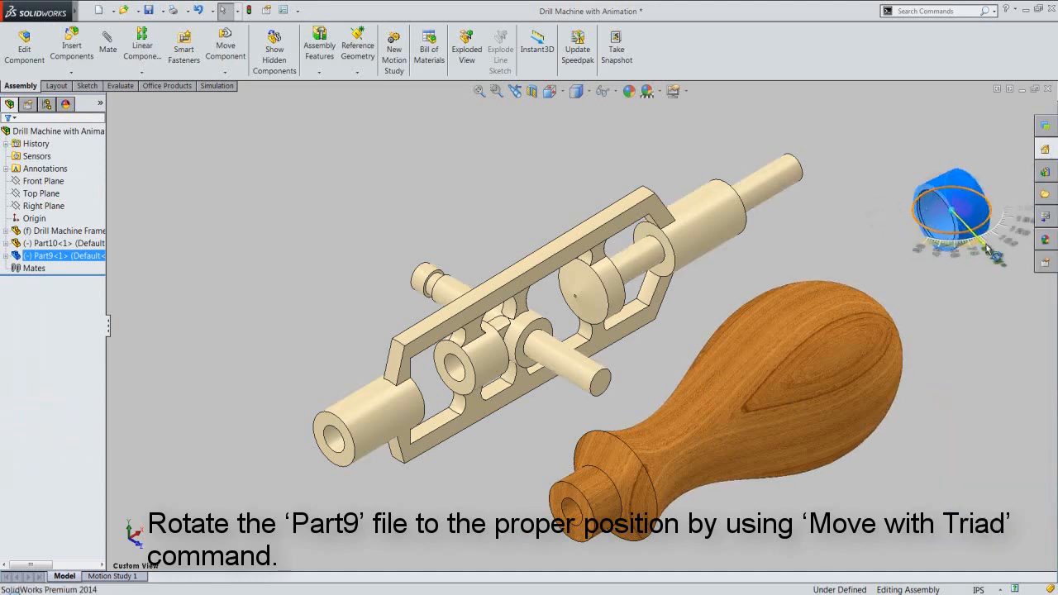
click(970, 312)
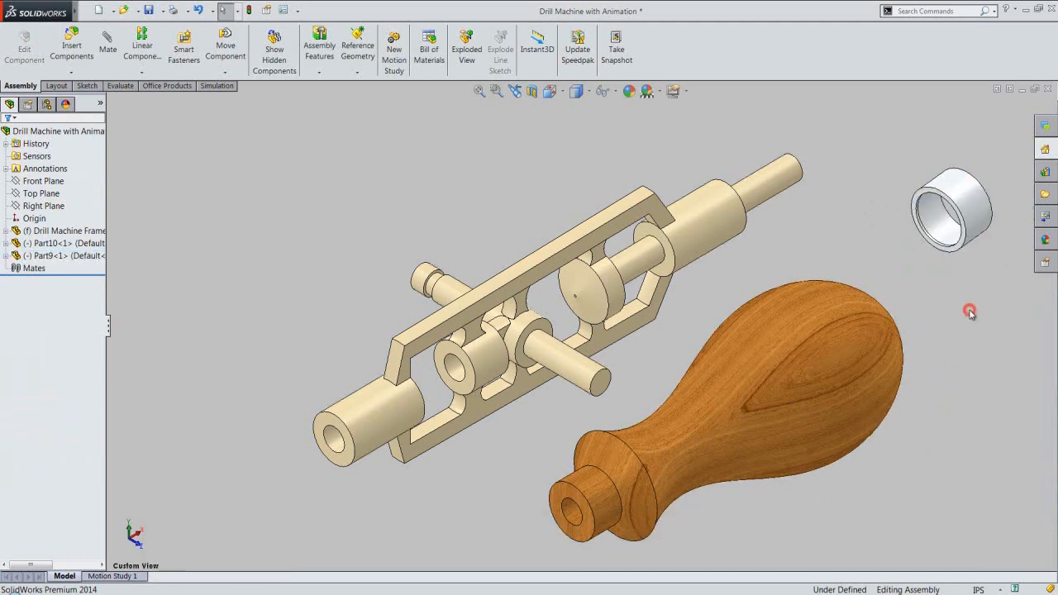
- Move the Part9 ring into the free space between the frame's hollow cylinder end and the narrow tip of the Part10 handle
drag(970, 243, 471, 544)
scroll(473, 542, down, 3)
click(531, 474)
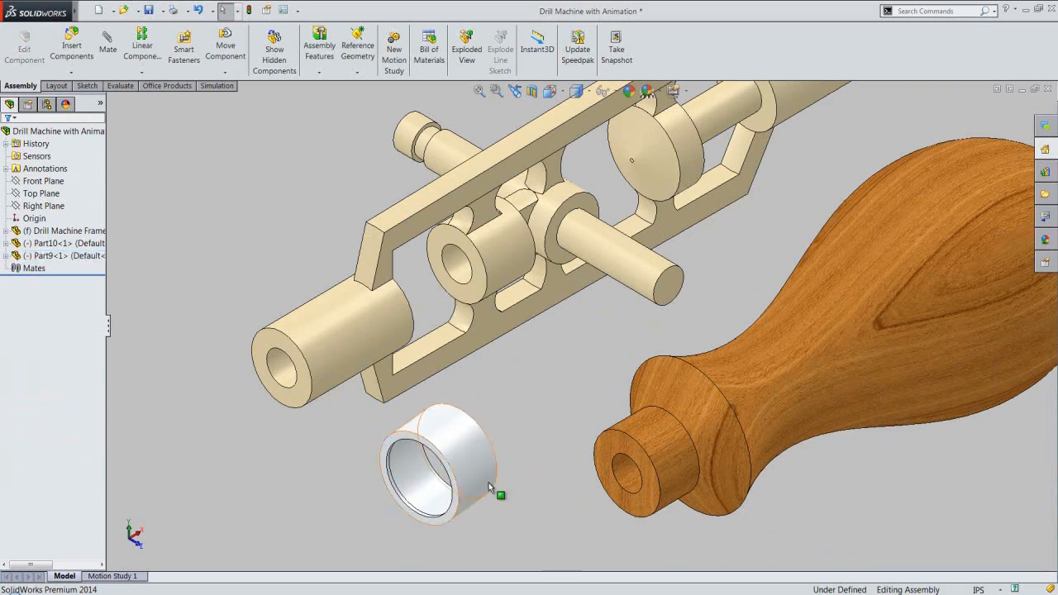
- Add a Concentric mate with Lock Rotation between the Part9 ring's inner cylindrical face and the outer cylindrical face of the Part10 handle's narrow tip
click(118, 66)
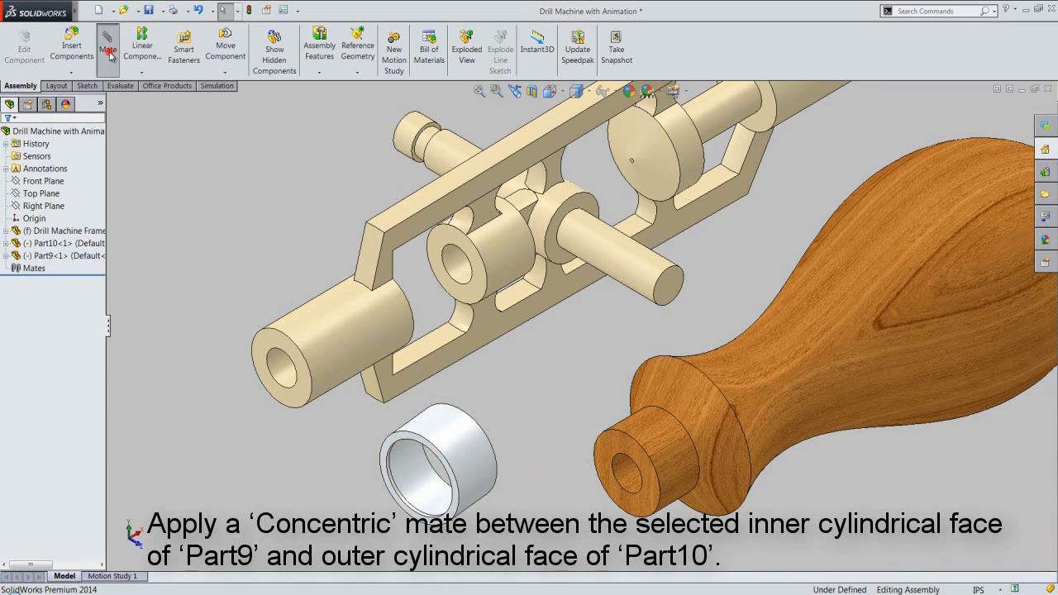
click(423, 481)
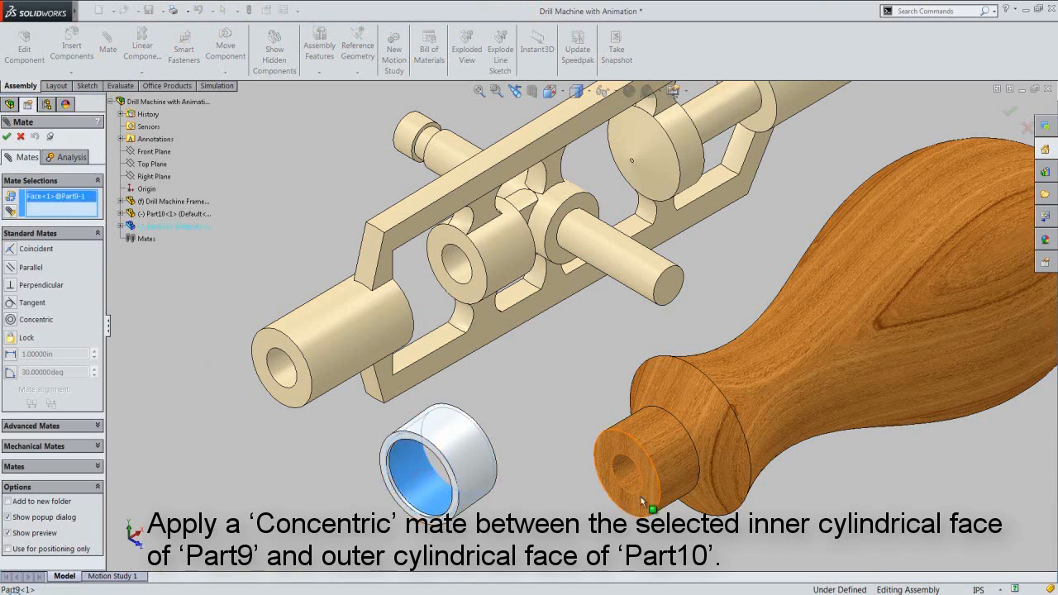
click(668, 466)
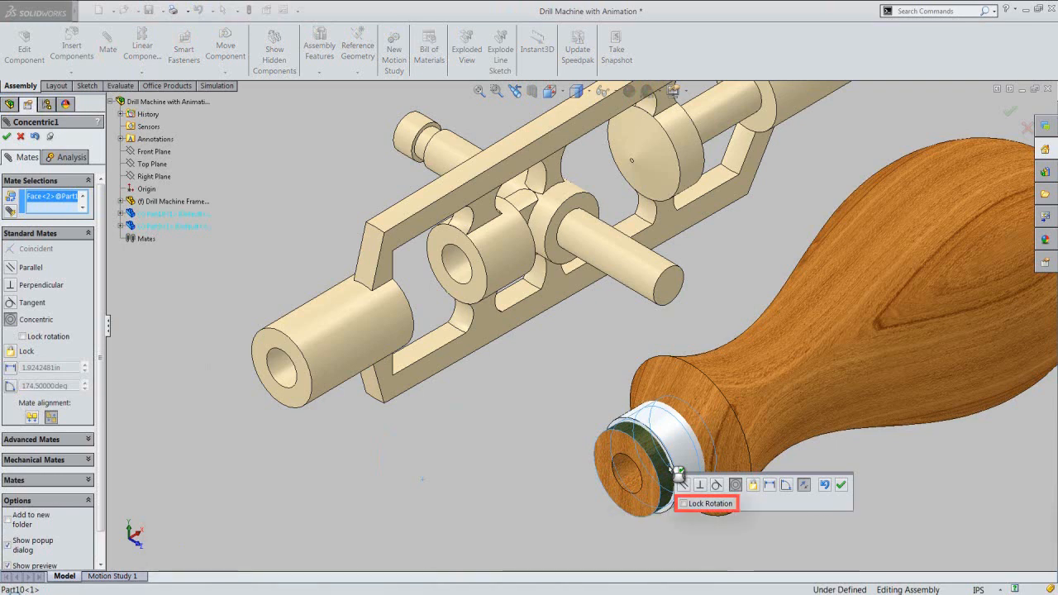
click(683, 504)
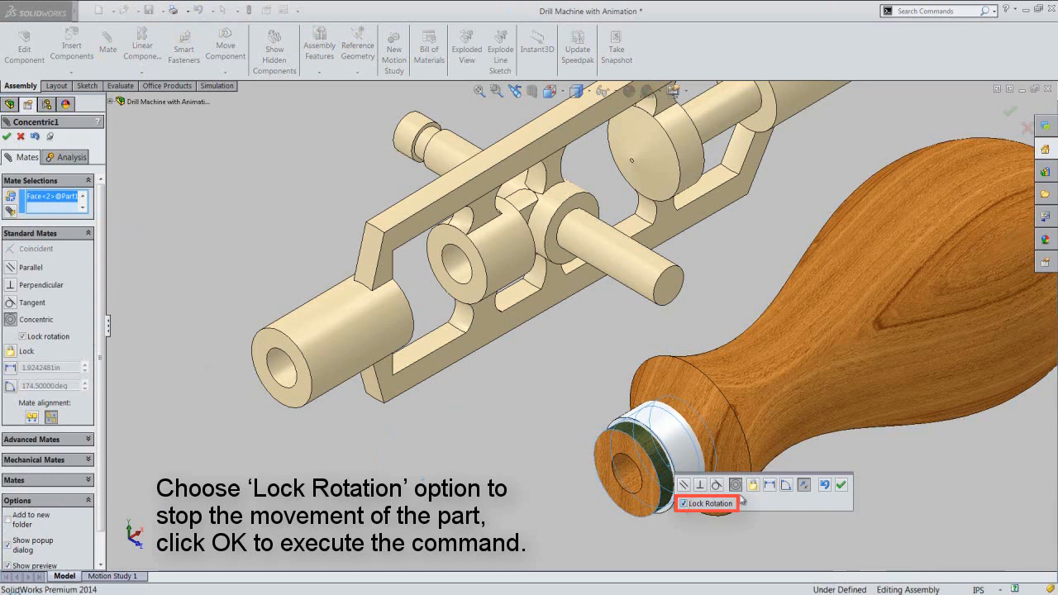
click(841, 485)
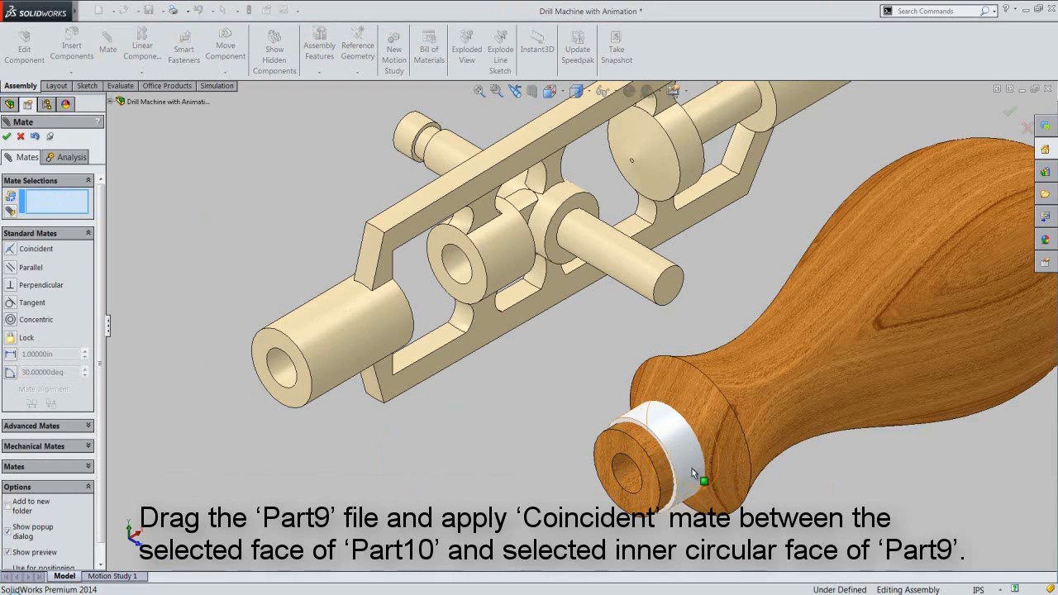
- Pull the Part9 ring off the handle and add a Coincident mate between Part10's flat tip face and Part9's inner circular face
drag(692, 468, 465, 519)
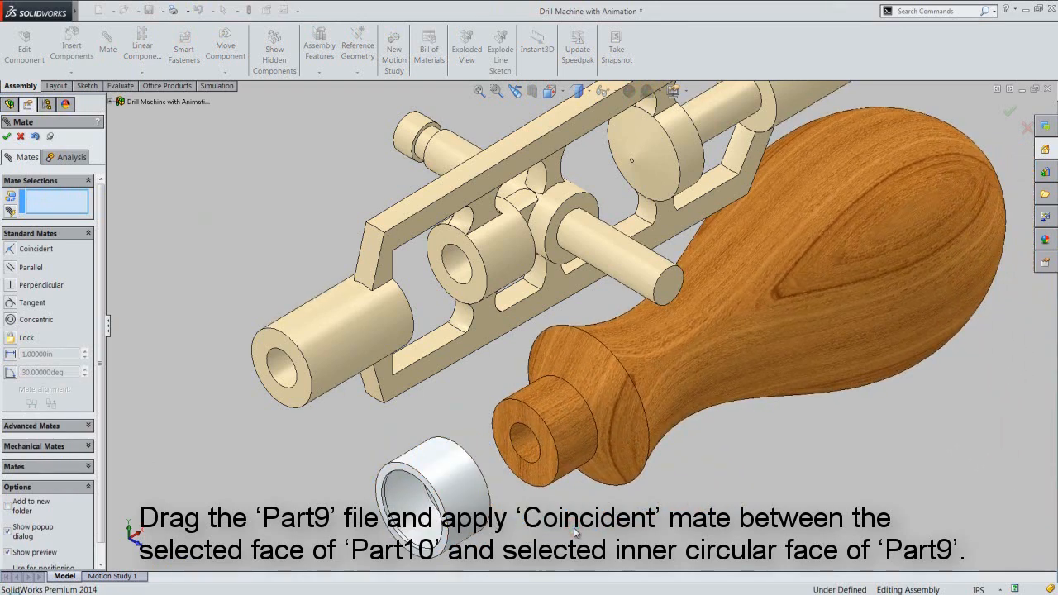
click(538, 468)
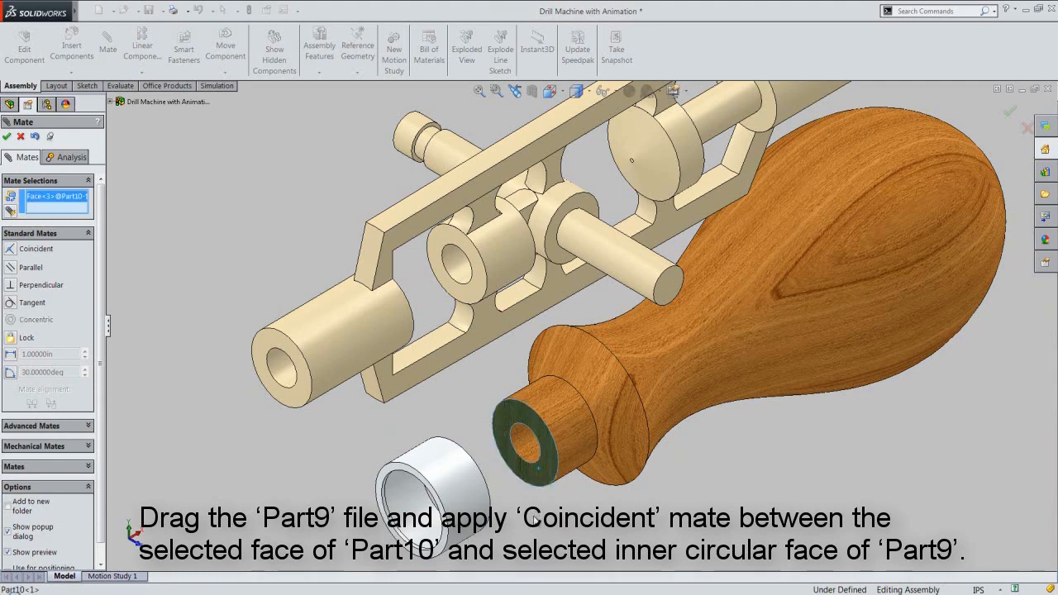
middle_drag(534, 518, 421, 466)
scroll(503, 388, down, 5)
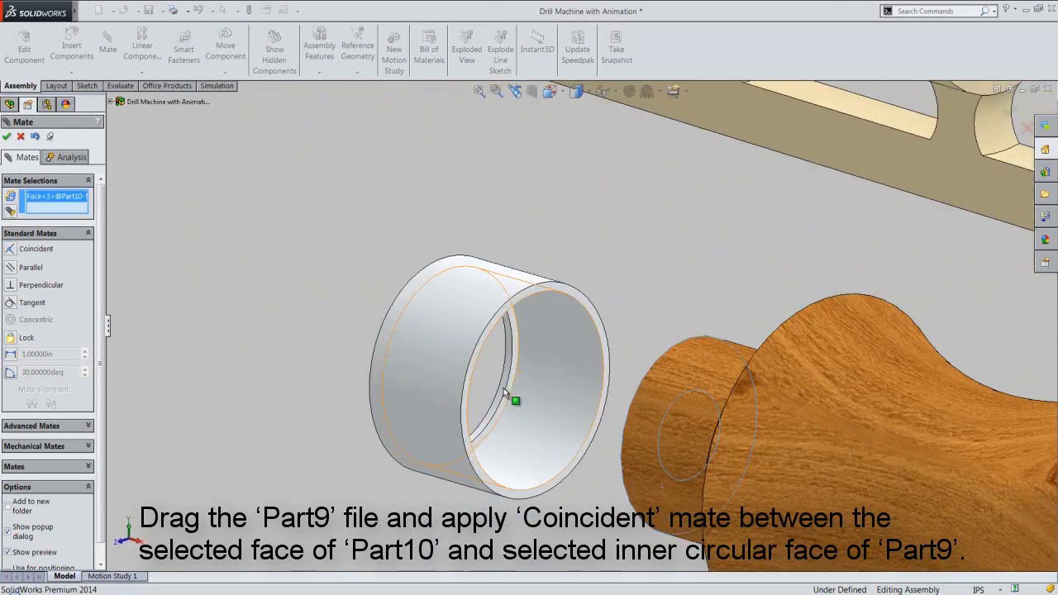
click(524, 398)
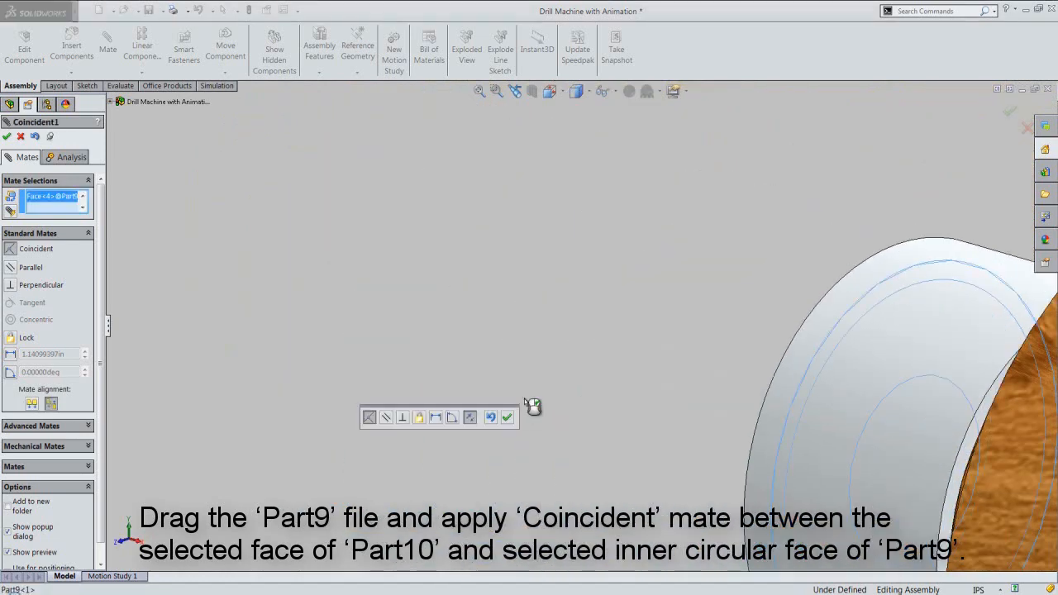
click(507, 418)
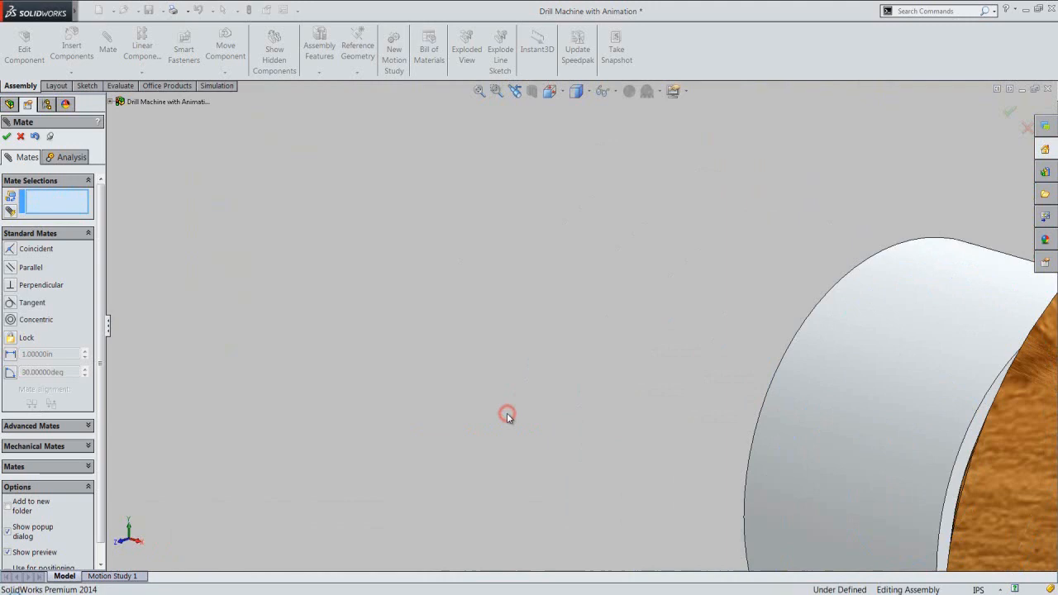
click(515, 91)
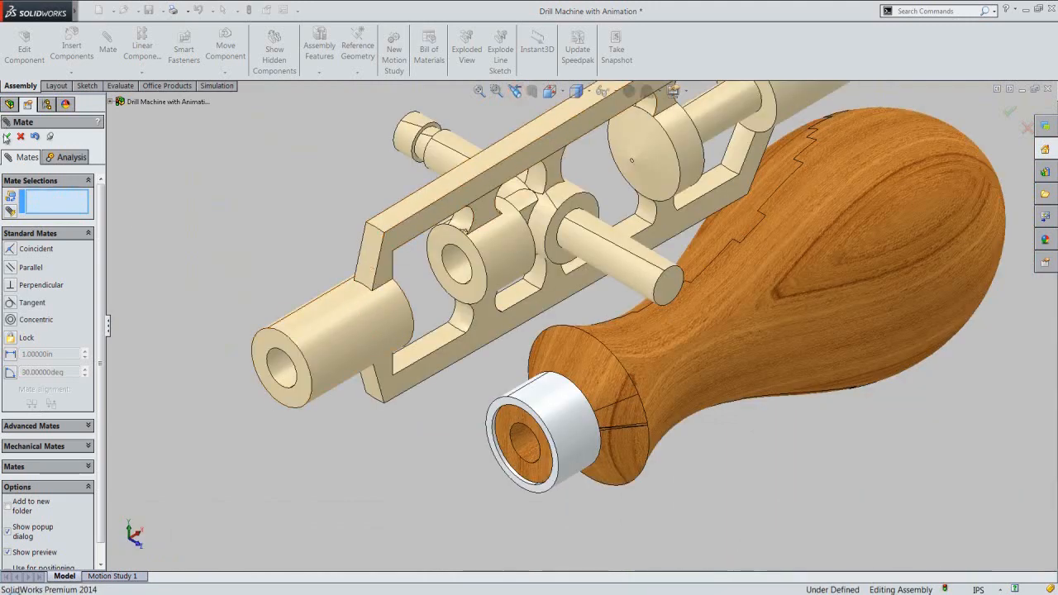
- Add a Concentric mate with Lock Rotation between the hole in Part10's tip and the cylindrical face of the frame's thin shaft
scroll(406, 481, up, 2)
scroll(405, 481, up, 2)
scroll(631, 167, down, 1)
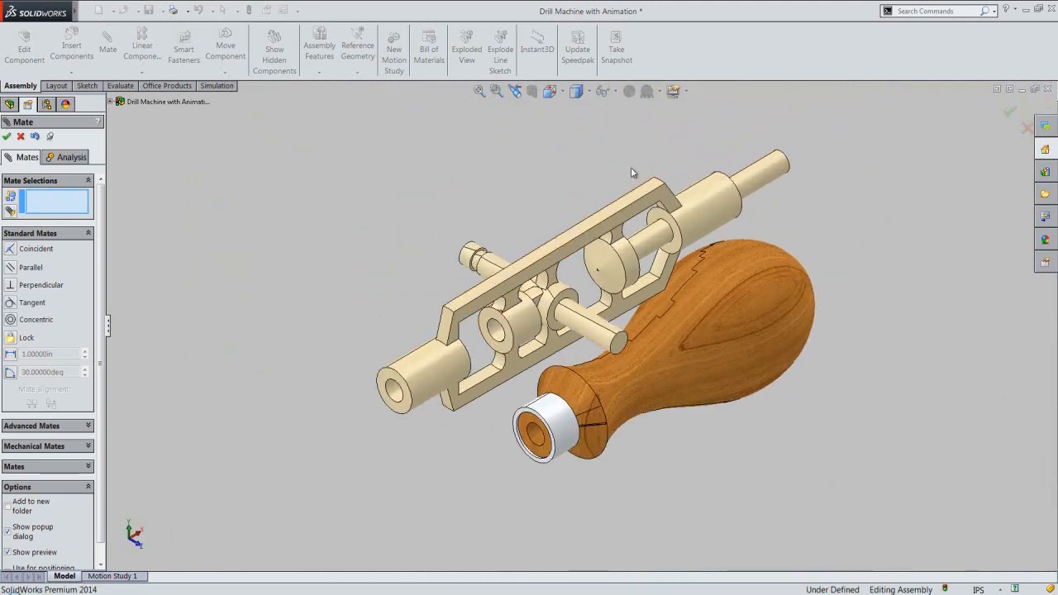
scroll(533, 426, down, 3)
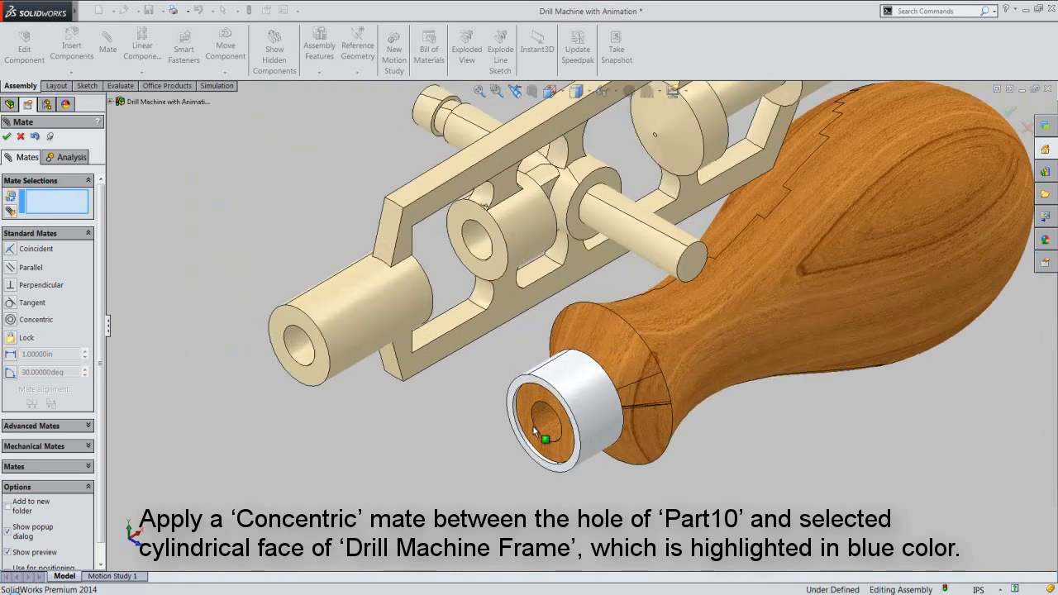
click(549, 425)
scroll(463, 491, up, 2)
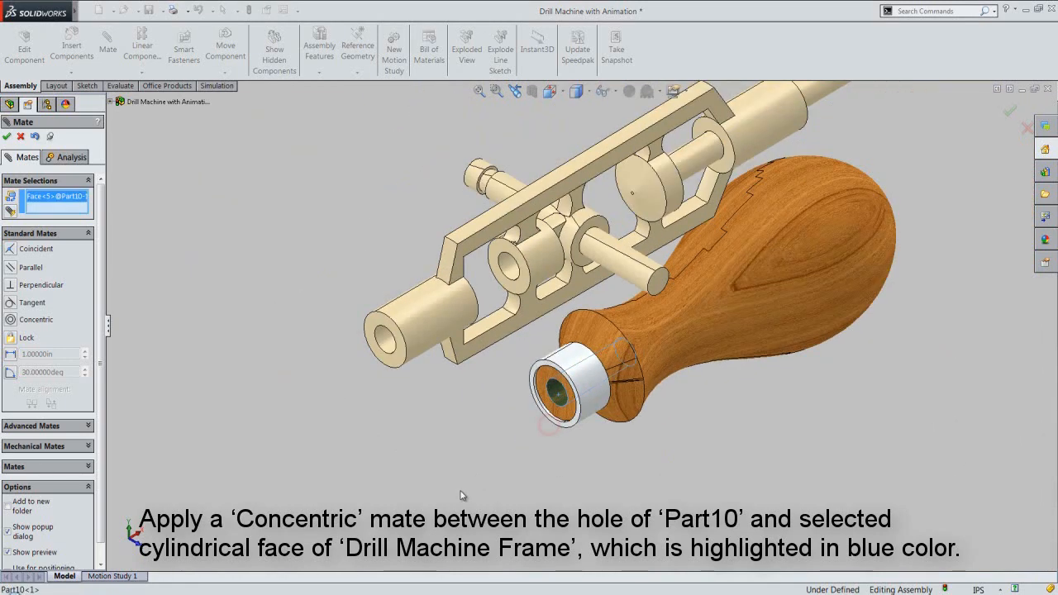
scroll(461, 495, up, 2)
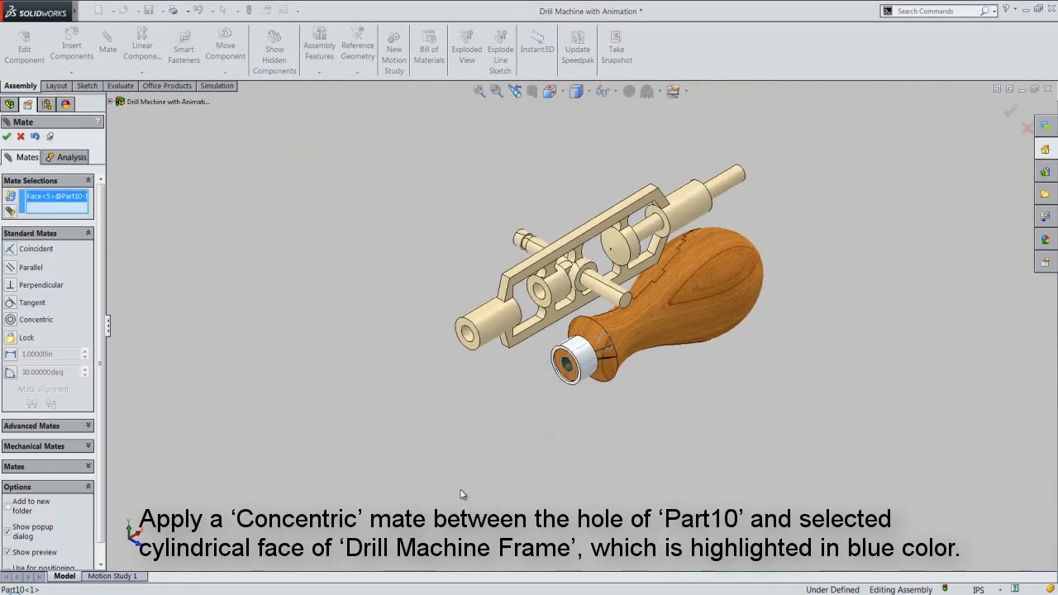
scroll(740, 188, down, 1)
click(703, 206)
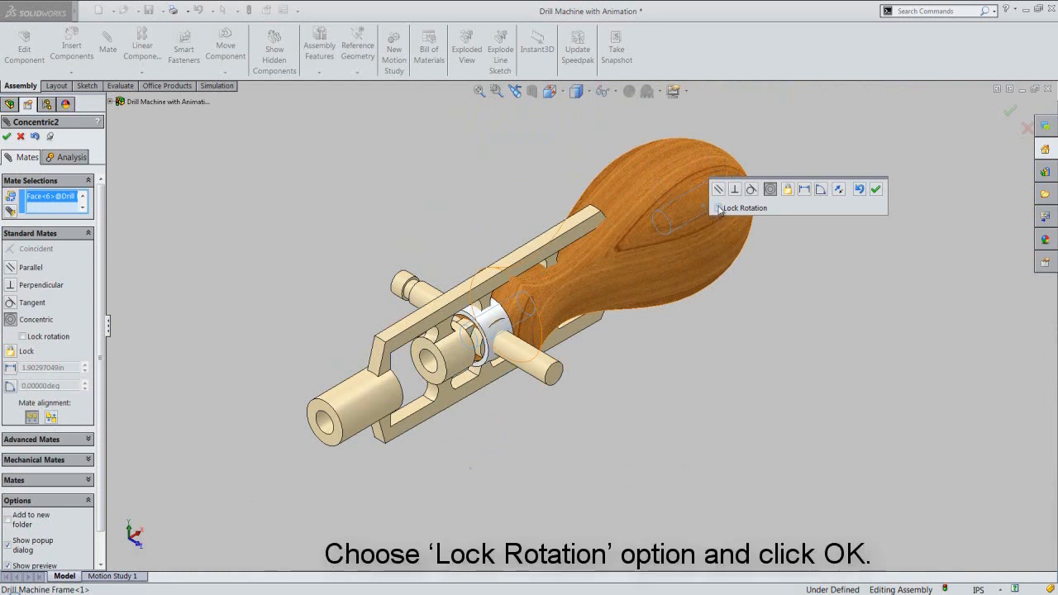
click(719, 208)
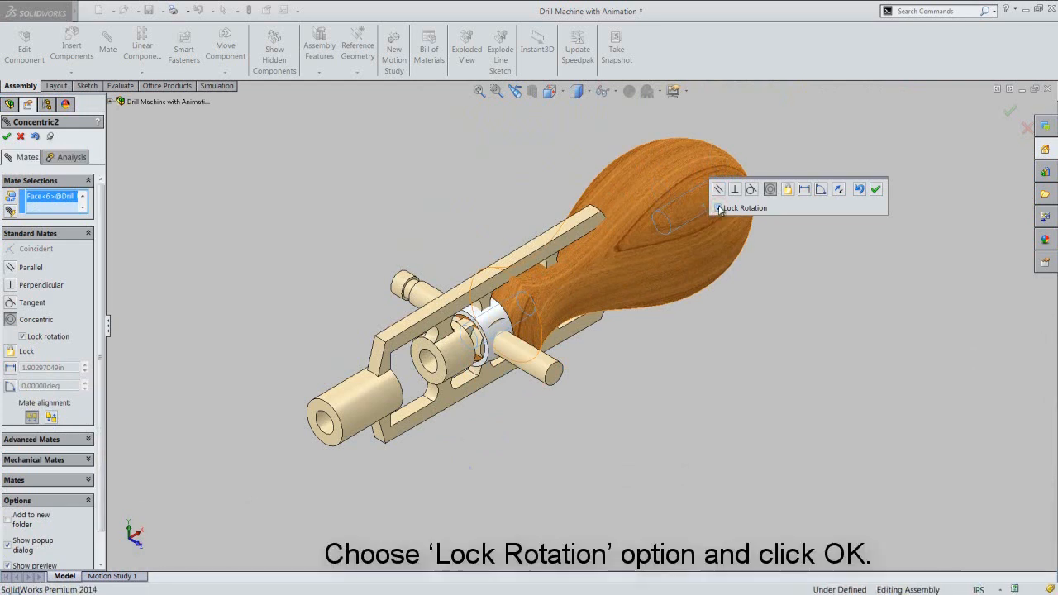
click(874, 190)
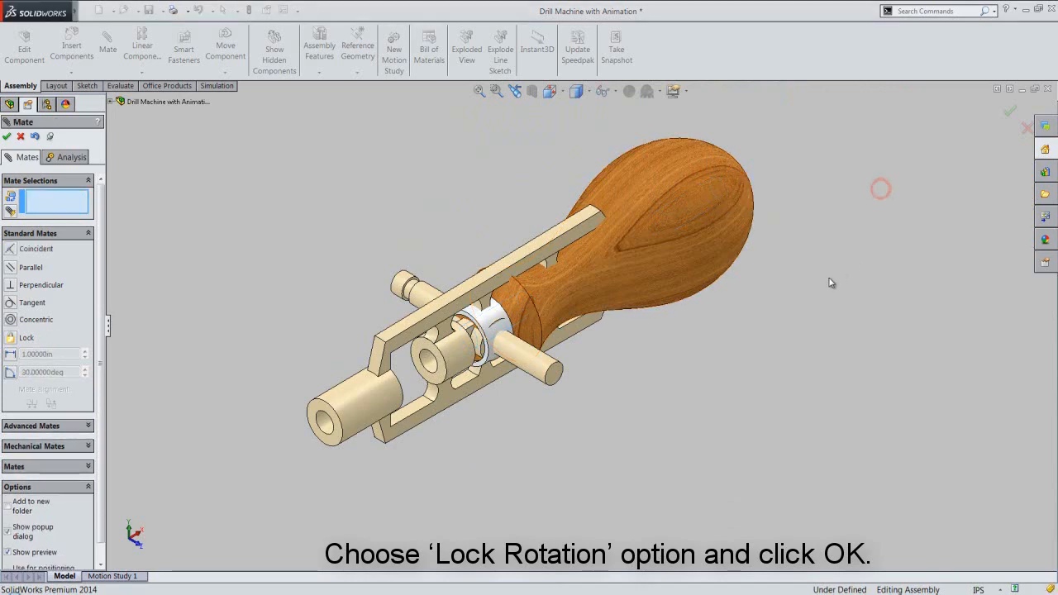
- Slide the handle out beyond the thin shaft and add a Coincident mate between Part9's ring-shaped front face and the frame cylinder's end face
drag(622, 297, 935, 170)
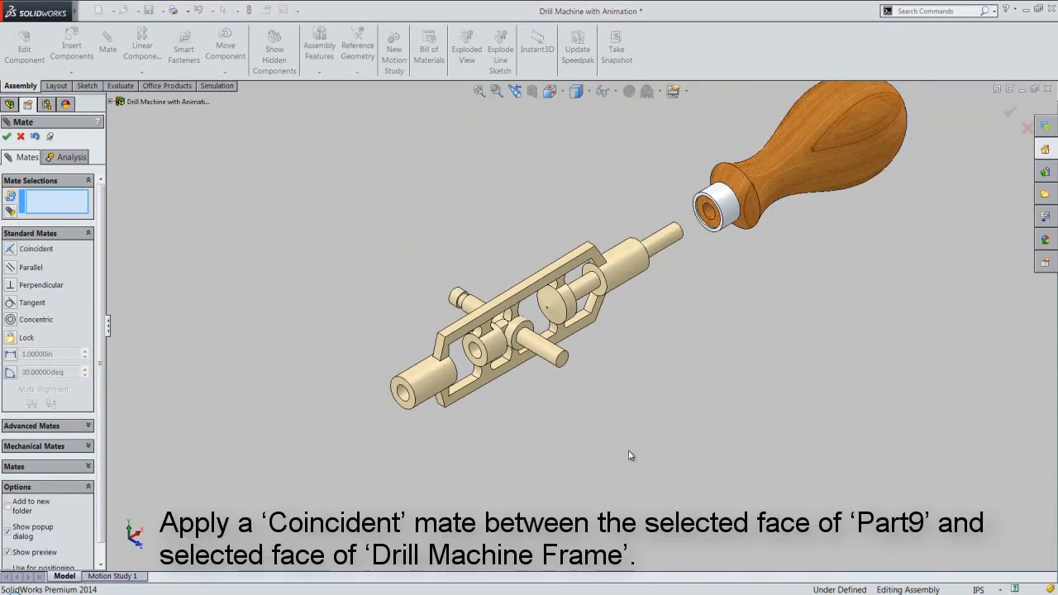
scroll(715, 231, down, 4)
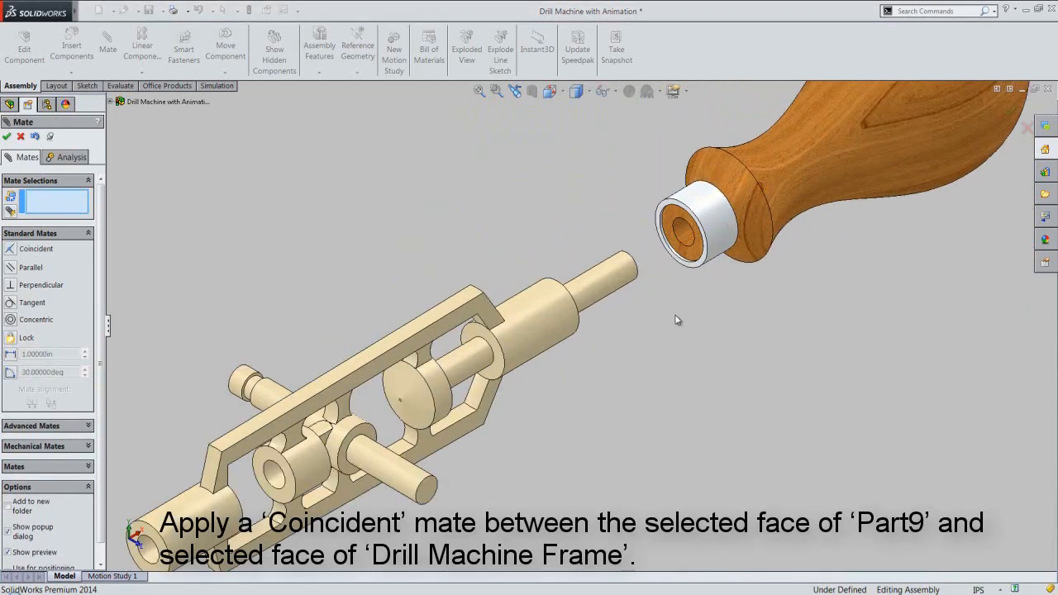
scroll(693, 277, down, 4)
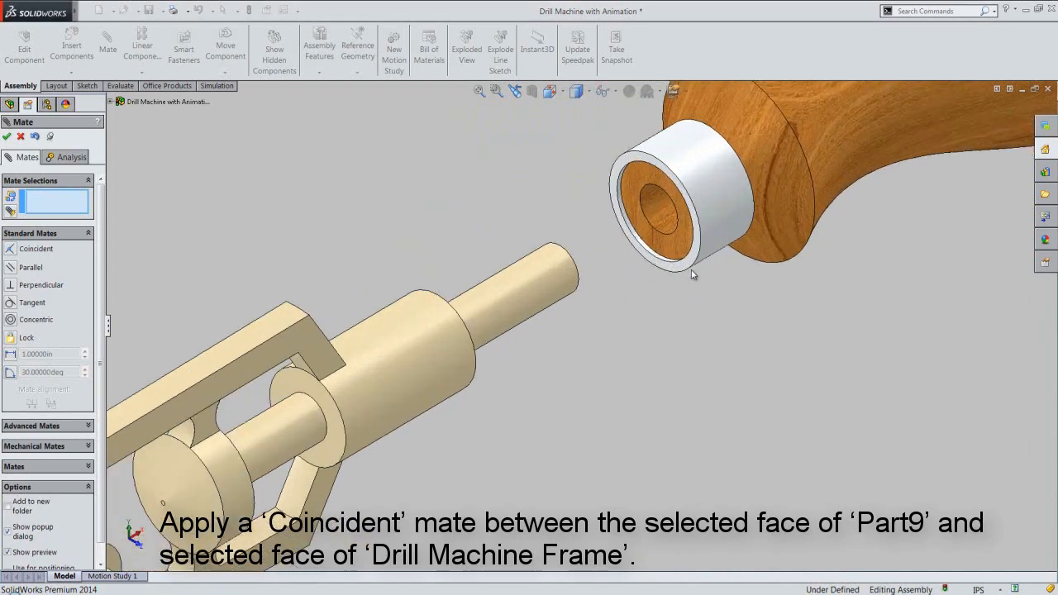
click(681, 261)
scroll(699, 347, up, 5)
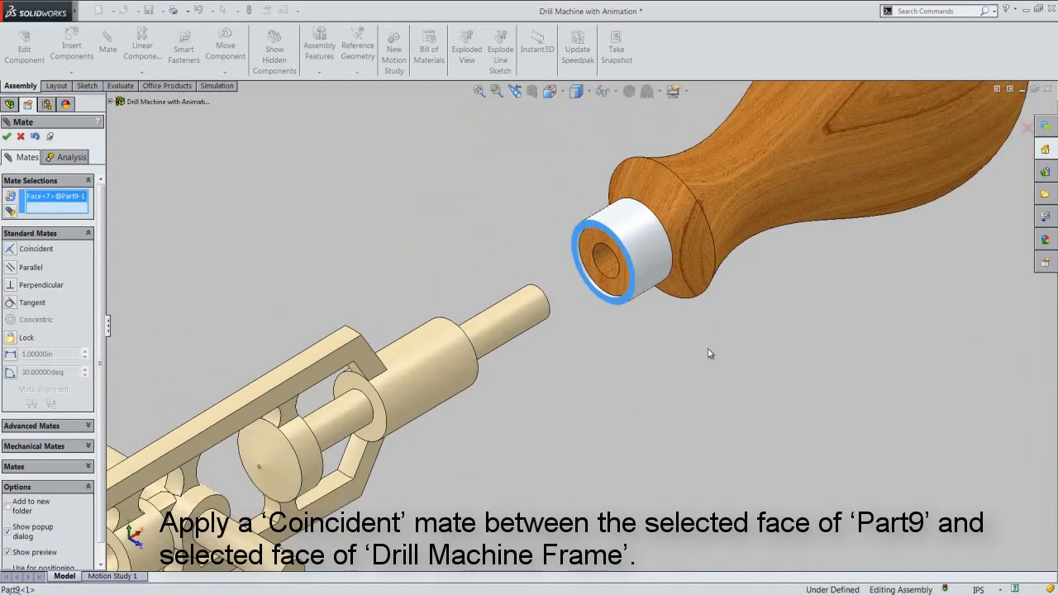
middle_drag(699, 354, 524, 331)
click(475, 199)
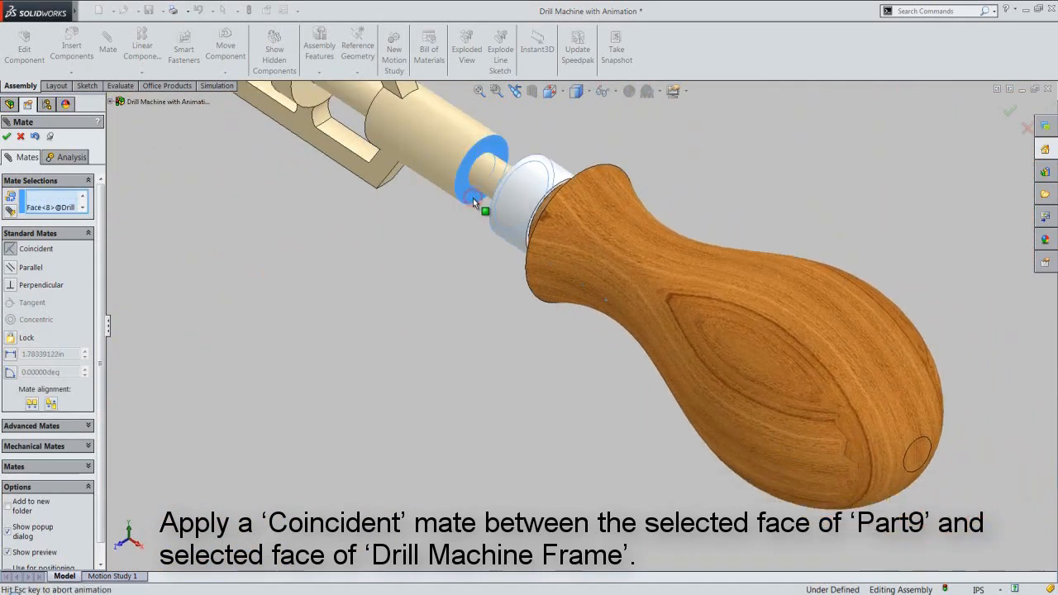
click(456, 167)
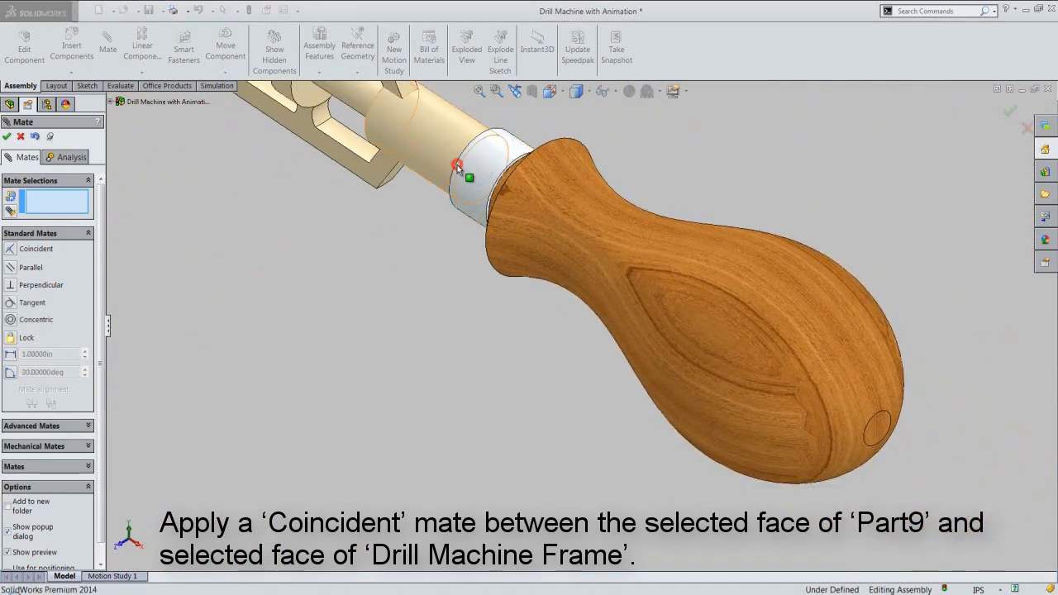
click(519, 93)
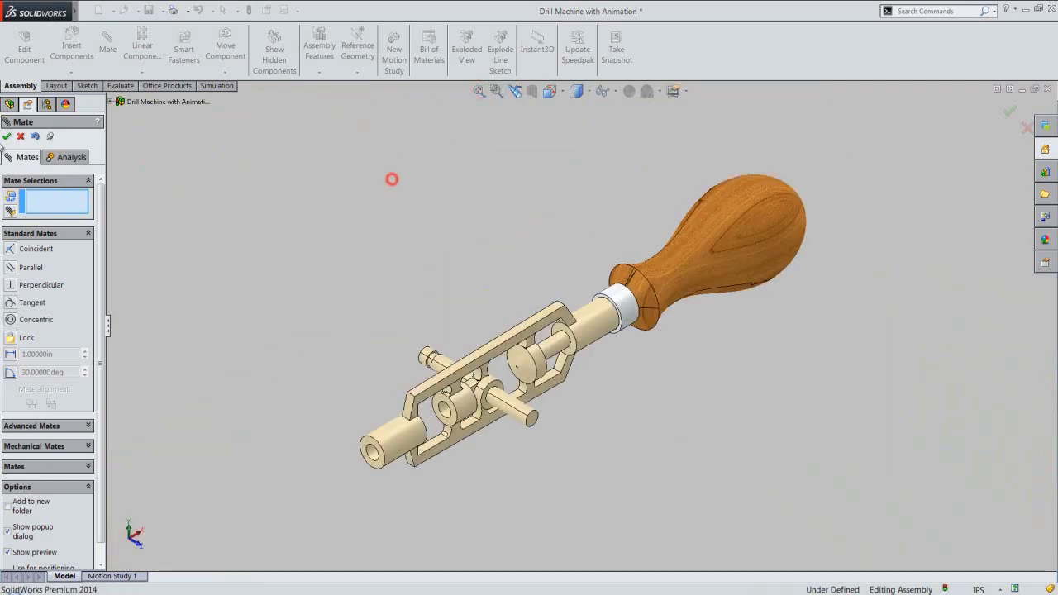
click(5, 137)
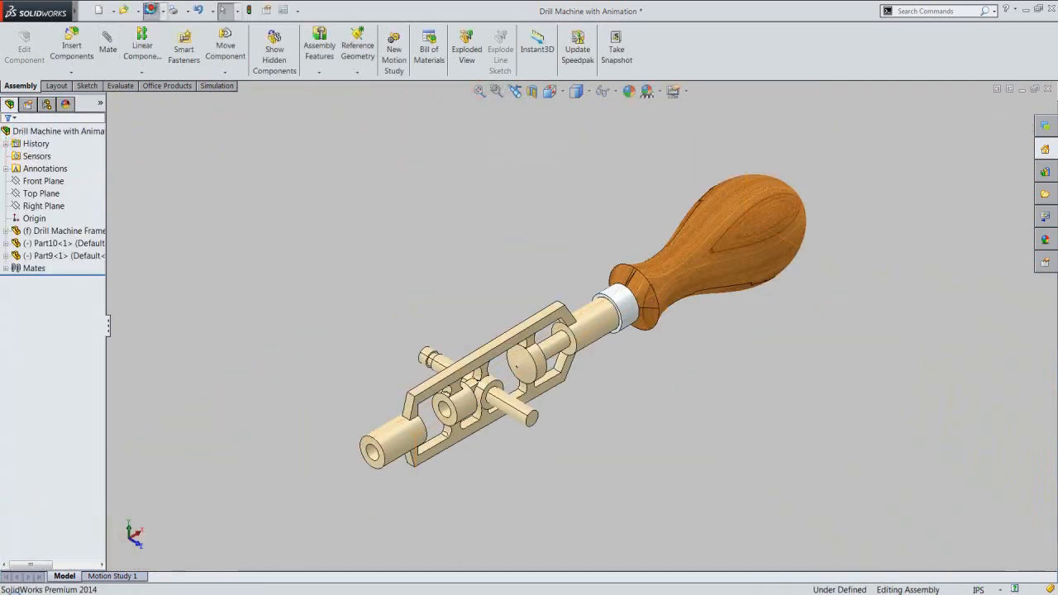
click(293, 232)
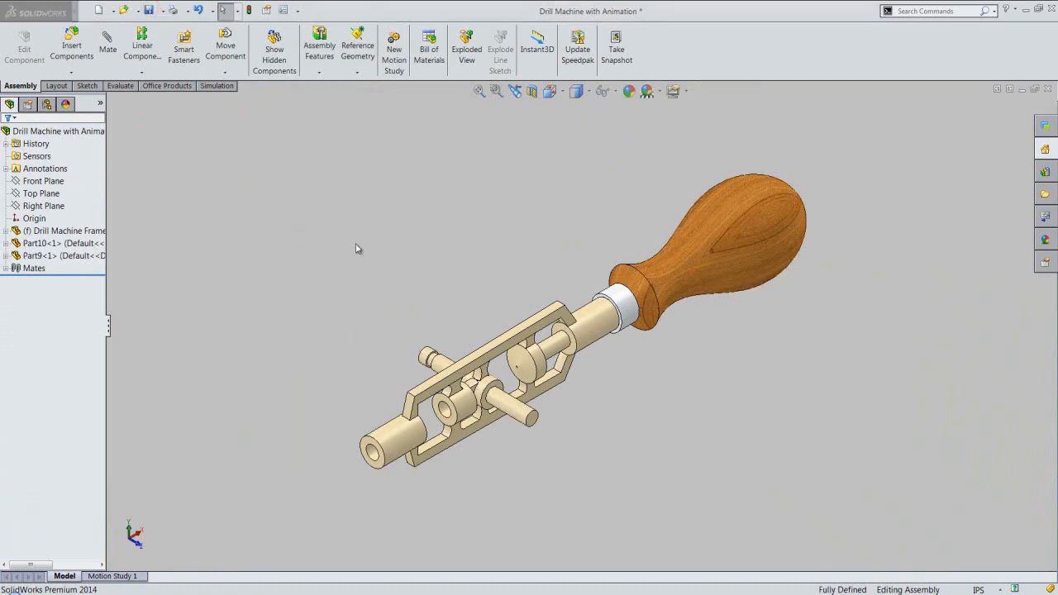
click(355, 246)
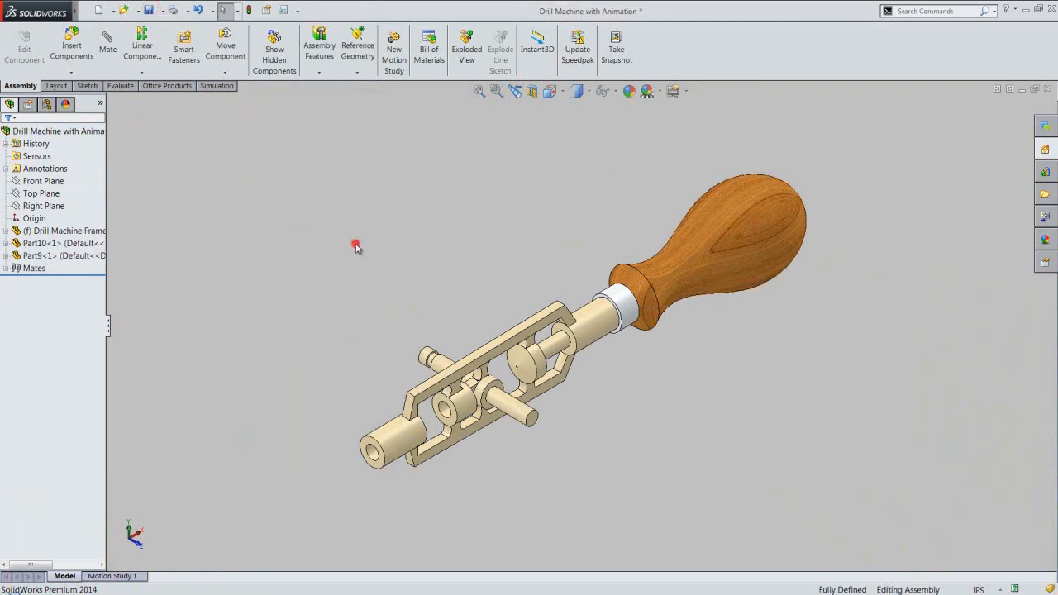
- Insert the Spindle part and place it in the free space beside the frame
click(56, 40)
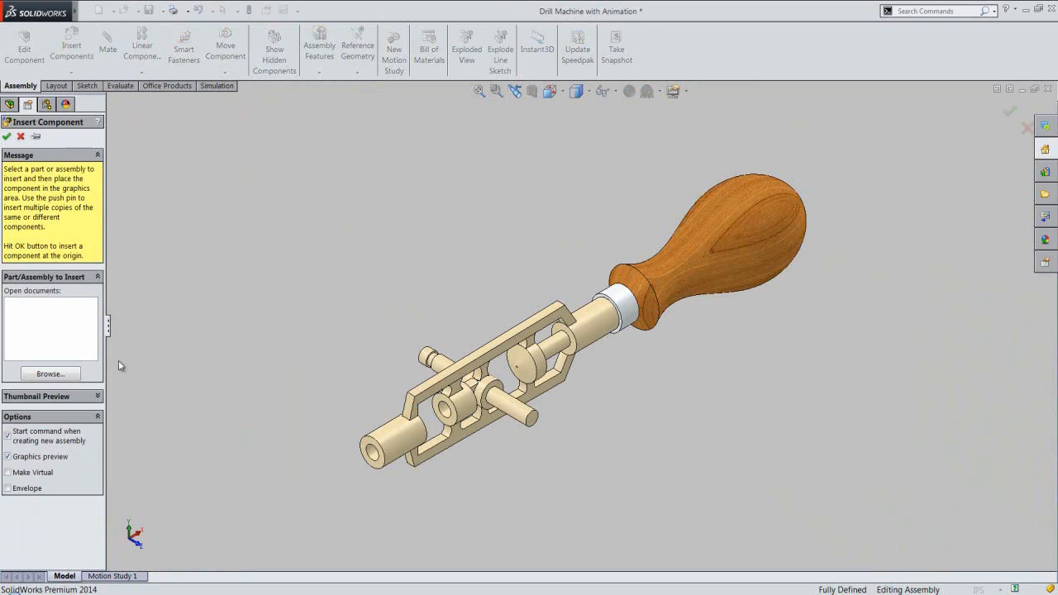
click(73, 373)
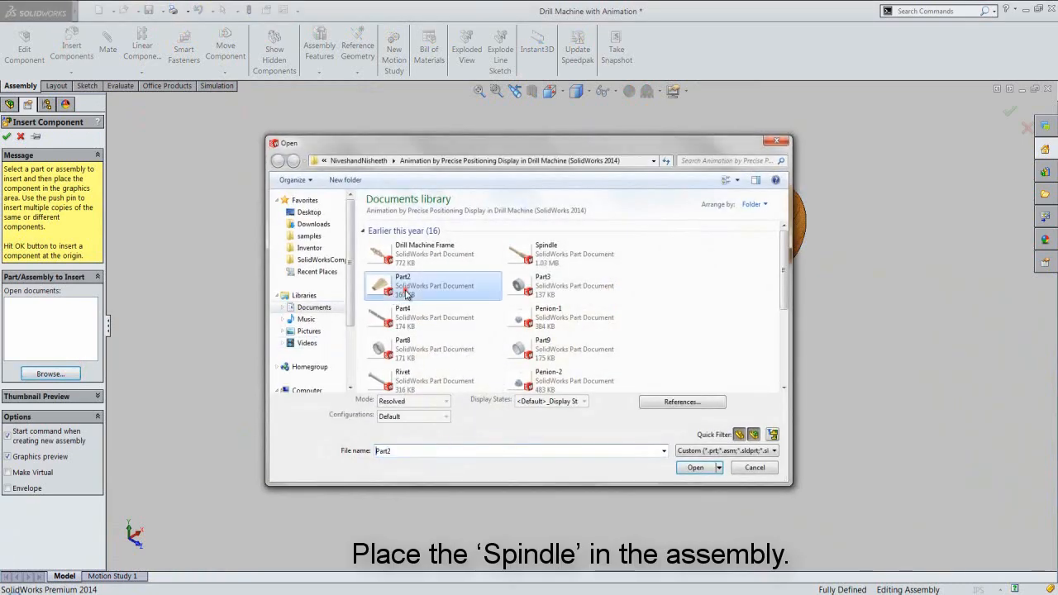
key(Return)
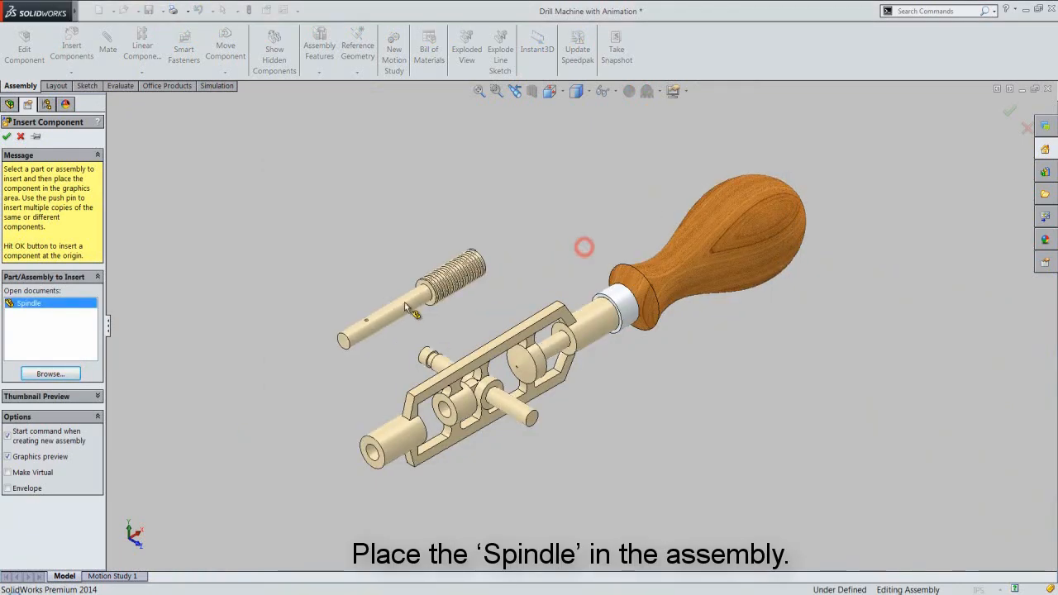
click(372, 302)
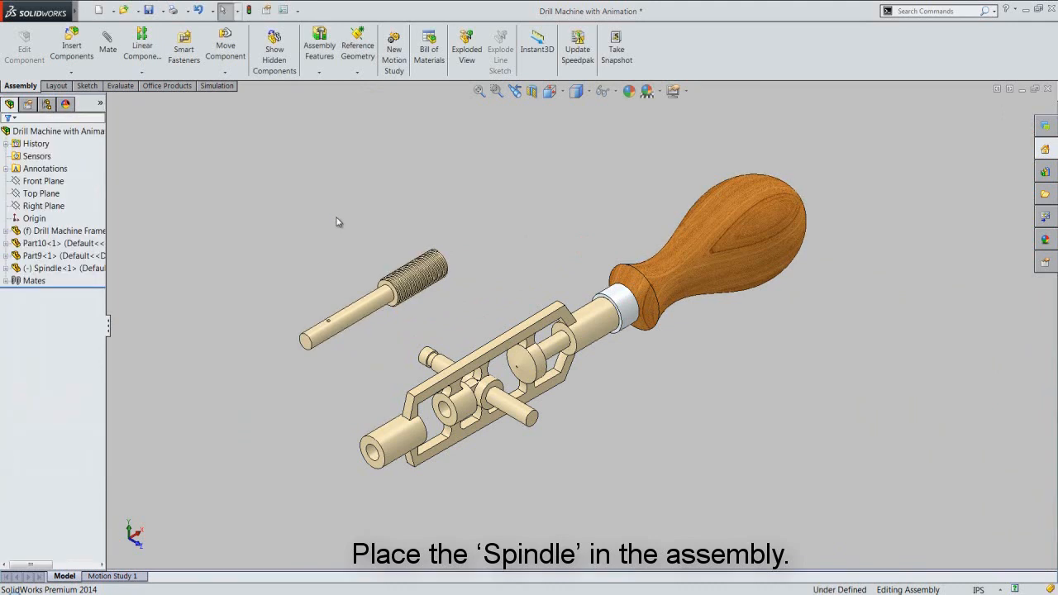
- Rotate the Spindle about the vertical axis using Move with Triad so its threaded end faces the same way as the frame's hollow end
right_click(349, 308)
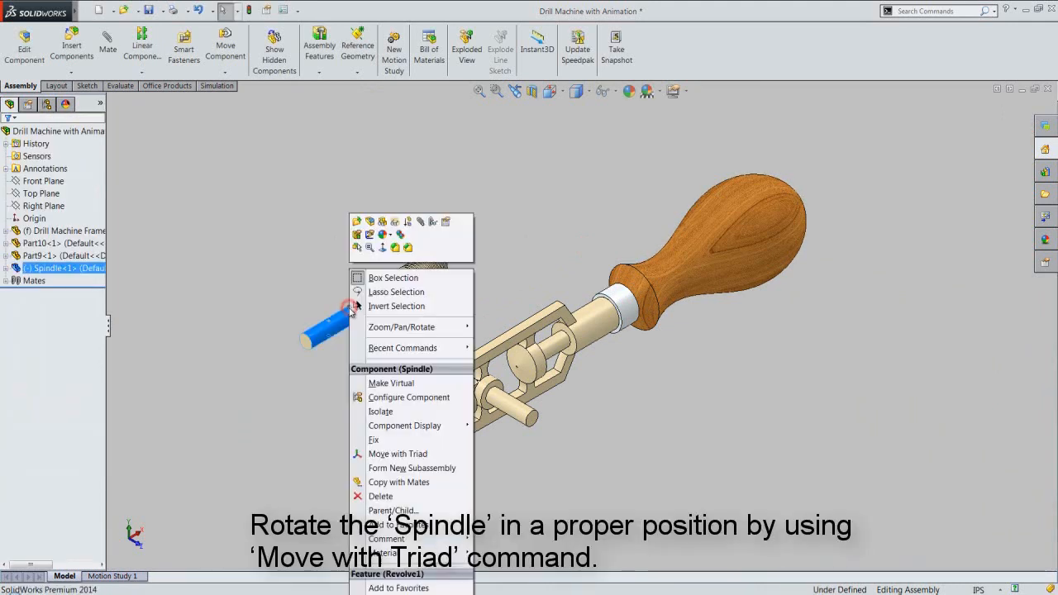
click(364, 455)
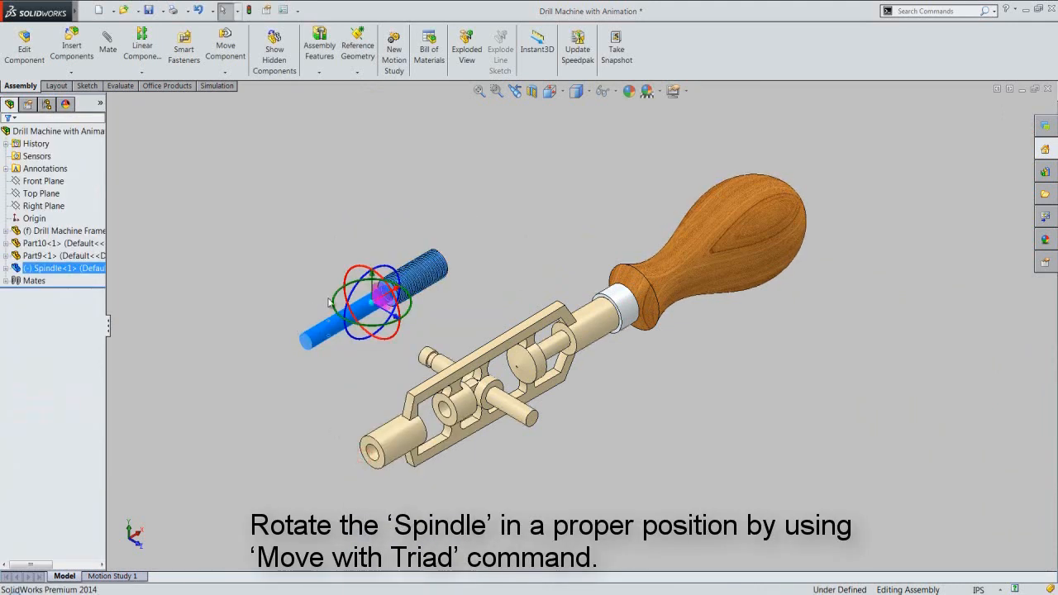
drag(331, 303, 449, 306)
click(453, 309)
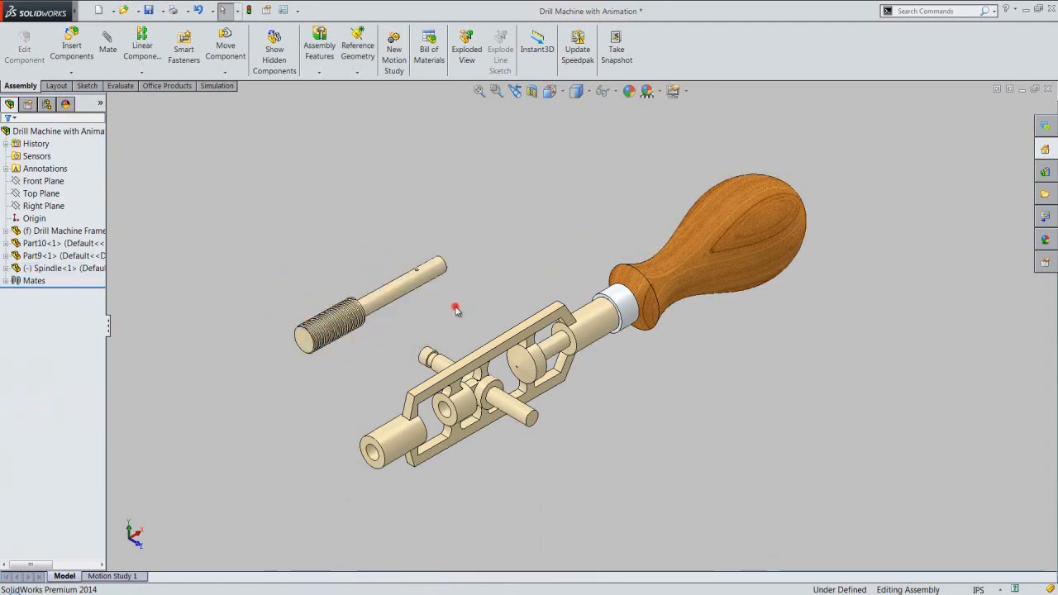
- Add a Concentric mate between the Spindle's smooth cylindrical shaft and the hole in the frame's hollow end
scroll(450, 312, down, 3)
click(397, 281)
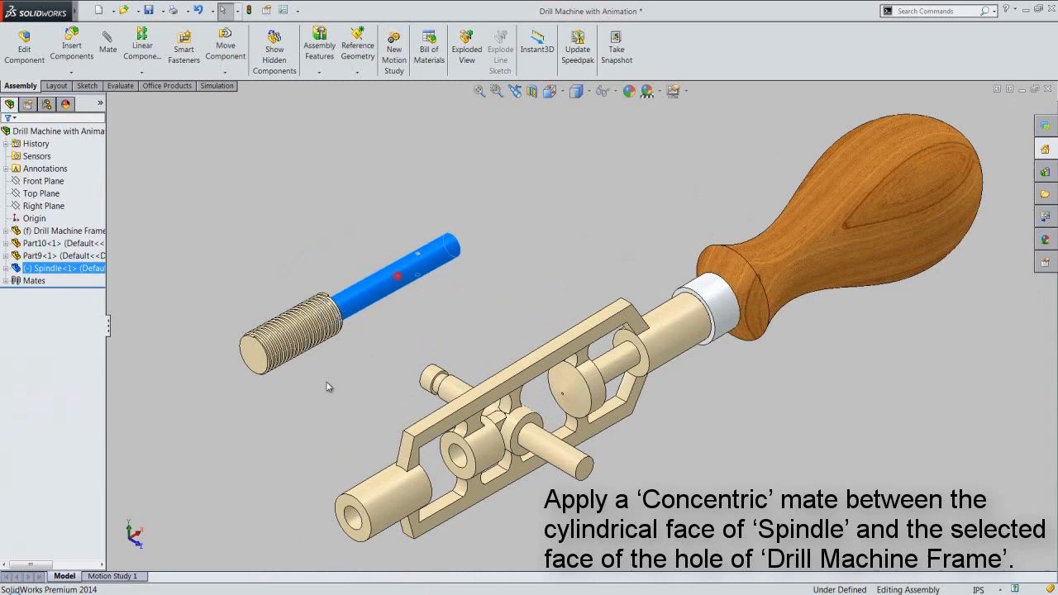
ctrl+click(350, 519)
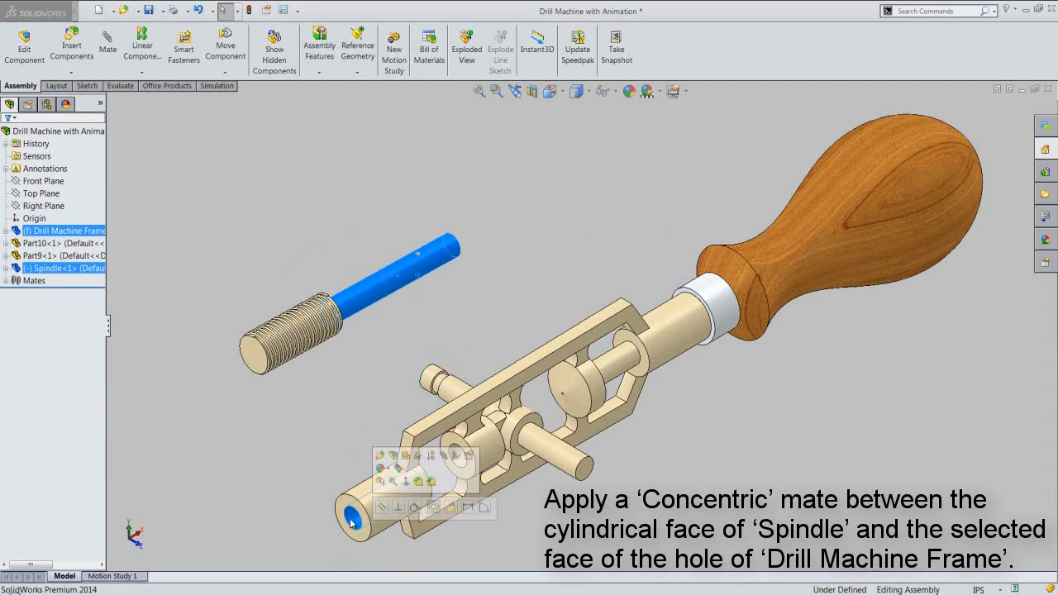
click(433, 508)
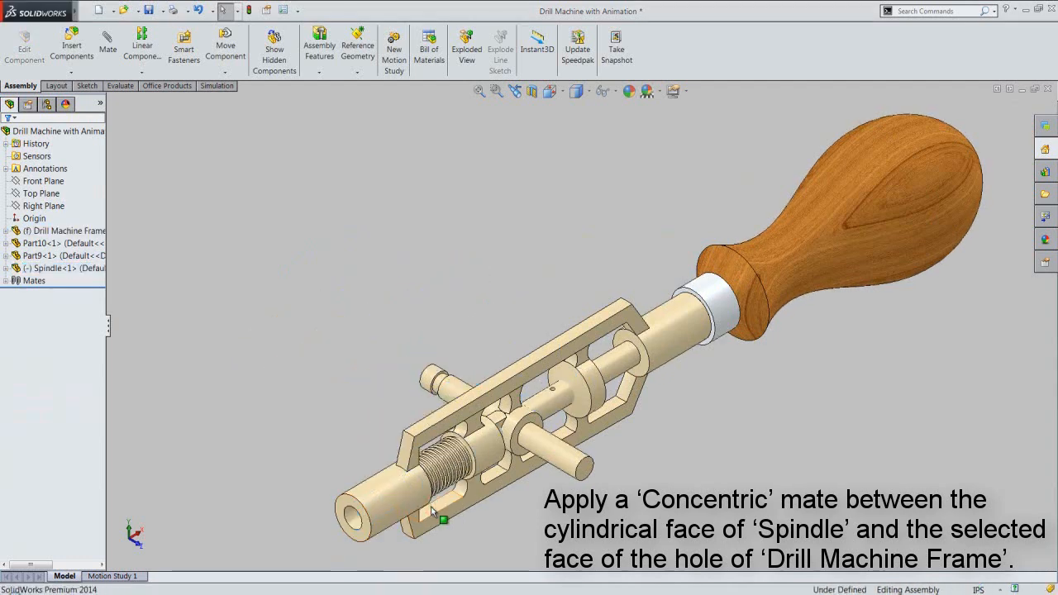
- Slide the Spindle out of the frame and add a Coincident mate between its smooth shaft's end face and the inner face of the frame's second hole
drag(462, 467, 123, 575)
key(f)
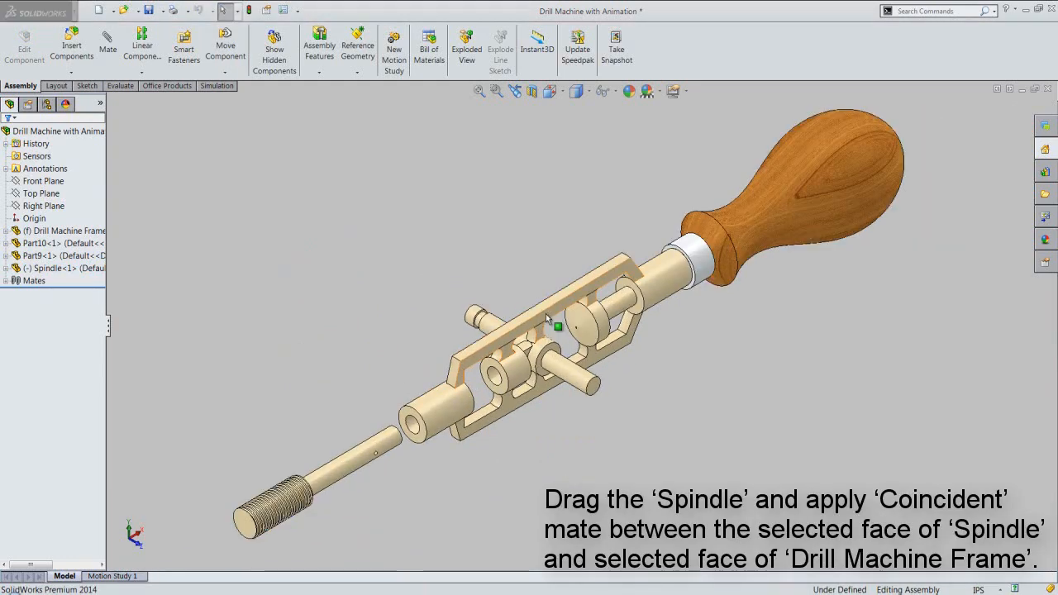
middle_drag(455, 483, 361, 464)
scroll(370, 333, down, 5)
click(404, 286)
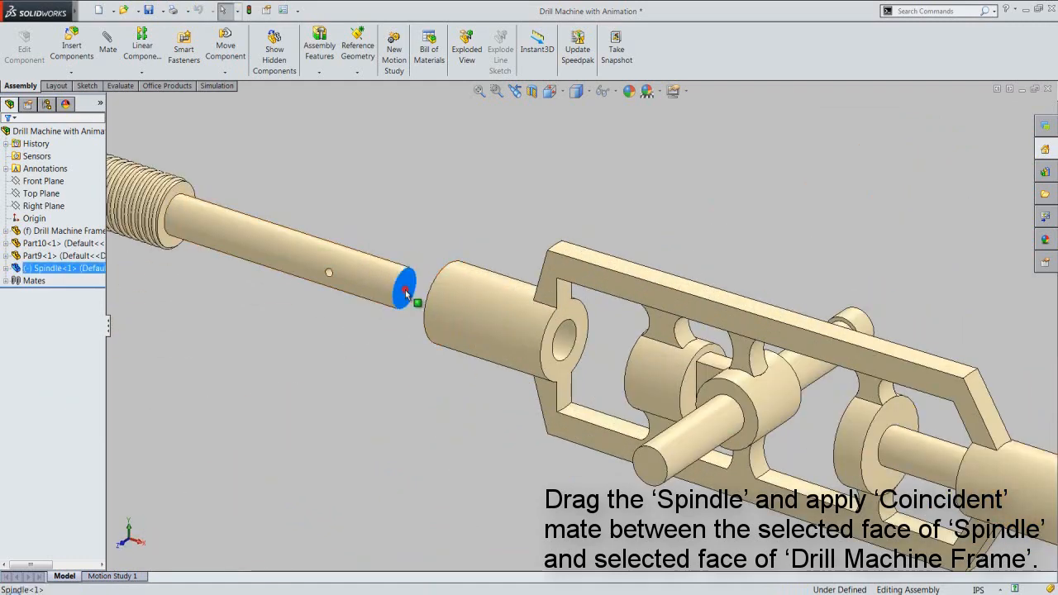
middle_drag(466, 436, 583, 405)
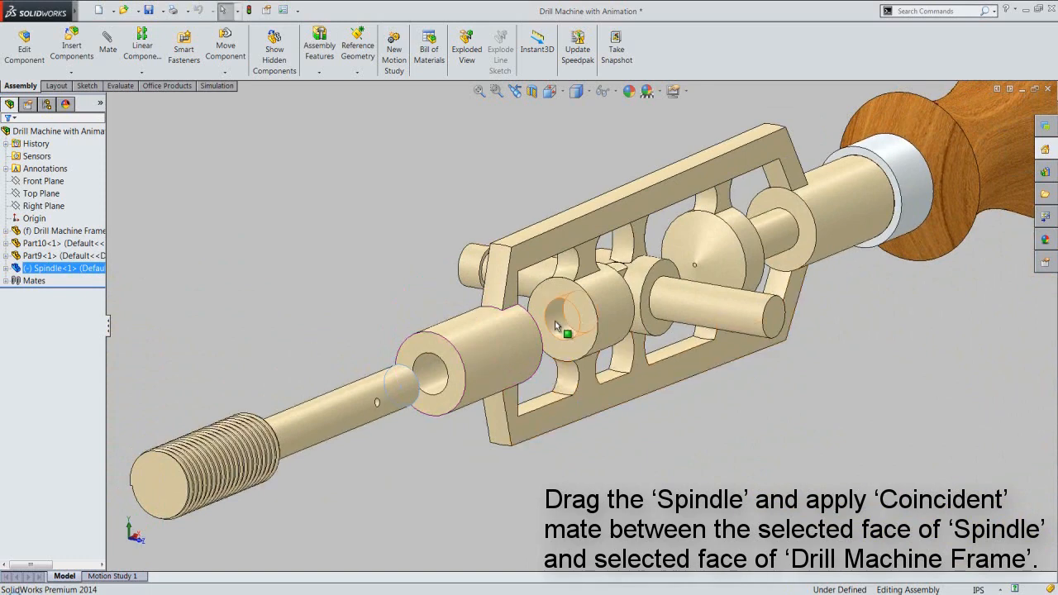
scroll(557, 319, down, 3)
click(587, 317)
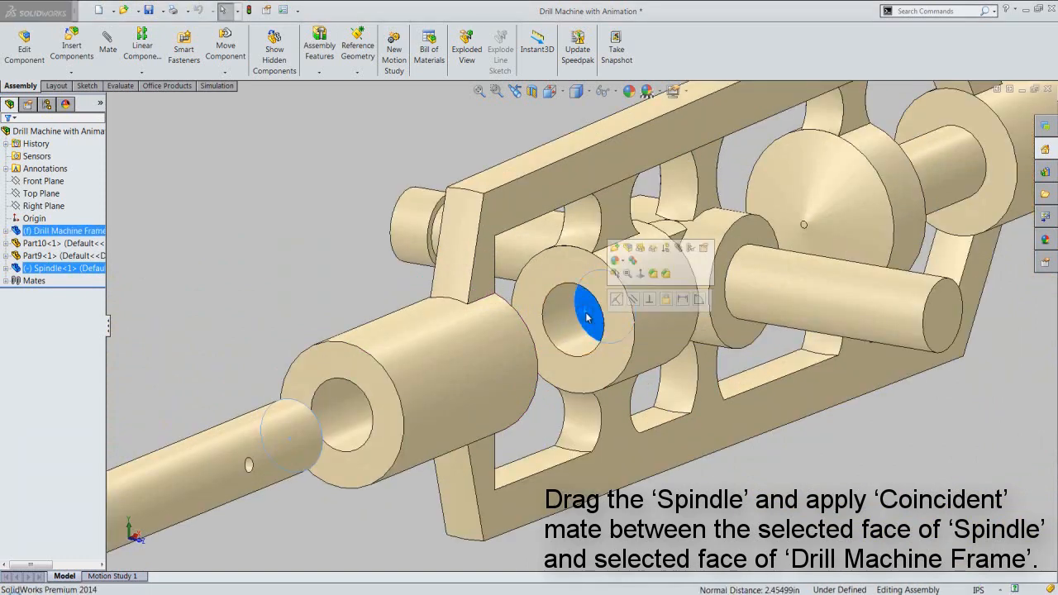
click(616, 300)
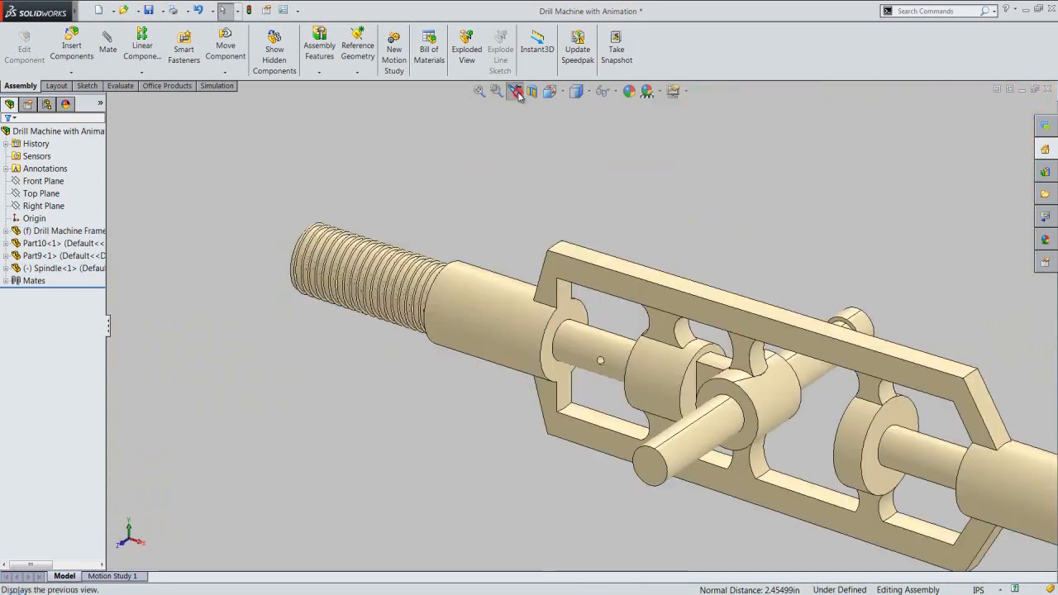
click(515, 91)
click(516, 92)
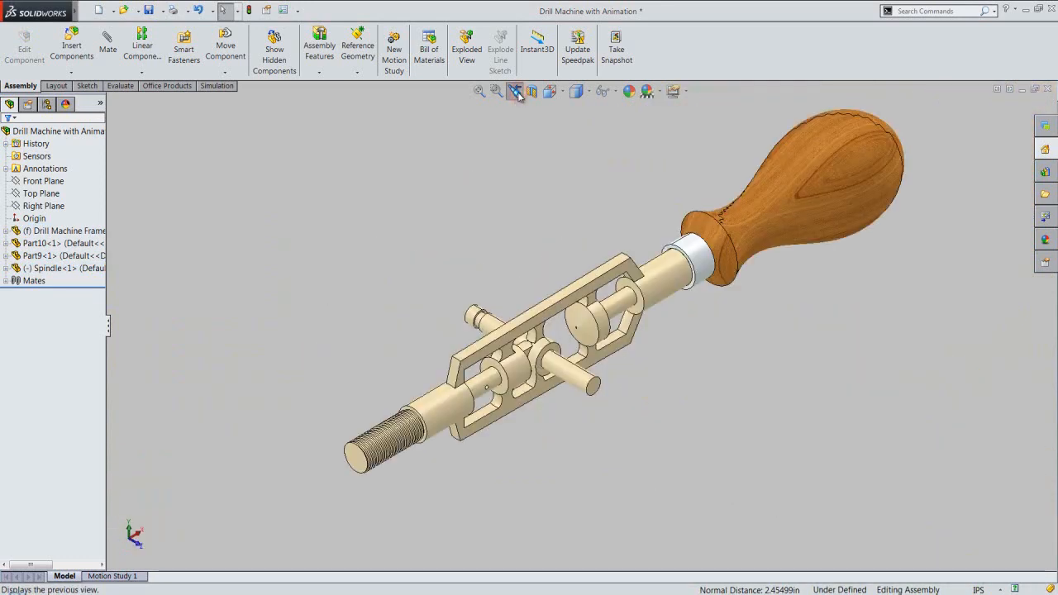
- Try moving the mated Spindle by its threaded end to check its remaining freedom, and save the assembly
click(304, 313)
drag(384, 441, 299, 392)
click(222, 245)
key(ctrl+s)
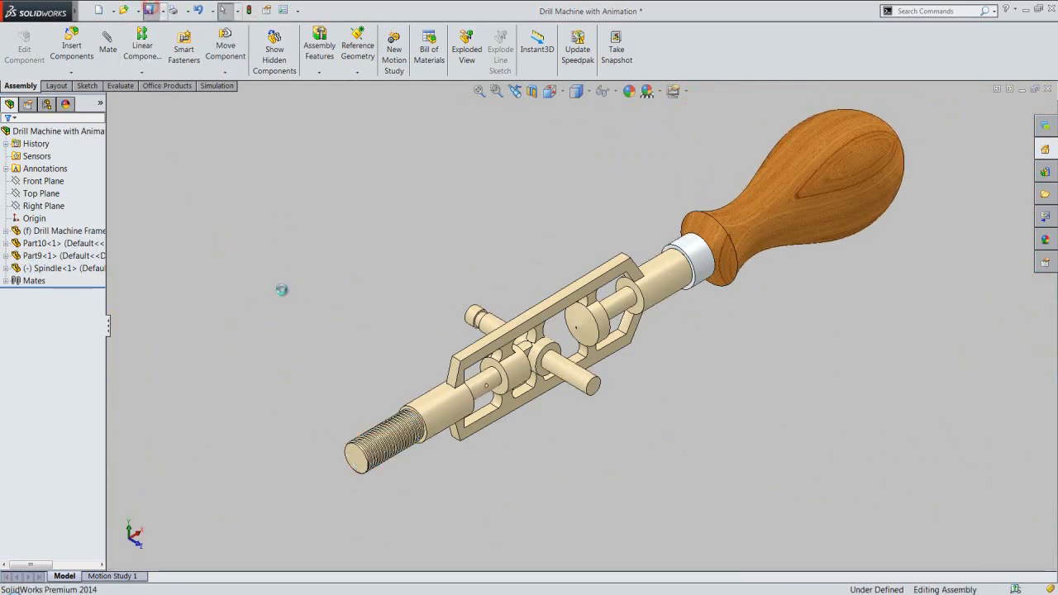
- Insert the Part1 file from the project folder and place it in the free space beside the Spindle's threaded end
click(348, 314)
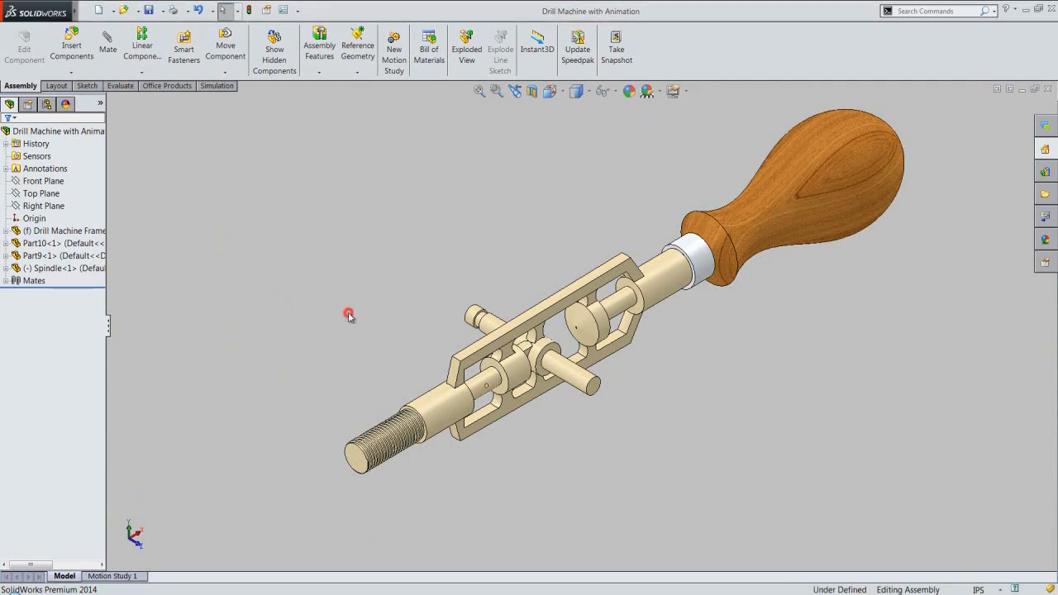
click(72, 42)
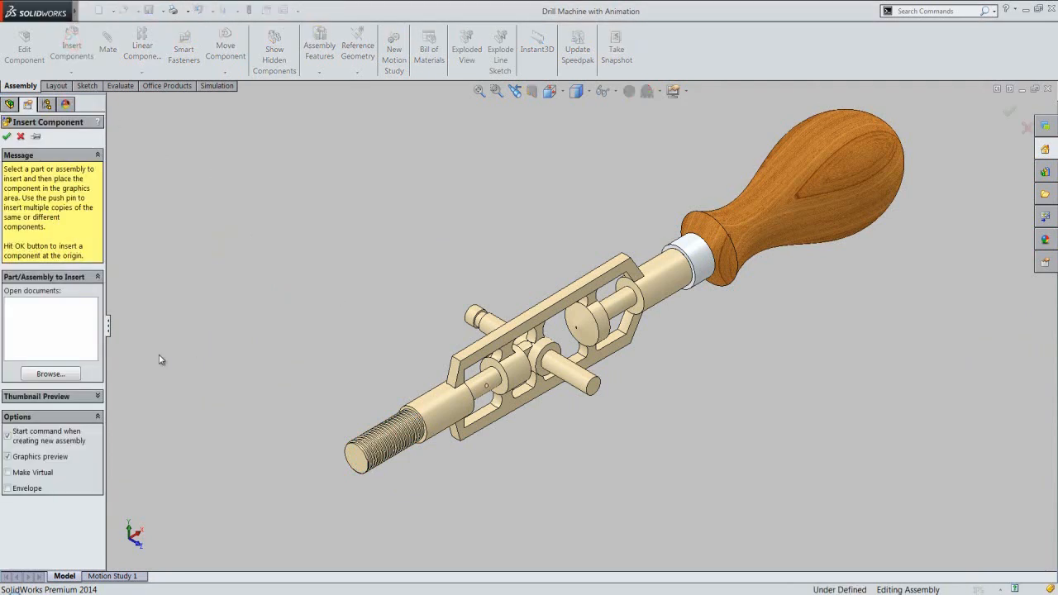
click(72, 374)
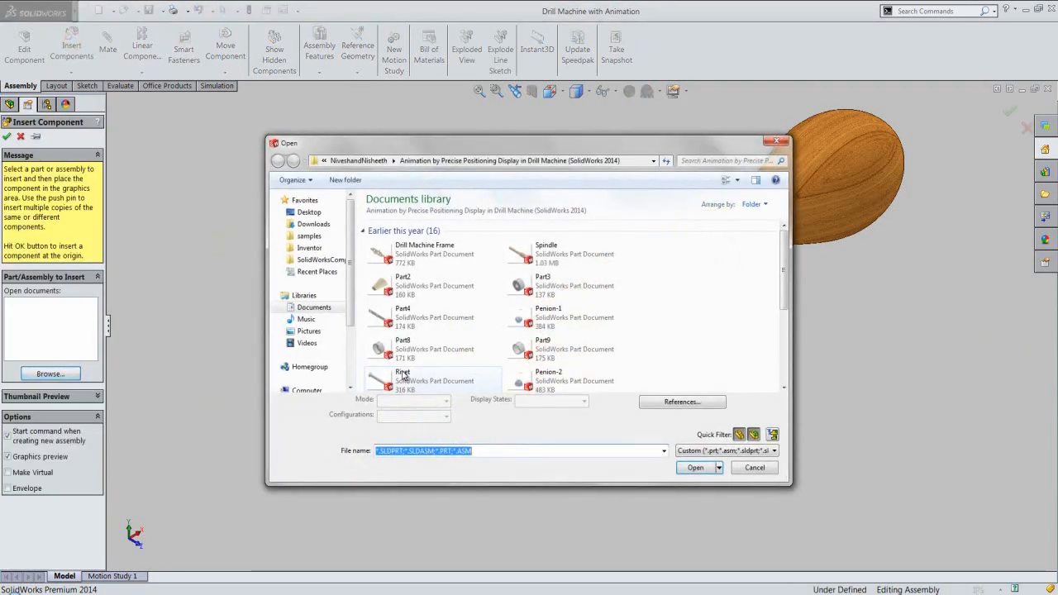
drag(786, 287, 780, 357)
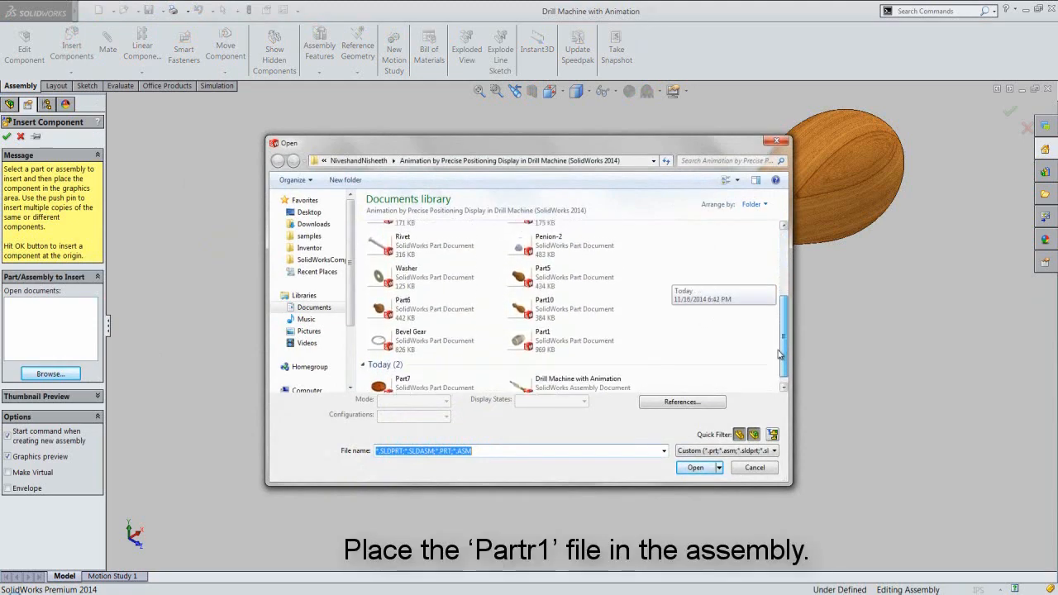
double_click(555, 341)
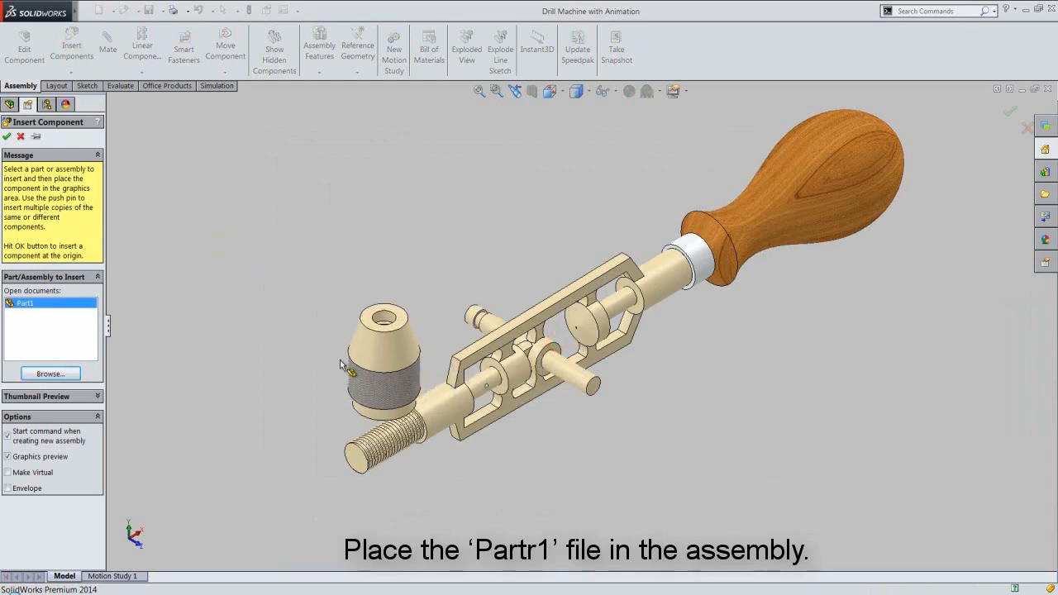
click(312, 356)
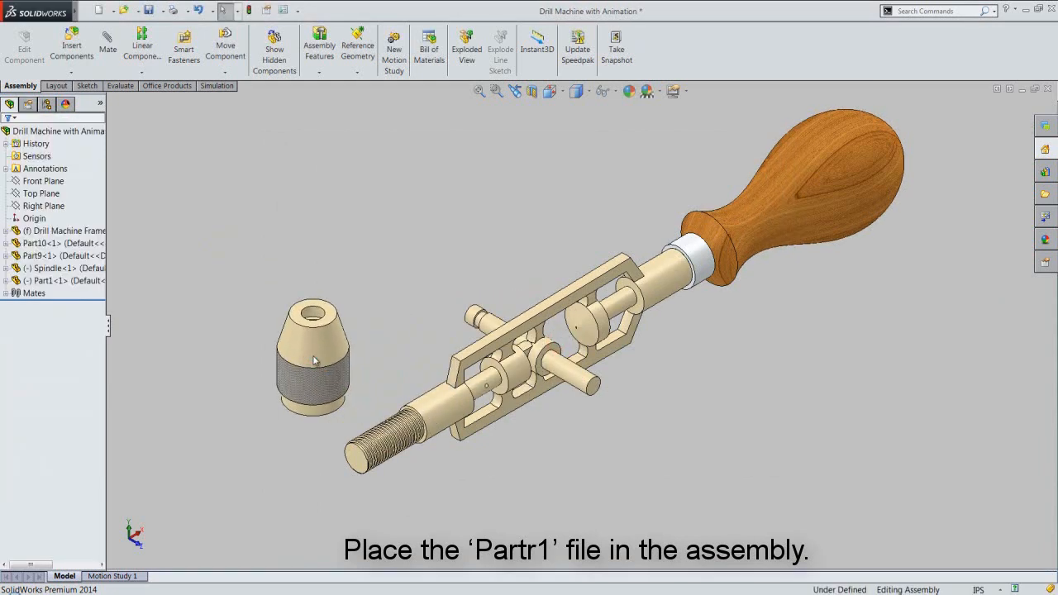
- Rotate Part1 using Move with Triad so its tapered end points away from the handle, in line with the Spindle
click(314, 360)
right_click(314, 361)
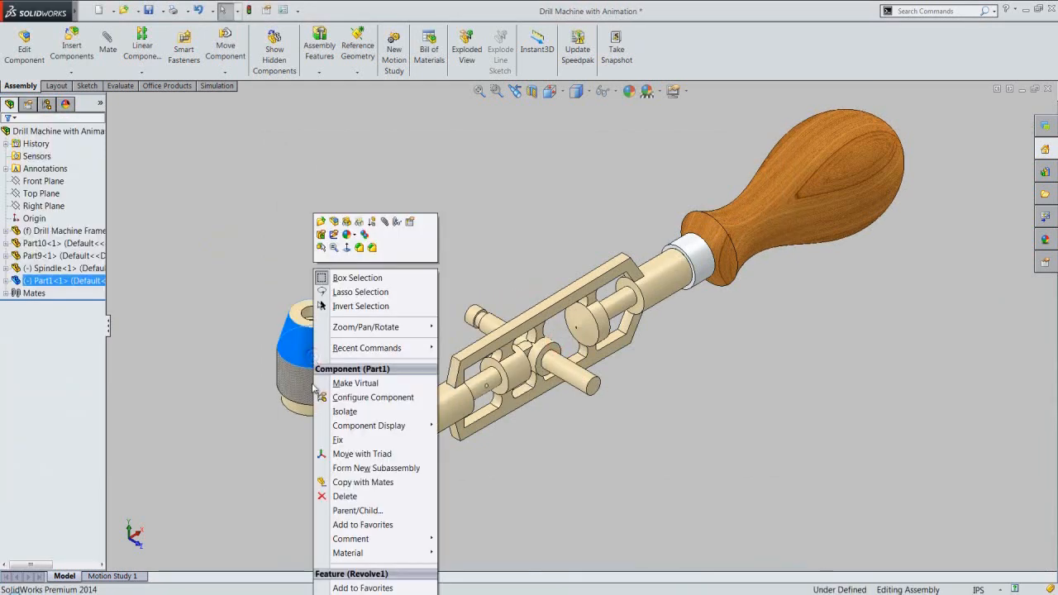
click(329, 454)
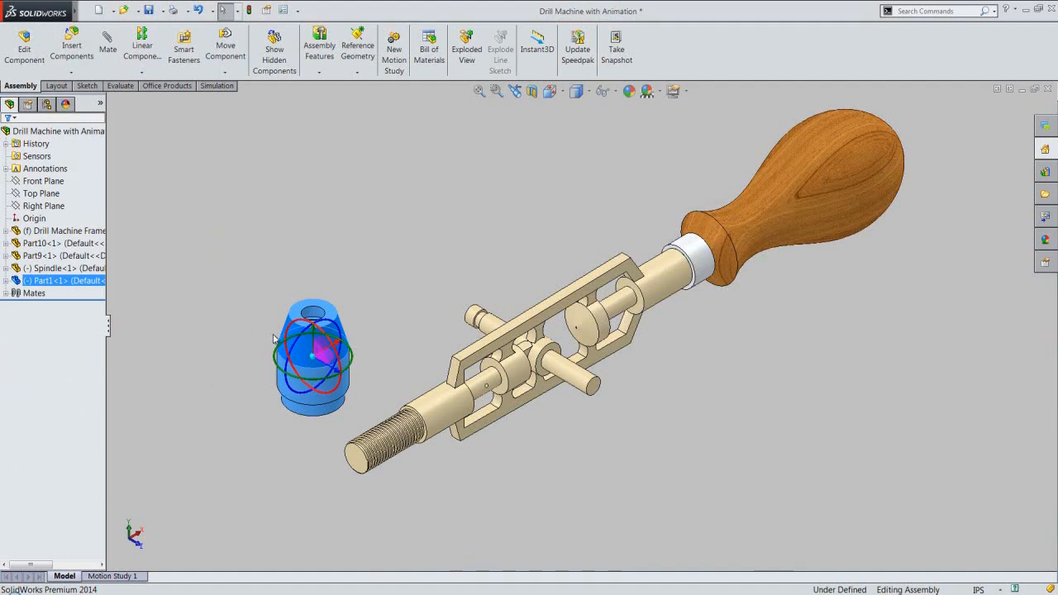
drag(276, 354, 277, 441)
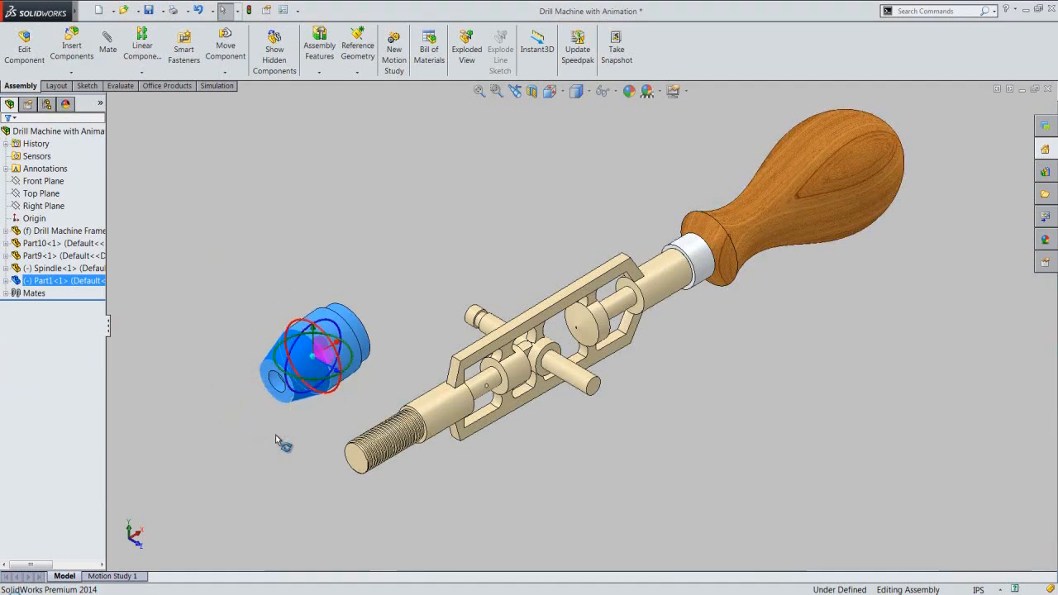
click(181, 322)
- Add a Concentric mate between Part1's cylindrical rim face and the Spindle's smooth cylindrical shaft
scroll(350, 366, down, 3)
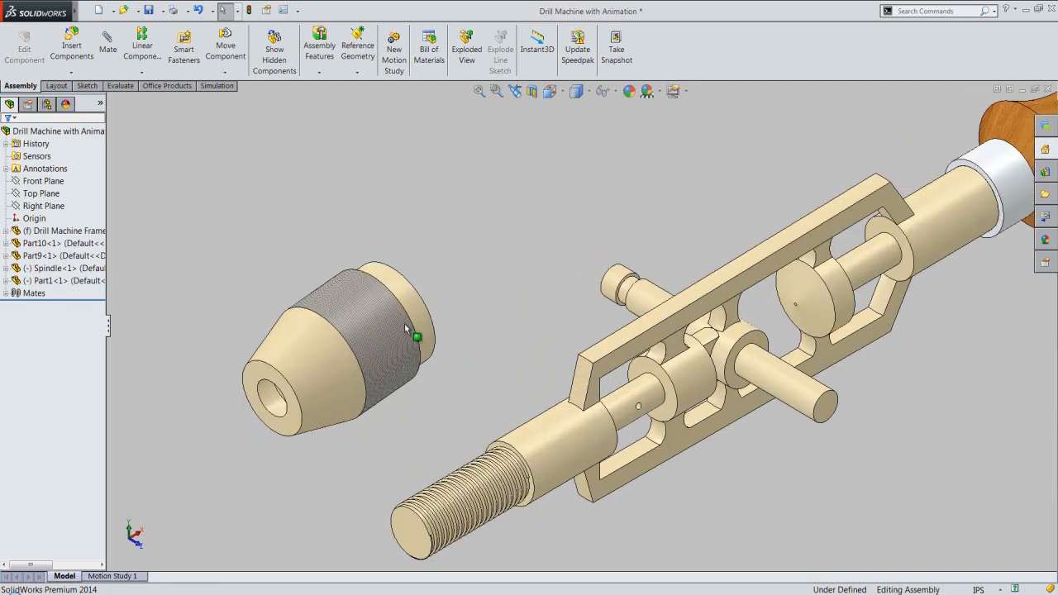
click(420, 318)
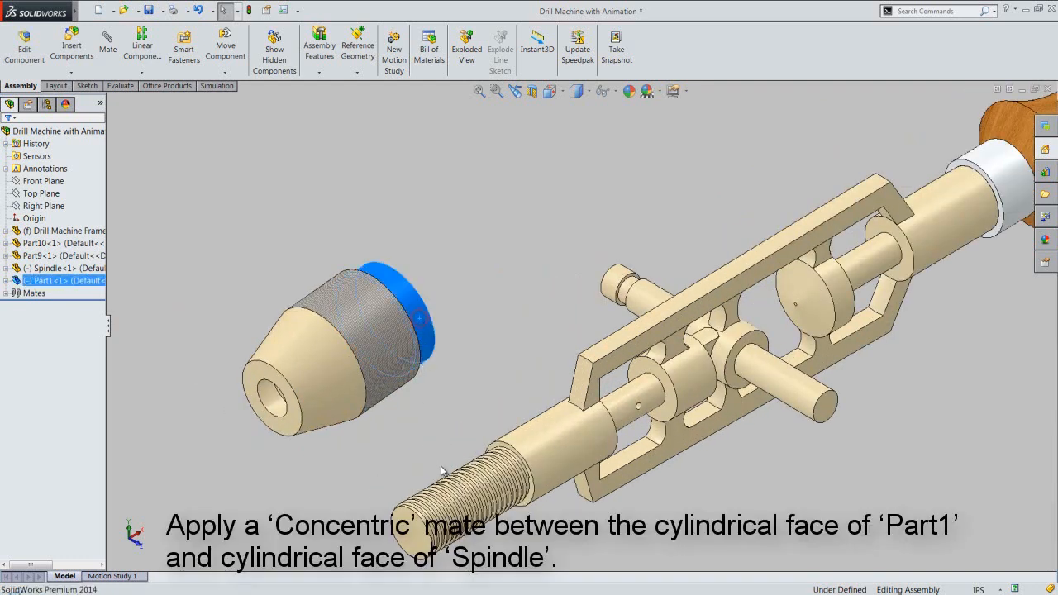
ctrl+click(626, 415)
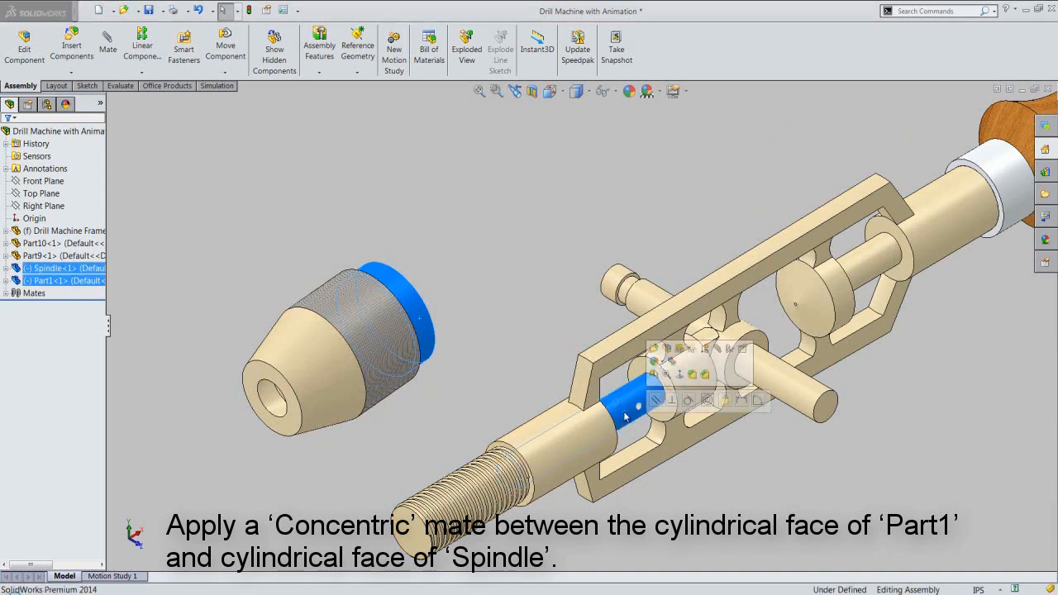
click(707, 401)
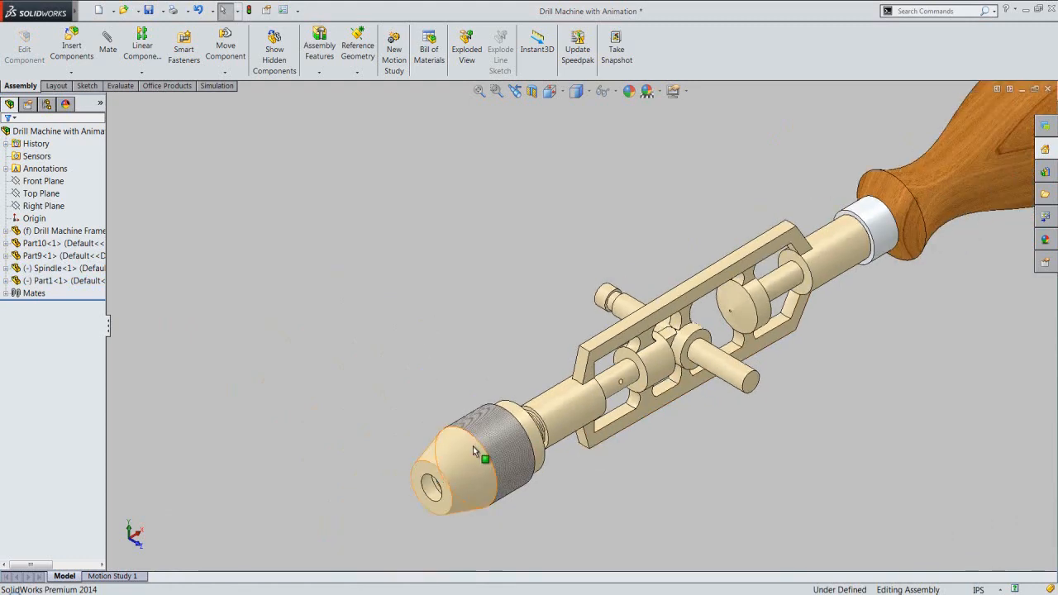
- Slide Part1 off the Spindle, add a Coincident mate between the Spindle's threaded end face and Part1's inner circular face, and save the assembly
drag(467, 434, 350, 437)
click(350, 436)
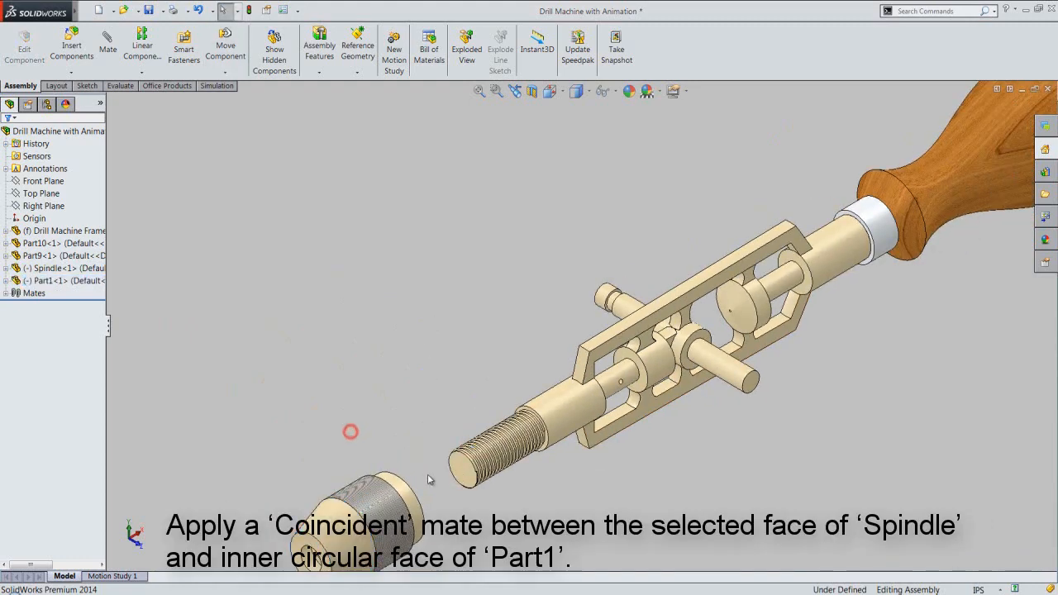
scroll(431, 479, down, 3)
click(511, 442)
middle_drag(484, 408, 336, 330)
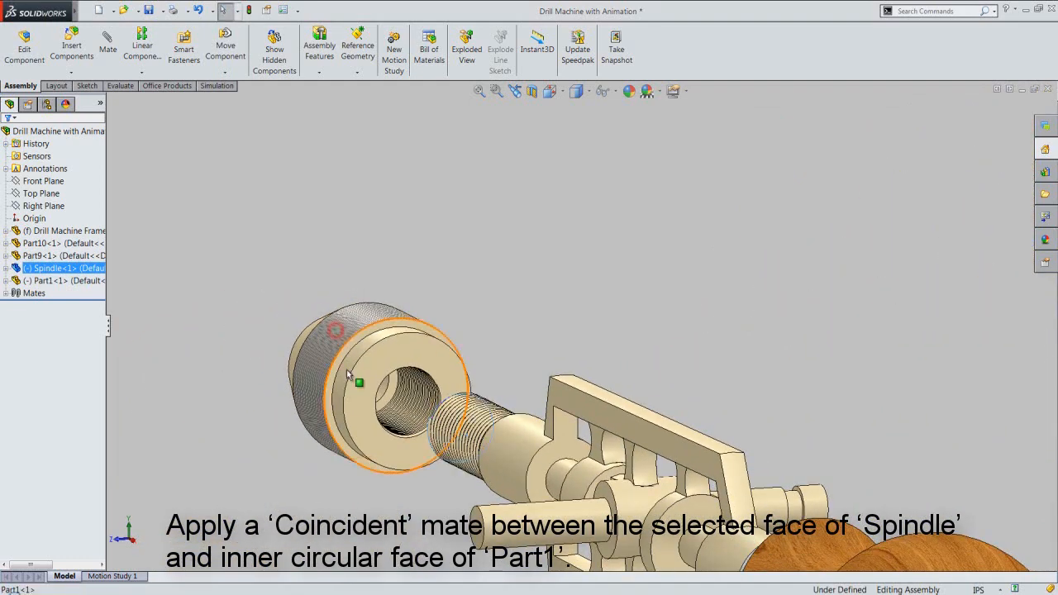
scroll(352, 377, down, 3)
ctrl+click(409, 385)
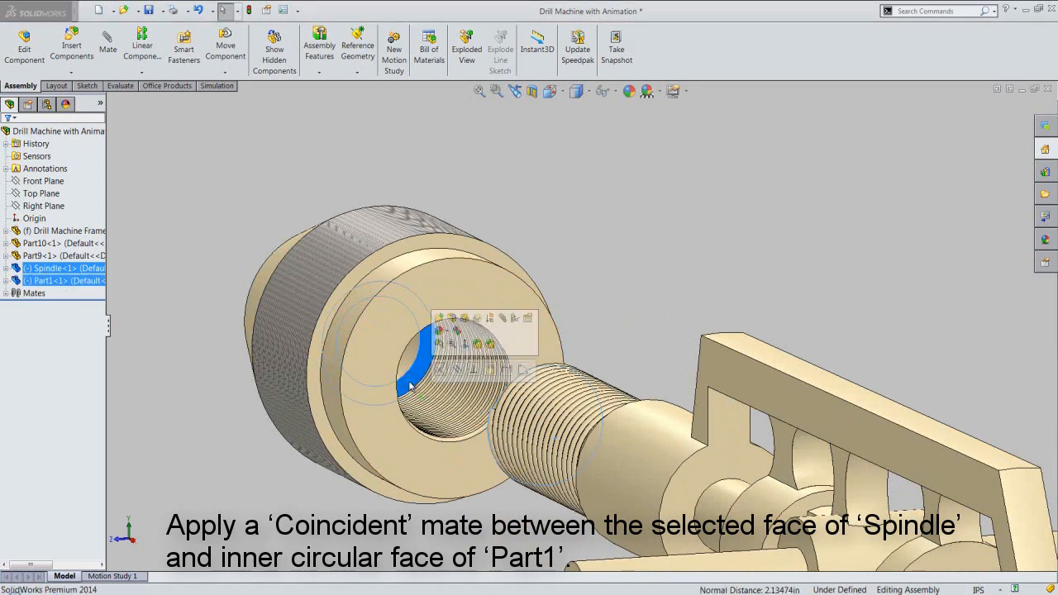
click(441, 370)
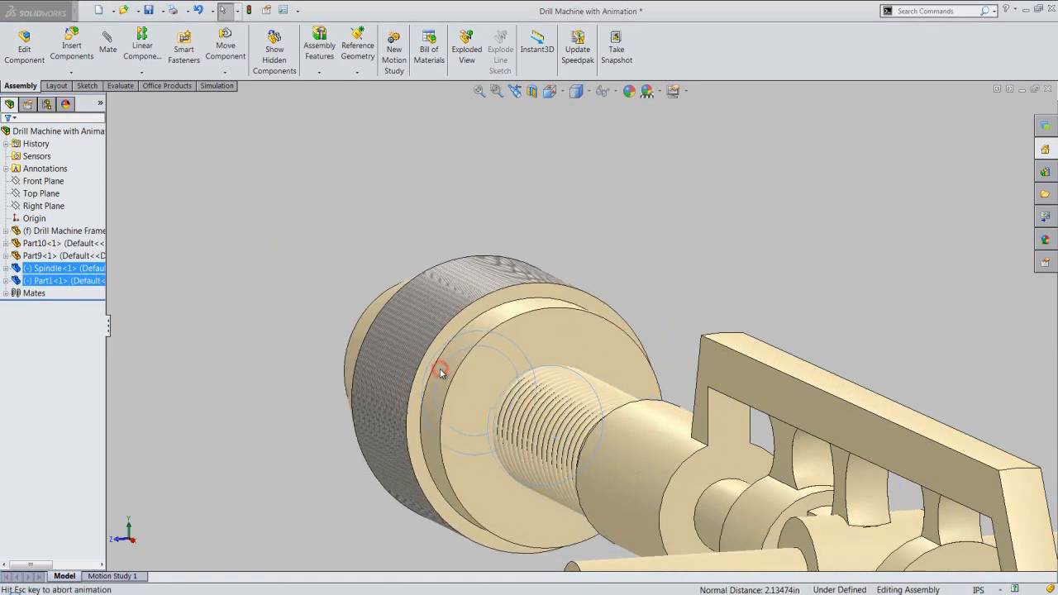
click(513, 91)
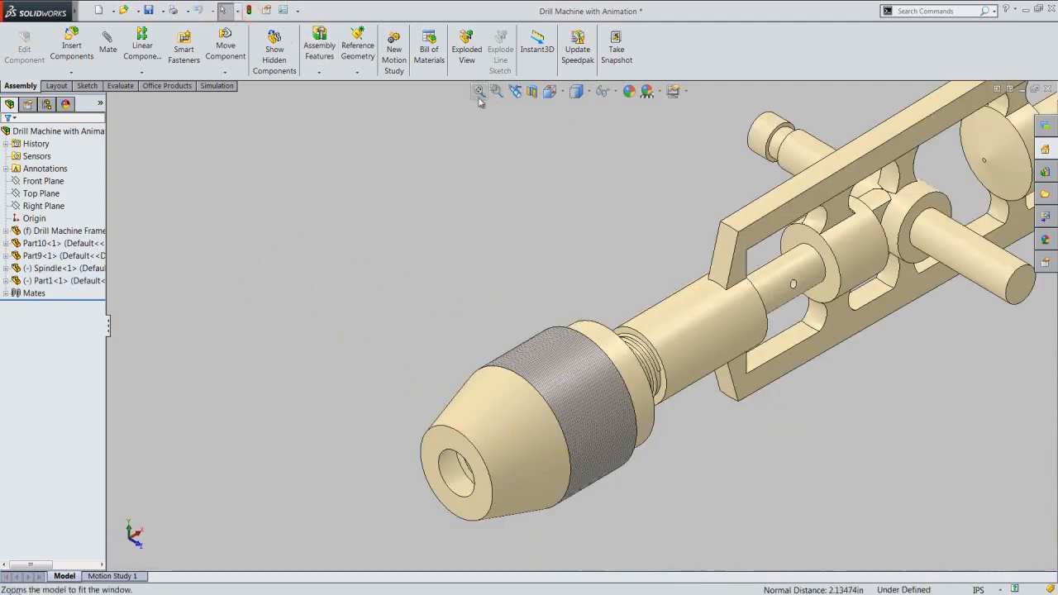
click(480, 91)
key(ctrl+s)
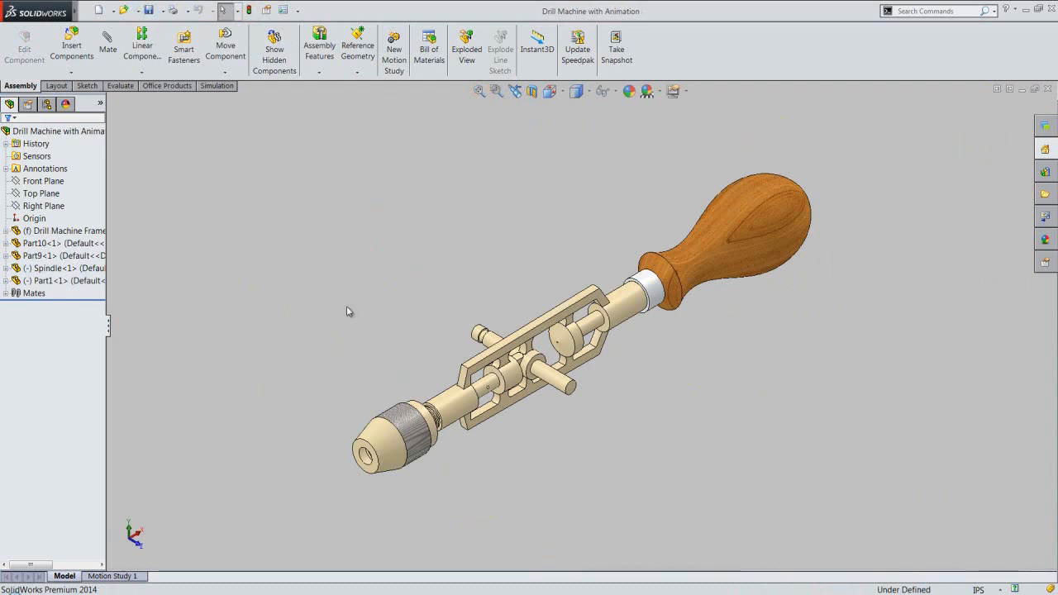
- Add a Coincident mate between the Top Plane of the Spindle and the Front Plane of Part1
click(108, 45)
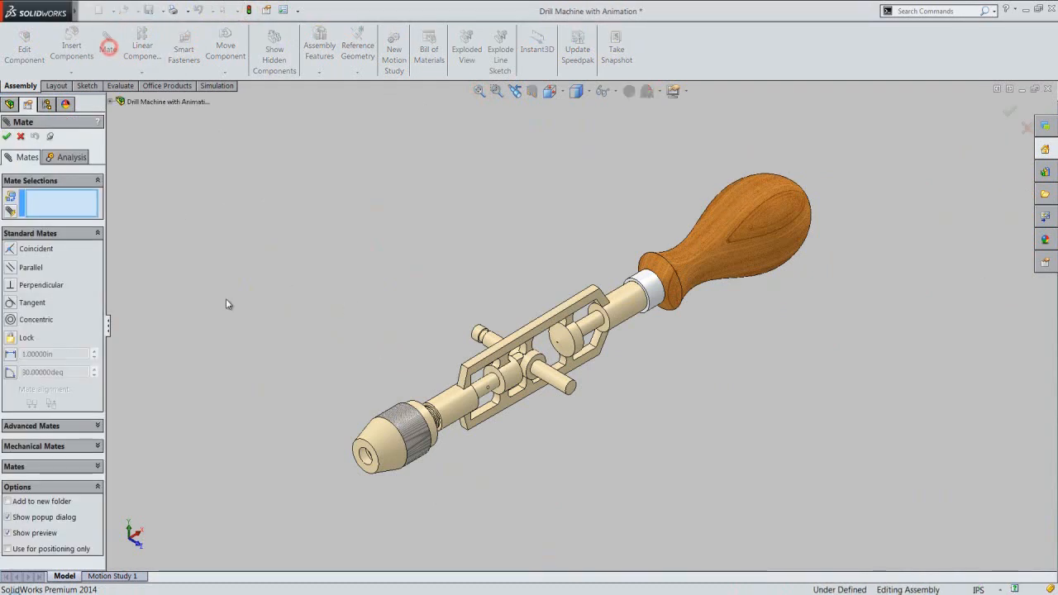
click(111, 101)
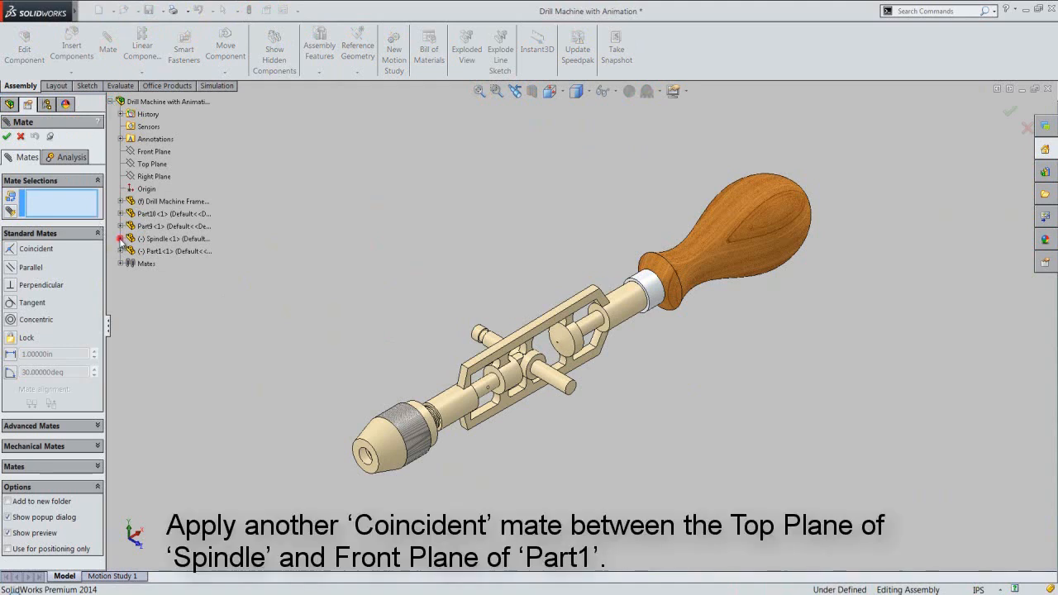
click(120, 239)
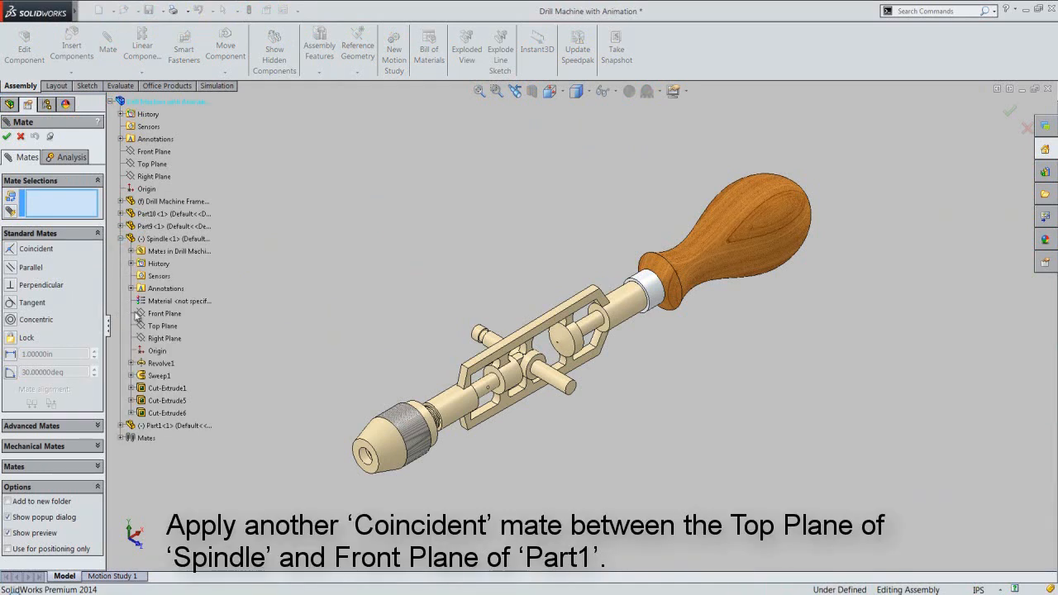
click(154, 327)
click(122, 239)
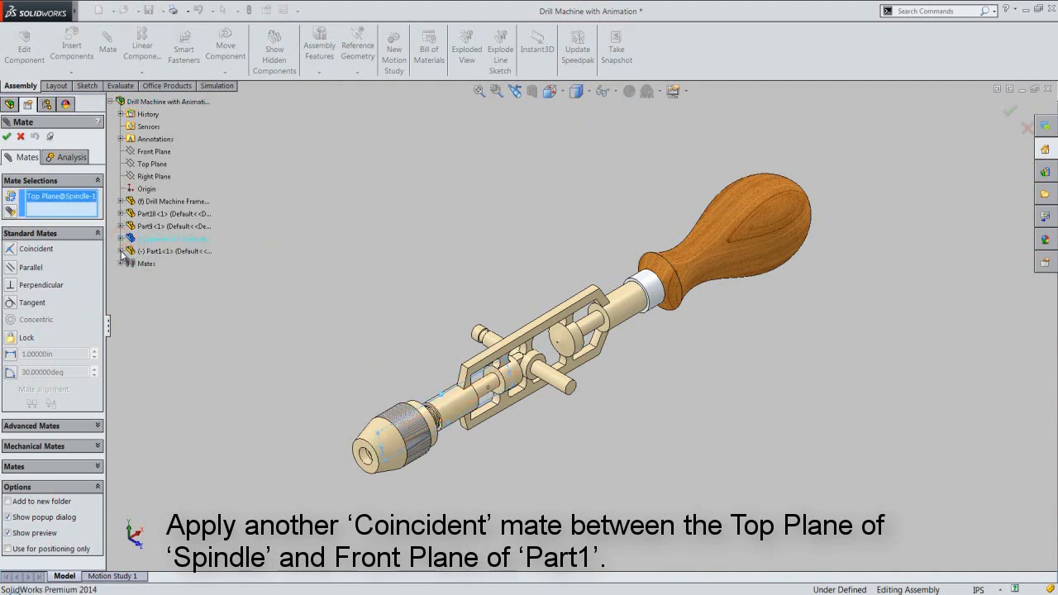
click(122, 252)
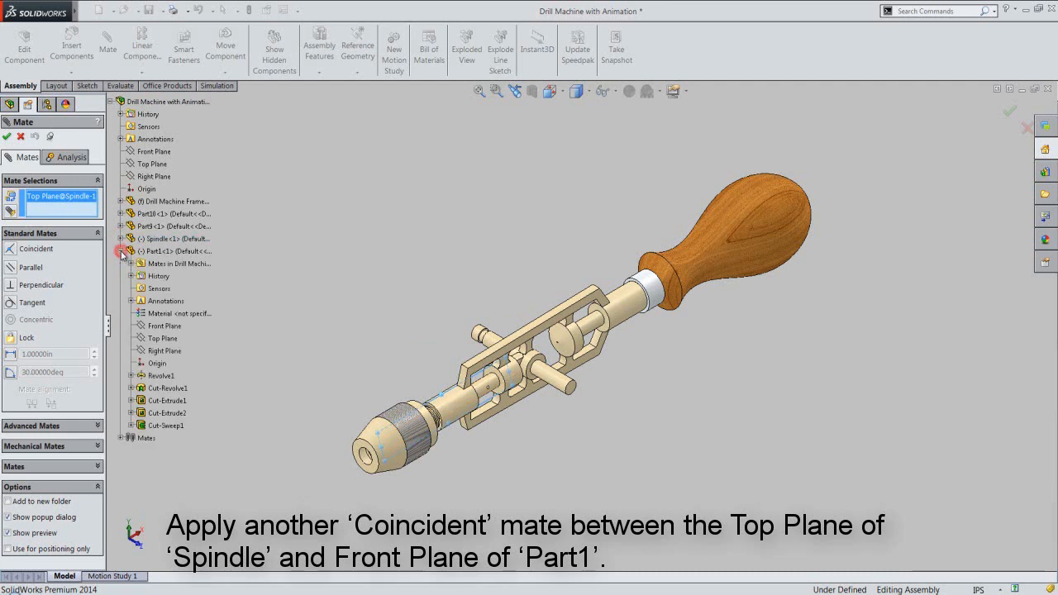
click(153, 327)
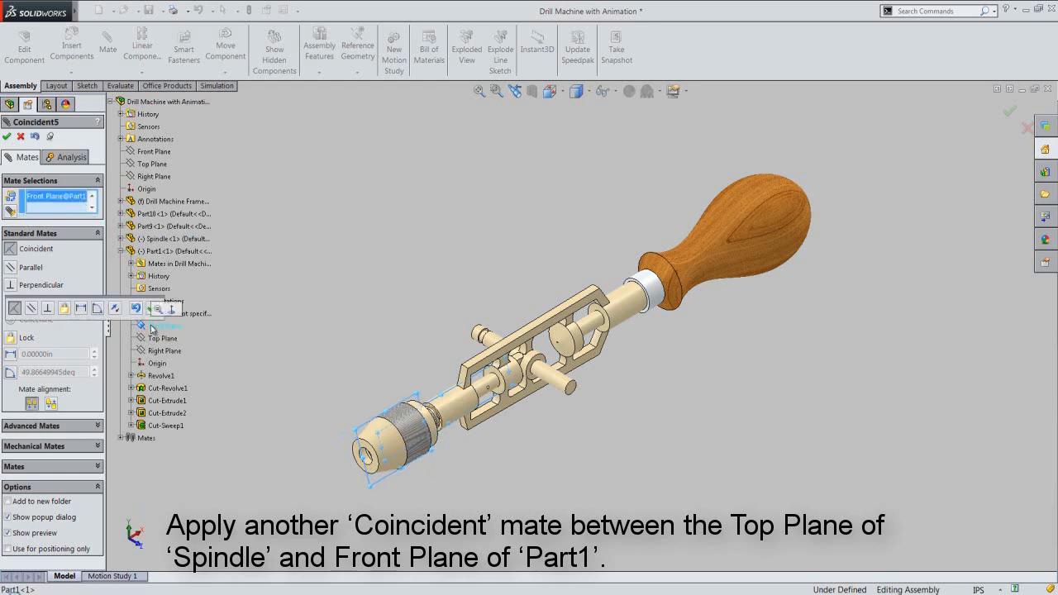
click(7, 137)
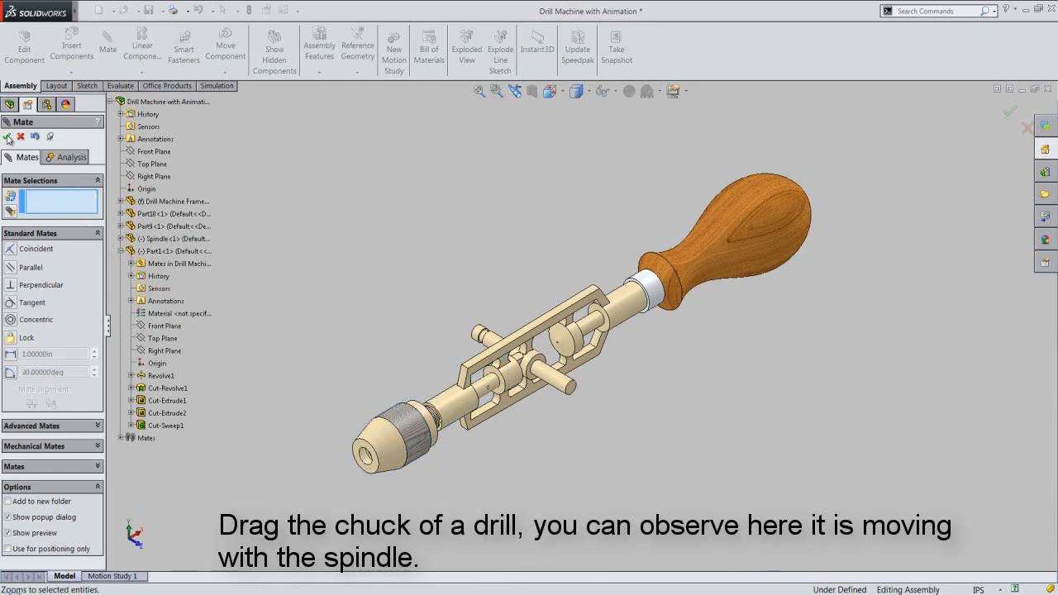
click(8, 137)
- Turn the Part1 chuck slightly to check that it moves with the Spindle, and save the assembly
scroll(427, 454, down, 4)
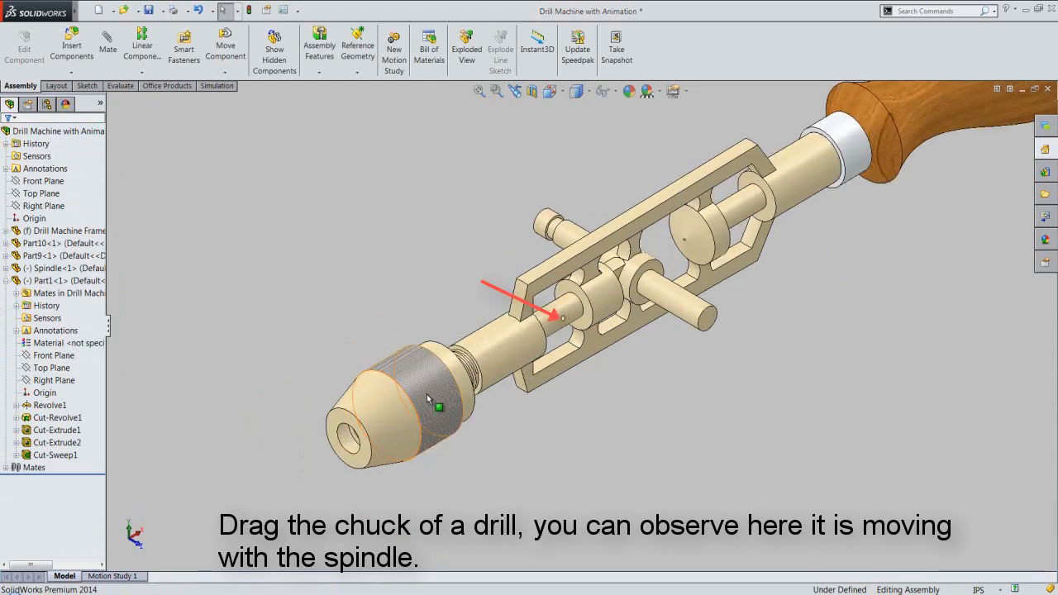
drag(427, 394, 432, 438)
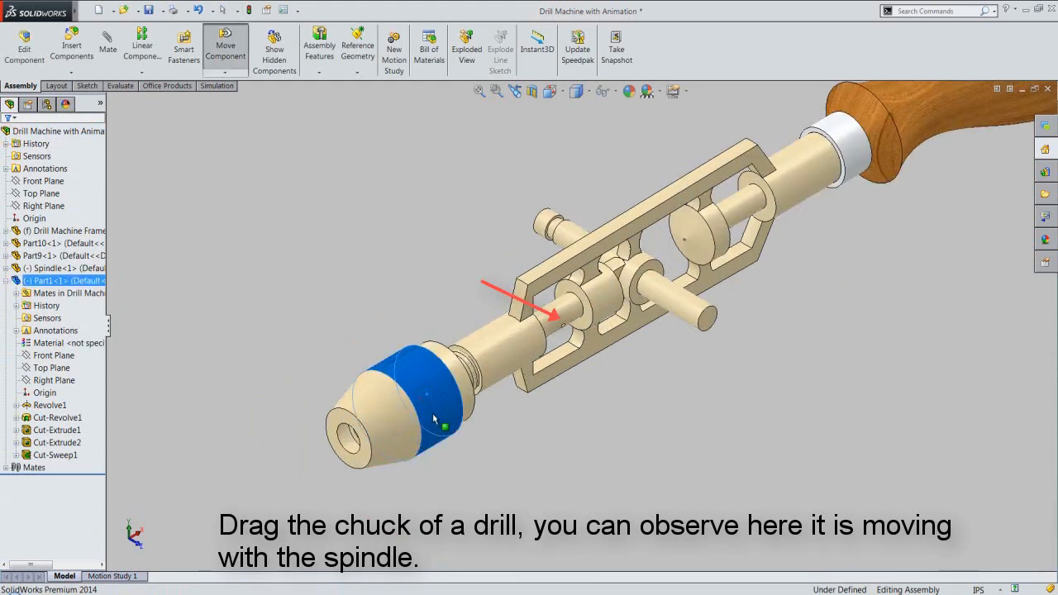
click(349, 281)
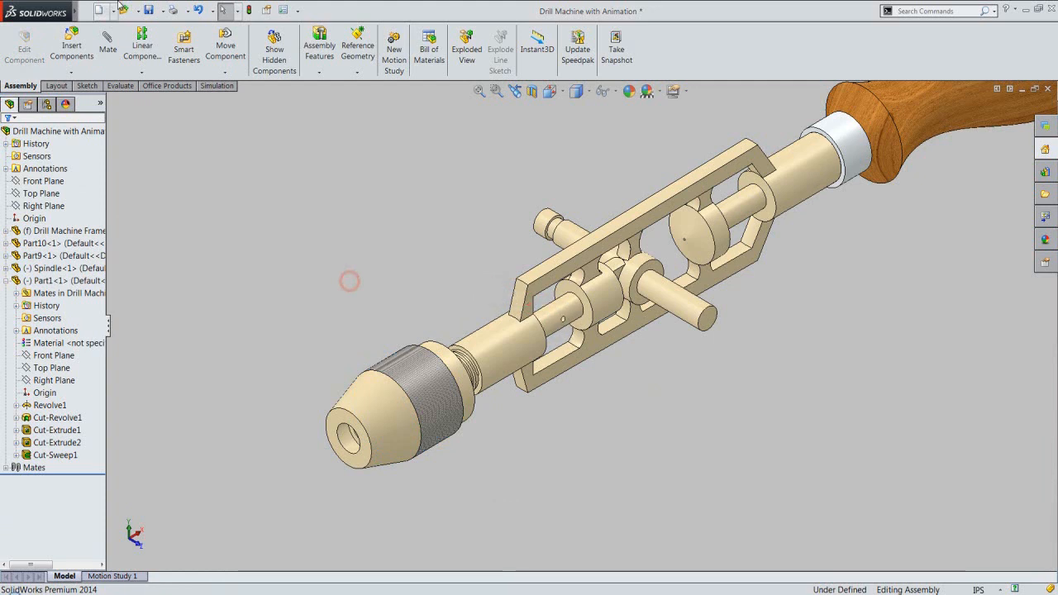
click(150, 10)
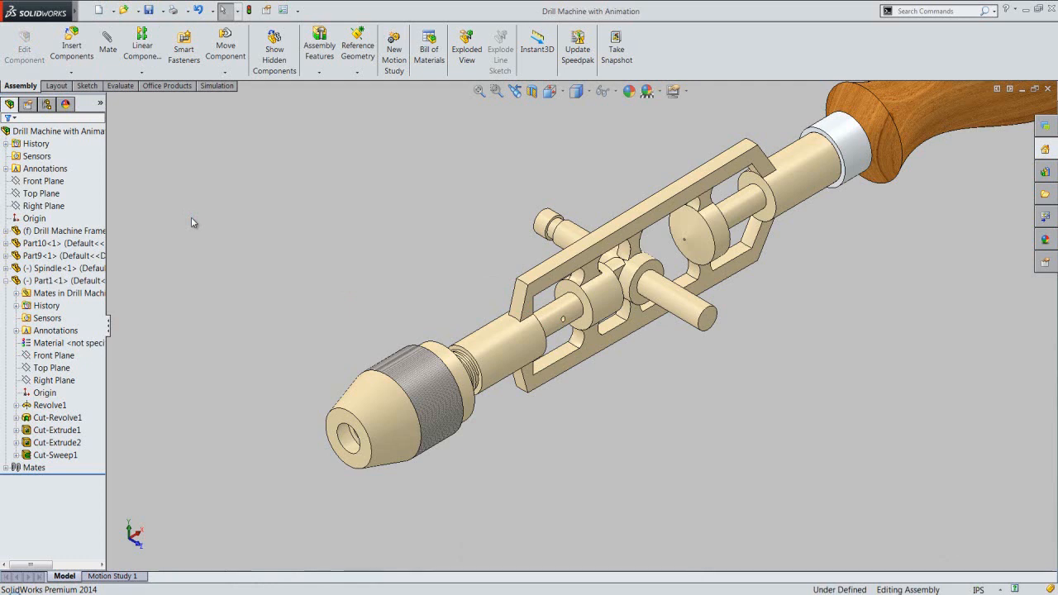
- Collapse the expanded model tree items, insert the Part2 file from the project folder and place it in the free space below the frame
right_click(82, 183)
click(110, 194)
click(72, 45)
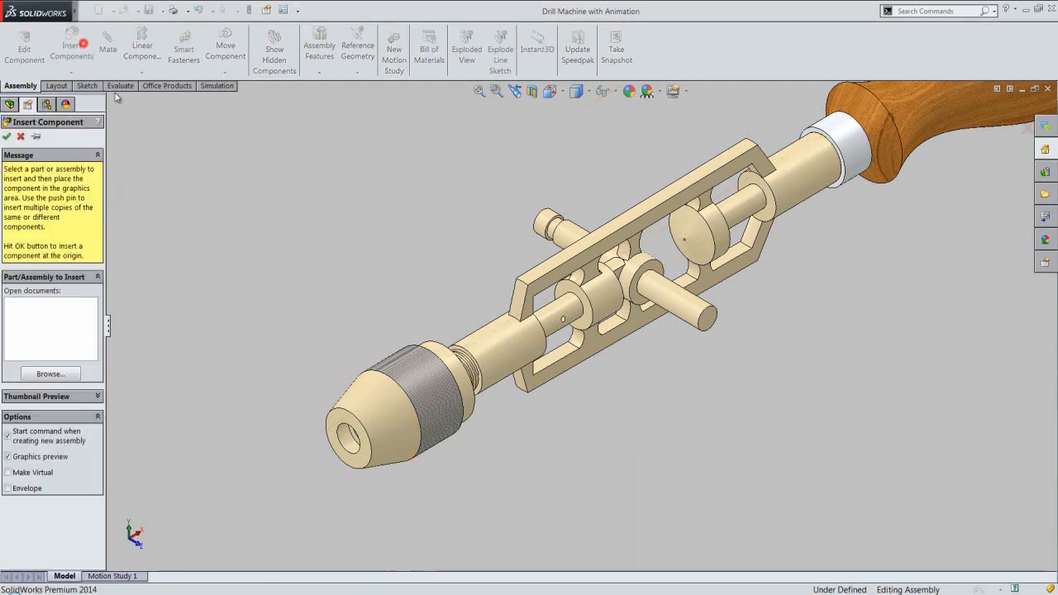
click(50, 373)
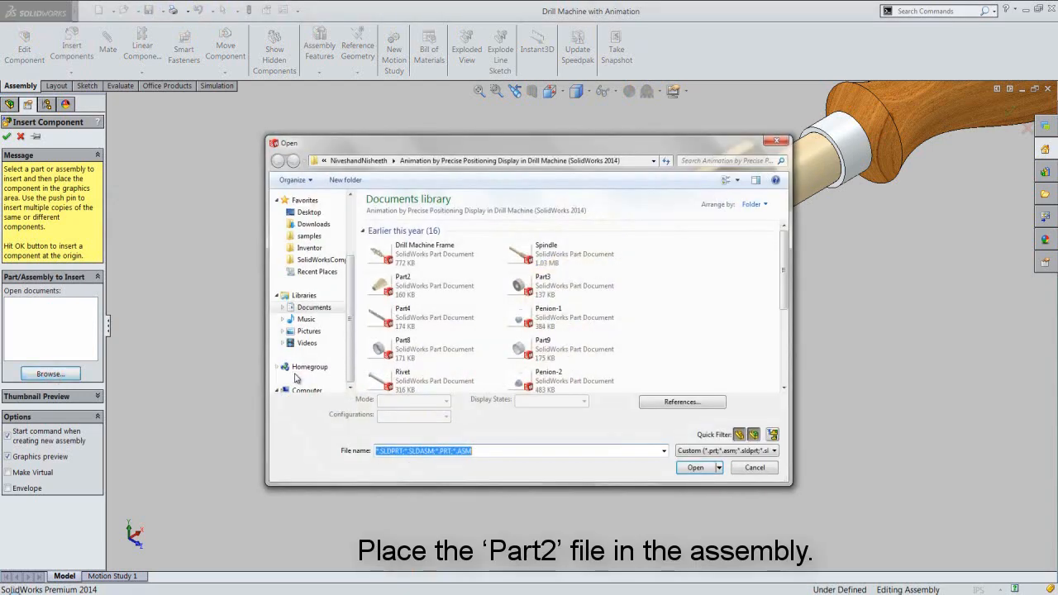
click(382, 286)
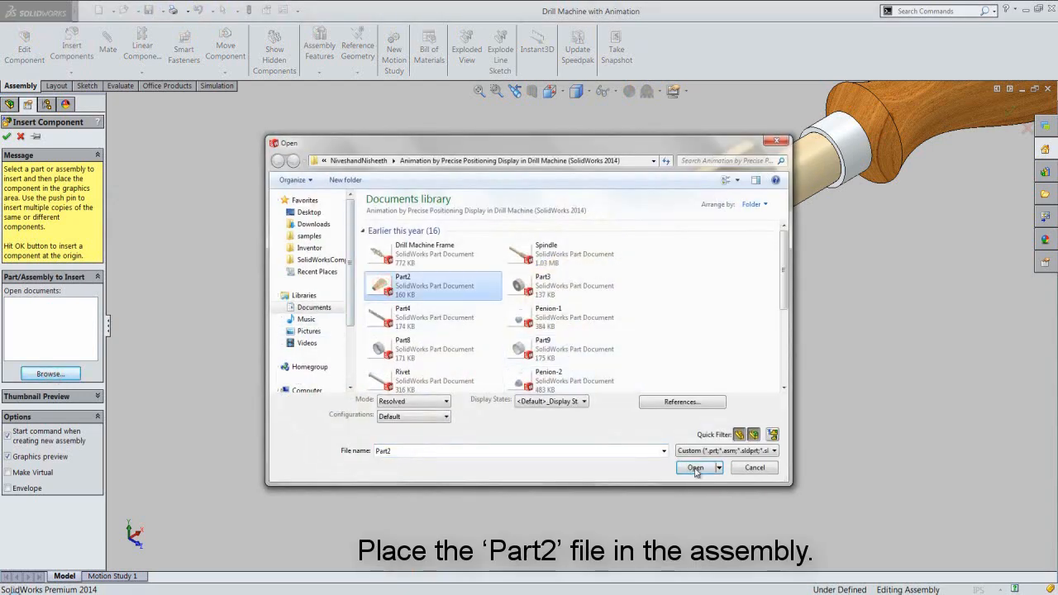
click(695, 467)
click(659, 482)
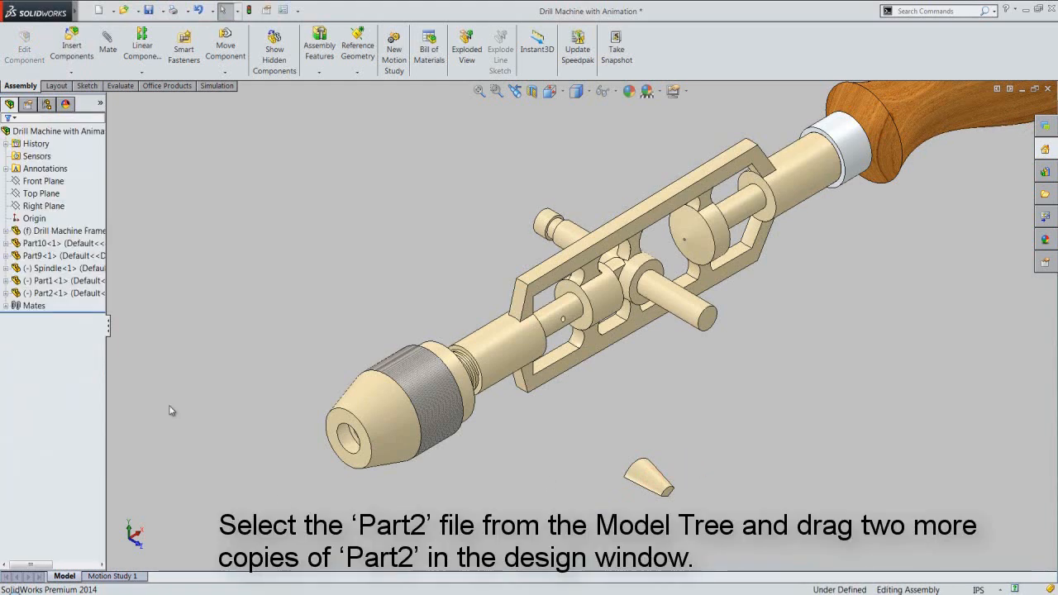
- Add two more copies of Part2 to the assembly, placing them in a row beside the first one
click(30, 294)
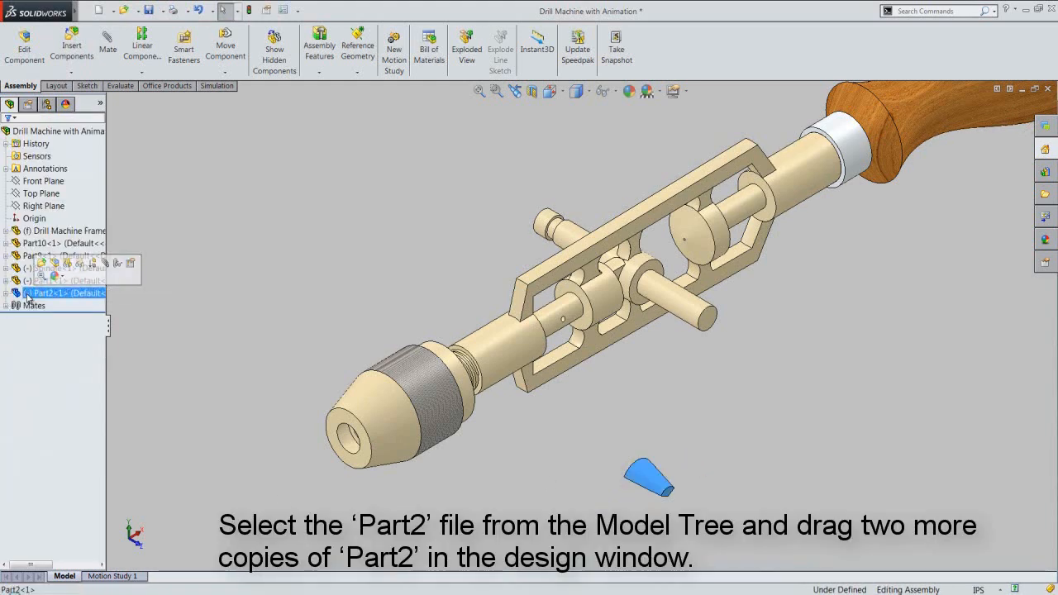
drag(30, 296, 703, 463)
click(215, 361)
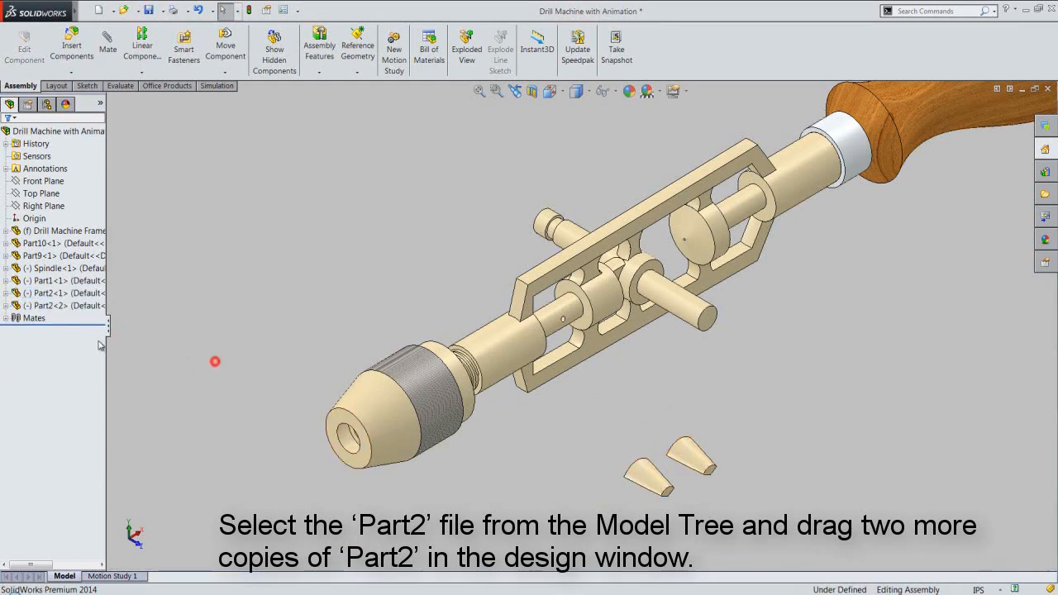
drag(30, 293, 755, 471)
click(775, 488)
- Turn on the display of Temporary Axes
scroll(751, 500, down, 3)
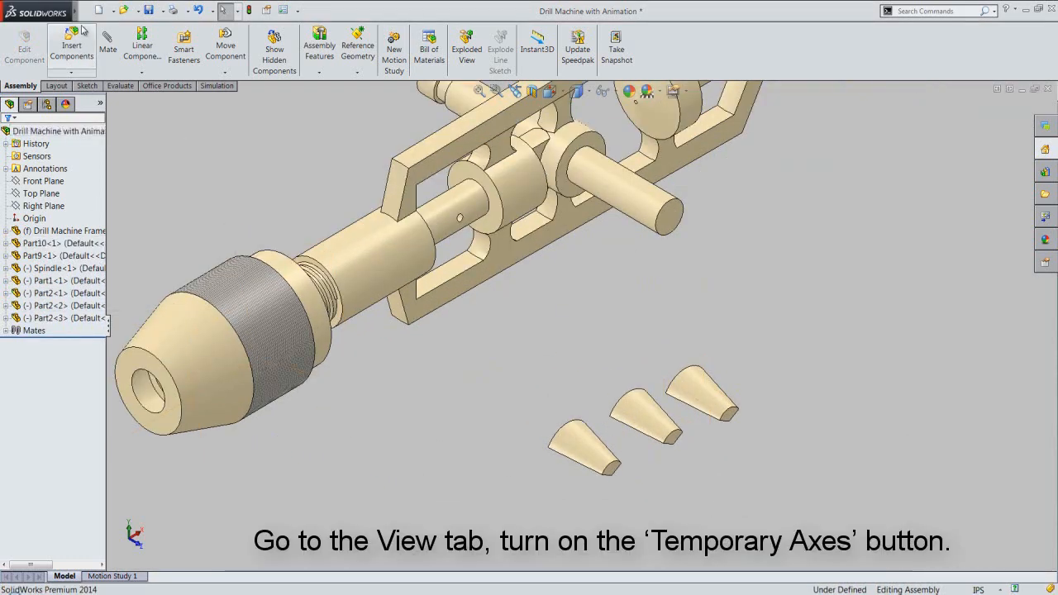
mouse_move(76, 13)
click(131, 12)
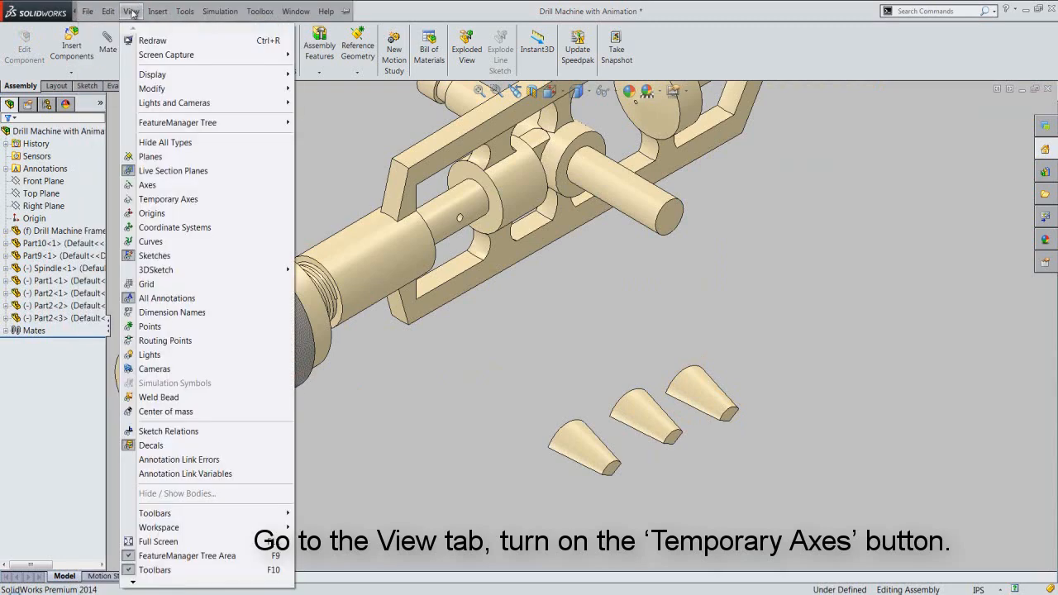
click(162, 200)
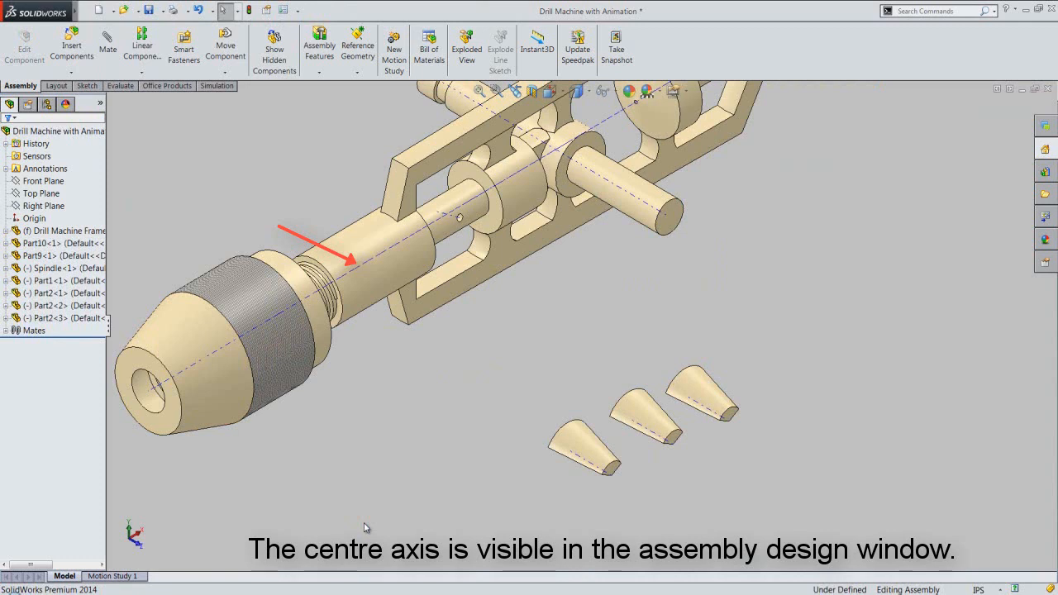
- Select all three Part2 copies and rotate them together using Move with Triad so their narrow ends point upward
drag(533, 296, 780, 546)
right_click(784, 394)
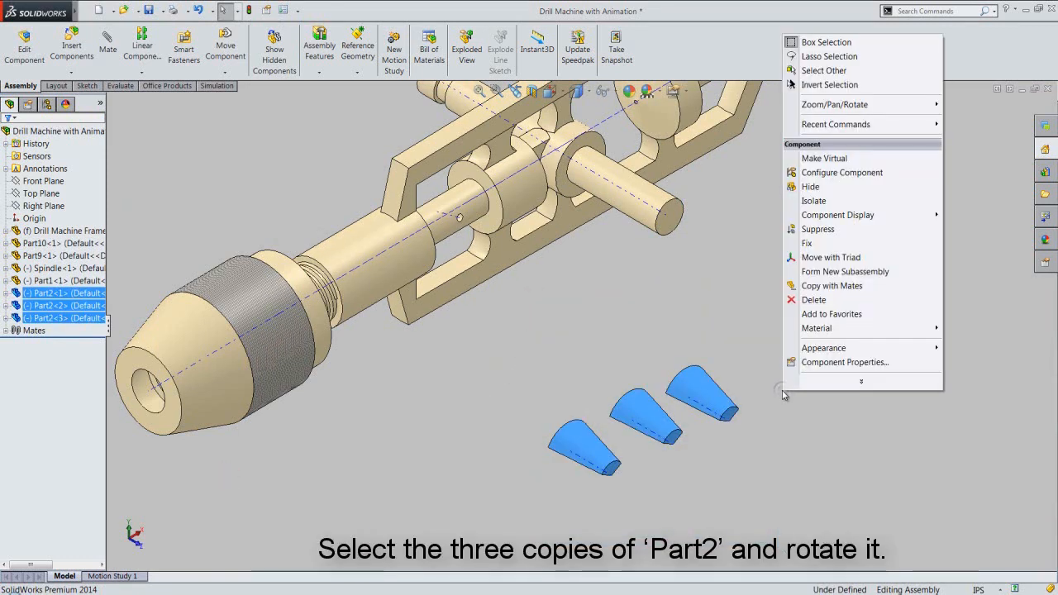
click(814, 257)
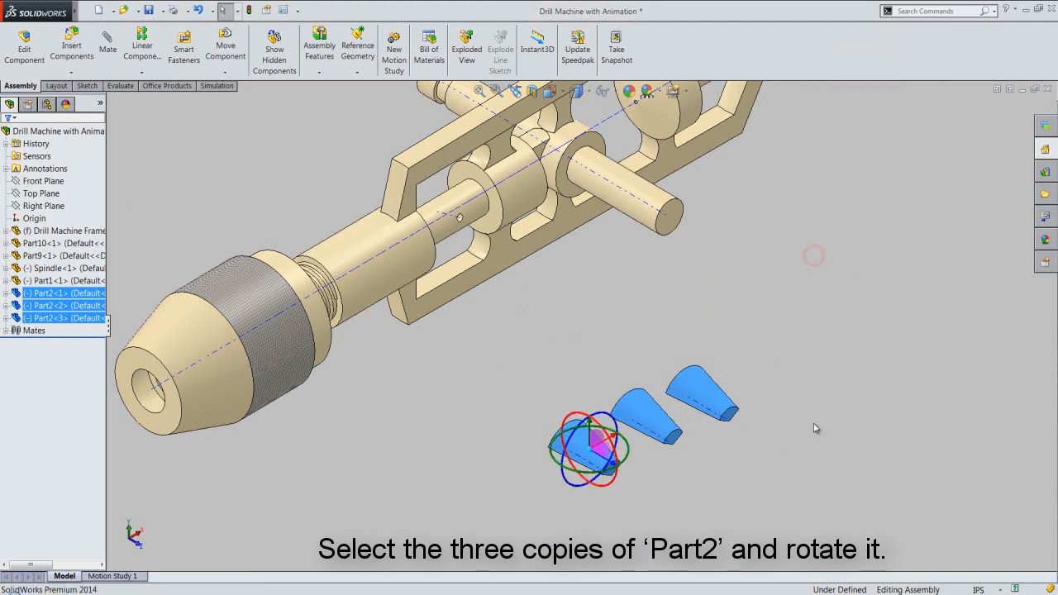
drag(610, 488, 605, 442)
drag(606, 439, 613, 437)
click(694, 423)
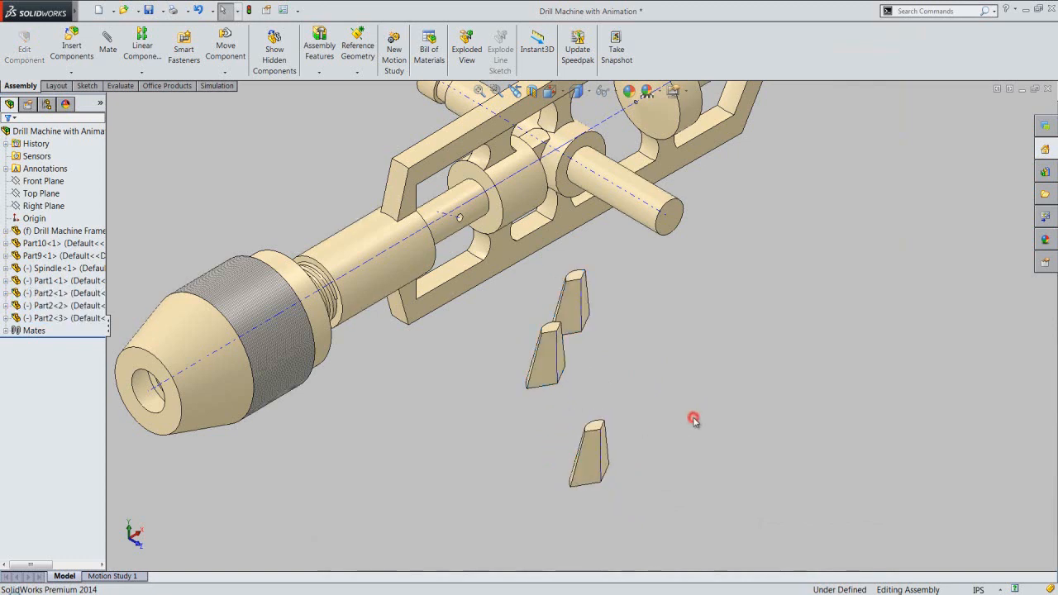
- Add a Coincident mate between the temporary axes of the first and second Part2 copies
scroll(695, 423, down, 2)
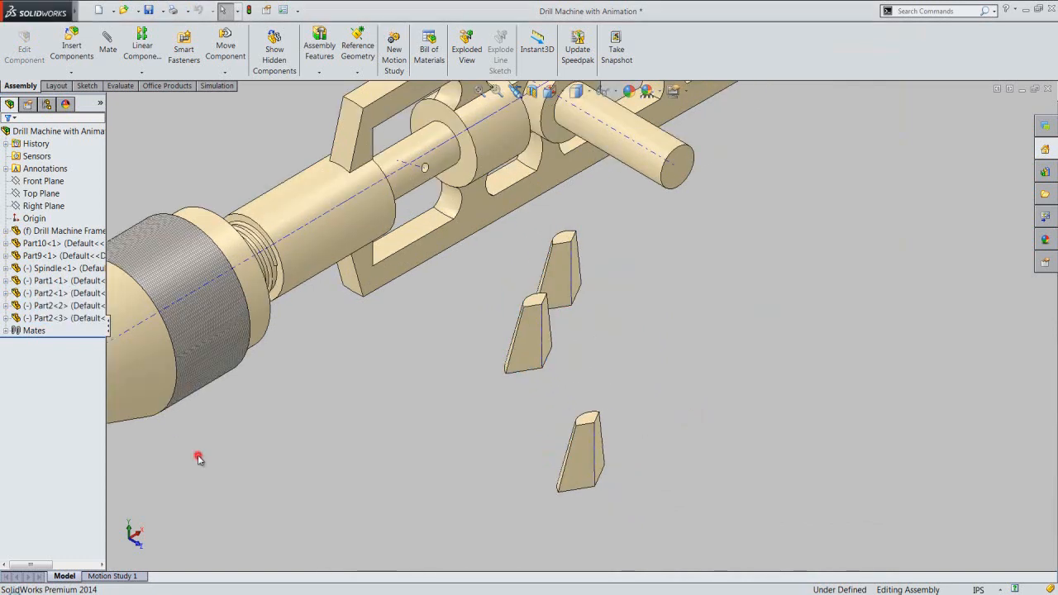
click(111, 52)
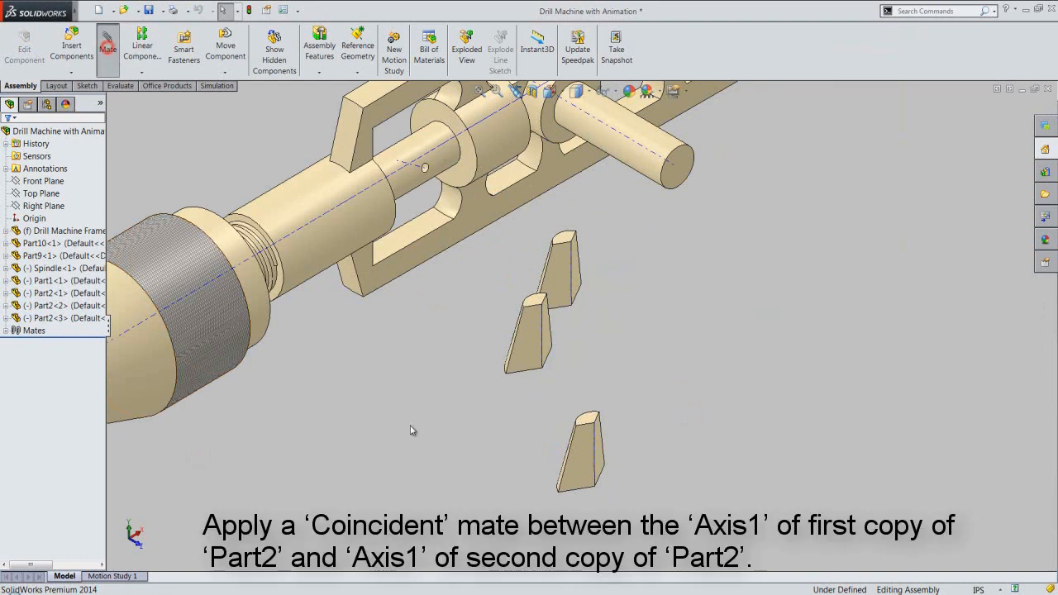
click(598, 463)
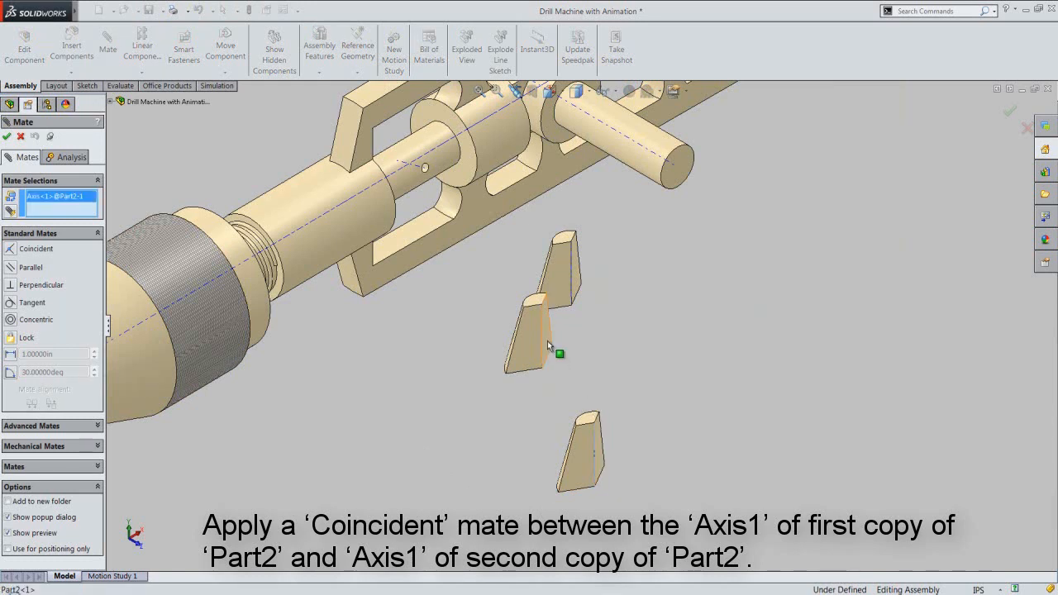
click(545, 349)
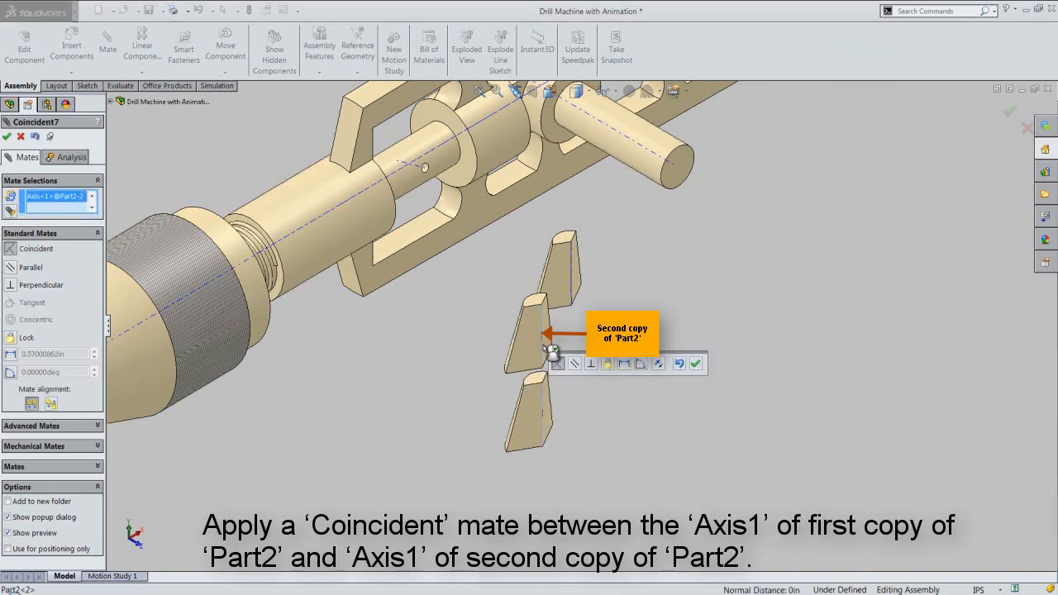
click(696, 364)
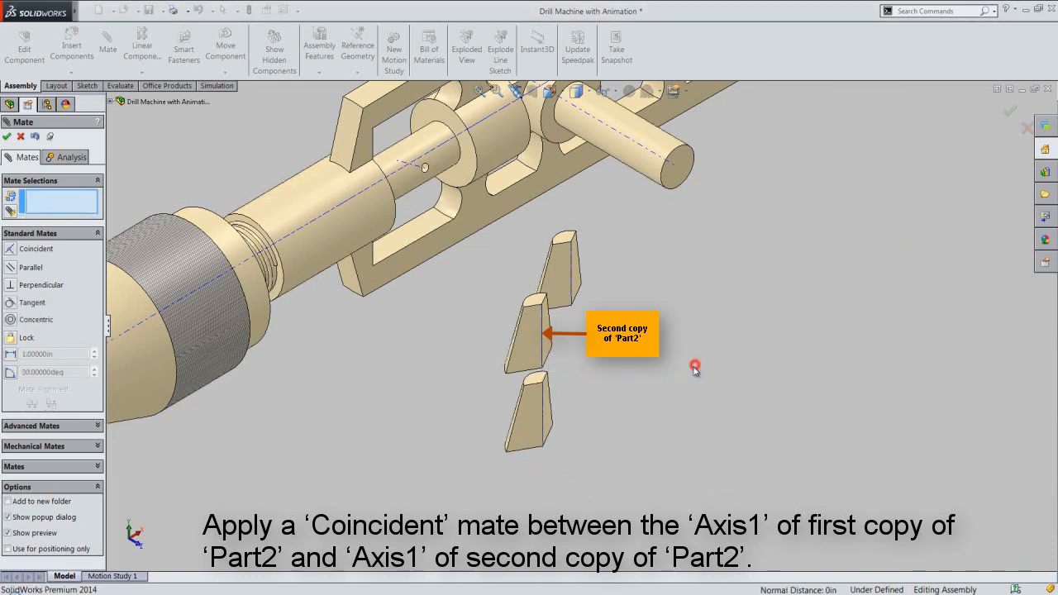
click(7, 136)
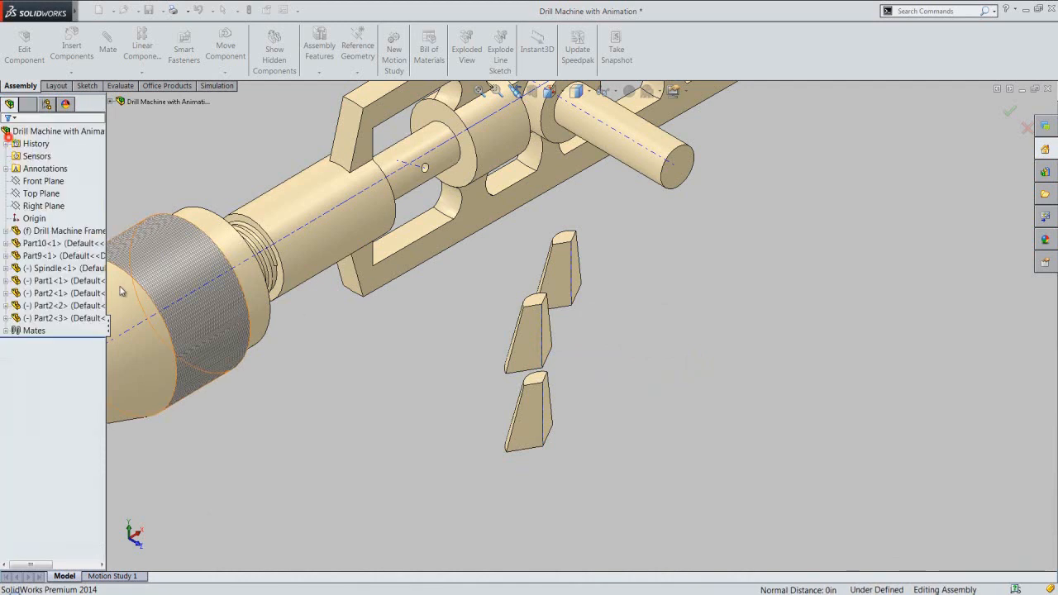
- Rotate the first Part2 copy about its vertical axis using Move with Triad so its curved face turns away from the chuck
click(528, 432)
right_click(527, 432)
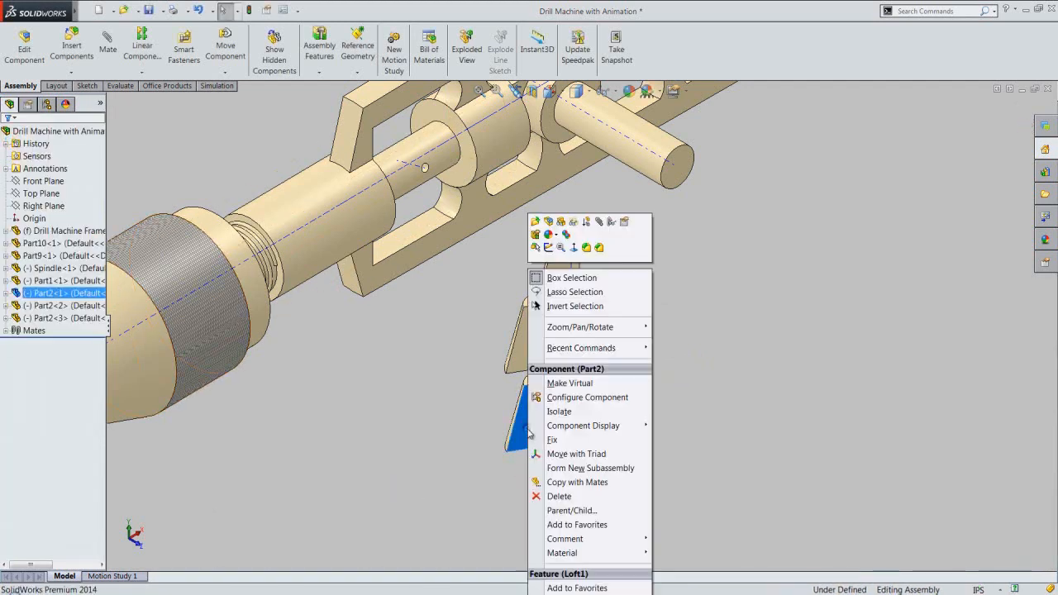
click(541, 459)
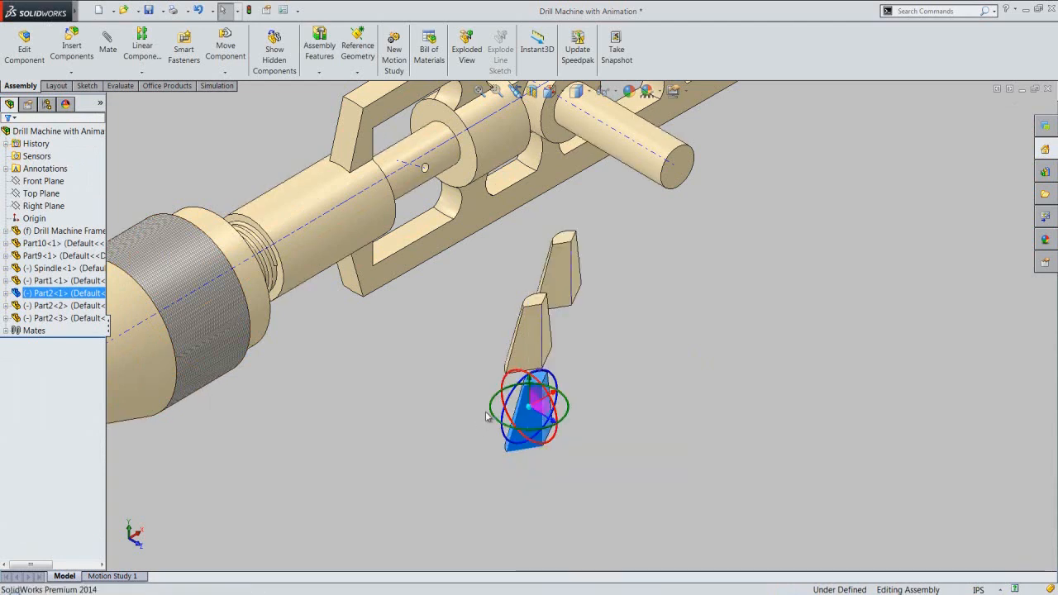
mouse_move(491, 414)
mouse_down()
mouse_move(548, 464)
mouse_move(642, 401)
mouse_move(634, 322)
mouse_move(680, 432)
mouse_up()
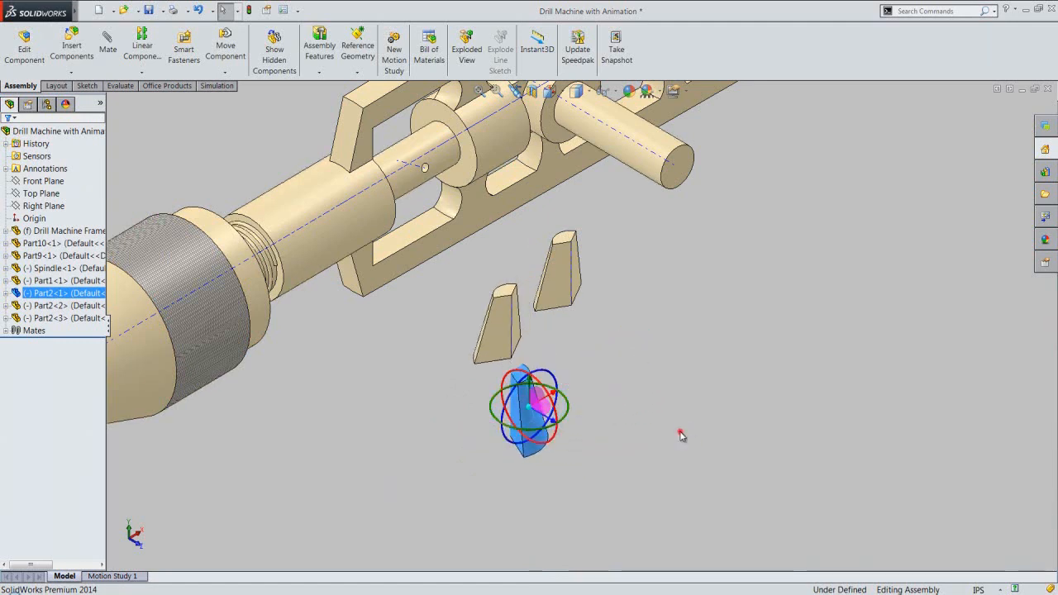
click(680, 432)
click(413, 320)
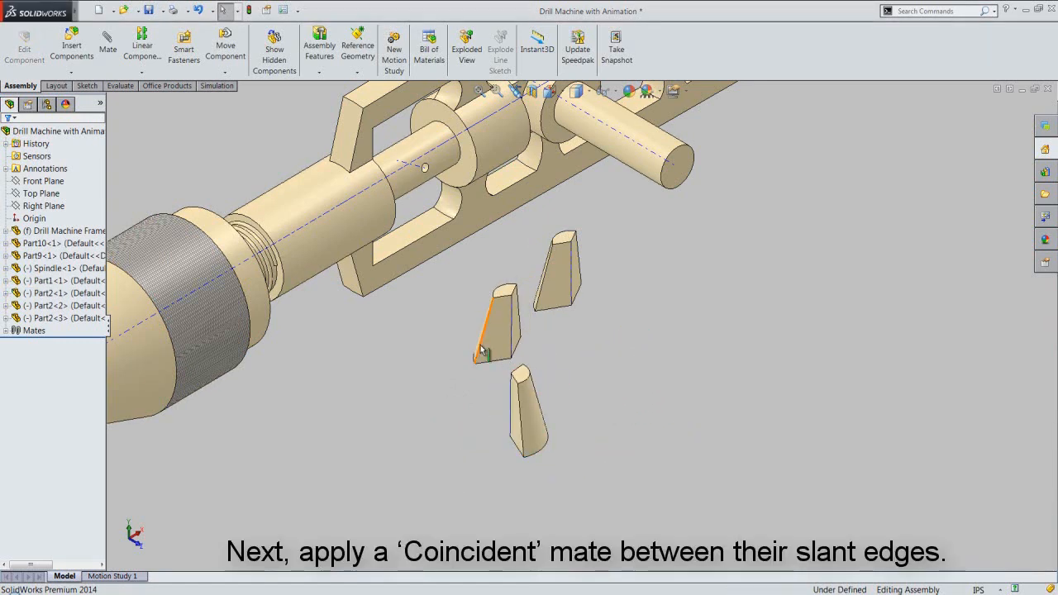
- Add a Coincident mate between the slanted edges of the second and first Part2 copies
click(480, 349)
ctrl+click(521, 432)
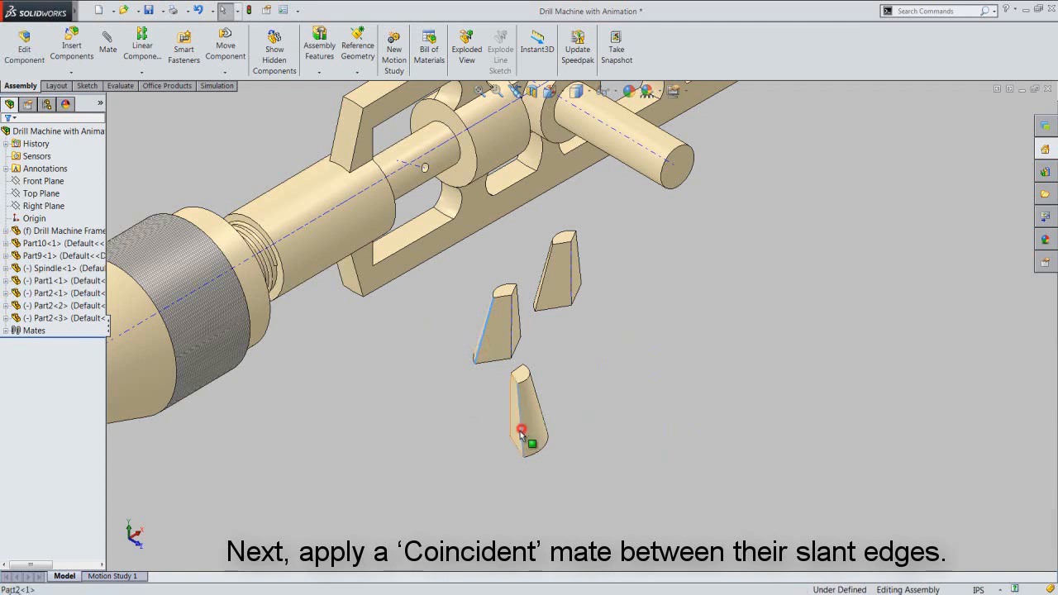
click(554, 418)
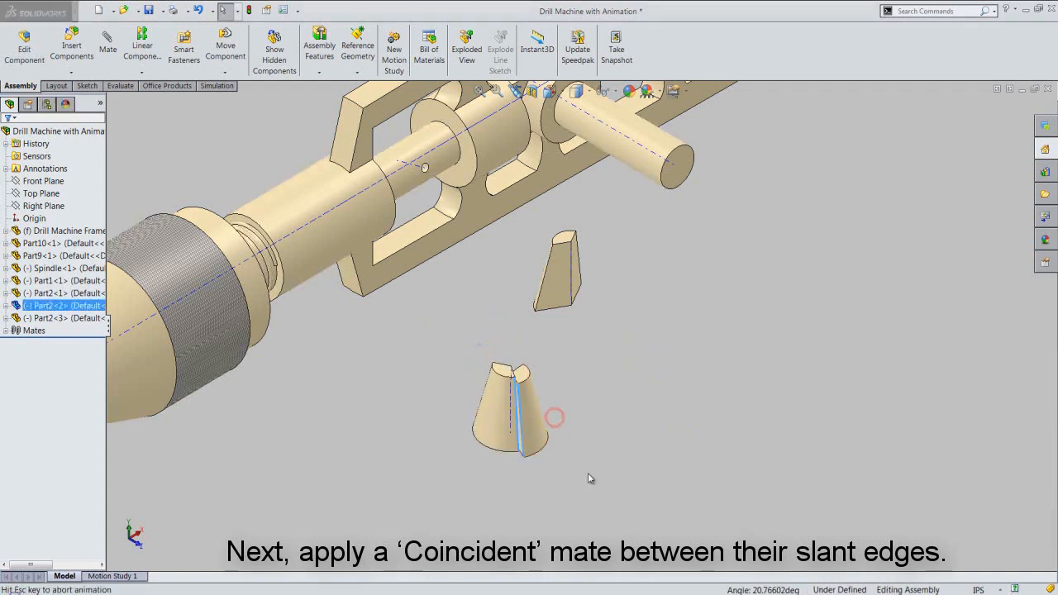
- Add a Coincident mate between the temporary axes of the second and third Part2 copies
click(589, 417)
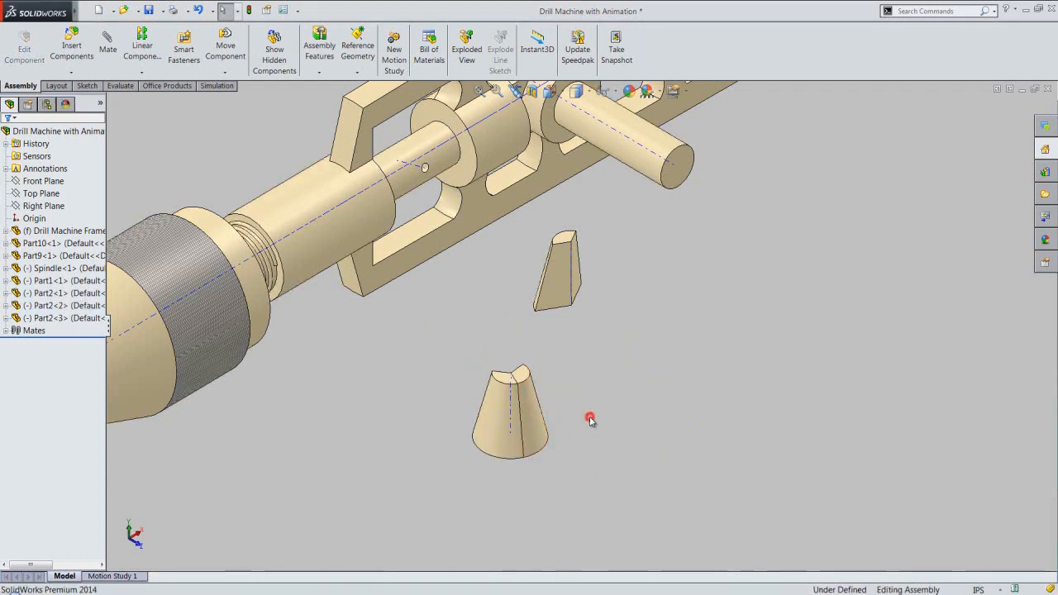
click(645, 388)
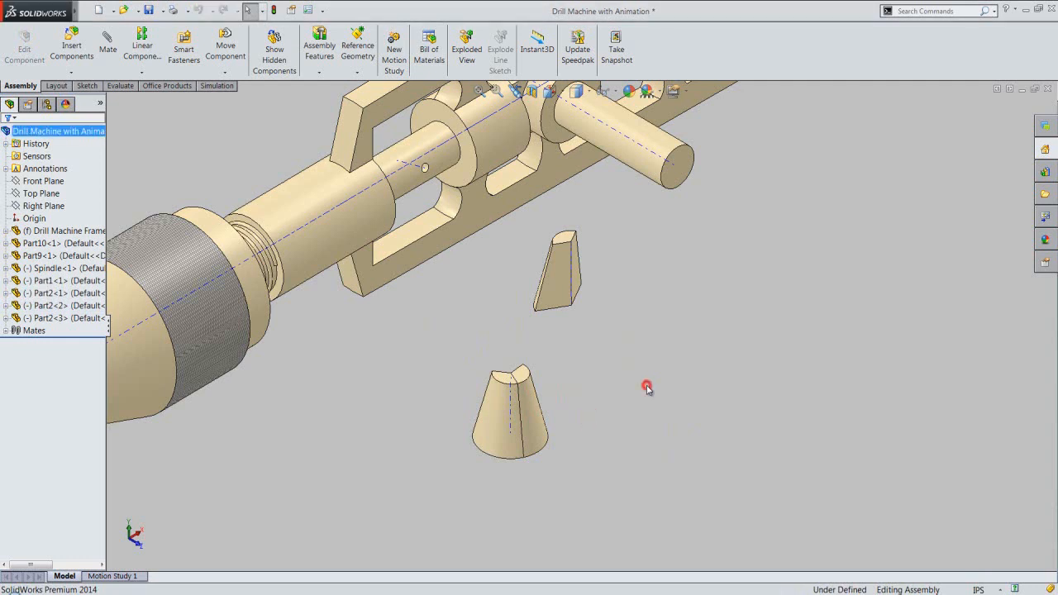
click(107, 43)
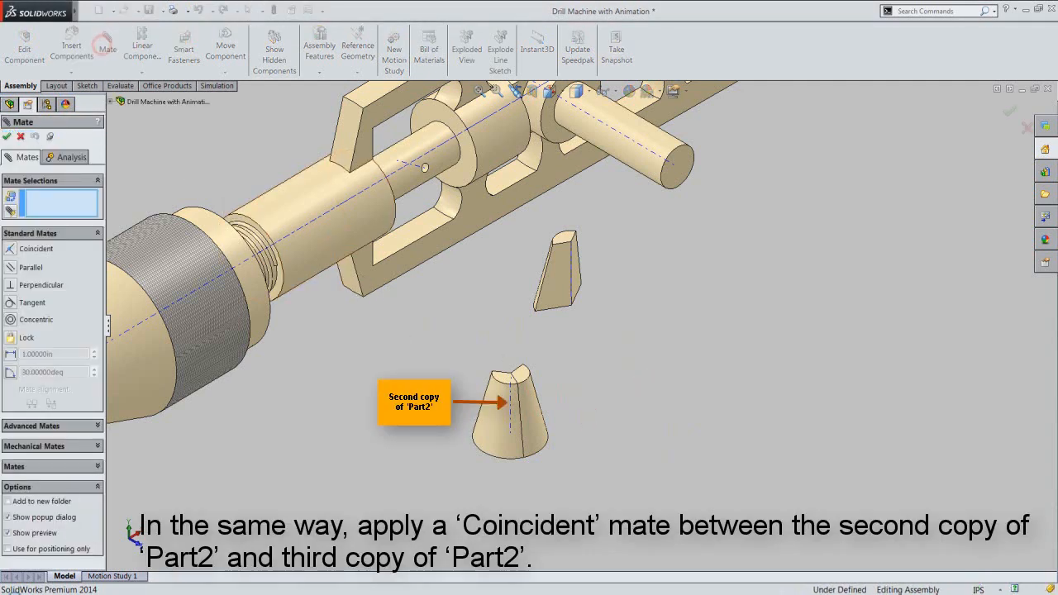
click(511, 413)
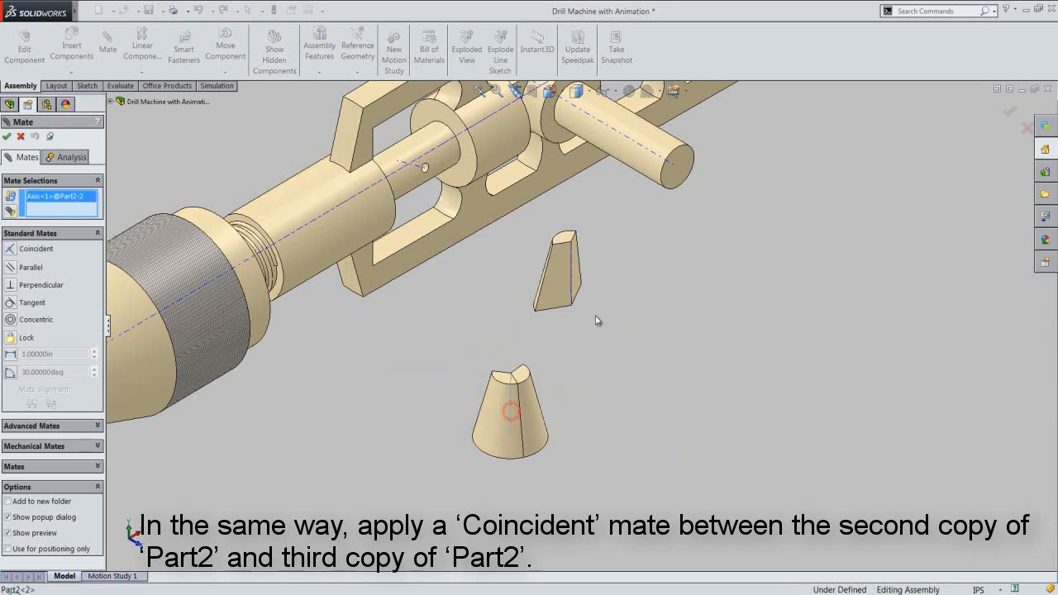
click(570, 279)
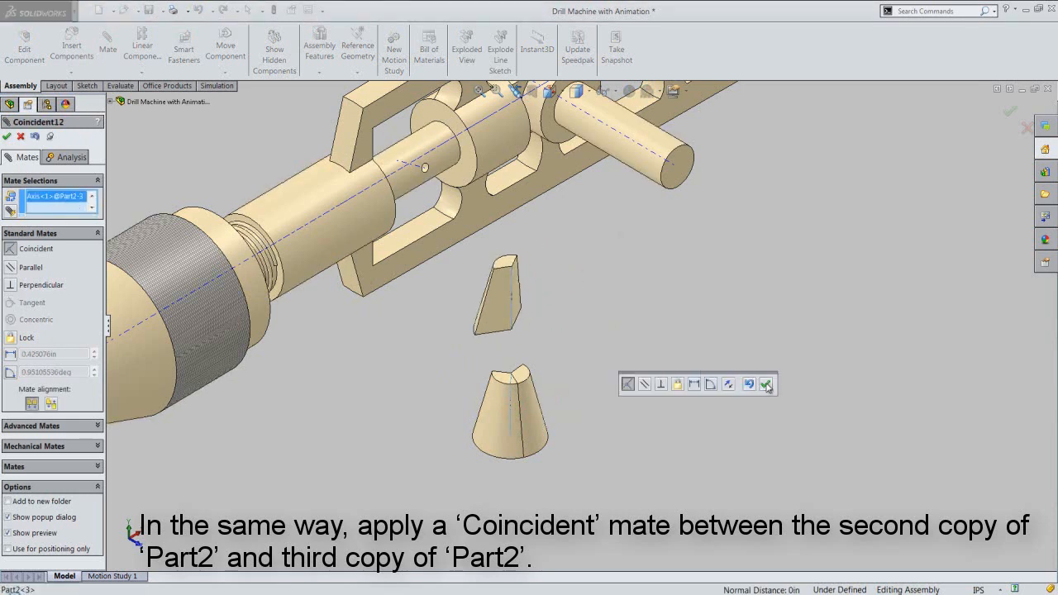
click(767, 385)
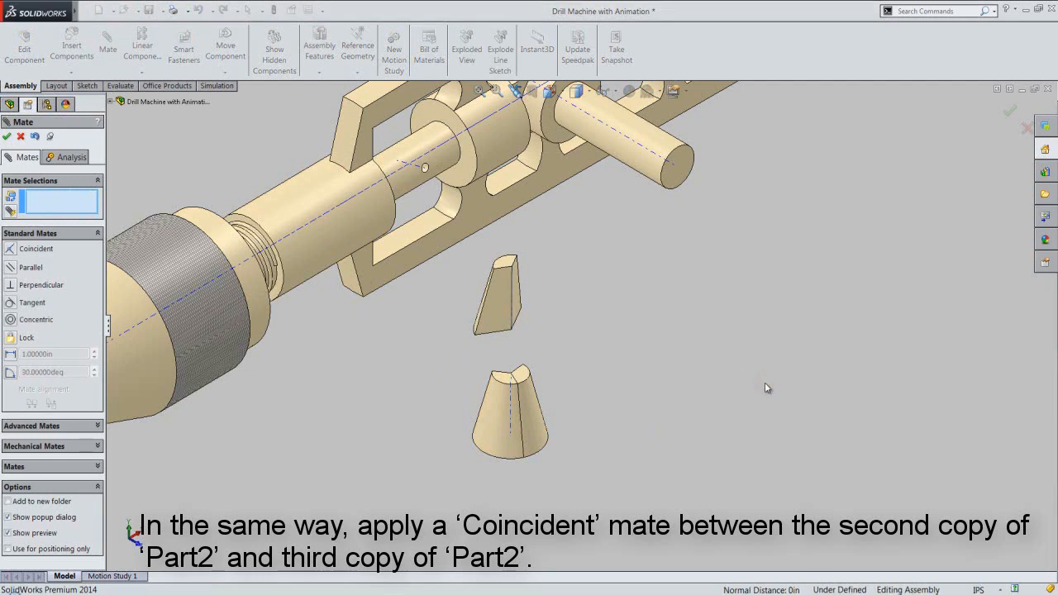
- Add a Coincident mate between the slanted outer edges of the third and second Part2 copies
click(481, 322)
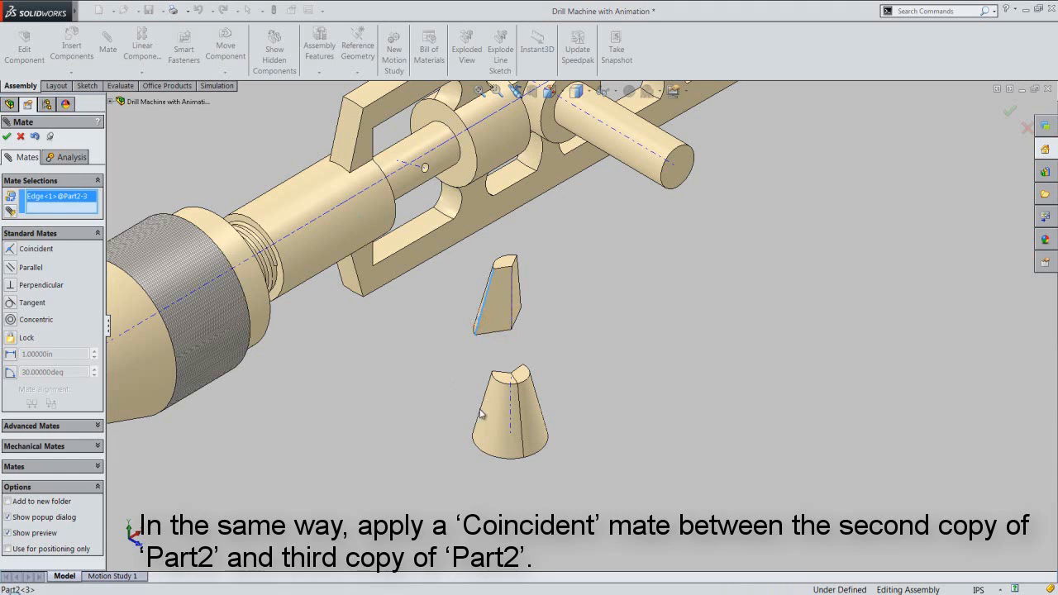
click(481, 411)
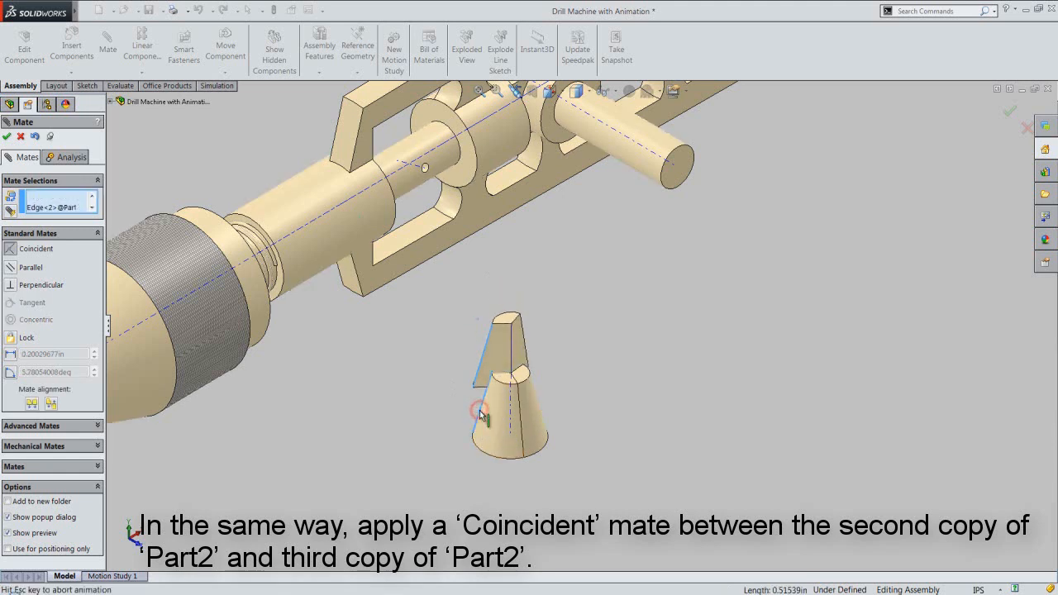
click(463, 429)
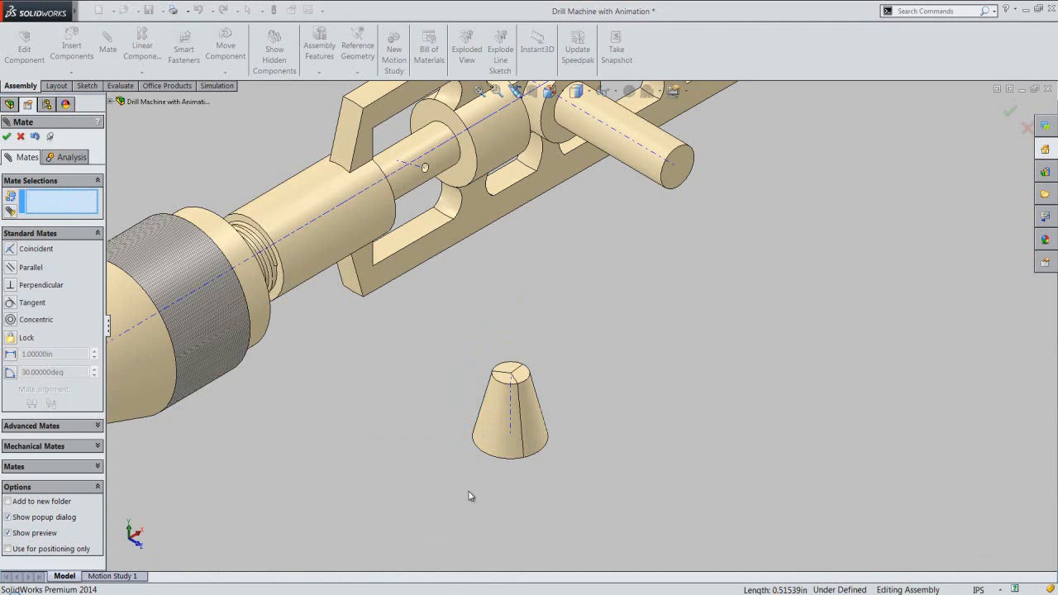
- Add a Coincident mate between the narrow end faces of the second and third Part2 copies
scroll(472, 400, down, 4)
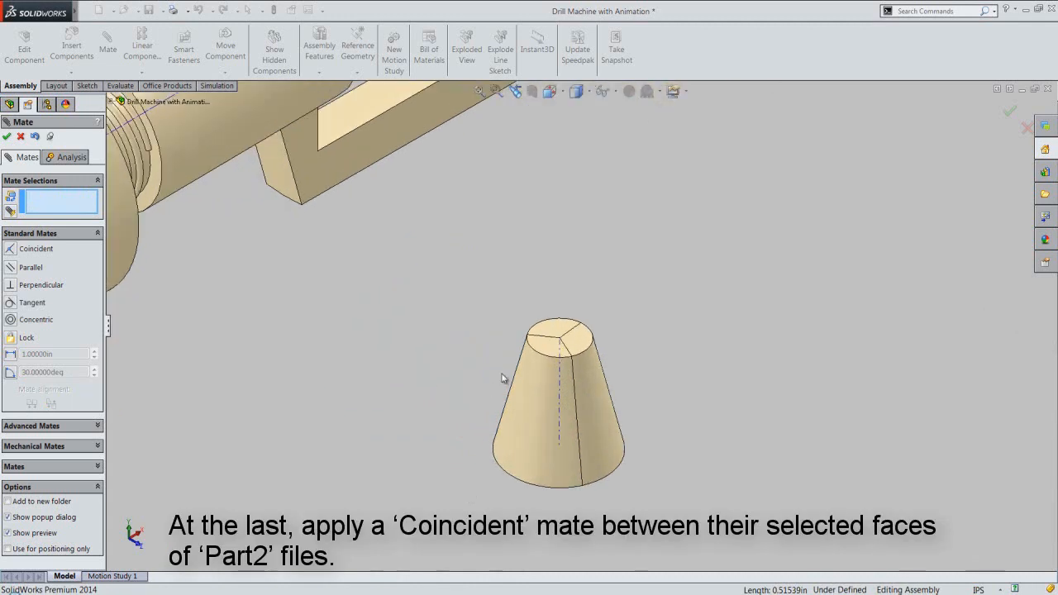
click(547, 344)
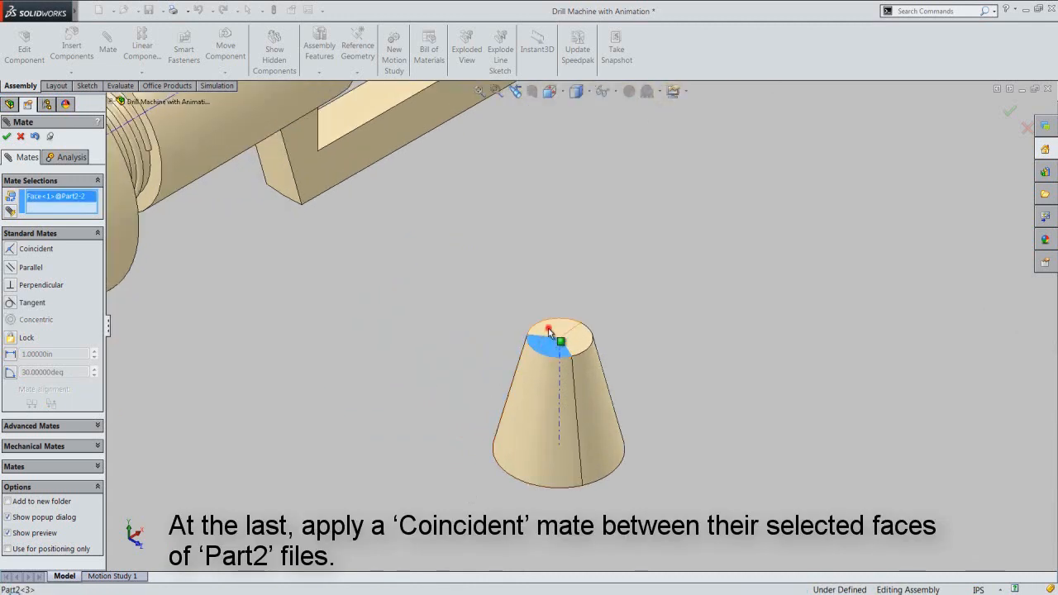
click(556, 333)
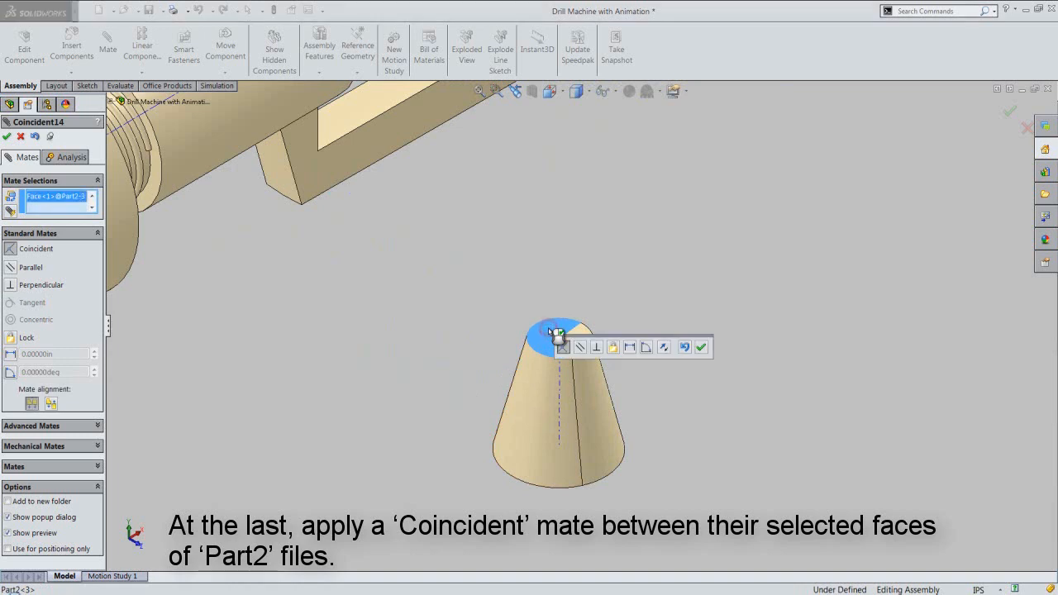
click(700, 348)
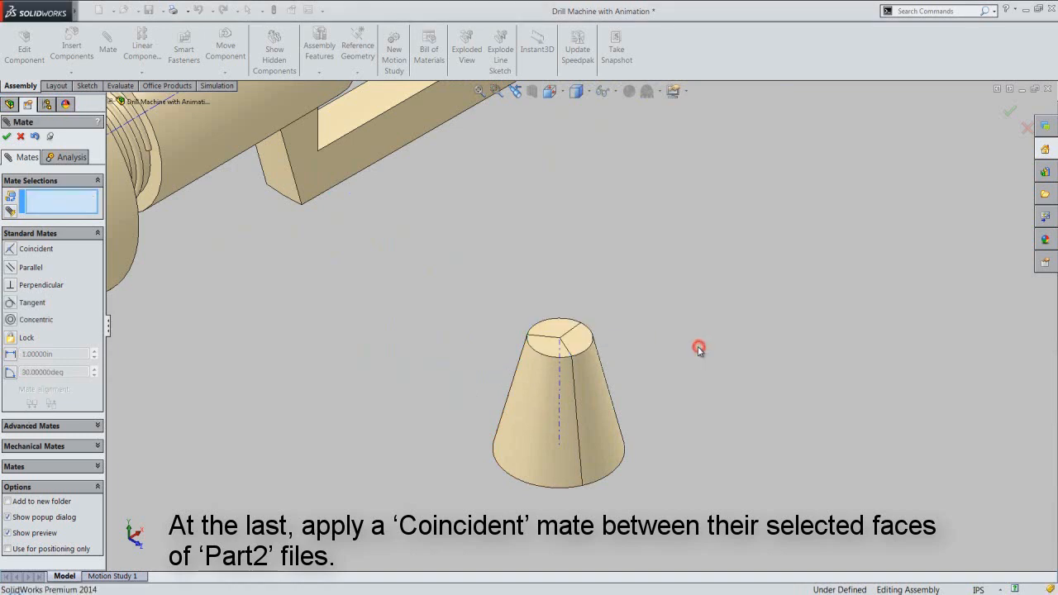
- Add a Coincident mate between the narrow end faces of the first and second Part2 copies and finish mating
click(580, 338)
click(553, 345)
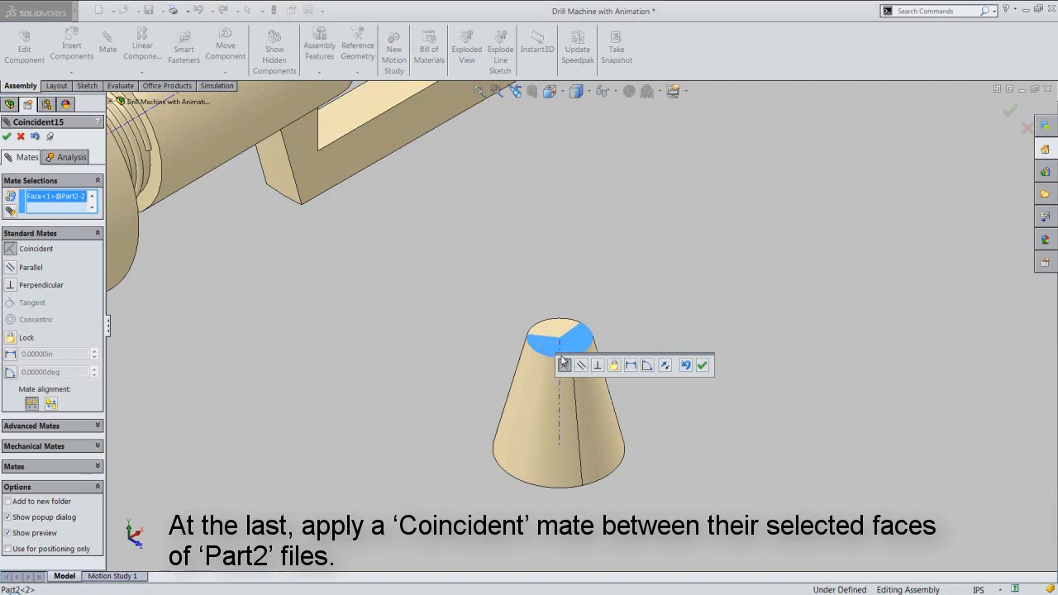
click(702, 365)
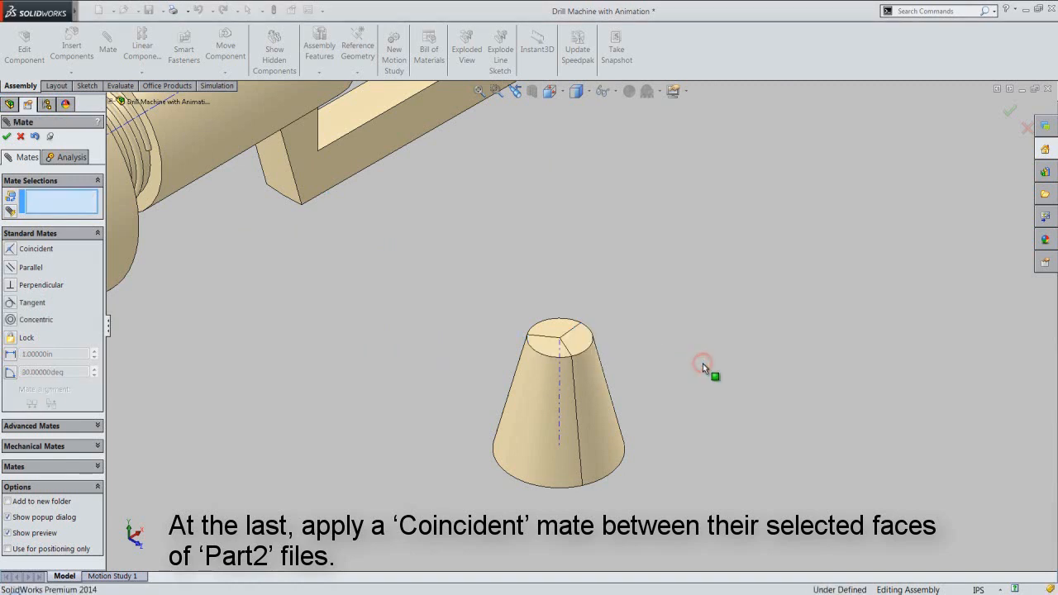
click(7, 136)
- Select all three Part2 copies and rotate them together using Move with Triad so their narrow ends face the same way as the chuck opening
drag(378, 247, 736, 550)
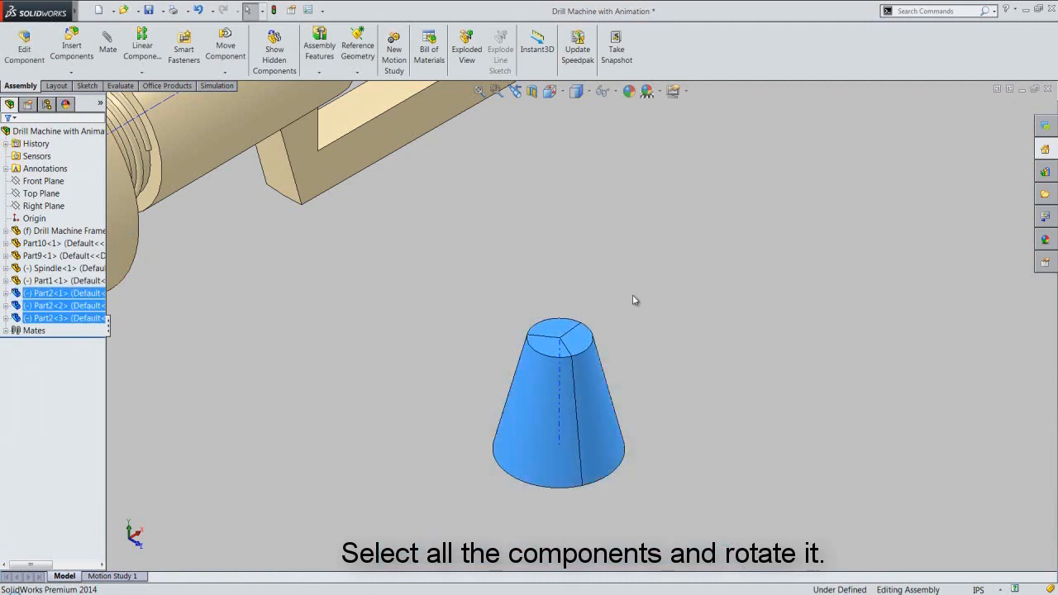
right_click(632, 294)
click(682, 462)
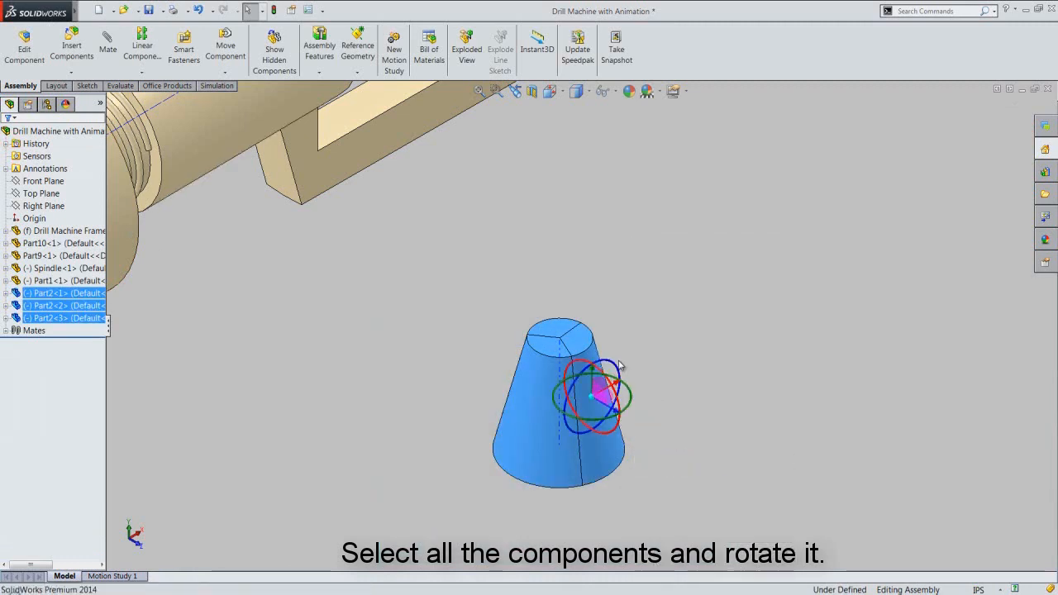
drag(614, 366, 576, 396)
click(785, 416)
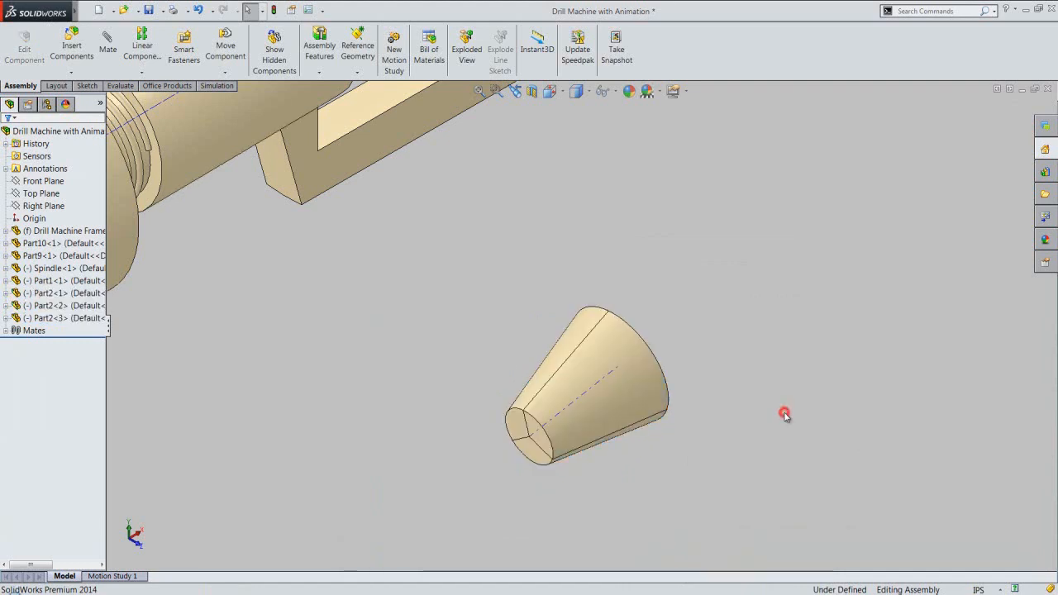
- Add a Coincident mate between the third Part2 copy's axis and the centre axis of the Part1 chuck
click(592, 392)
scroll(592, 392, up, 3)
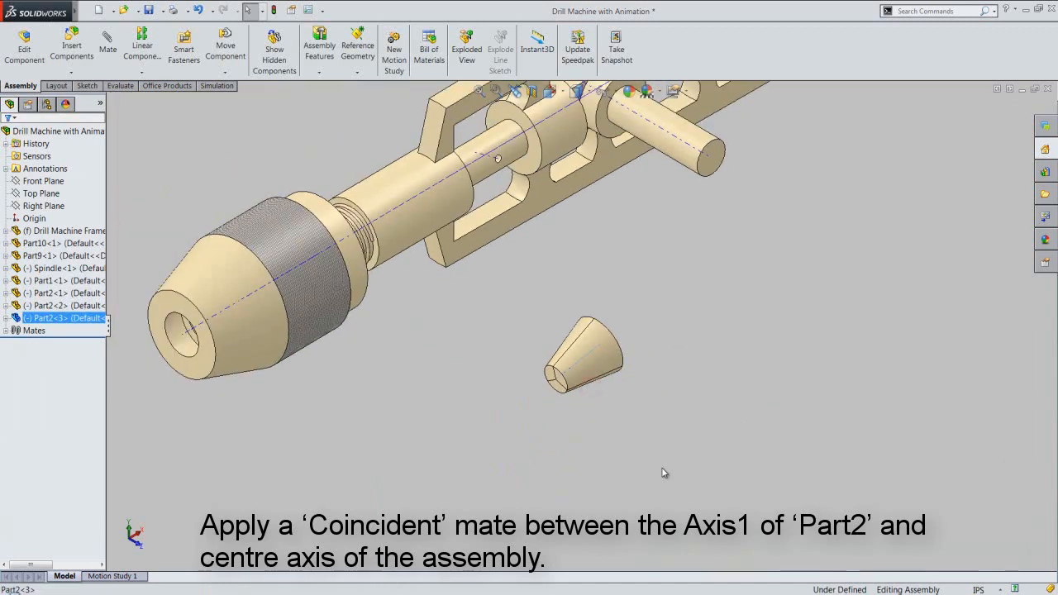
ctrl+click(189, 335)
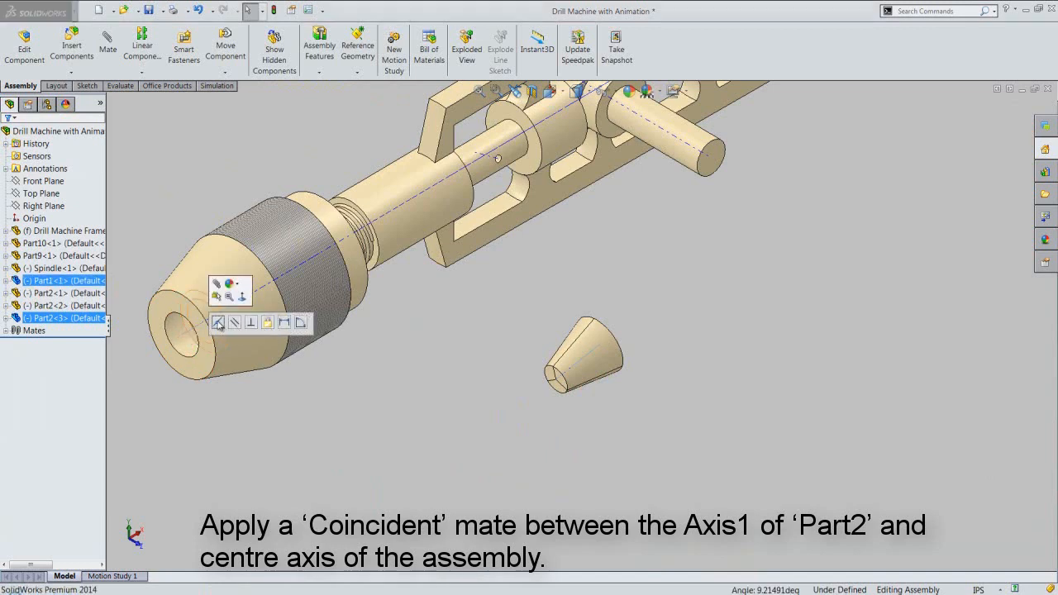
click(217, 322)
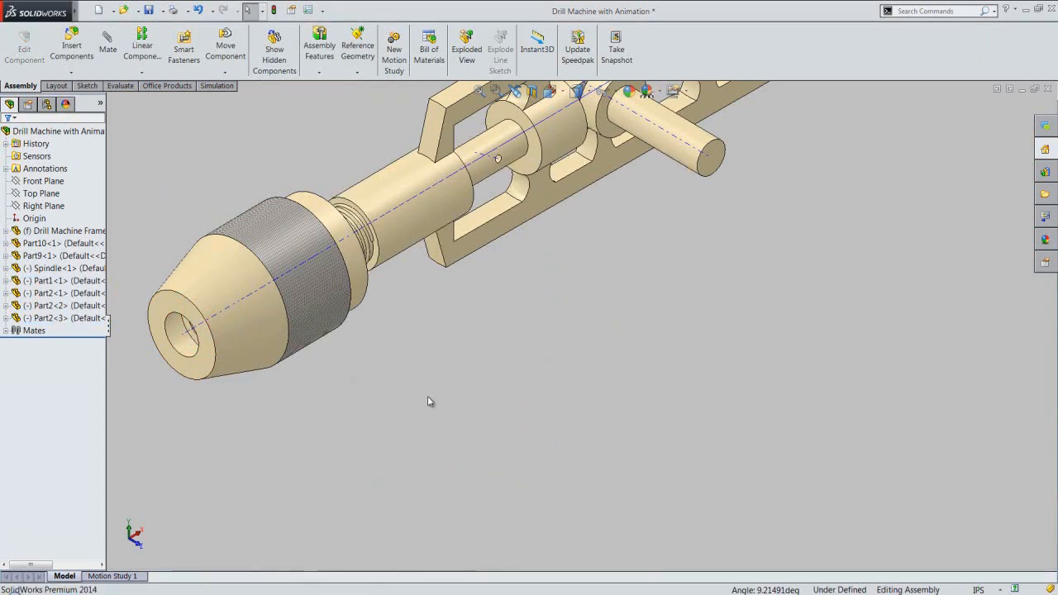
- Isolate the three Part2 copies hidden inside the drill machine
scroll(527, 503, up, 5)
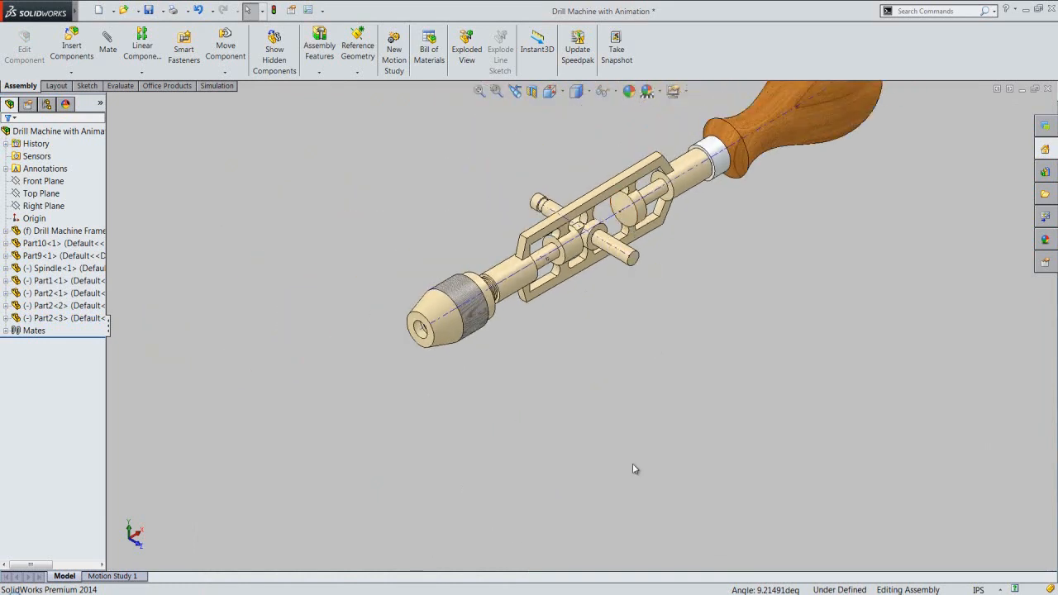
scroll(633, 446, up, 3)
scroll(641, 248, down, 4)
click(369, 236)
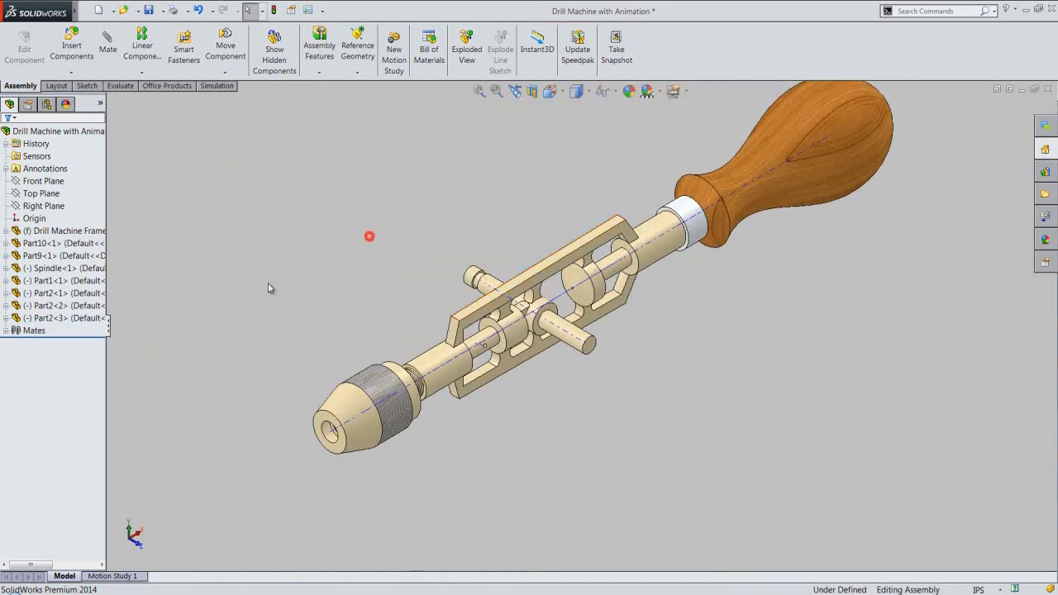
click(61, 295)
shift+click(58, 319)
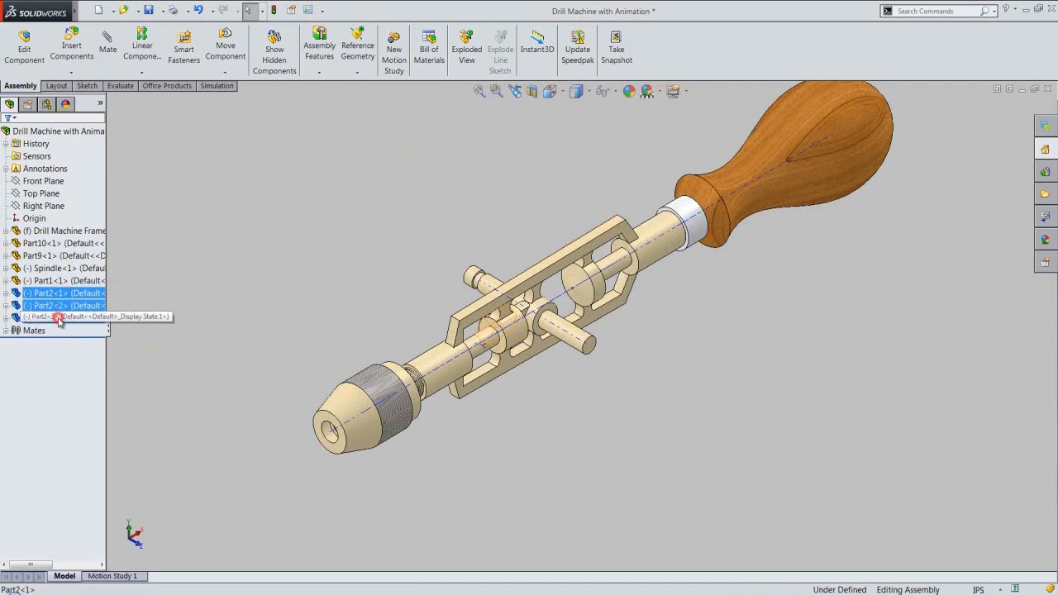
right_click(59, 321)
click(80, 419)
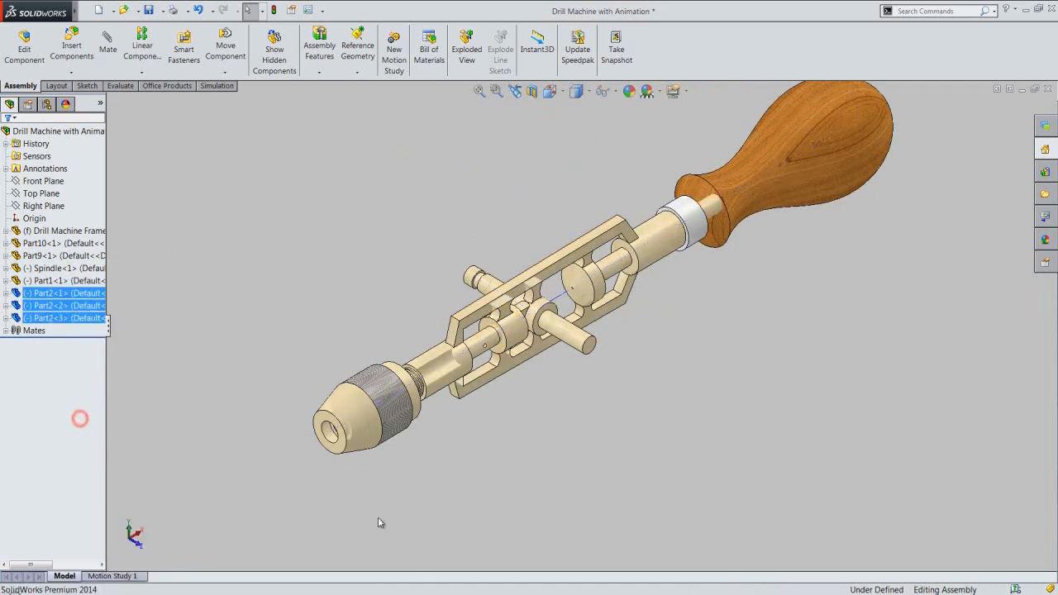
- Slide the Part2 copies along the centre axis to beyond the chuck's open end and exit Isolate
click(458, 461)
drag(520, 329, 178, 517)
click(320, 399)
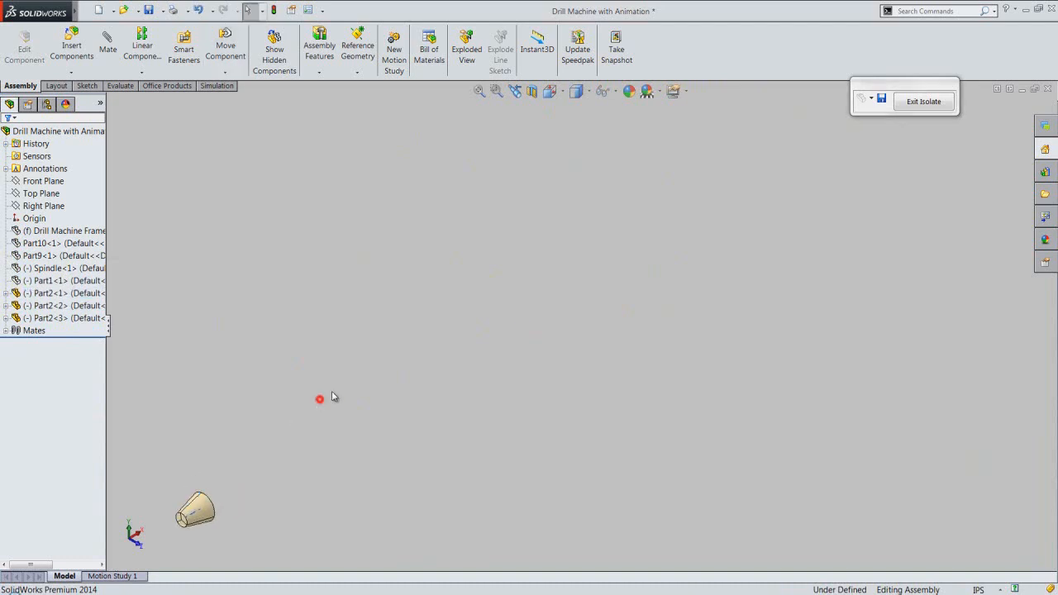
click(918, 100)
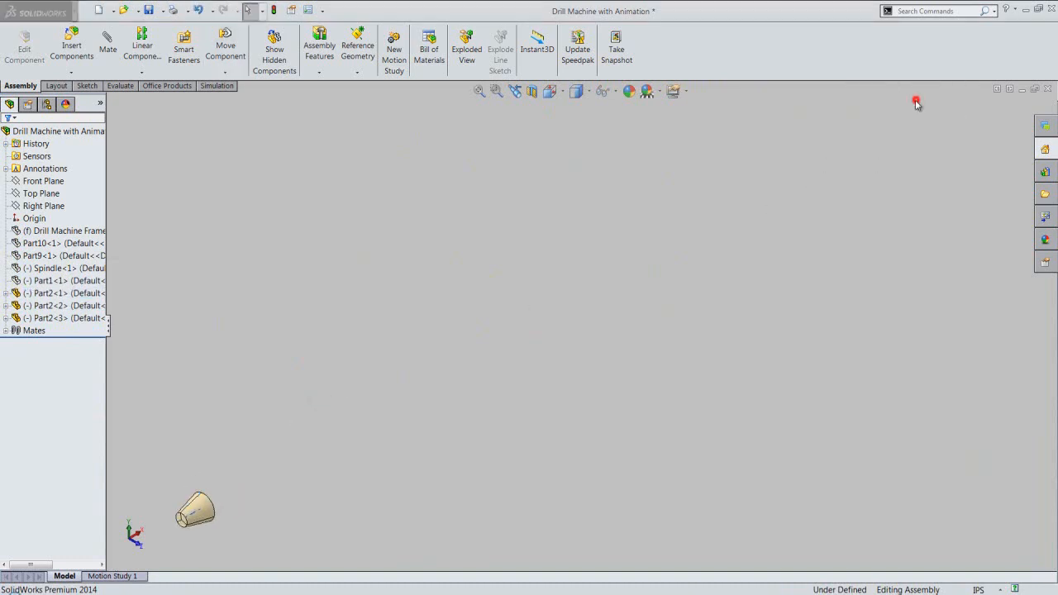
click(540, 453)
- Add a Coincident mate between the inside circular face of the Part1 chuck and the wide end face of the first Part2 copy
scroll(201, 528, down, 4)
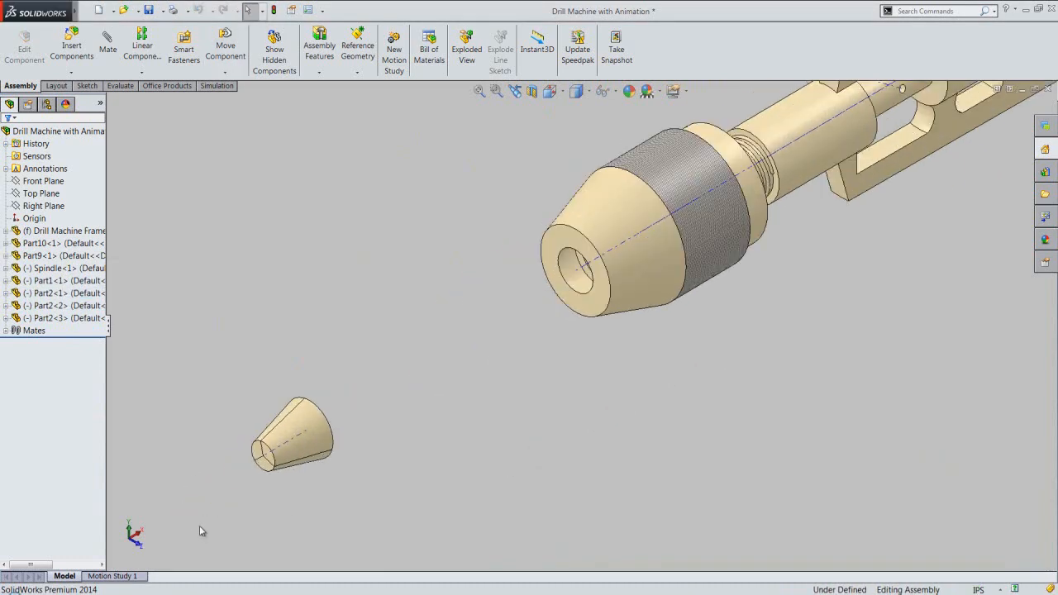
click(292, 520)
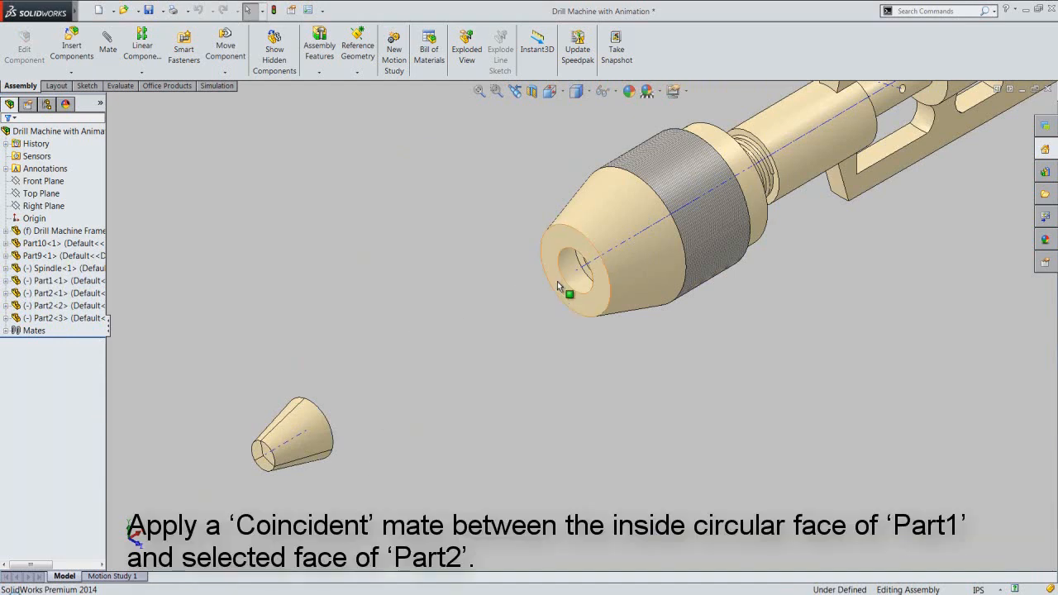
click(583, 269)
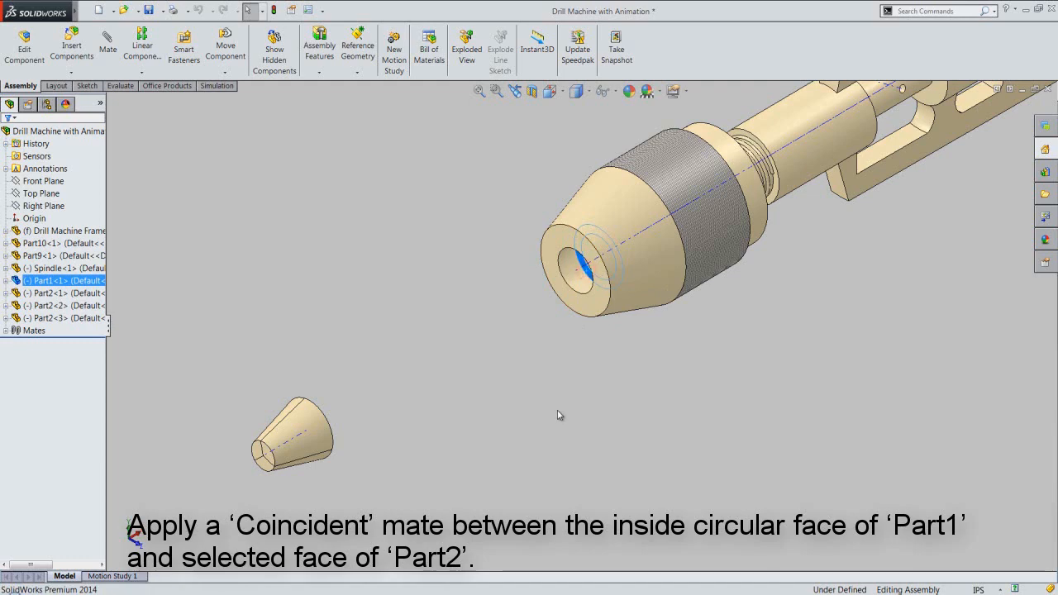
middle_drag(557, 415, 493, 176)
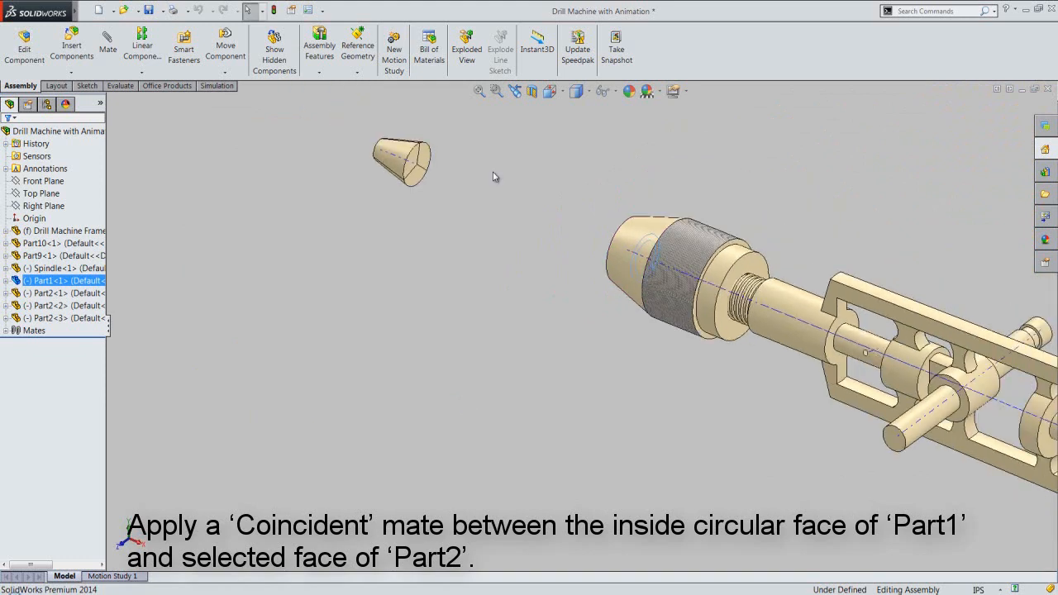
ctrl+click(426, 161)
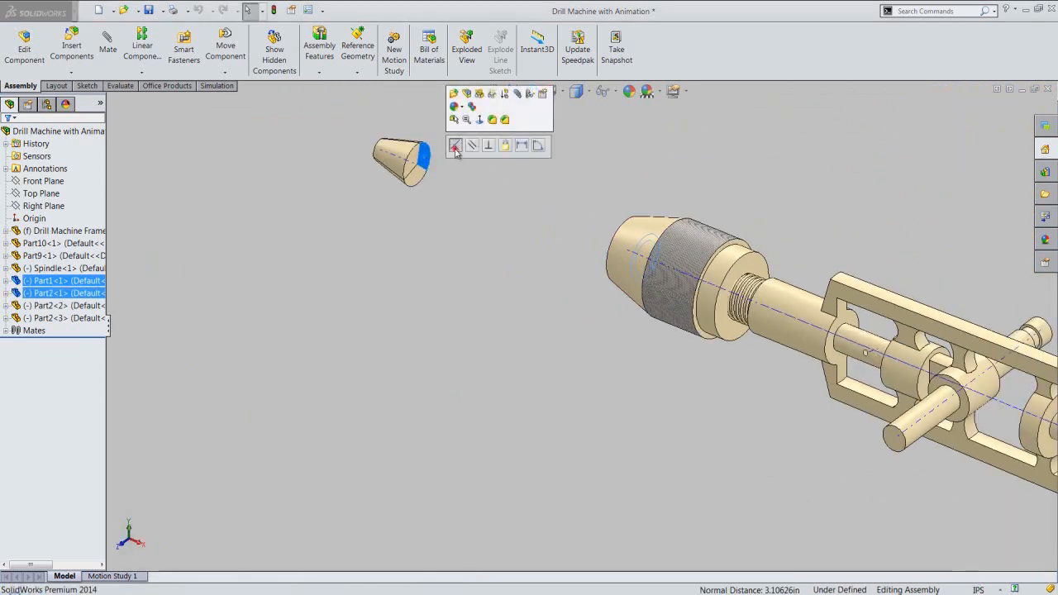
click(455, 145)
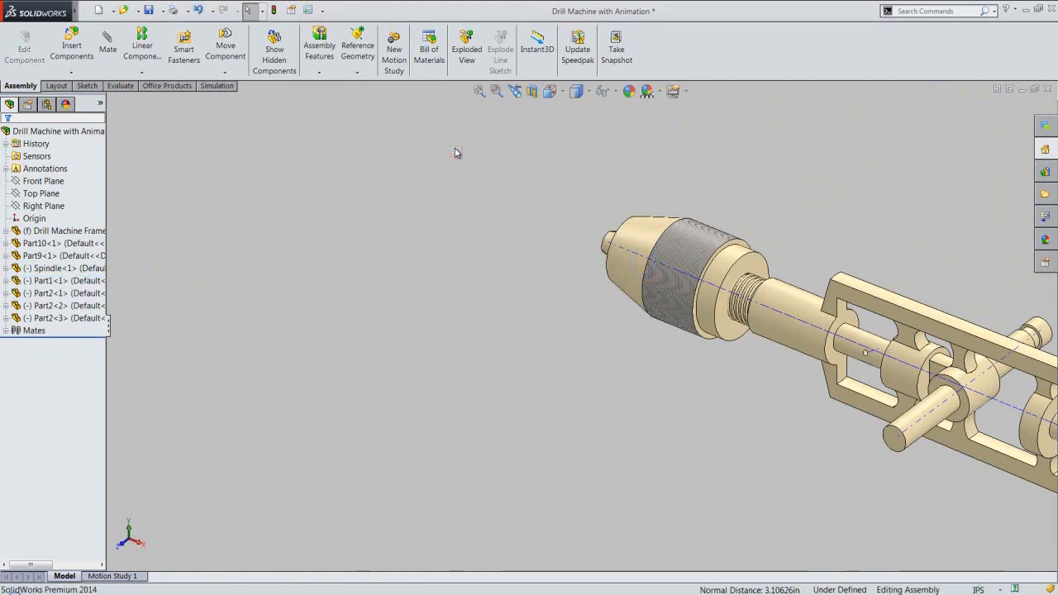
click(515, 91)
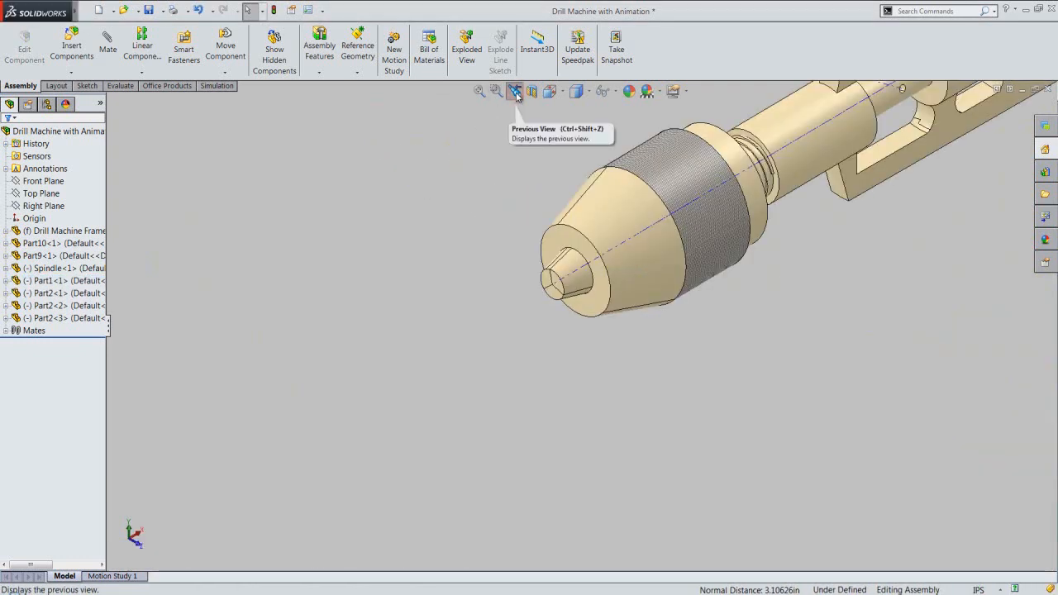
click(479, 90)
mouse_move(75, 18)
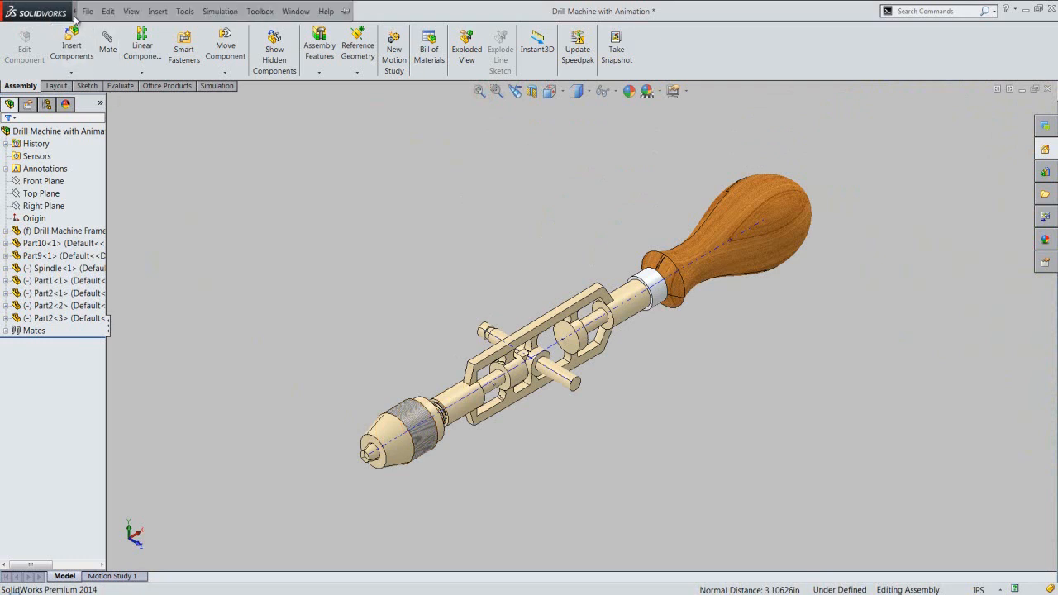
- Turn off the display of temporary axes
click(131, 11)
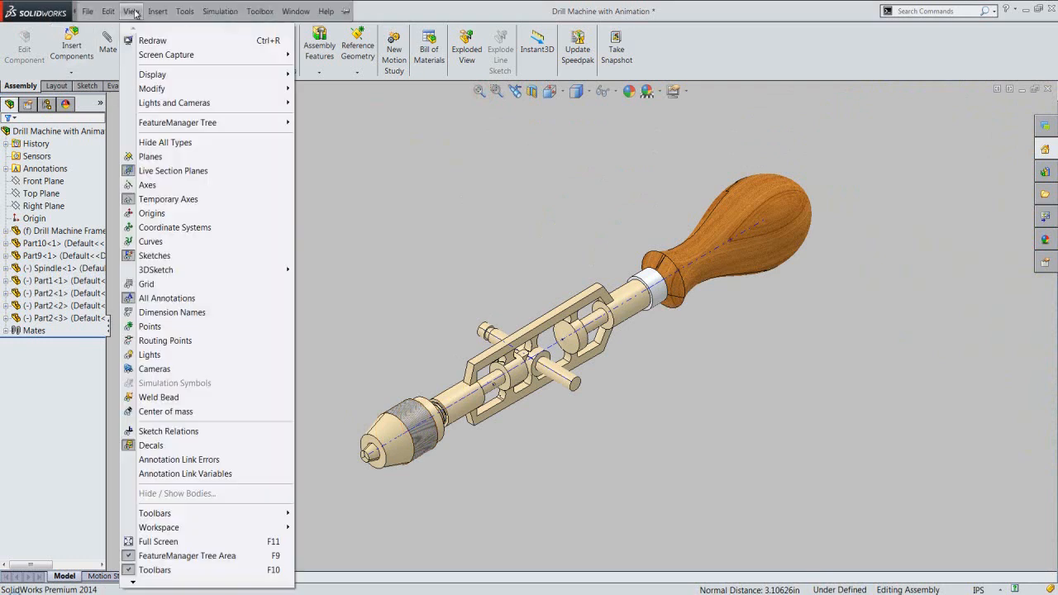
click(153, 200)
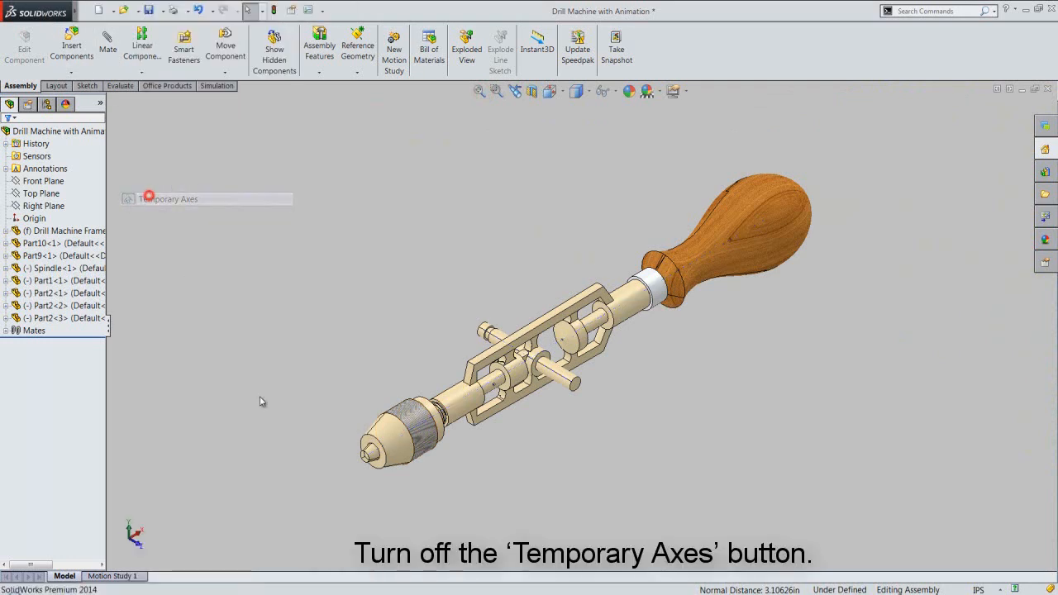
- Rotate a Part2 jaw within the Part1 chuck to examine its mates, and save the assembly
scroll(389, 449, down, 5)
scroll(406, 406, down, 3)
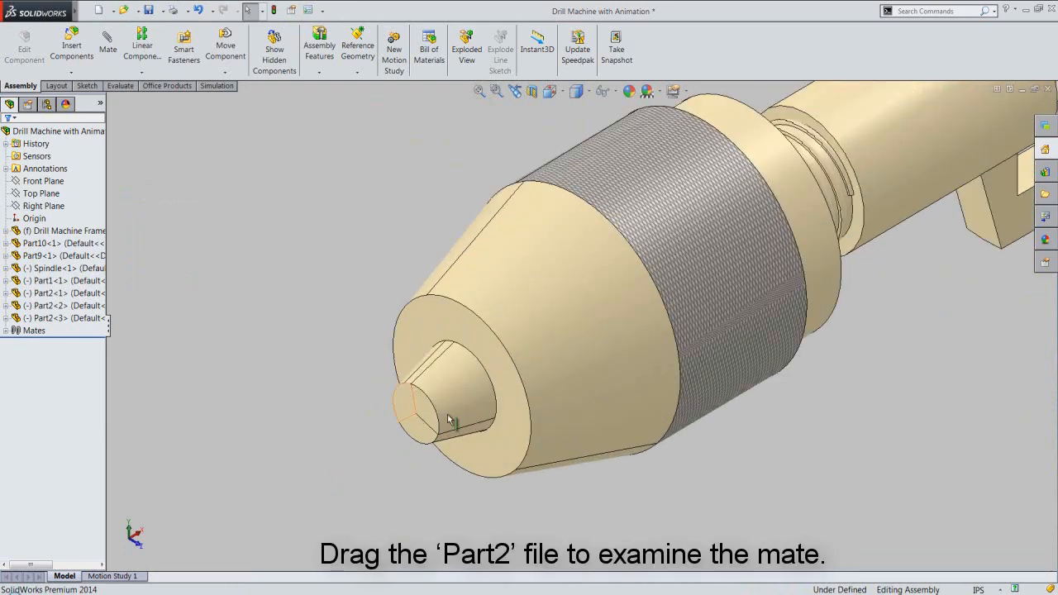
drag(450, 407, 284, 468)
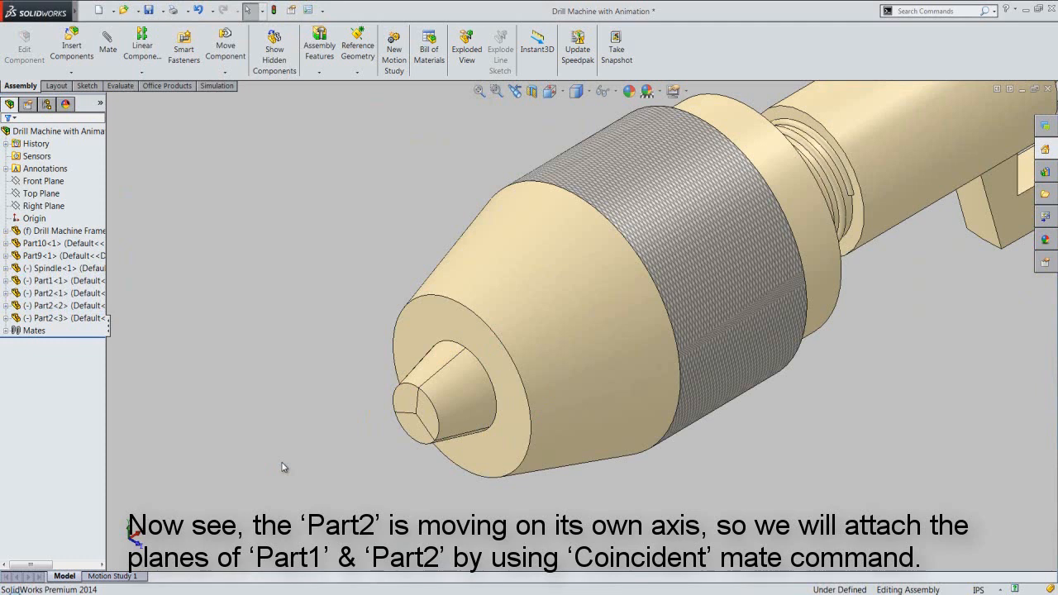
click(149, 9)
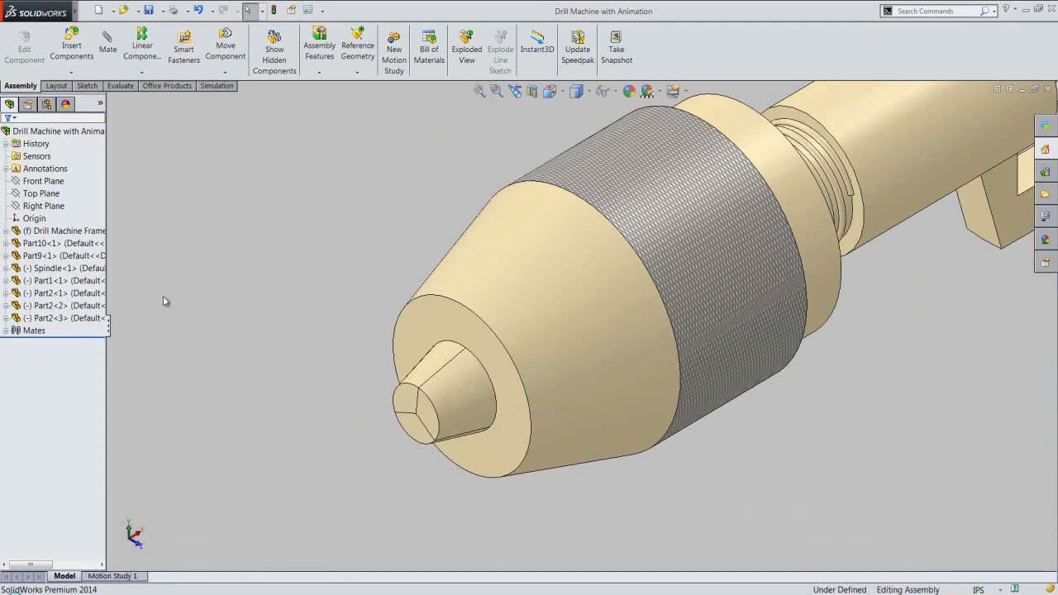
click(189, 325)
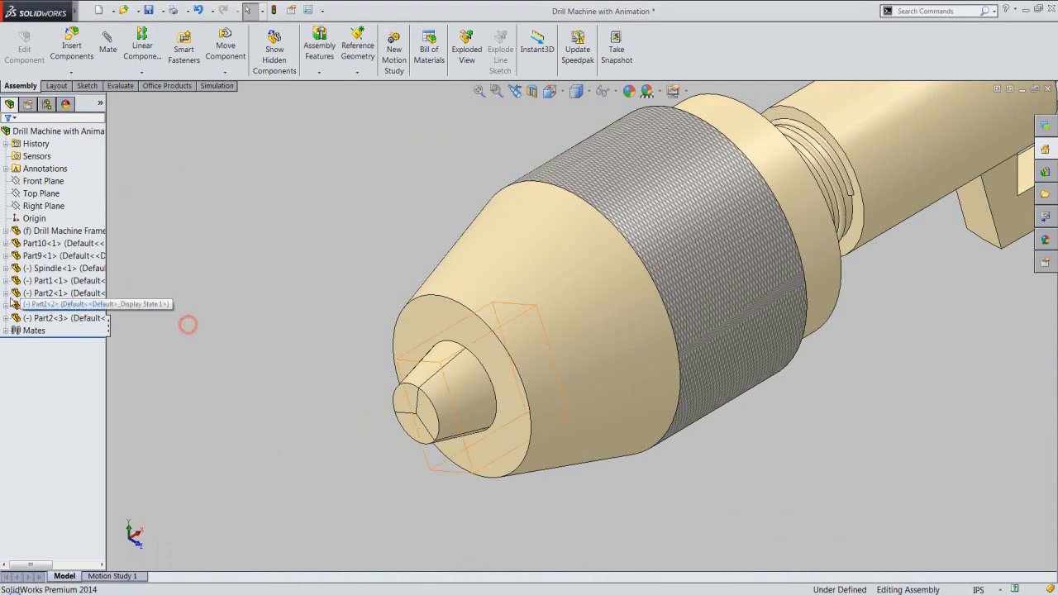
- Add a Coincident mate between the Right Plane of the first Part2 copy and the Front Plane of Part1
click(5, 294)
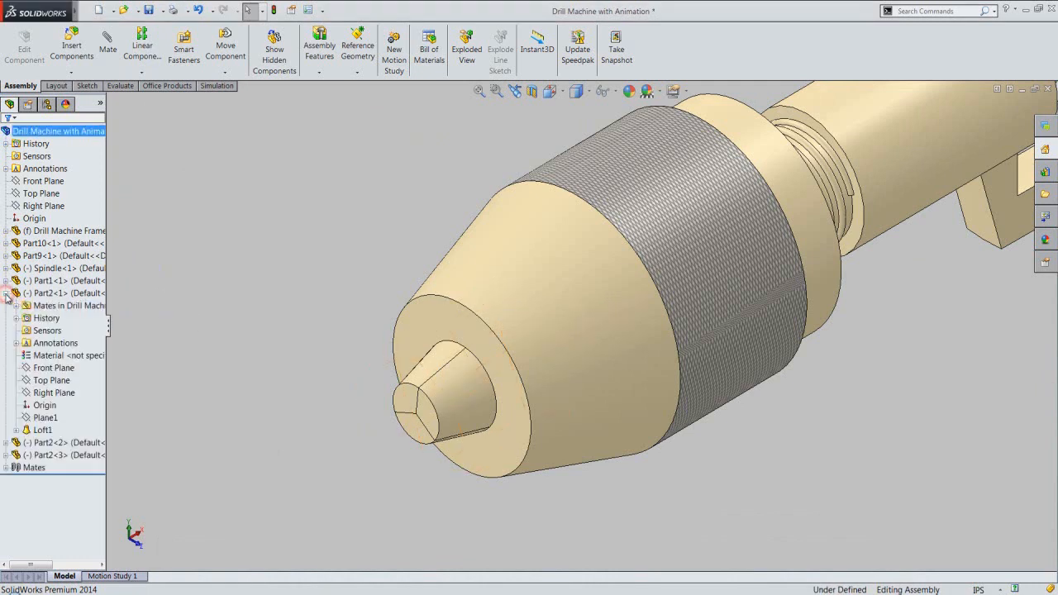
click(50, 368)
click(52, 381)
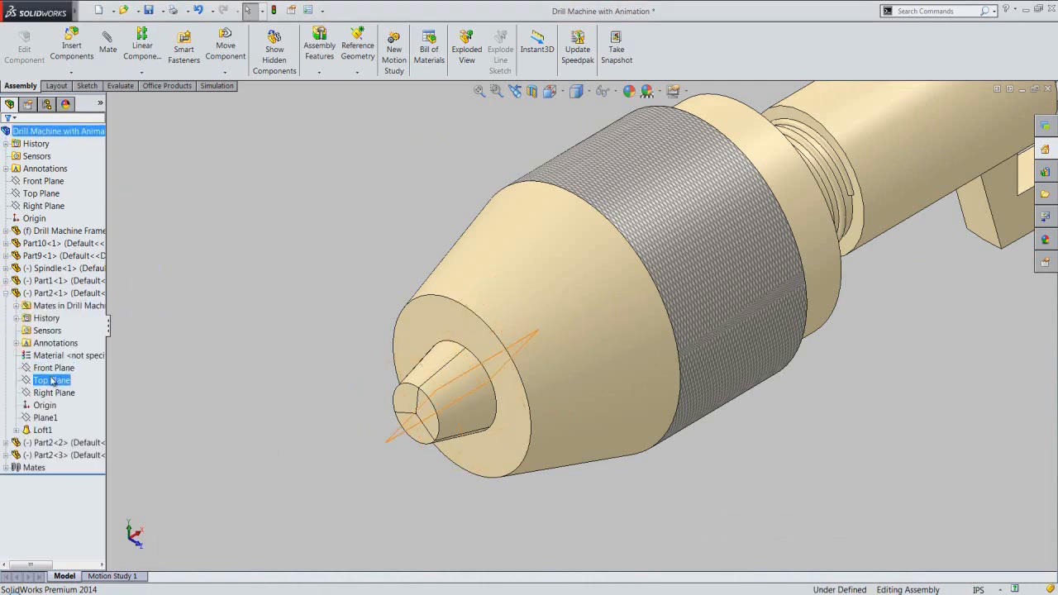
click(53, 393)
click(55, 394)
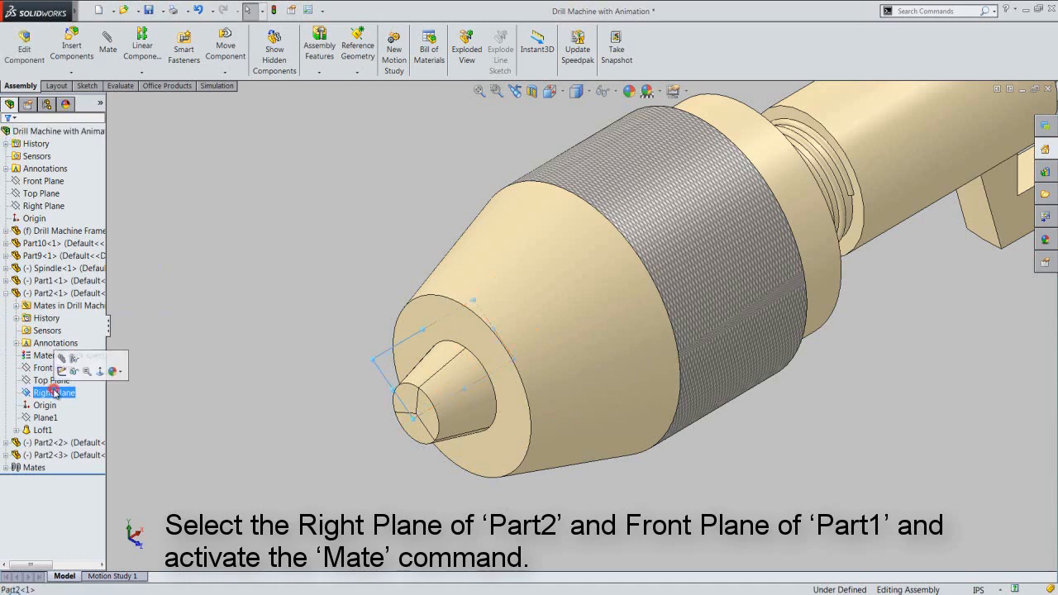
scroll(207, 422, up, 5)
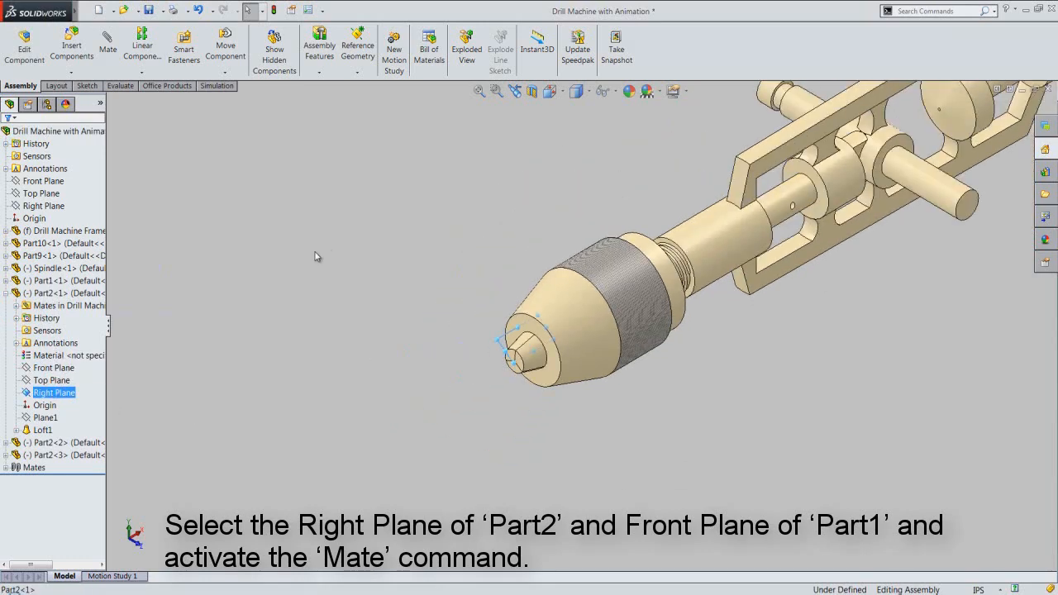
click(6, 282)
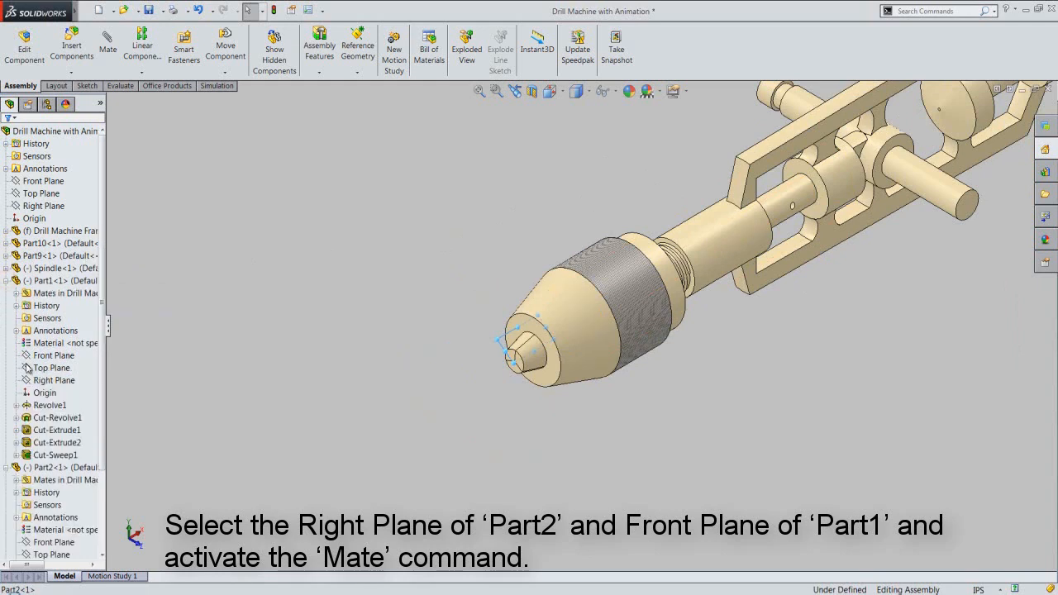
ctrl+click(49, 355)
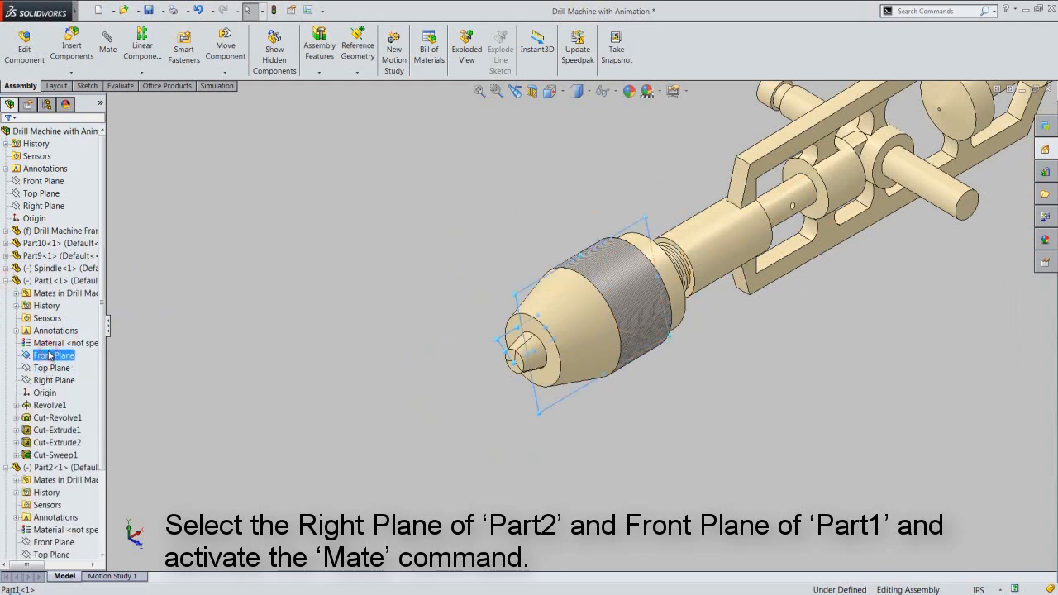
click(56, 320)
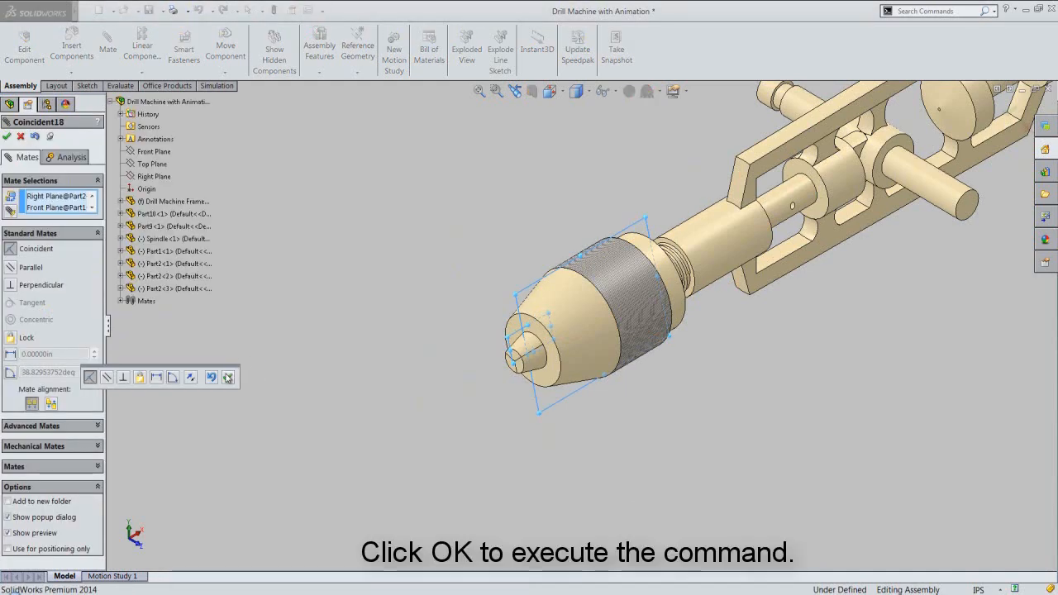
click(227, 377)
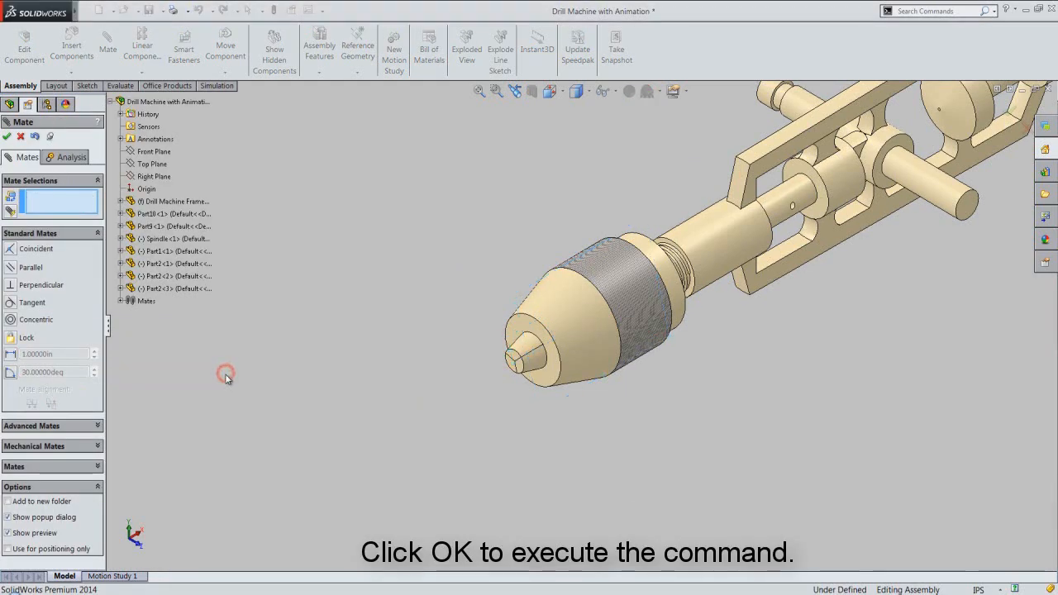
click(7, 137)
click(268, 374)
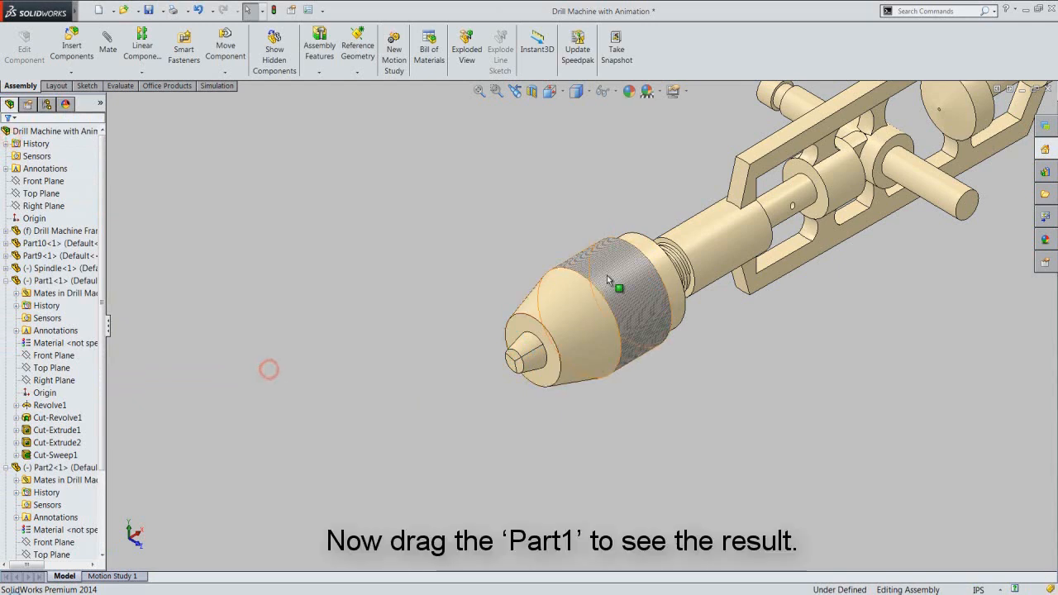
- Rotate the Part1 chuck to check whether it turns together with Part2 and the Spindle
drag(607, 275, 620, 294)
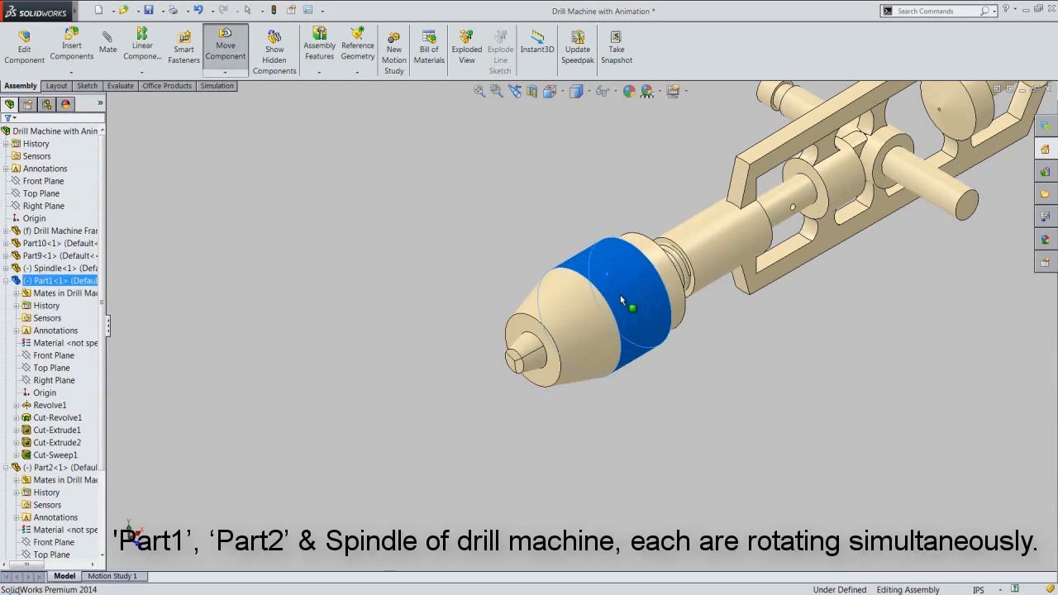
click(534, 247)
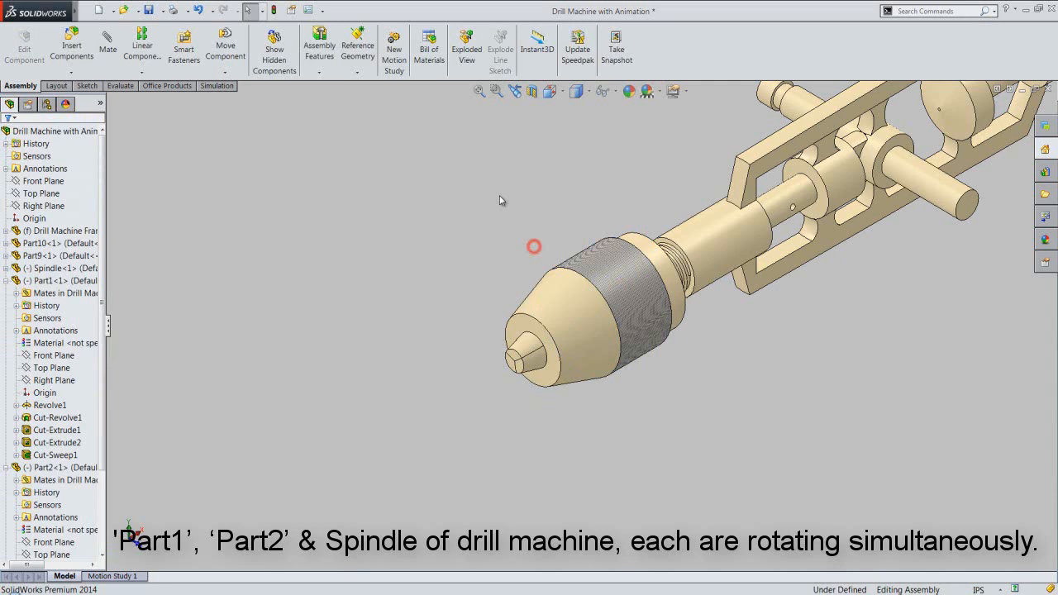
click(479, 90)
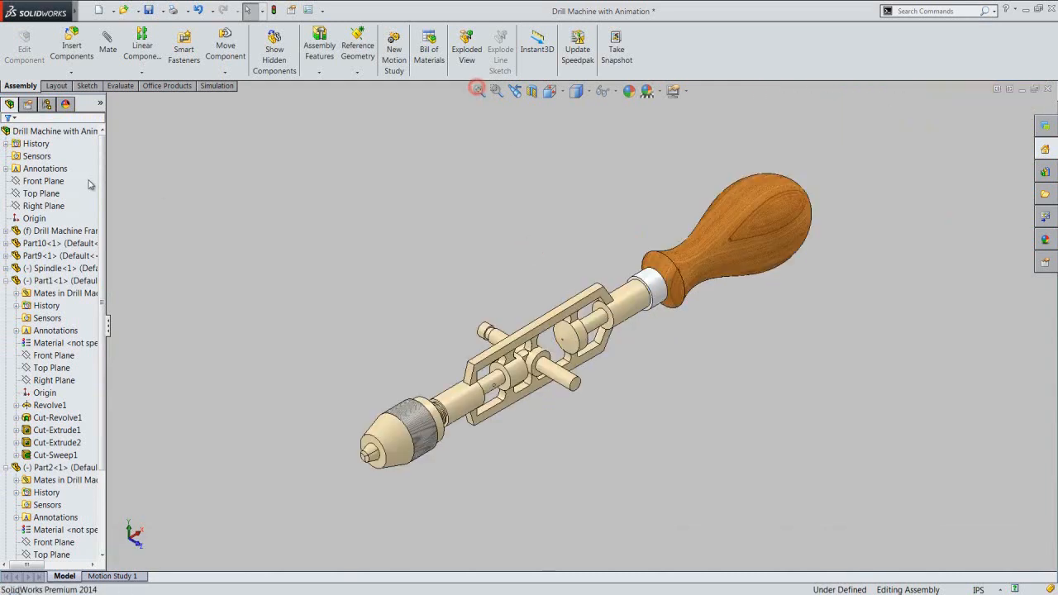
- Collapse the expanded Part1 and Part2 entries in the feature tree and save the assembly
right_click(86, 175)
click(105, 183)
click(149, 10)
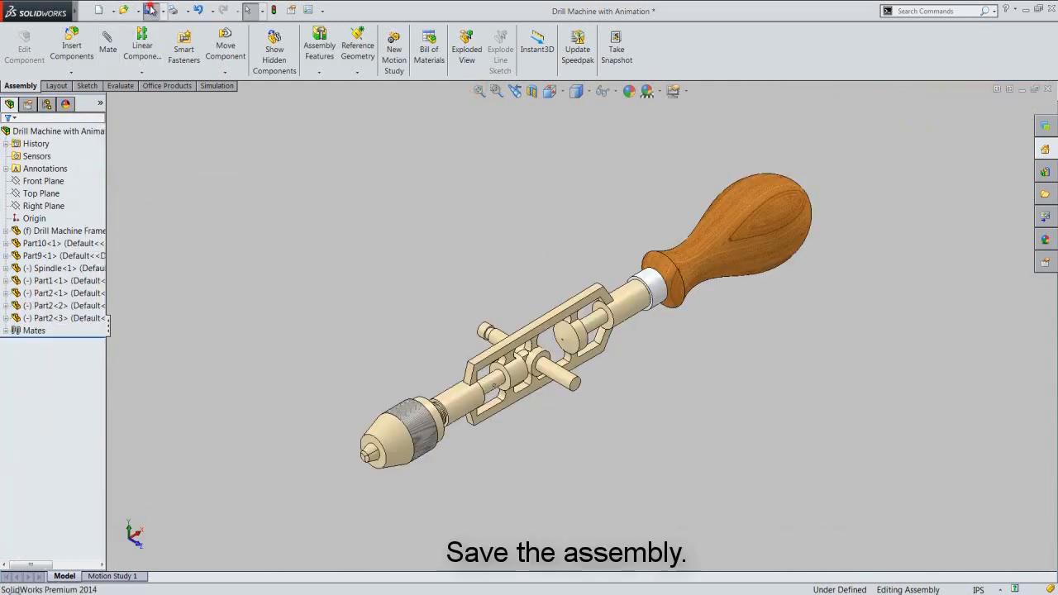
click(371, 331)
- Insert the Penion-1 part into the assembly in the open space above the chuck
click(91, 39)
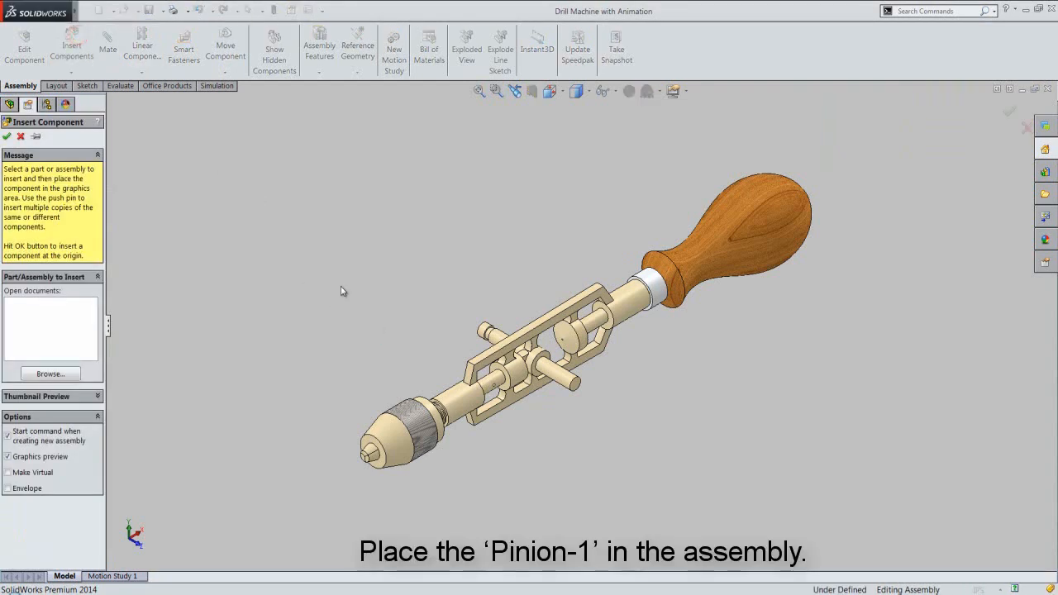
click(71, 375)
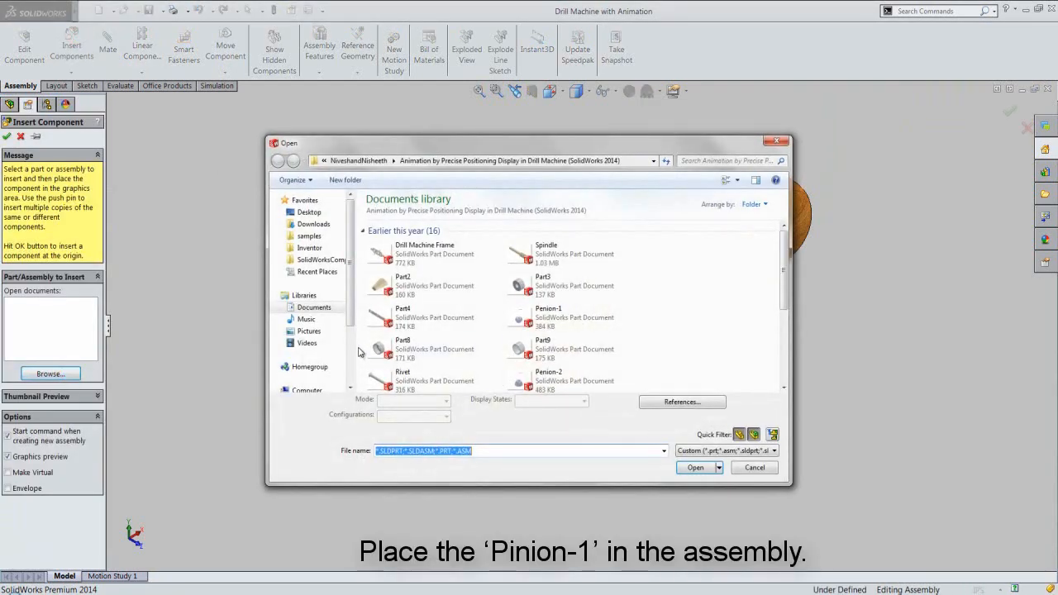
double_click(532, 318)
click(414, 328)
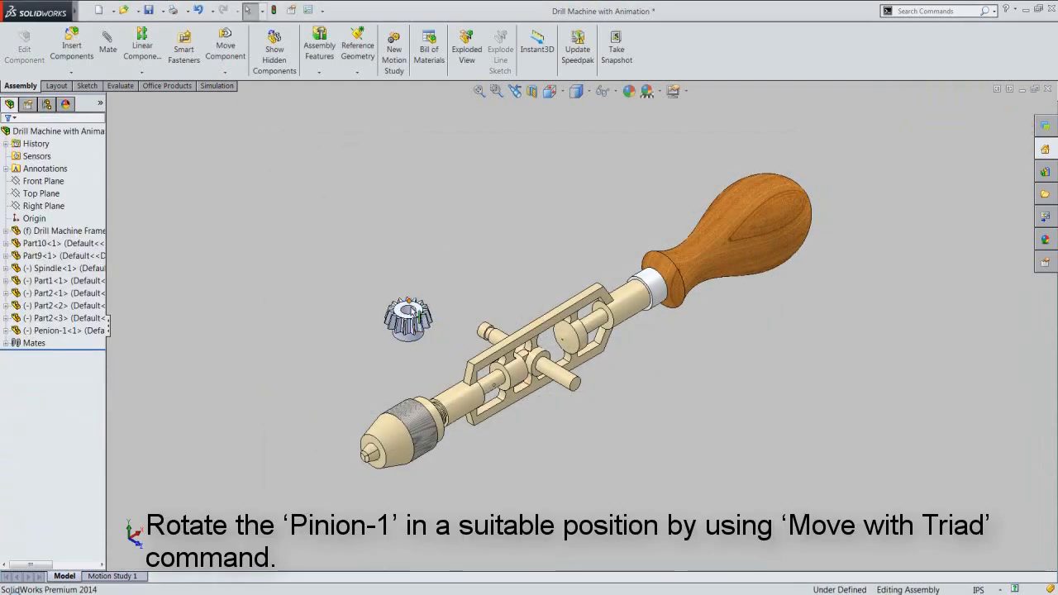
- Rotate Penion-1 with the Move with Triad command so its toothed end faces the chuck end of the drill
drag(376, 304, 447, 357)
right_click(460, 265)
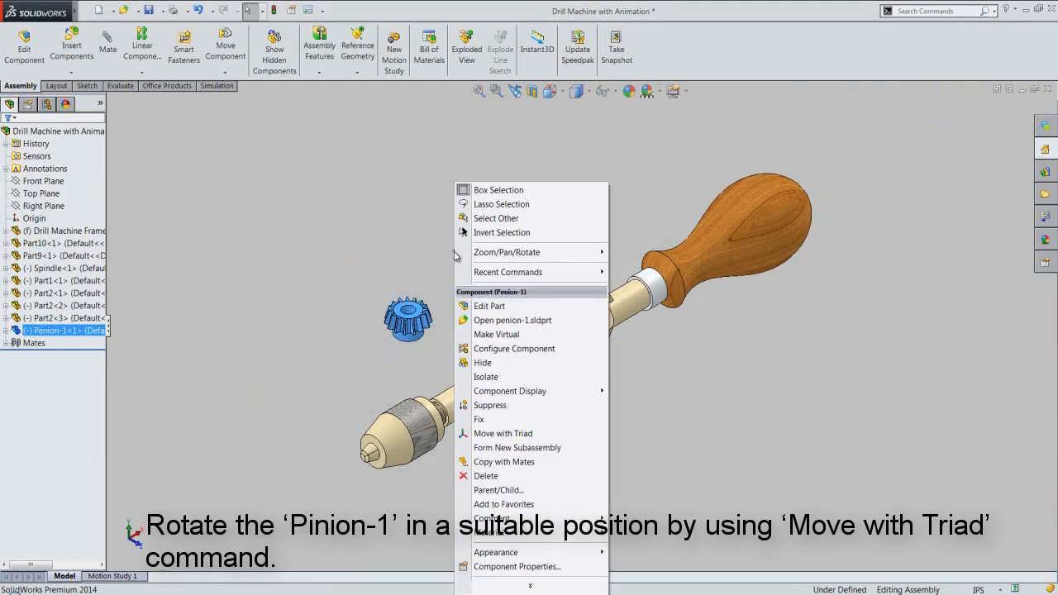
click(489, 433)
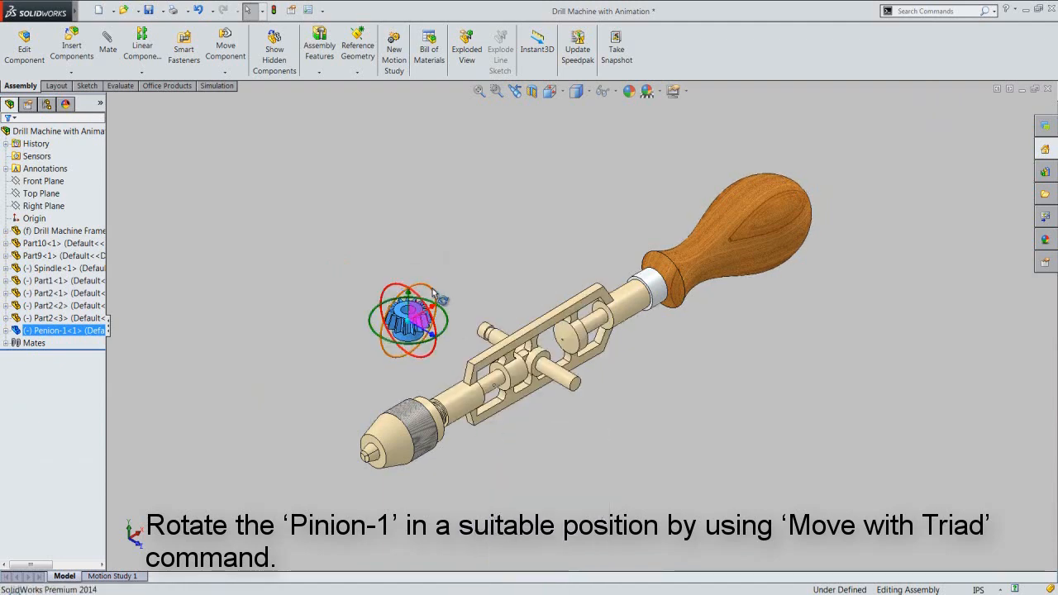
drag(434, 295, 395, 309)
click(484, 291)
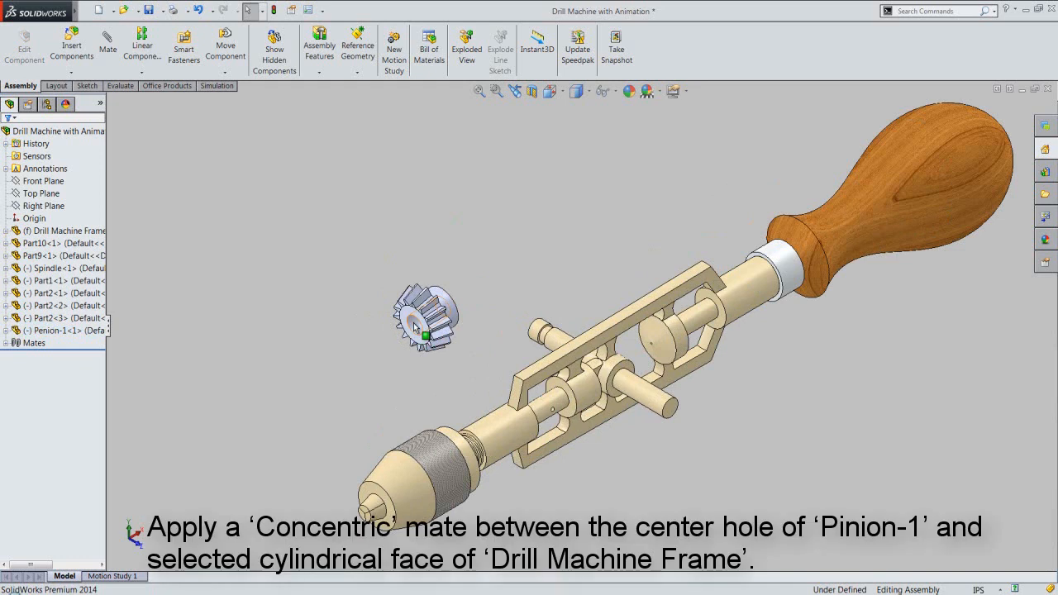
- Add a Concentric mate between Penion-1's centre hole and the cylindrical face of the Drill Machine Frame near the handle
click(414, 326)
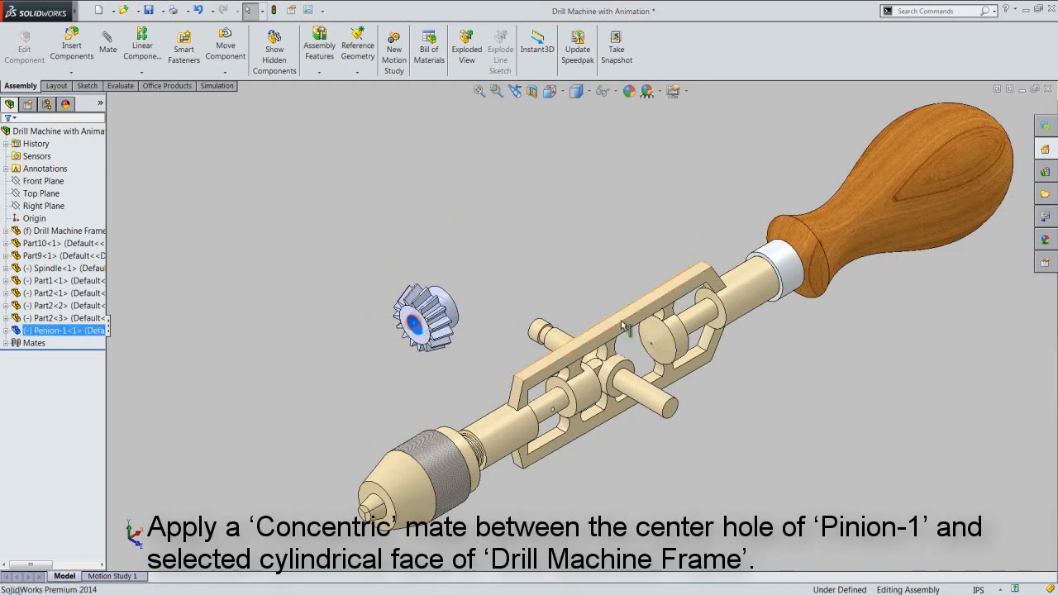
click(702, 318)
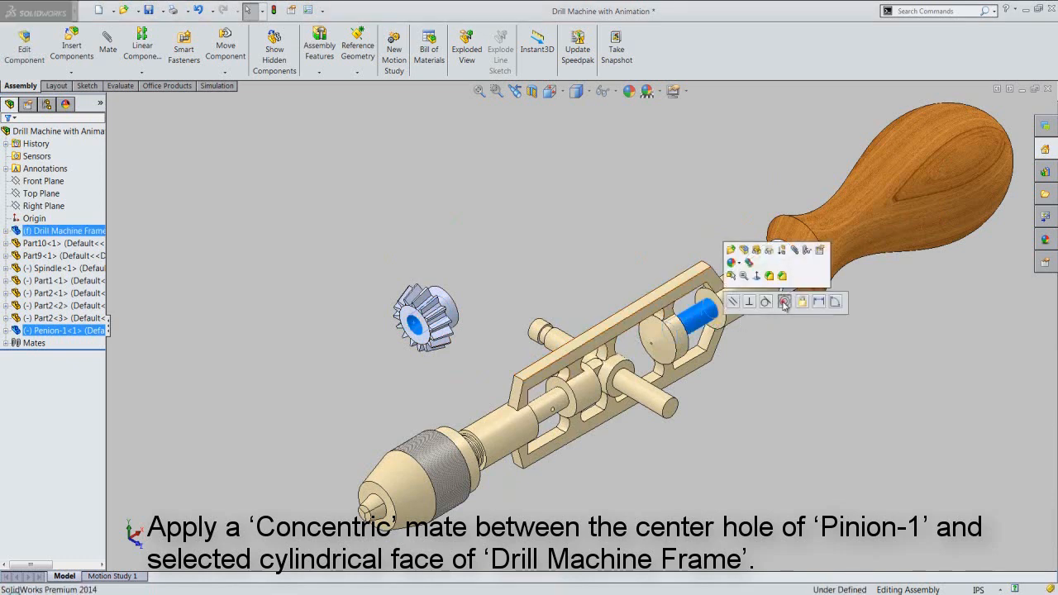
click(784, 303)
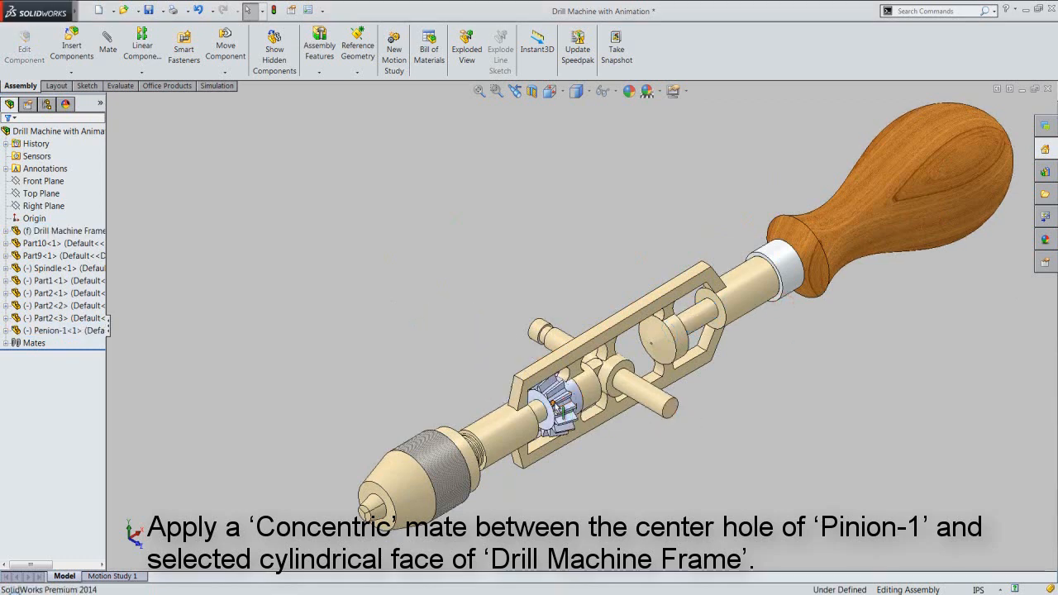
- Slide Penion-1 along its axis to the frame's cylindrical section beside the handle, and save the assembly
drag(561, 406, 734, 324)
click(748, 371)
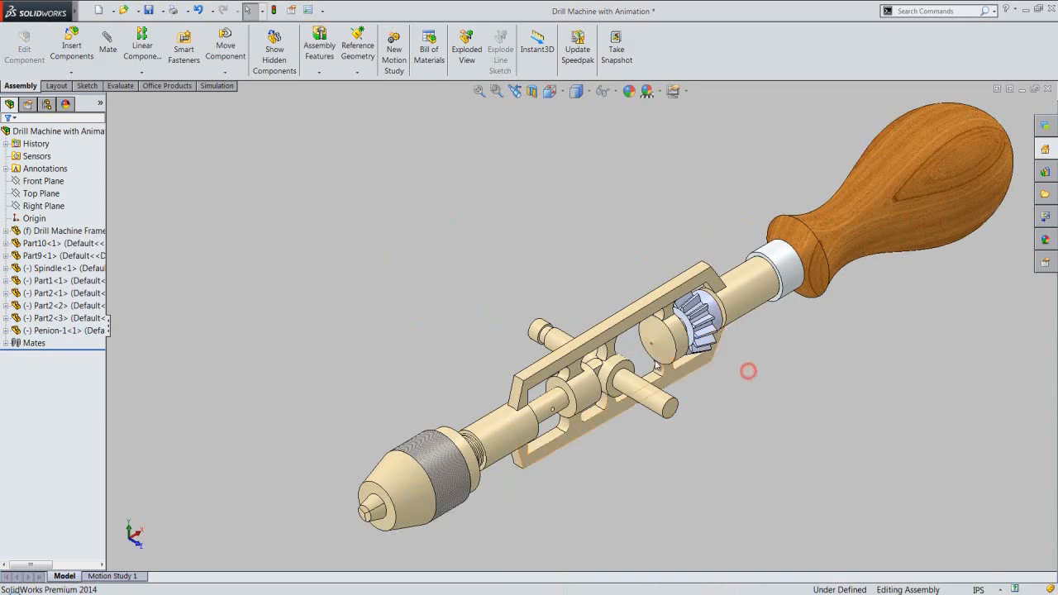
click(149, 10)
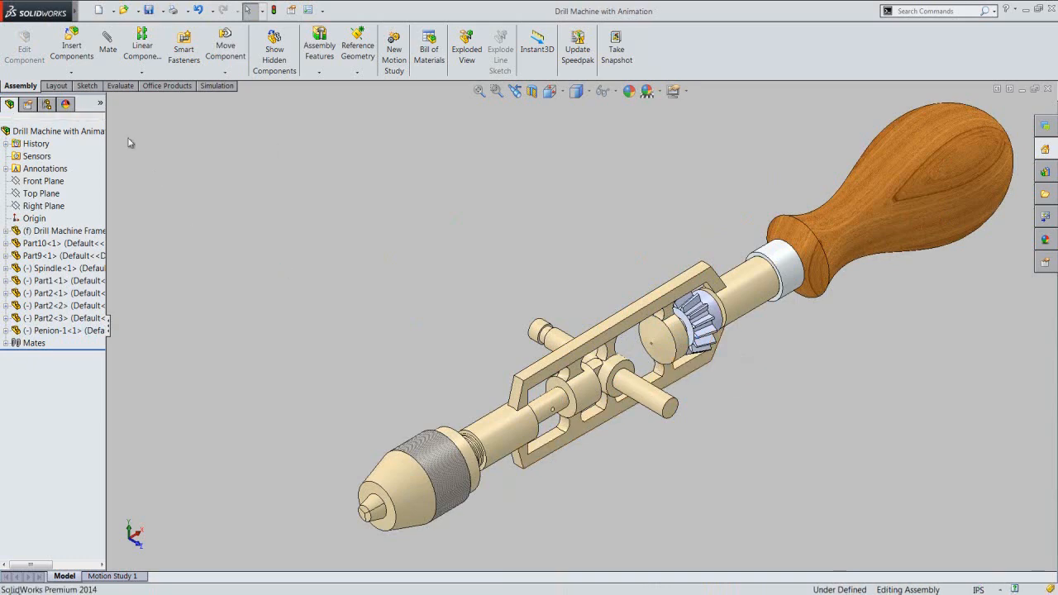
- Insert the Penion-2 part into the assembly in the open space above the chuck
click(72, 41)
click(50, 374)
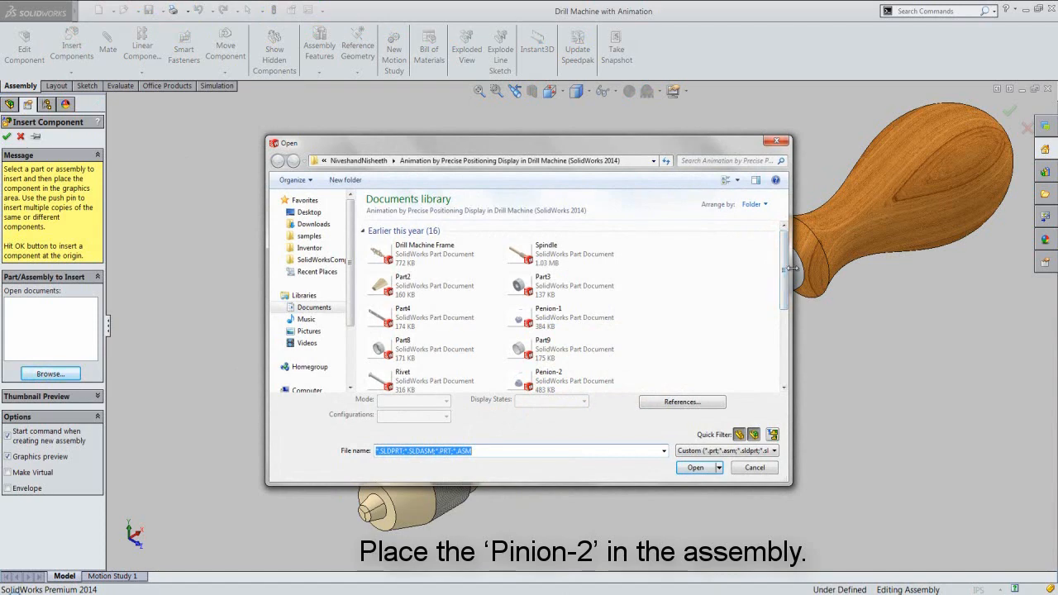
double_click(585, 379)
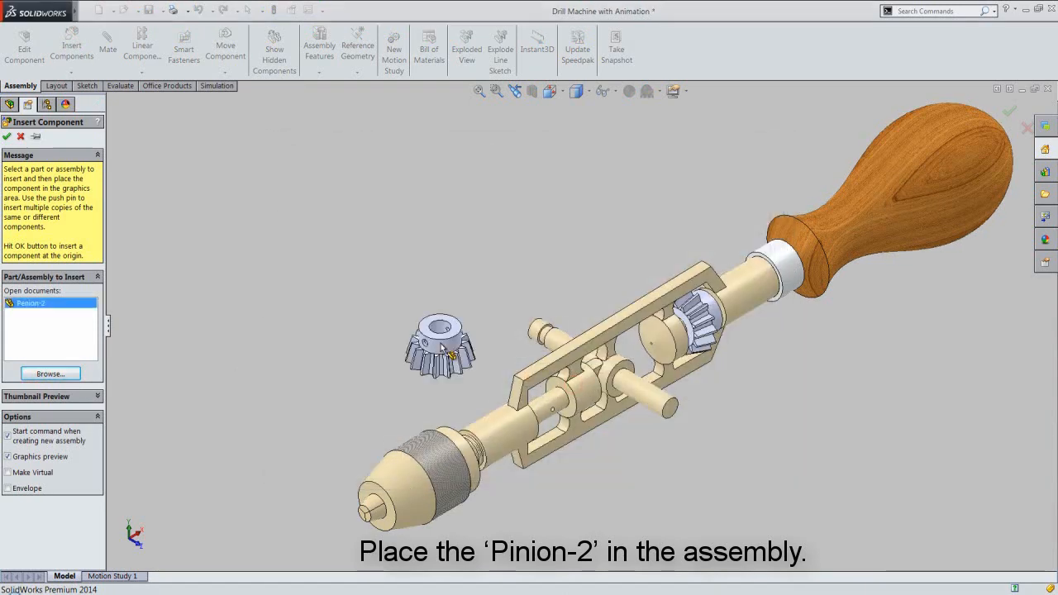
click(423, 342)
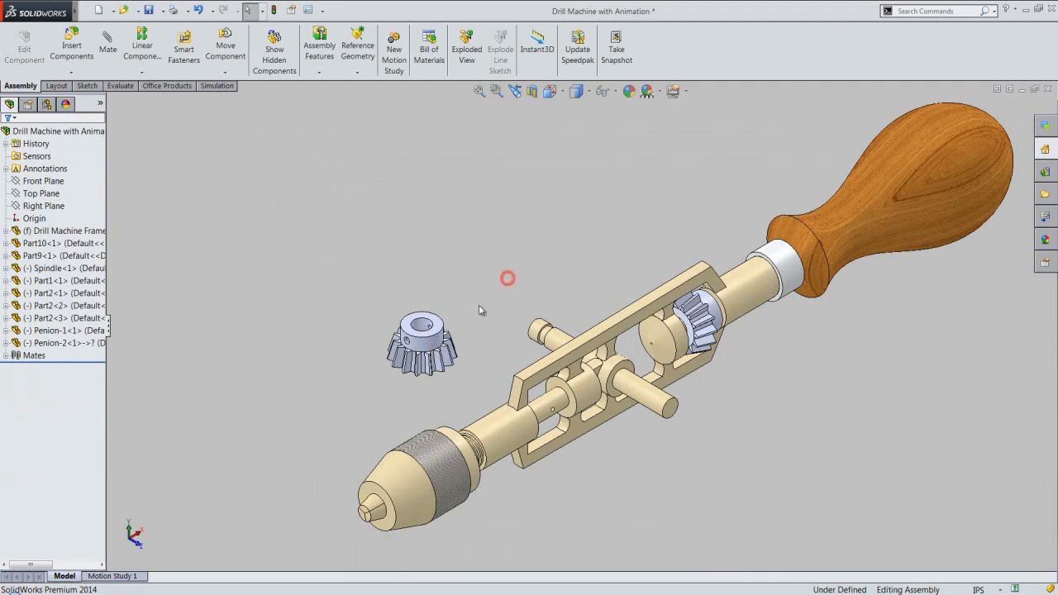
- Rotate Penion-2 with the Move with Triad command so its toothed end faces the chuck
drag(347, 272, 474, 399)
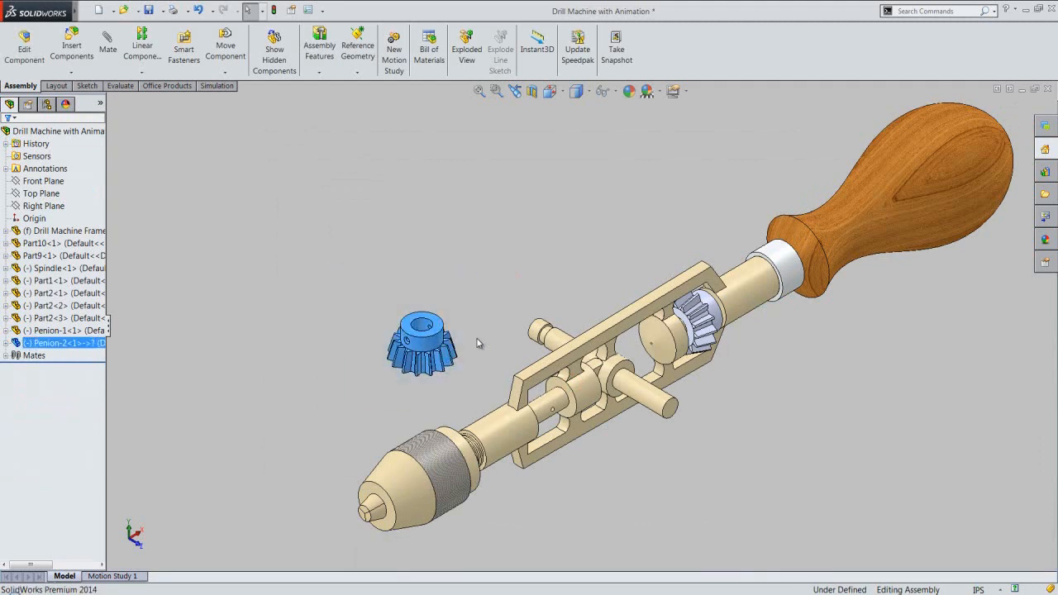
right_click(479, 342)
click(501, 419)
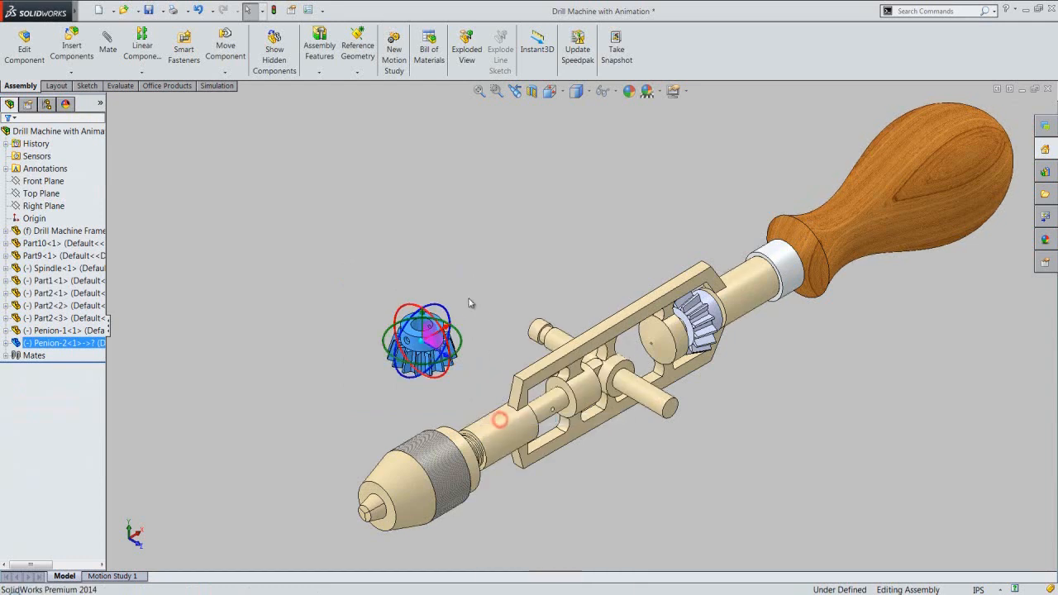
drag(443, 312, 470, 372)
click(487, 282)
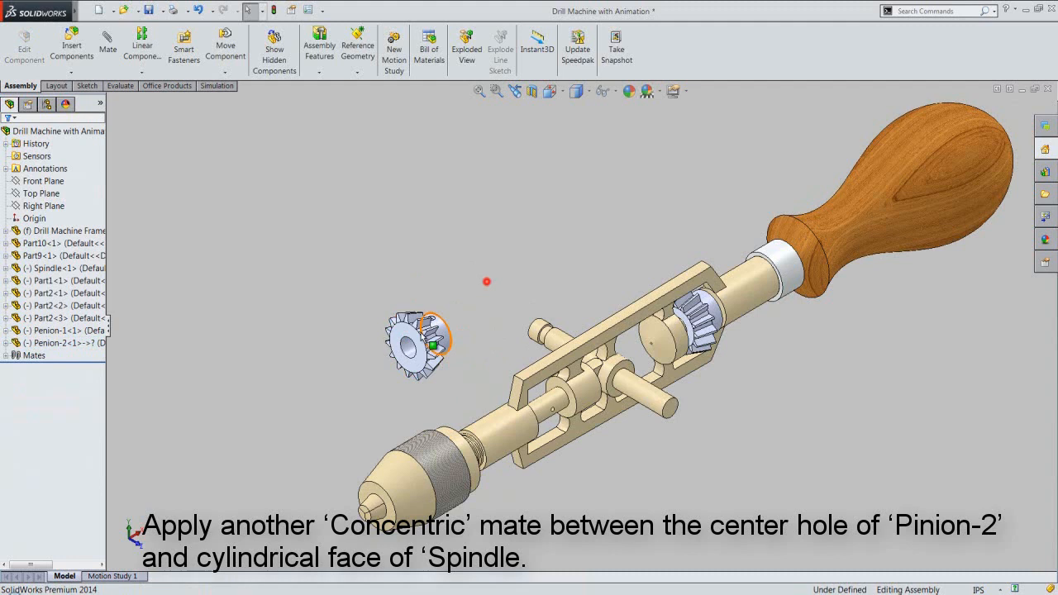
- Add a Concentric mate between Penion-2's centre hole and the cylindrical face of the Spindle
click(411, 348)
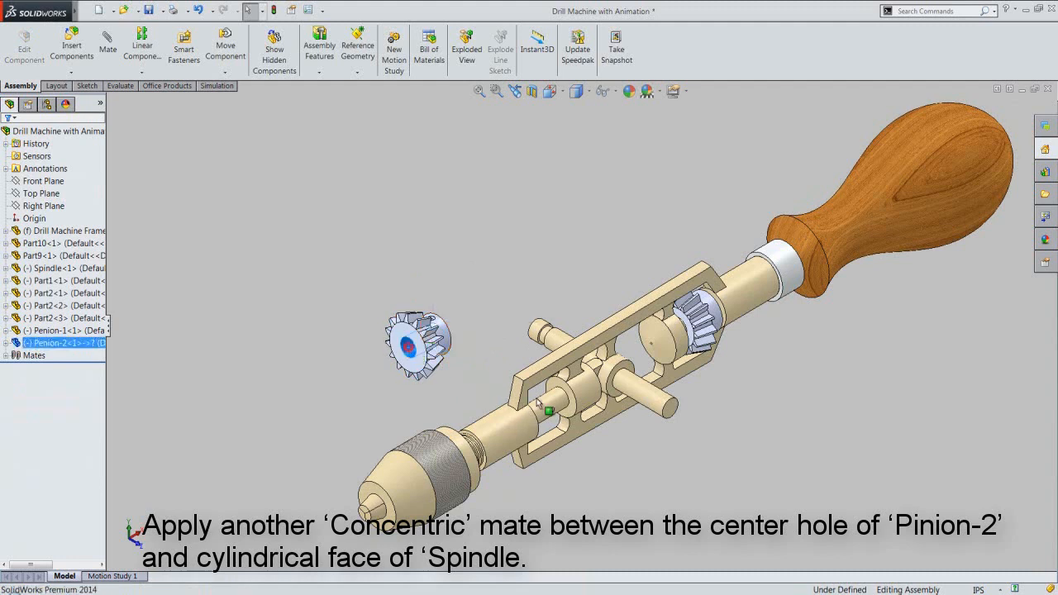
ctrl+click(546, 405)
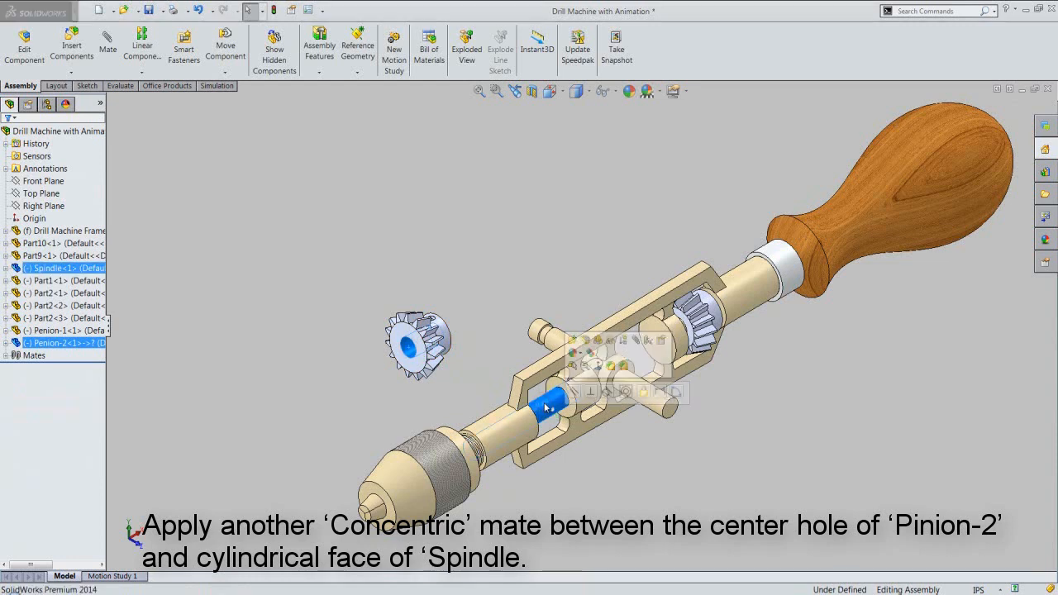
click(626, 392)
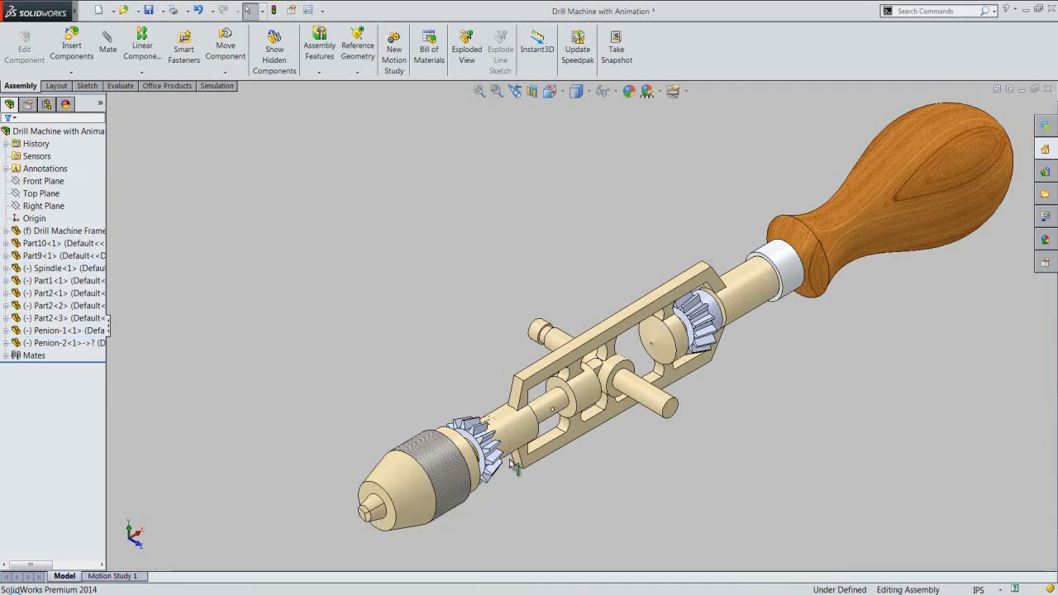
- Slide Penion-2 along the Spindle into the frame opening nearest the chuck
scroll(494, 458, up, 5)
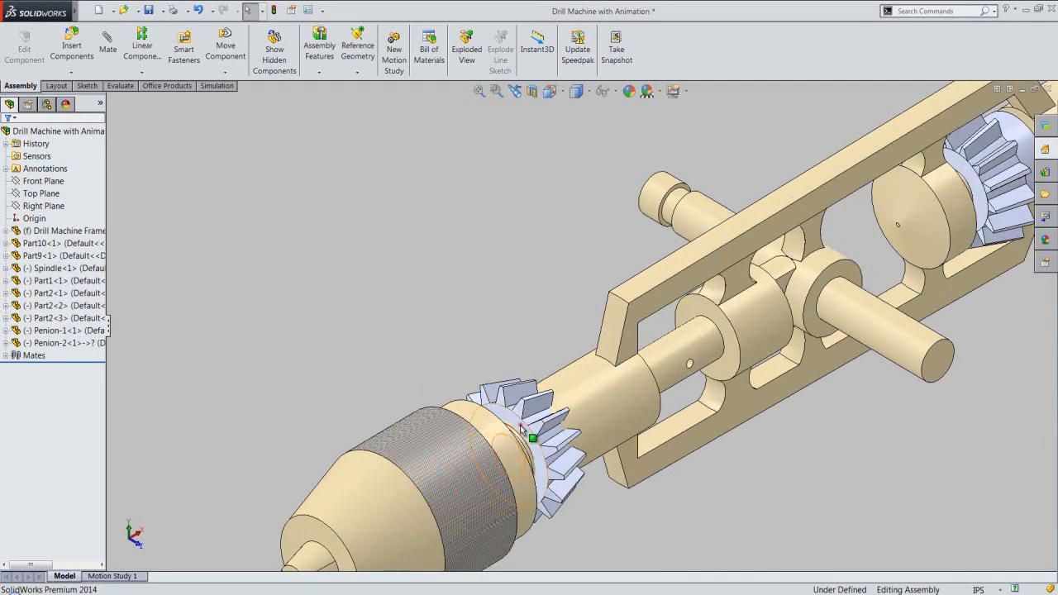
click(576, 405)
drag(576, 405, 682, 361)
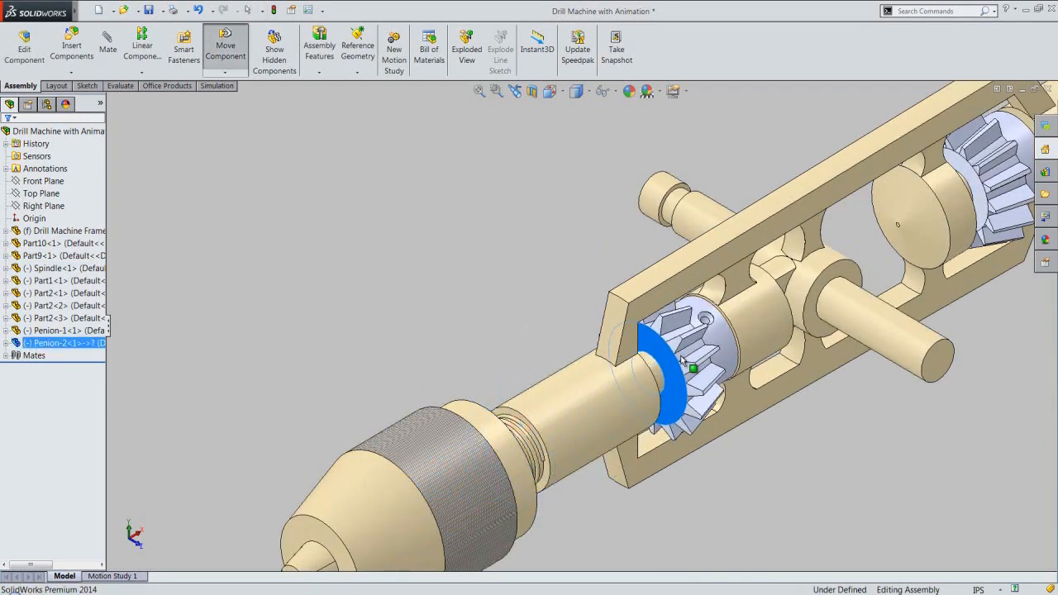
click(489, 272)
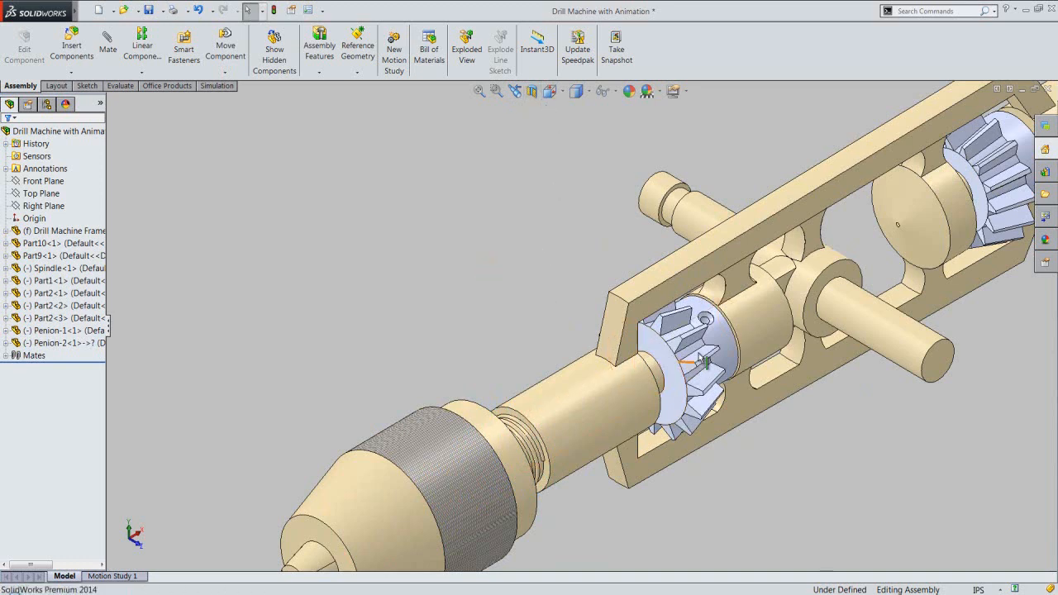
- Turn Penion-2 about the Spindle until its side hole is on the accessible lower side of the hub
scroll(701, 360, up, 2)
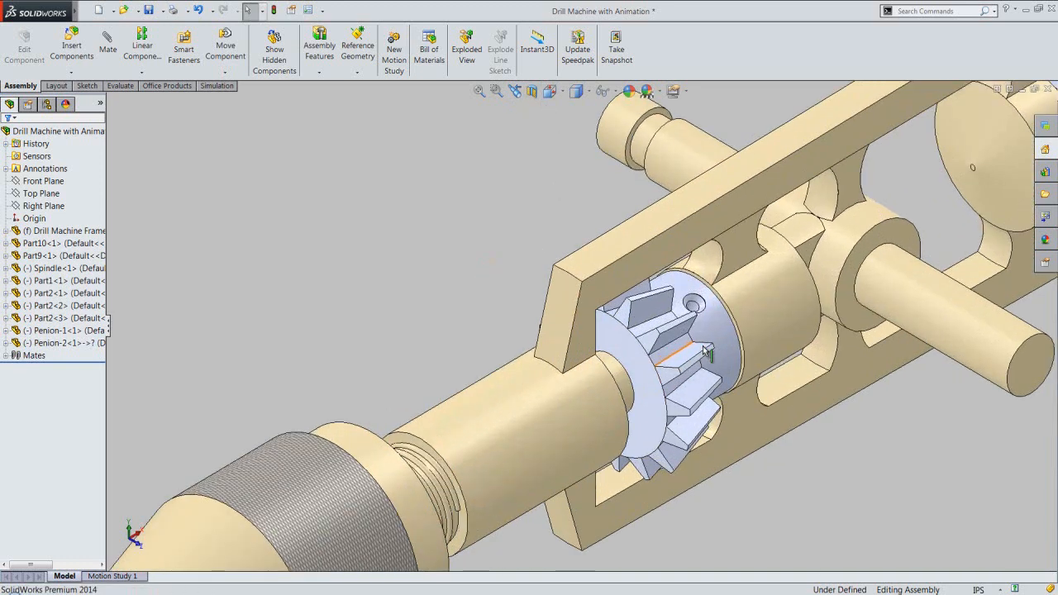
click(809, 498)
scroll(721, 310, up, 2)
drag(666, 337, 638, 432)
scroll(693, 428, down, 3)
click(693, 427)
scroll(587, 343, down, 3)
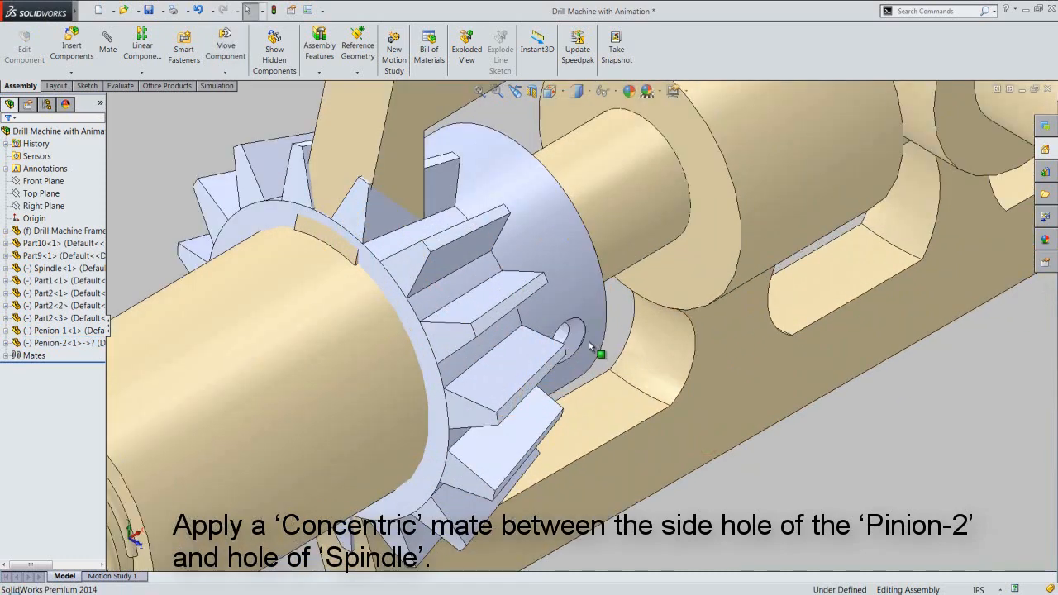
- Add a Concentric mate between Penion-2's side hole and the cross hole in the Spindle
click(562, 337)
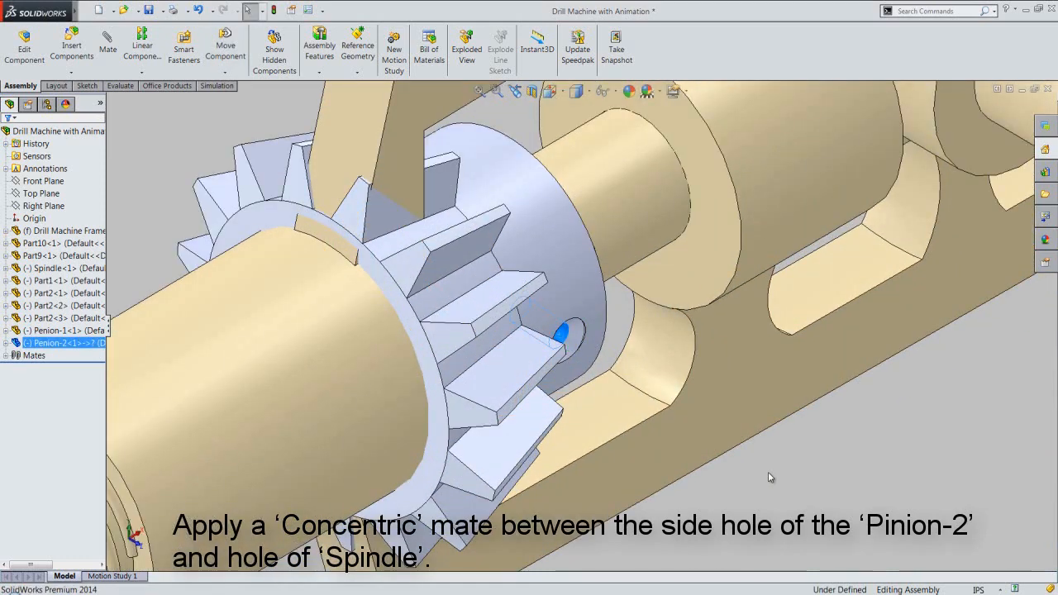
middle_drag(767, 472, 726, 462)
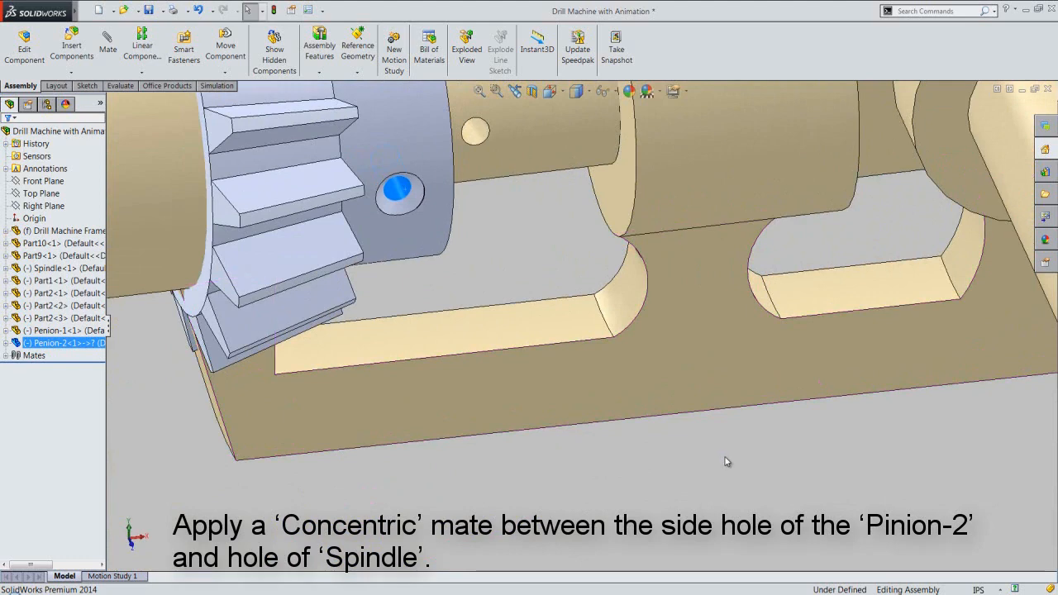
click(473, 135)
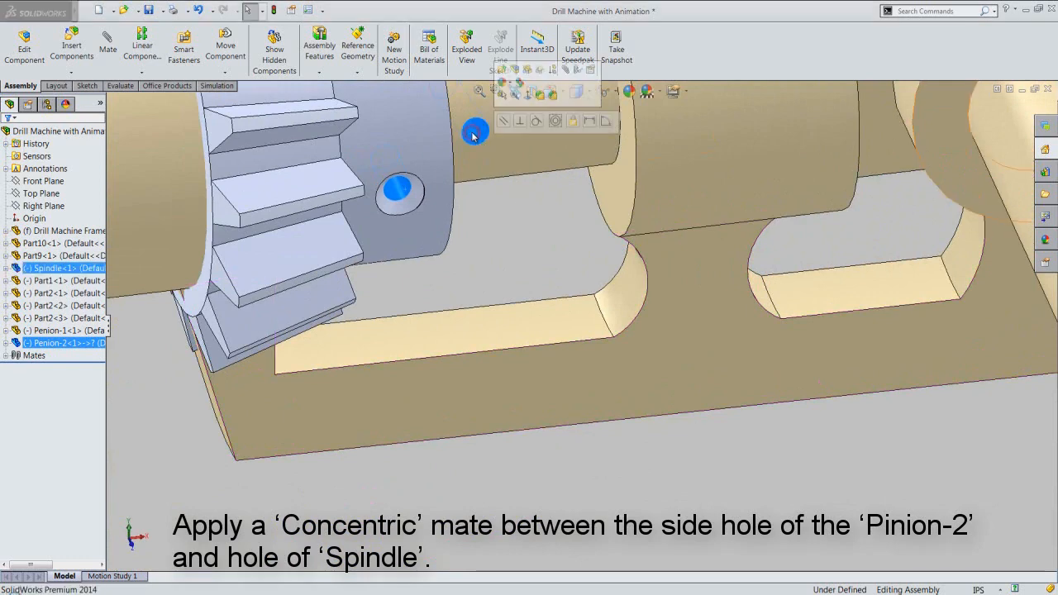
click(555, 121)
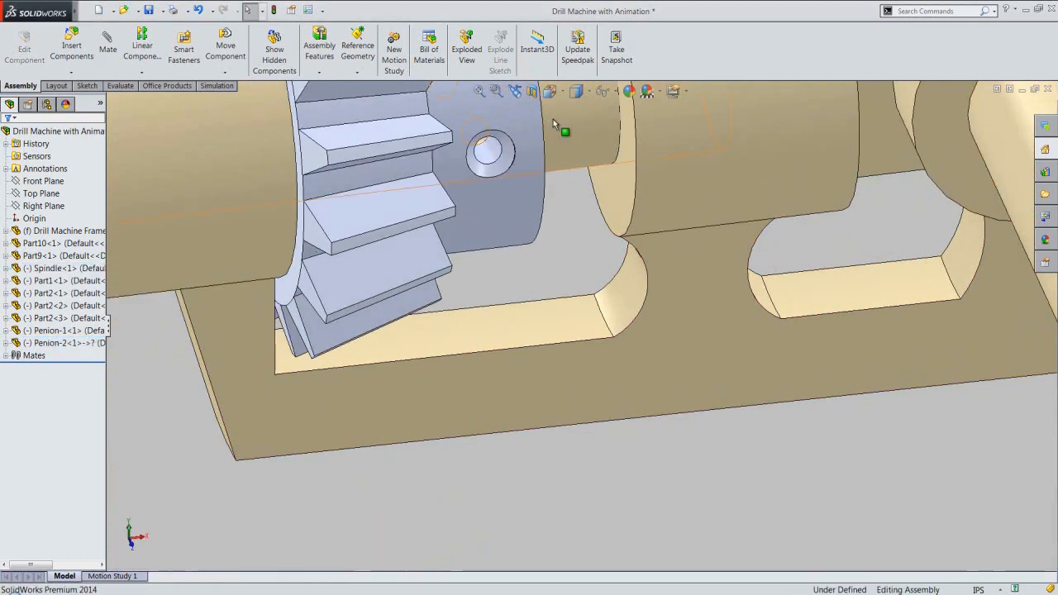
- Insert the Rivet part into the assembly in the open space above the chuck
click(515, 91)
click(515, 92)
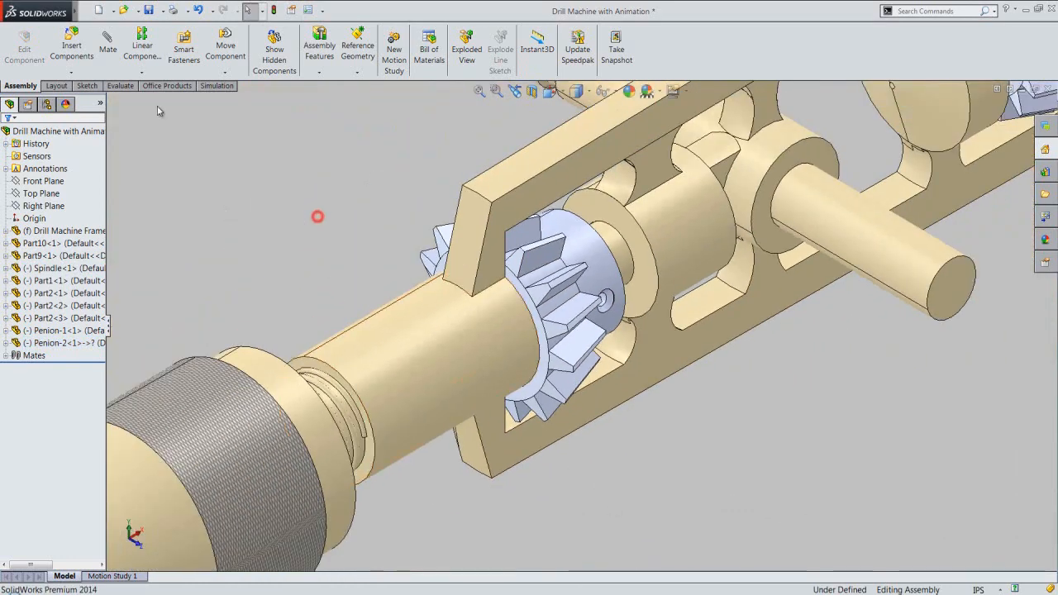
click(71, 46)
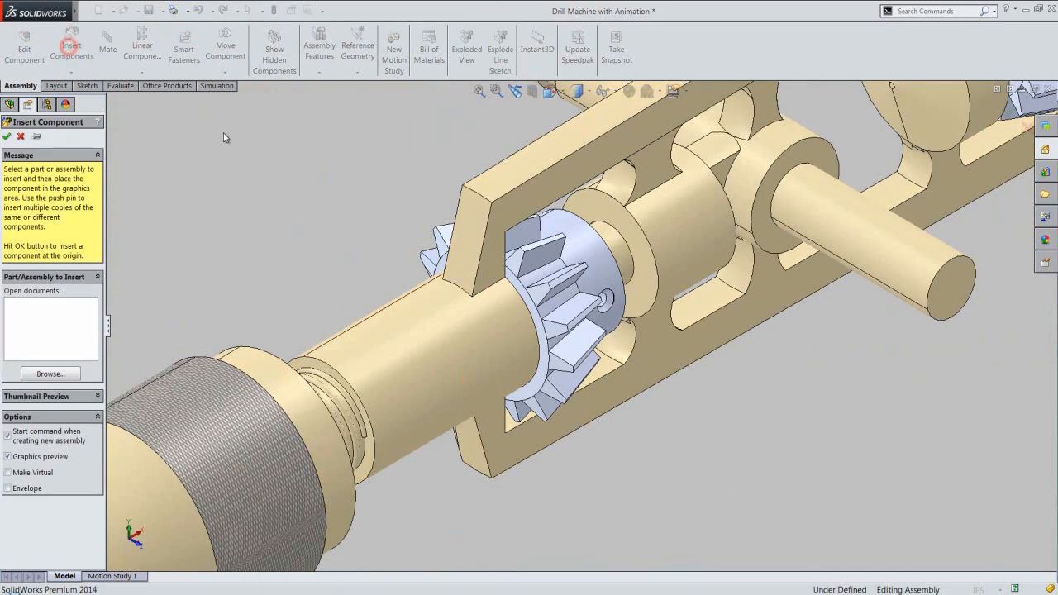
click(77, 375)
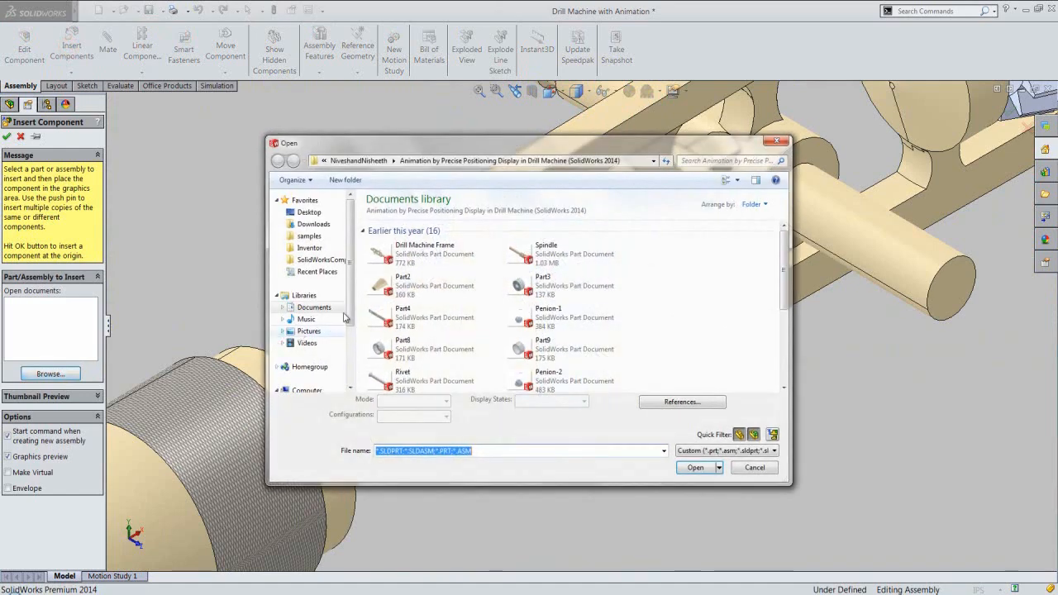
click(404, 284)
scroll(405, 283, down, 1)
click(405, 282)
scroll(406, 283, down, 1)
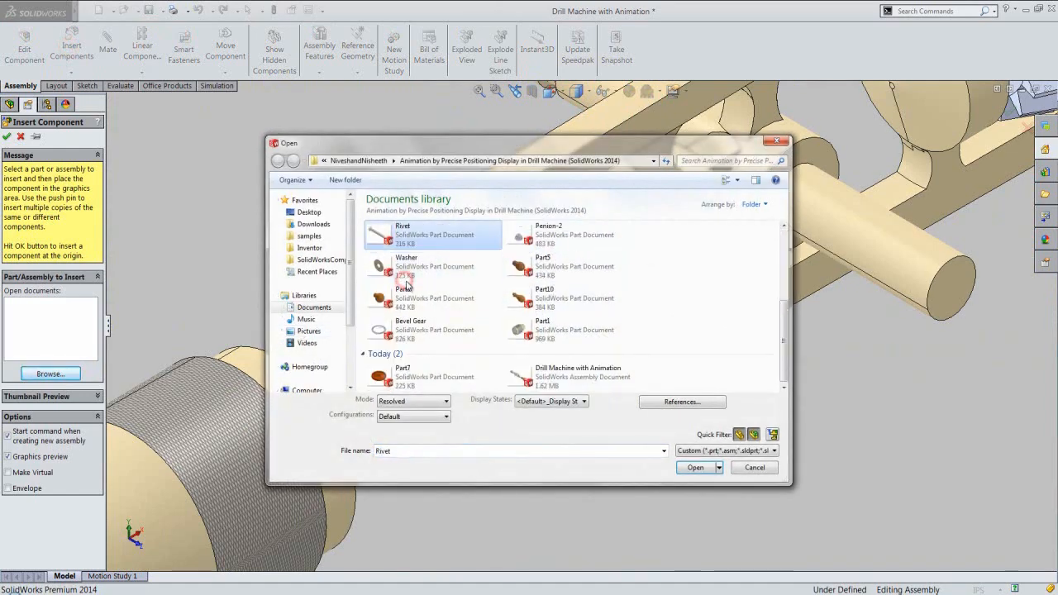
double_click(444, 247)
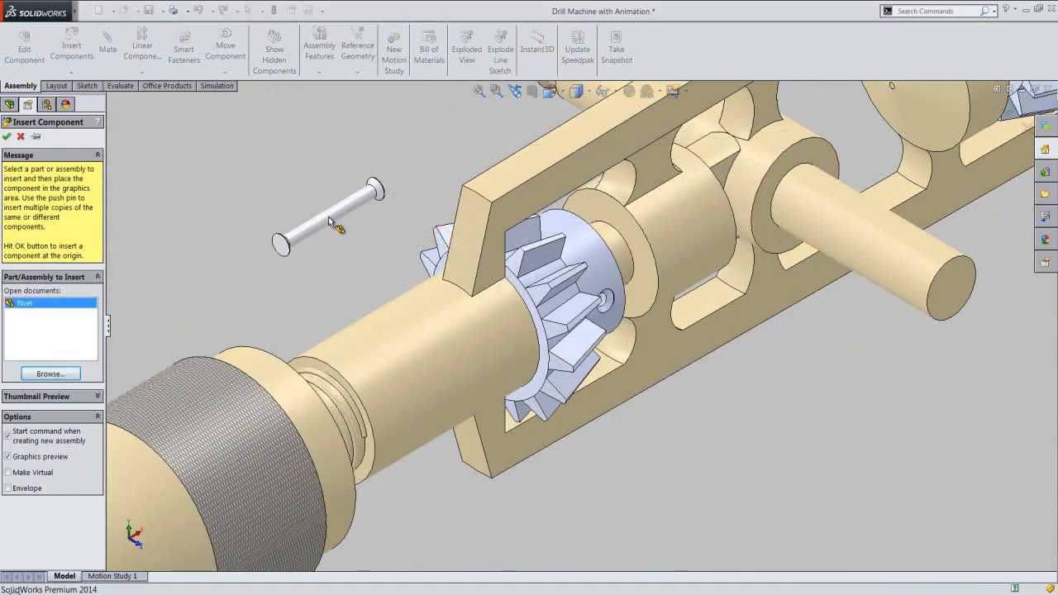
click(329, 217)
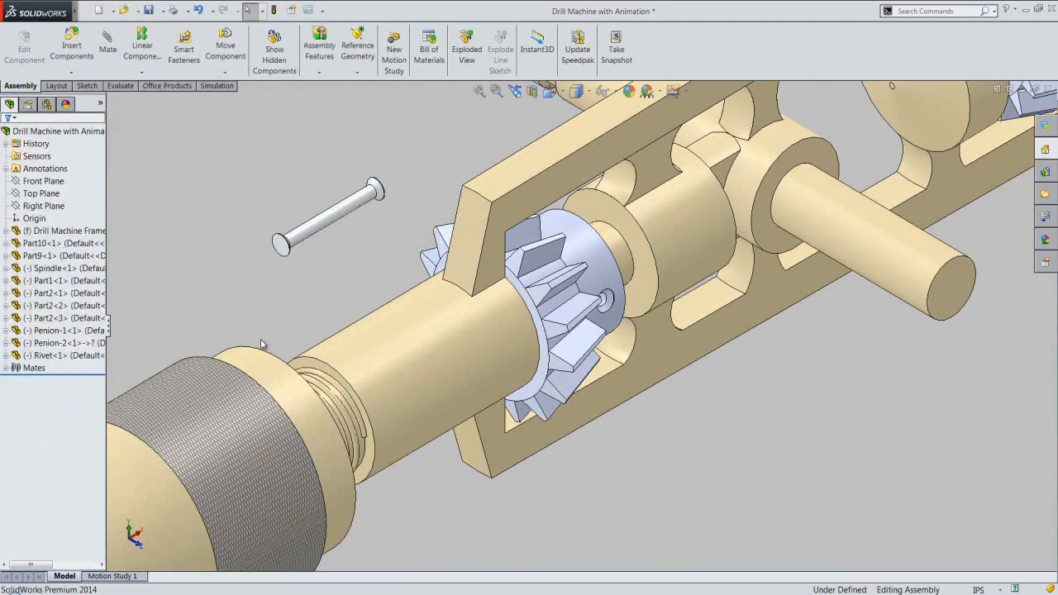
- Add a Concentric mate between the Rivet's shank and Penion-2's side hole
click(336, 213)
scroll(603, 304, down, 3)
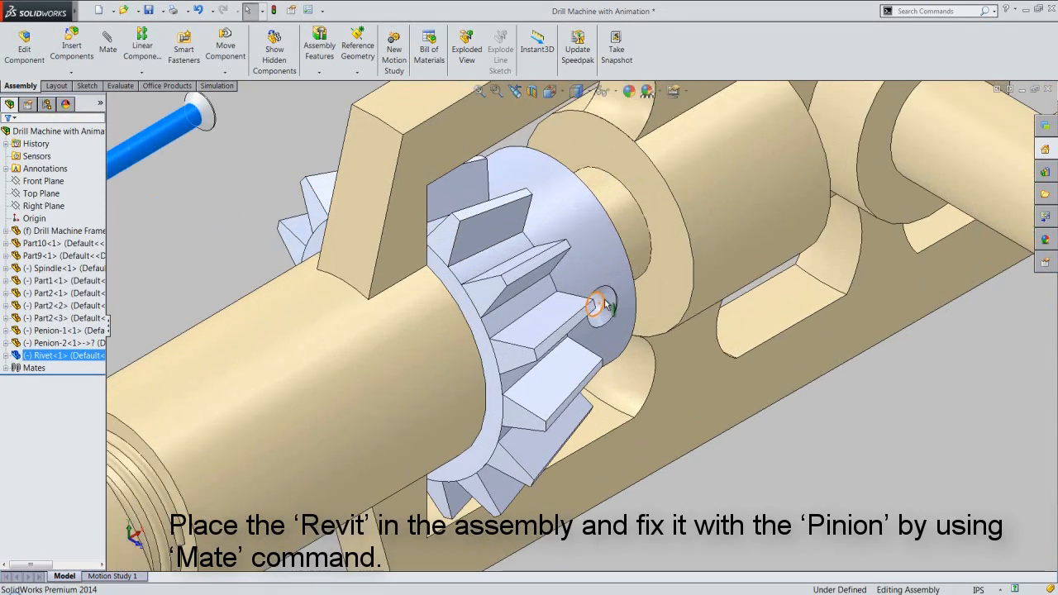
ctrl+click(601, 305)
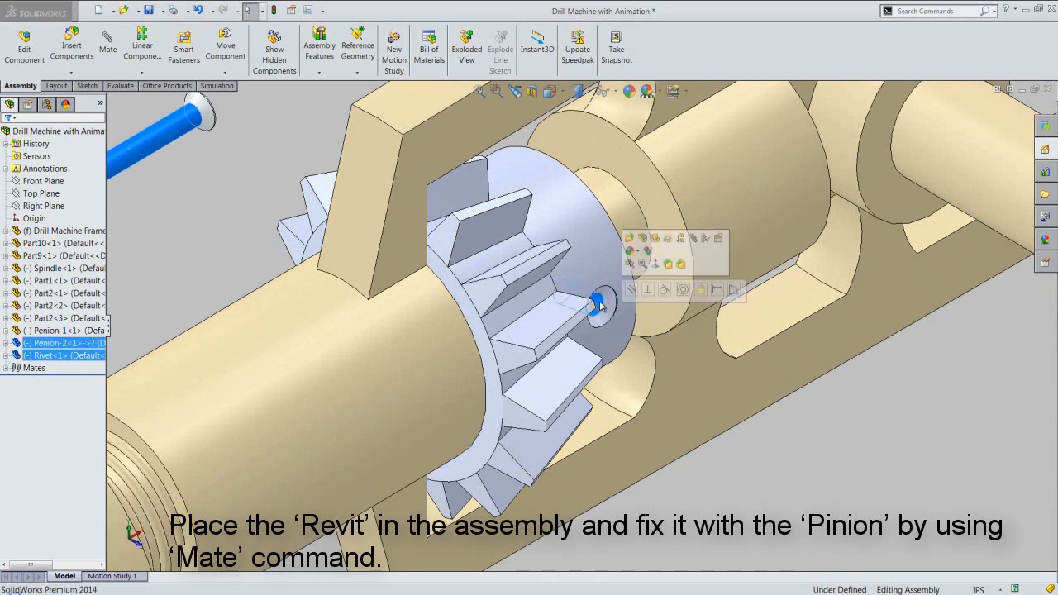
click(681, 290)
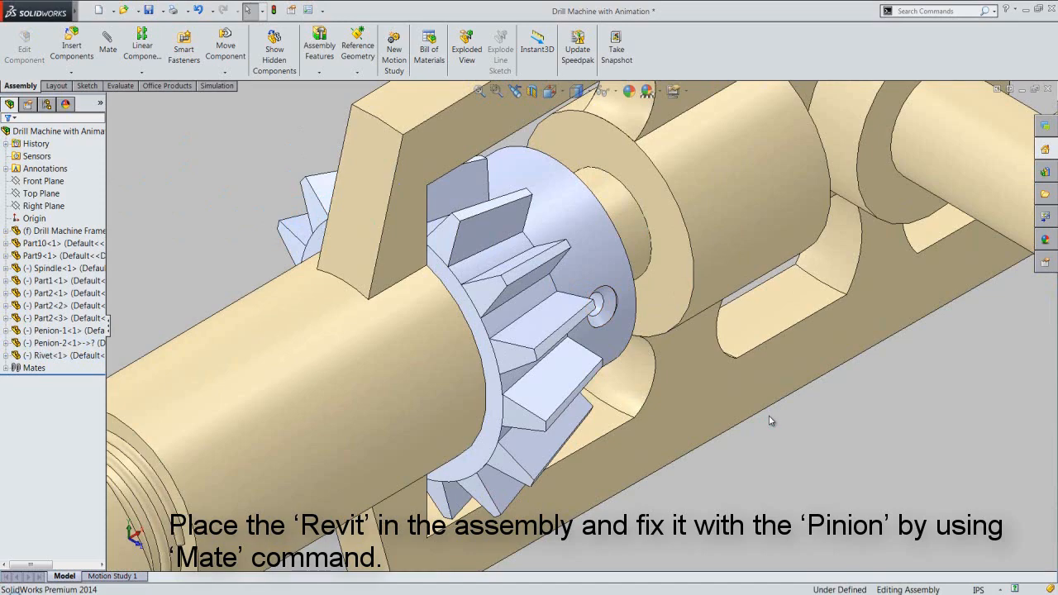
- Pull the Rivet outward along its axis so its head stands clear of Penion-2's side hole
middle_drag(769, 420, 851, 406)
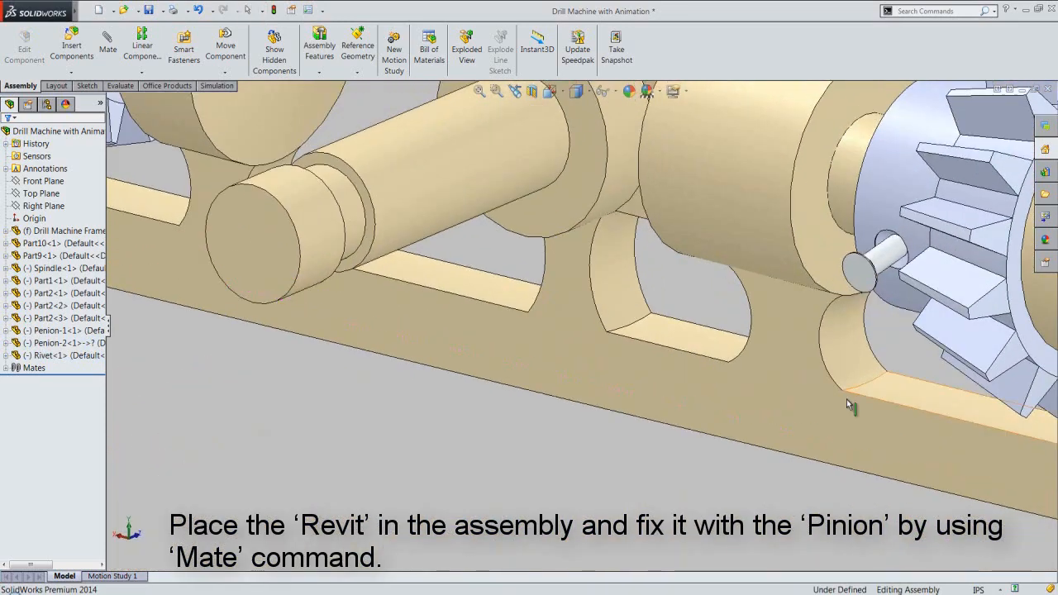
scroll(642, 347, up, 2)
mouse_move(739, 293)
mouse_down()
mouse_move(750, 320)
mouse_move(735, 309)
mouse_up()
scroll(735, 308, down, 6)
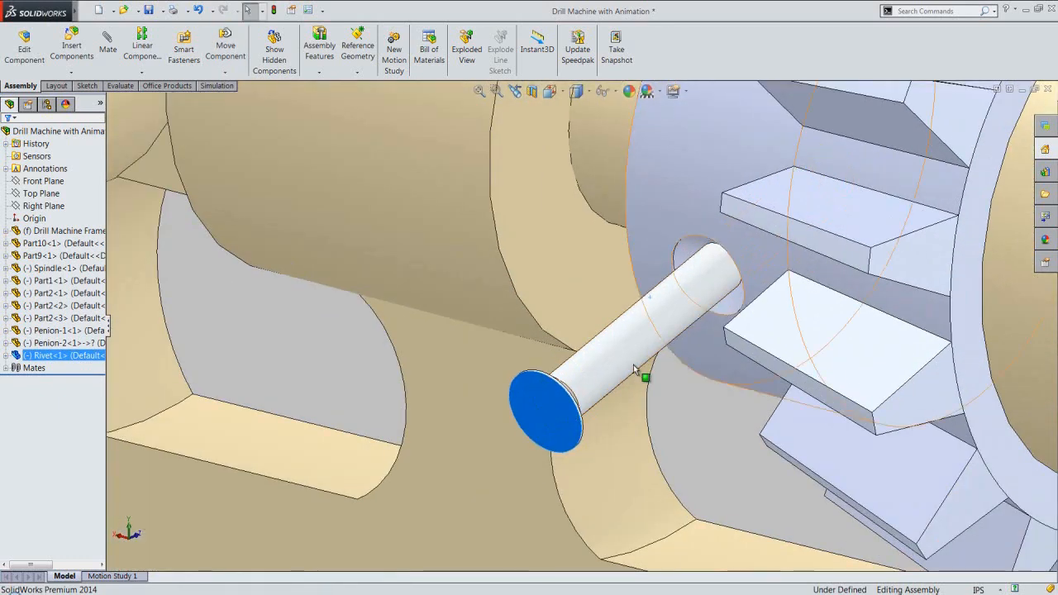
click(346, 348)
- Add a Coincident mate between the outer edge of Penion-2's side hole and the circular edge of the Rivet's head
scroll(686, 257, down, 4)
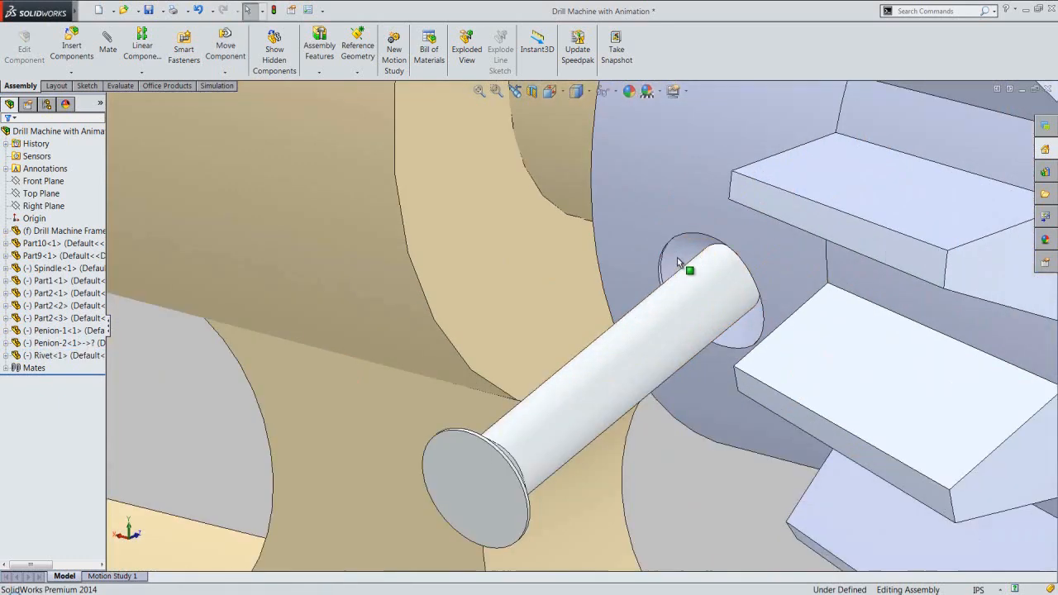
click(655, 275)
middle_drag(652, 267, 600, 286)
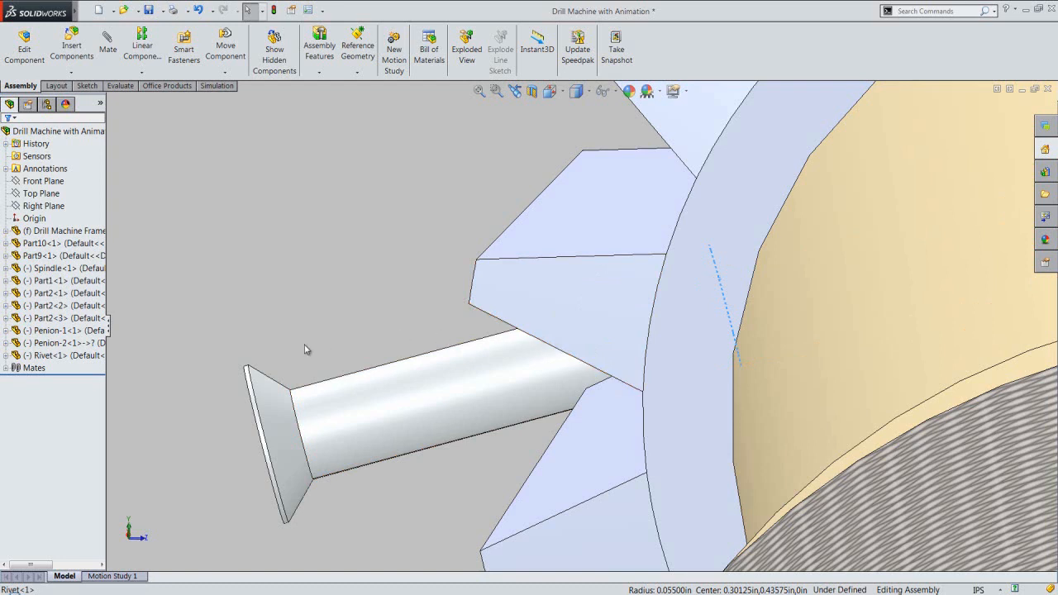
ctrl+click(250, 372)
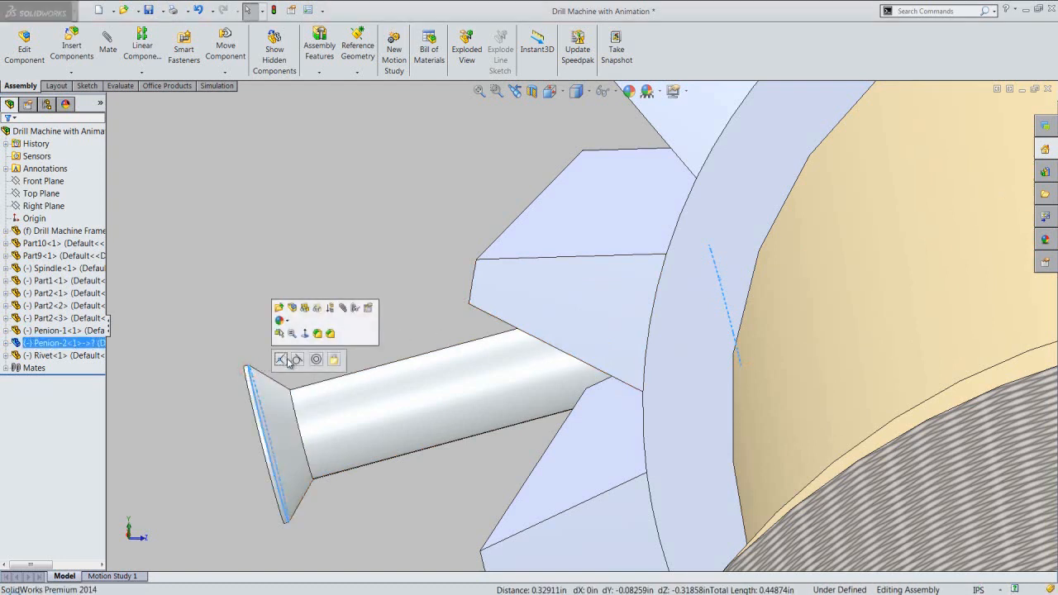
click(281, 359)
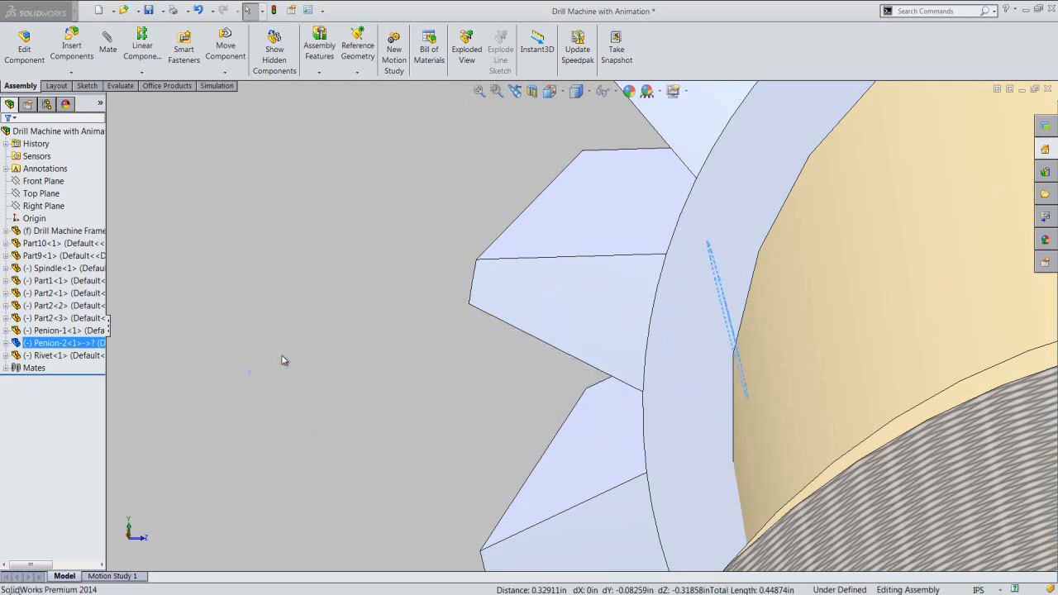
- Save the assembly with the Rivet seated in Penion-2
click(515, 91)
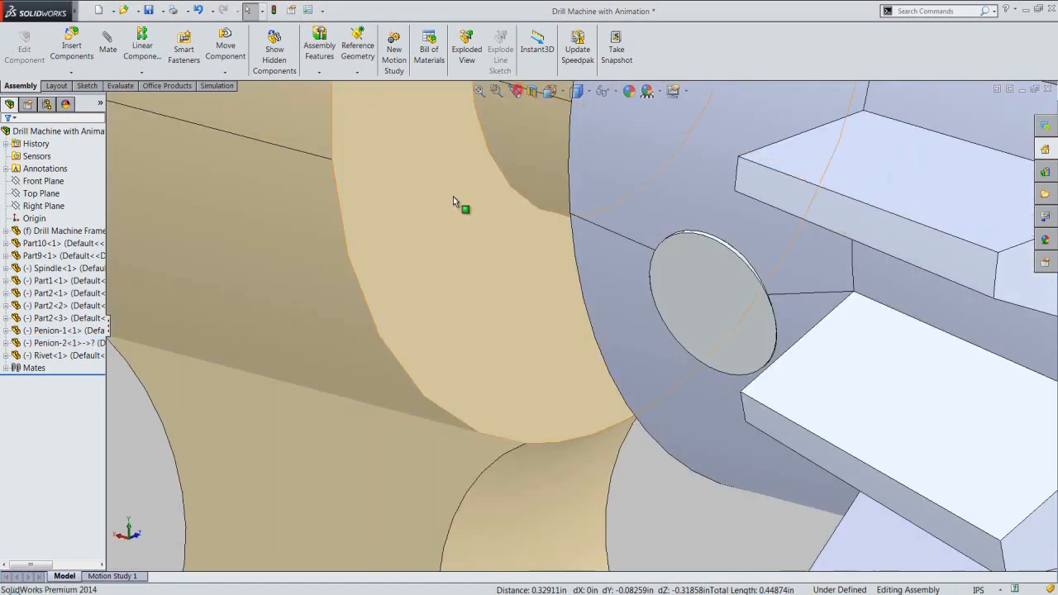
scroll(609, 335, up, 10)
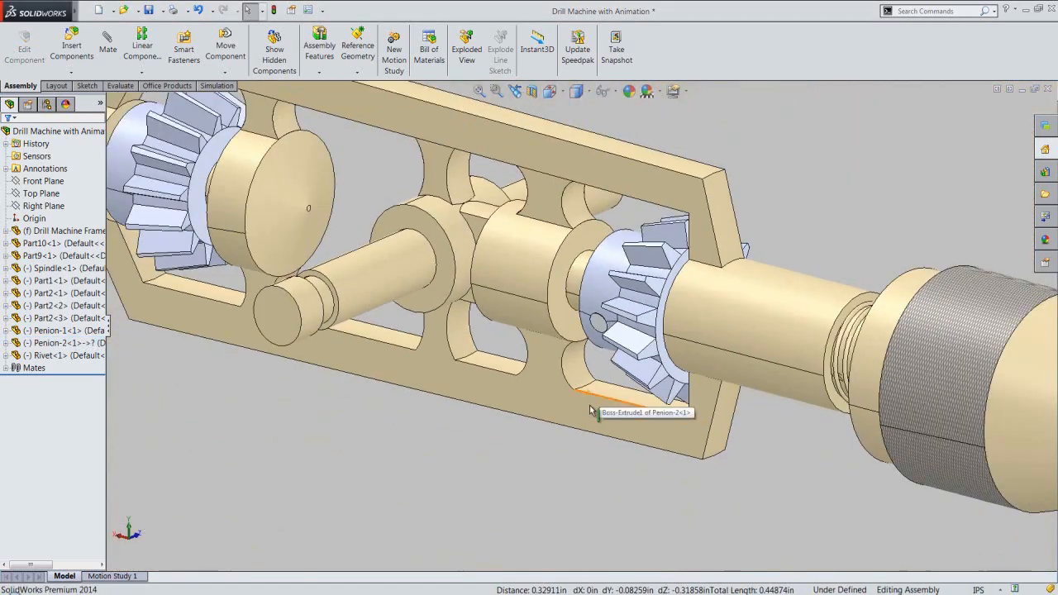
click(367, 487)
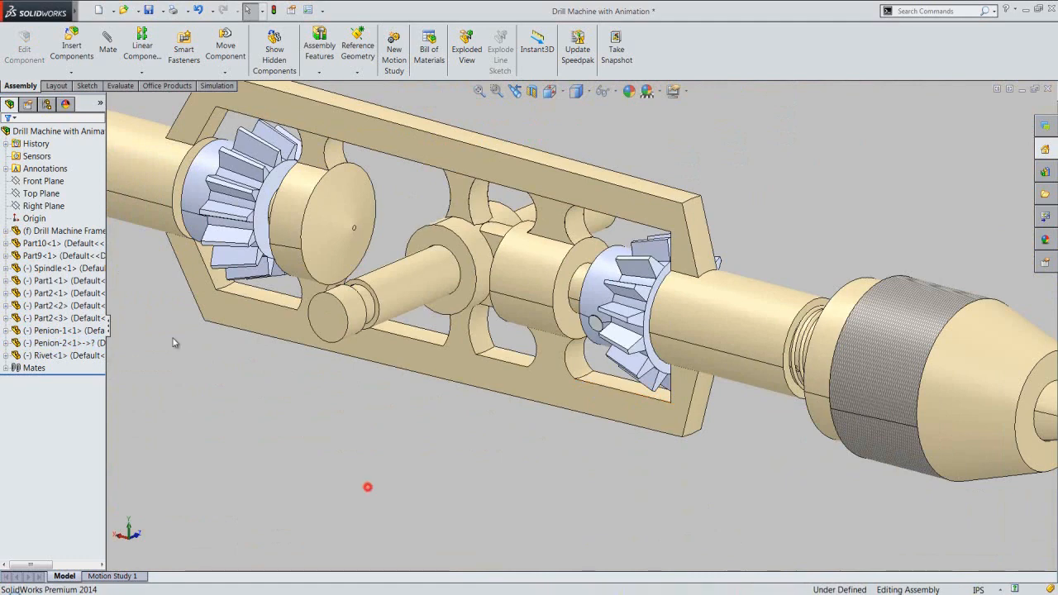
click(149, 10)
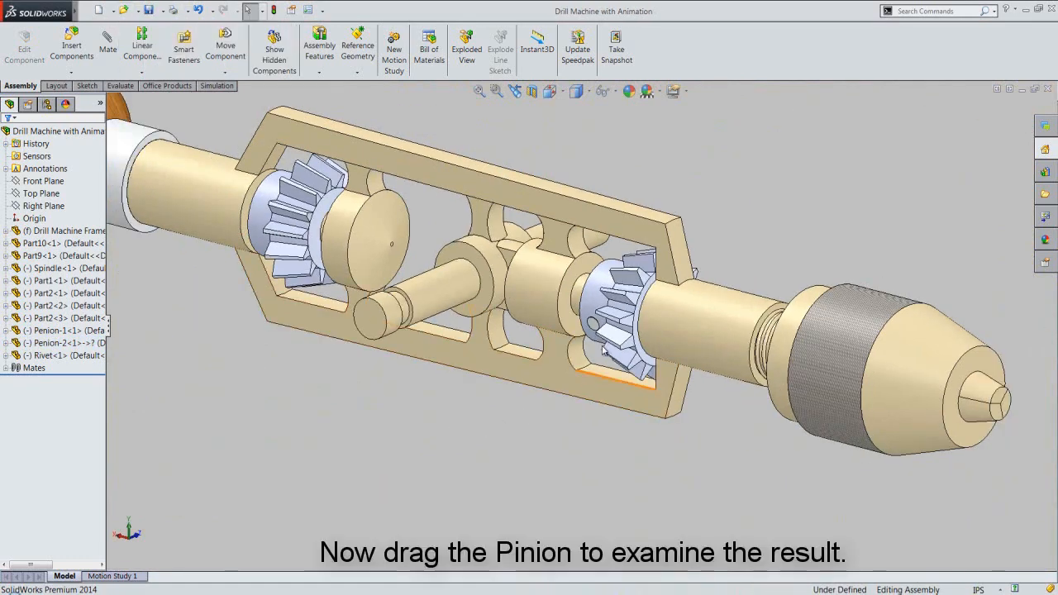
- Rotate Penion-2 by hand to check how the riveted pinion and Spindle move together
drag(615, 325, 611, 314)
drag(616, 358, 615, 314)
click(609, 156)
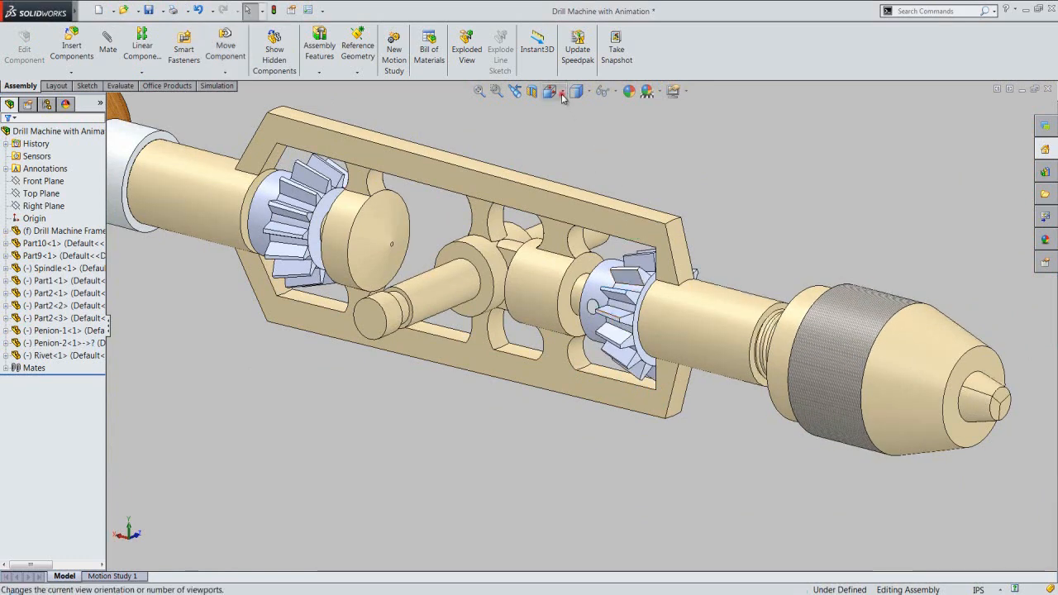
- Restore the saved Custom View, fit the whole drill machine in it and save the assembly
click(557, 92)
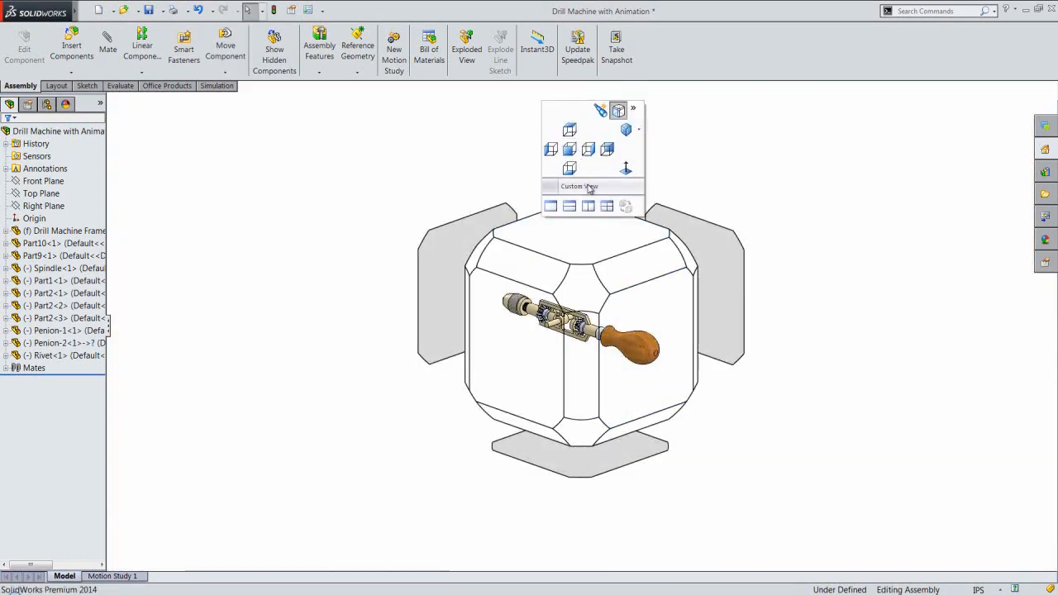
click(587, 182)
click(480, 91)
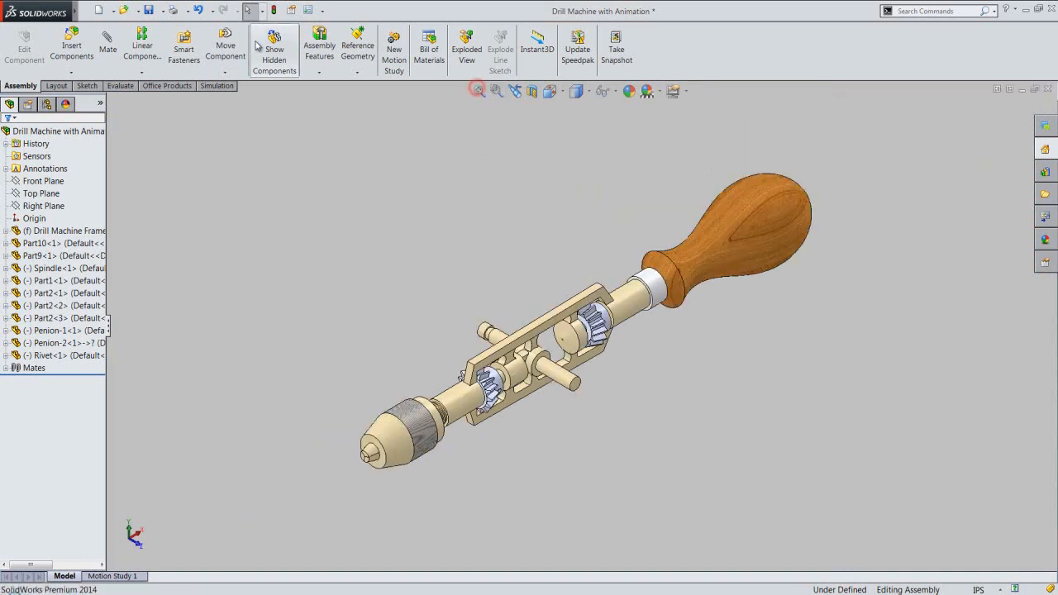
click(149, 10)
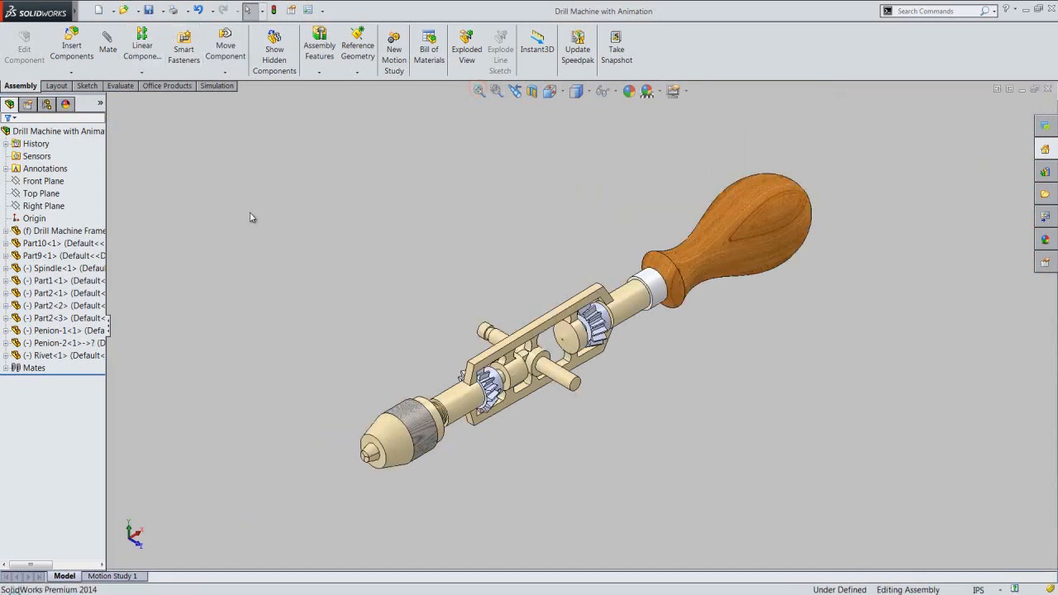
- Insert the Bevel Gear and Part7 into the assembly, placing both in the empty space beside the drill's handle
click(73, 46)
click(55, 377)
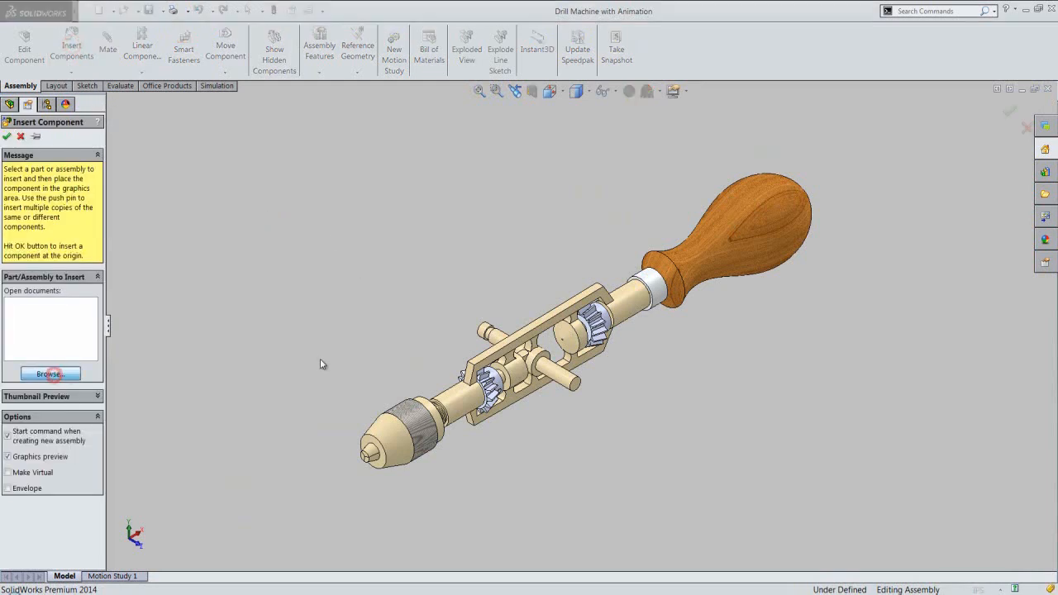
click(416, 354)
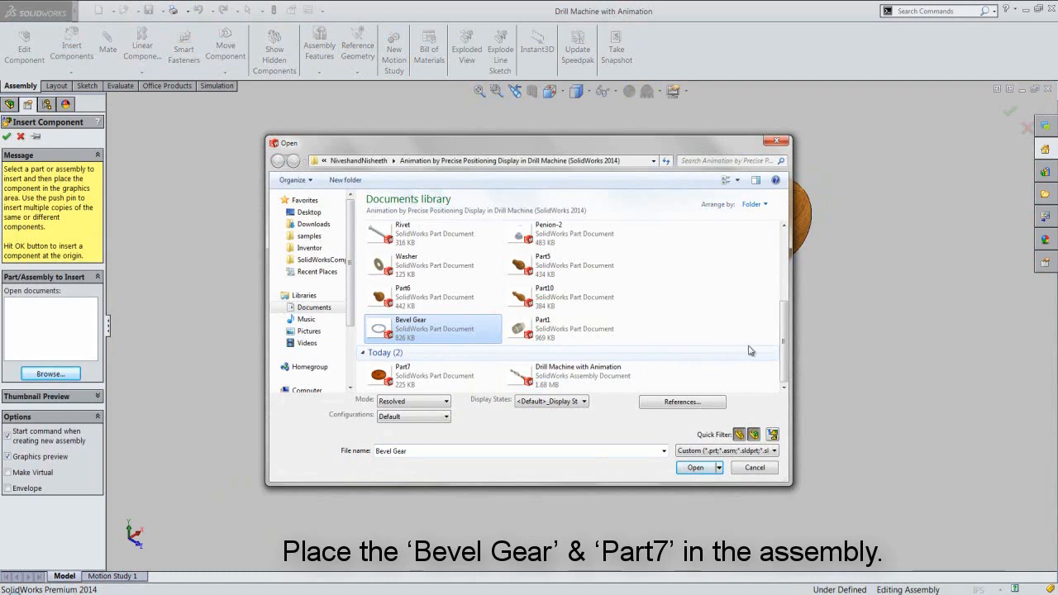
ctrl+click(443, 378)
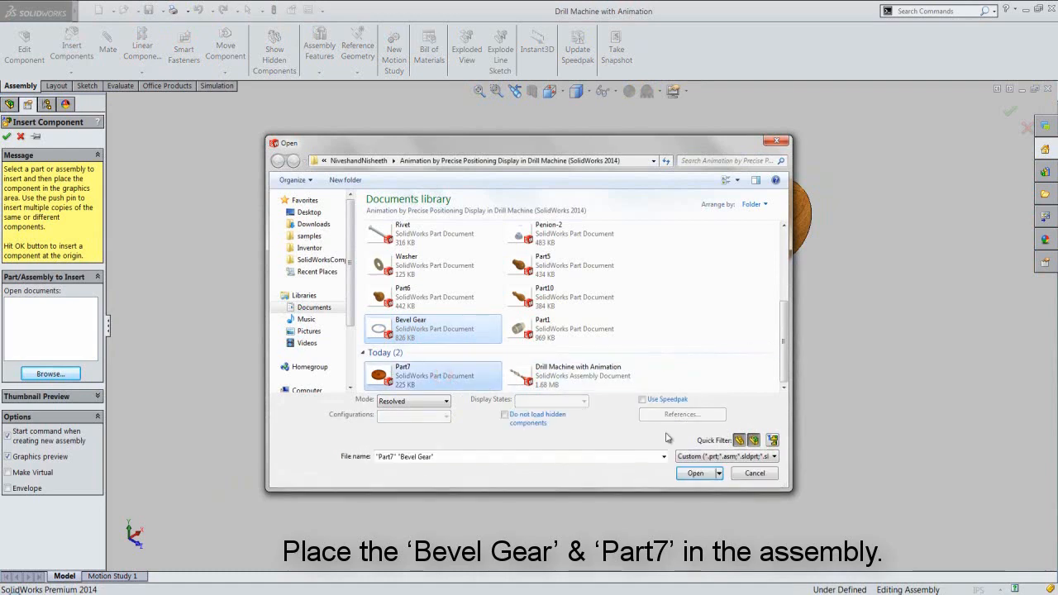
click(700, 475)
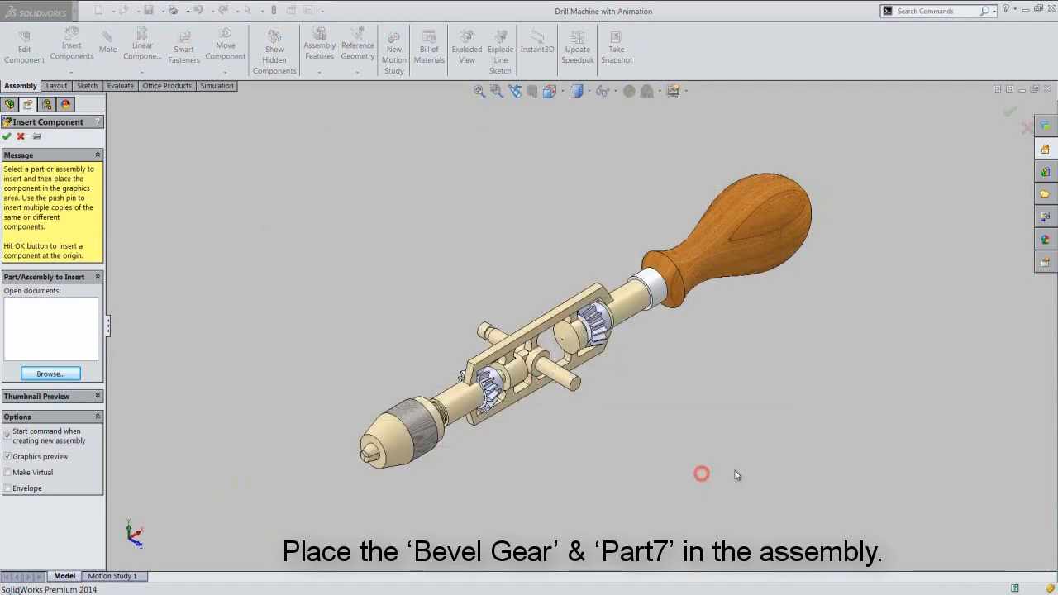
click(772, 425)
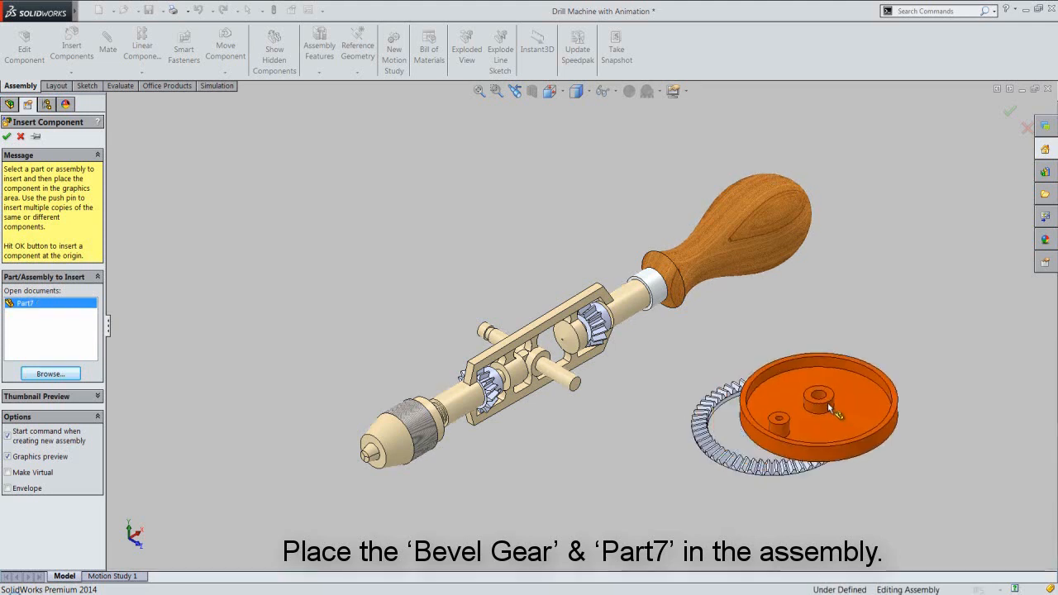
click(924, 438)
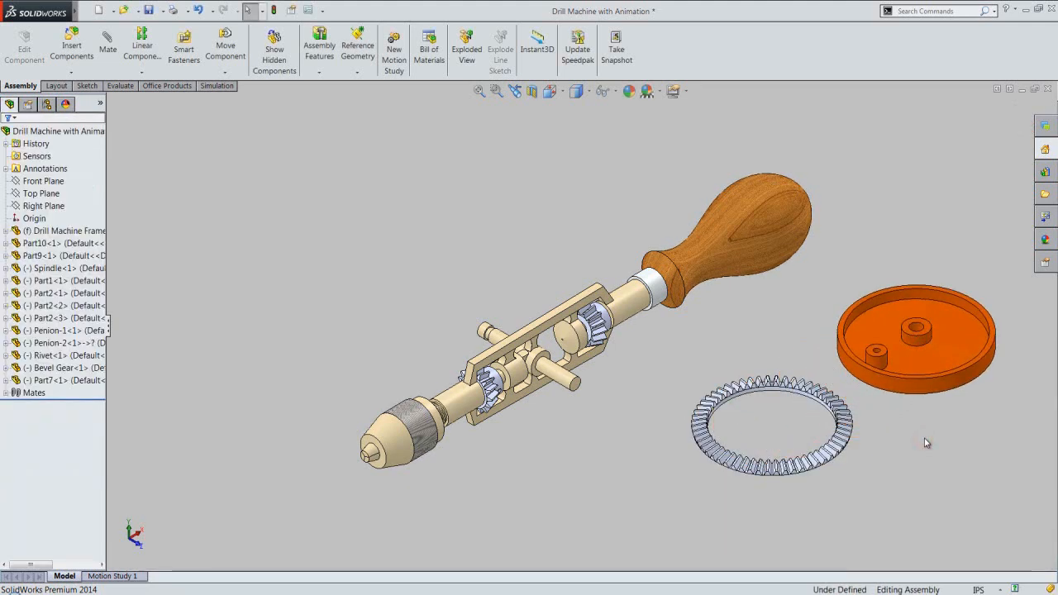
click(927, 446)
- Move Part7 to the other side of the frame and rotate it upright with Move with Triad, its outer flat face towards the frame
drag(955, 373, 469, 297)
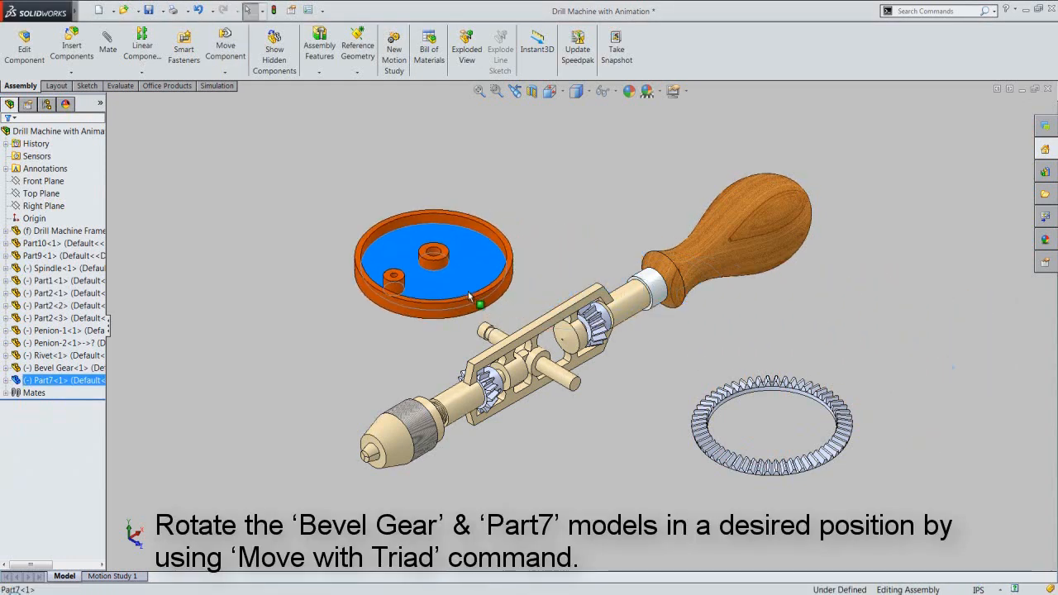
right_click(469, 297)
click(504, 454)
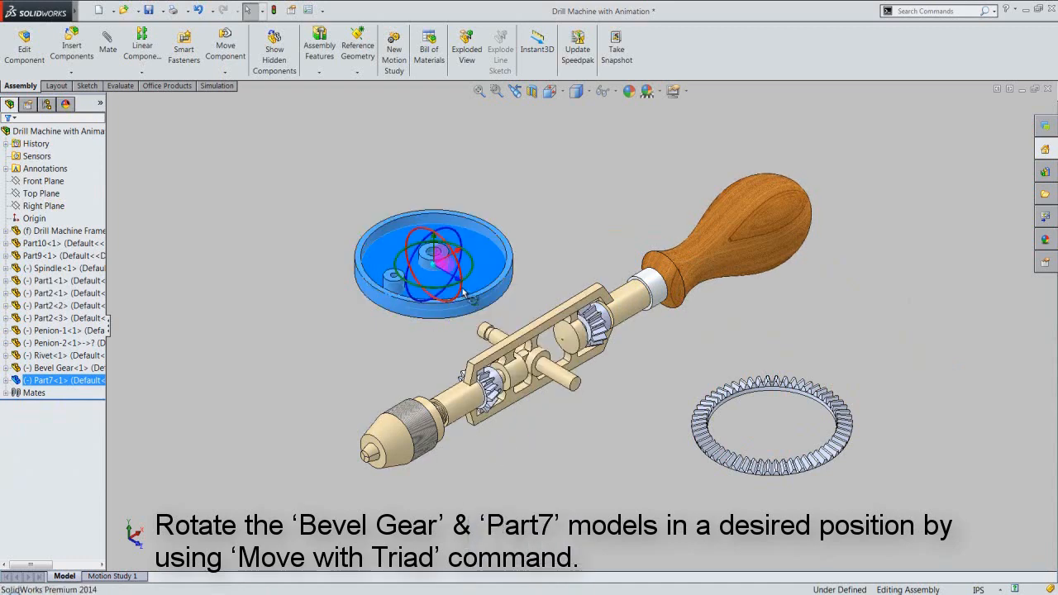
drag(463, 295, 442, 234)
click(648, 513)
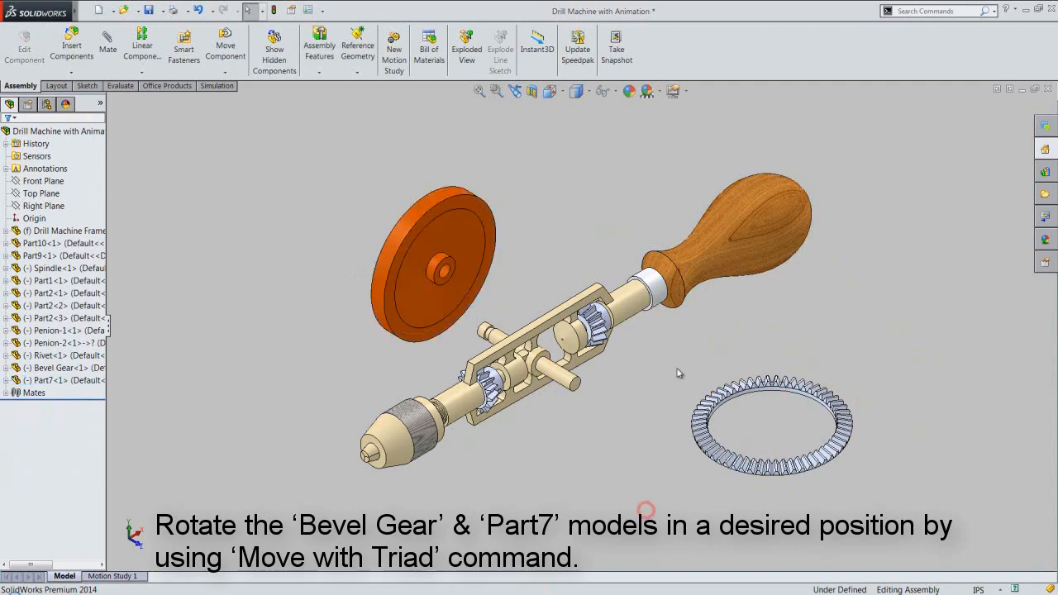
- Rotate the Bevel Gear upright with Move with Triad so that it stands roughly parallel to Part7, teeth facing away from it
drag(671, 339, 914, 534)
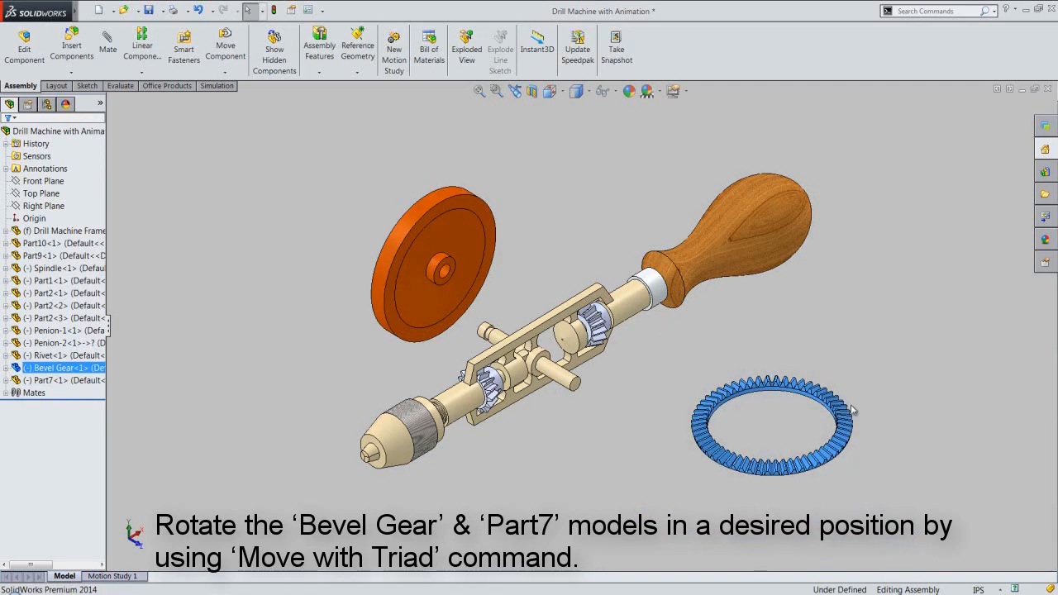
right_click(865, 398)
click(881, 431)
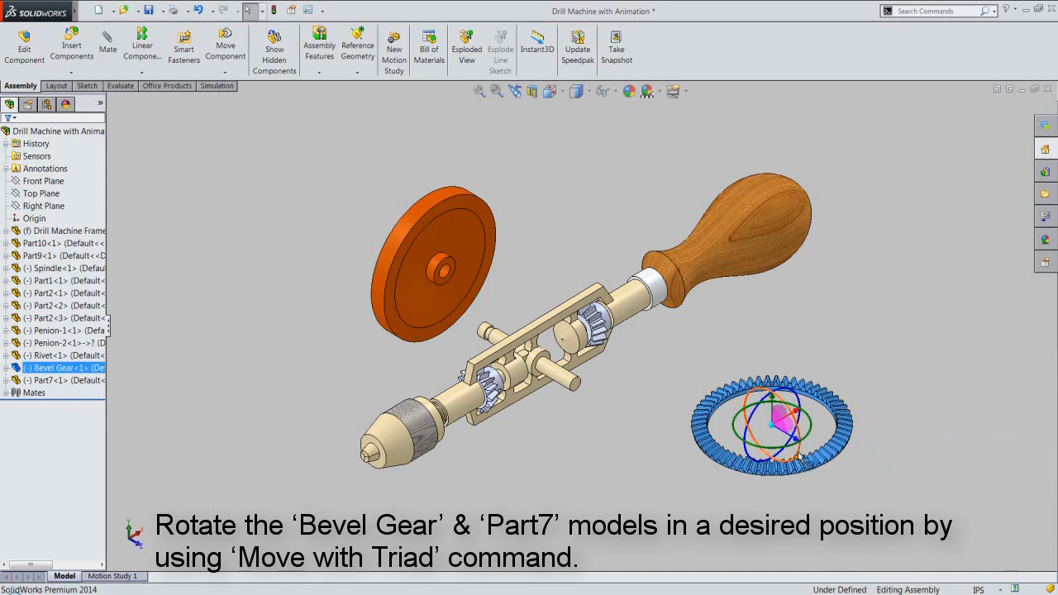
drag(805, 460, 764, 493)
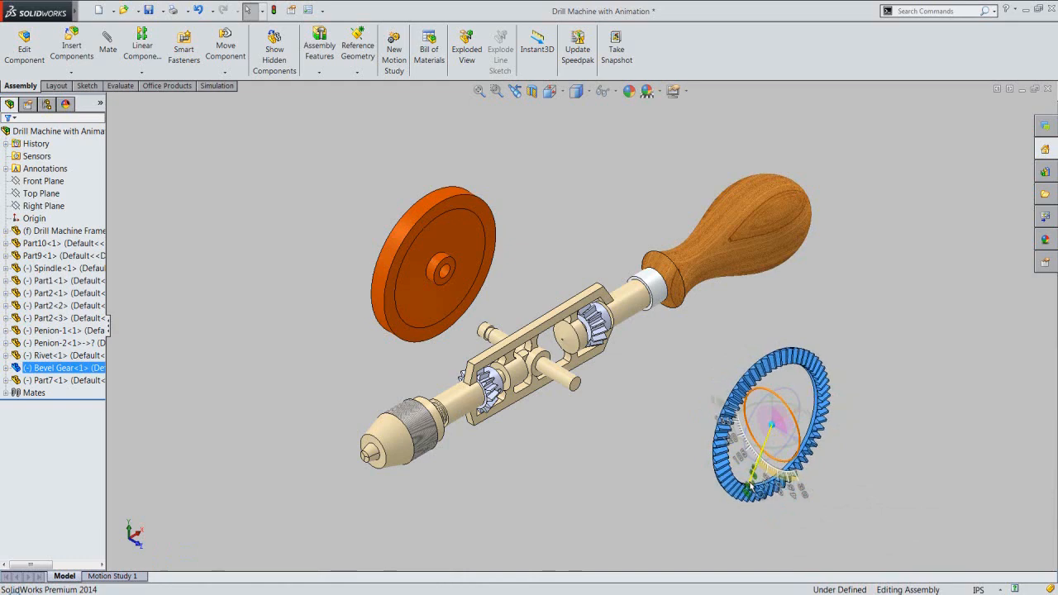
click(859, 467)
- Add a Concentric mate with Lock Rotation between the Bevel Gear's inner cylindrical face and Part7's outer cylindrical face
scroll(815, 443, down, 10)
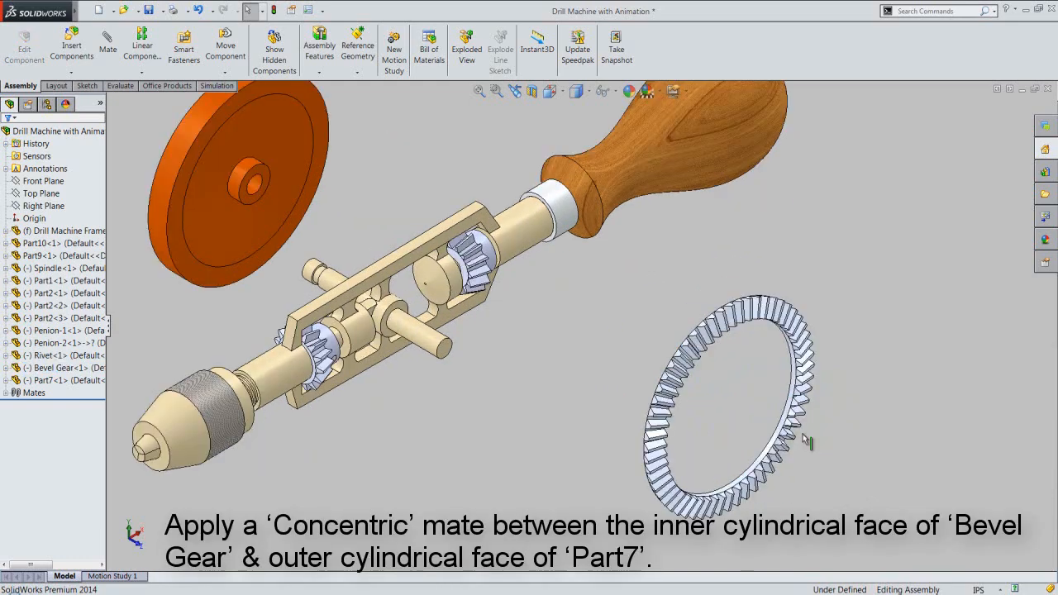
click(719, 409)
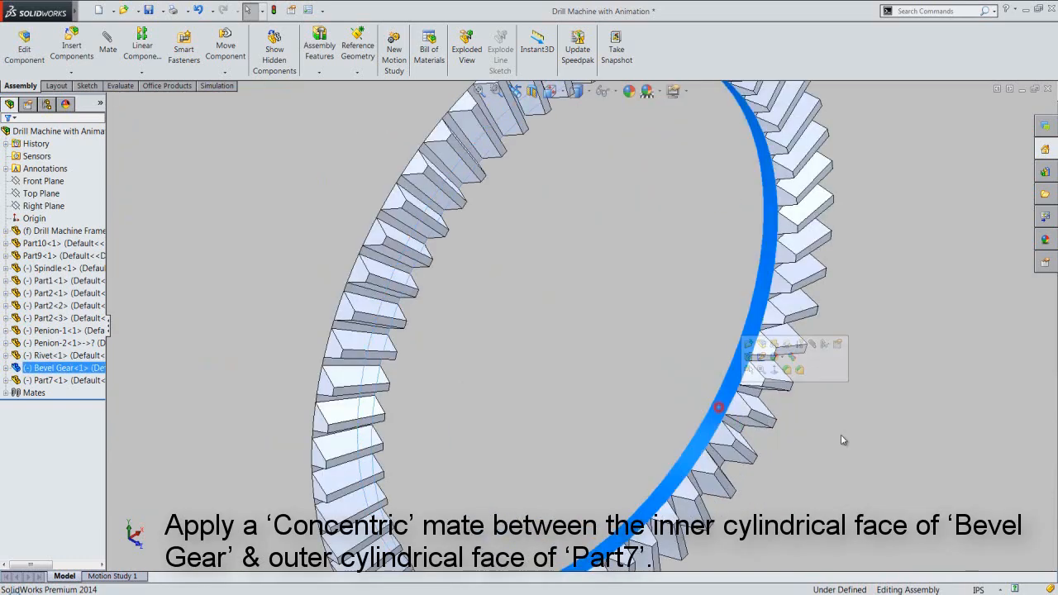
scroll(840, 434, up, 5)
scroll(926, 488, up, 8)
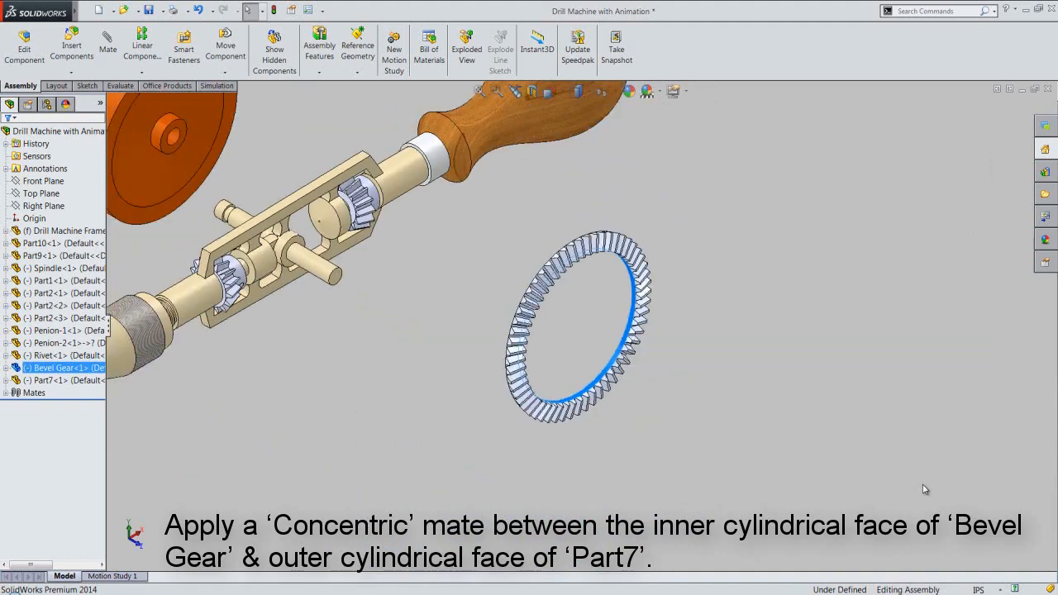
scroll(453, 252, down, 6)
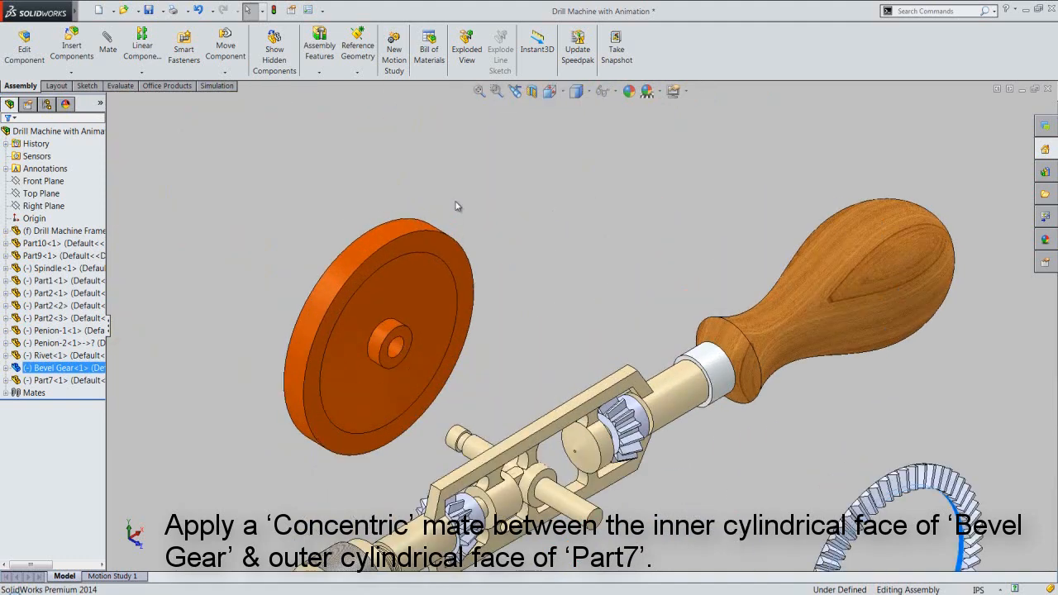
ctrl+click(317, 304)
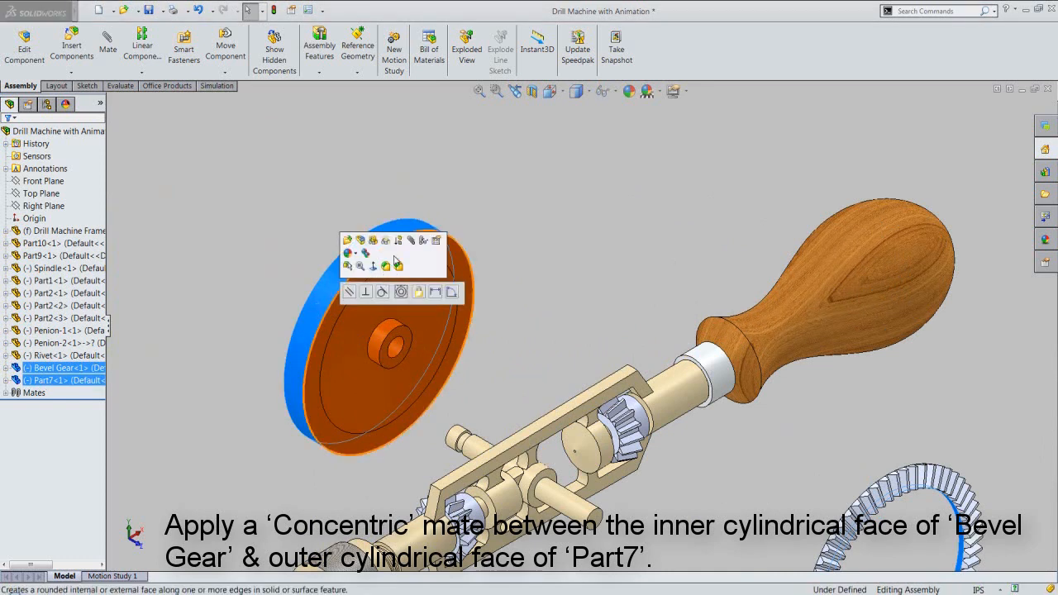
click(401, 292)
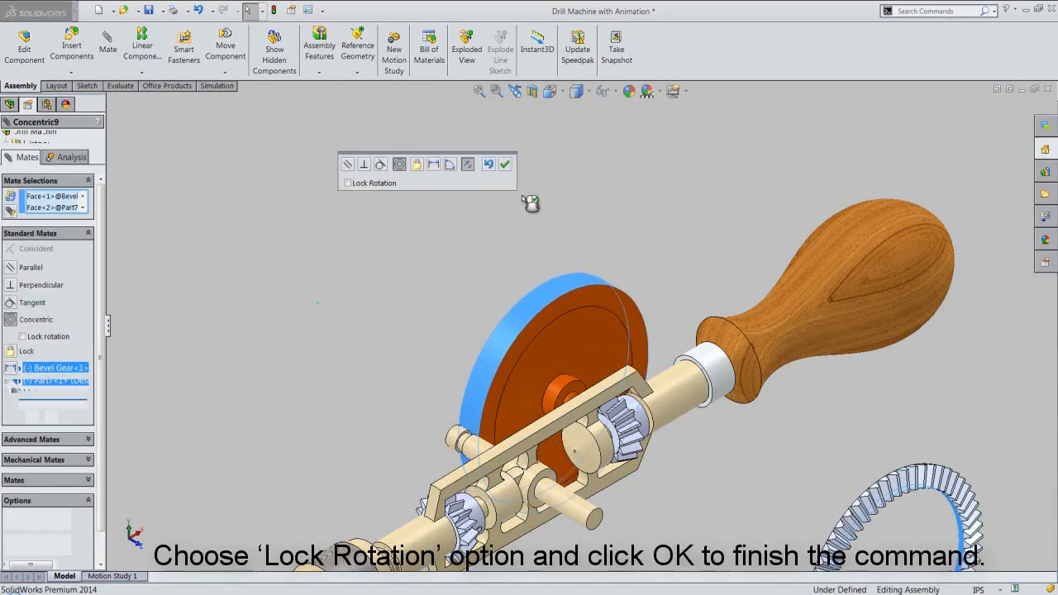
click(348, 183)
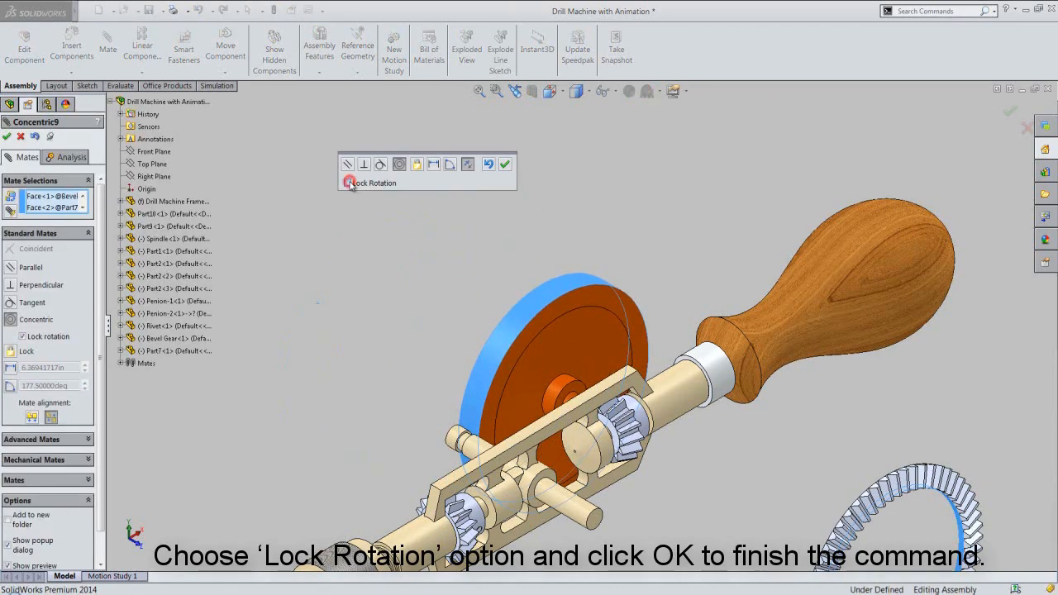
click(506, 165)
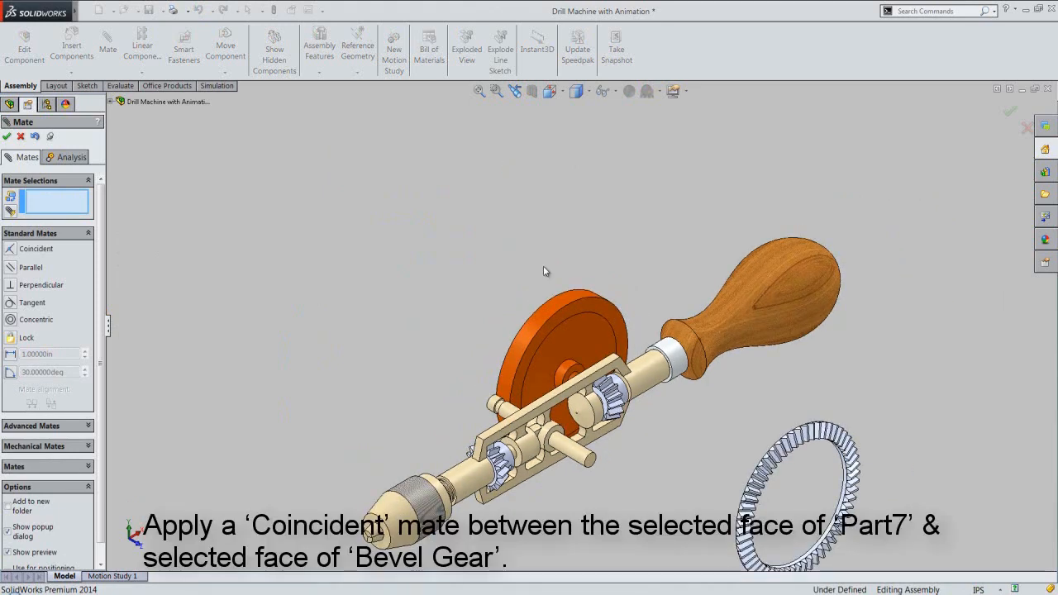
- Add a Coincident mate between Part7's flat outer ring face and the Bevel Gear's flat back face
click(555, 327)
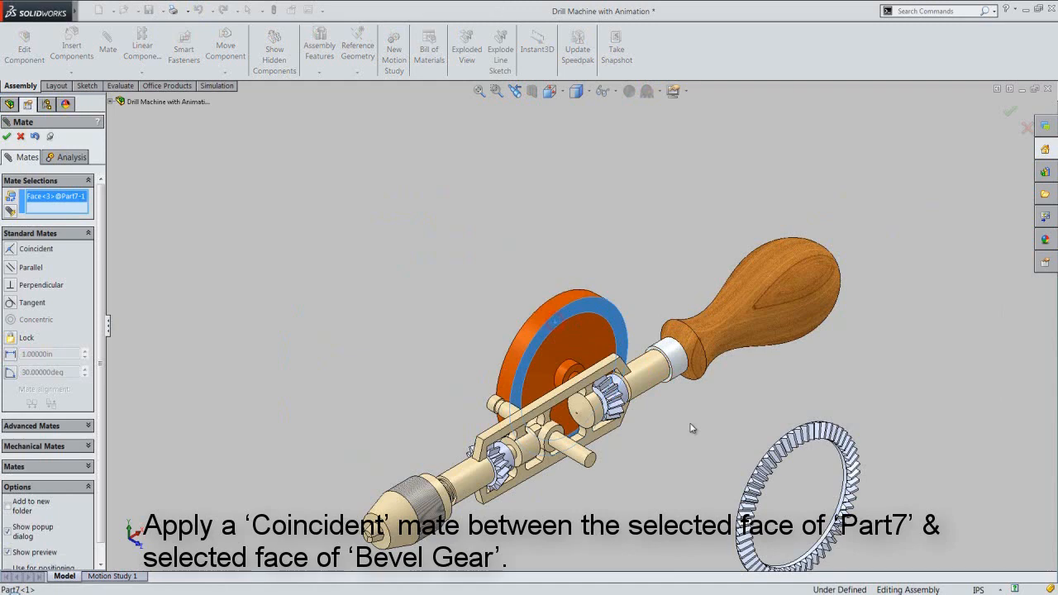
middle_drag(691, 423, 793, 389)
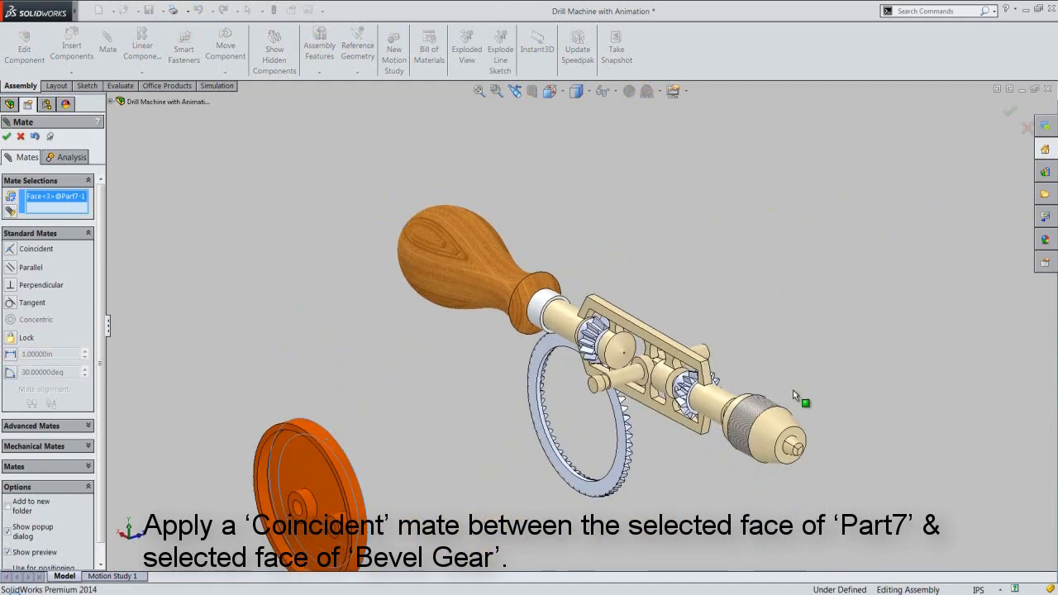
click(609, 479)
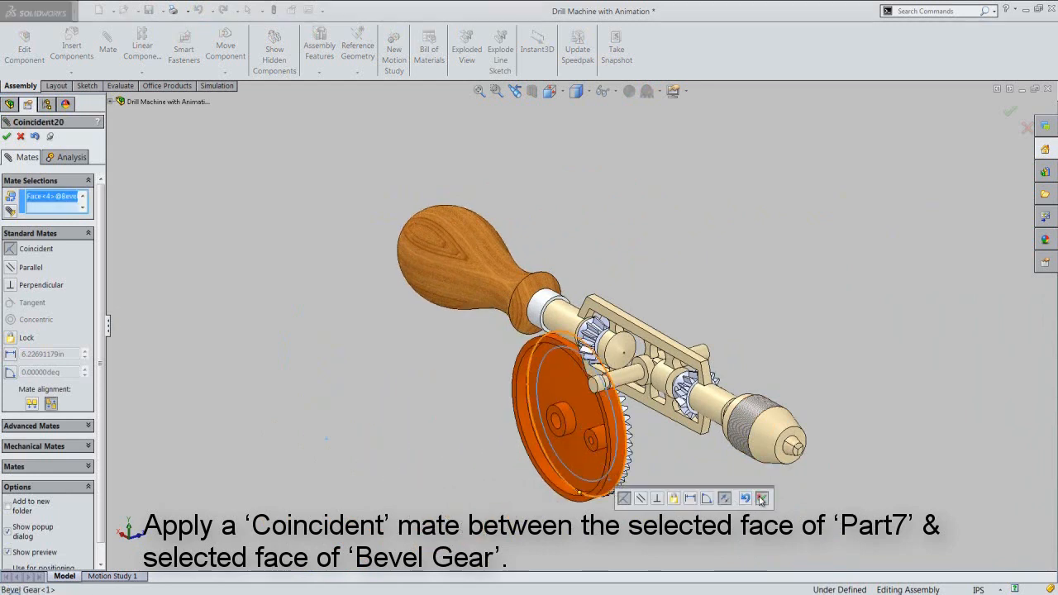
click(761, 498)
- Add a Concentric mate between Part7's centre hole and the cylindrical cross shaft of the Drill Machine Frame, and finish mating
click(515, 91)
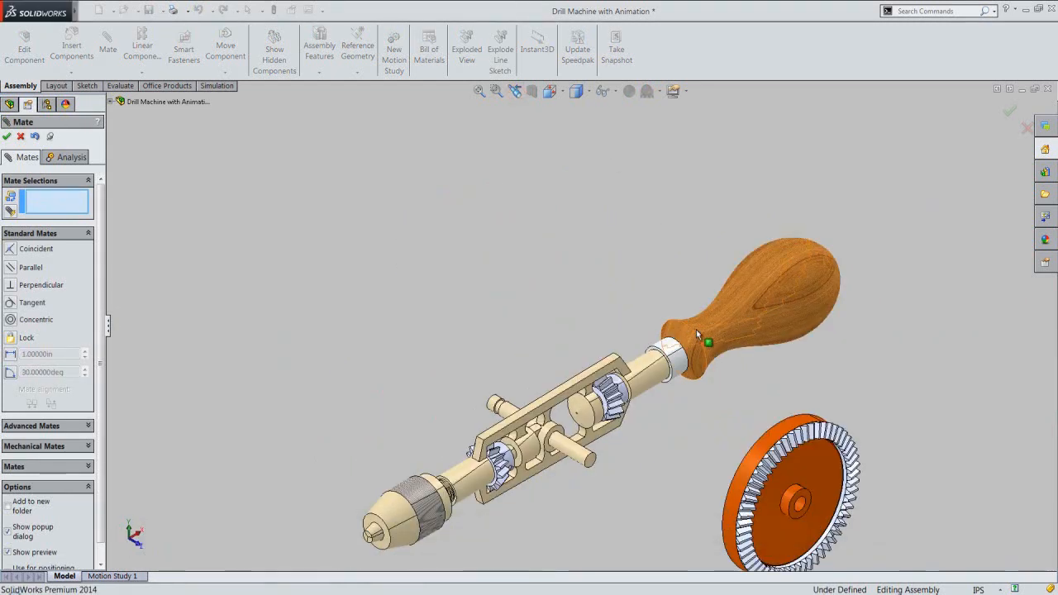
scroll(793, 506, down, 2)
scroll(787, 484, down, 2)
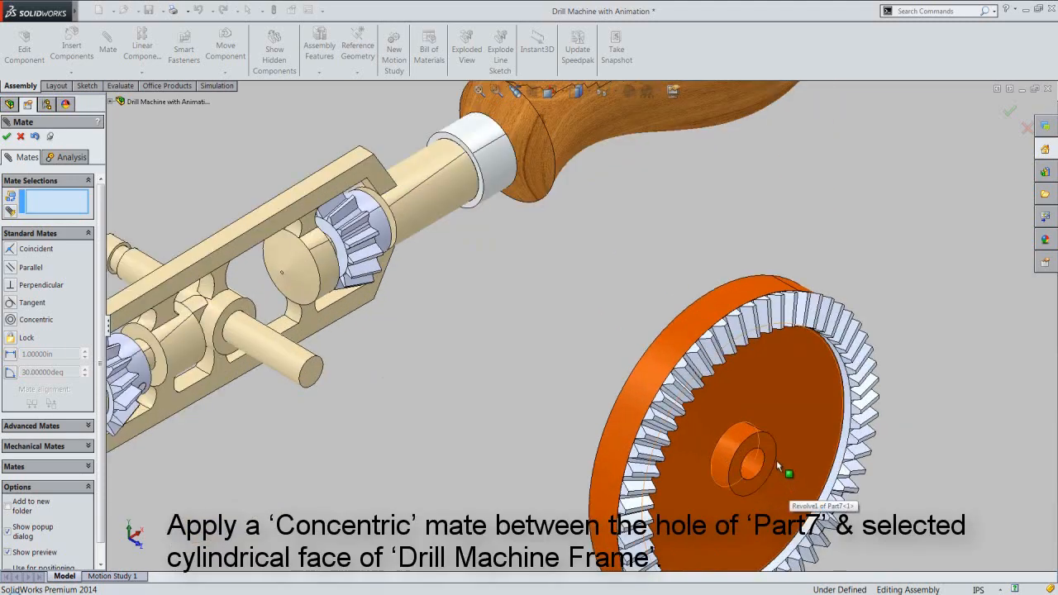
scroll(776, 460, down, 2)
click(731, 448)
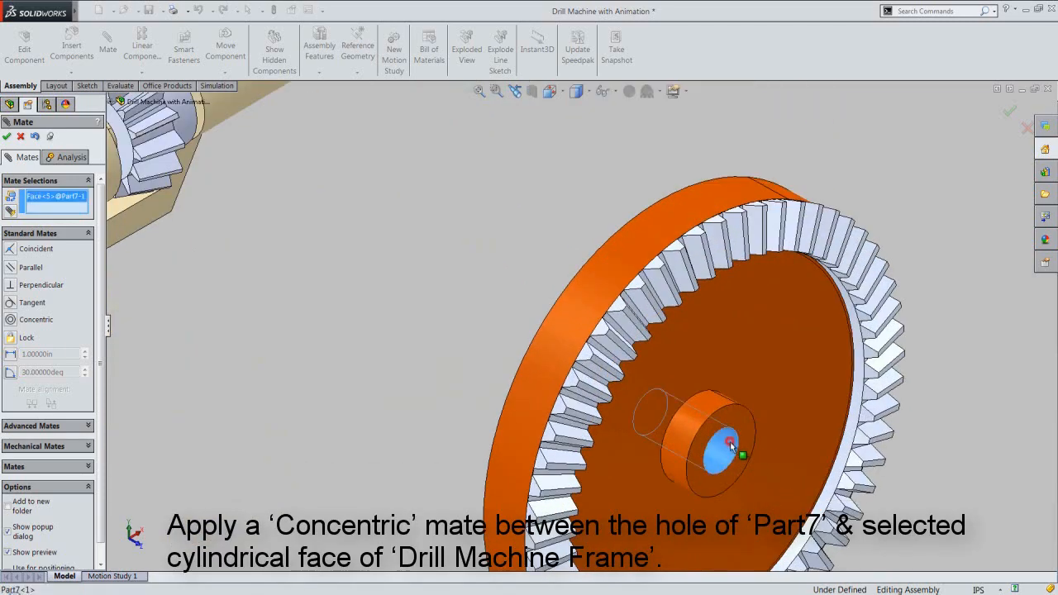
scroll(853, 468, up, 5)
scroll(331, 278, down, 4)
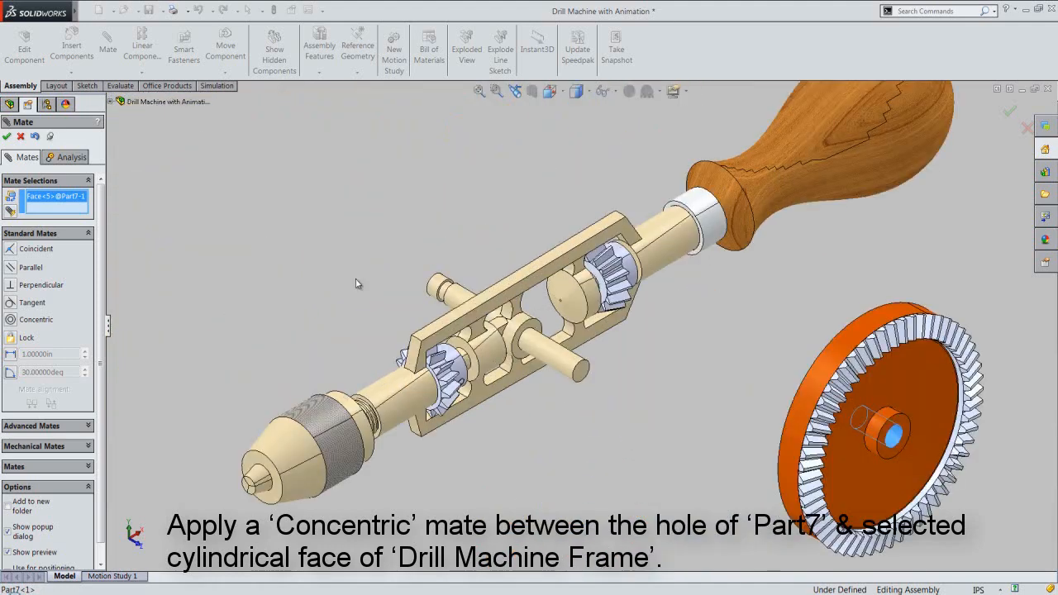
click(539, 308)
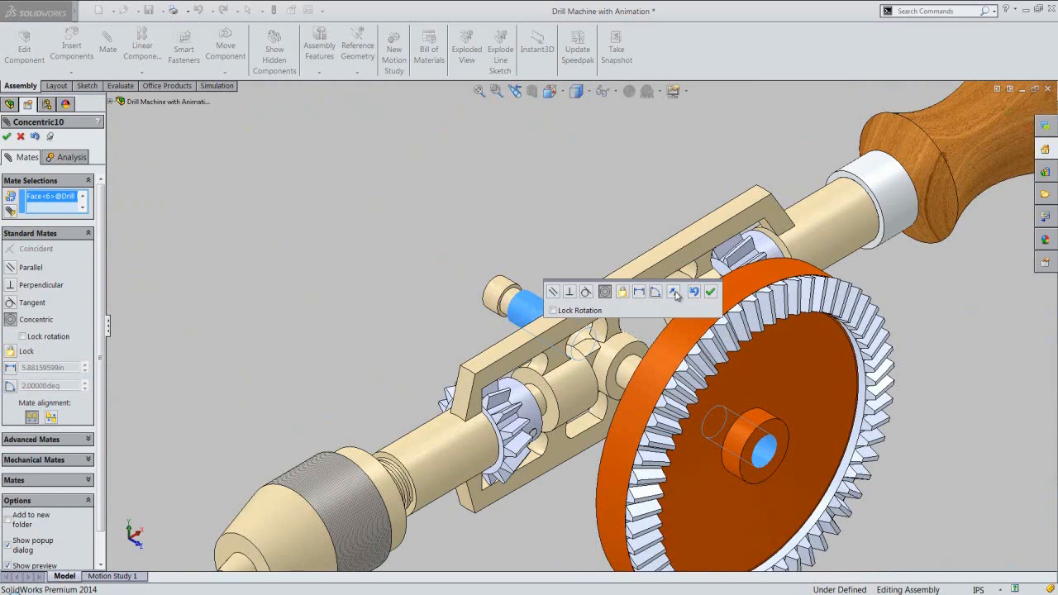
click(710, 291)
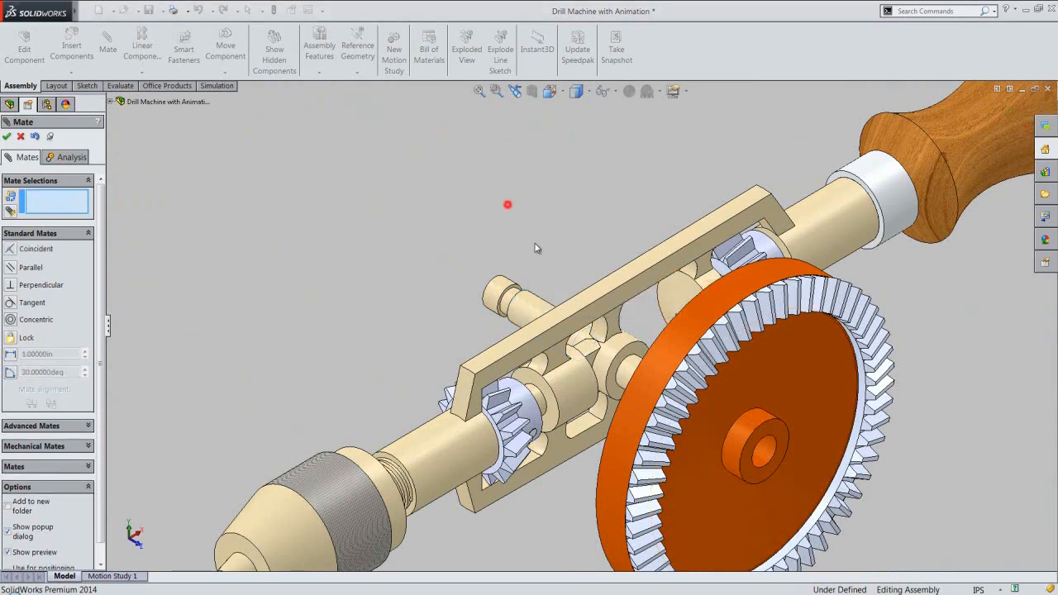
click(7, 136)
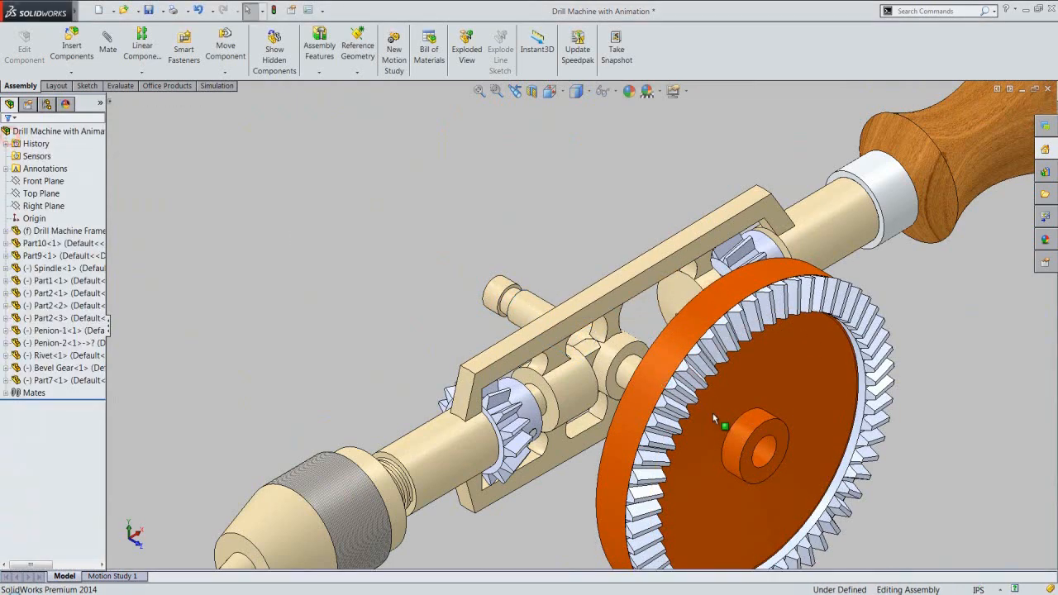
- Slide Part7 with the Bevel Gear along the cross shaft to the far side of the frame and save the assembly
drag(720, 422, 356, 235)
click(480, 91)
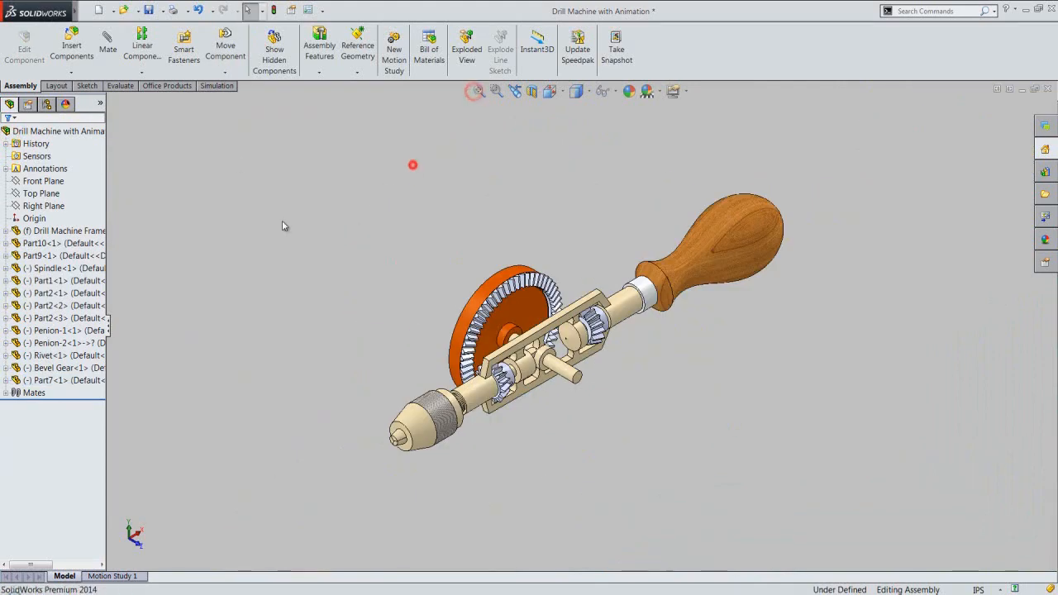
click(150, 10)
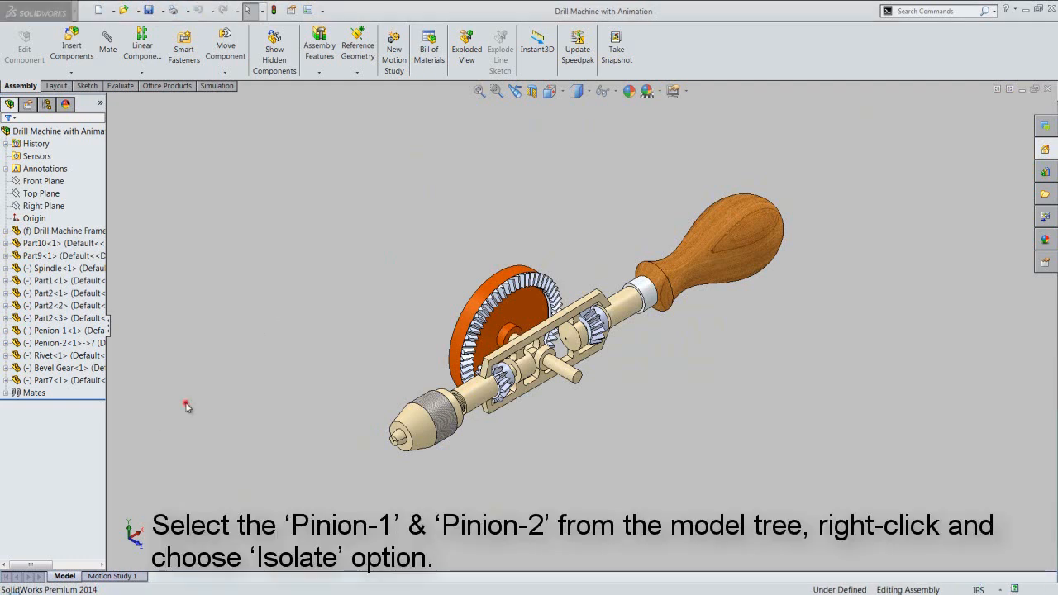
- Isolate the Penion-1 and Penion-2 components so only the two pinions are displayed
click(68, 331)
ctrl+click(61, 343)
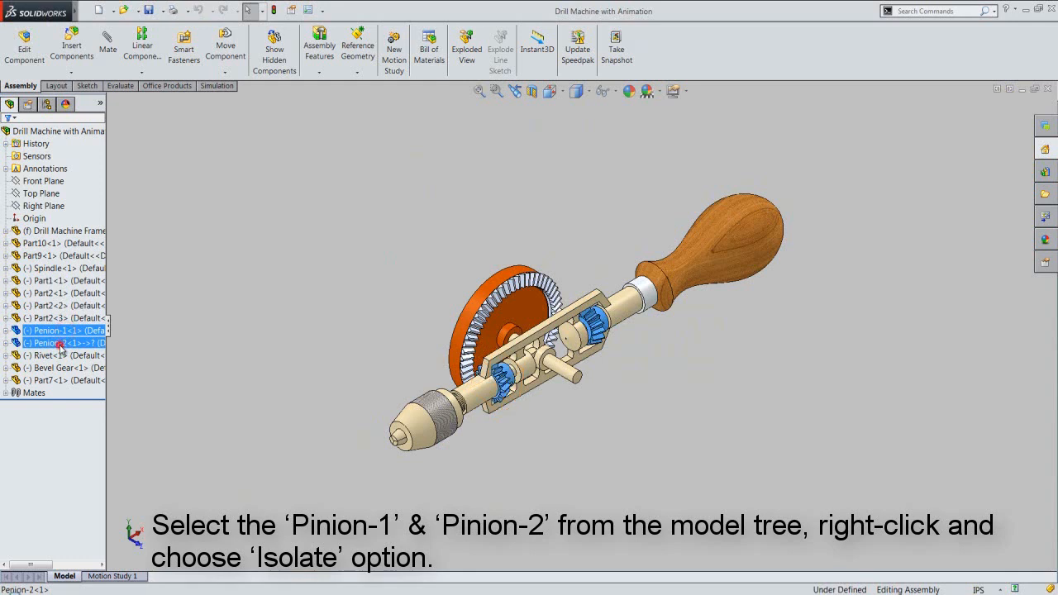
right_click(62, 334)
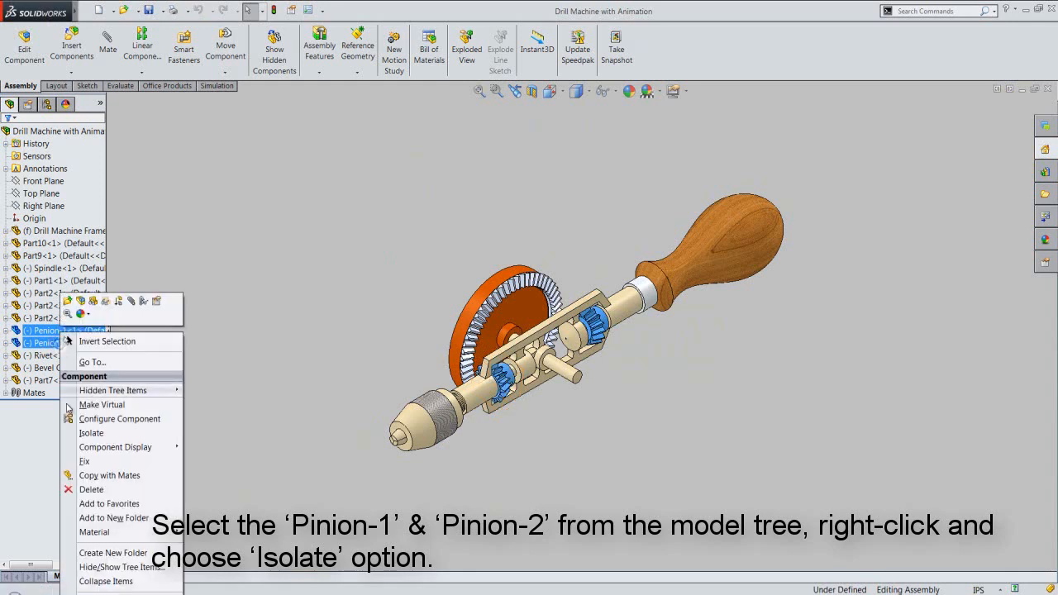
click(86, 433)
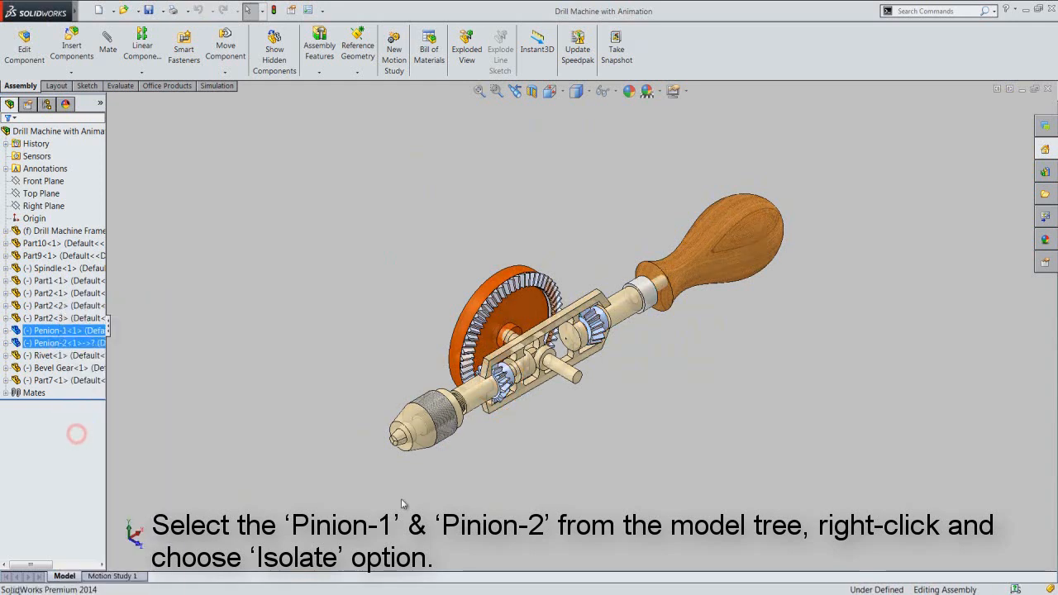
scroll(534, 367, down, 5)
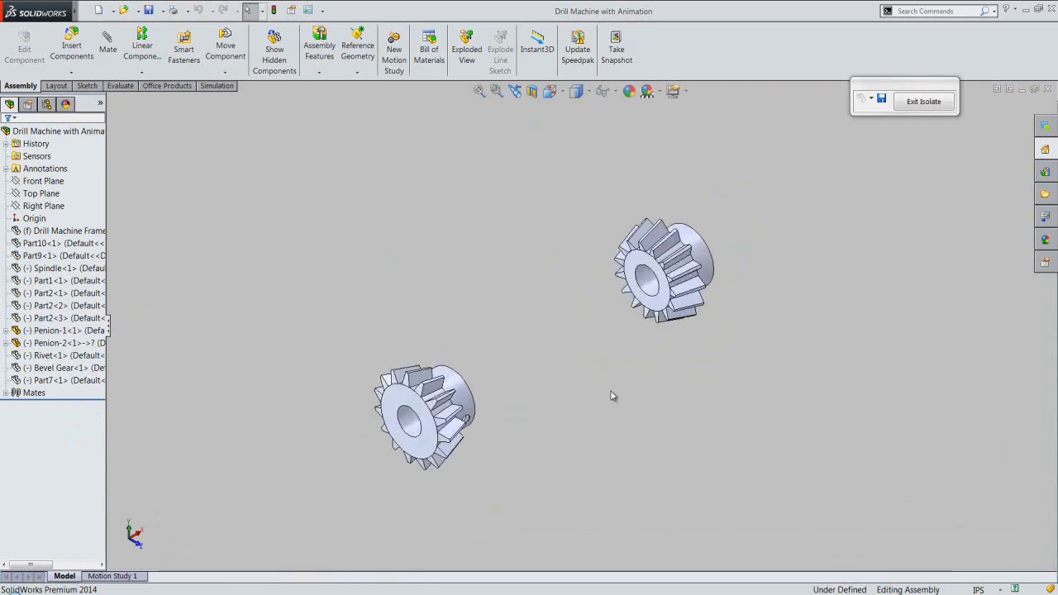
- Turn on the display of Points for the isolated pinions
mouse_move(80, 15)
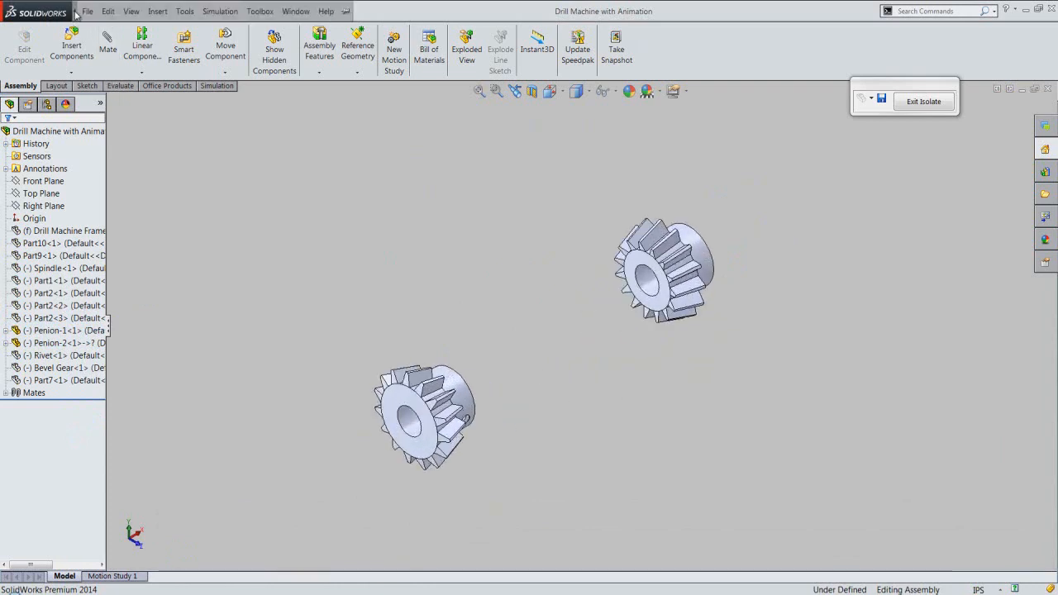
click(130, 11)
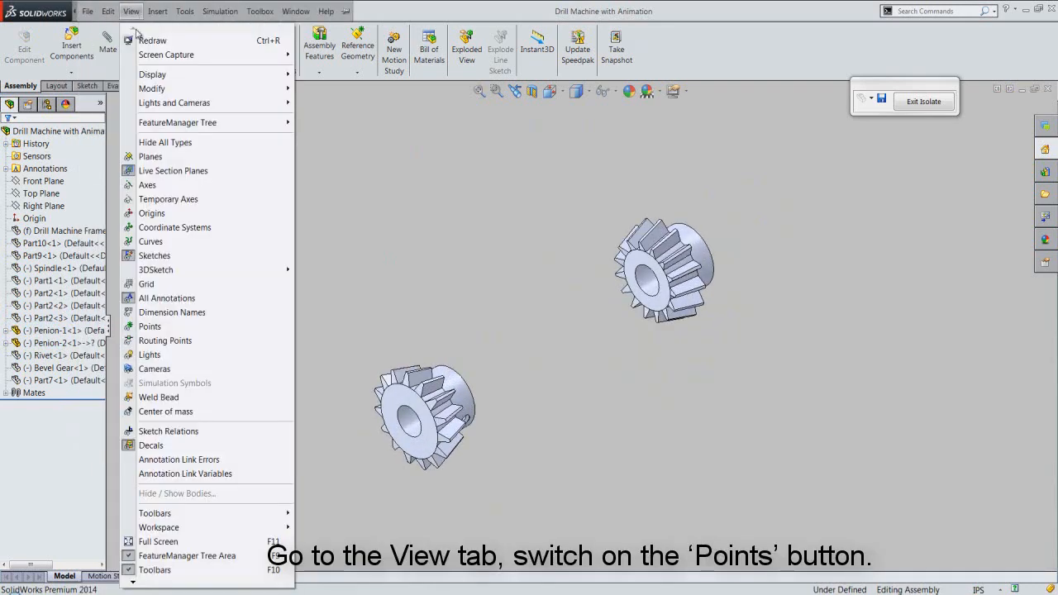
click(152, 327)
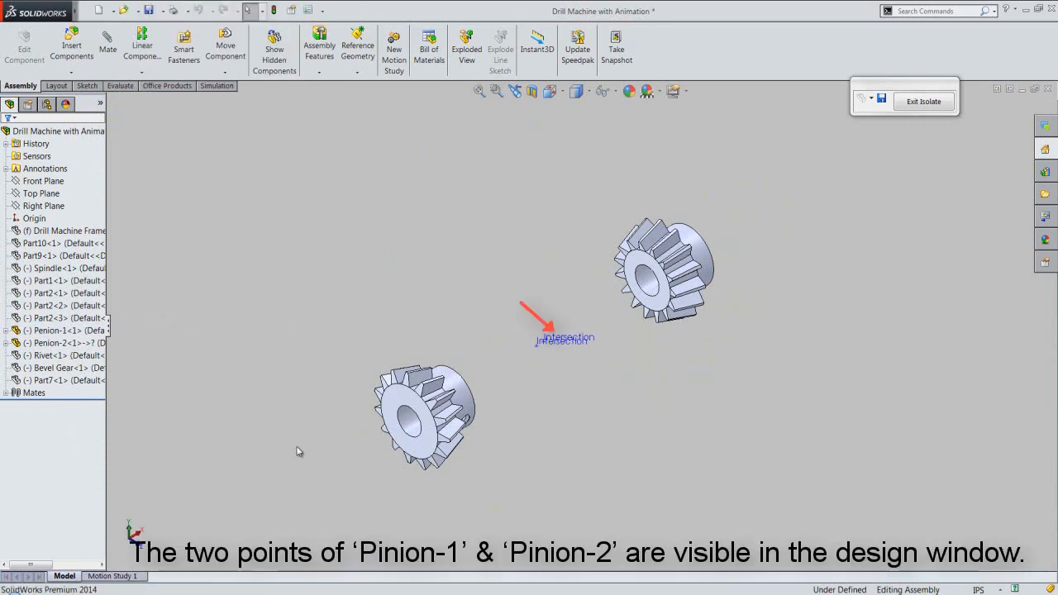
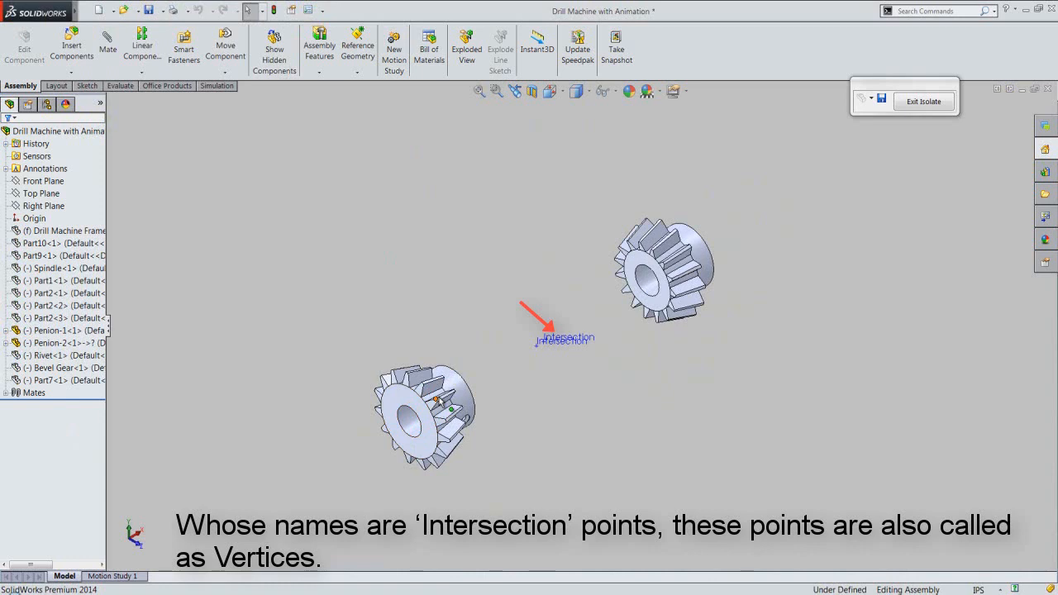
- Slide Penion-1 along its axis away from Penion-2 to separate their Intersection points
click(470, 398)
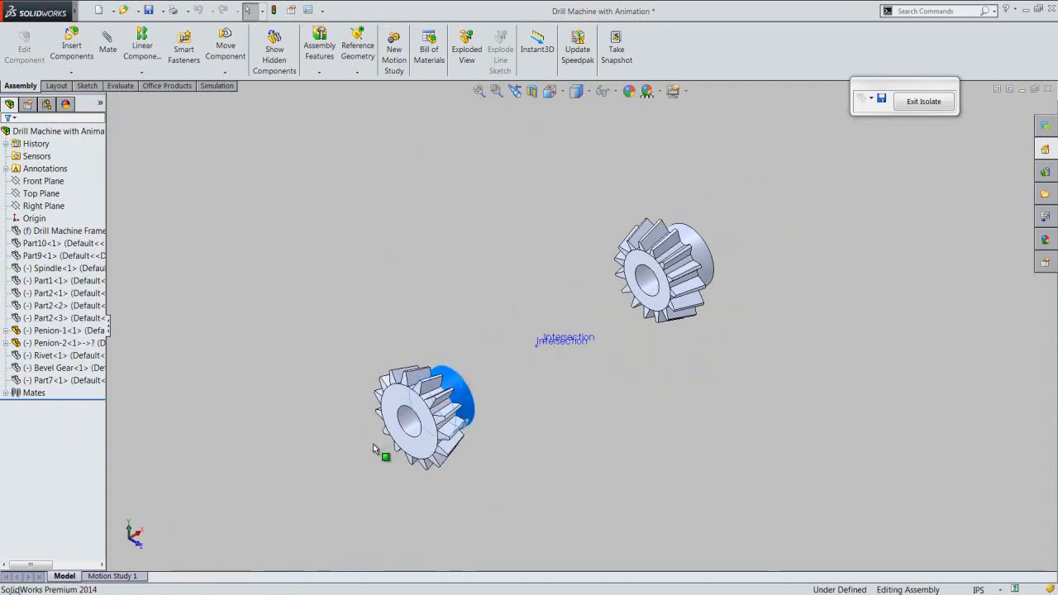
drag(374, 449, 372, 447)
click(365, 381)
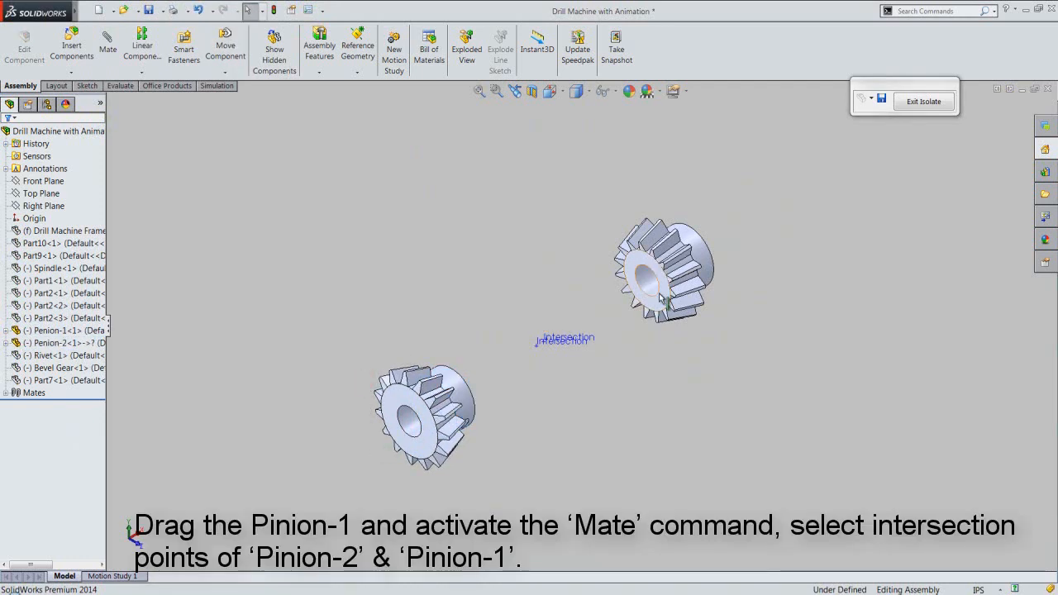
drag(704, 266, 787, 226)
click(767, 336)
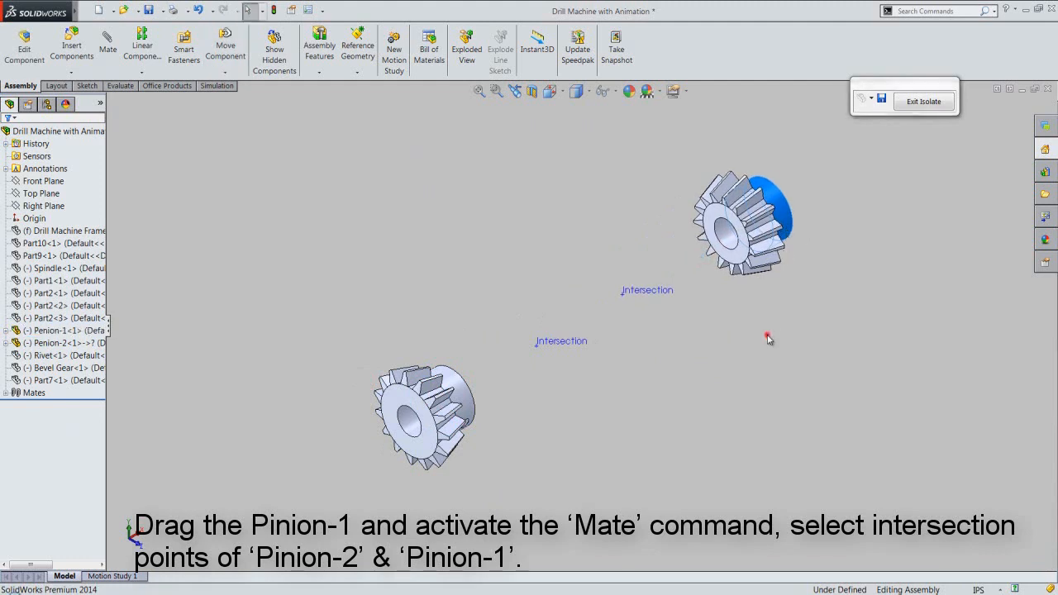
- Add a Coincident mate between the Intersection points of Penion-2 and Penion-1, finish mating and exit Isolate
right_click(300, 172)
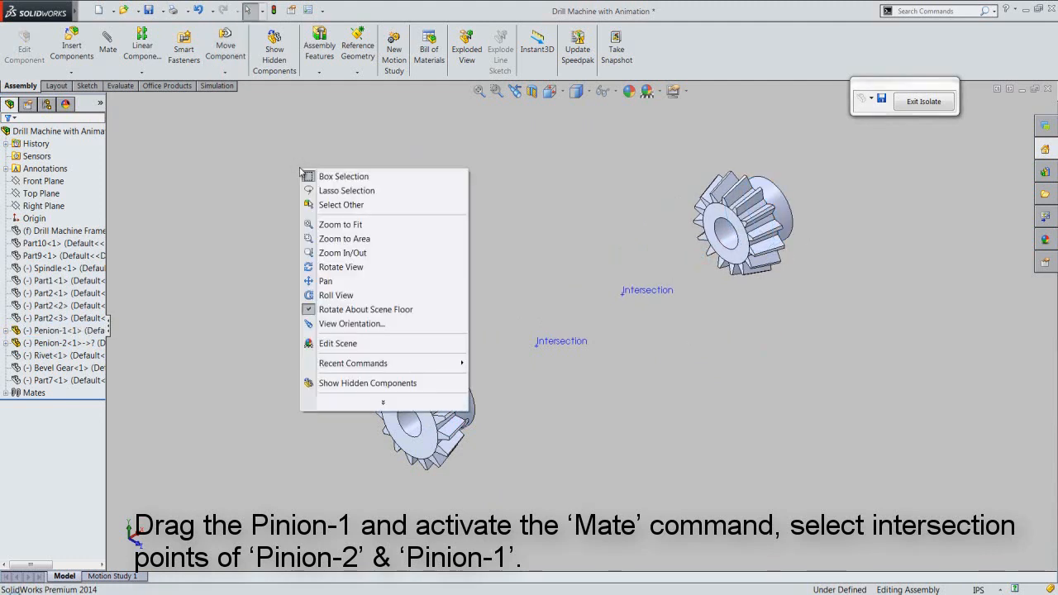
mouse_move(447, 368)
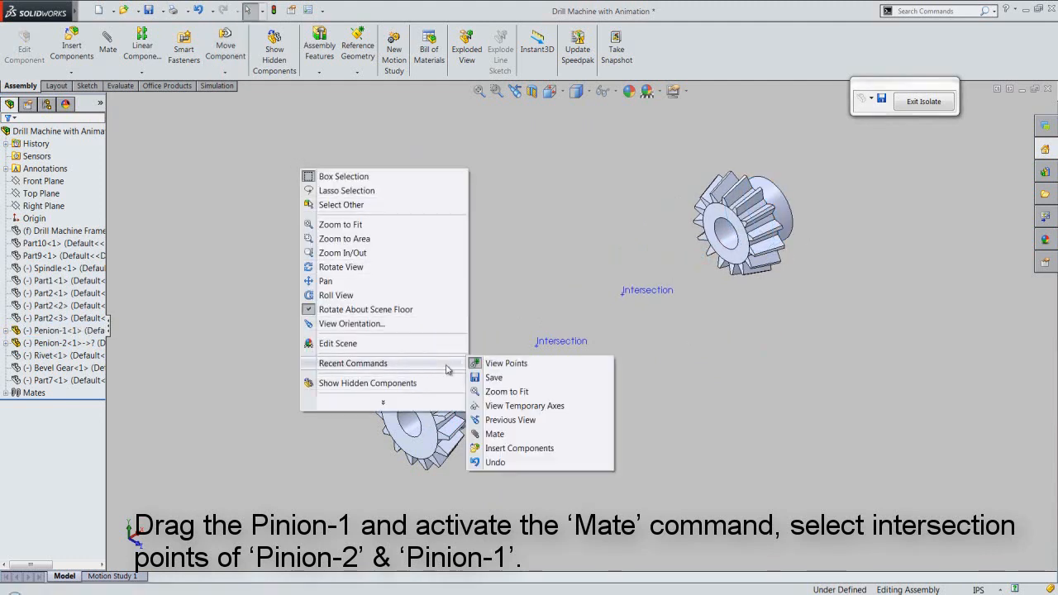
click(496, 433)
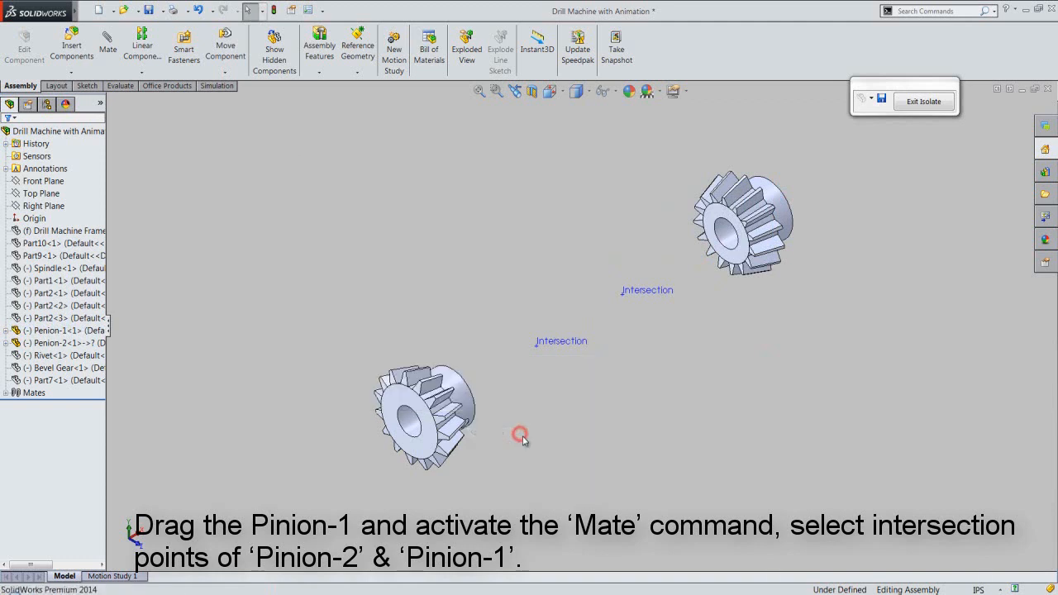
click(536, 344)
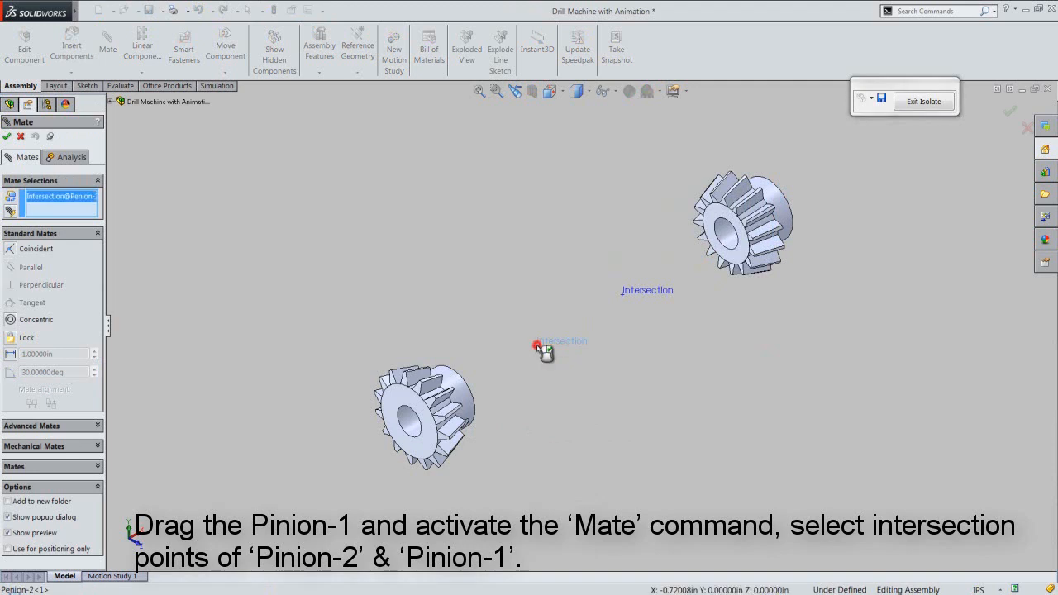
click(624, 295)
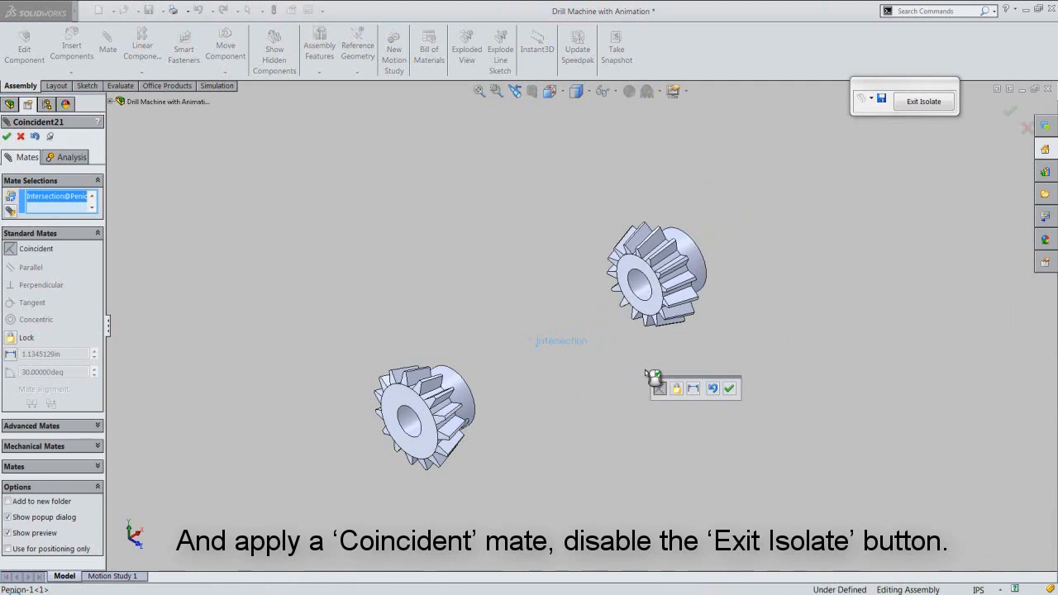
click(729, 388)
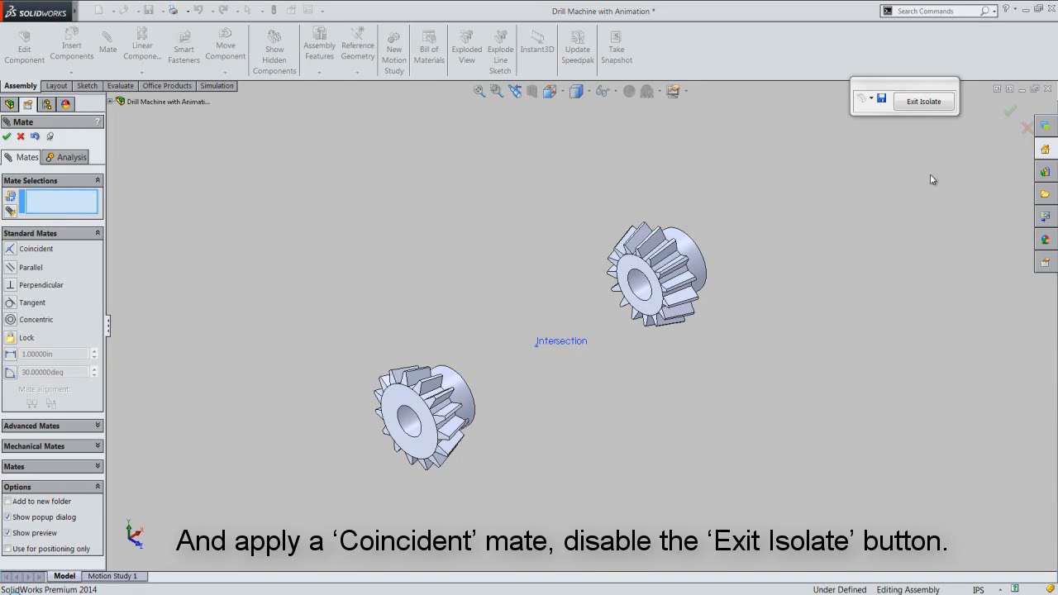
click(1009, 114)
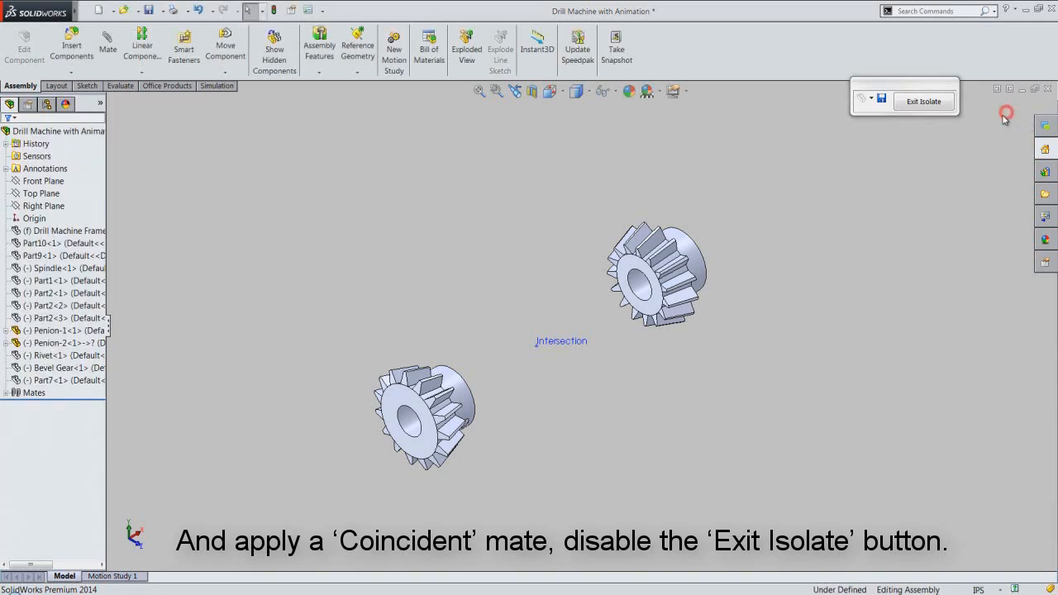
click(924, 101)
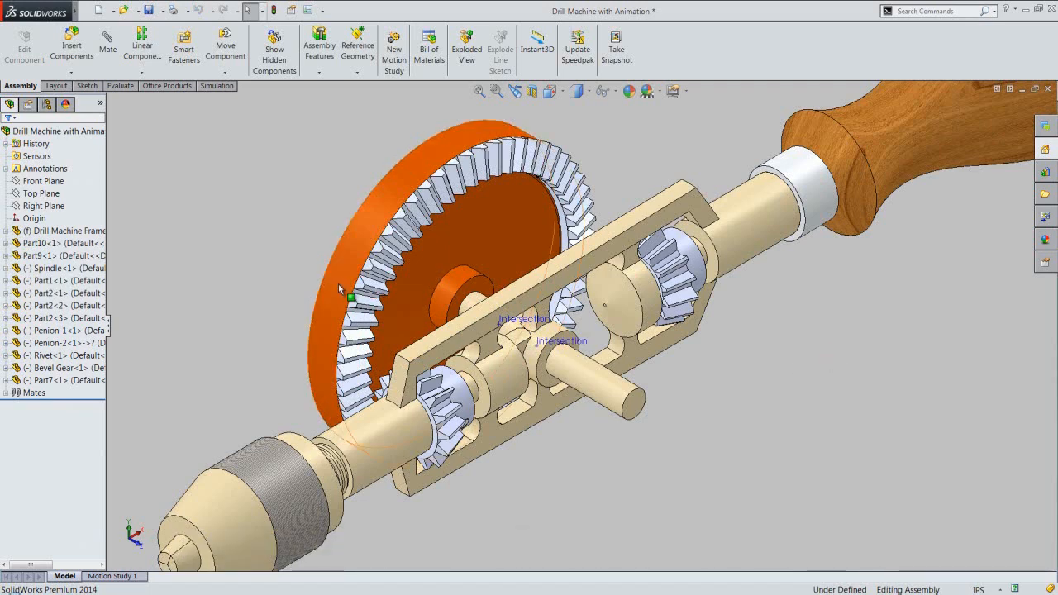
- Slide Part7 with the Bevel Gear off the cross shaft, away from the frame, and turn on the display of Temporary Axes
drag(405, 291, 278, 265)
click(586, 504)
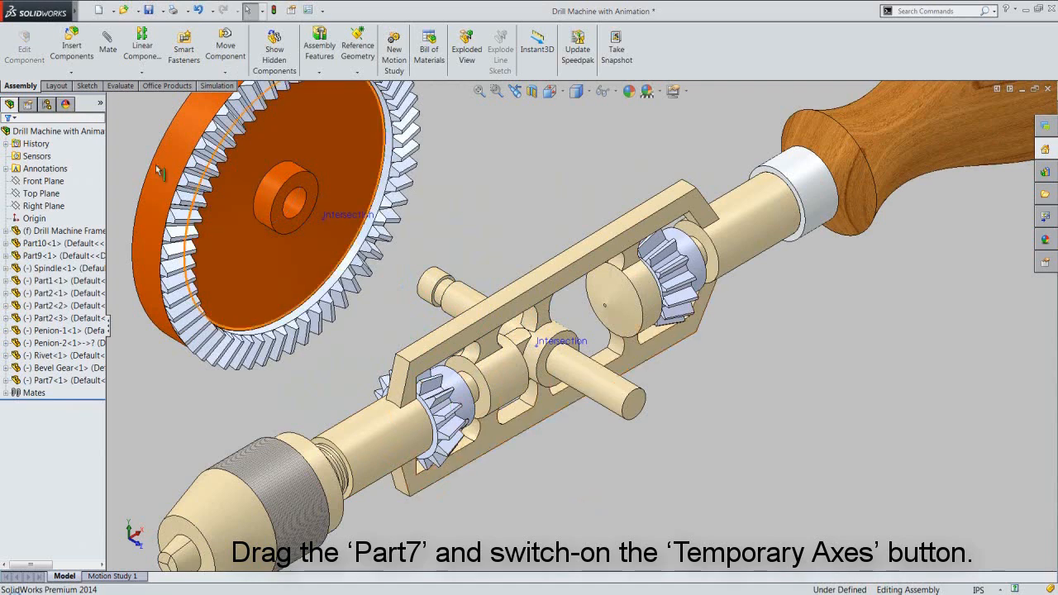
mouse_move(81, 17)
click(129, 11)
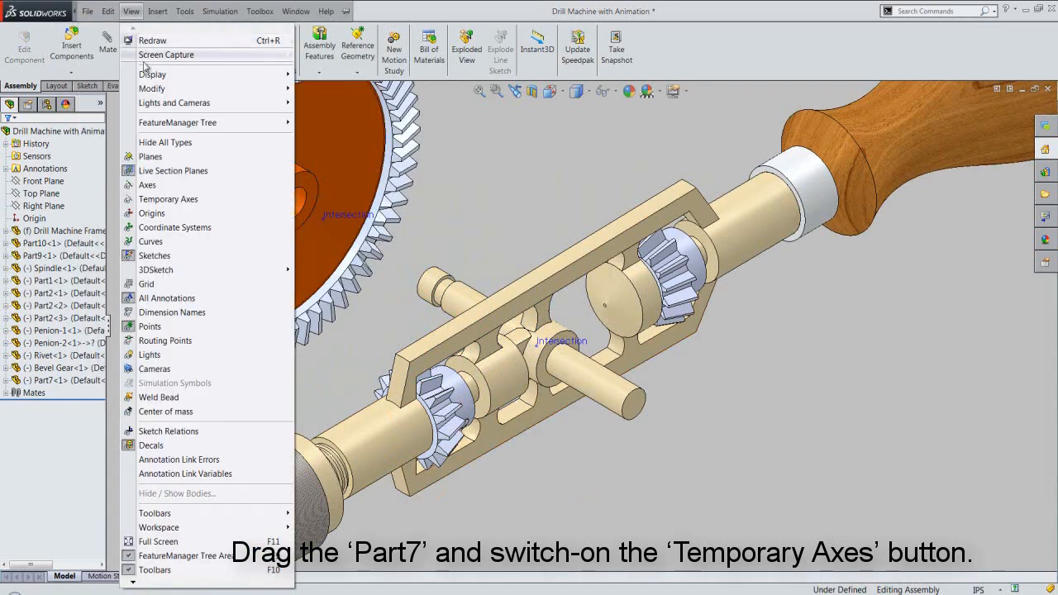
click(164, 201)
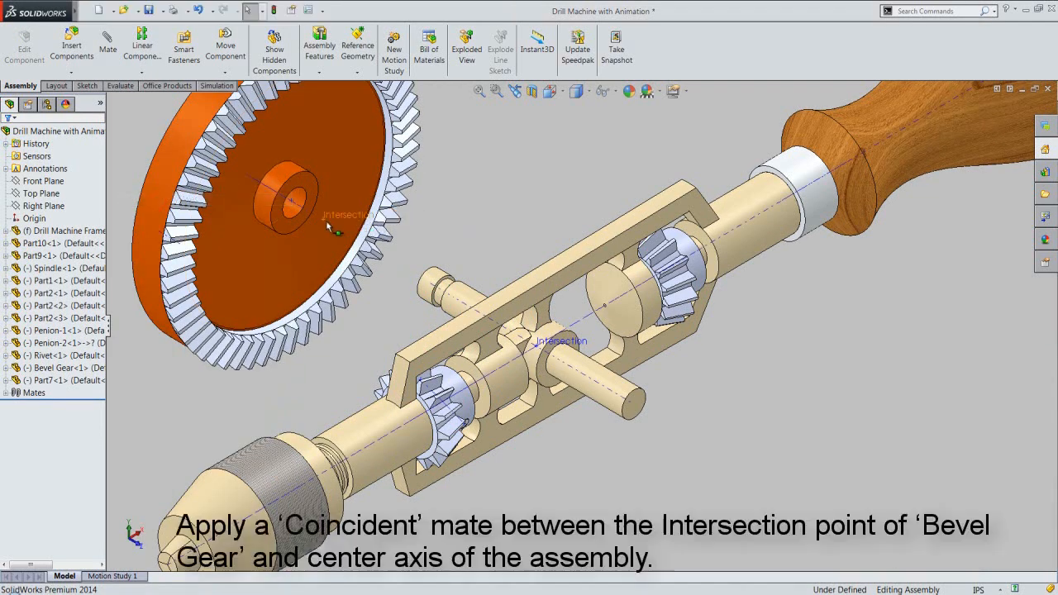
- Add a Coincident mate between the Bevel Gear's Intersection point and the Drill Machine Frame's central longitudinal axis, and save the assembly
click(107, 43)
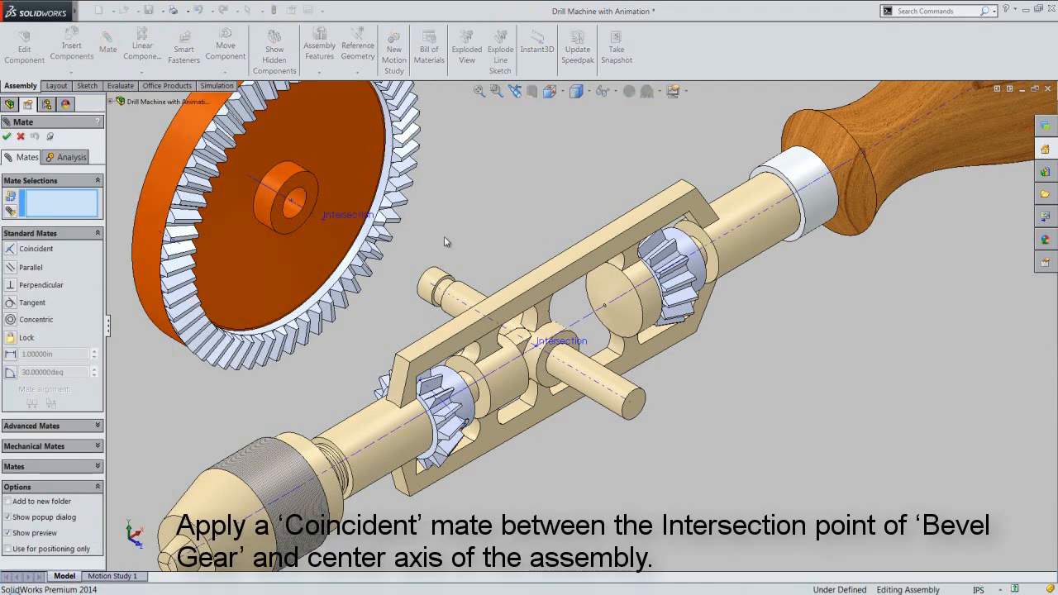
click(324, 218)
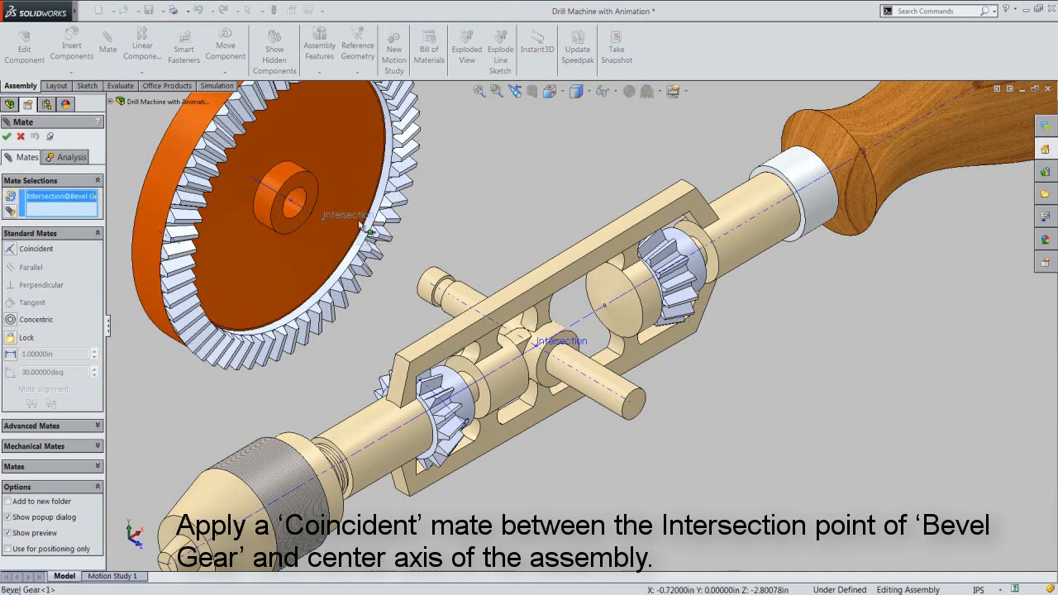
click(583, 320)
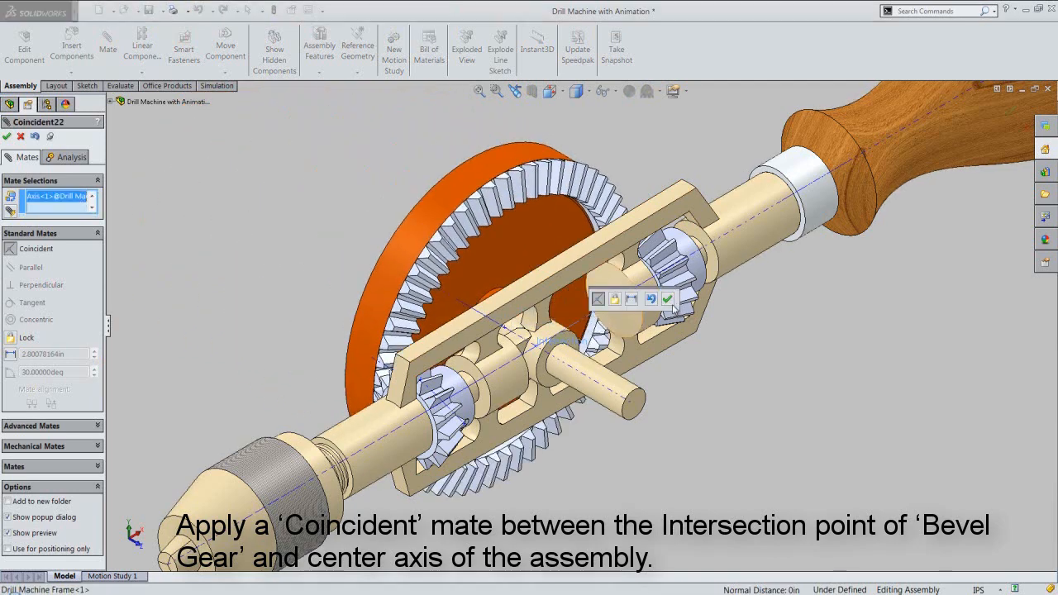
click(672, 302)
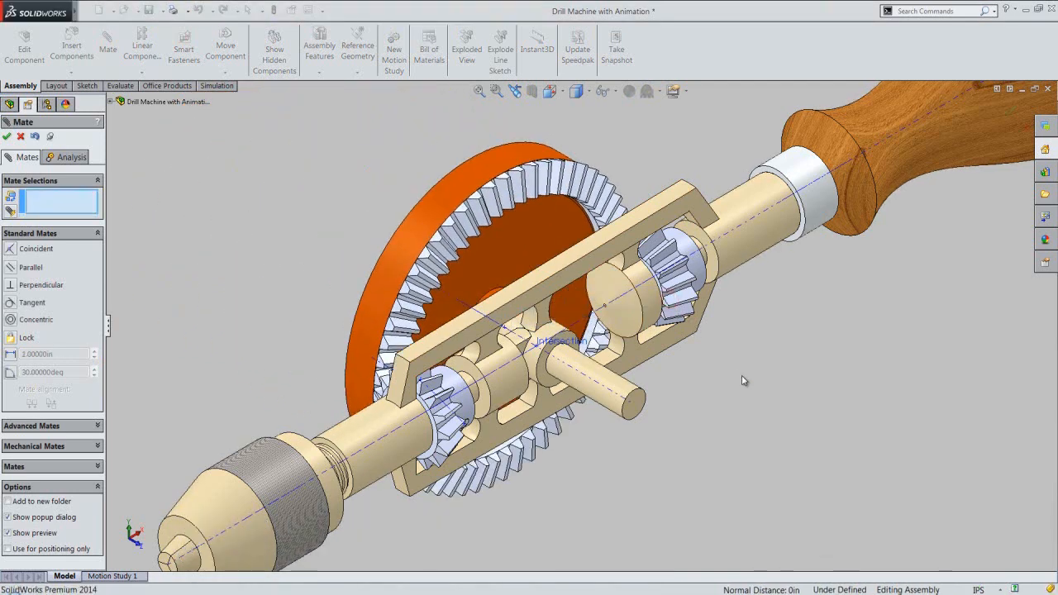
click(6, 136)
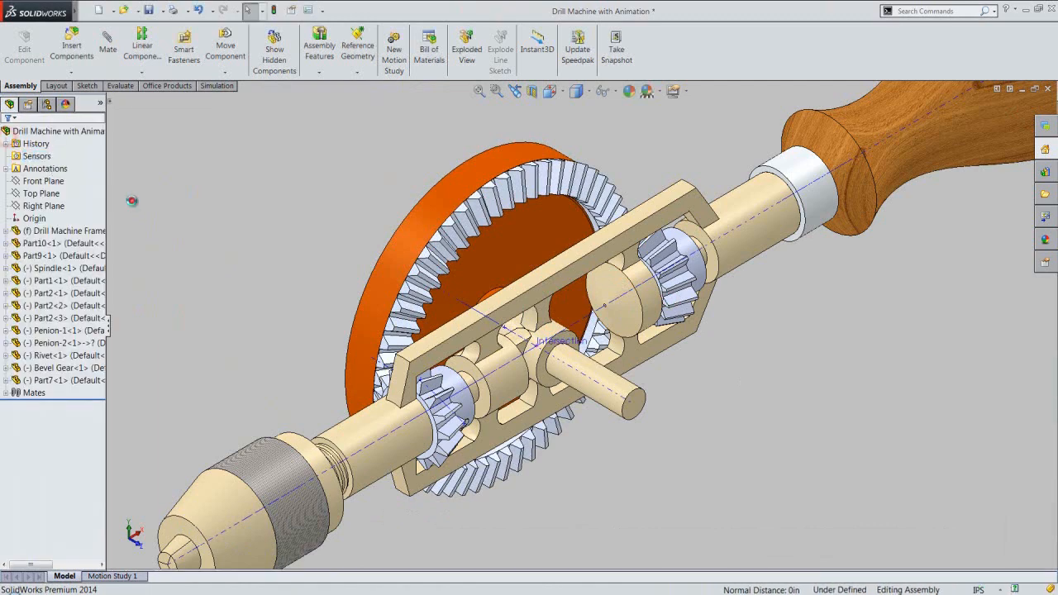
click(133, 200)
click(147, 10)
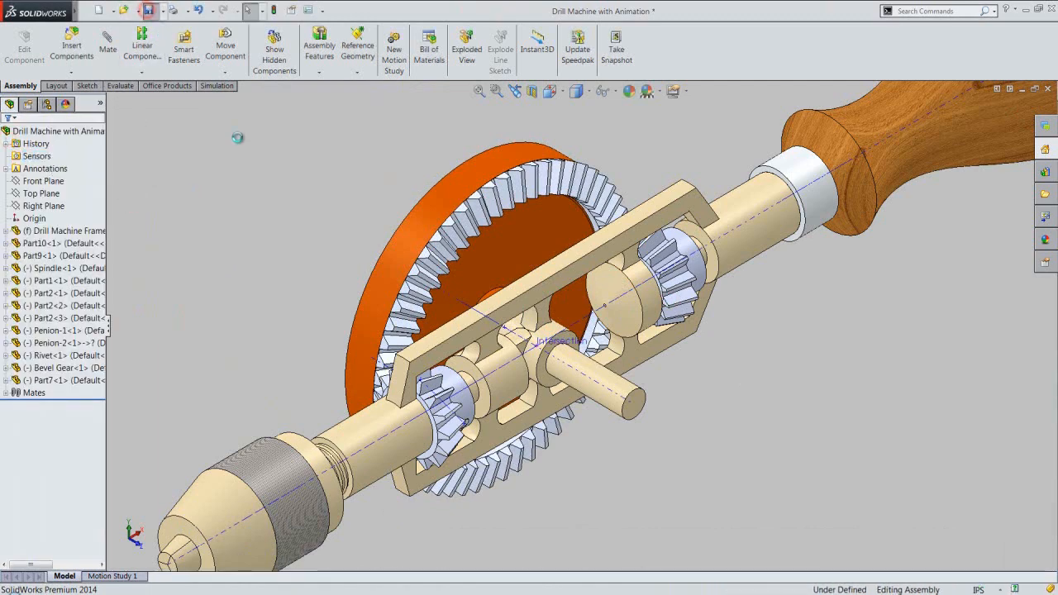
click(478, 91)
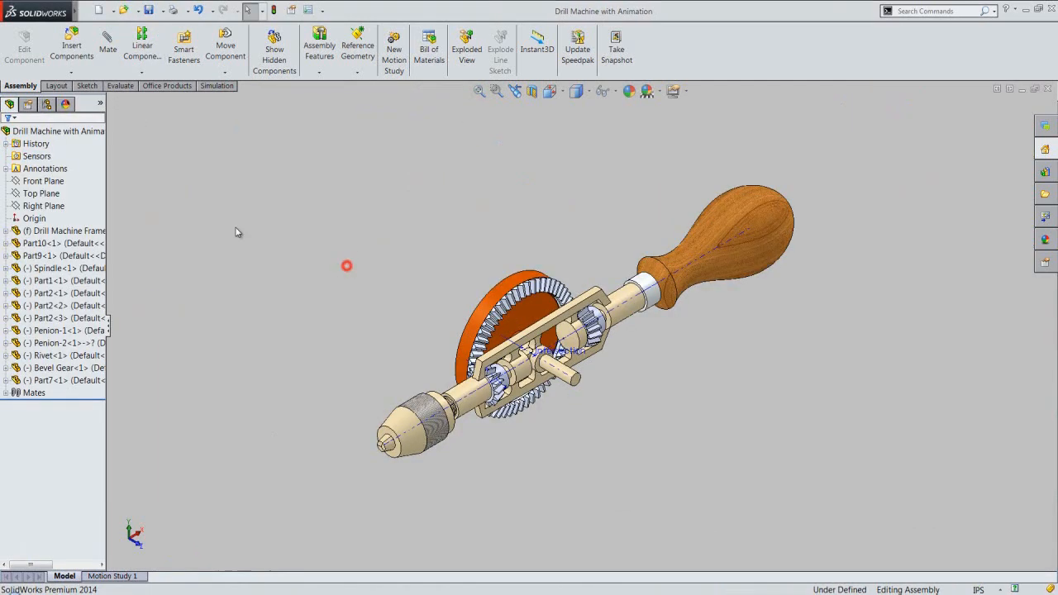
- Turn off the display of Points and Temporary Axes and save the assembly
click(133, 12)
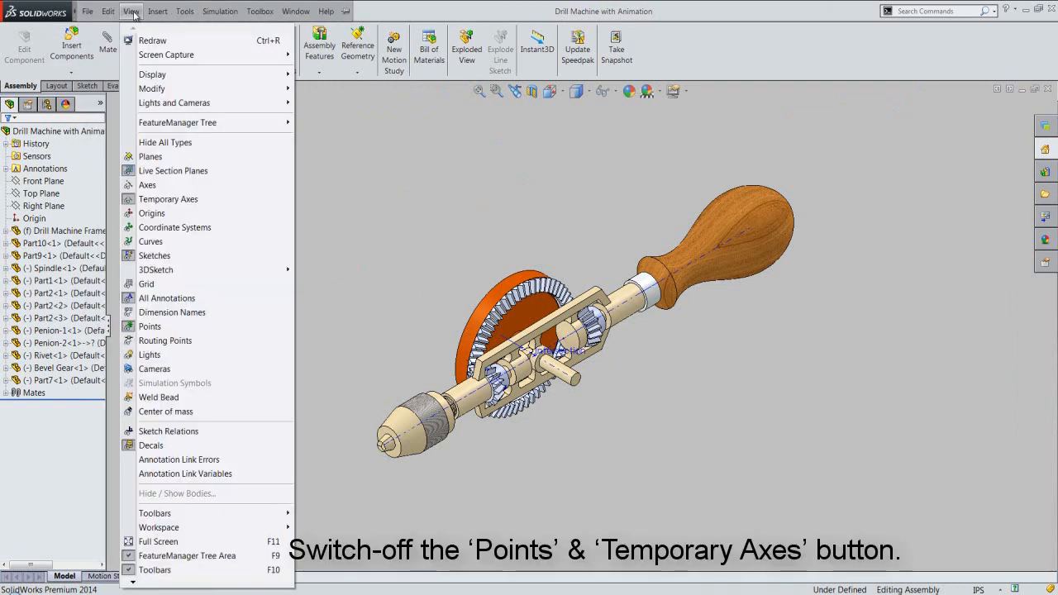
click(149, 327)
click(108, 11)
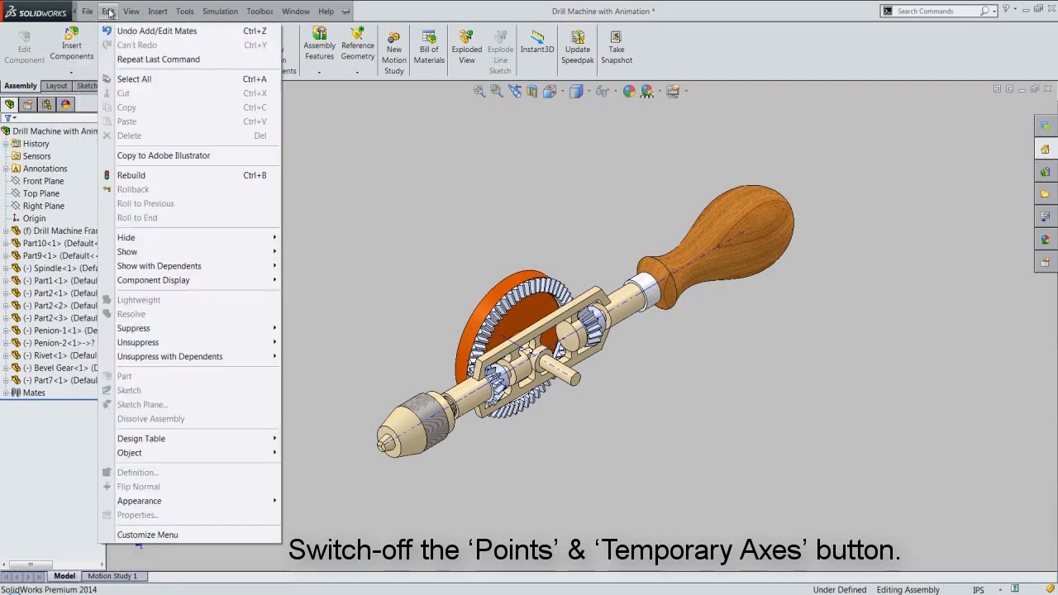
mouse_move(131, 11)
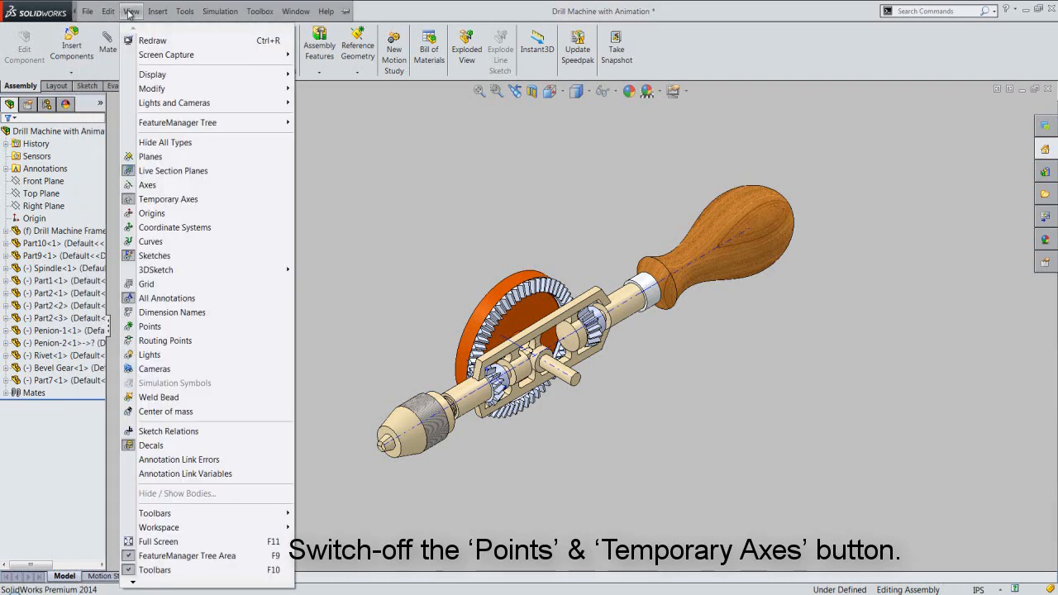
click(165, 201)
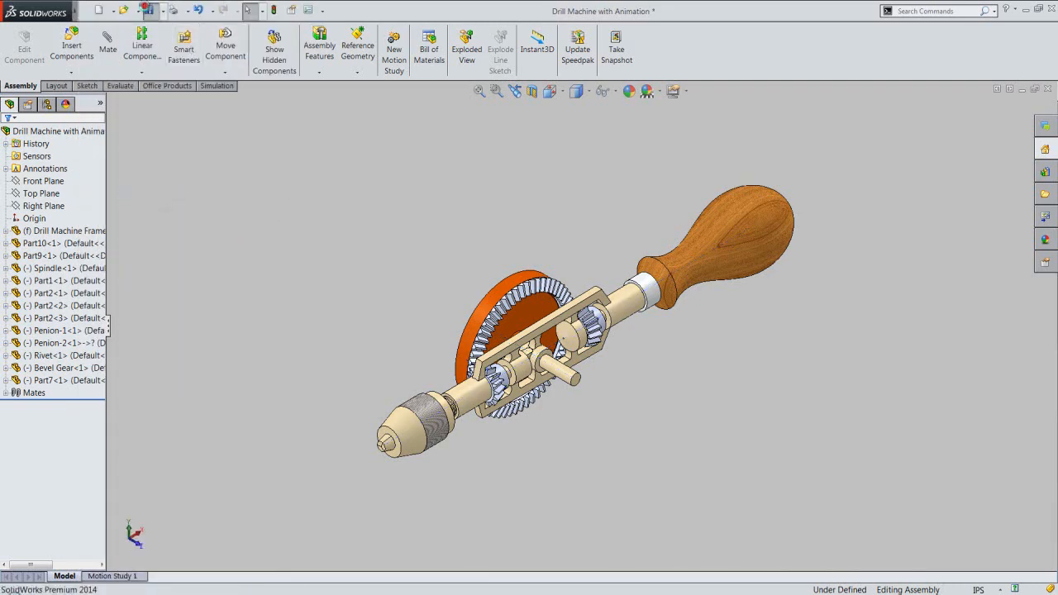
click(148, 10)
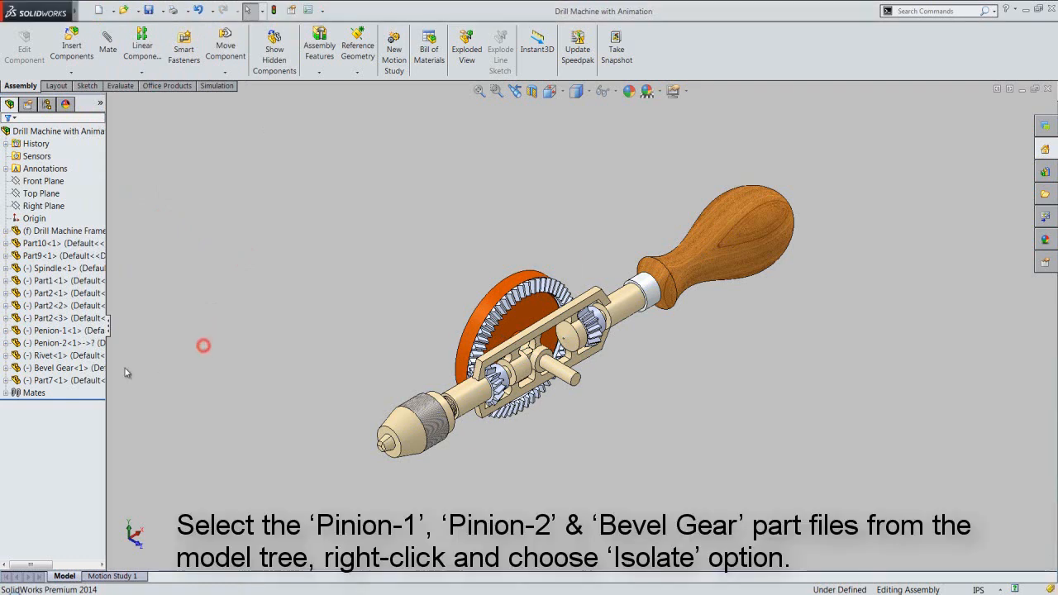
- Isolate the Bevel Gear, Penion-2 and Penion-1 components from the rest of the assembly
click(78, 367)
ctrl+click(73, 342)
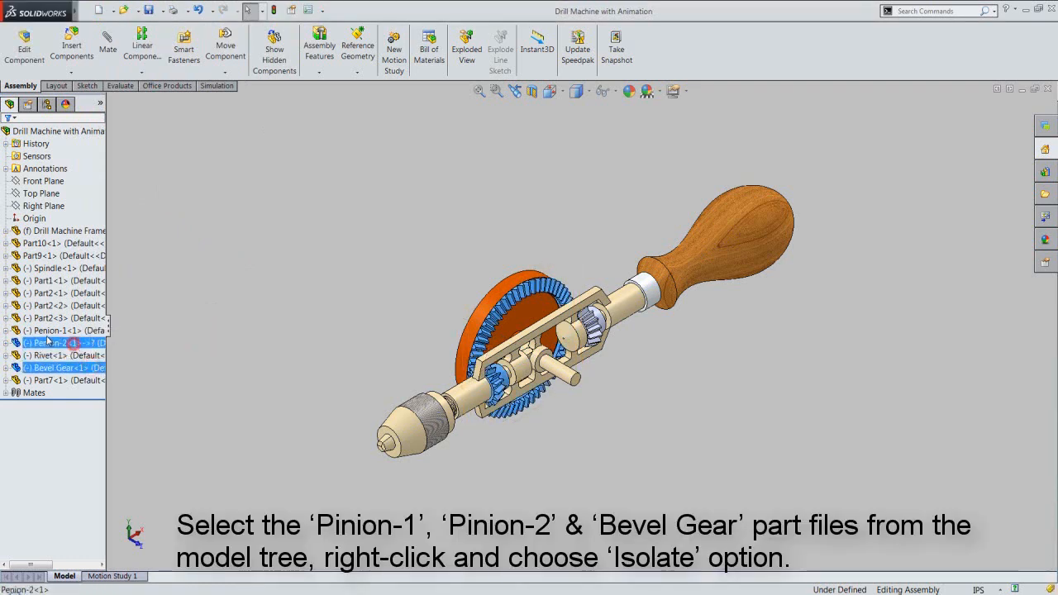
ctrl+click(46, 330)
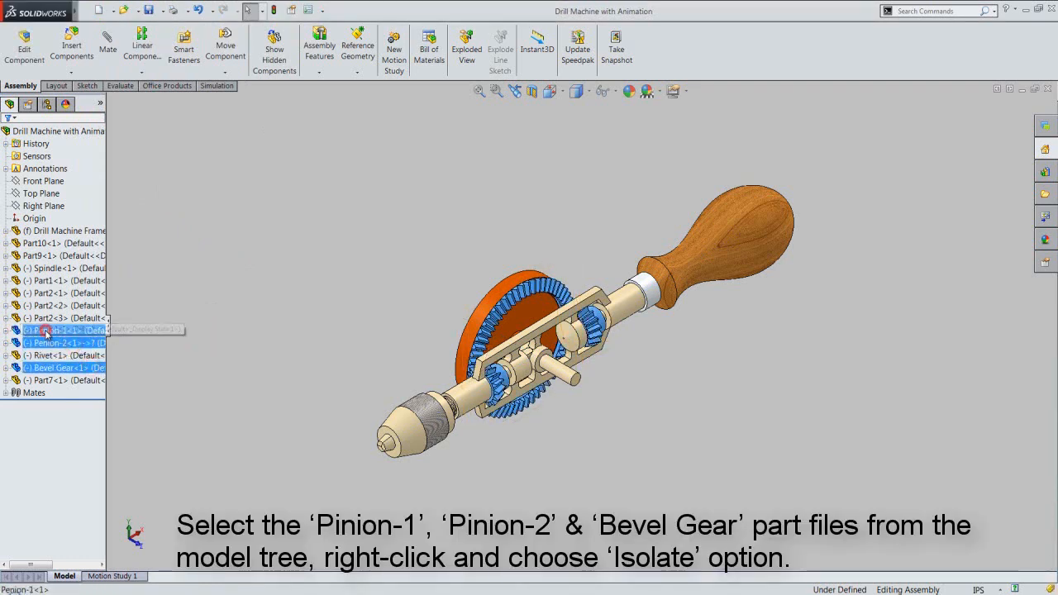
right_click(46, 331)
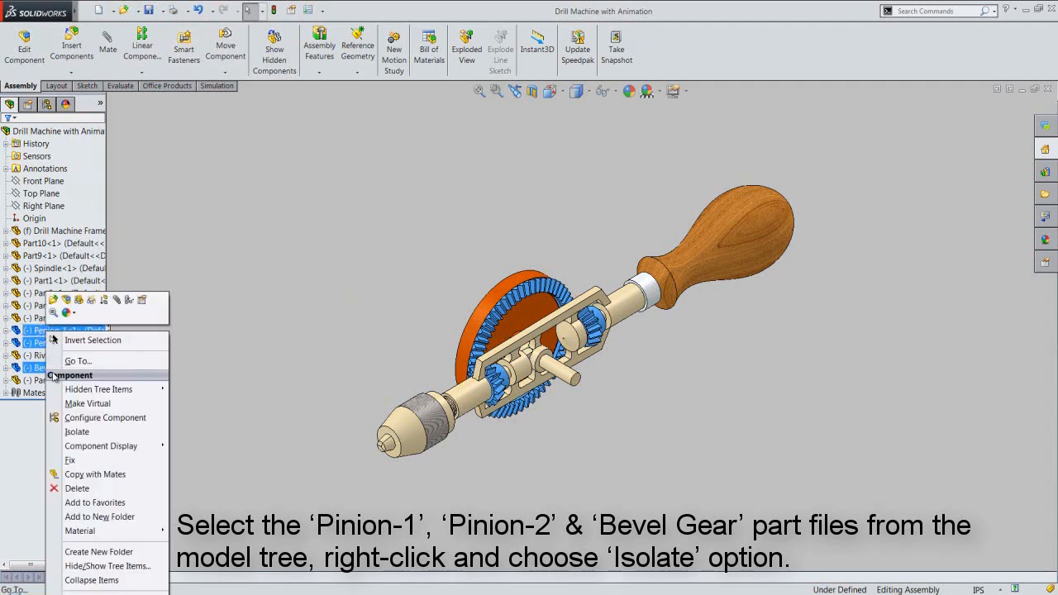
click(88, 436)
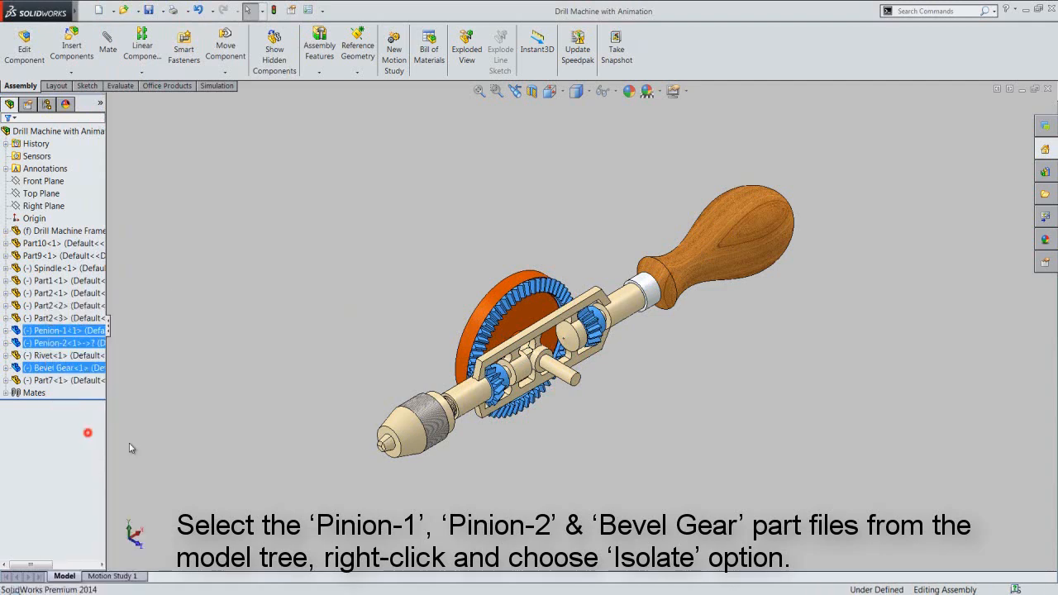
click(503, 452)
- Start a mechanical Gear mate between the cylindrical hub face of Penion-2 and the cylindrical rim face of the Bevel Gear
scroll(500, 388, down, 2)
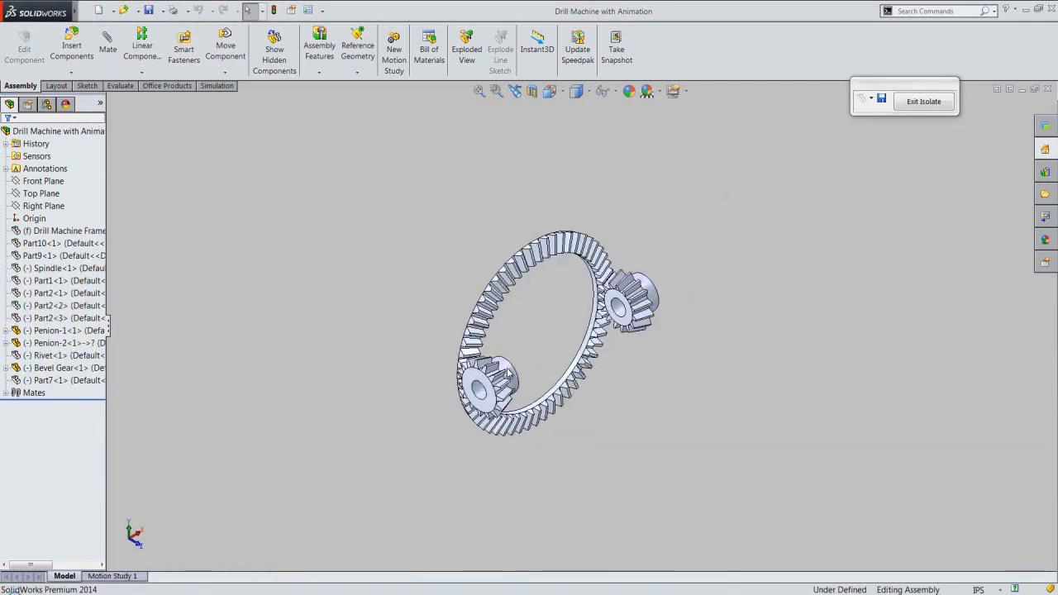
scroll(501, 353, down, 2)
scroll(535, 329, down, 2)
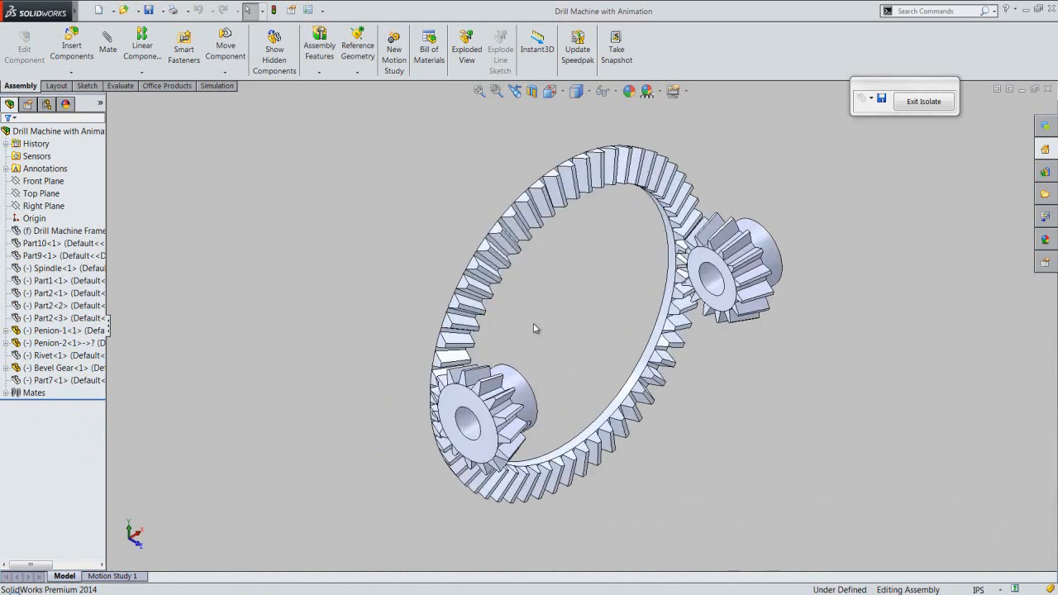
click(397, 253)
click(224, 189)
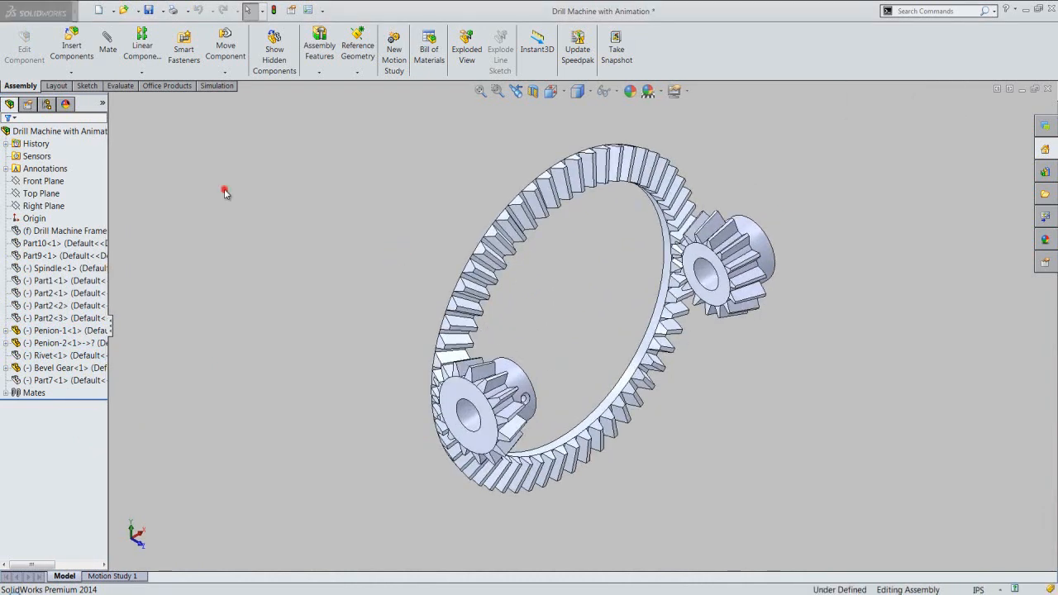
click(110, 59)
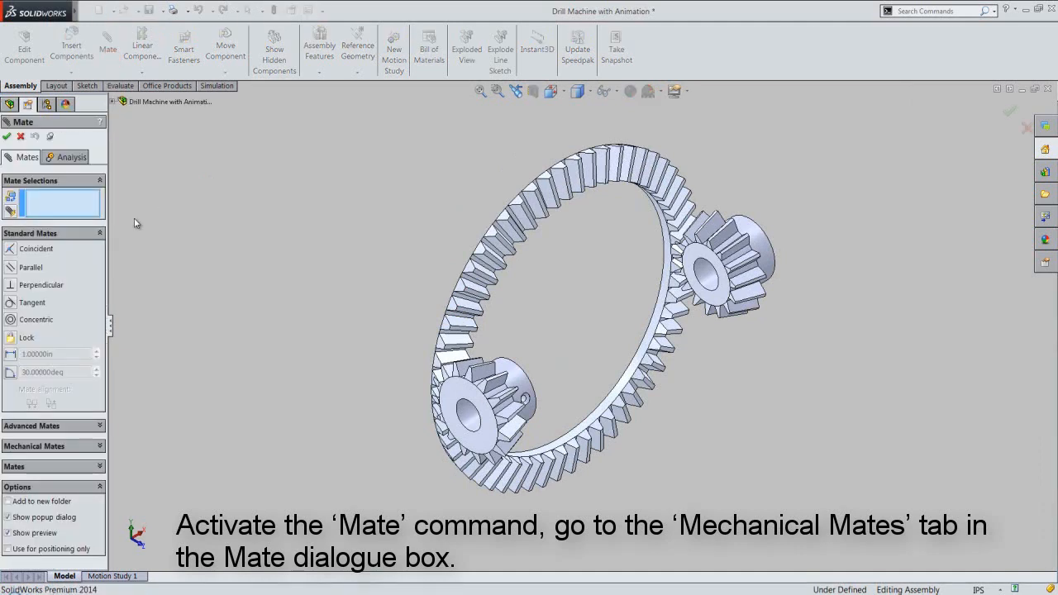
click(100, 233)
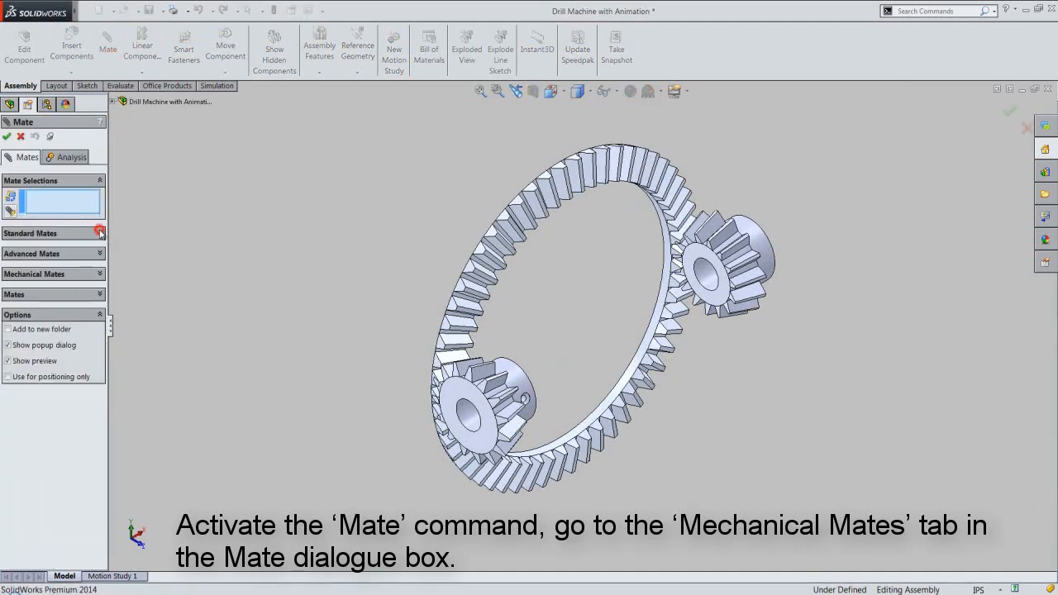
click(100, 274)
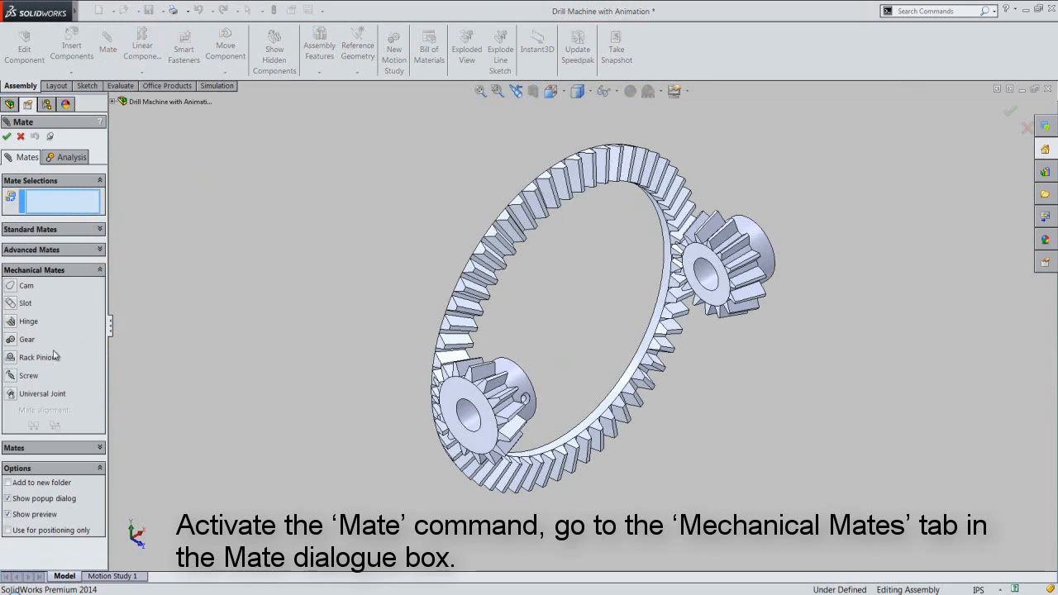
click(12, 342)
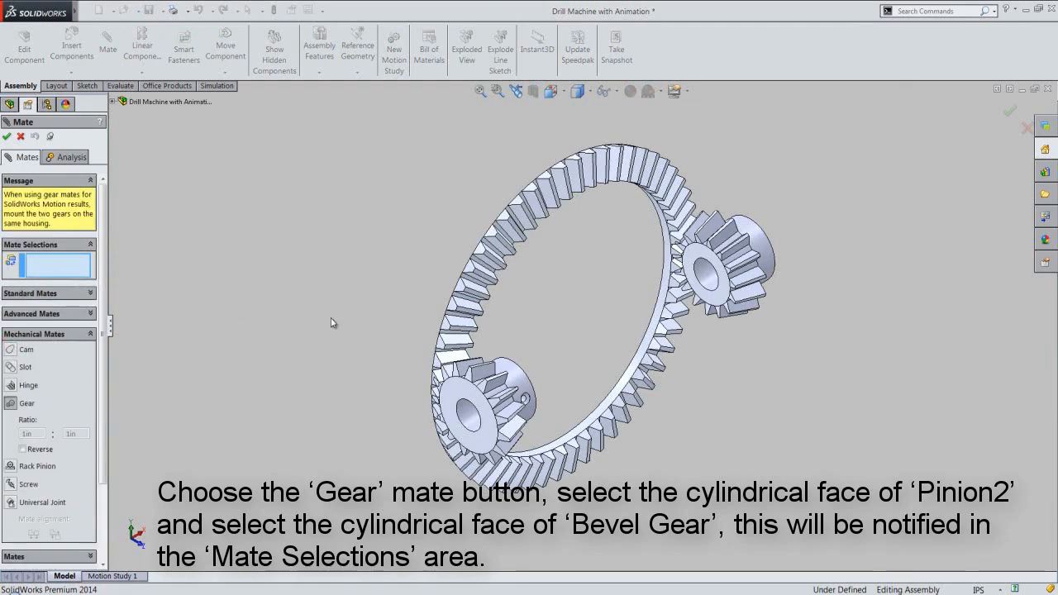
scroll(530, 380, down, 5)
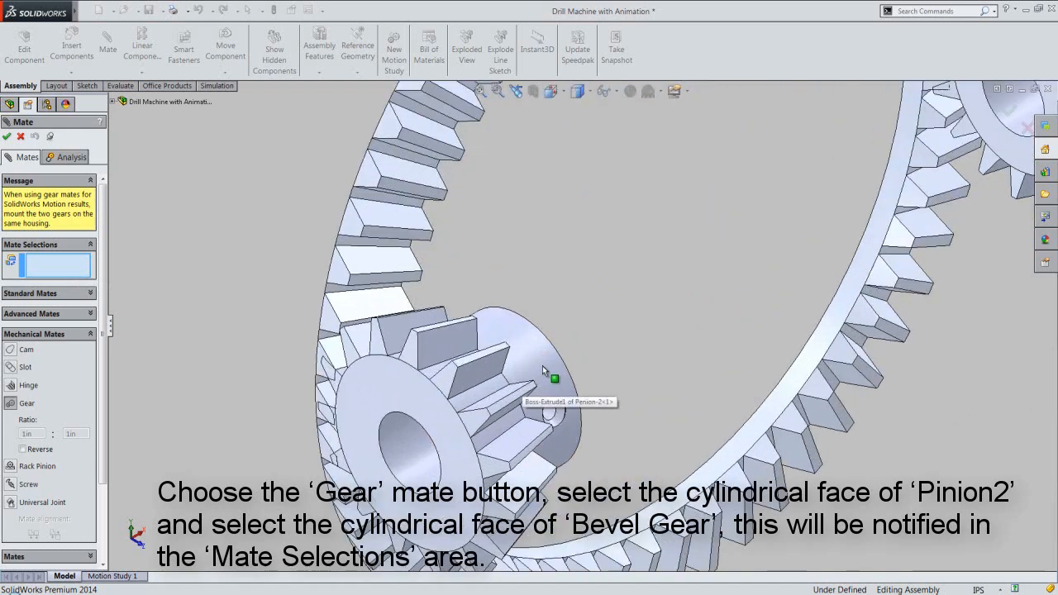
click(543, 365)
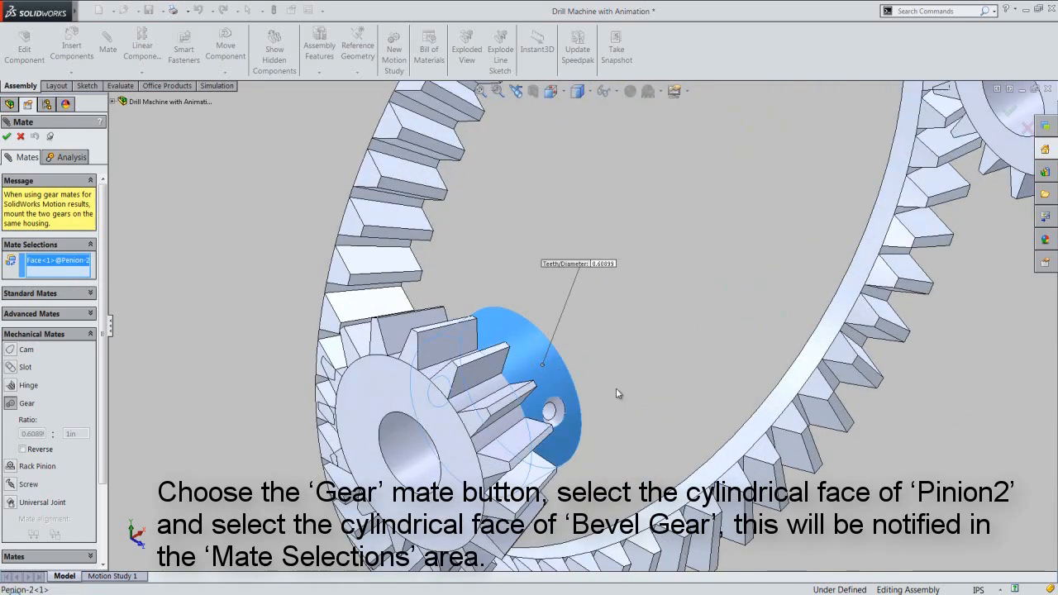
click(727, 460)
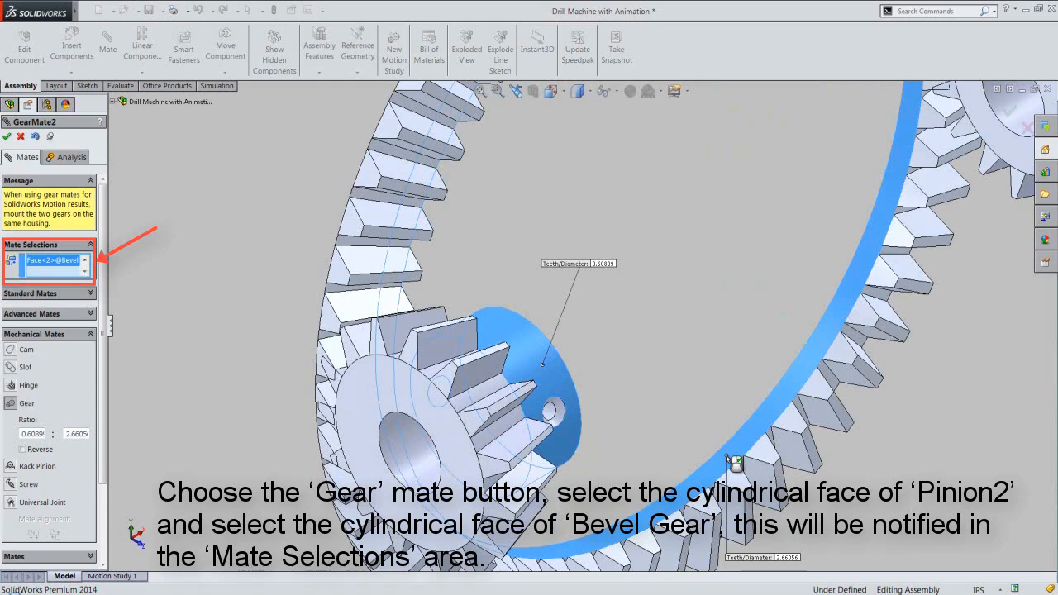
- Set the Penion-2 to Bevel Gear mate ratio to 15 in : 56 in and accept the mate
double_click(25, 433)
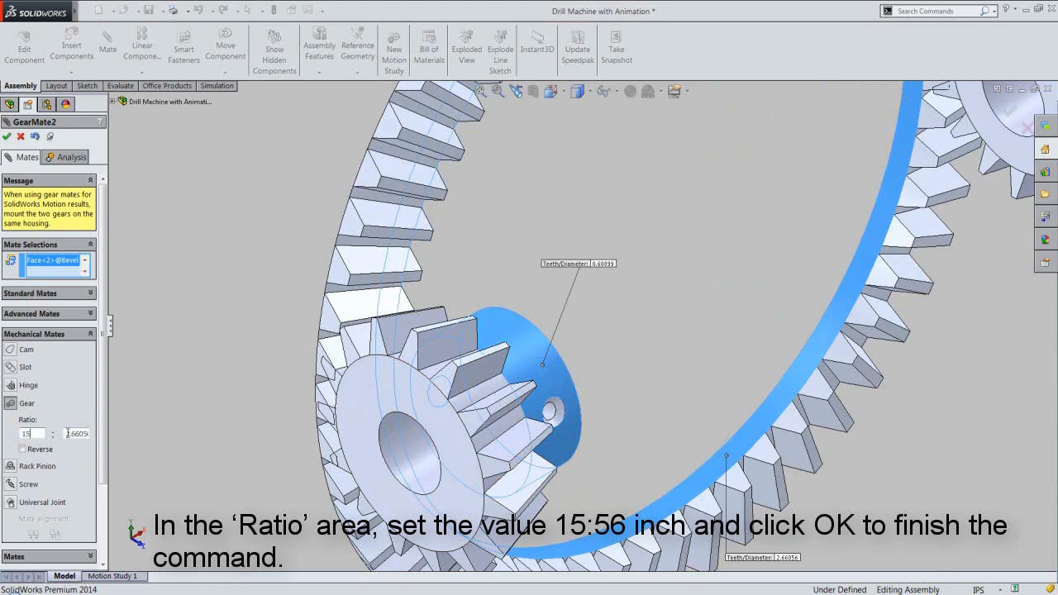
double_click(67, 433)
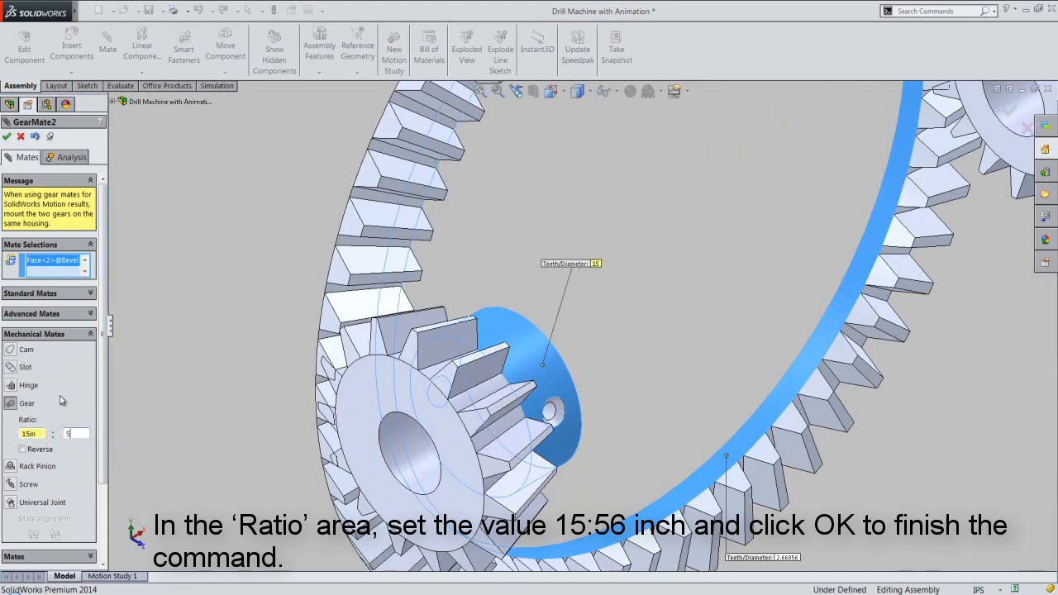
key(Return)
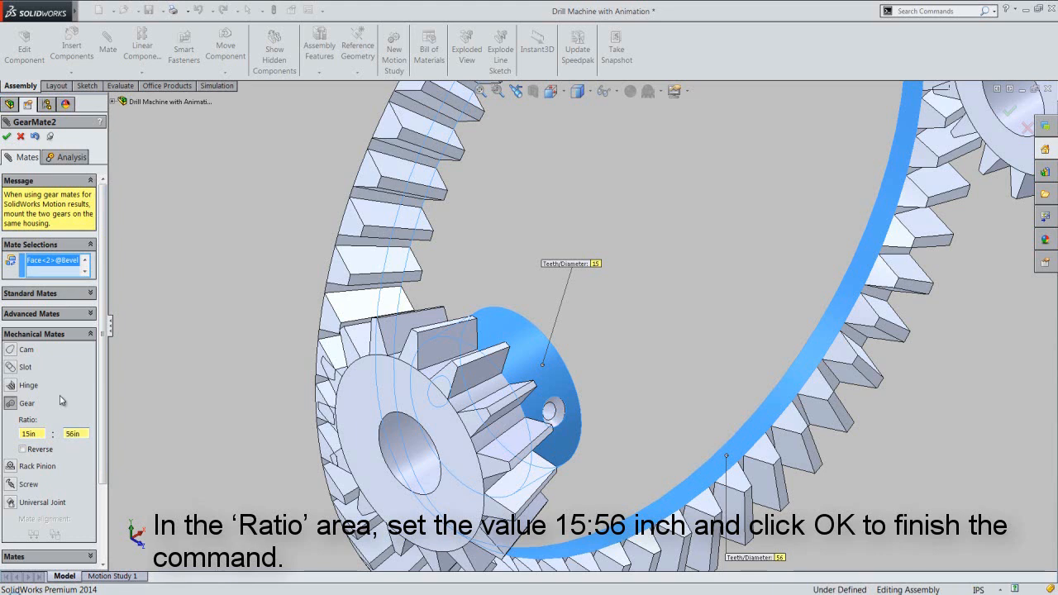
click(7, 136)
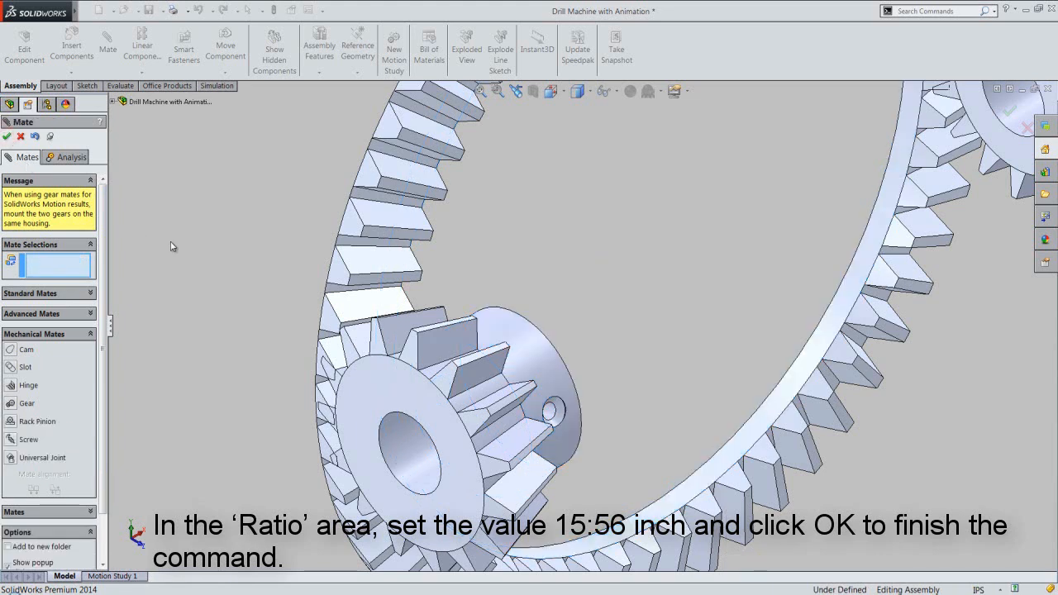
- Start a second Gear mate between the cylindrical bore face of Penion-1 and the Bevel Gear's cylindrical rim face
key(f)
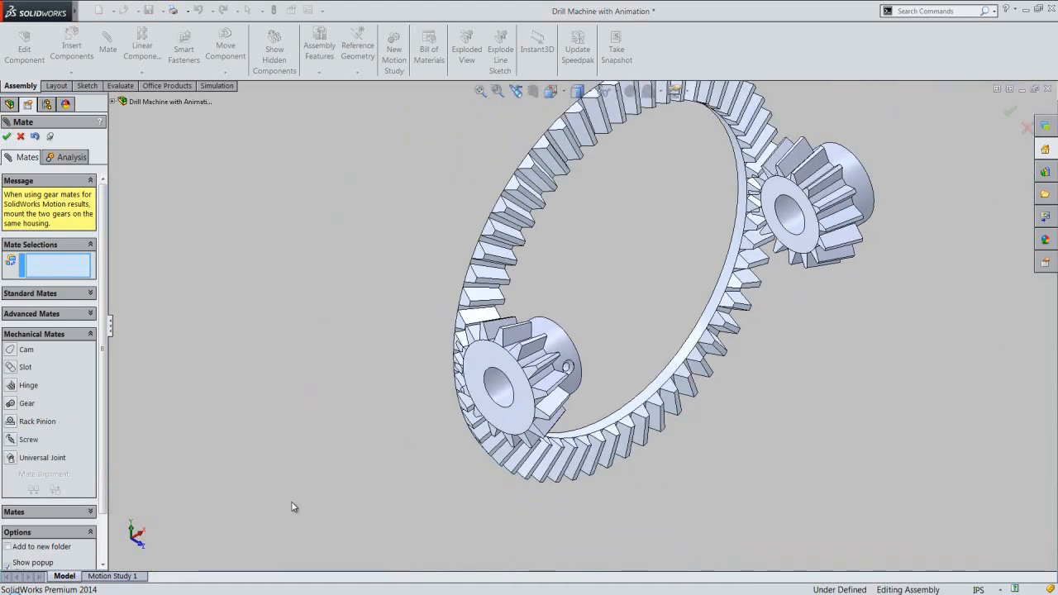
scroll(827, 148, down, 3)
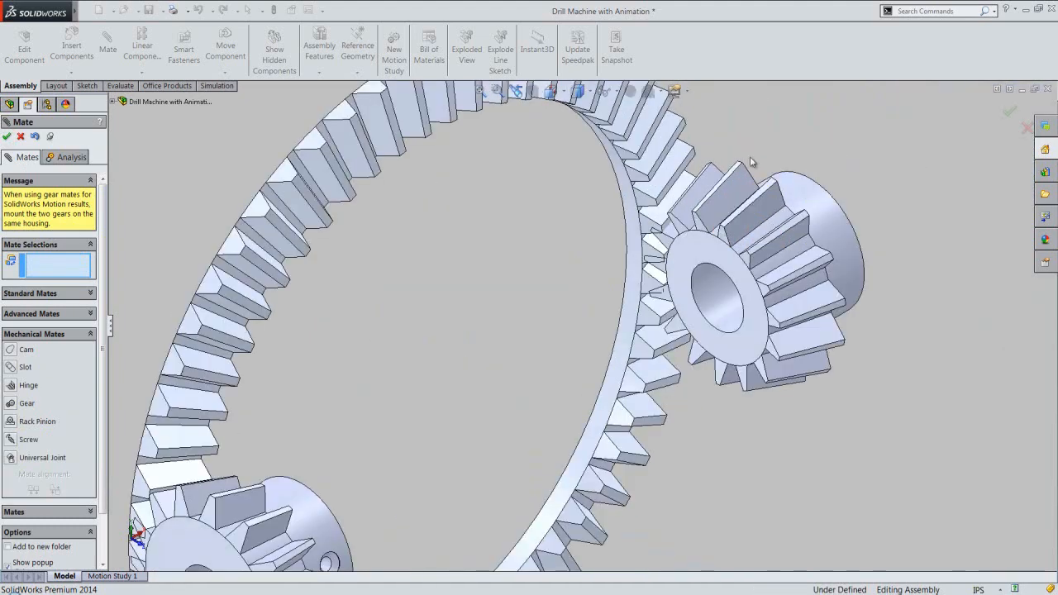
click(714, 291)
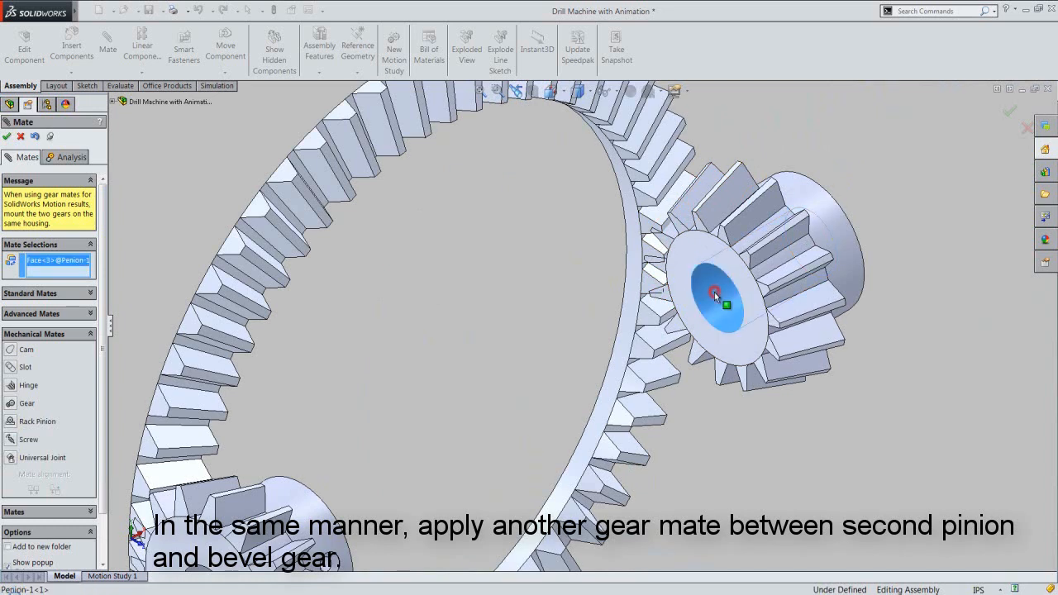
click(633, 314)
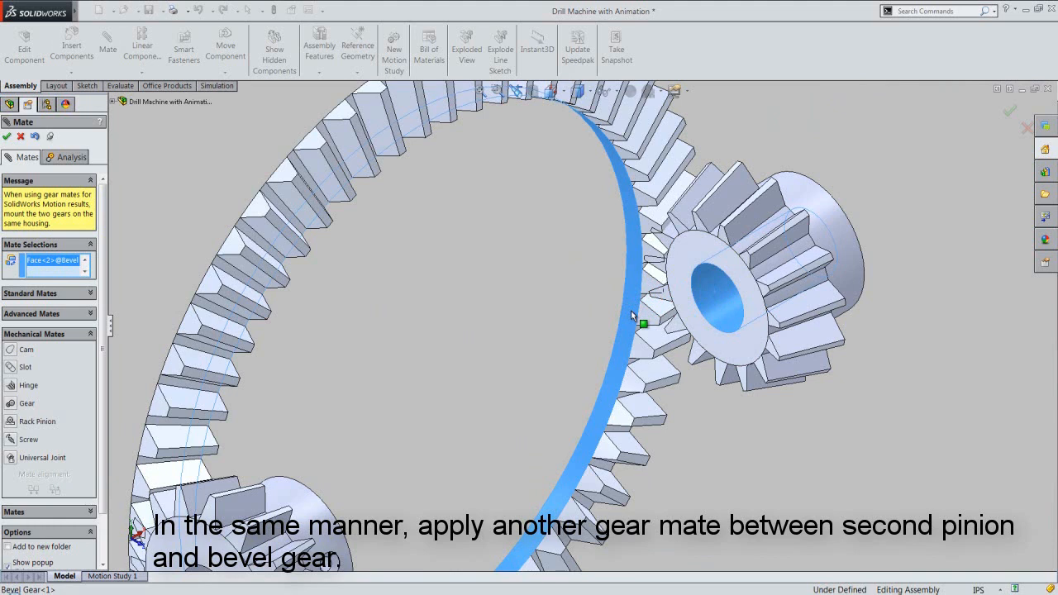
click(10, 404)
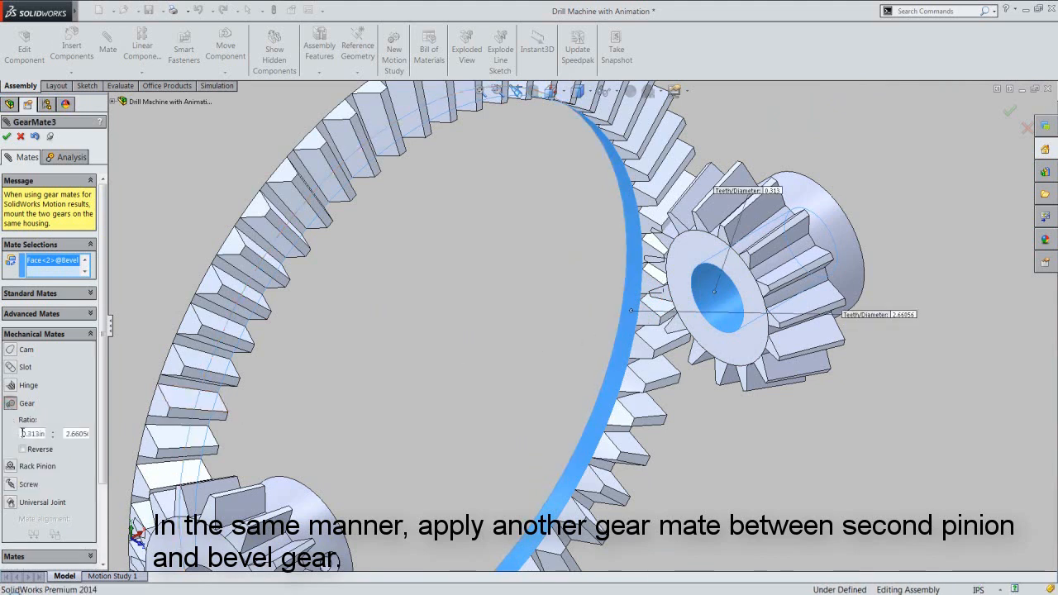
- Set the Penion-1 to Bevel Gear mate ratio to 15 in : 56 in, accept it and finish mating
double_click(23, 433)
text(15)
double_click(67, 433)
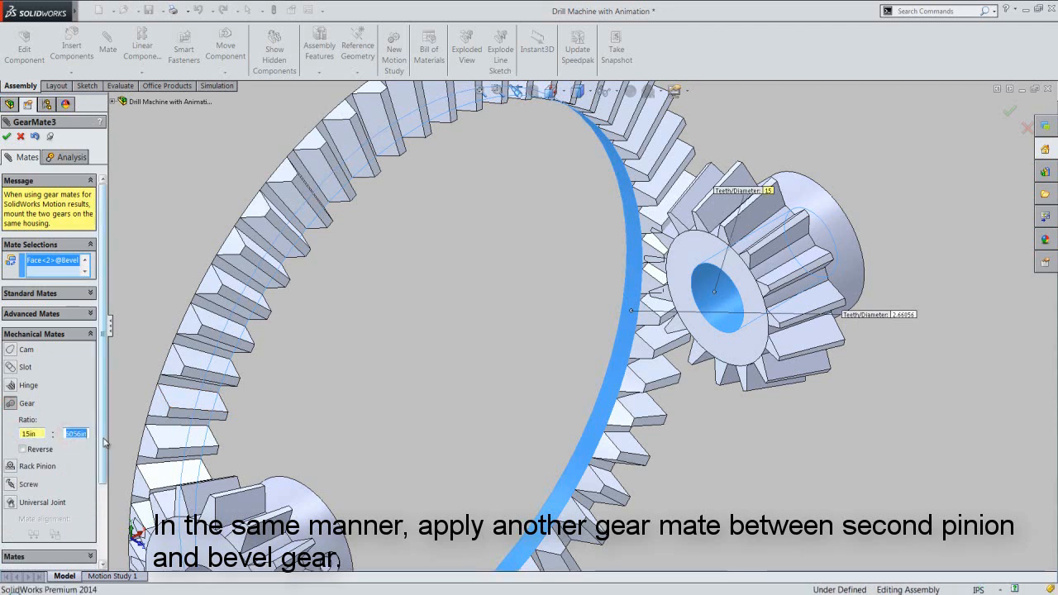
text(56)
key(Tab)
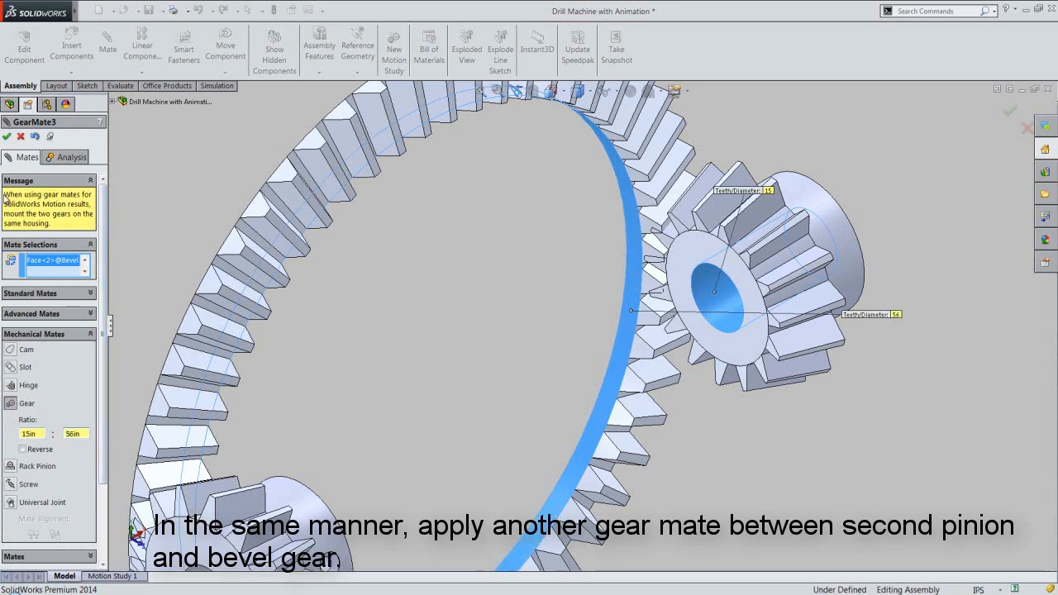
click(8, 136)
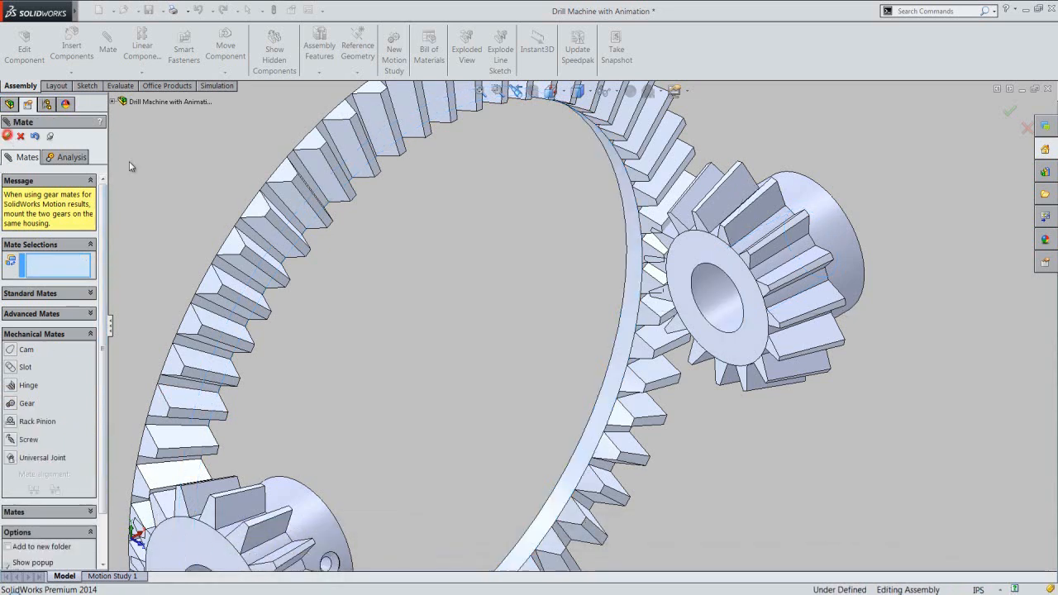
click(89, 334)
click(7, 136)
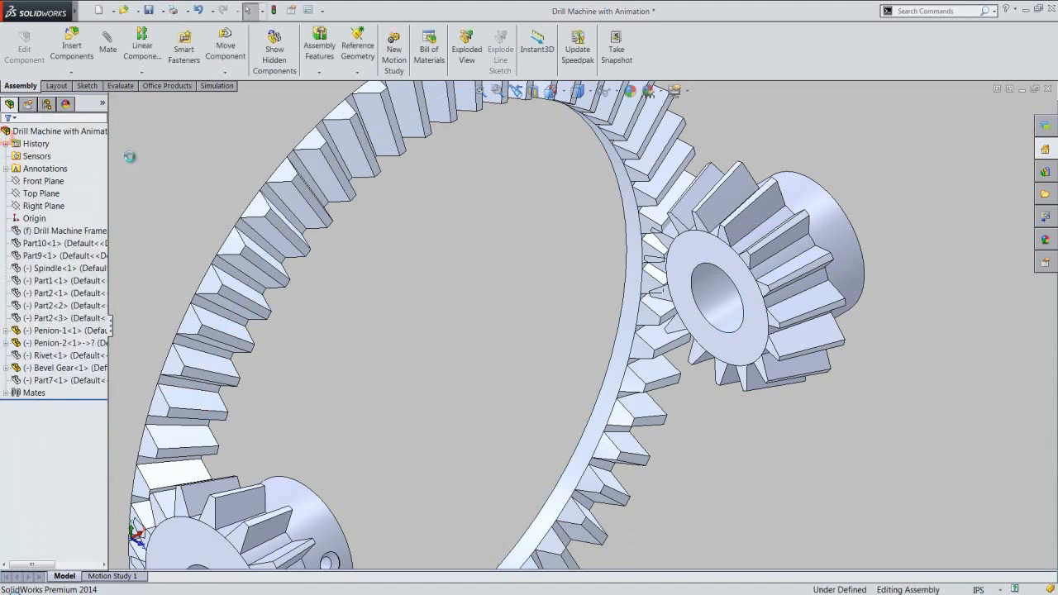
- Save the assembly, exit Isolate to bring back the whole drill machine, and save again
click(480, 90)
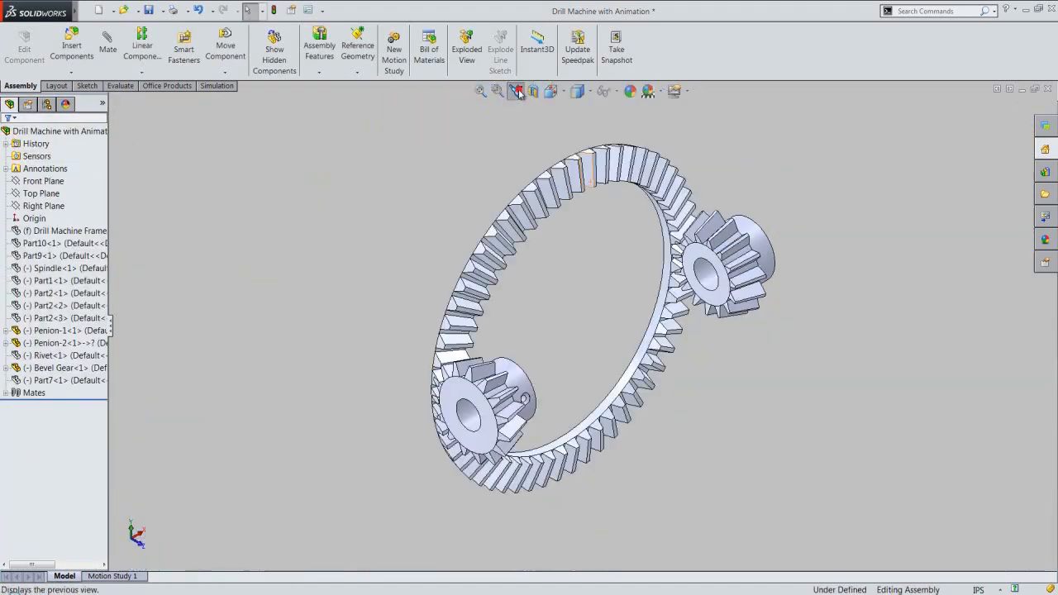
key(ctrl+s)
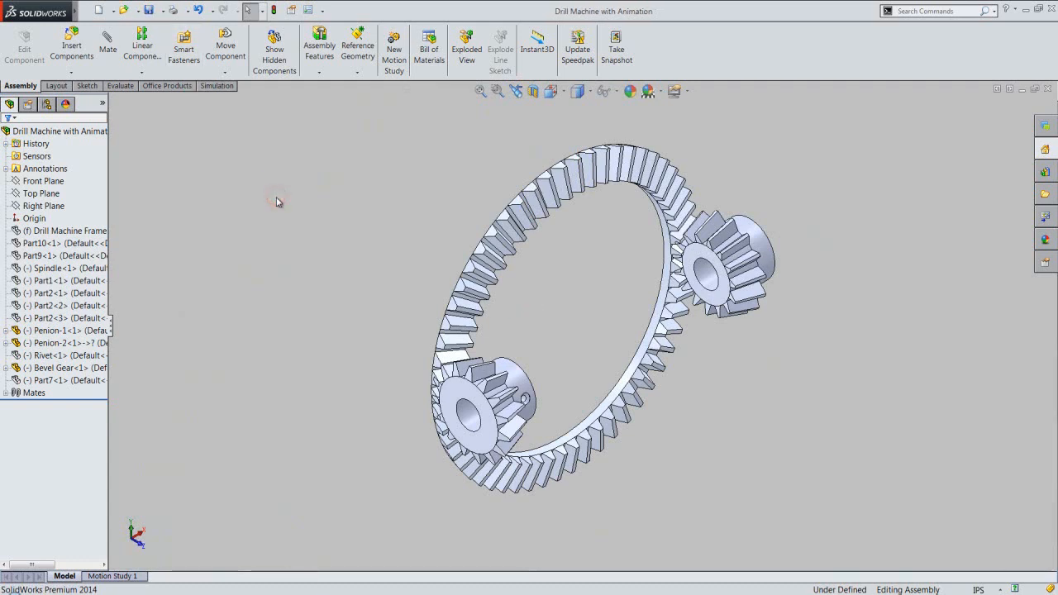
click(343, 226)
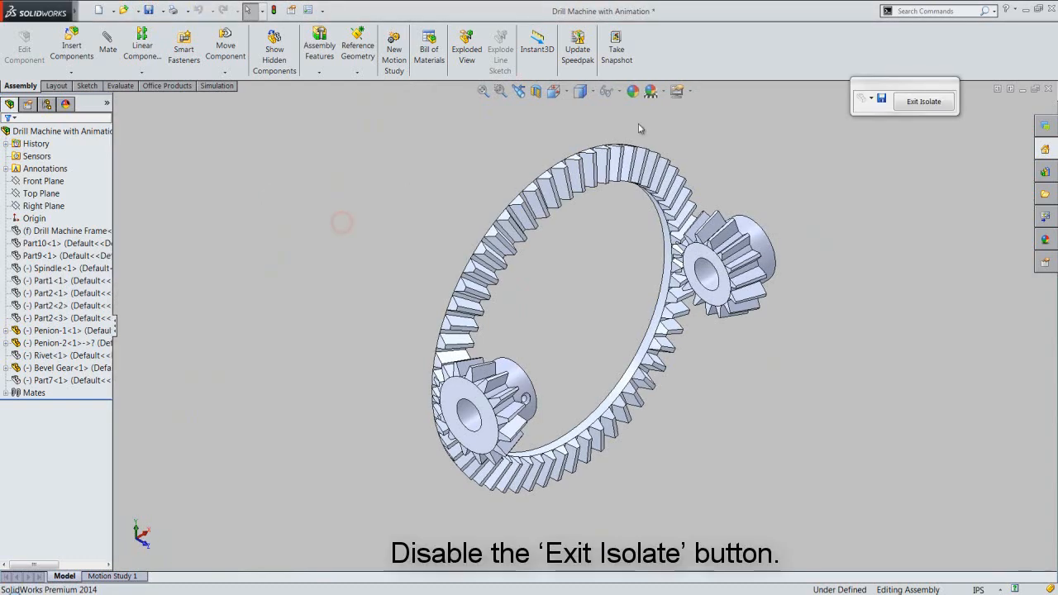
click(920, 103)
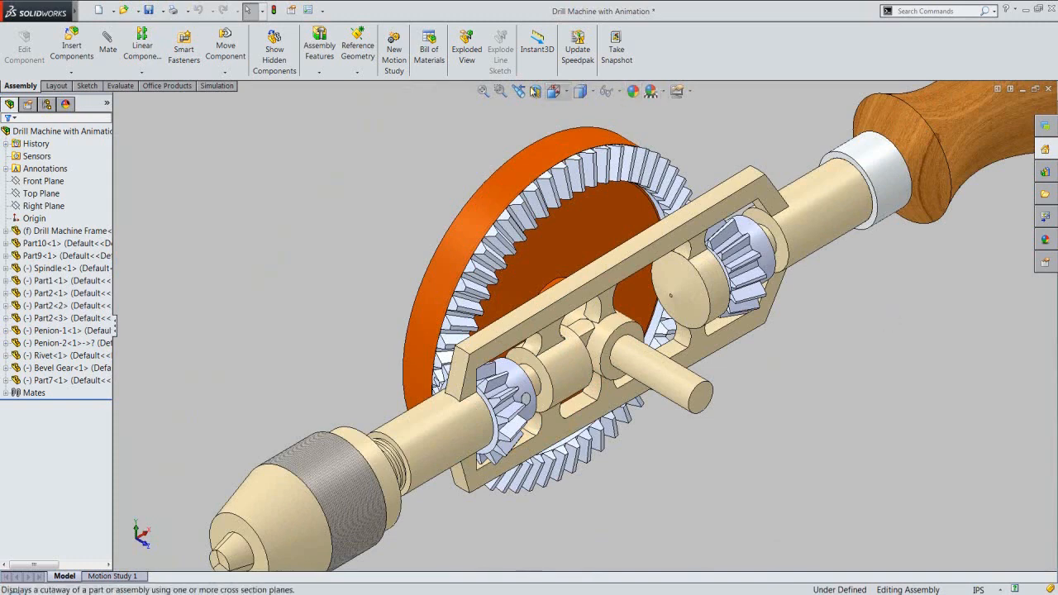
click(483, 91)
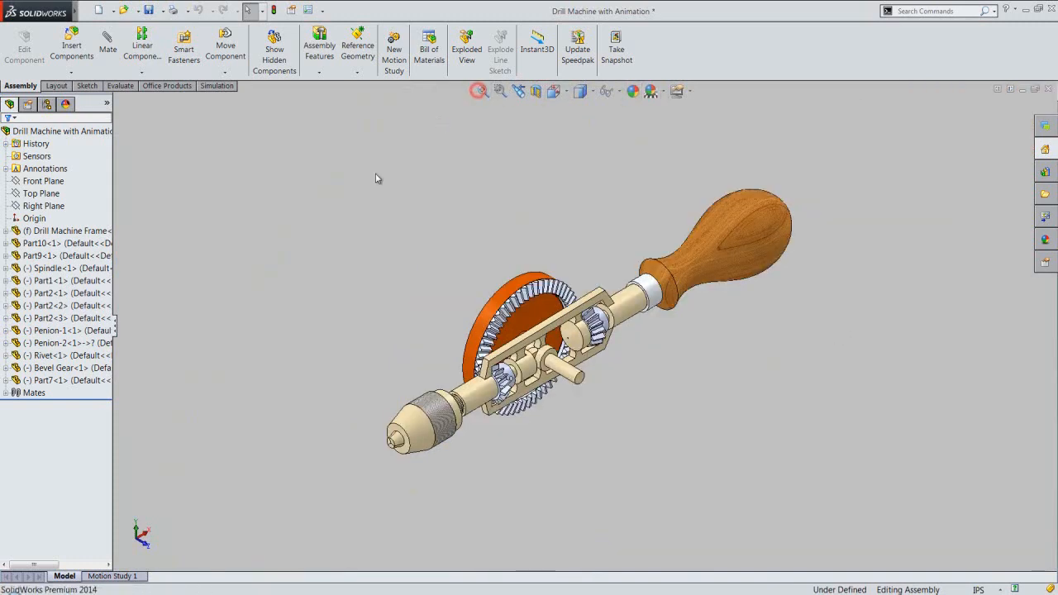
click(149, 10)
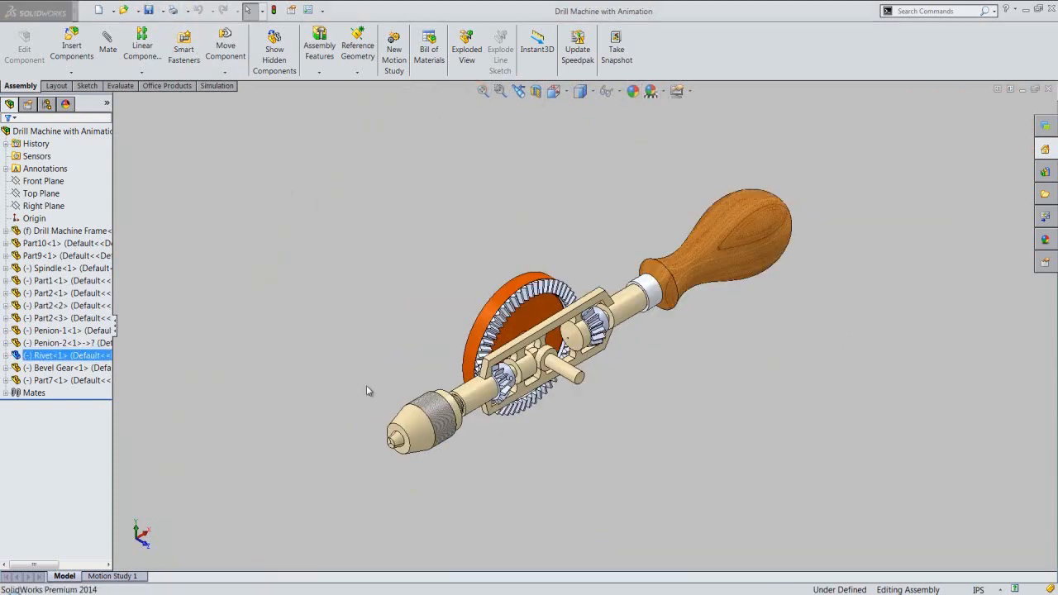
- Insert Part4 and Washer into the assembly together, placing both in the empty space beside the drill machine
click(70, 53)
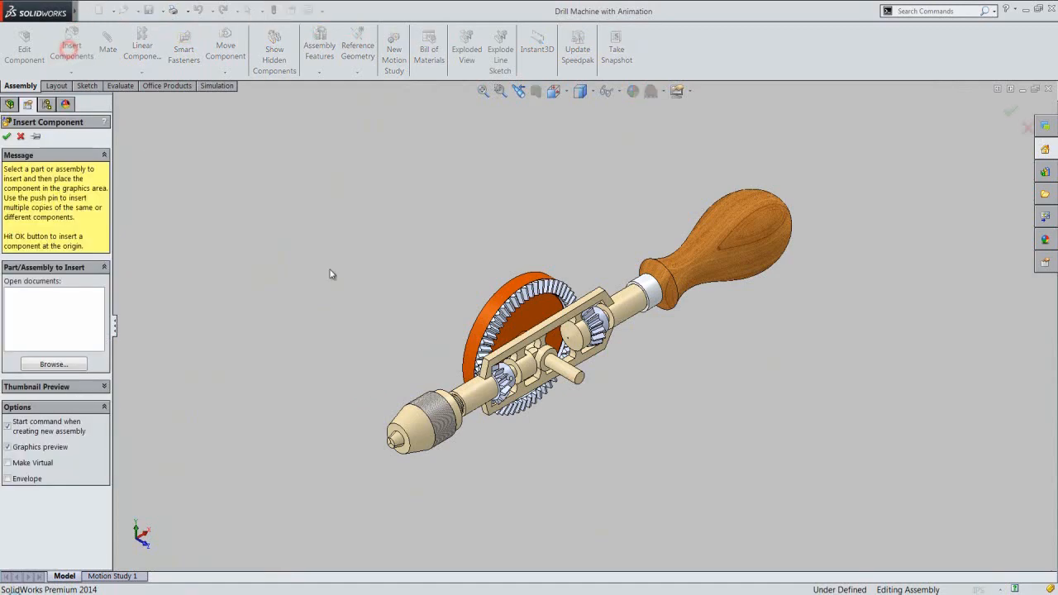
click(81, 365)
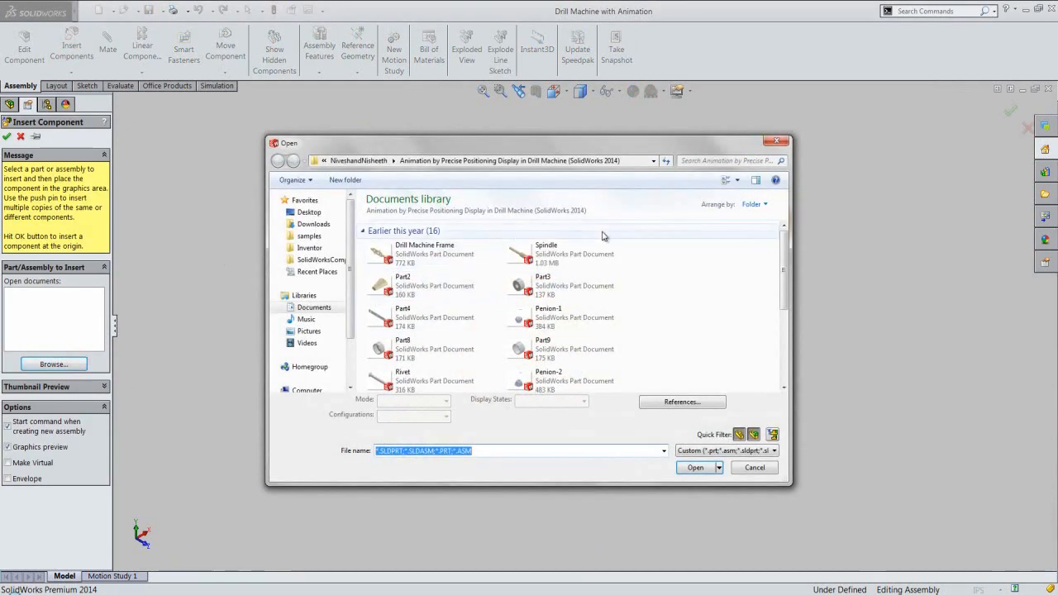
click(405, 321)
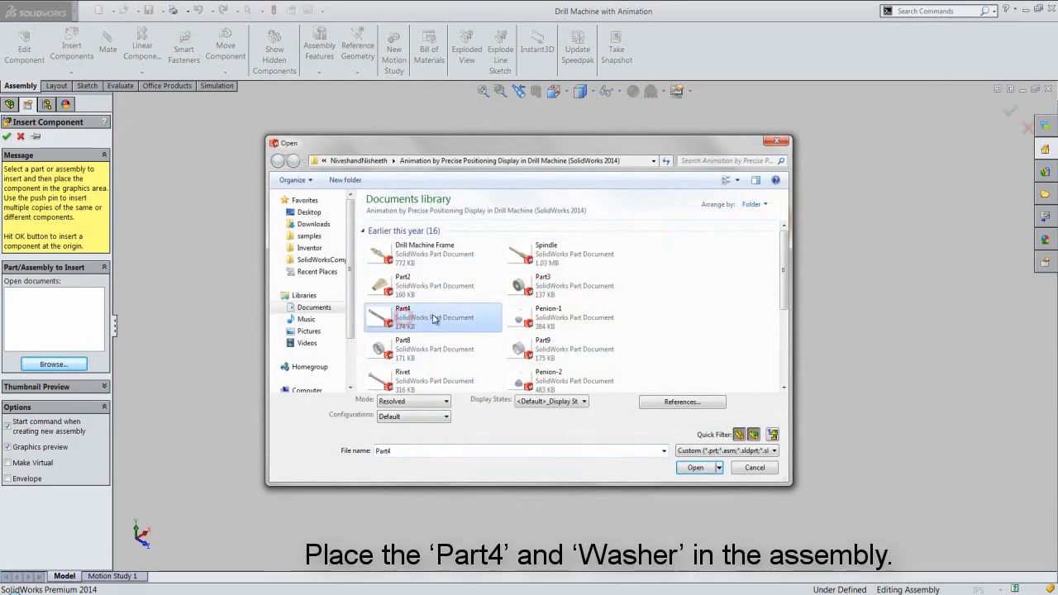
drag(785, 291, 780, 363)
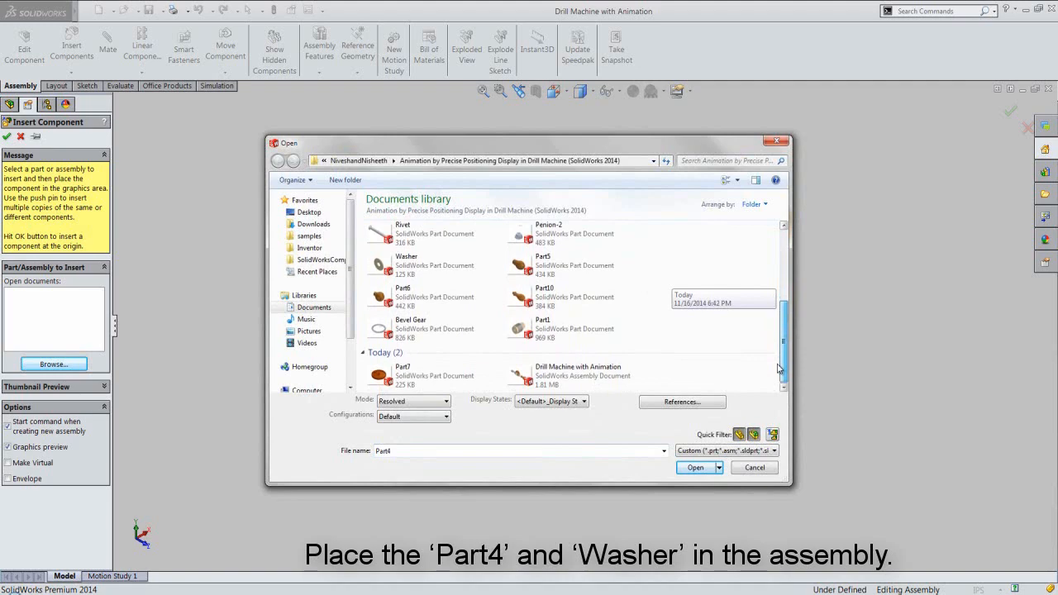
ctrl+click(423, 273)
click(695, 467)
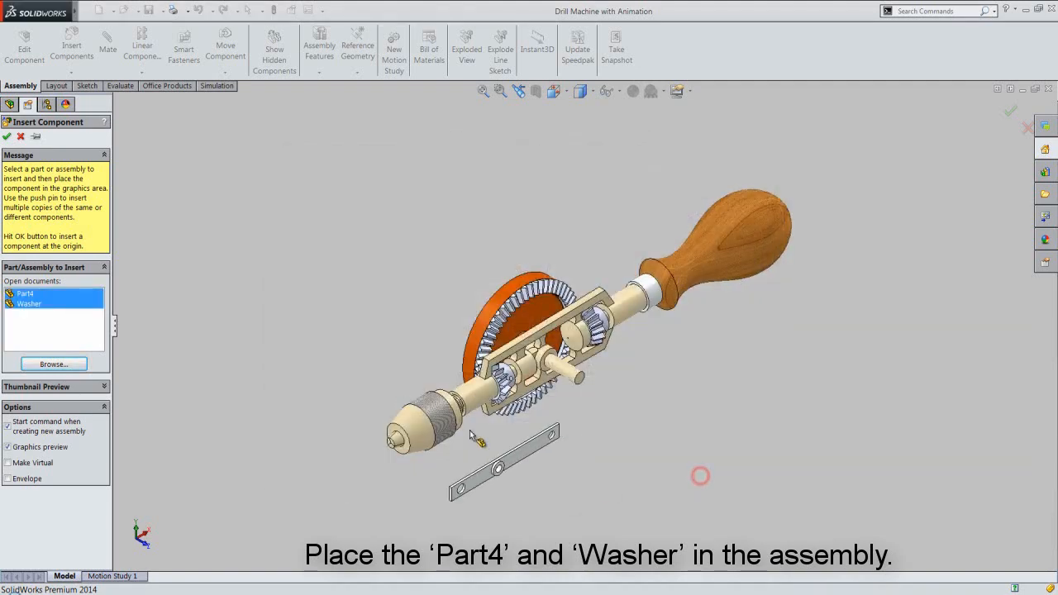
click(313, 273)
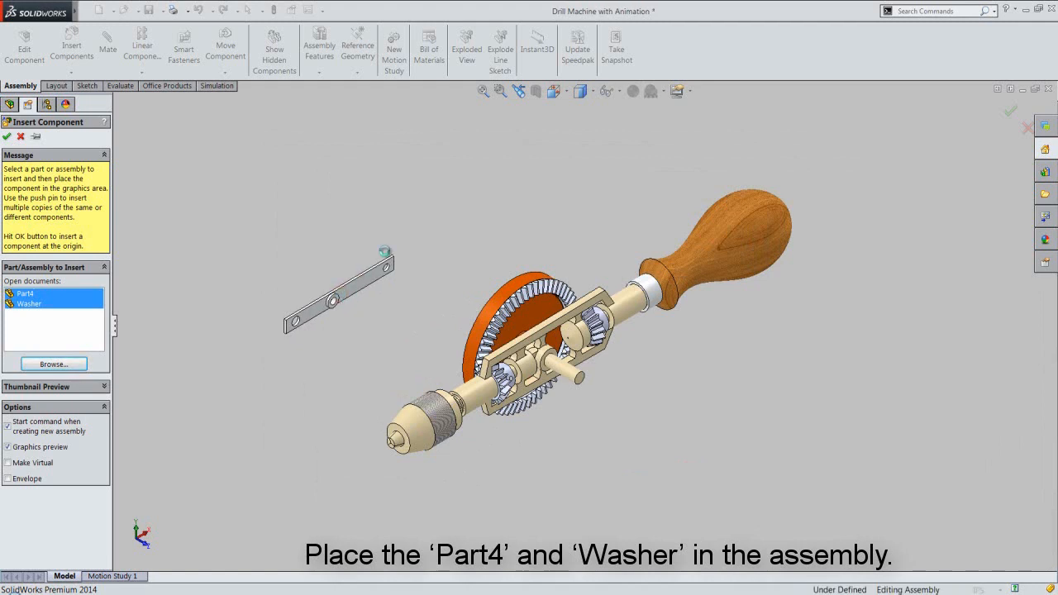
click(497, 212)
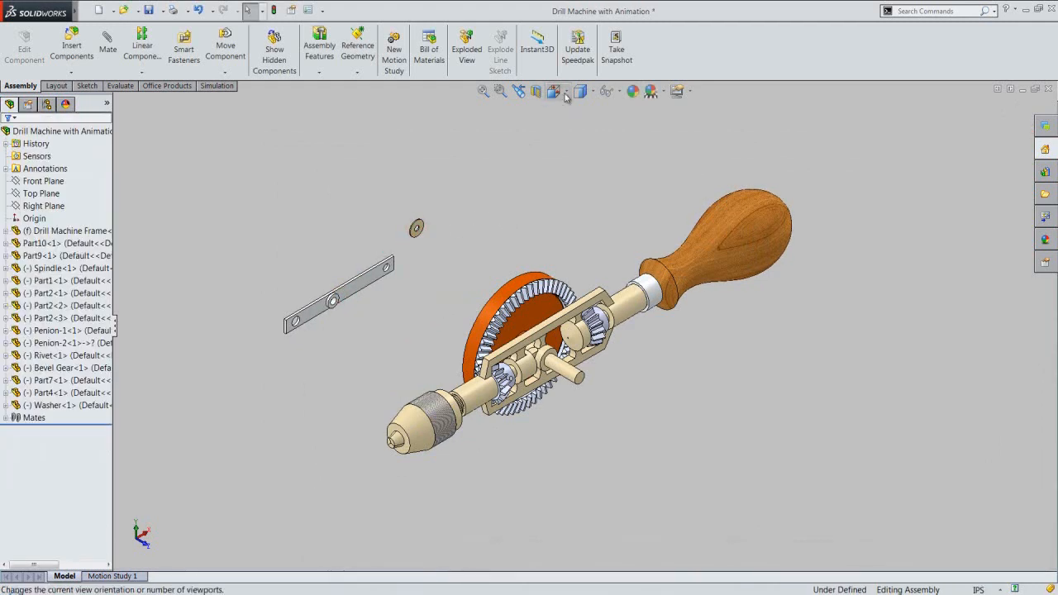
- View the assembly from the open side of Part7 and rotate Part7 until its off-centre boss sits just below the Washer
key(space)
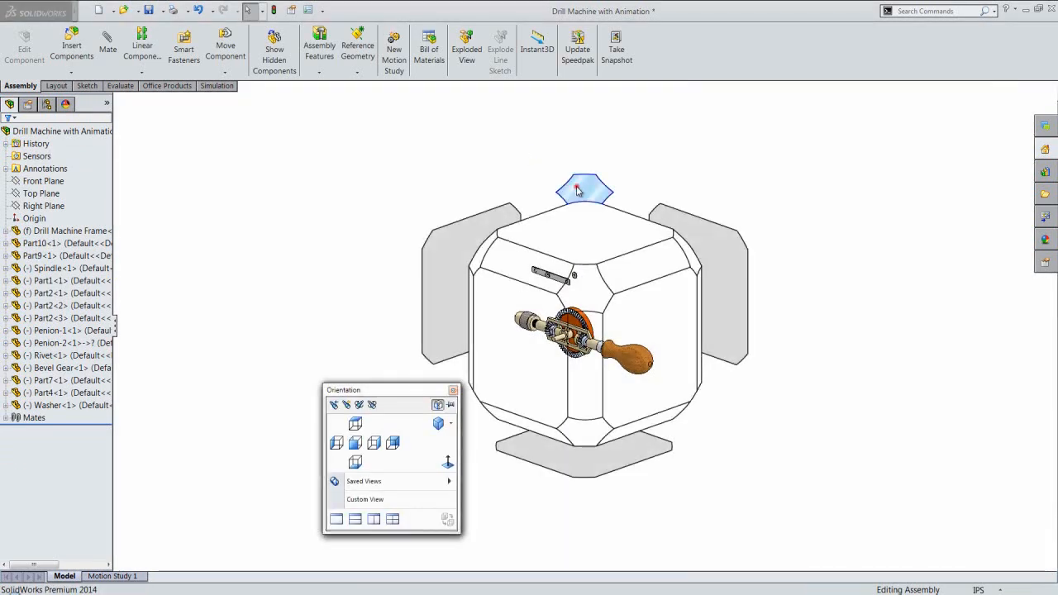
click(577, 189)
scroll(611, 368, down, 5)
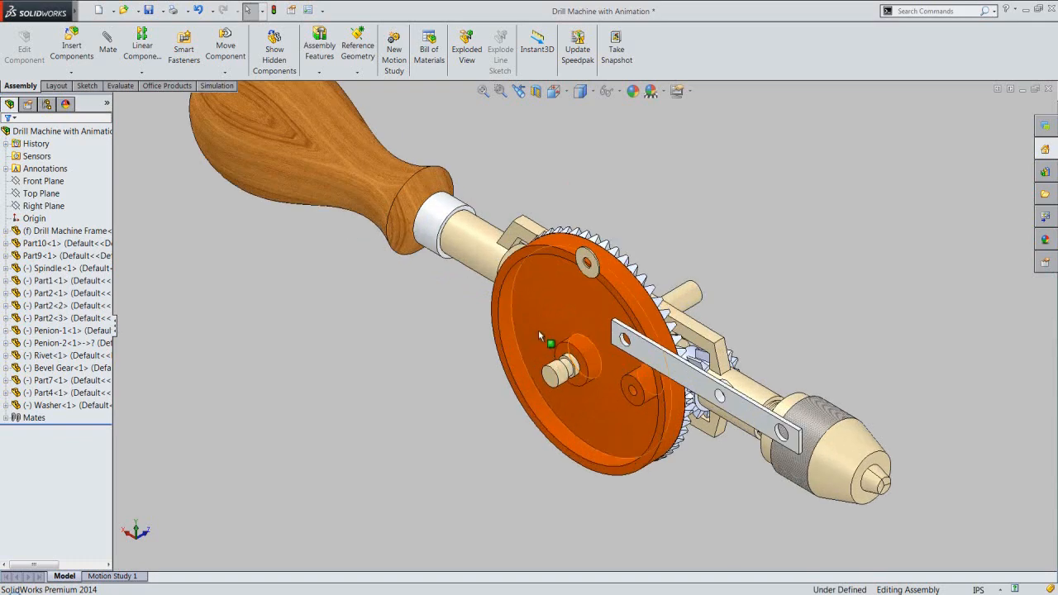
scroll(545, 325, down, 2)
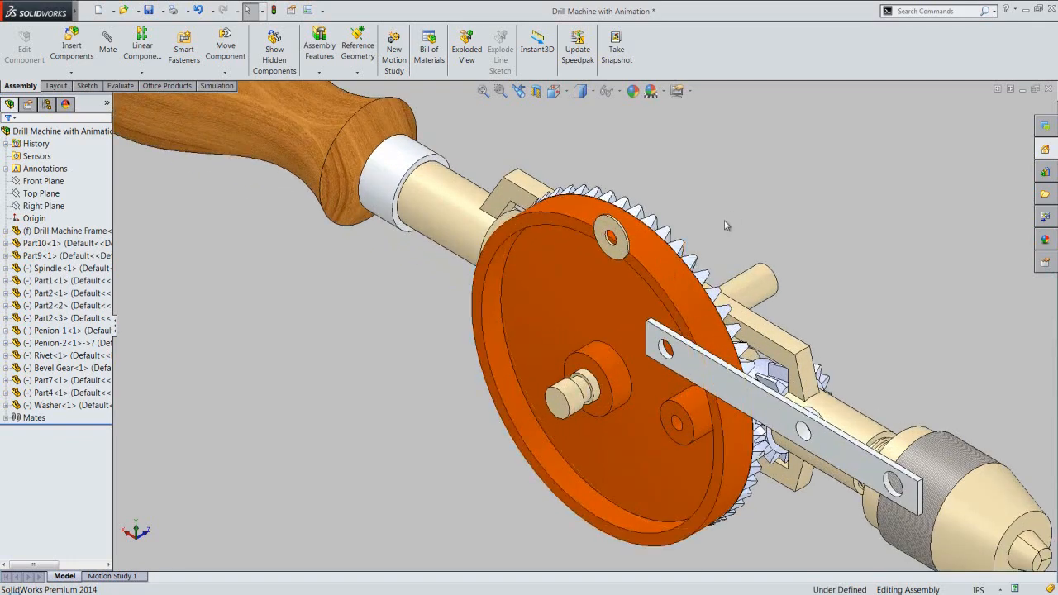
drag(685, 302, 559, 194)
click(673, 190)
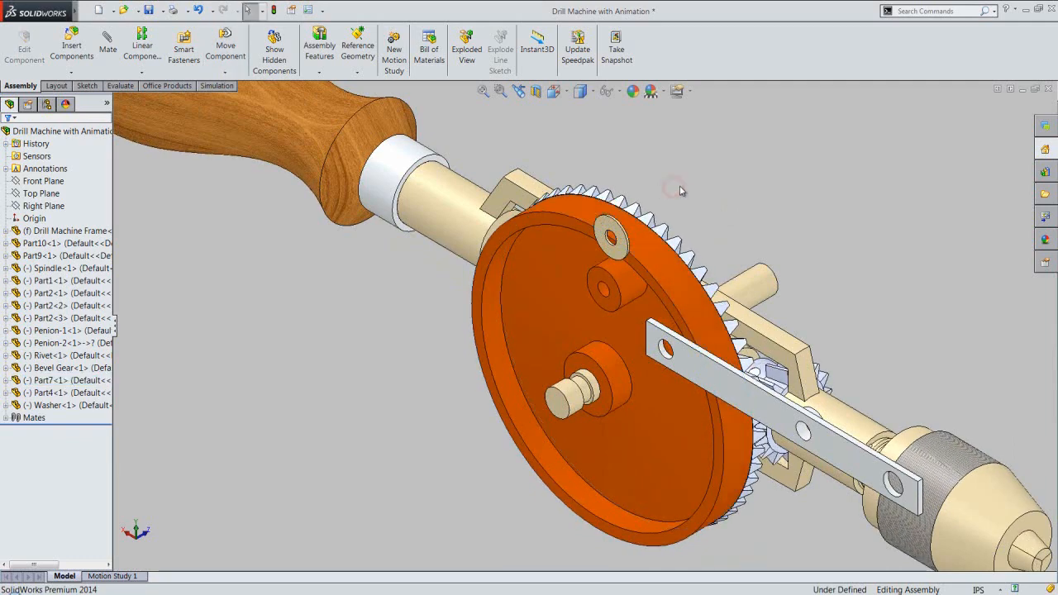
- Add a Concentric mate between the tapped hole in Part7's off-centre boss and the hole of the Washer
scroll(605, 281, down, 3)
scroll(605, 284, down, 2)
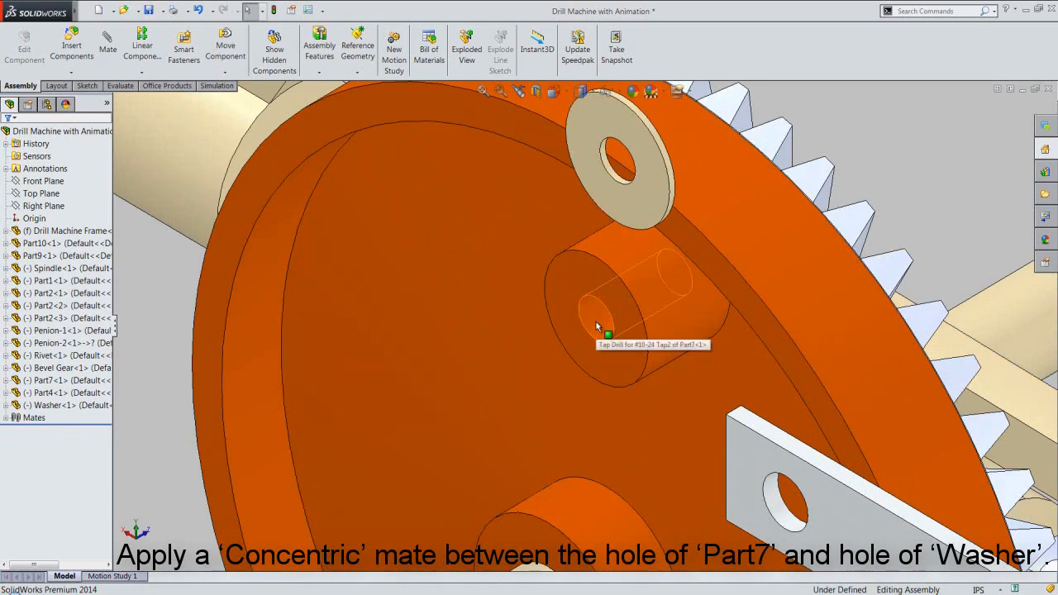
click(597, 327)
scroll(626, 182, down, 2)
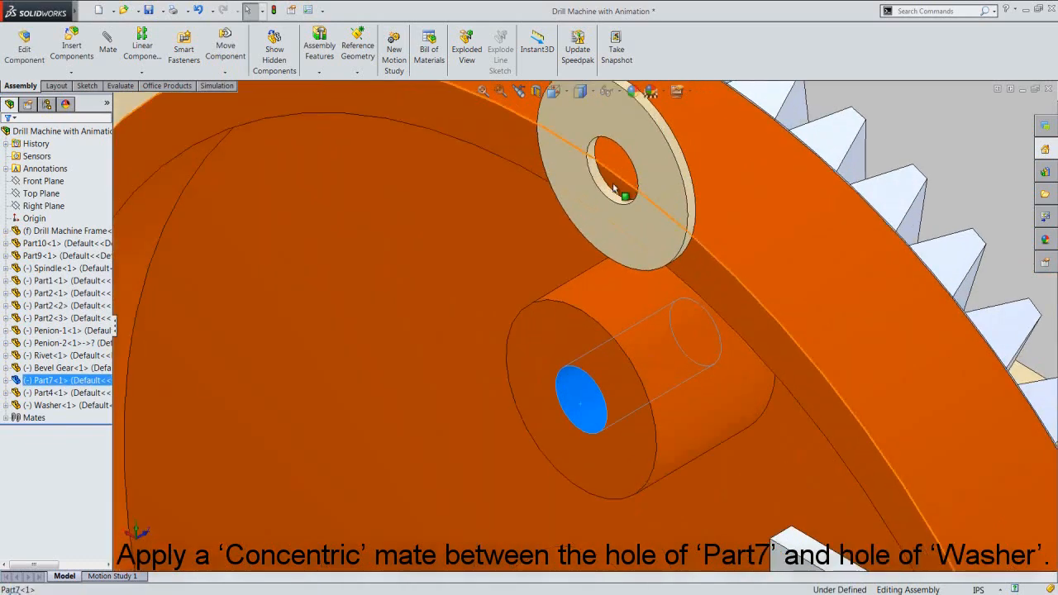
click(612, 195)
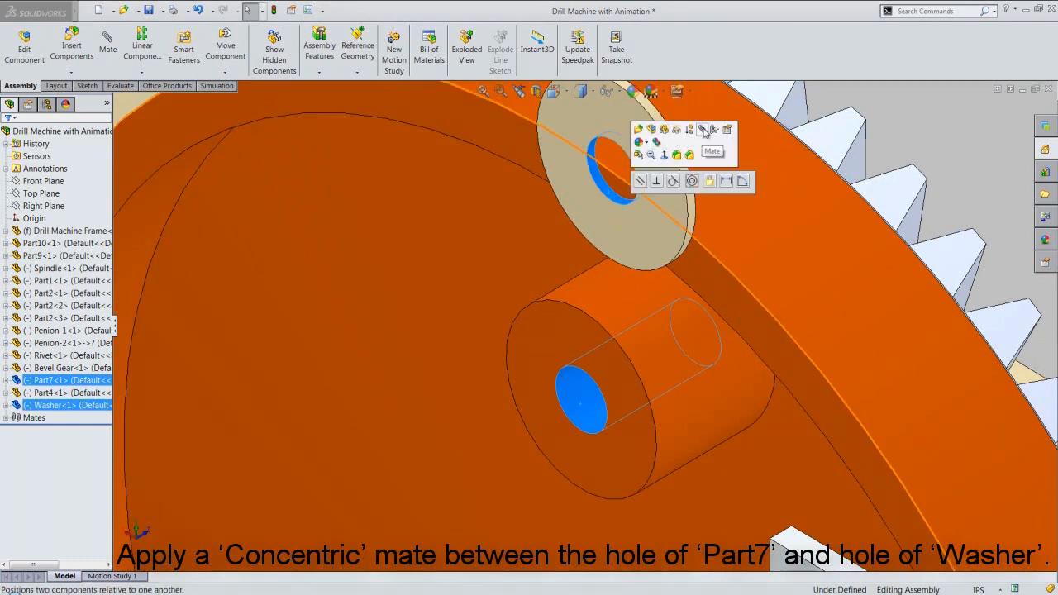
click(692, 181)
scroll(494, 261, up, 4)
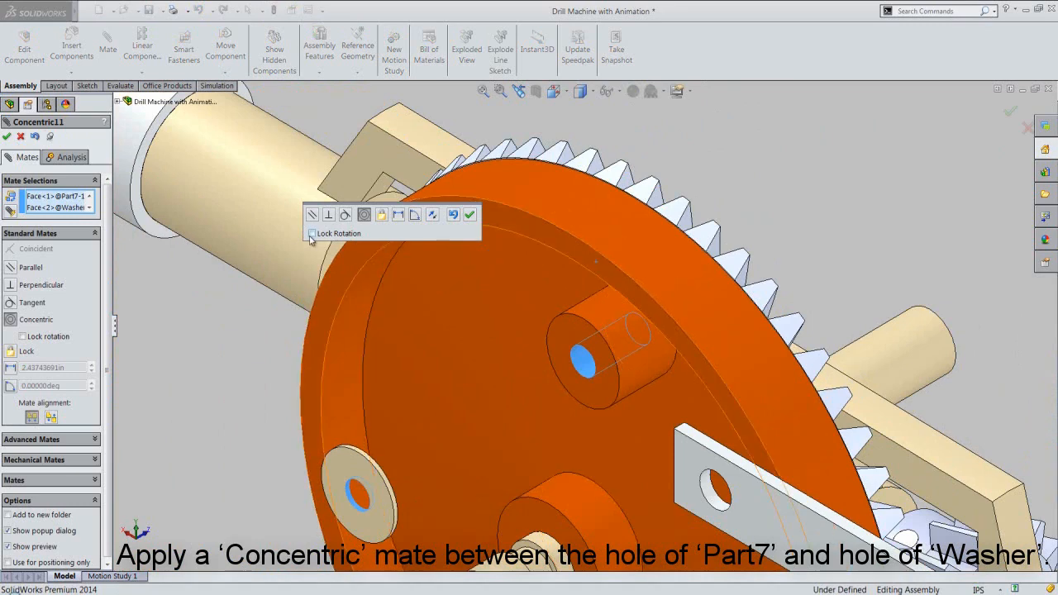
click(468, 215)
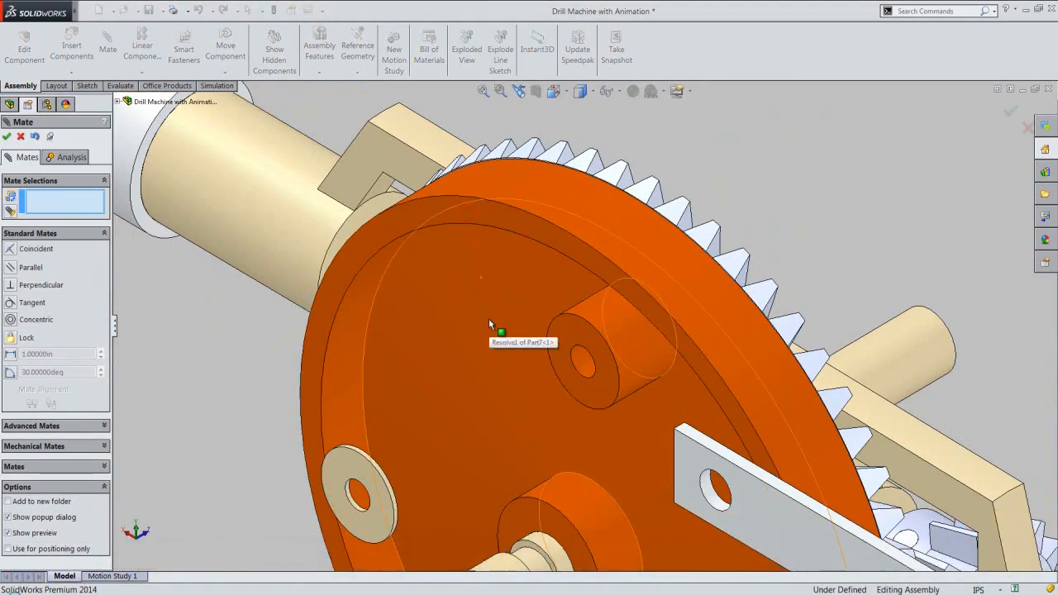
- Add a coincident mate between the washer's flat face and the end face of Part7's offset boss, and finish mating
click(594, 390)
middle_drag(574, 416, 498, 392)
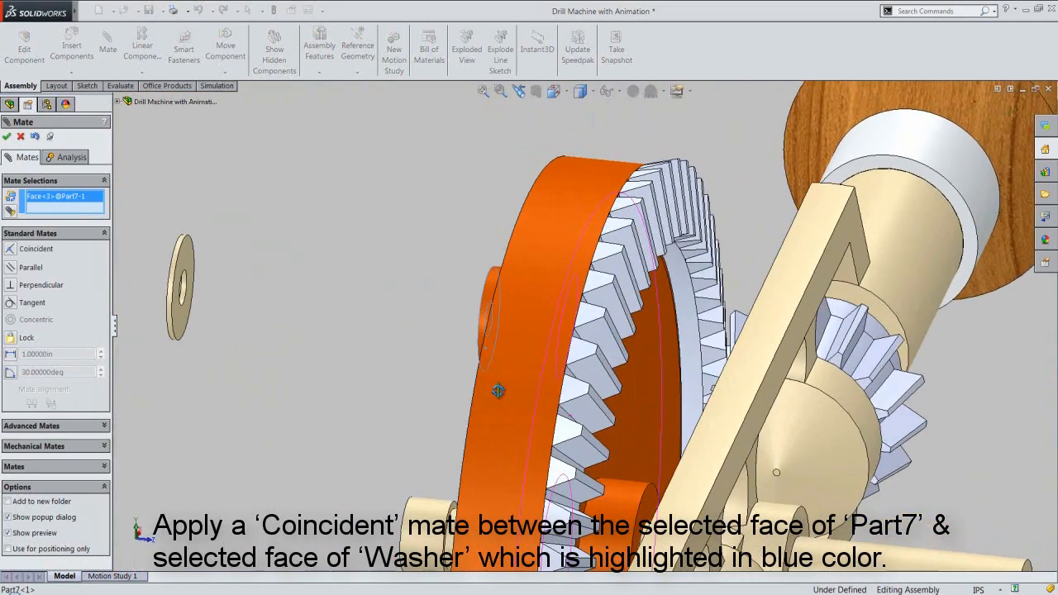
click(184, 317)
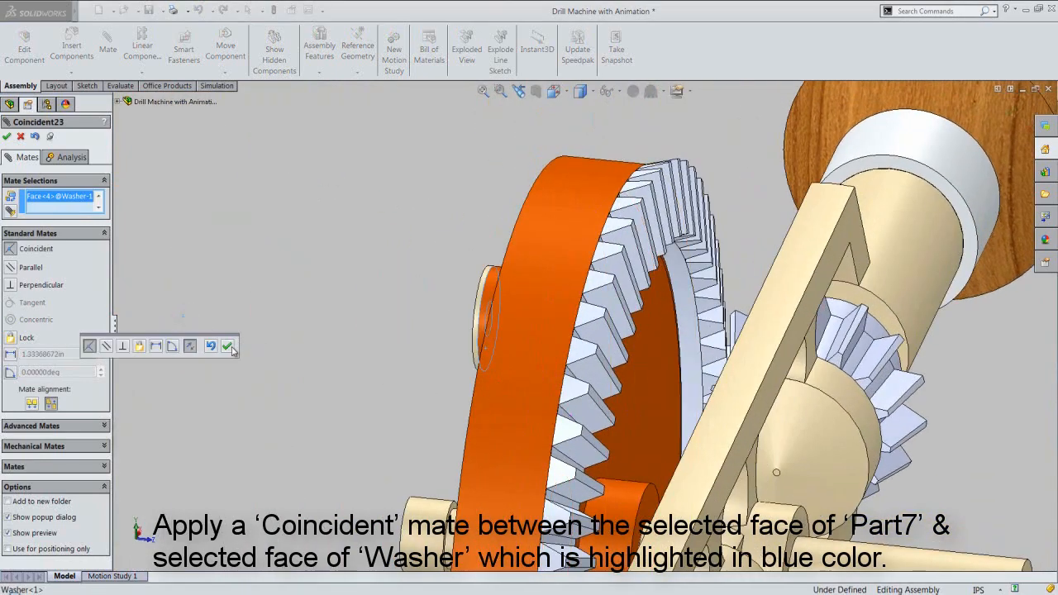
click(227, 345)
click(519, 90)
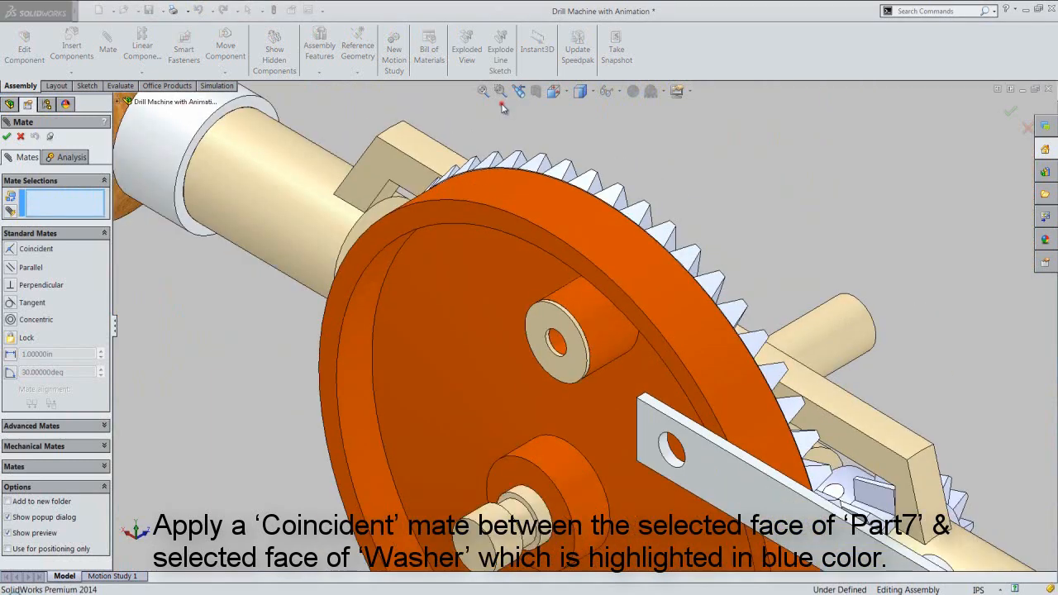
click(519, 91)
click(482, 90)
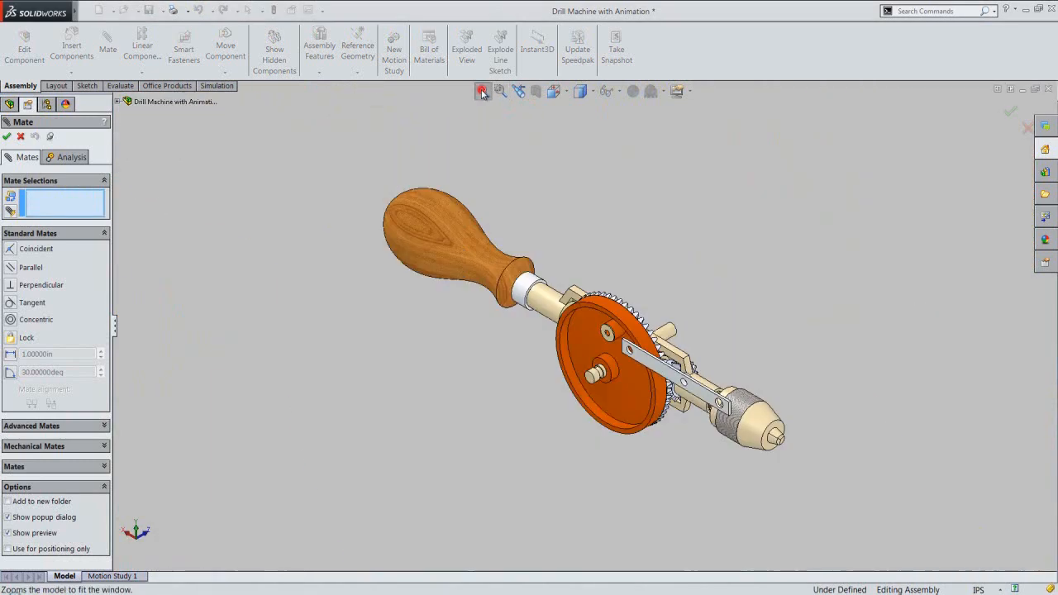
scroll(680, 378, down, 4)
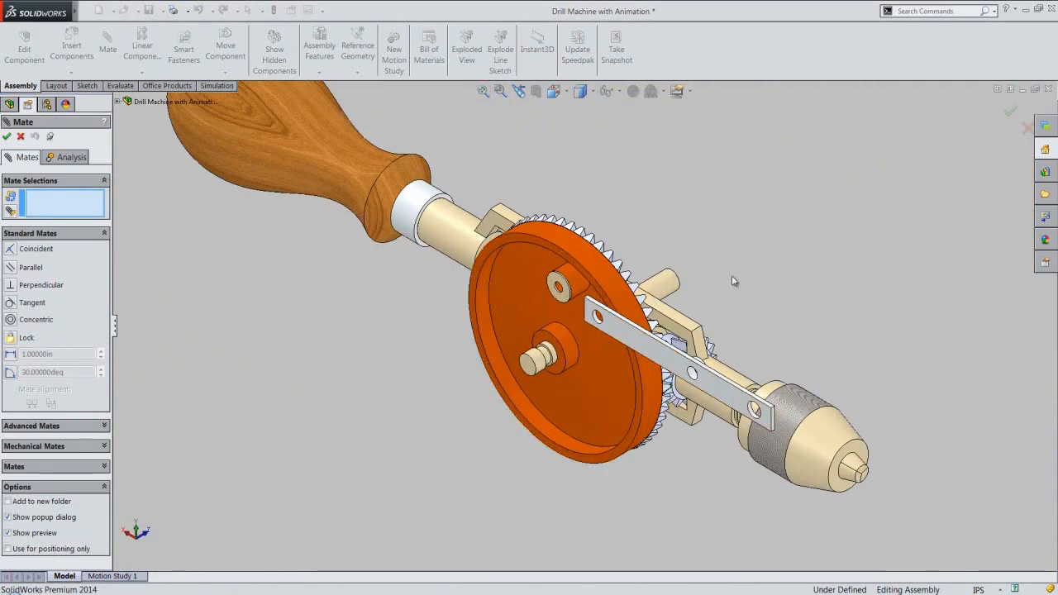
click(1006, 114)
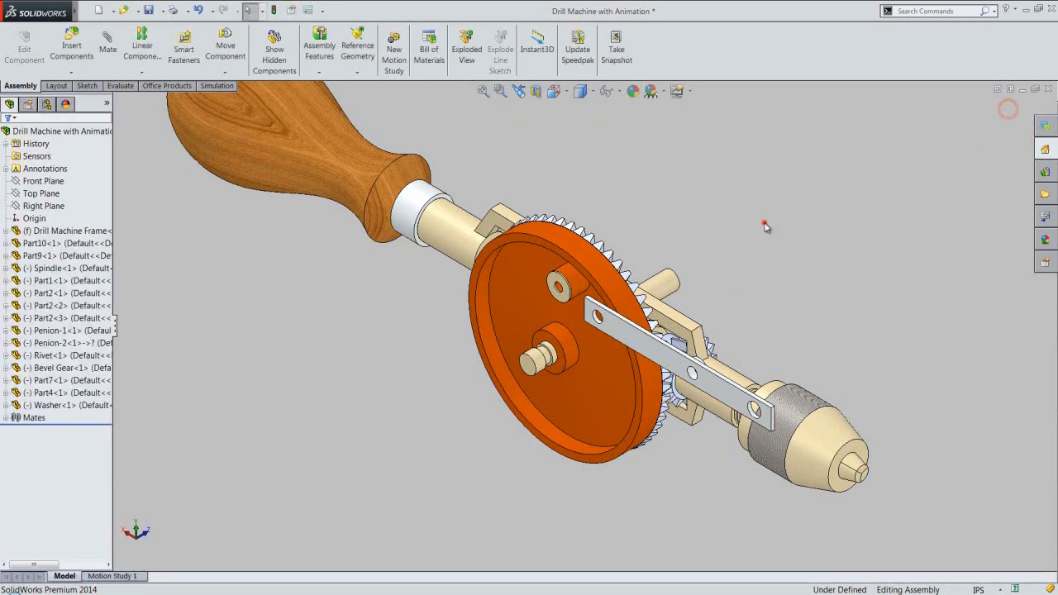
- Flip the Part4 bar around with the move triad so its raised boss faces the orange wheel
right_click(683, 364)
click(707, 454)
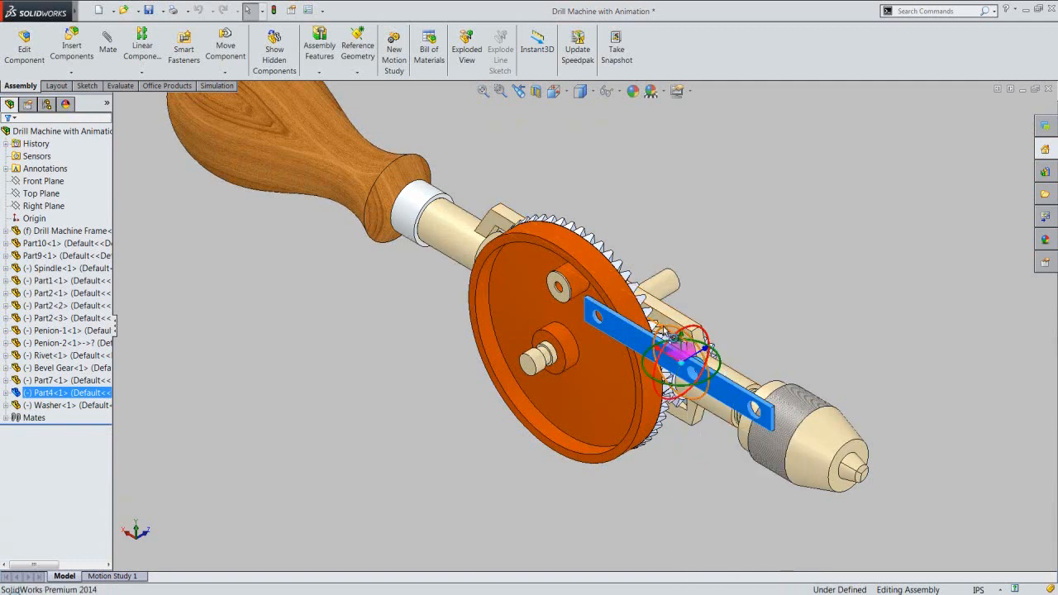
drag(663, 331, 716, 438)
click(784, 269)
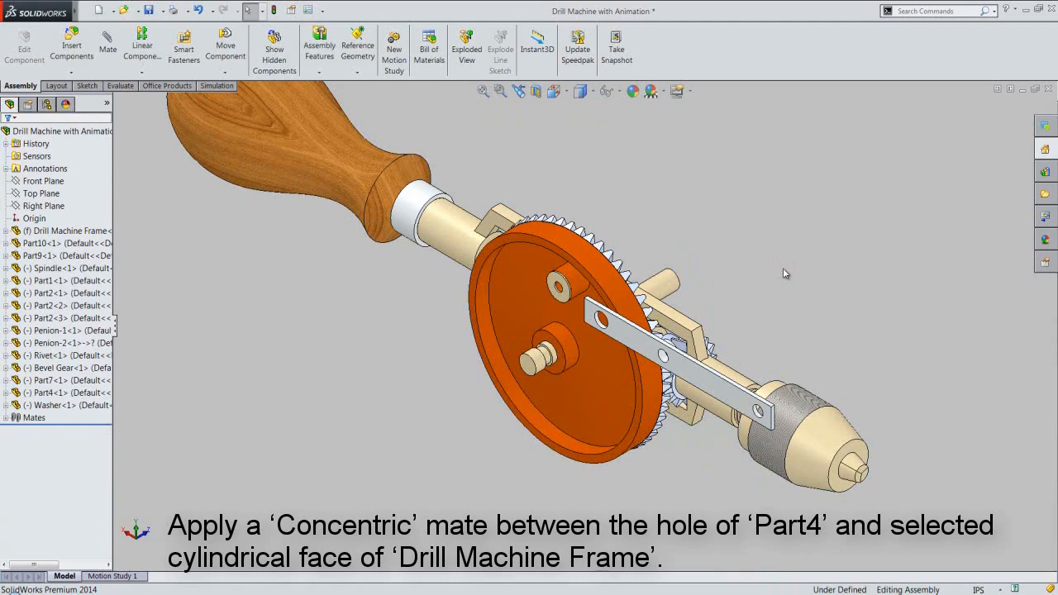
- Add a concentric mate between Part4's large end hole and the grooved cylindrical face of the Drill Machine Frame's shaft
scroll(595, 335, down, 6)
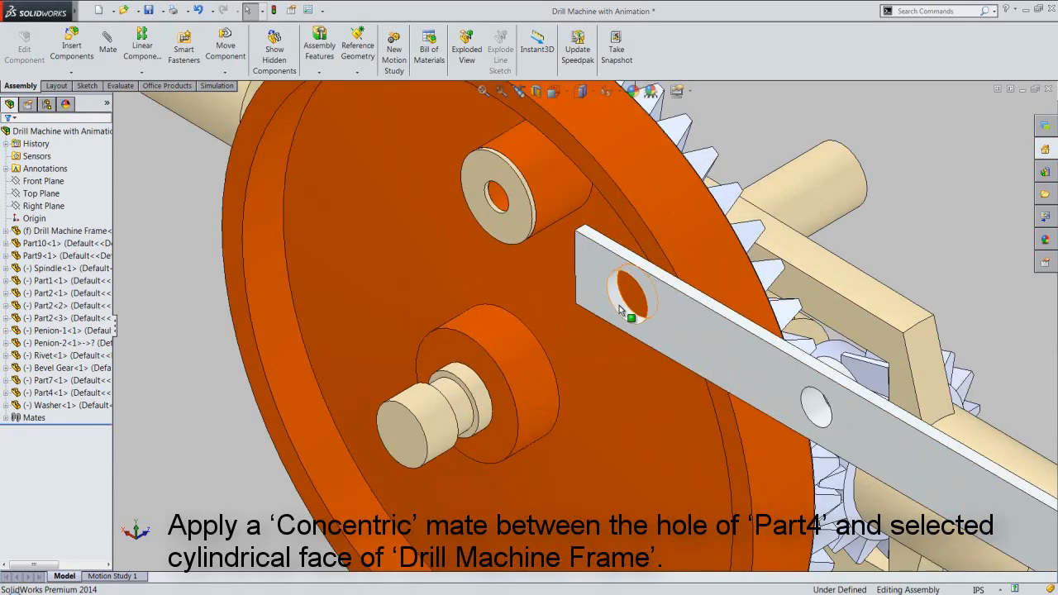
click(620, 307)
ctrl+click(455, 396)
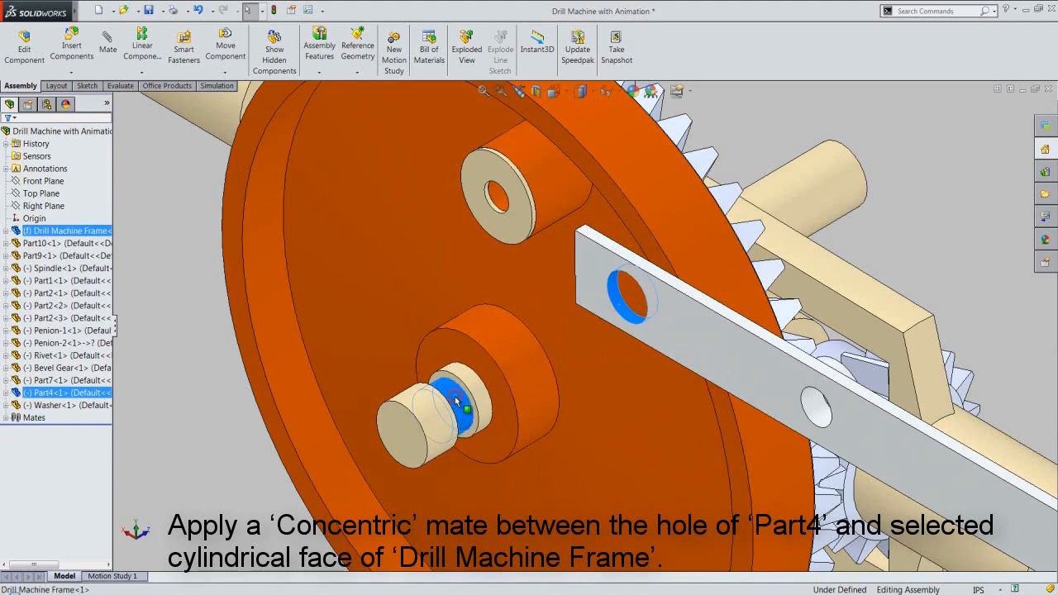
click(538, 385)
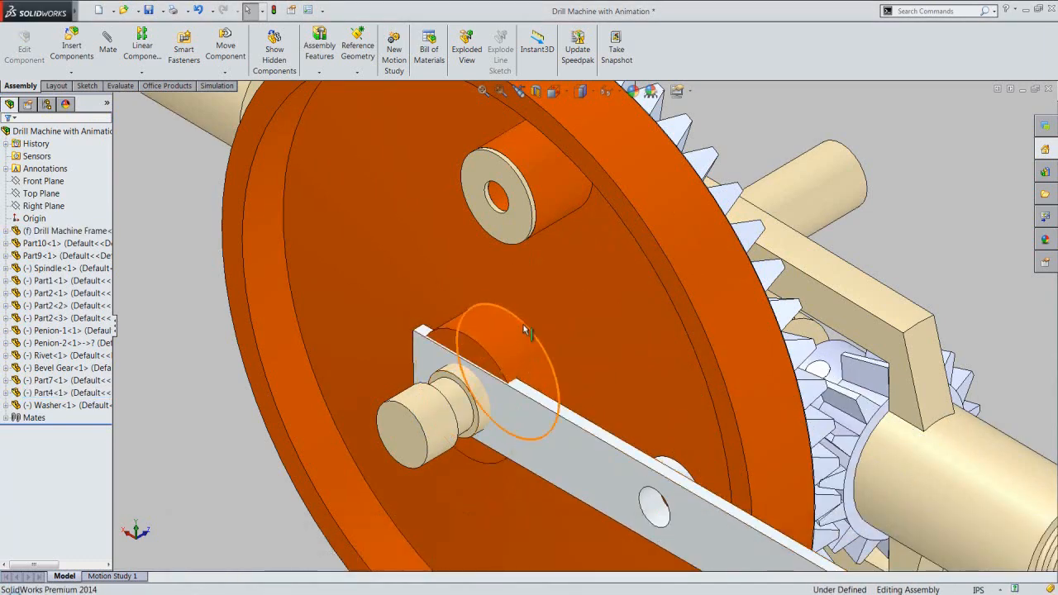
- Pull Part4 clear of the wheel and mate its boss-side flat face coincident with the circular shoulder face on the Drill Machine Frame's shaft
scroll(533, 392, up, 5)
drag(562, 391, 426, 459)
click(330, 374)
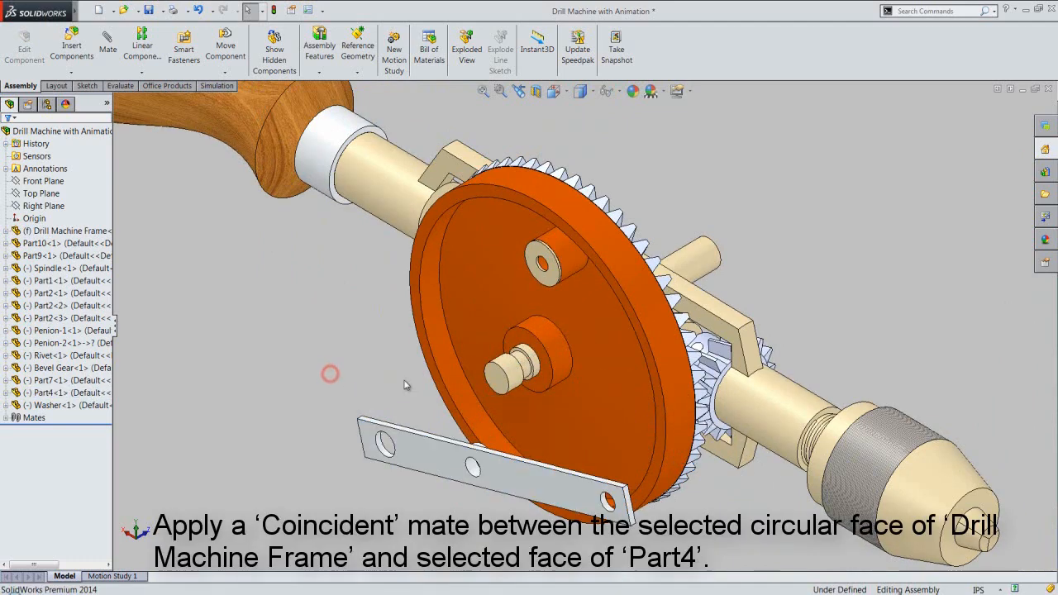
scroll(506, 372, down, 8)
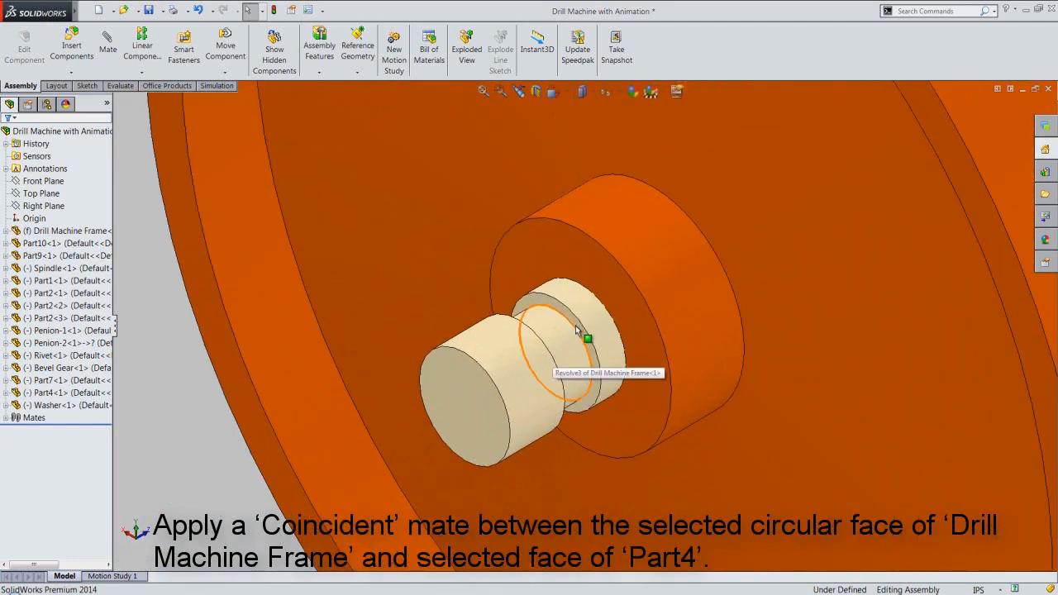
click(577, 325)
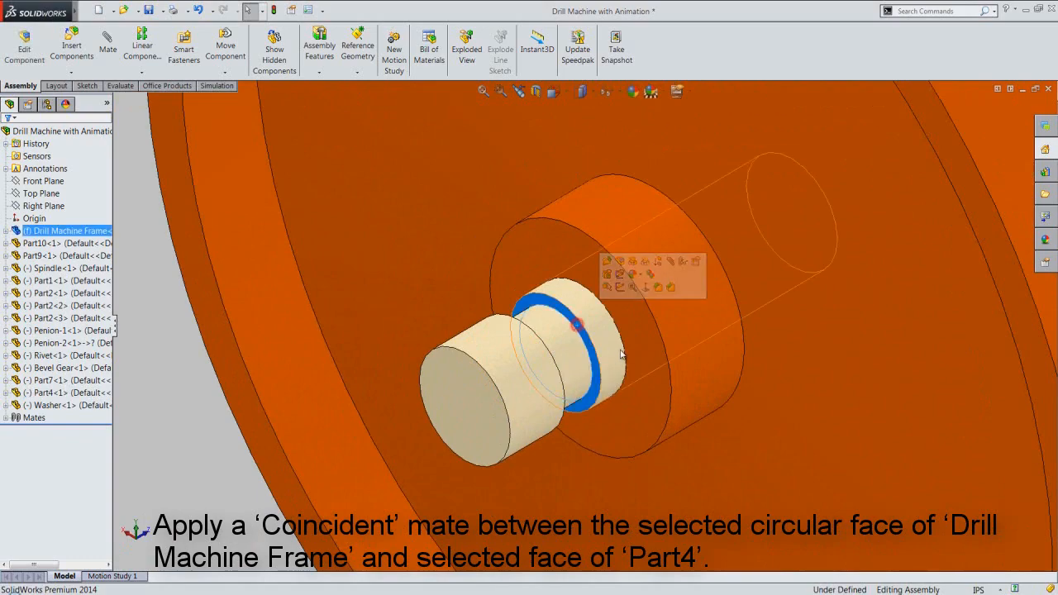
scroll(629, 350, up, 8)
middle_drag(640, 359, 488, 294)
ctrl+click(449, 241)
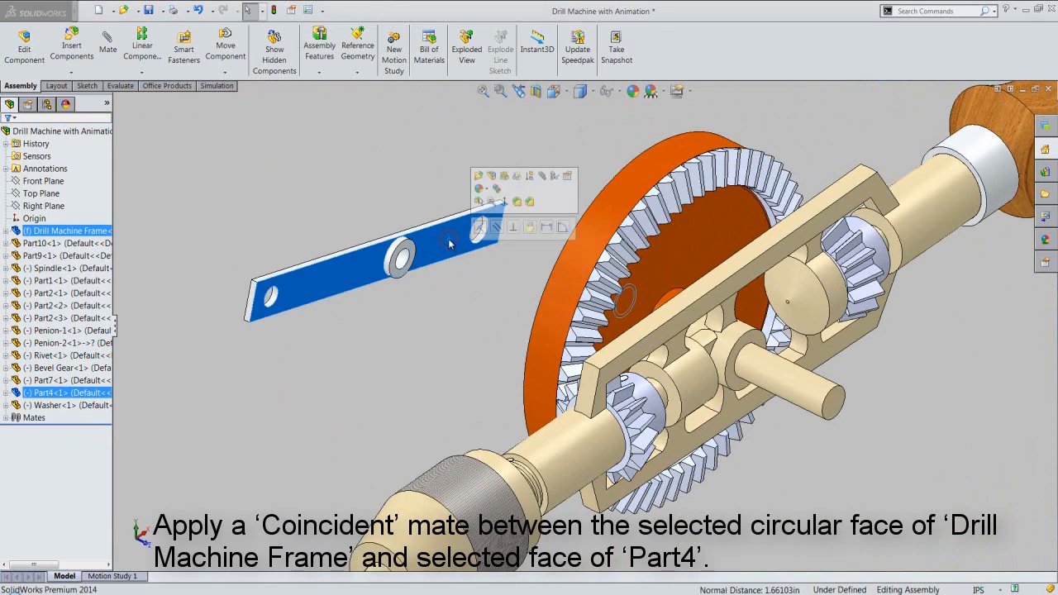
click(480, 229)
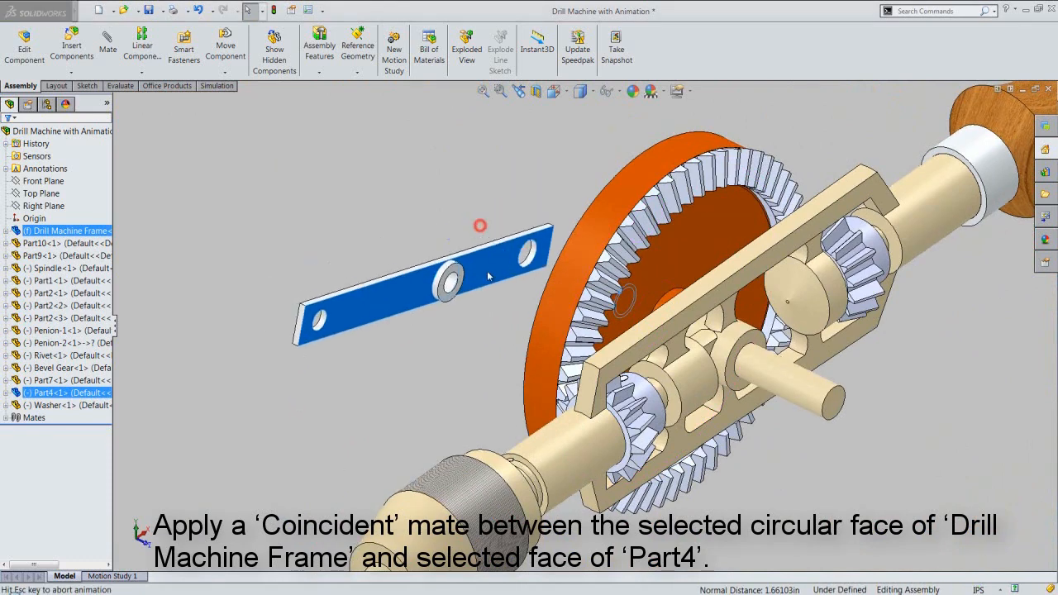
click(518, 91)
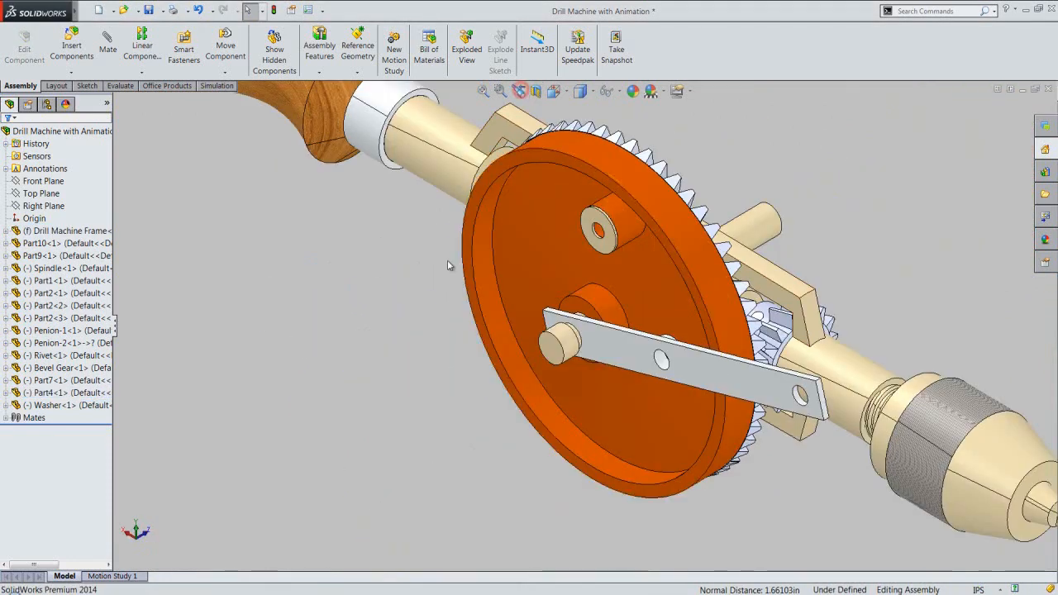
- Add a concentric mate between the washer's hole and Part4's middle hole
scroll(600, 232, down, 6)
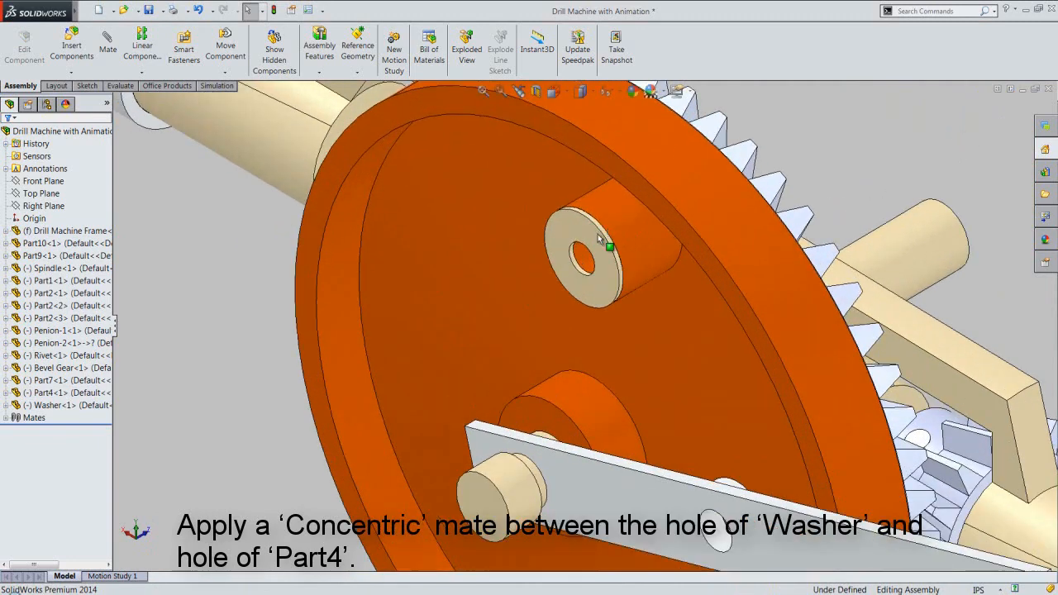
click(559, 298)
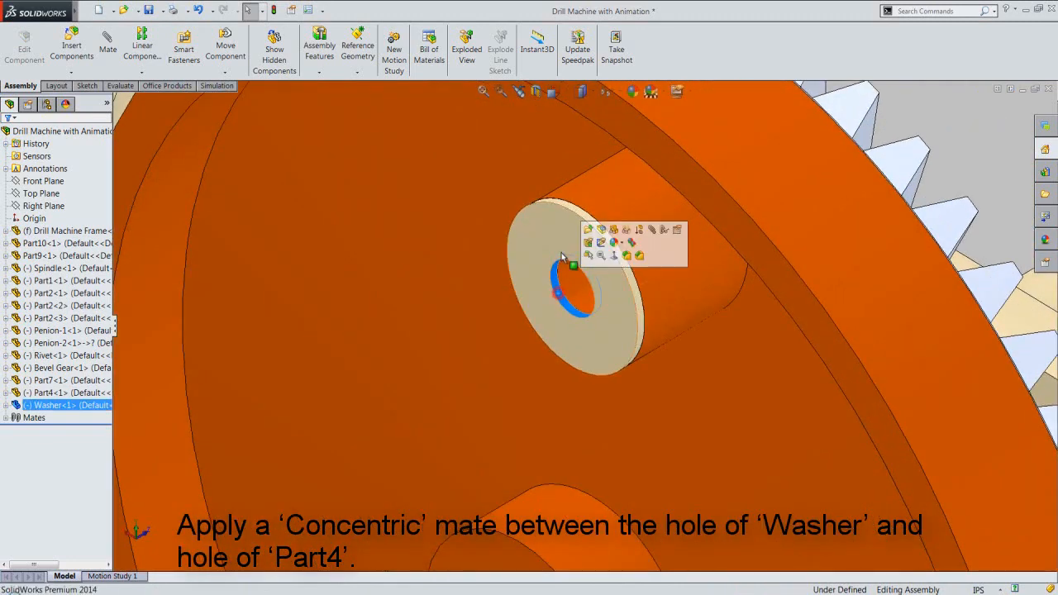
scroll(561, 257, up, 4)
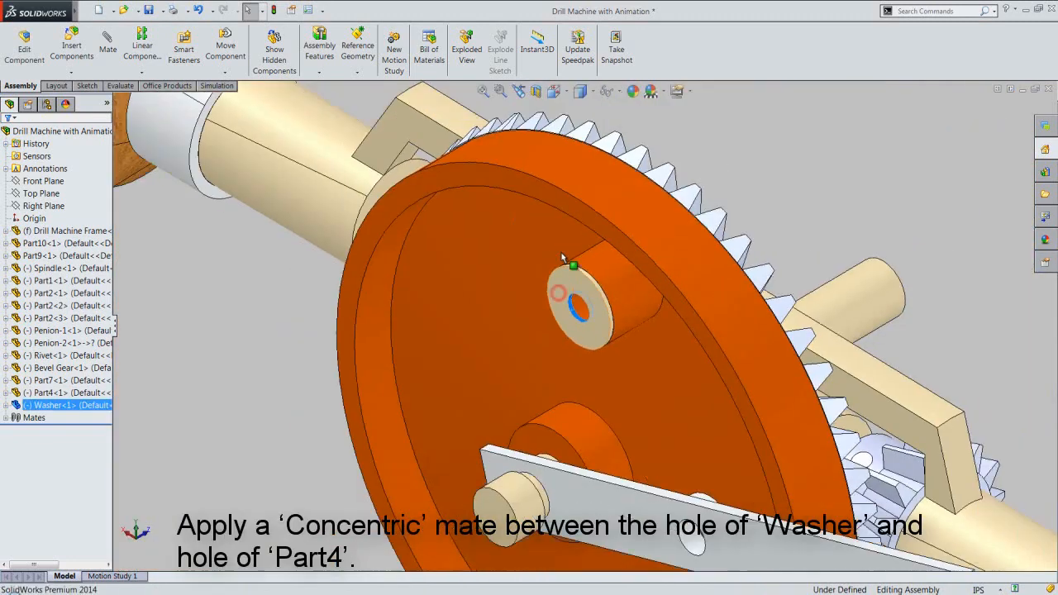
scroll(708, 441, up, 4)
scroll(708, 442, down, 4)
scroll(526, 389, down, 3)
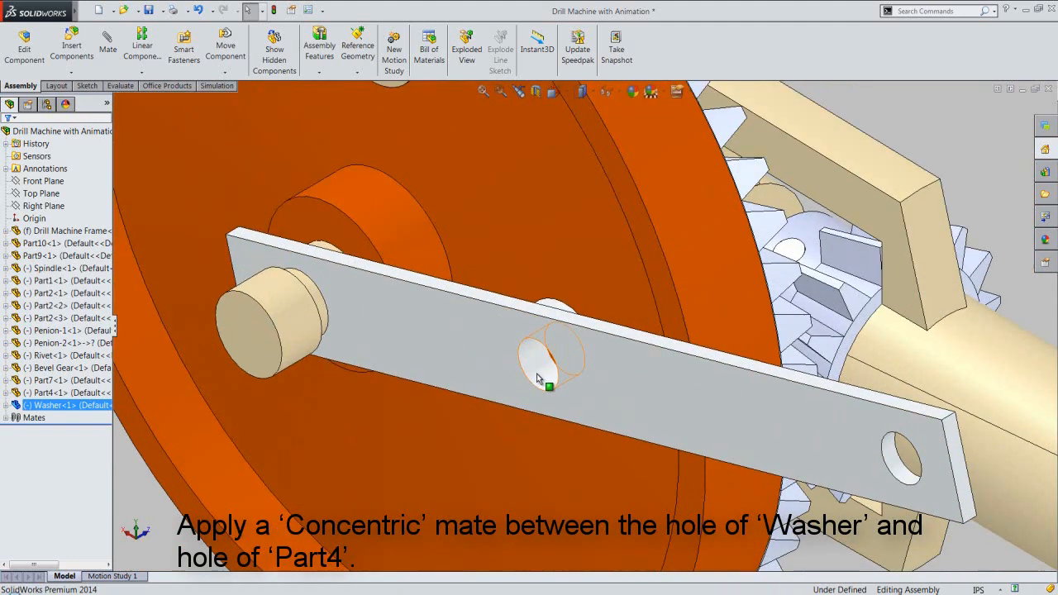
click(536, 380)
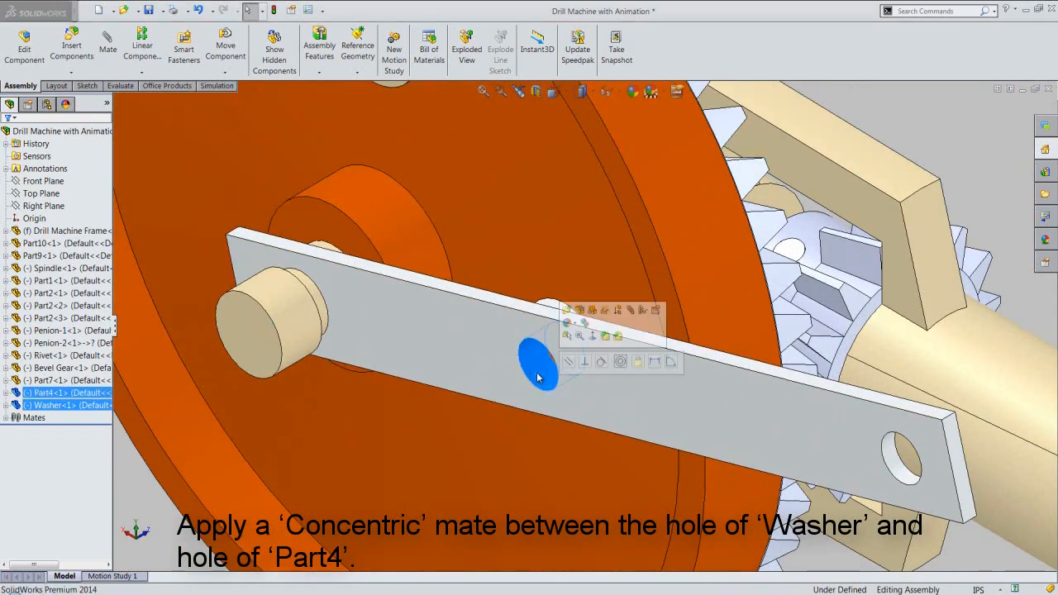
click(620, 361)
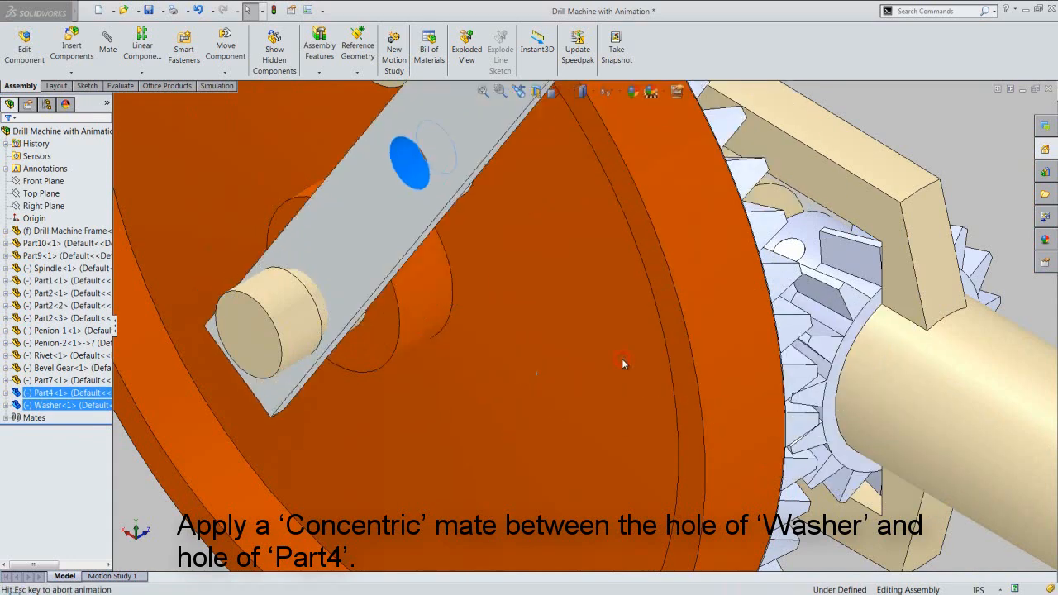
scroll(656, 438, down, 3)
scroll(650, 426, down, 3)
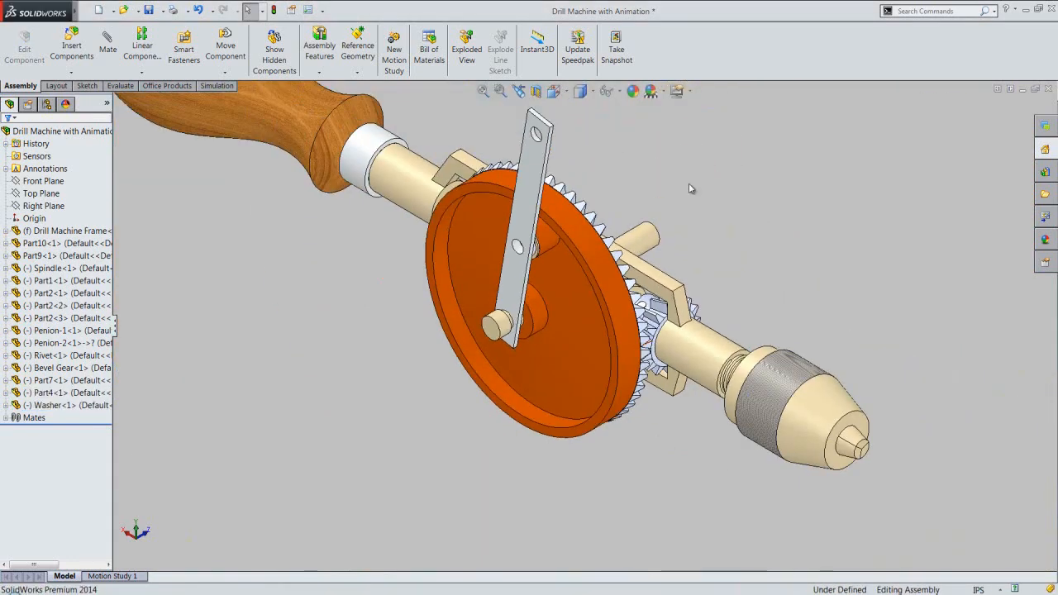
- Check the mated crank bar from the side and save the drill machine assembly
middle_drag(687, 179, 486, 218)
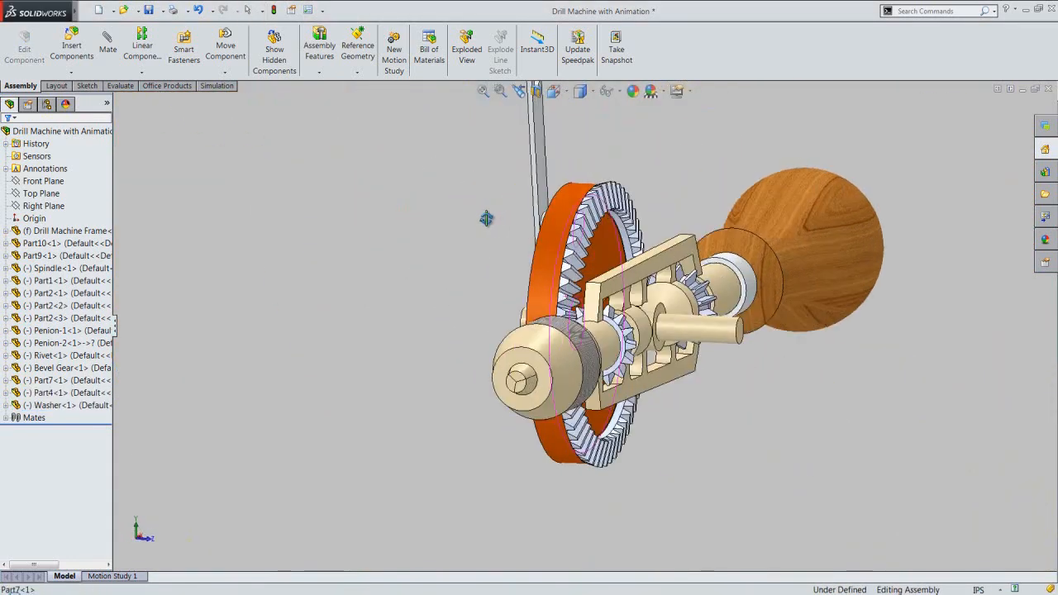
click(518, 91)
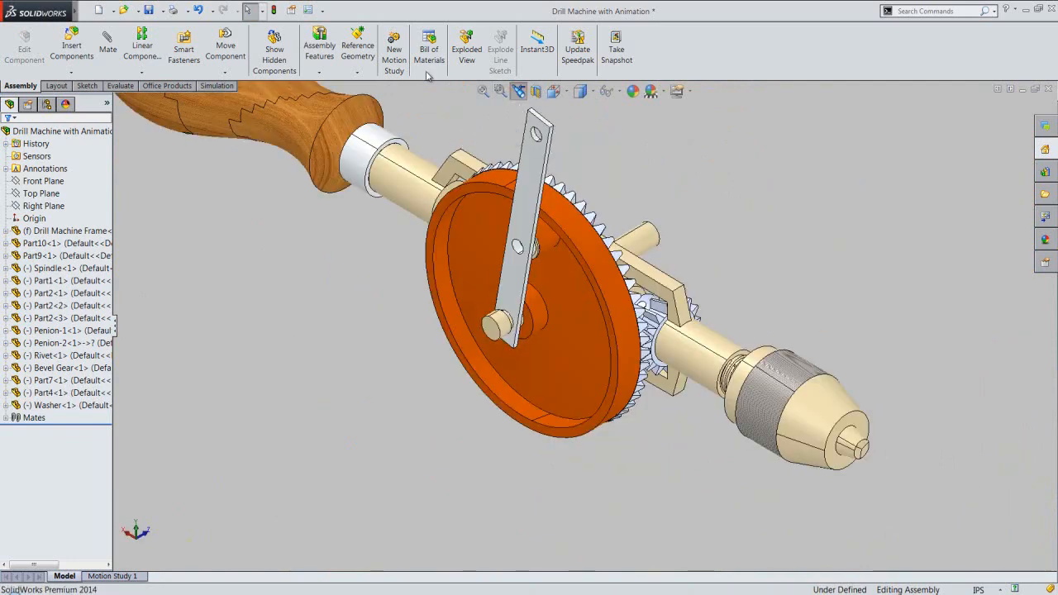
click(484, 91)
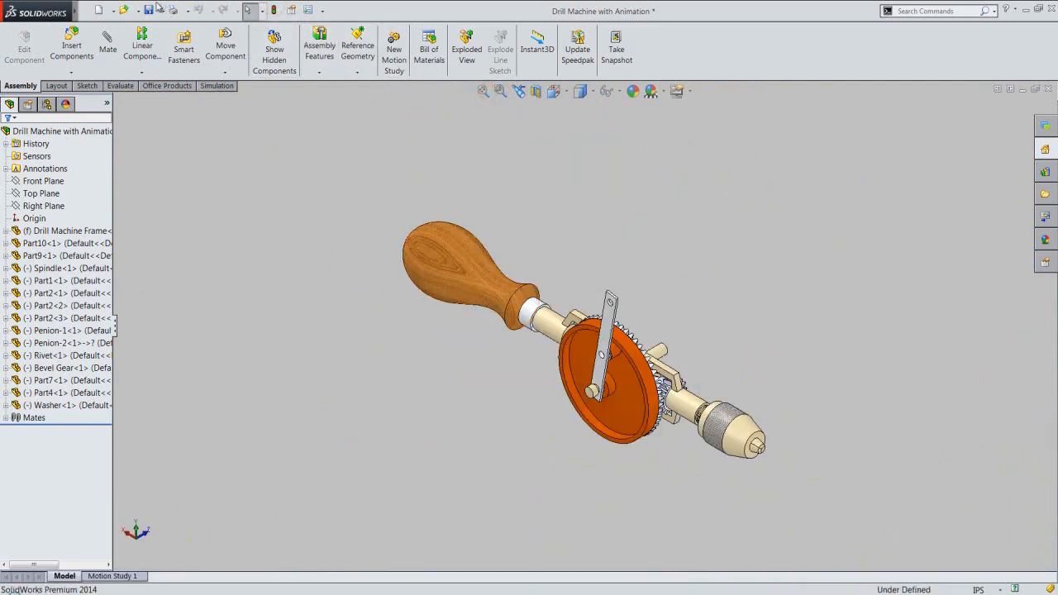
click(153, 9)
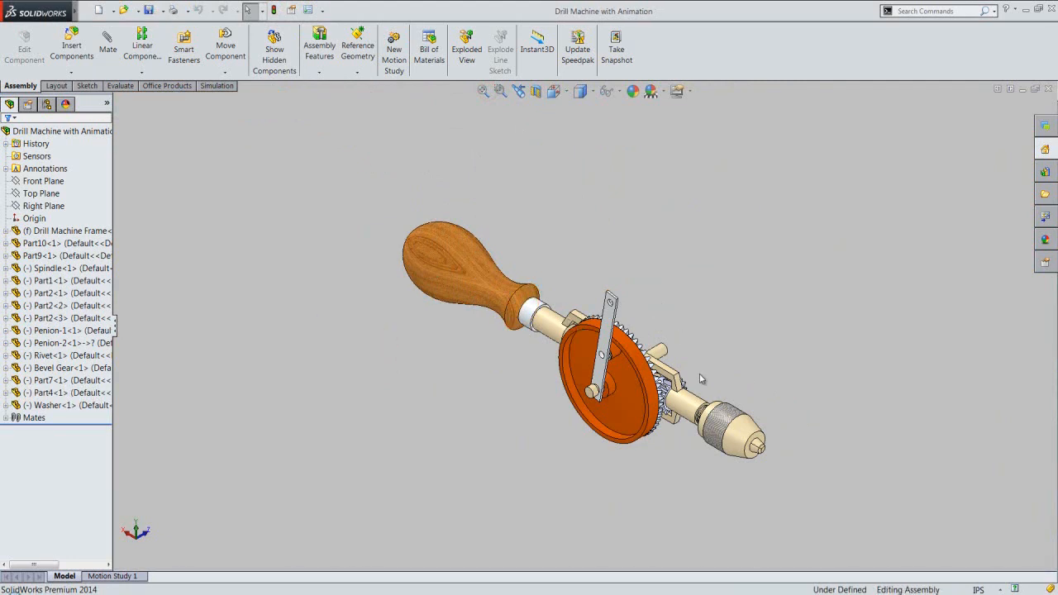
- Open the Machine Screws folder within the ANSI Inch Bolts and Screws category of the Design Library's Toolbox
scroll(700, 378, down, 5)
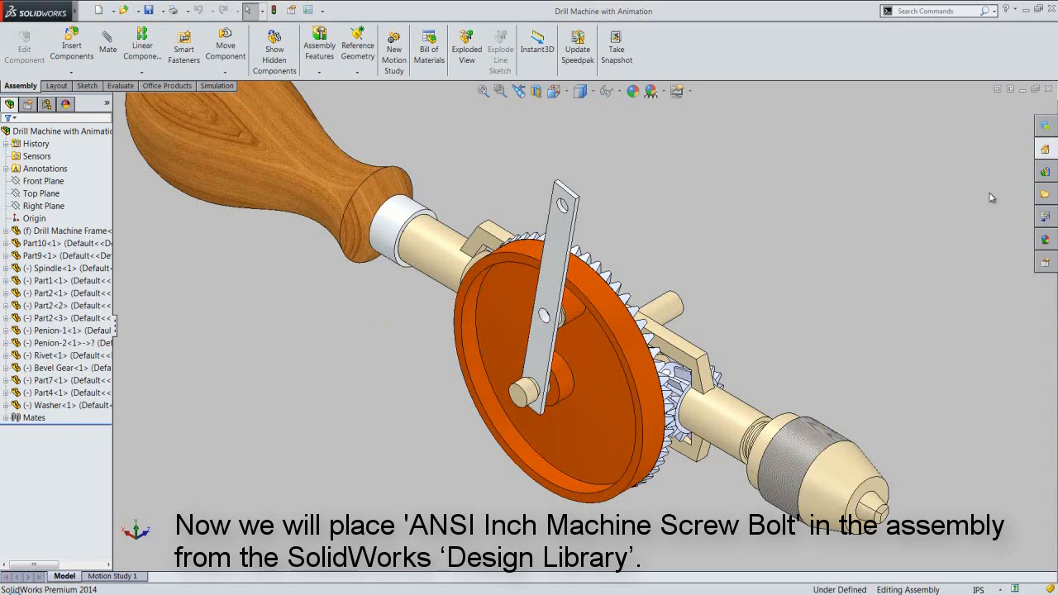
click(1045, 173)
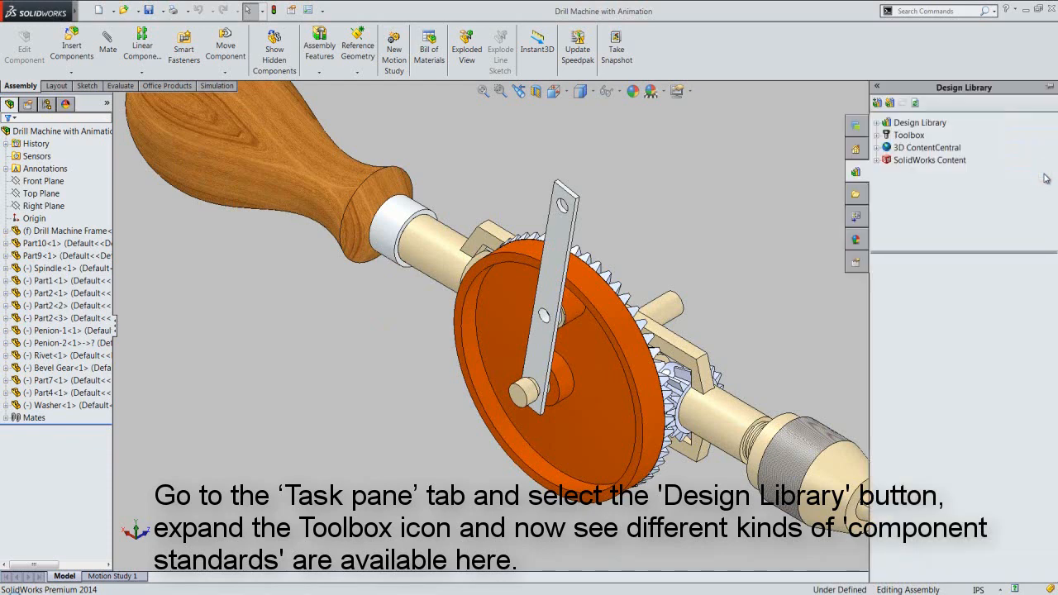
click(879, 137)
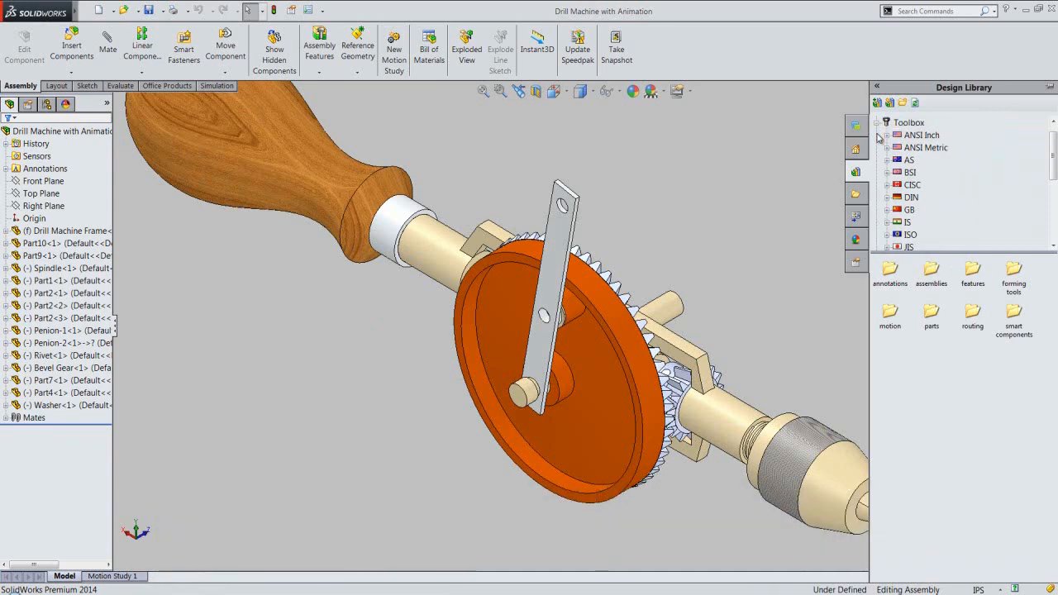
click(918, 135)
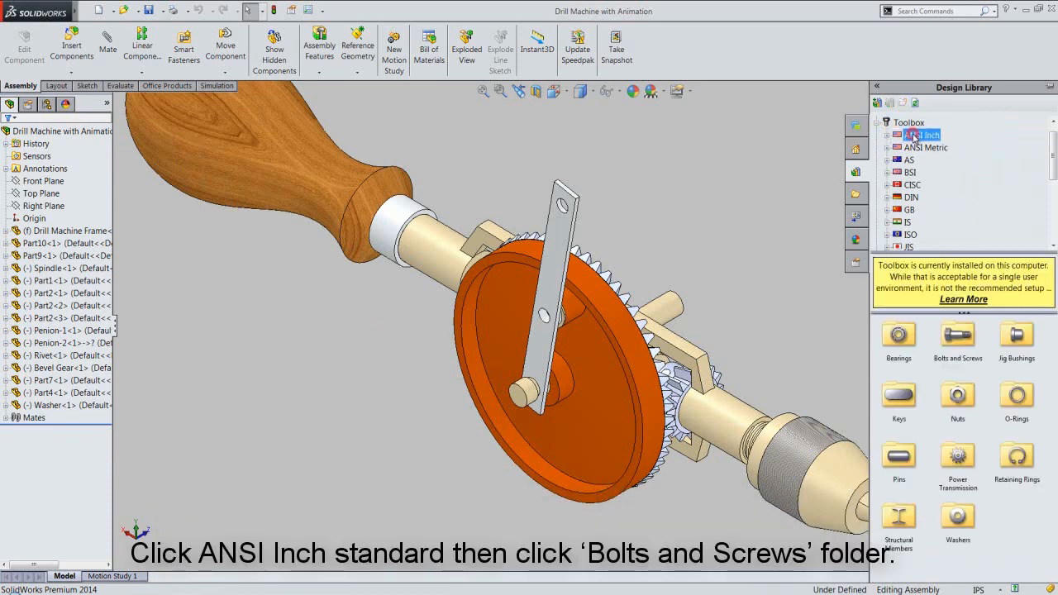
double_click(956, 336)
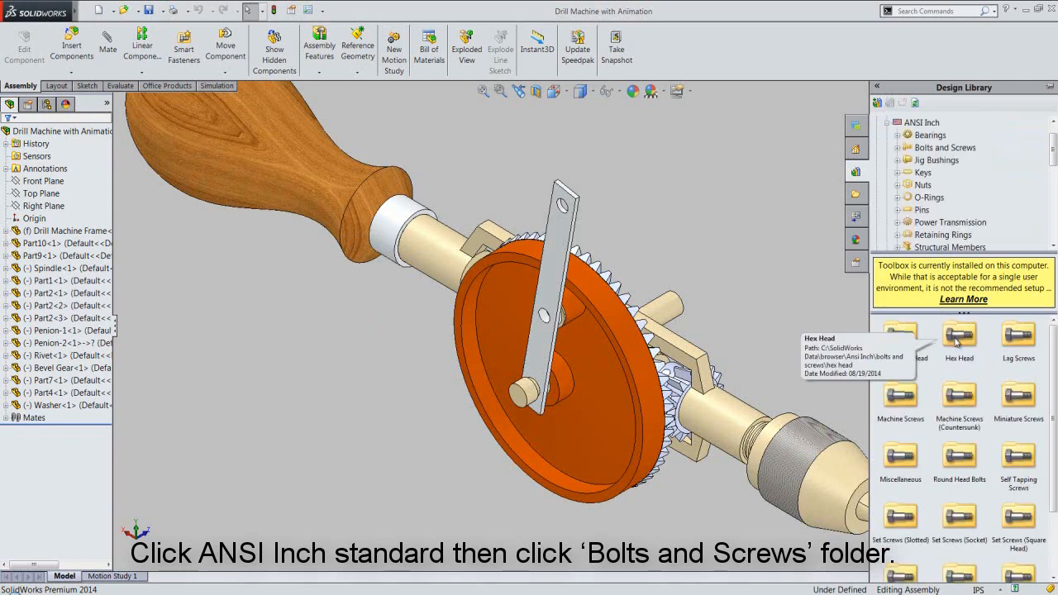
click(905, 398)
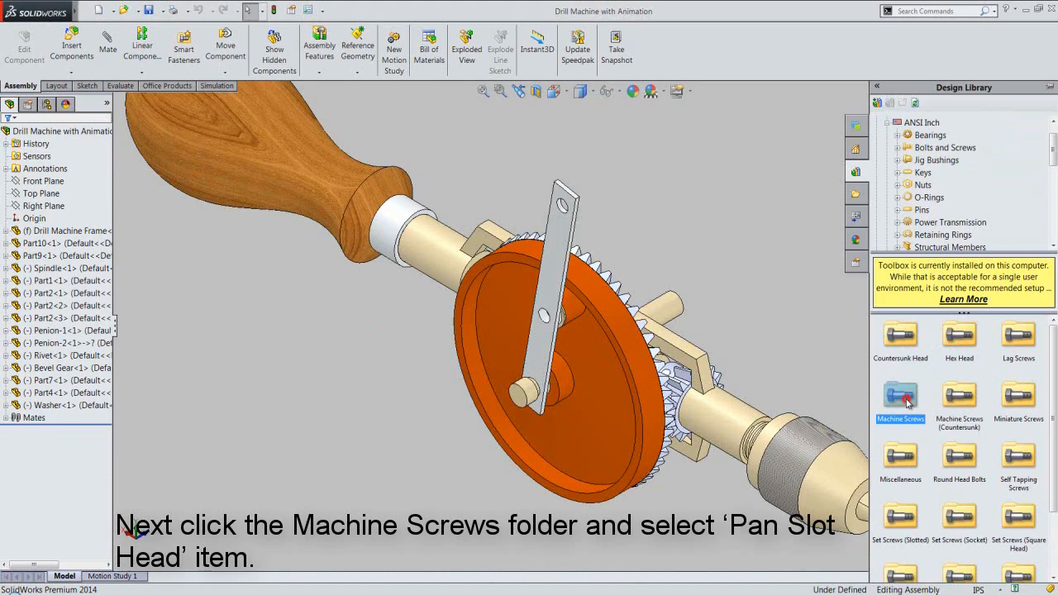
double_click(907, 400)
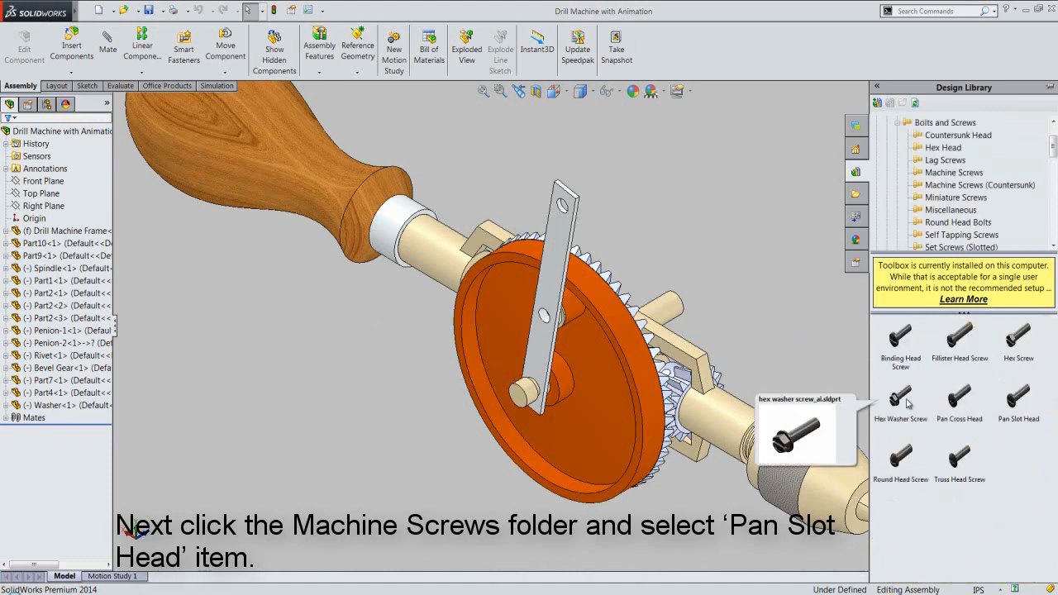
- Place a Pan Slot Head machine screw from the Toolbox into the middle hole of Part4
click(1019, 401)
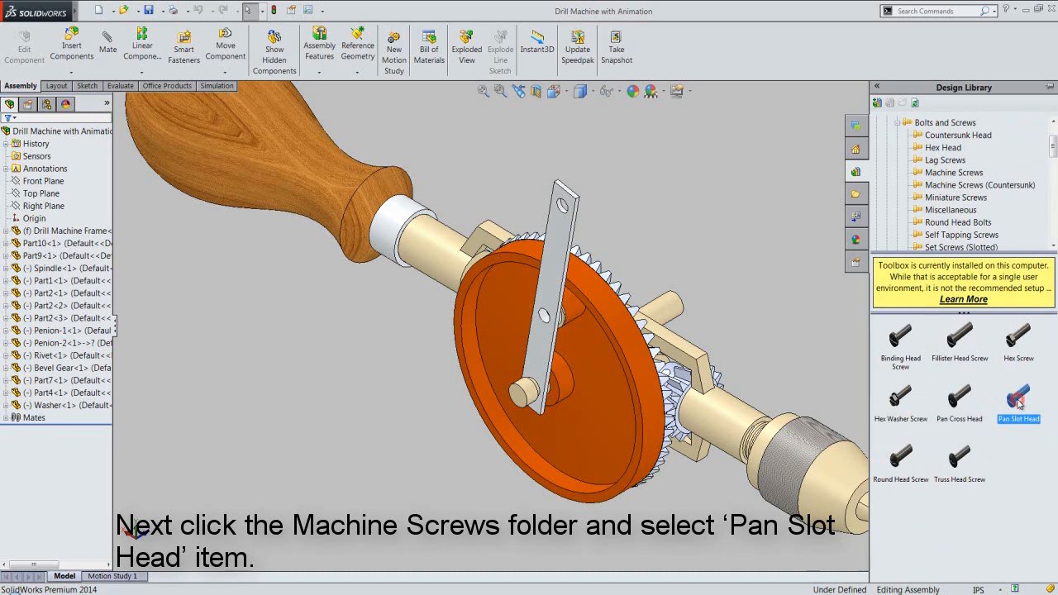
mouse_move(1020, 403)
drag(1019, 402, 616, 345)
drag(551, 324, 554, 328)
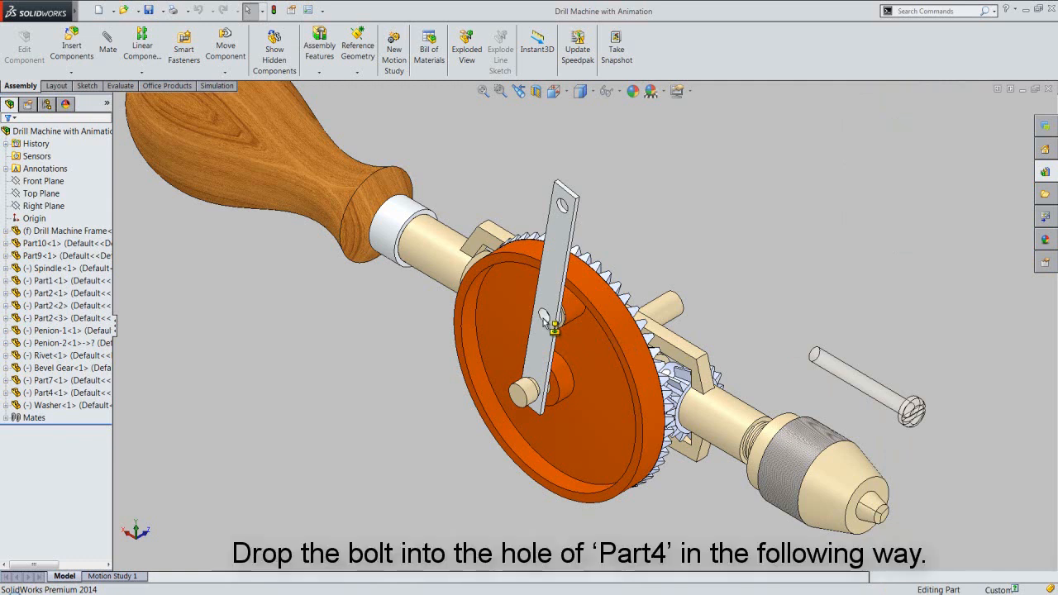
drag(544, 314, 544, 316)
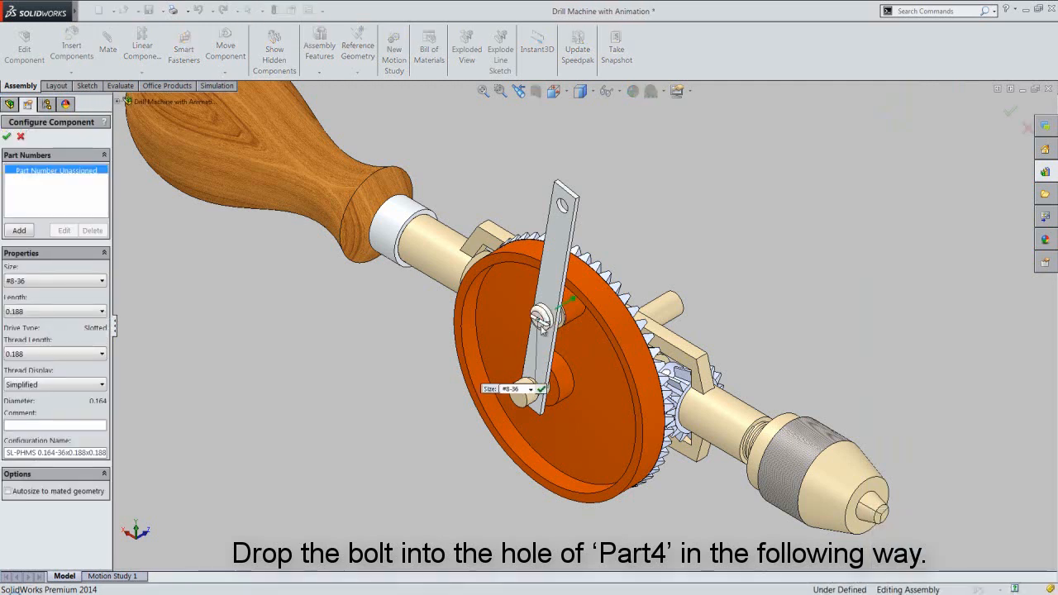
- Set the placed screw's size to #10-24 and end the insertion without adding more copies
click(531, 390)
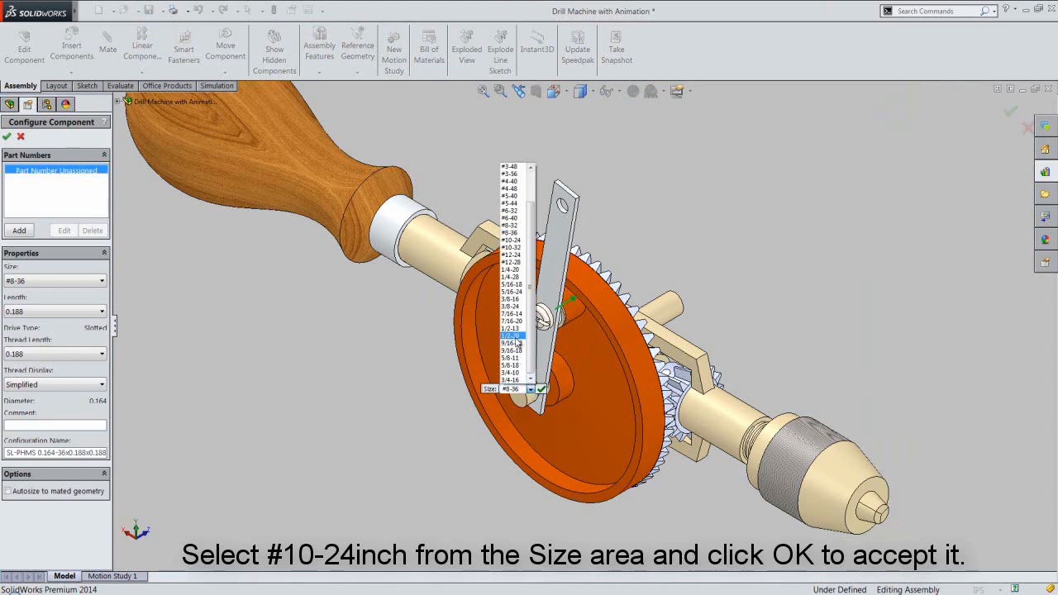
click(523, 240)
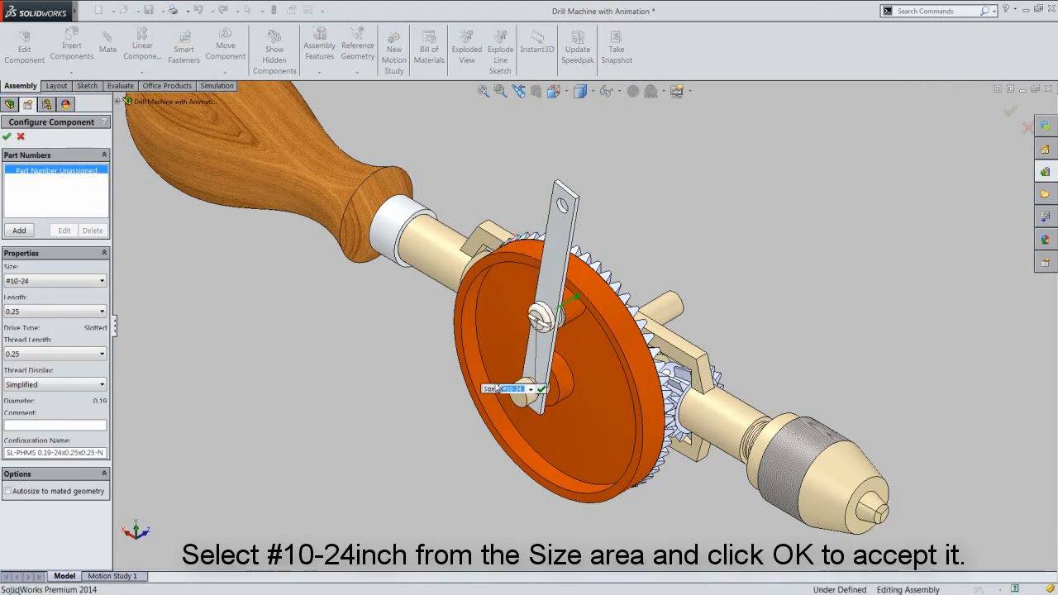
click(542, 389)
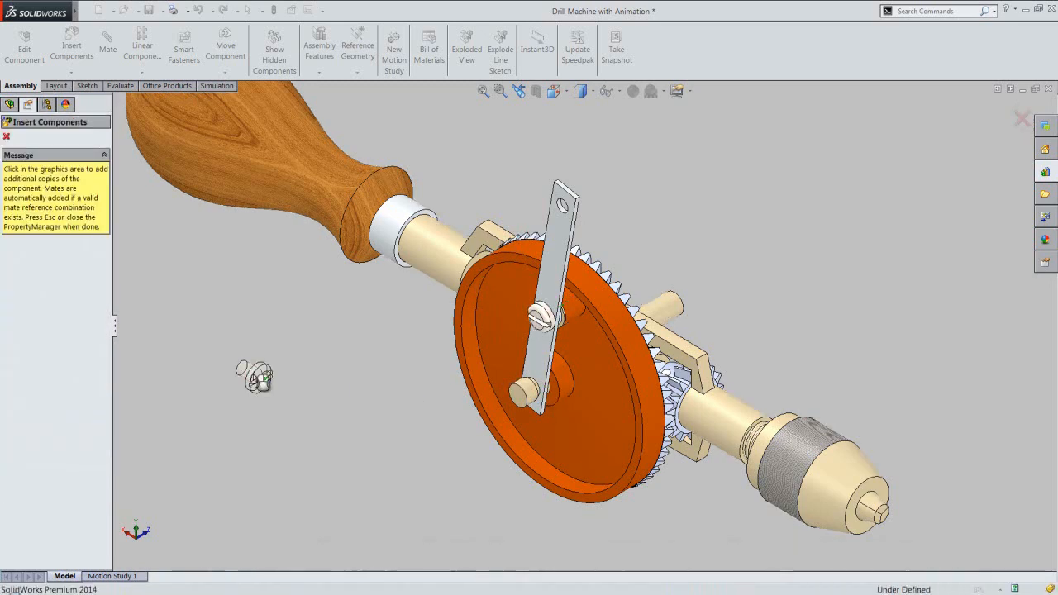
click(6, 137)
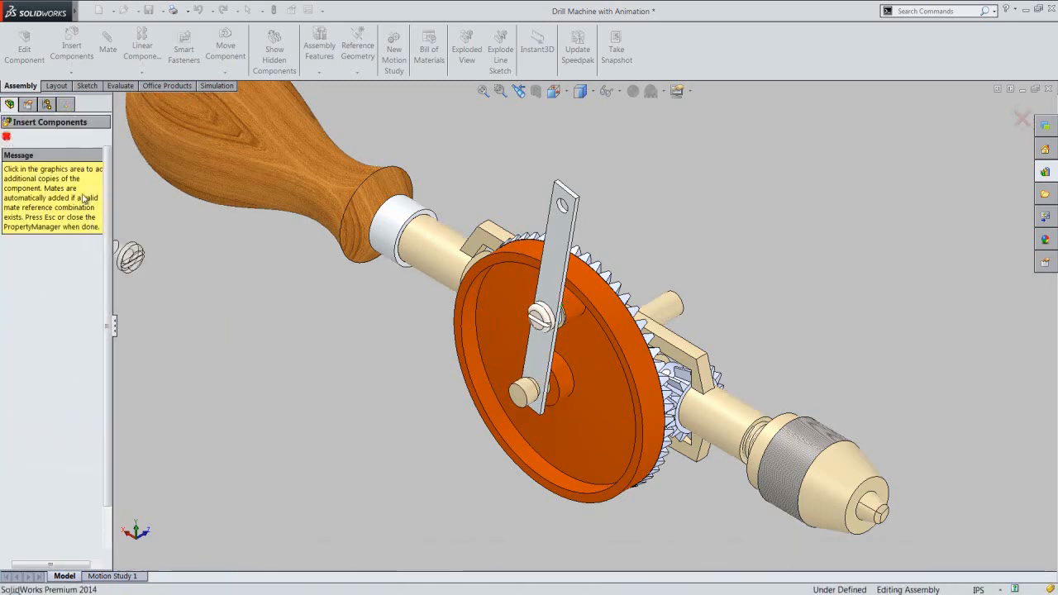
- Edit the pan slot head Toolbox component and set its length to 0.5 inch
click(83, 419)
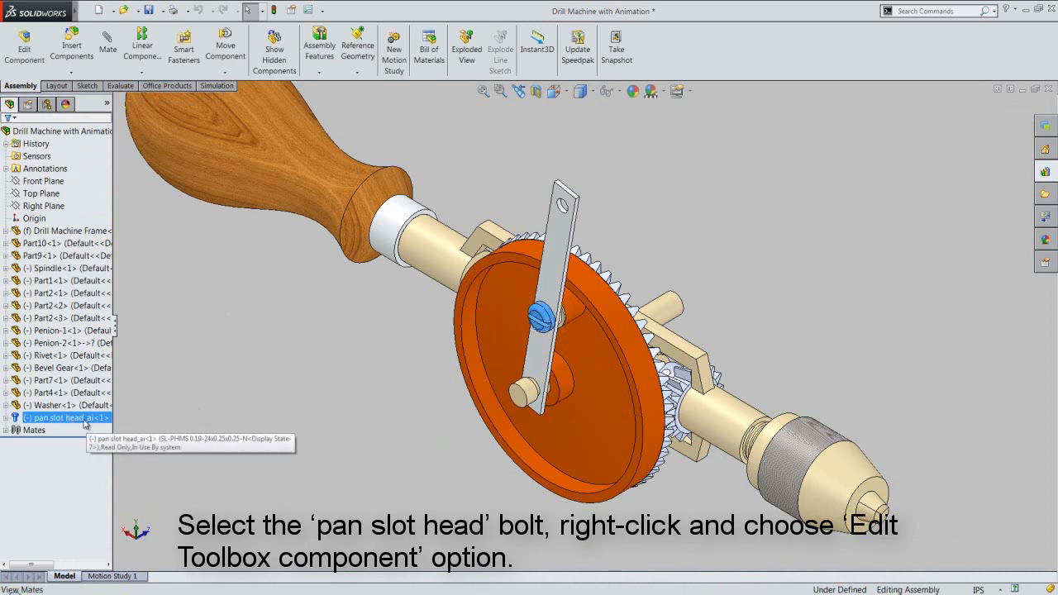
right_click(86, 420)
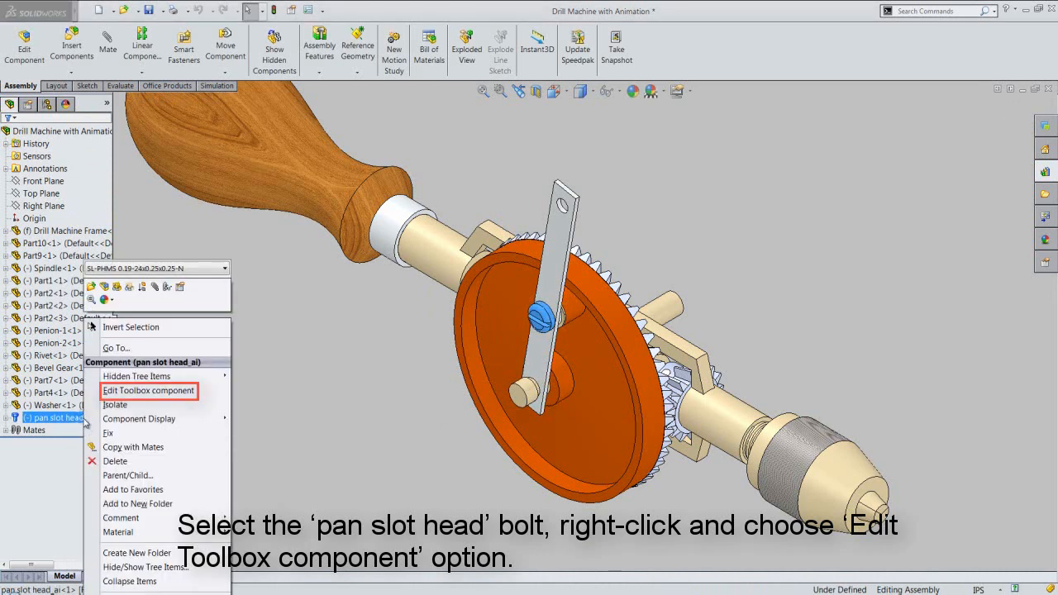
click(157, 392)
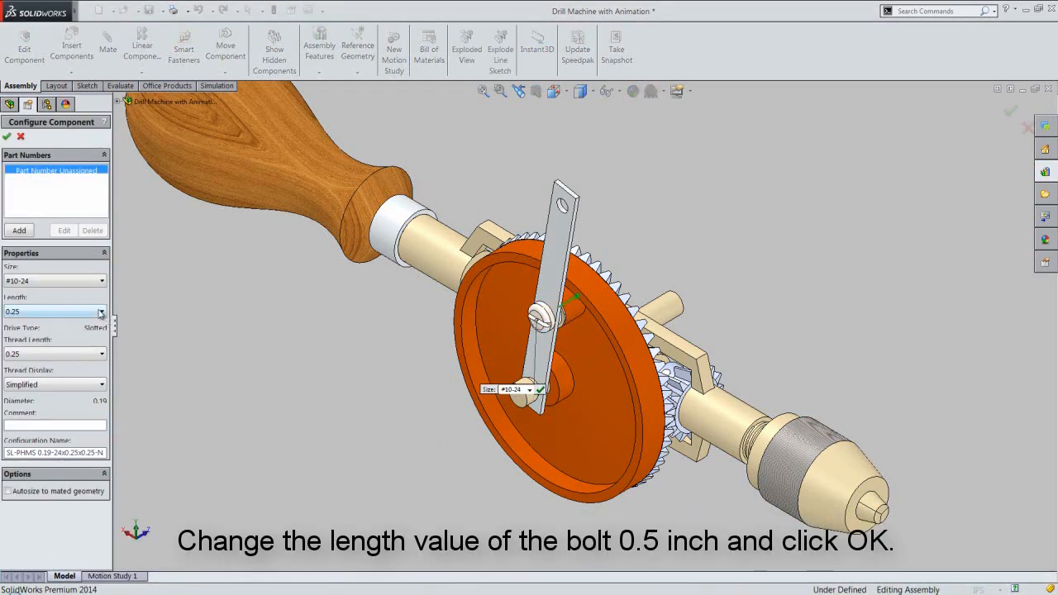
click(100, 312)
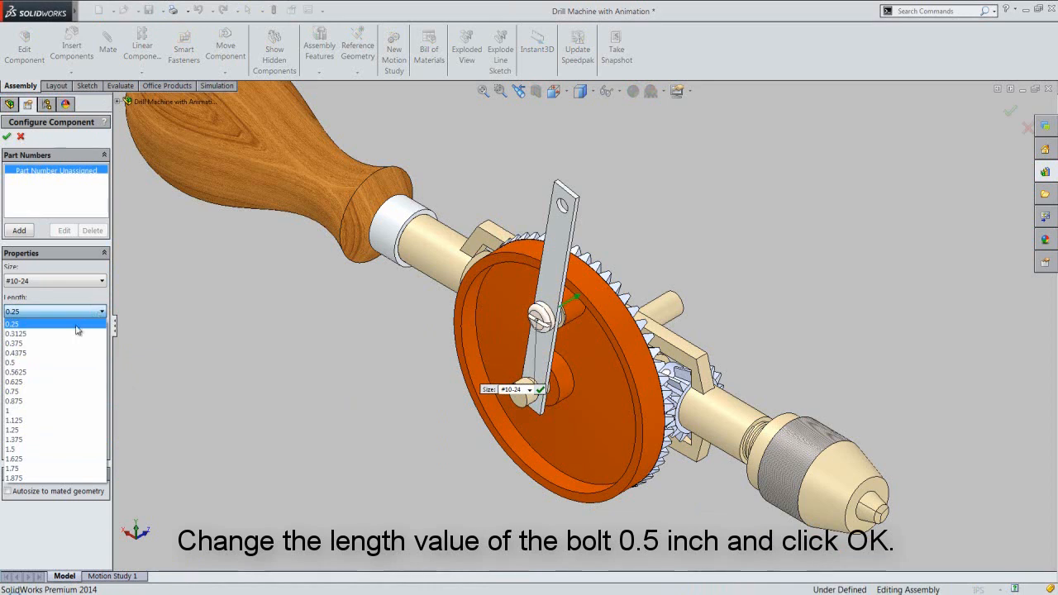
click(30, 362)
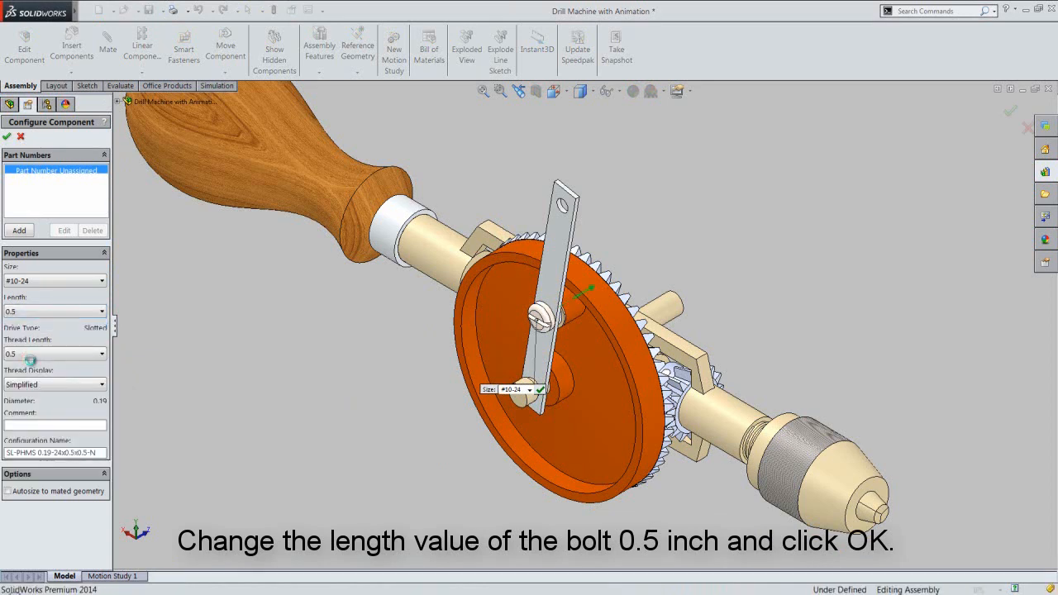
click(8, 139)
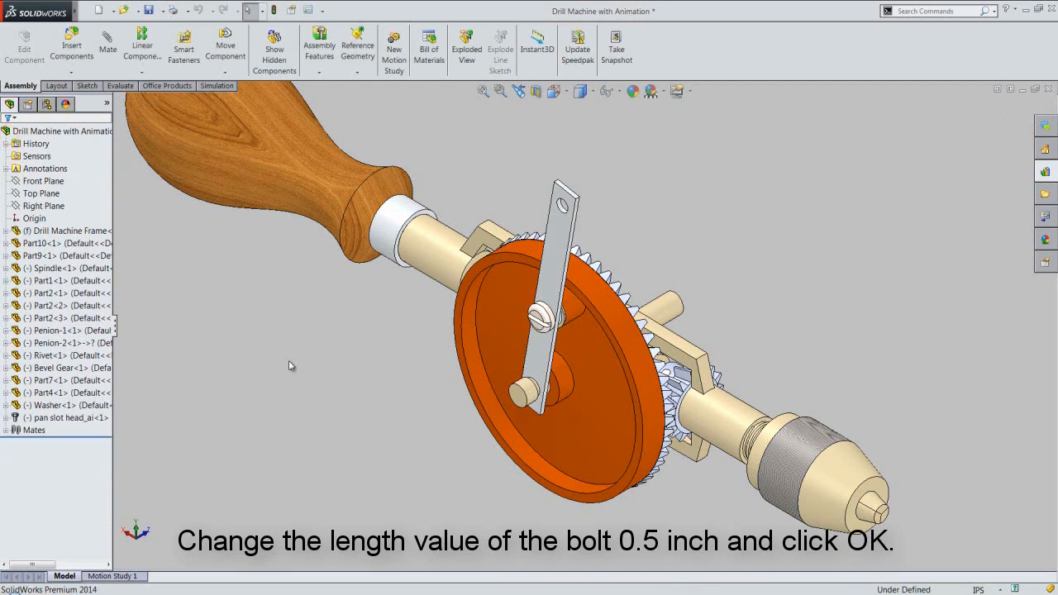
- Save the assembly and check the screw's fit in Part4 from the side before returning to the full view
click(290, 365)
click(148, 11)
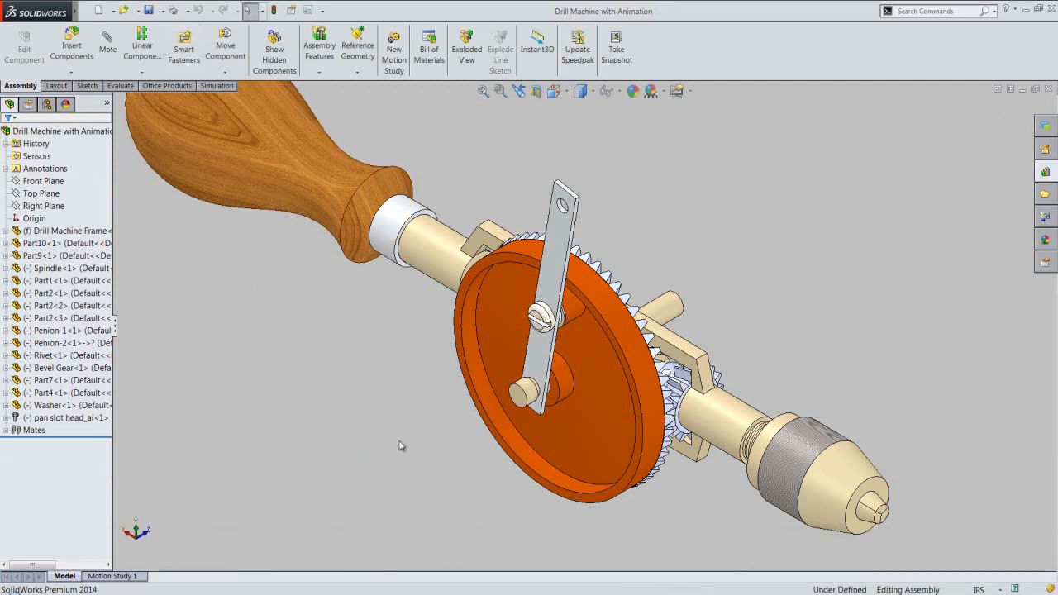
scroll(545, 330, down, 5)
middle_drag(570, 367, 504, 274)
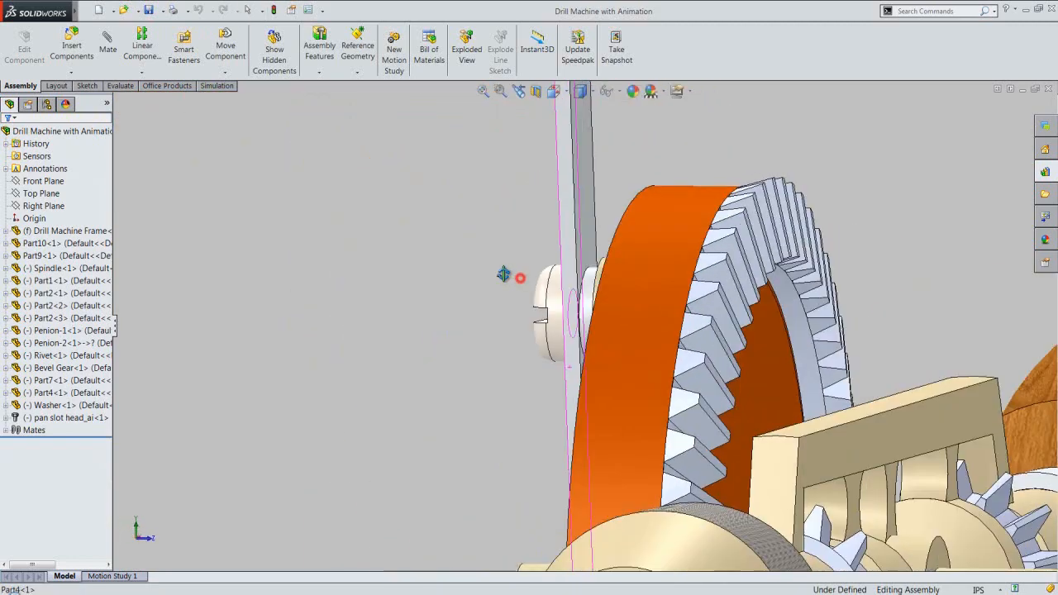
click(518, 91)
click(483, 90)
click(334, 341)
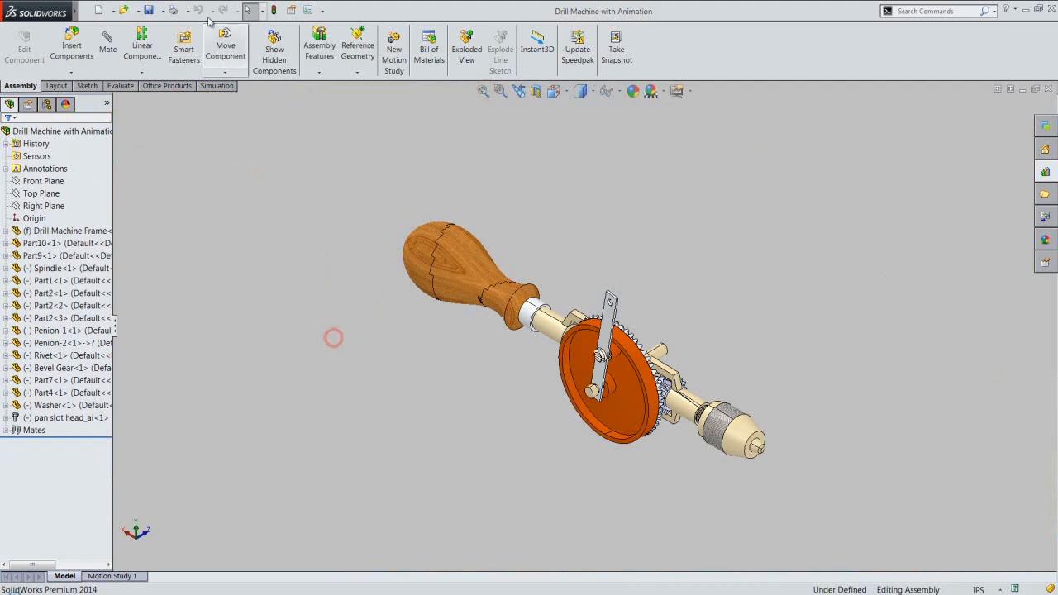
click(360, 295)
- Insert Part3 and Part5 together into the assembly, placing both in the empty space beside the orange wheel
click(70, 40)
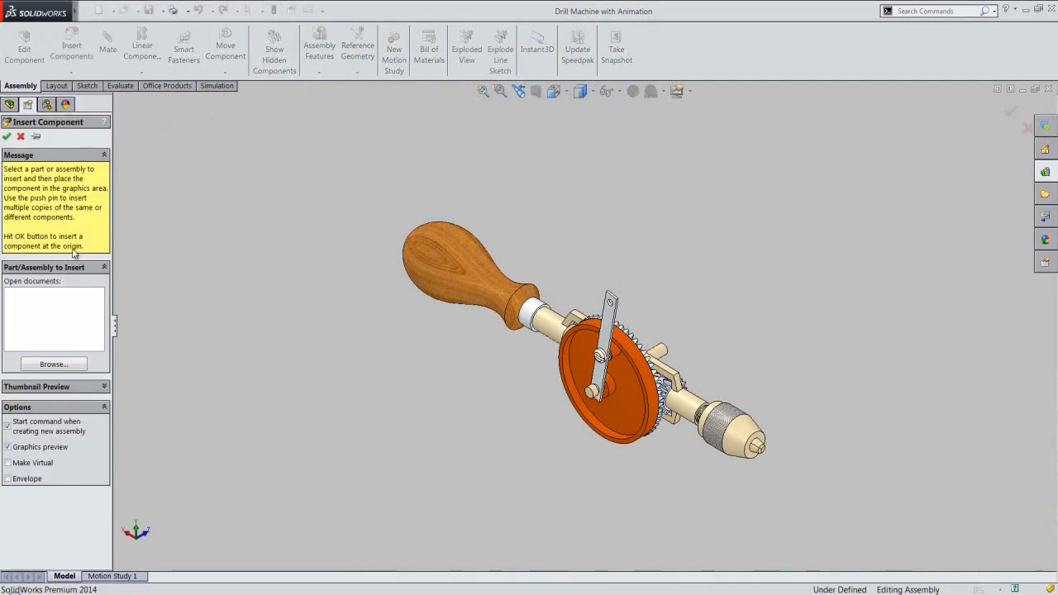
click(75, 368)
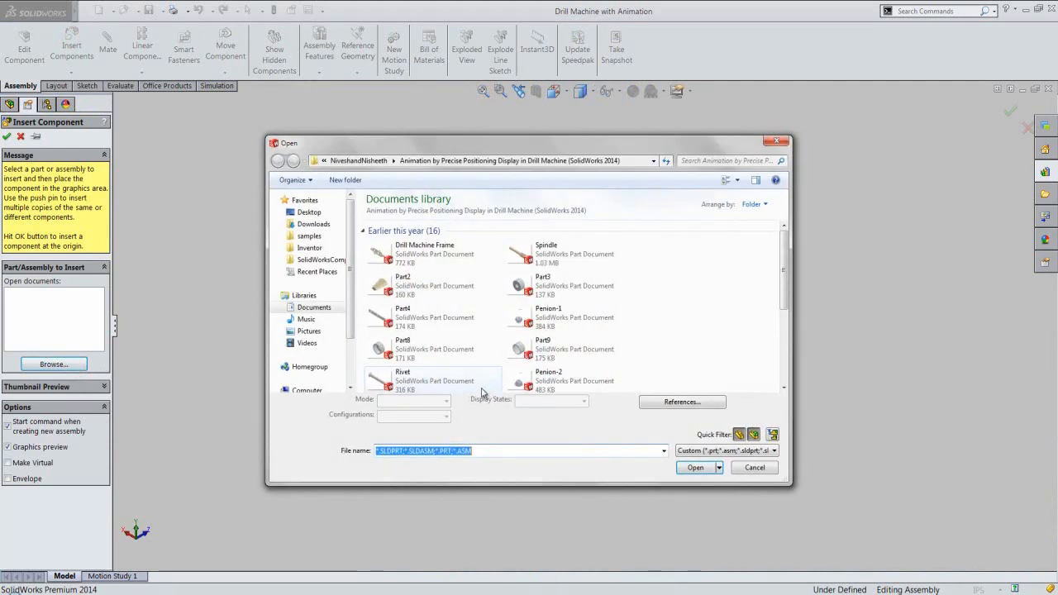
click(533, 285)
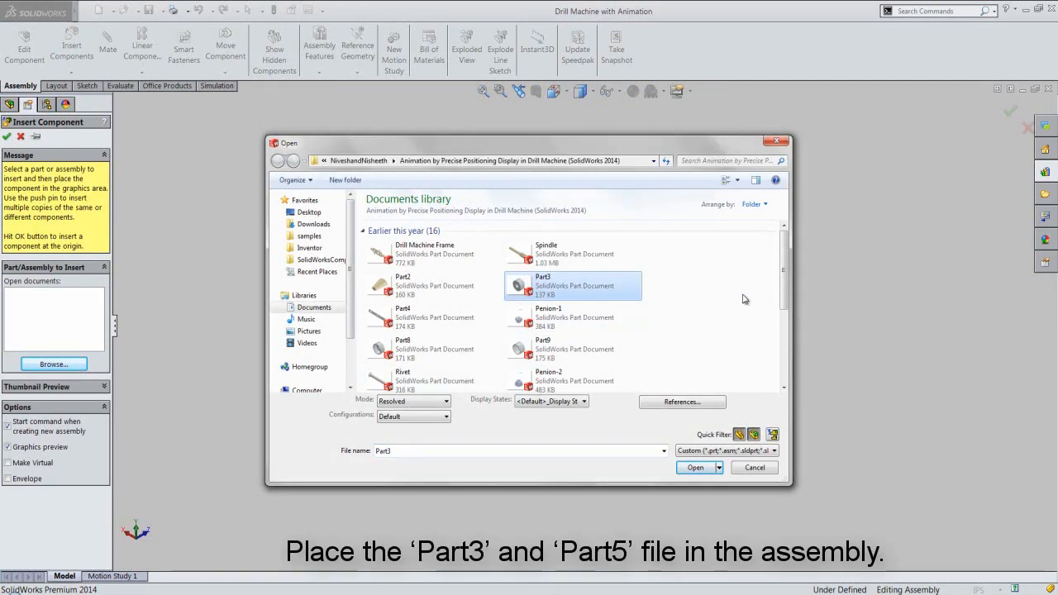
drag(784, 287, 784, 319)
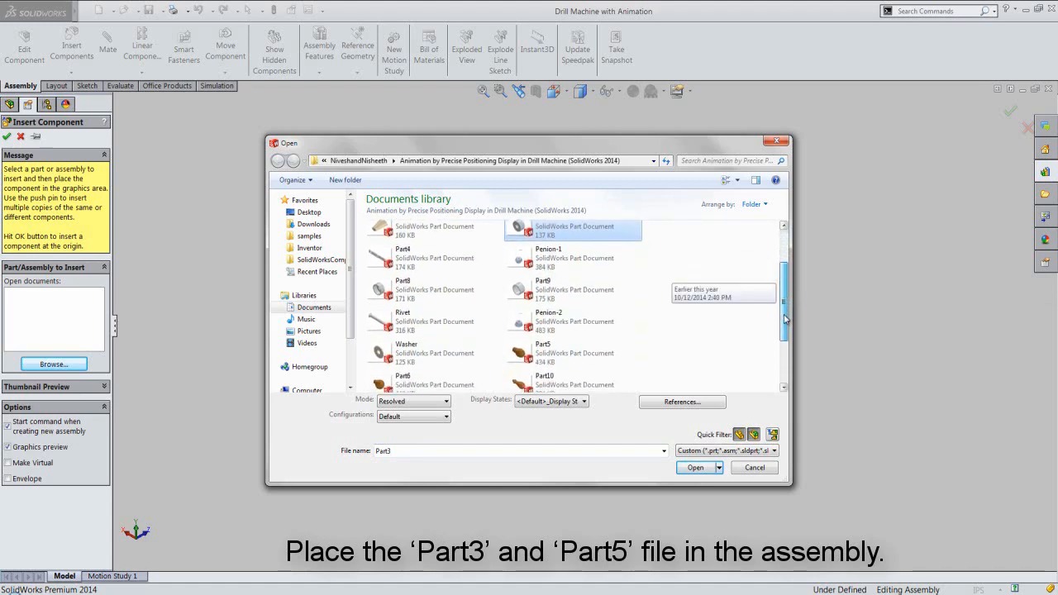
ctrl+click(573, 347)
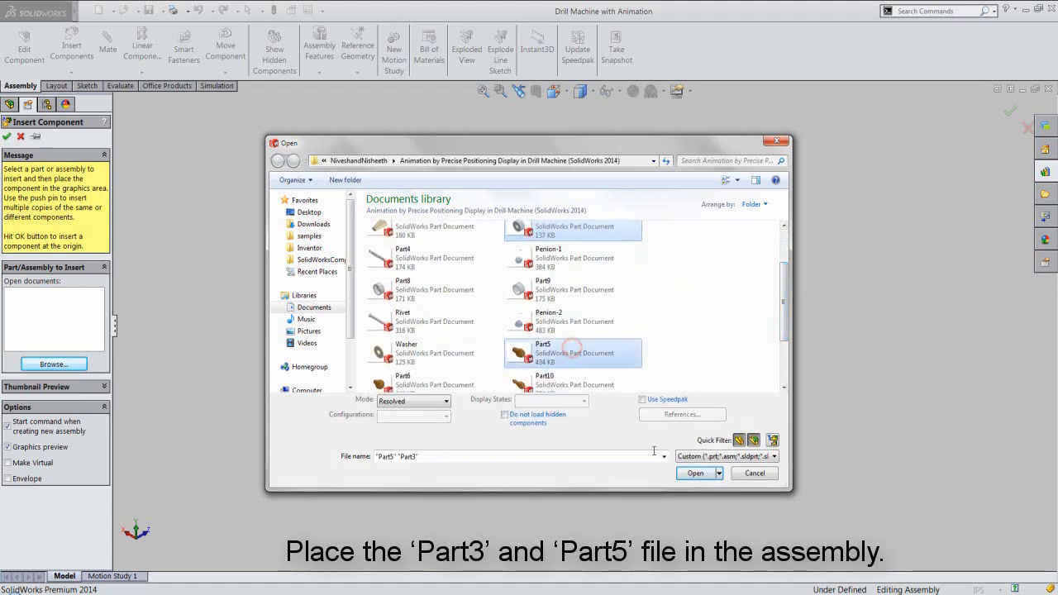
click(695, 473)
scroll(496, 426, down, 4)
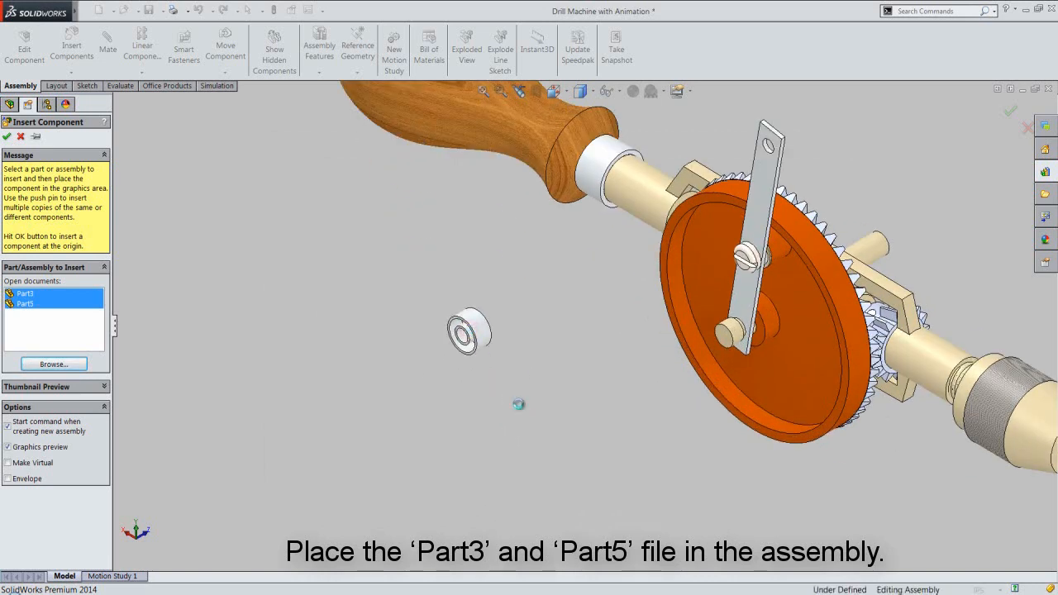
click(517, 405)
click(392, 380)
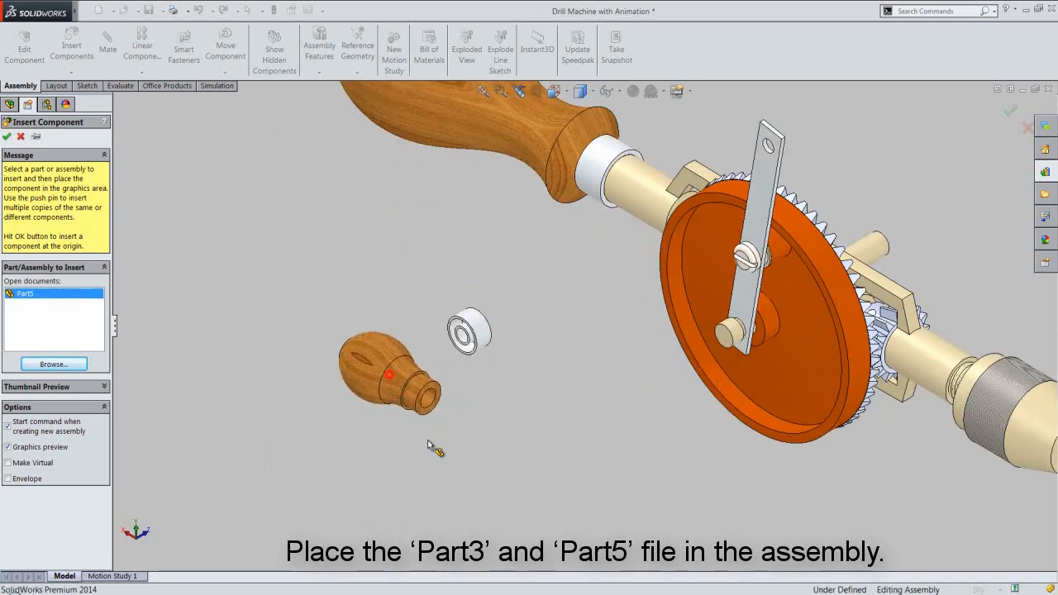
- Rotate Part5 with the Move with Triad handle so its narrow neck points toward Part3
scroll(409, 381, down, 4)
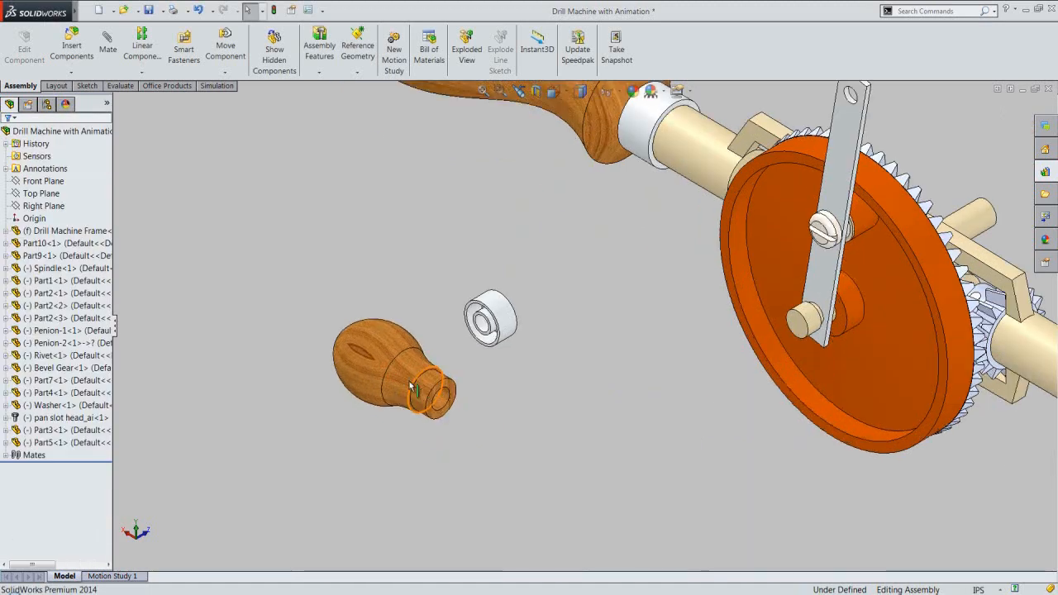
click(398, 369)
right_click(390, 352)
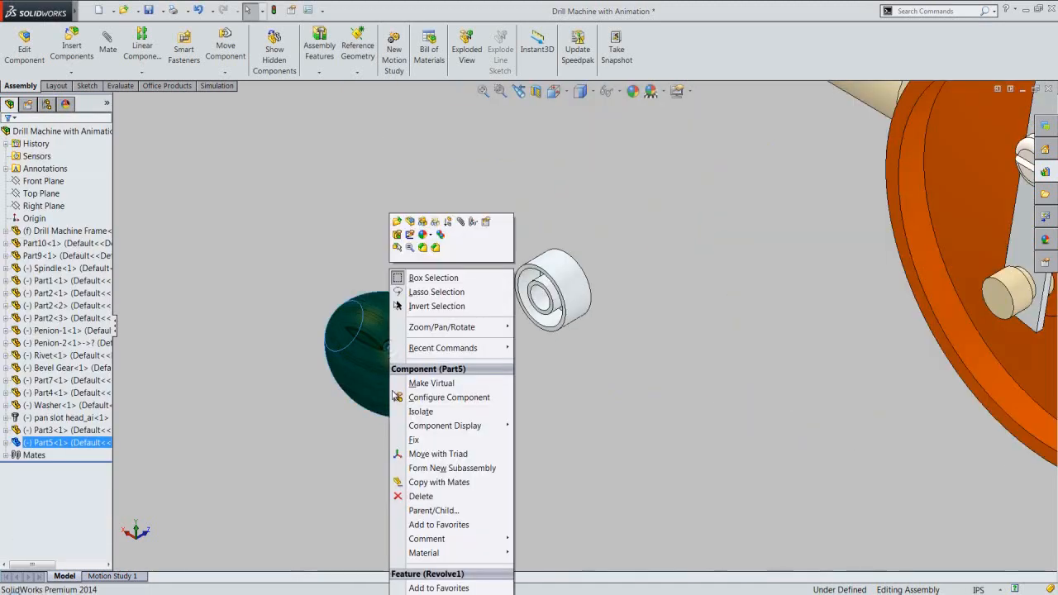
click(426, 385)
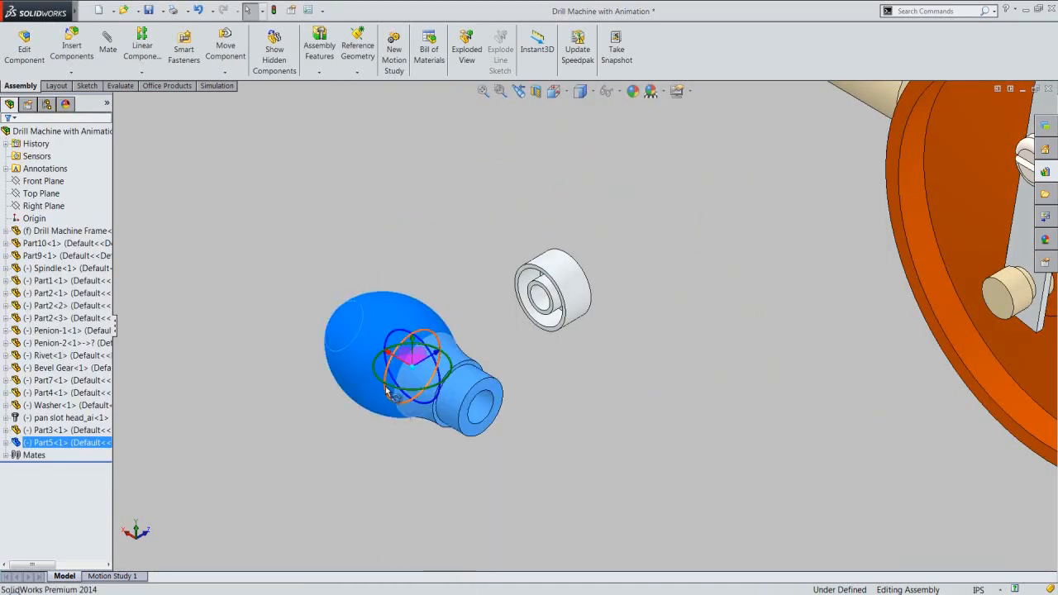
drag(382, 382, 480, 401)
click(520, 395)
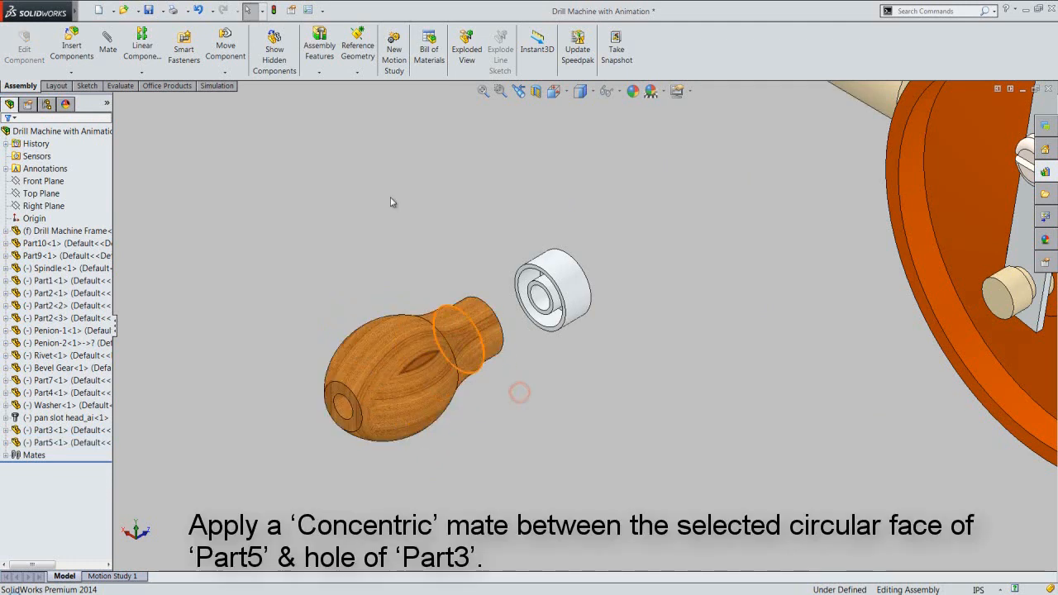
- Add a concentric mate with Lock Rotation between Part5's cylindrical neck face and Part3's hole
click(107, 45)
scroll(510, 299, down, 3)
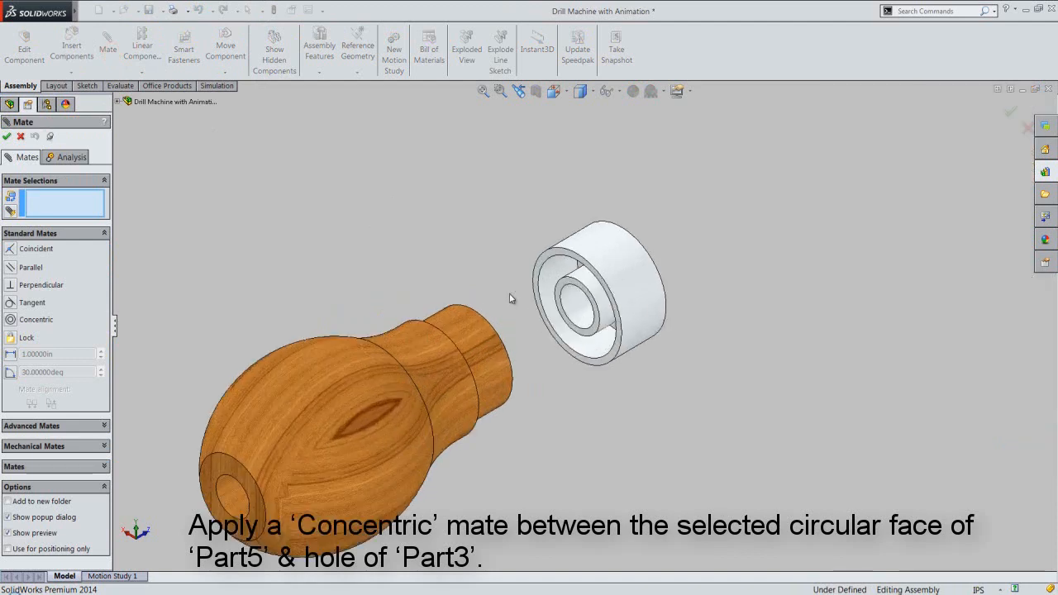
click(488, 350)
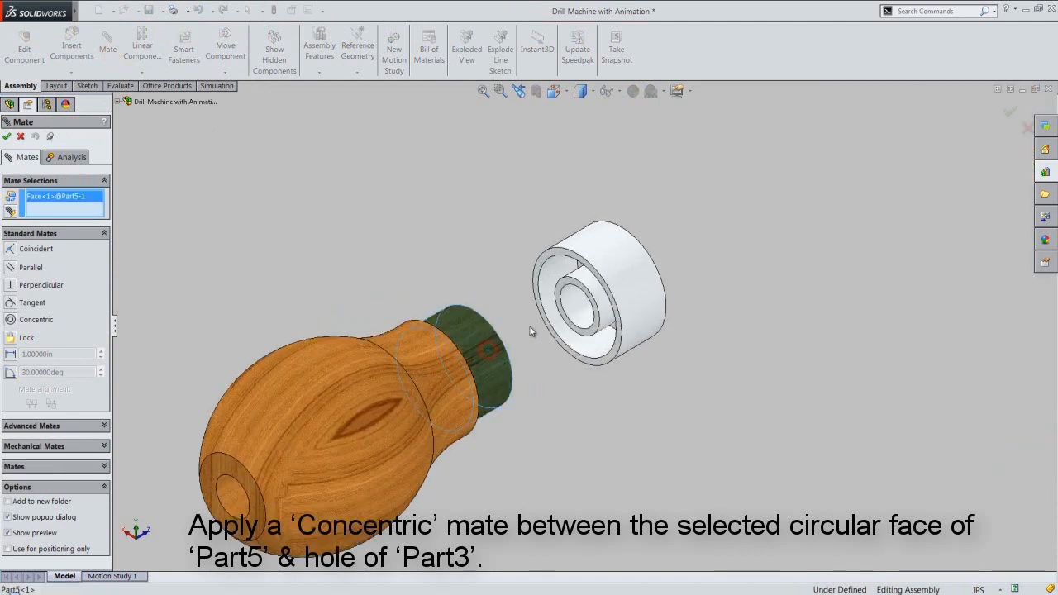
click(579, 310)
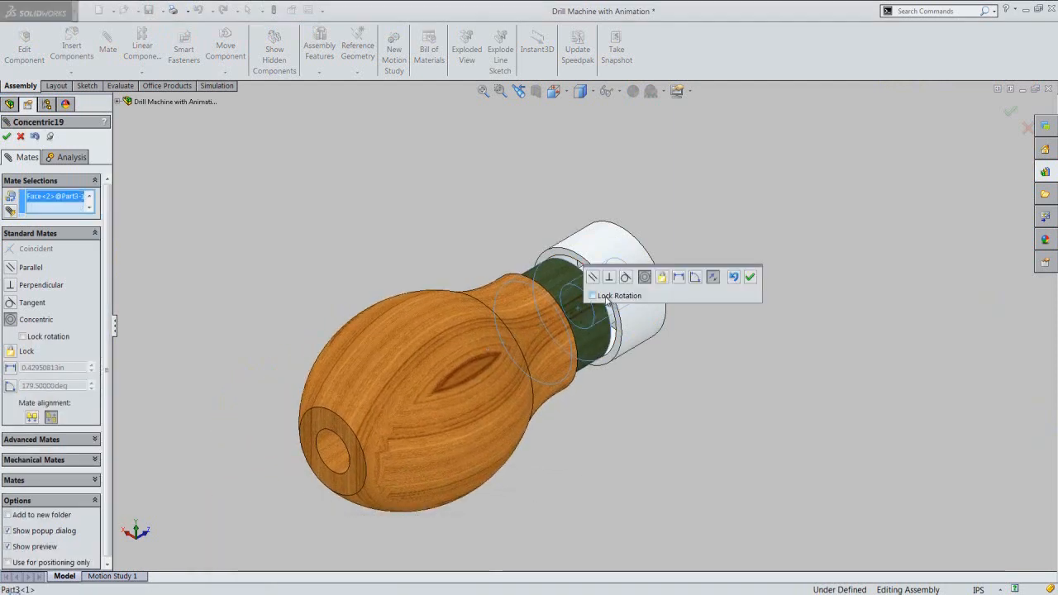
click(592, 296)
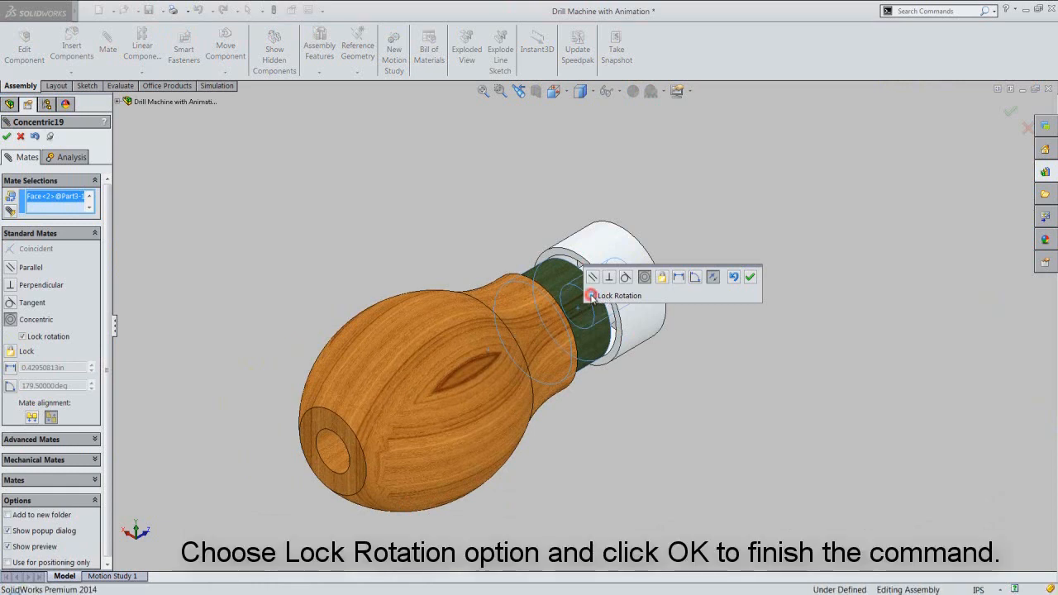
click(751, 277)
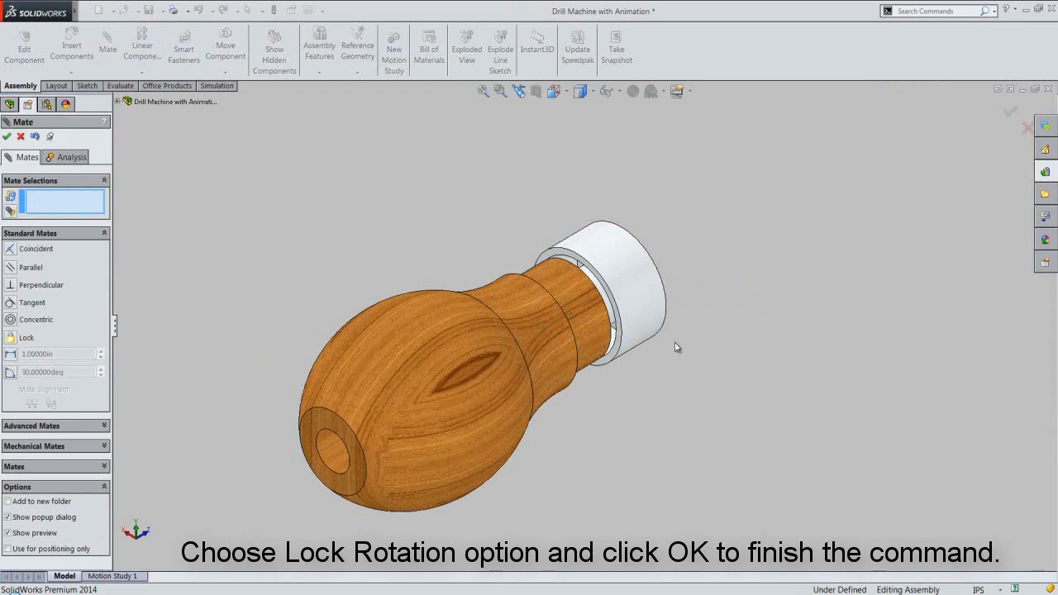
- Add a coincident mate between Part3's ring-shaped rim face and the circular shoulder face of Part5
scroll(616, 326, down, 5)
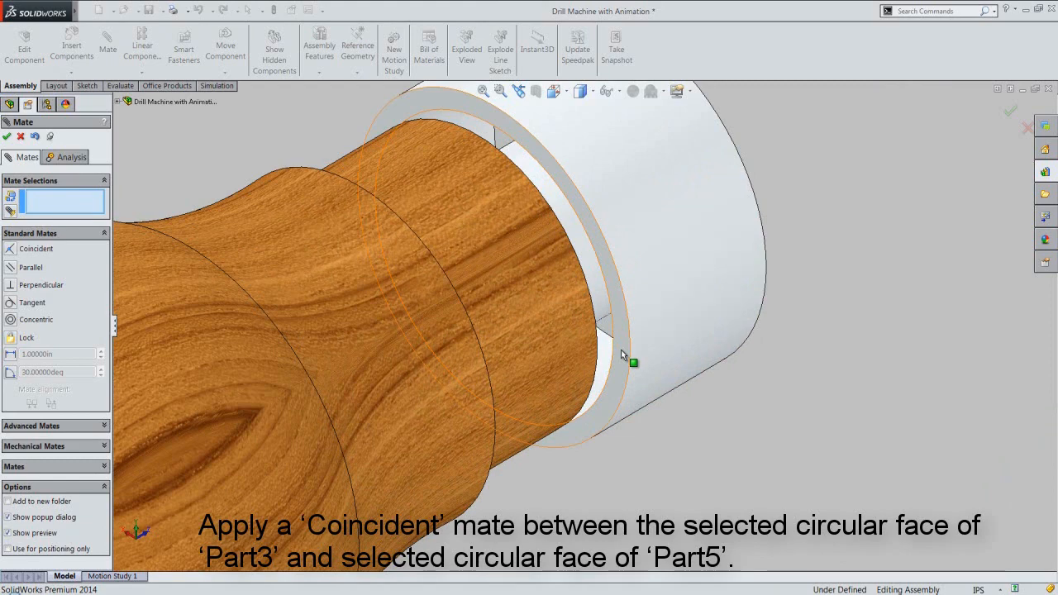
click(621, 349)
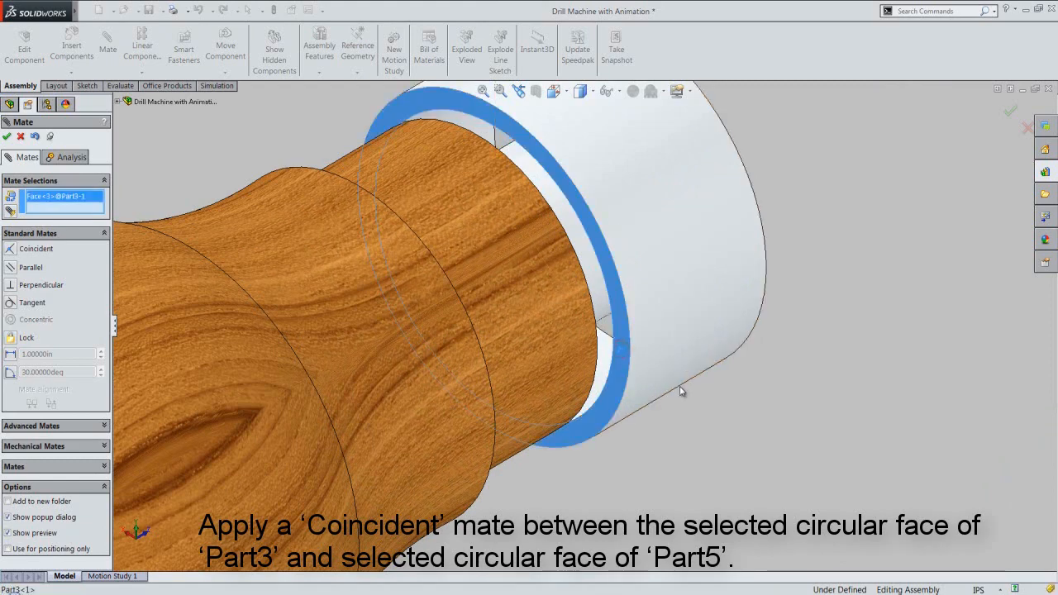
middle_drag(683, 391, 579, 353)
scroll(580, 353, up, 12)
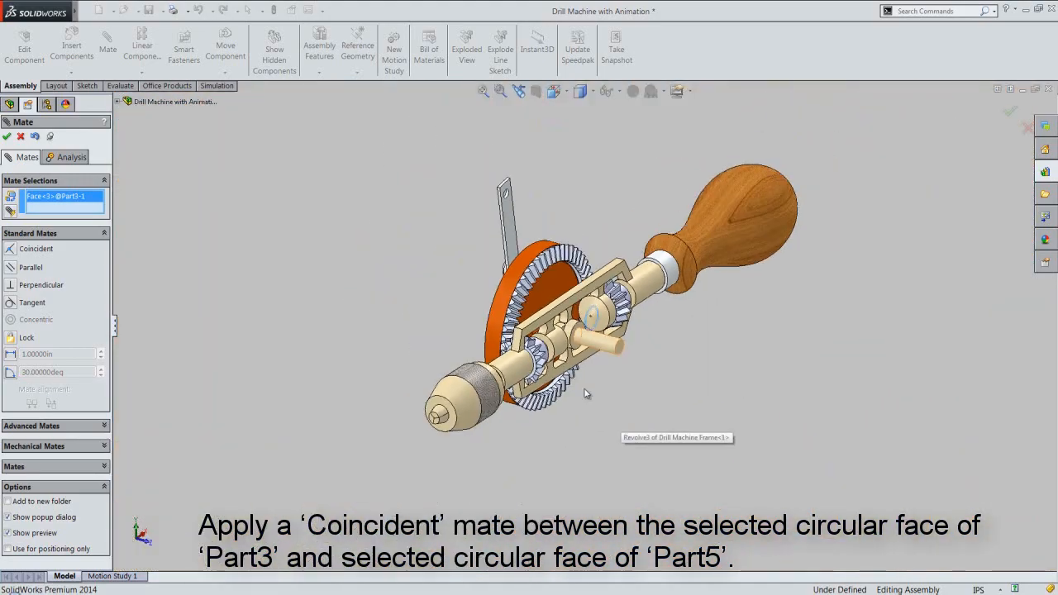
middle_drag(585, 394, 571, 281)
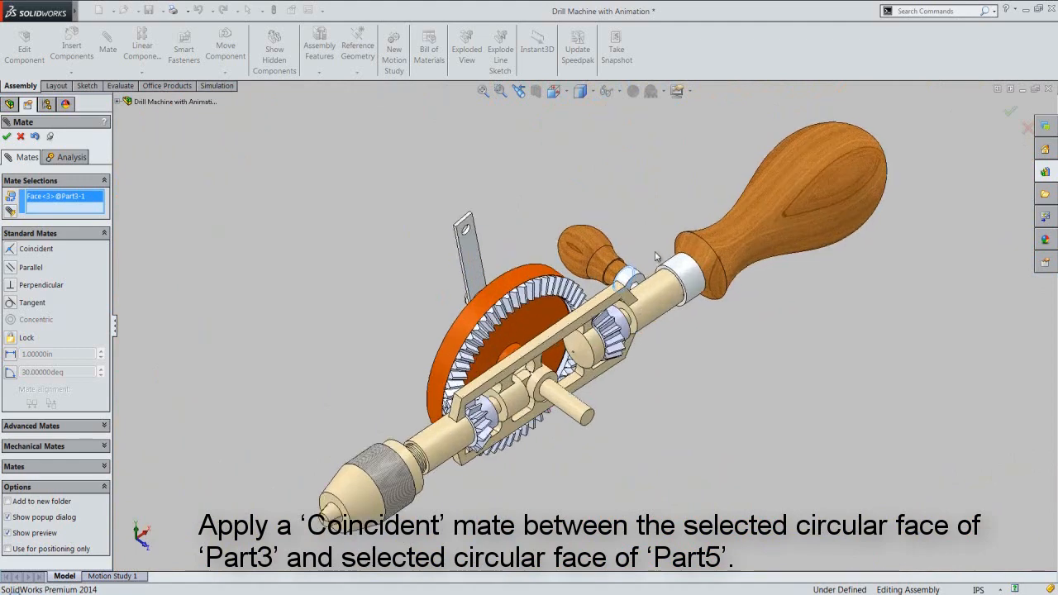
scroll(571, 281, down, 10)
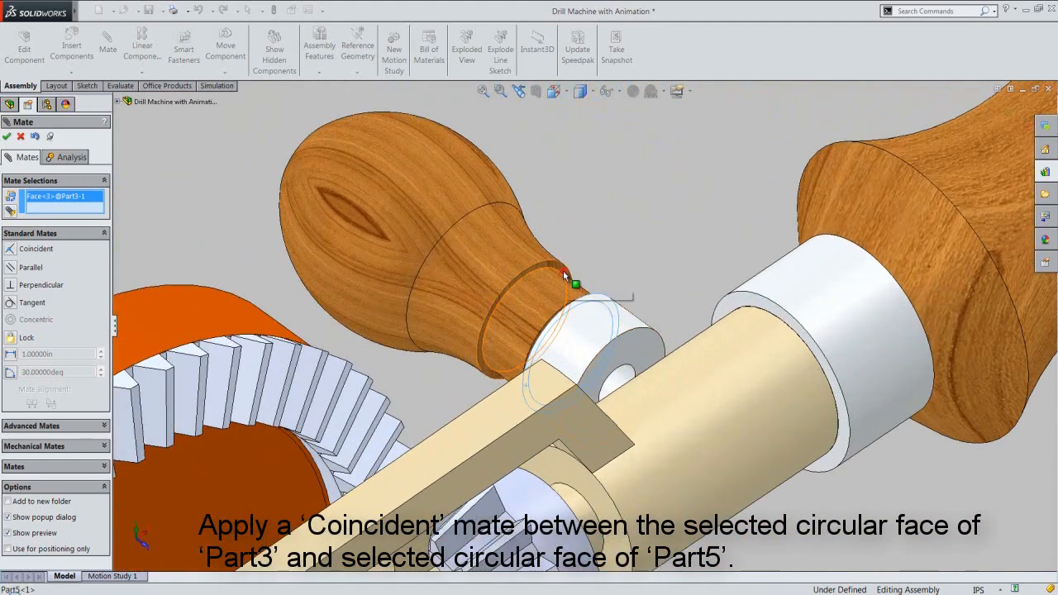
click(563, 271)
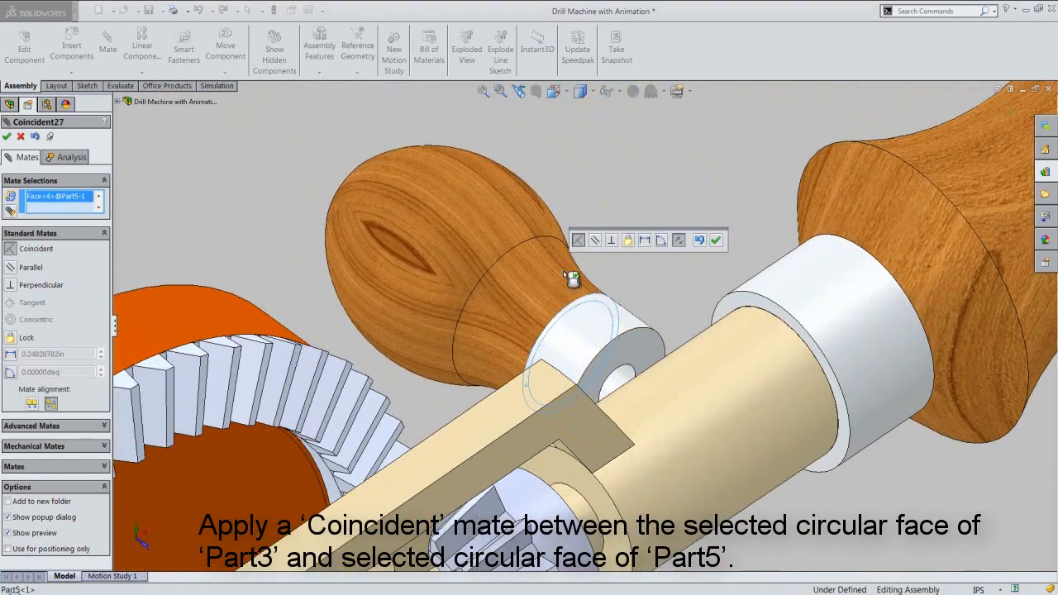
click(716, 240)
- Add a concentric mate between the free end hole of crank bar Part4 and Part3's outer cylindrical face
click(521, 91)
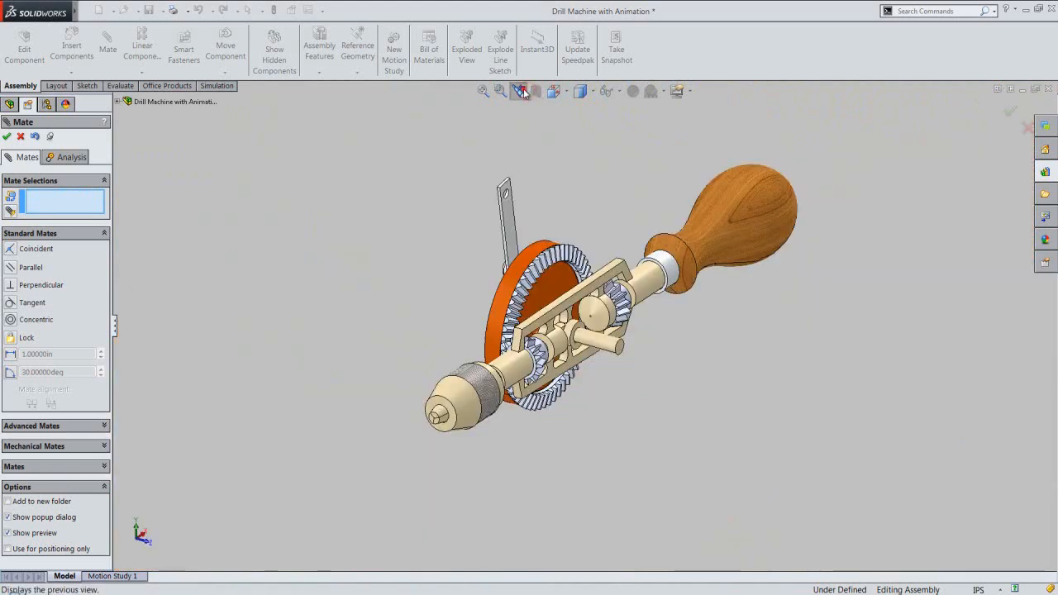
click(521, 91)
click(484, 92)
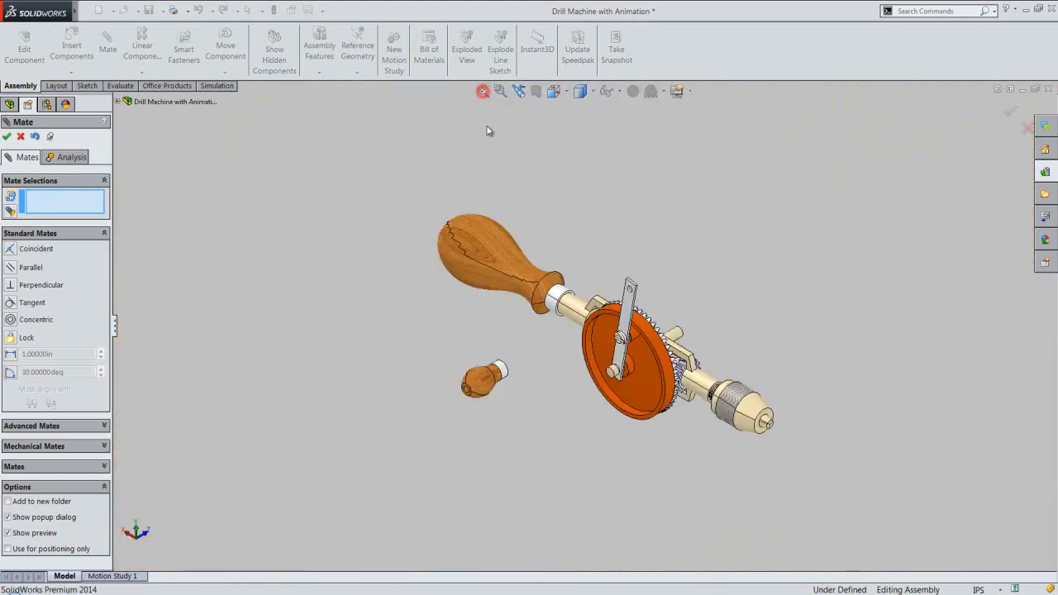
scroll(577, 265, down, 5)
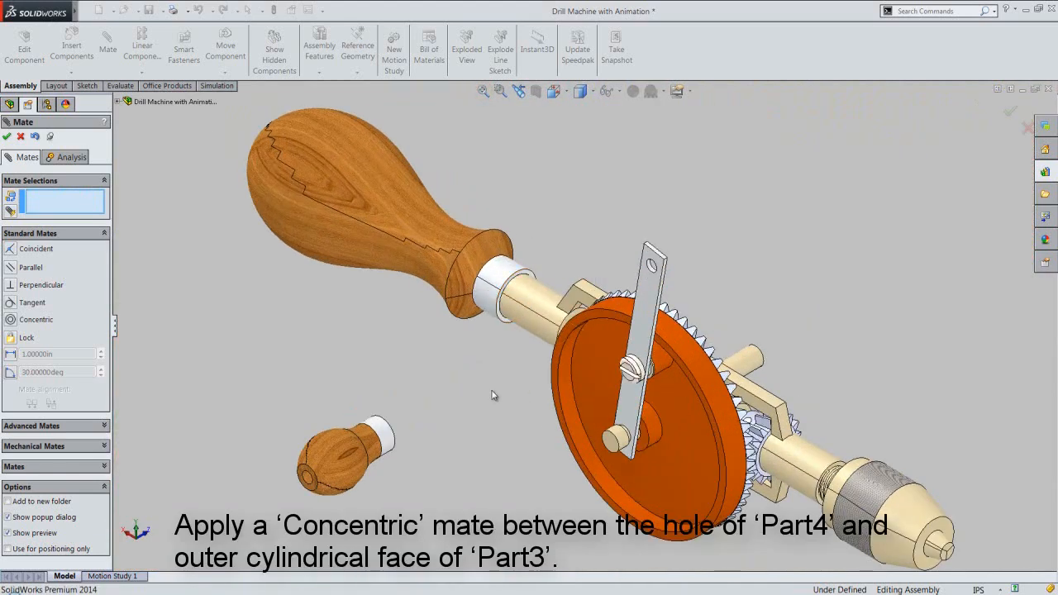
scroll(633, 272, down, 5)
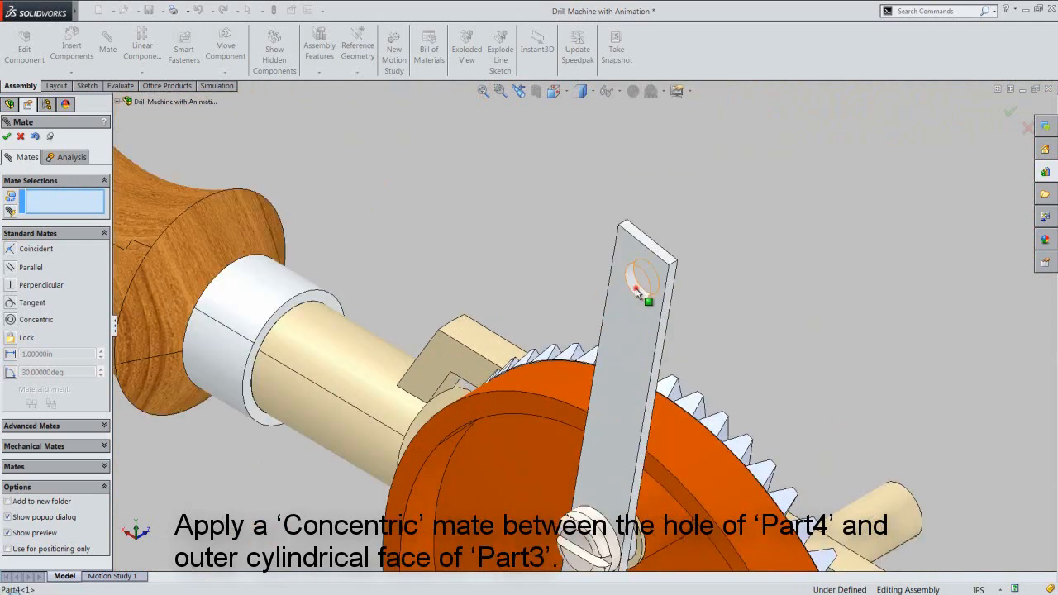
click(636, 288)
scroll(695, 232, up, 4)
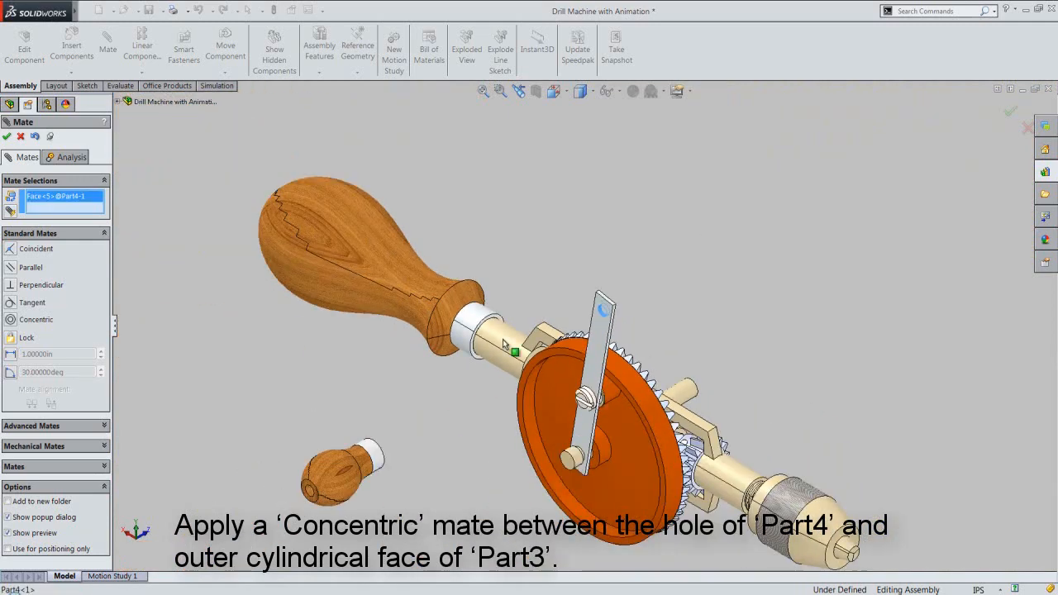
scroll(398, 443, down, 5)
click(398, 442)
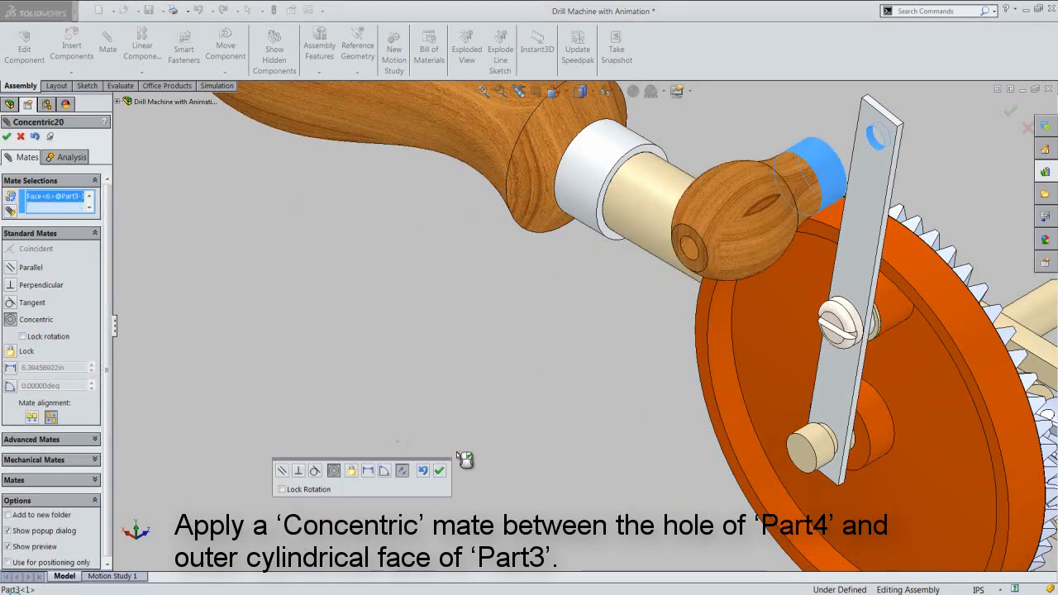
right_click(457, 452)
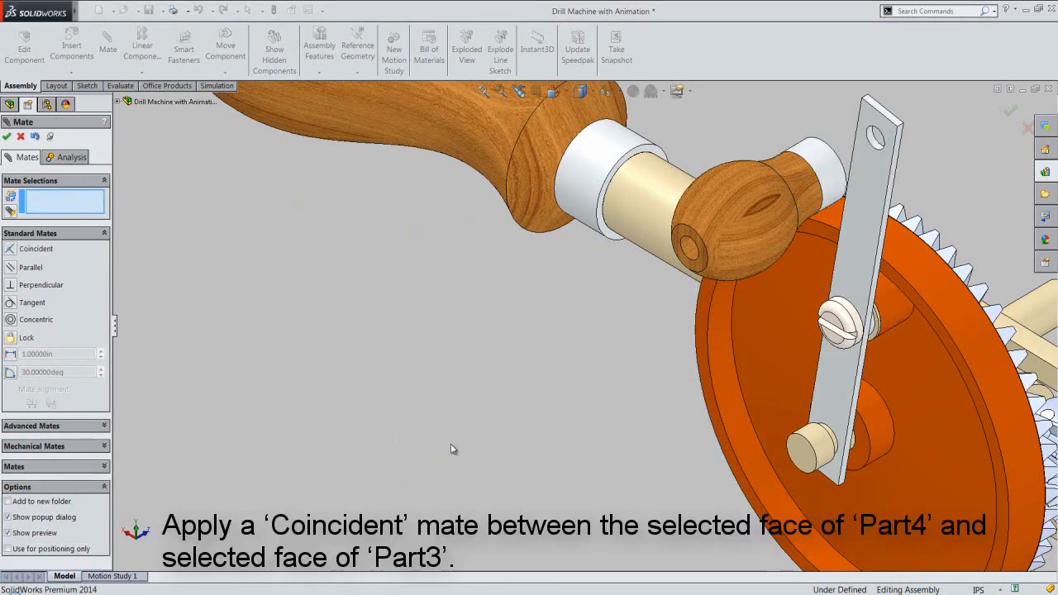
- Add a coincident mate between Part4's flat outer face and Part3's end face, and finish mating
click(857, 189)
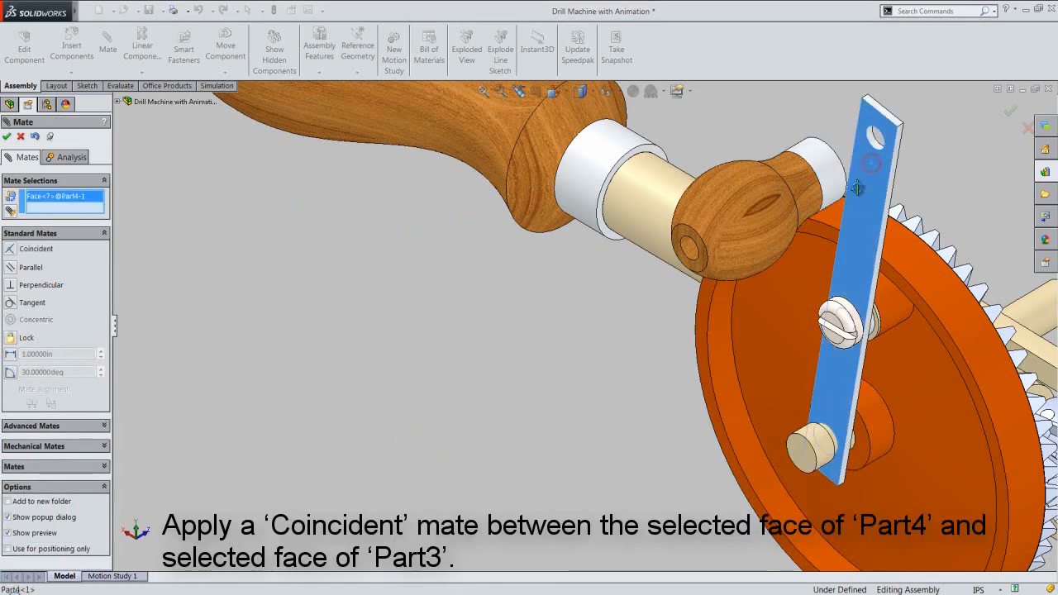
middle_drag(858, 188, 768, 183)
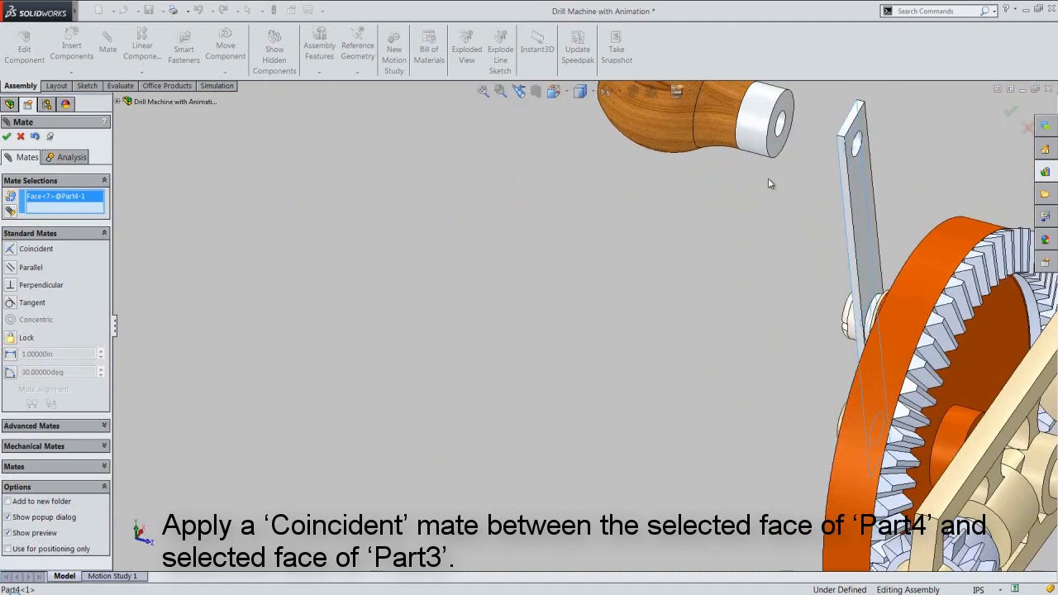
click(773, 148)
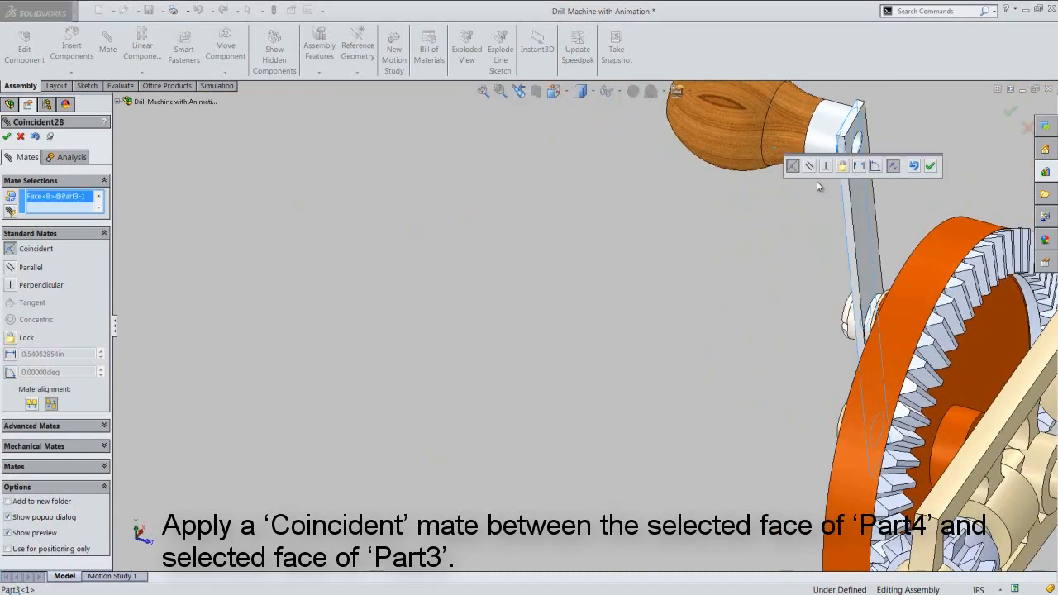
click(930, 167)
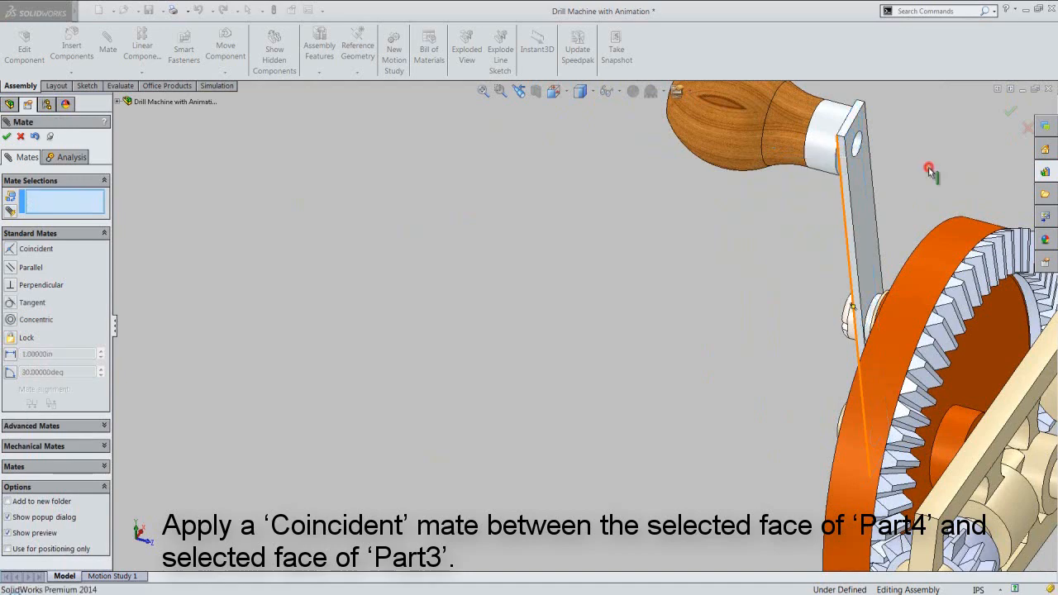
click(1009, 113)
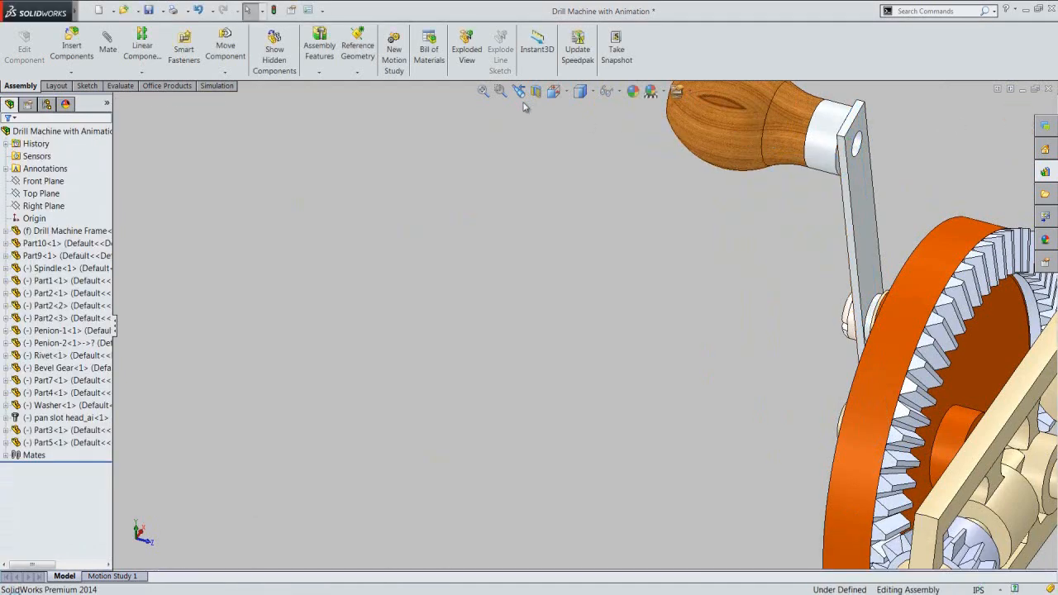
- Return to the full view of the drill, then rebuild and save the assembly
click(519, 91)
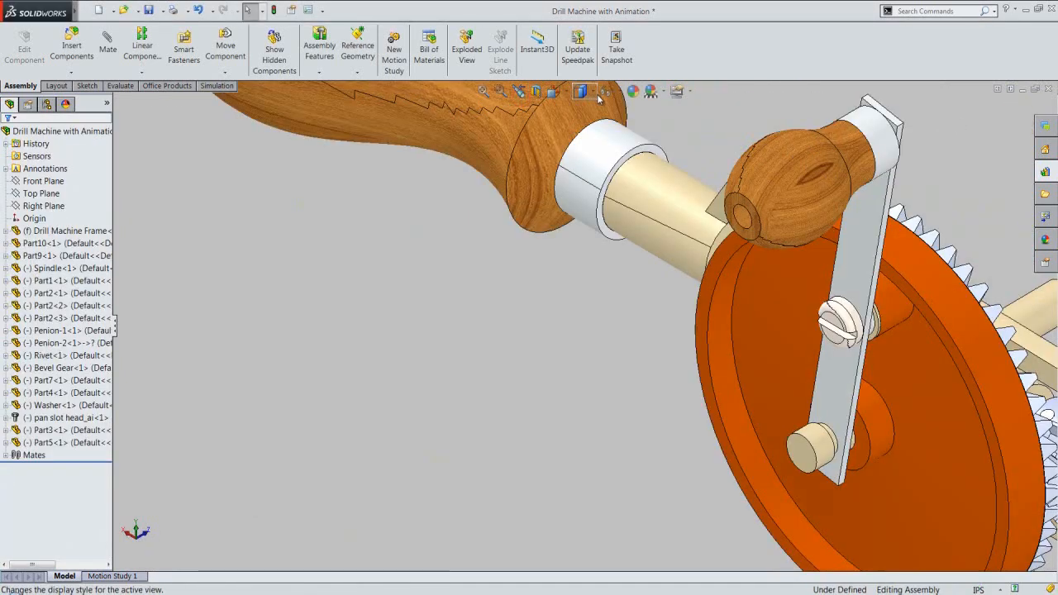
click(484, 91)
scroll(692, 381, down, 2)
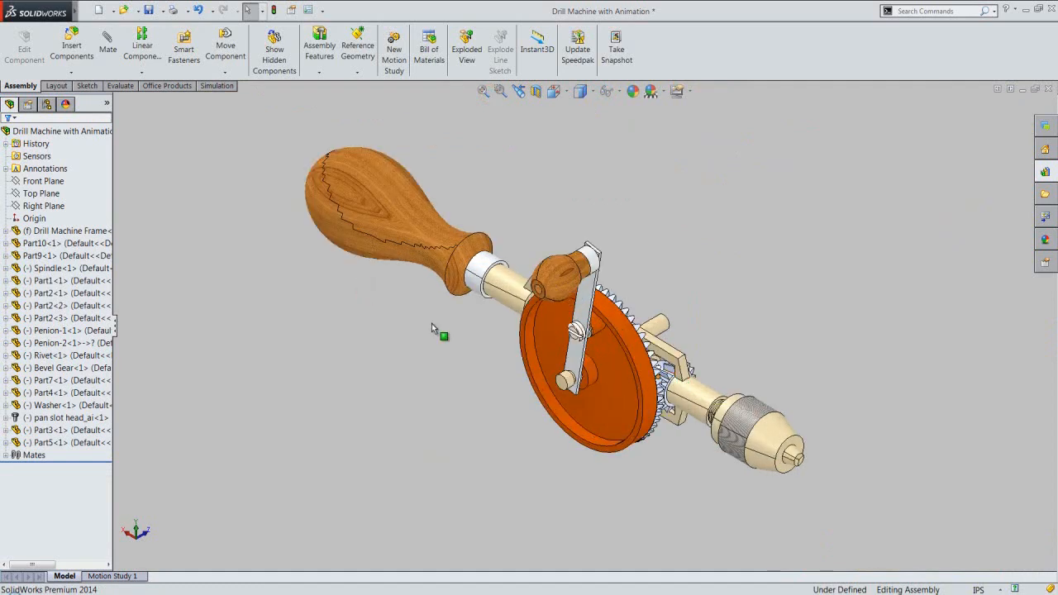
click(272, 8)
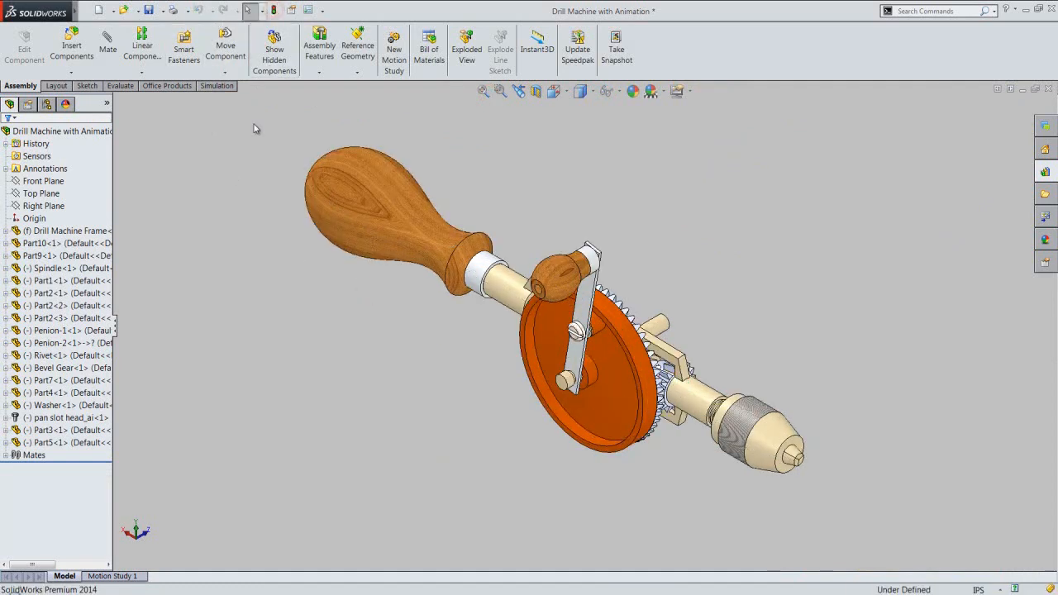
click(148, 10)
click(257, 265)
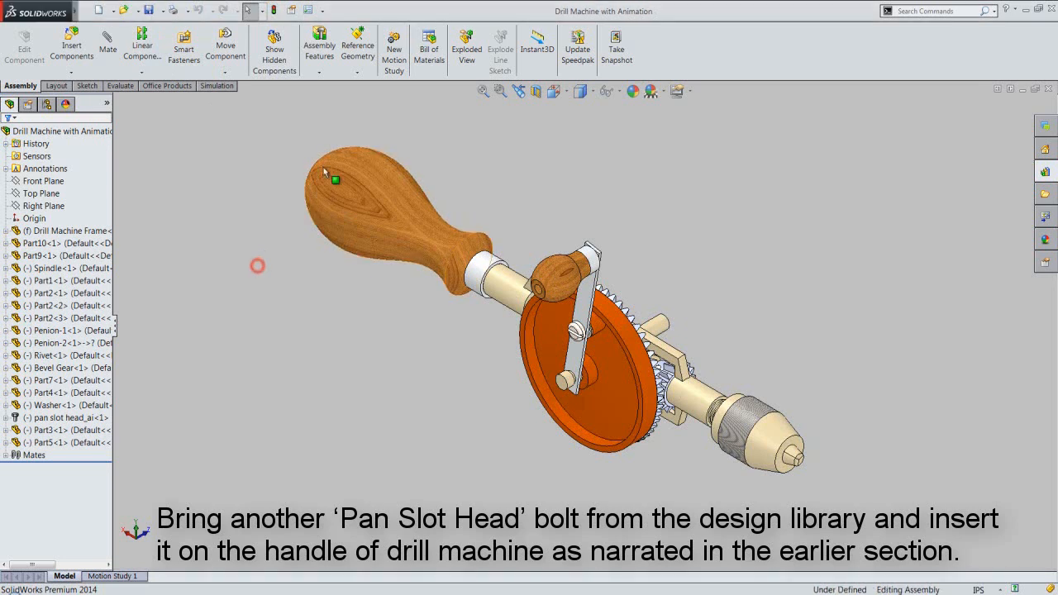
- Insert a Pan Slot Head machine screw from the Toolbox into the hole in Part5's outer end
click(1045, 171)
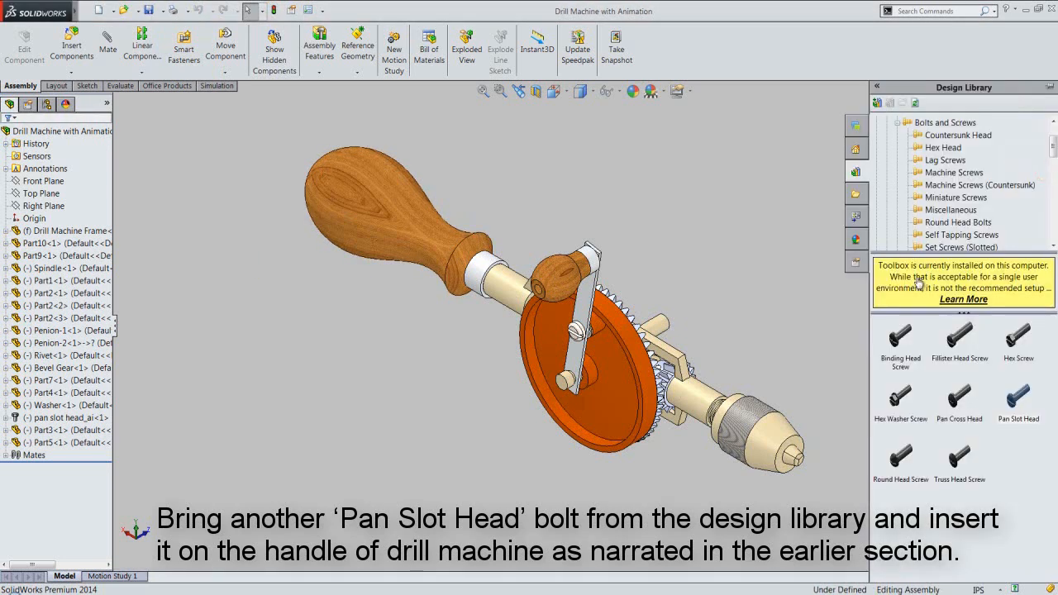
drag(1013, 390, 541, 289)
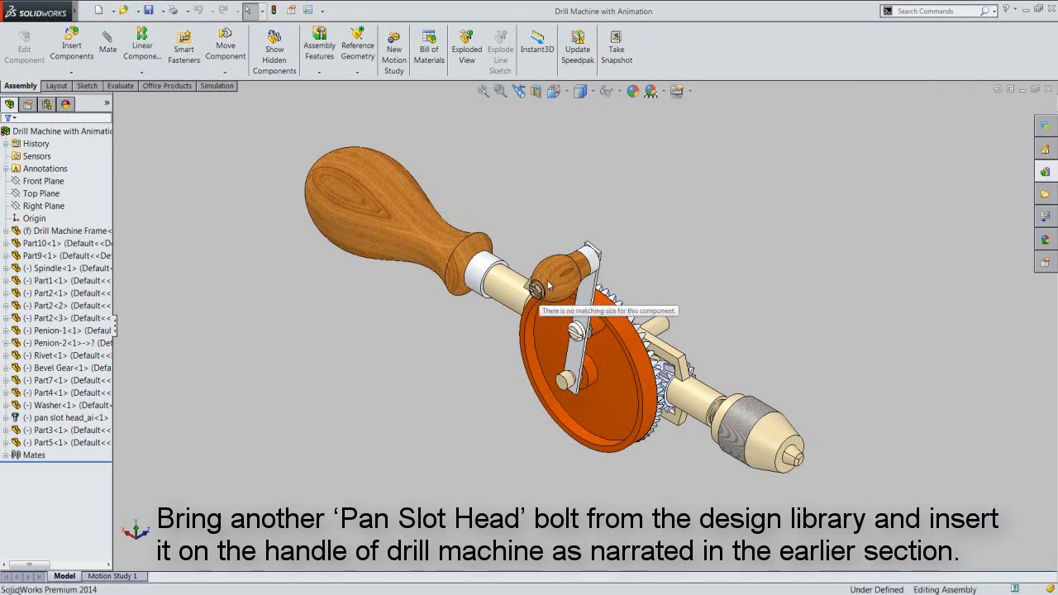
scroll(547, 280, down, 3)
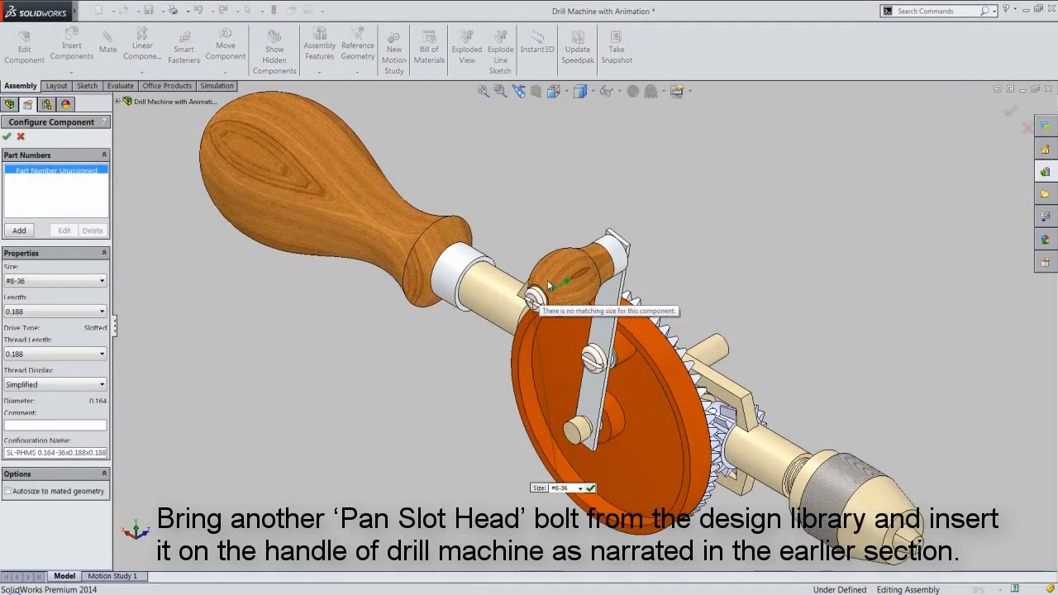
- Configure the handle screw with size #10-24 and length 1.625, without placing additional copies
click(581, 489)
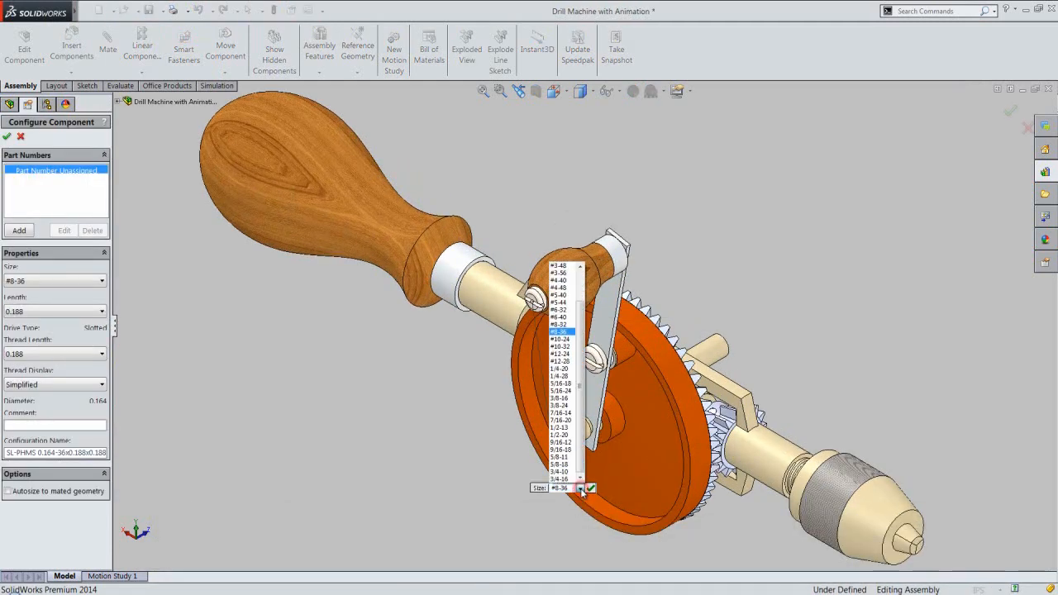
click(562, 339)
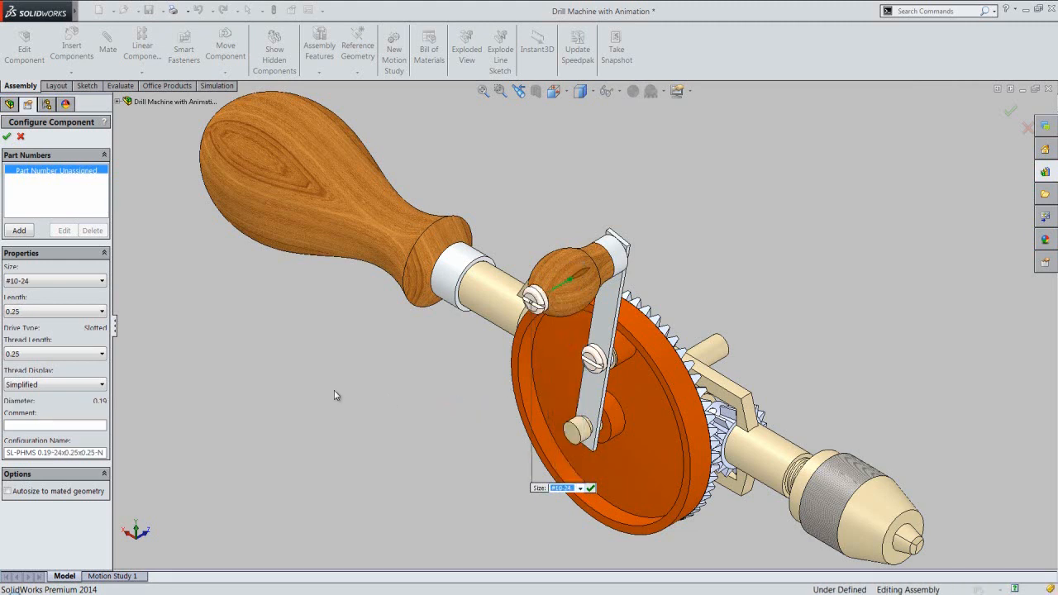
click(95, 312)
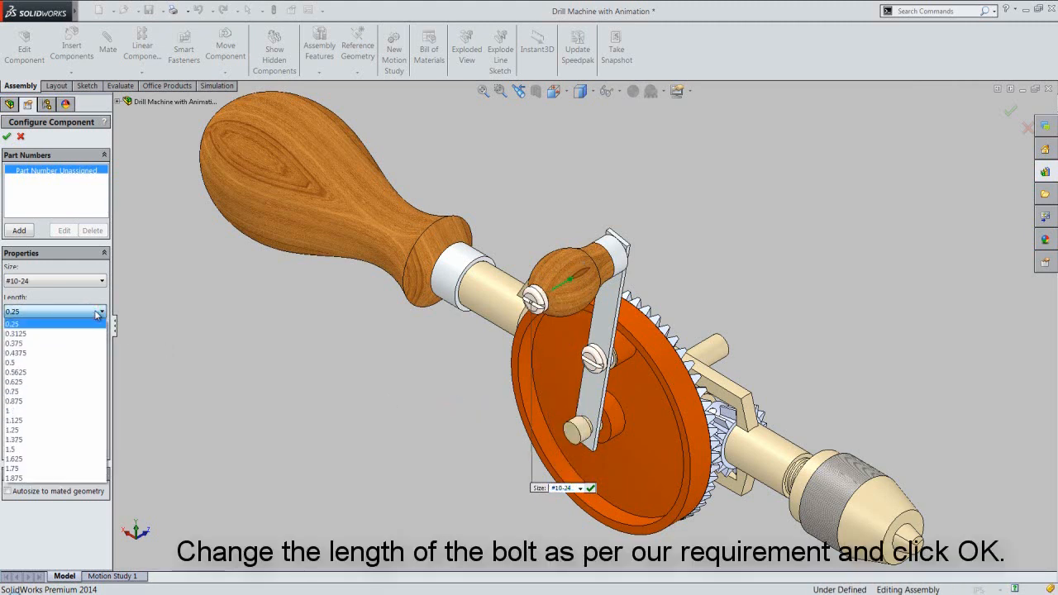
click(47, 458)
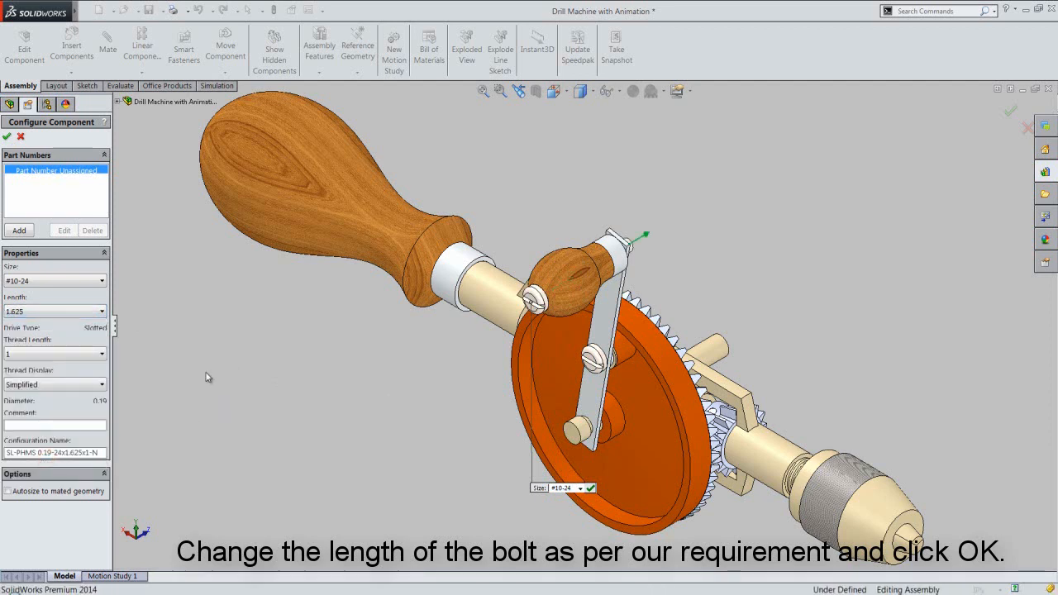
click(7, 138)
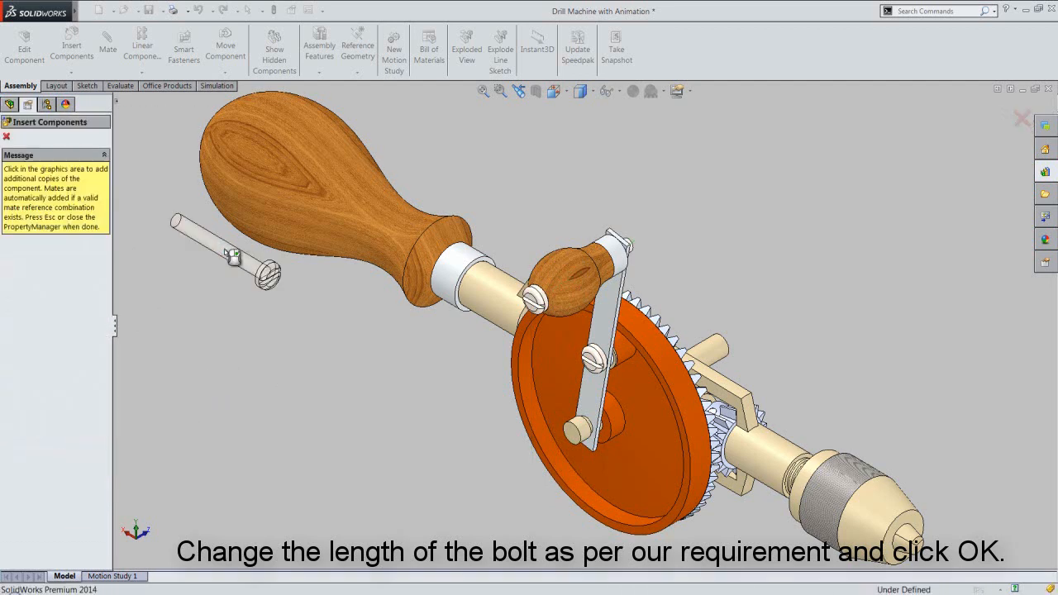
click(6, 138)
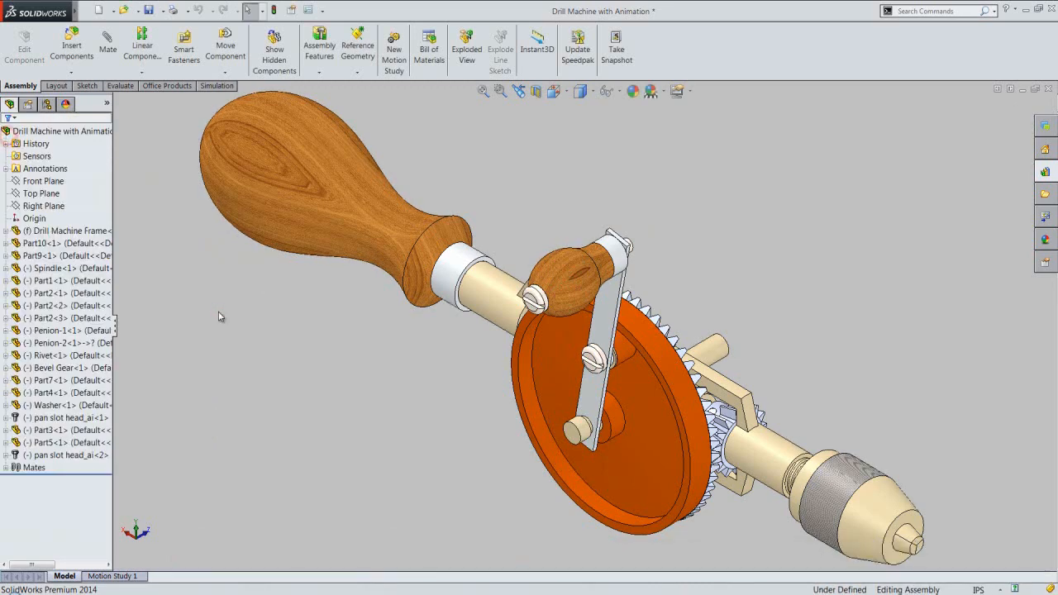
- Check how the handle screw passes through Part4 from the gear side in an isometric close-up
click(579, 92)
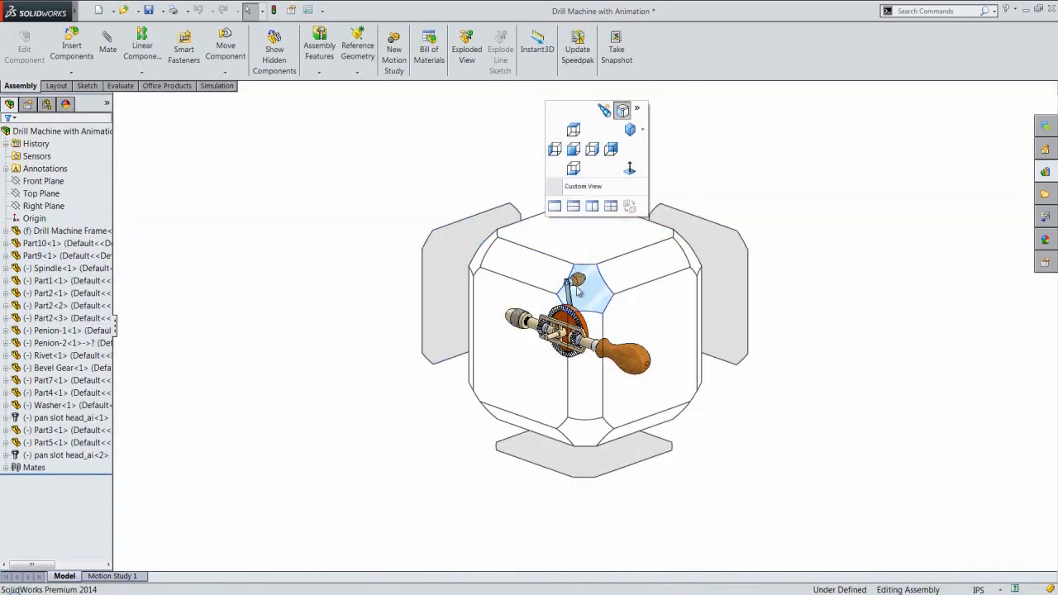
click(578, 291)
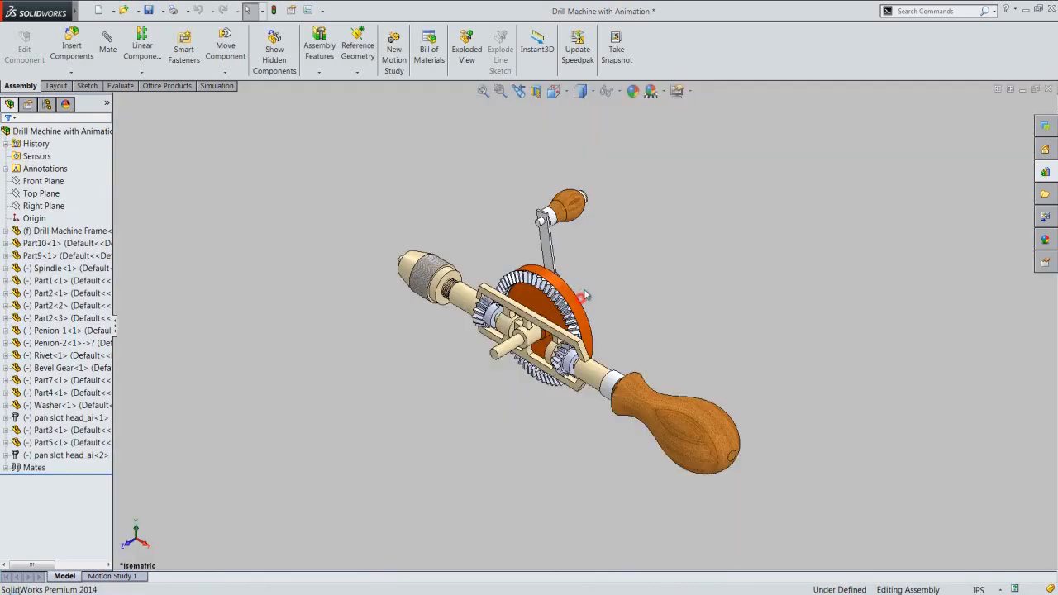
scroll(742, 340, down, 5)
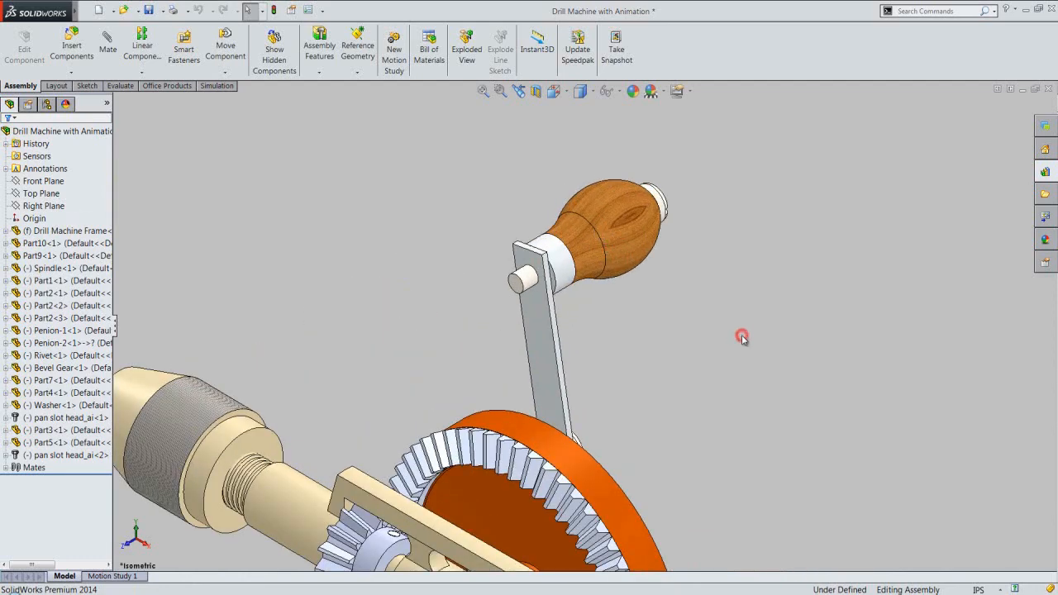
click(673, 340)
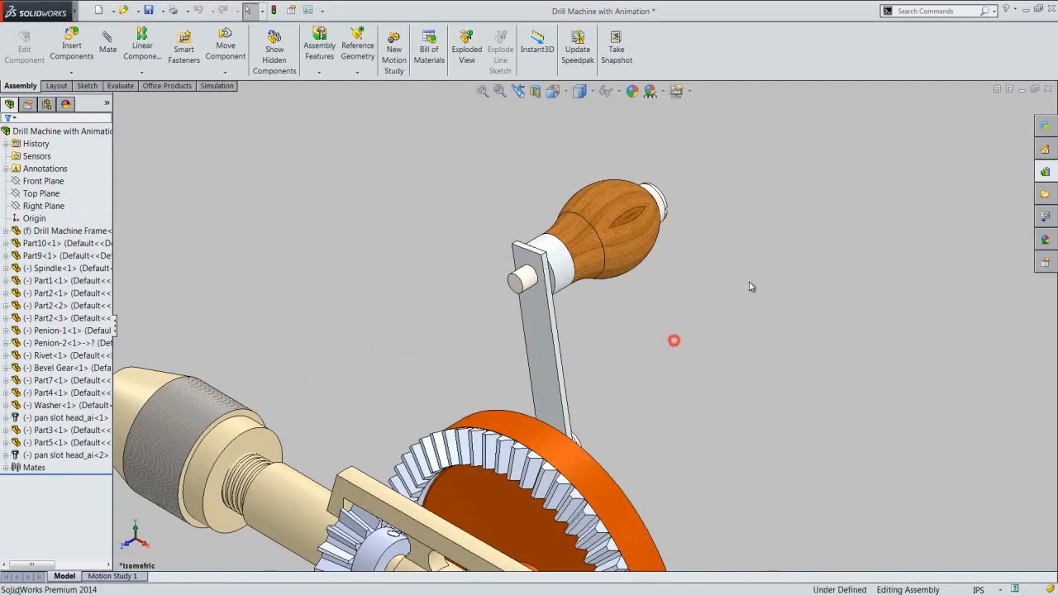
- Insert one Machine Screw Nut Hex, size #10-24, from the Toolbox nuts beside the handle screw's protruding end, without additional copies
click(1046, 171)
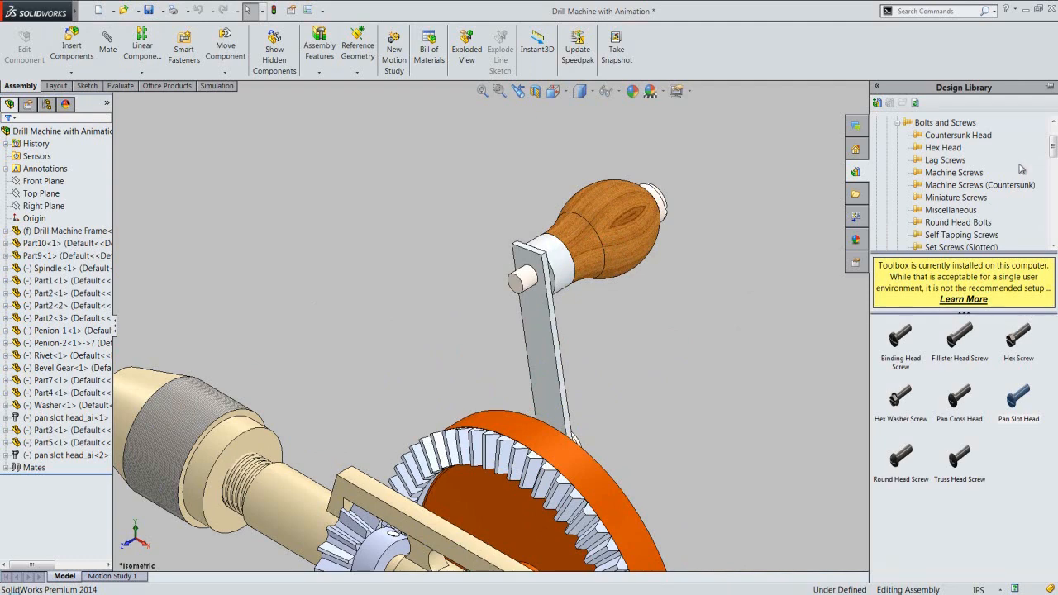
click(898, 123)
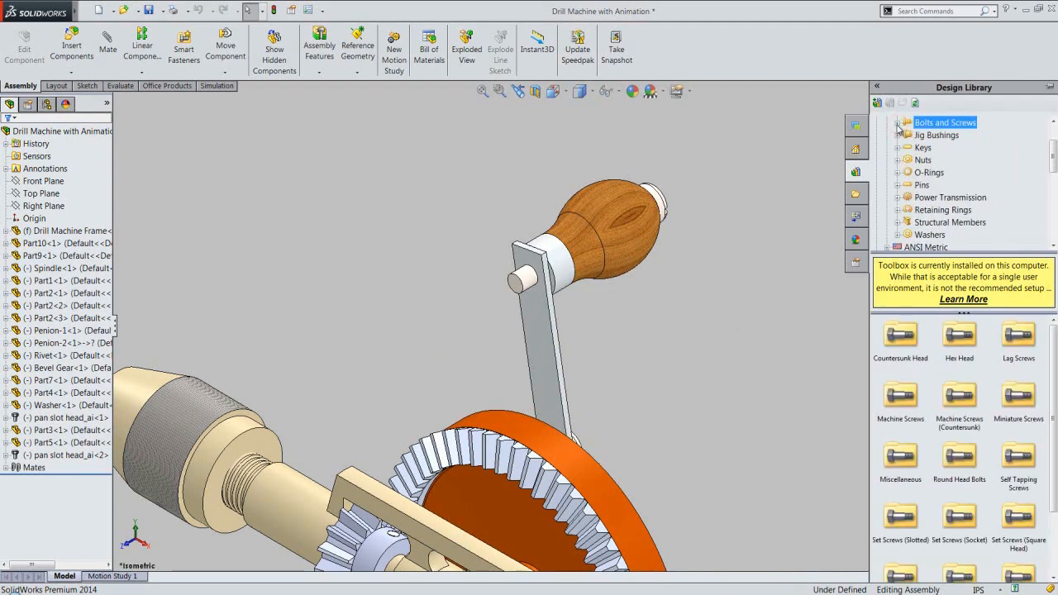
click(918, 160)
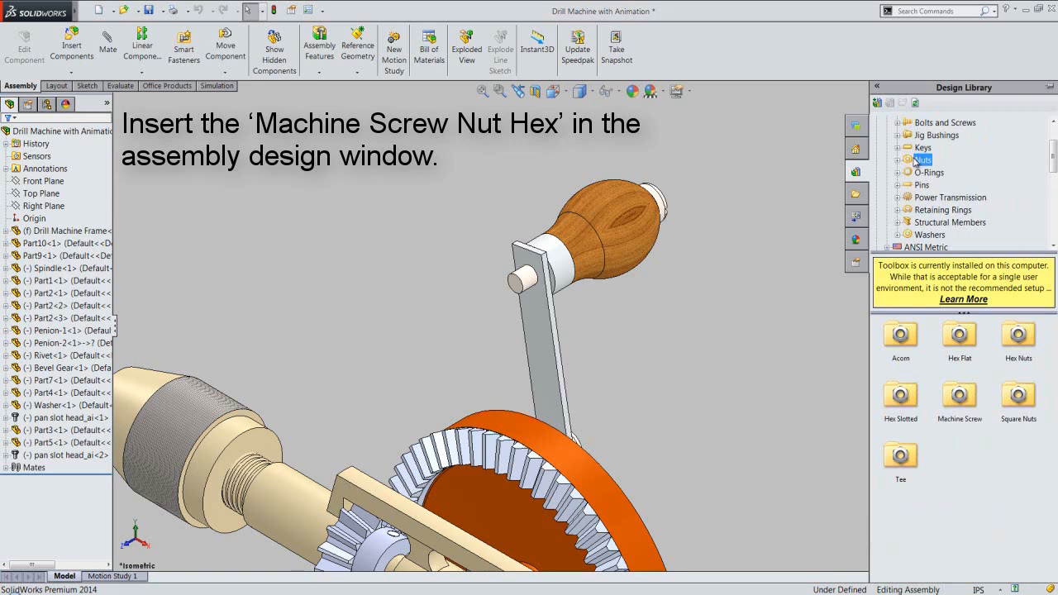
double_click(970, 402)
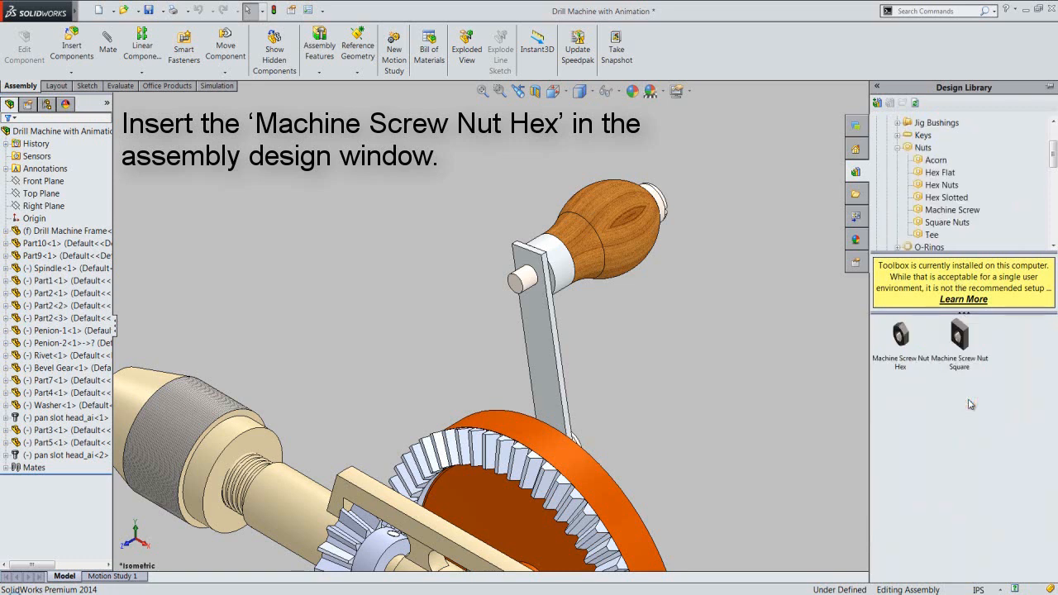
click(900, 336)
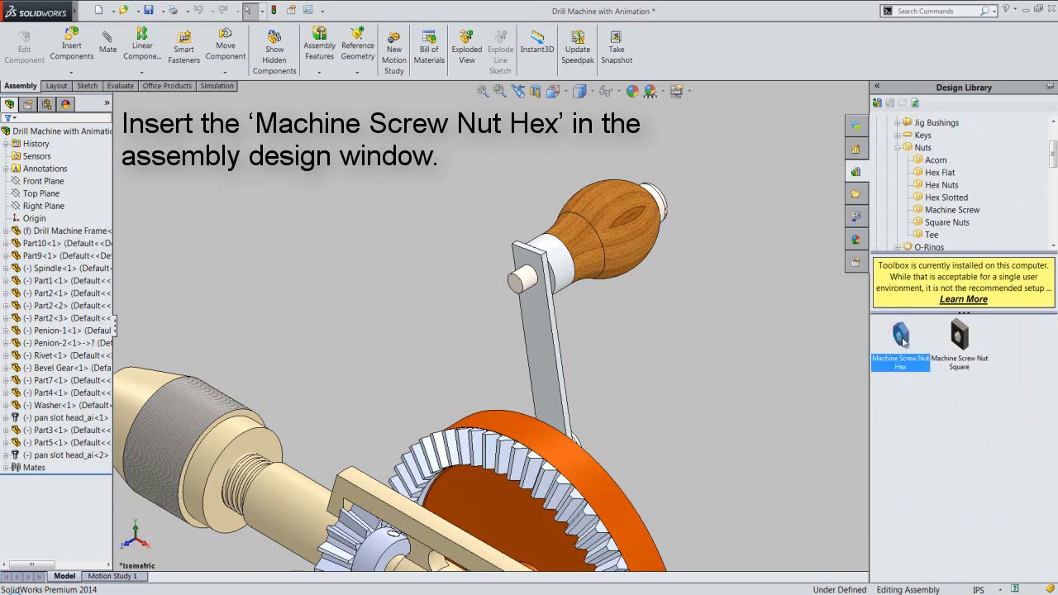
drag(864, 347, 608, 310)
drag(535, 282, 467, 265)
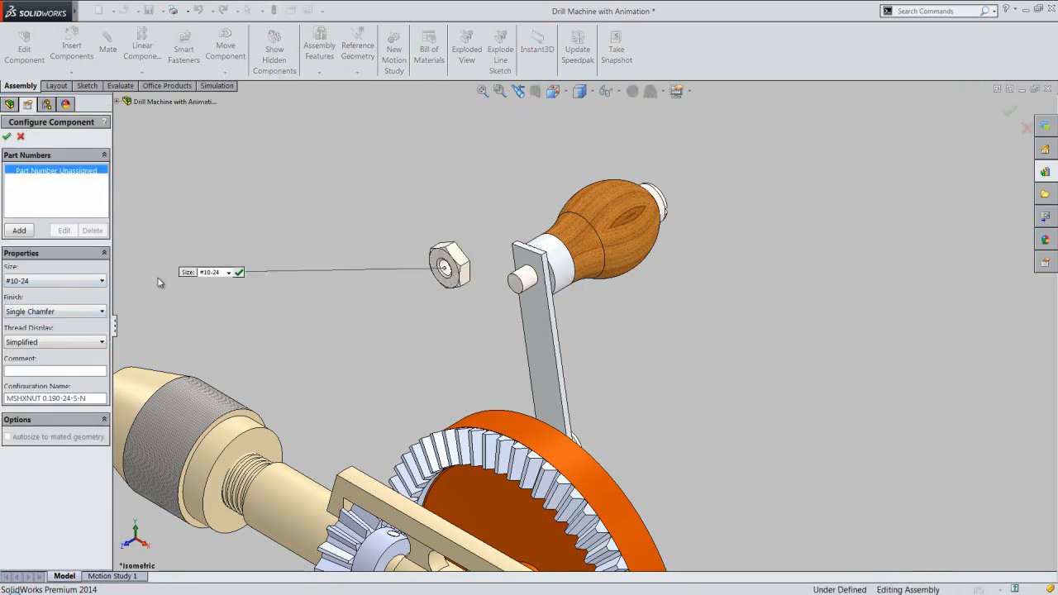
click(238, 273)
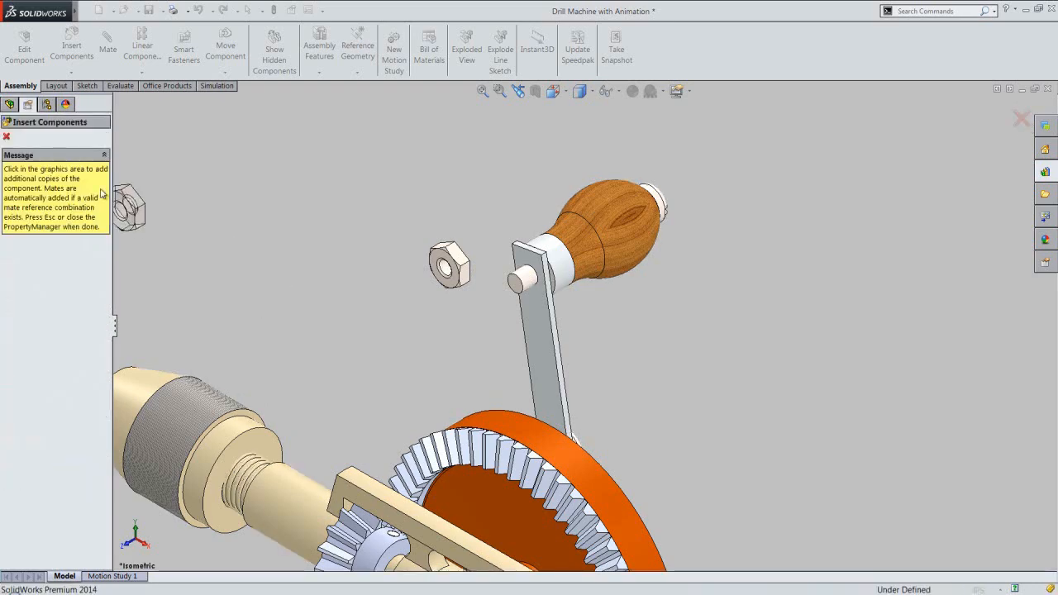
click(5, 138)
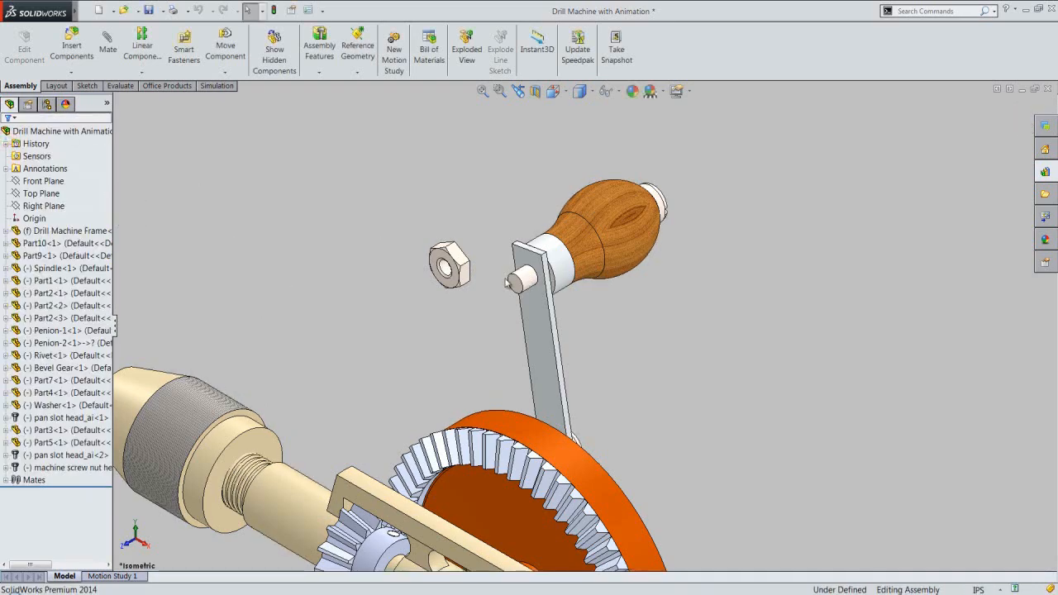
- Mate the hex nut's hole concentric with the handle screw's shank, with rotation locked
scroll(488, 250, down, 5)
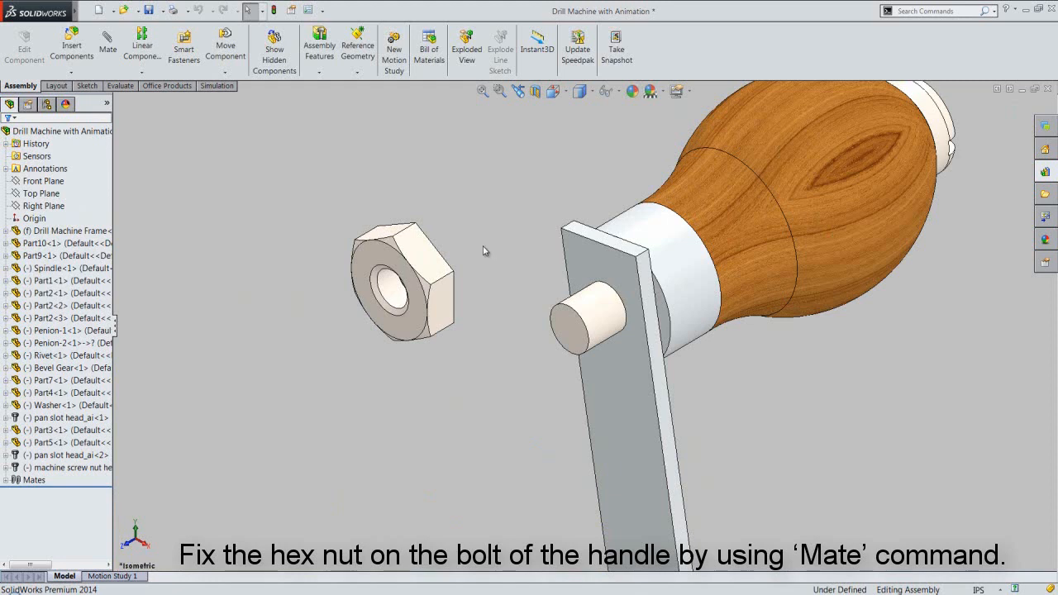
click(108, 41)
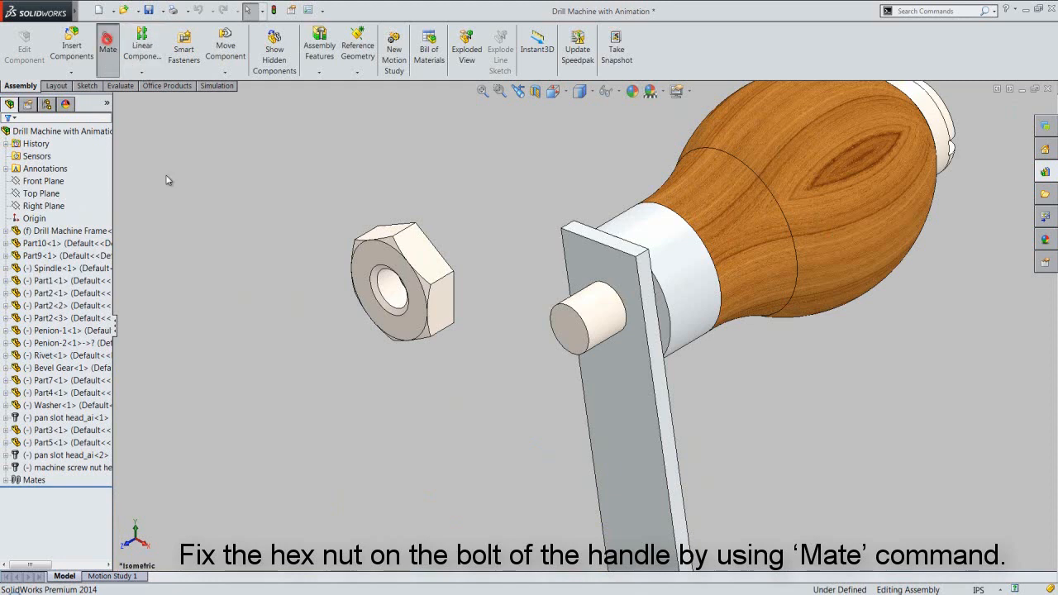
click(395, 291)
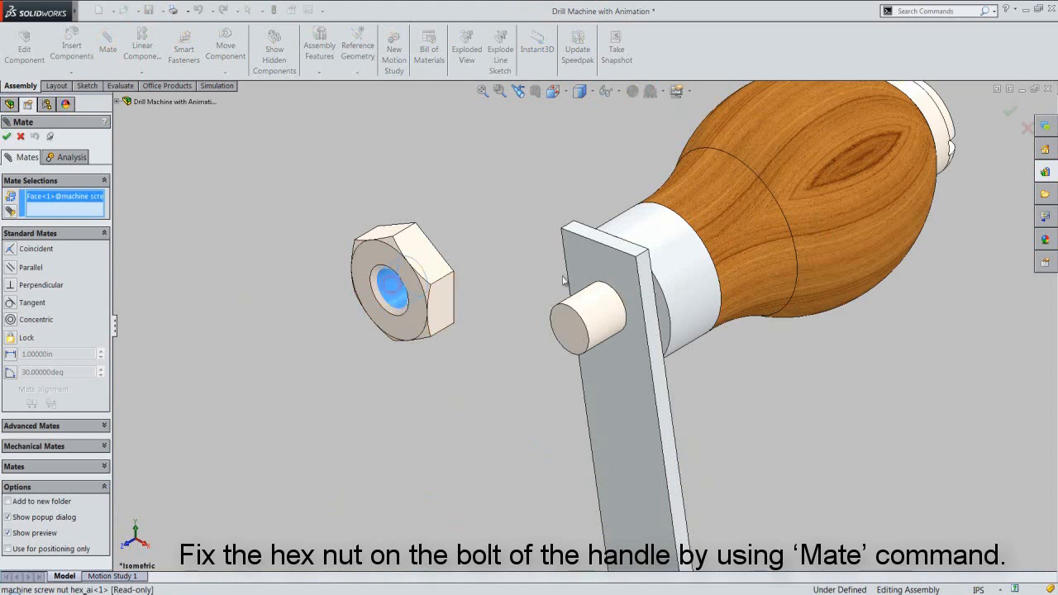
click(597, 303)
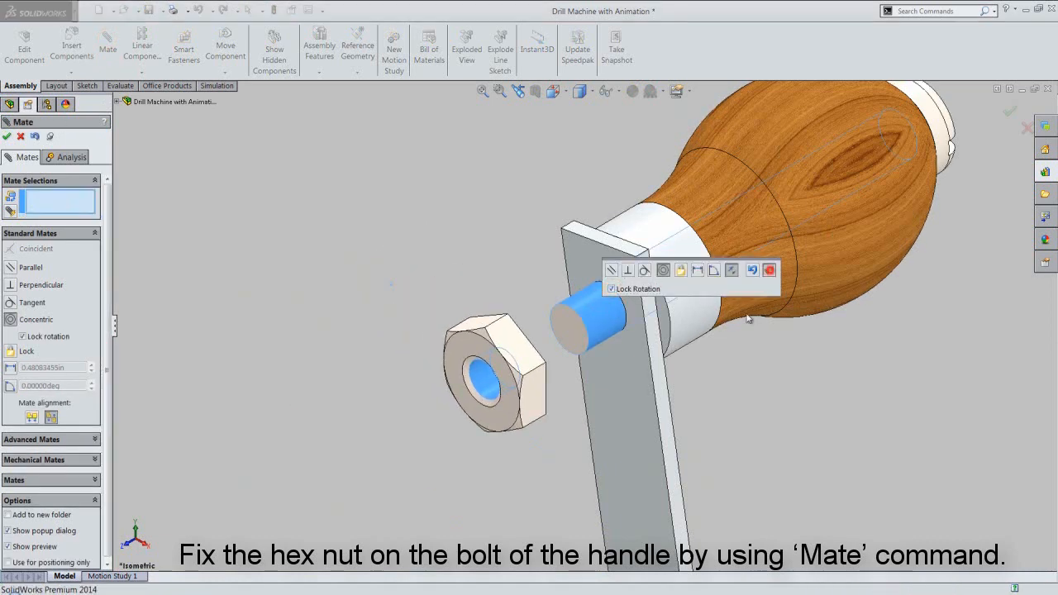
click(769, 270)
- Add a coincident mate between Part4's outer face and the hex nut's facing side so the nut seats against the bar
click(626, 390)
middle_drag(625, 389, 539, 368)
click(510, 313)
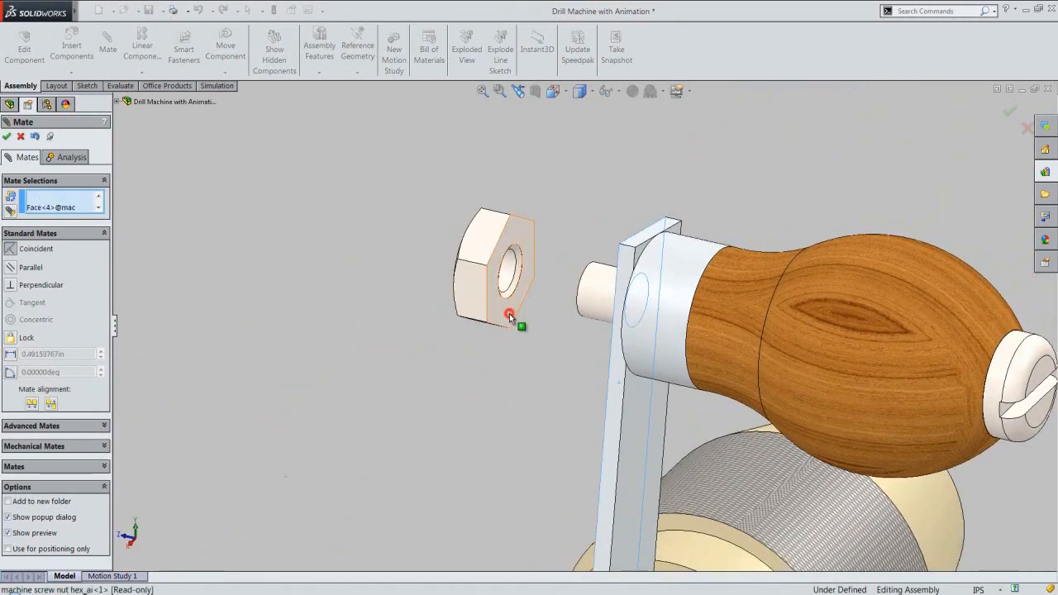
click(492, 283)
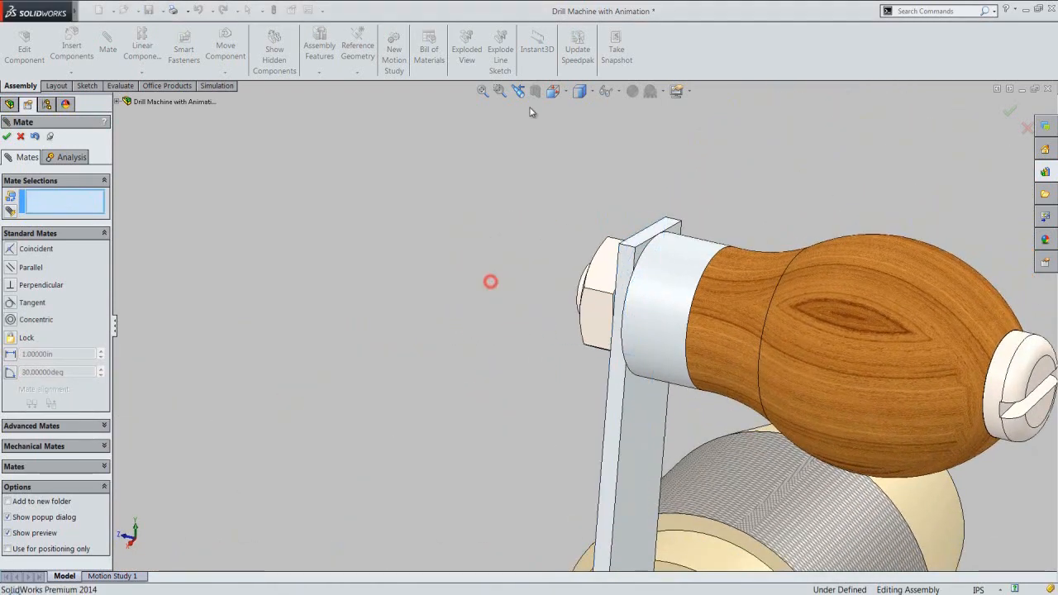
- Show the whole drill in the saved Custom View and finish the mating
click(518, 89)
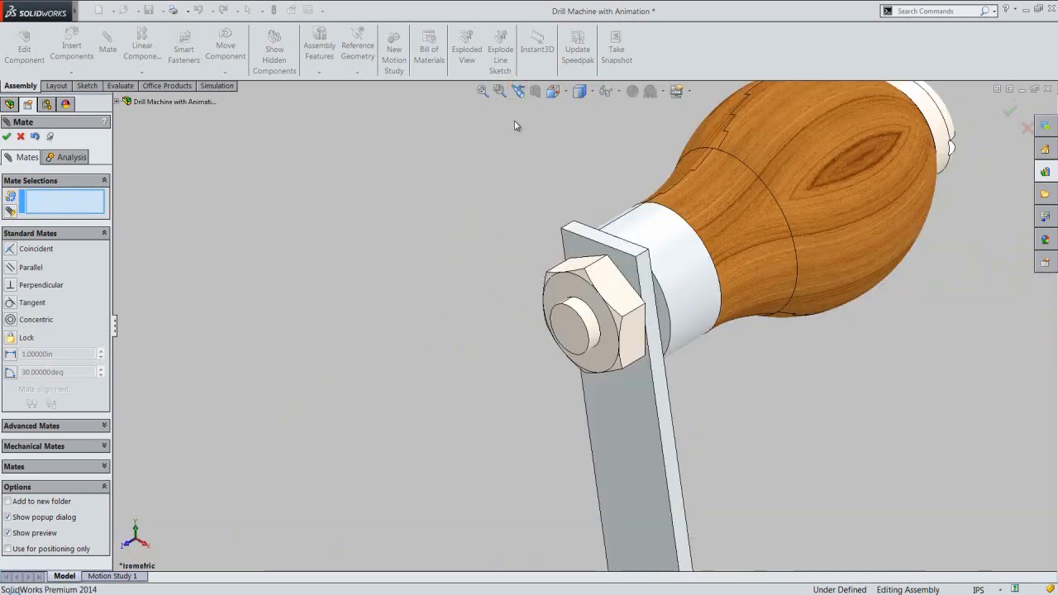
click(565, 95)
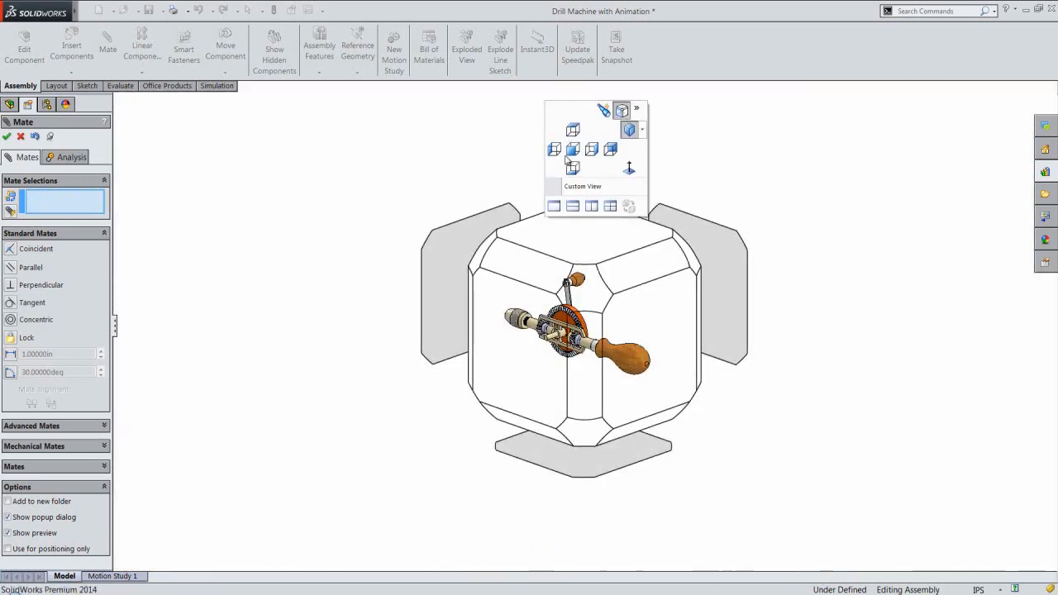
click(578, 186)
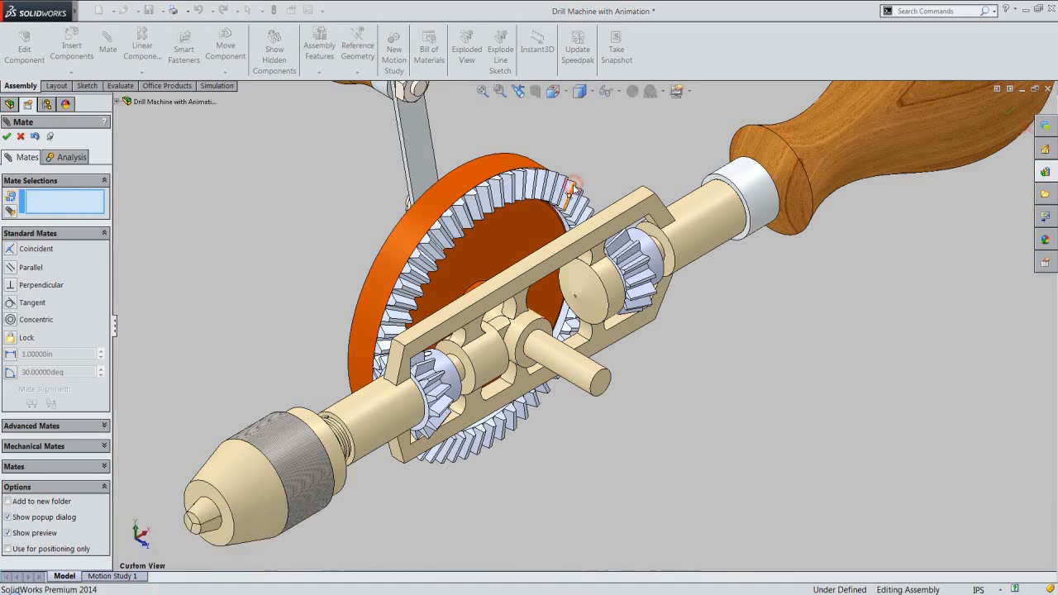
click(484, 93)
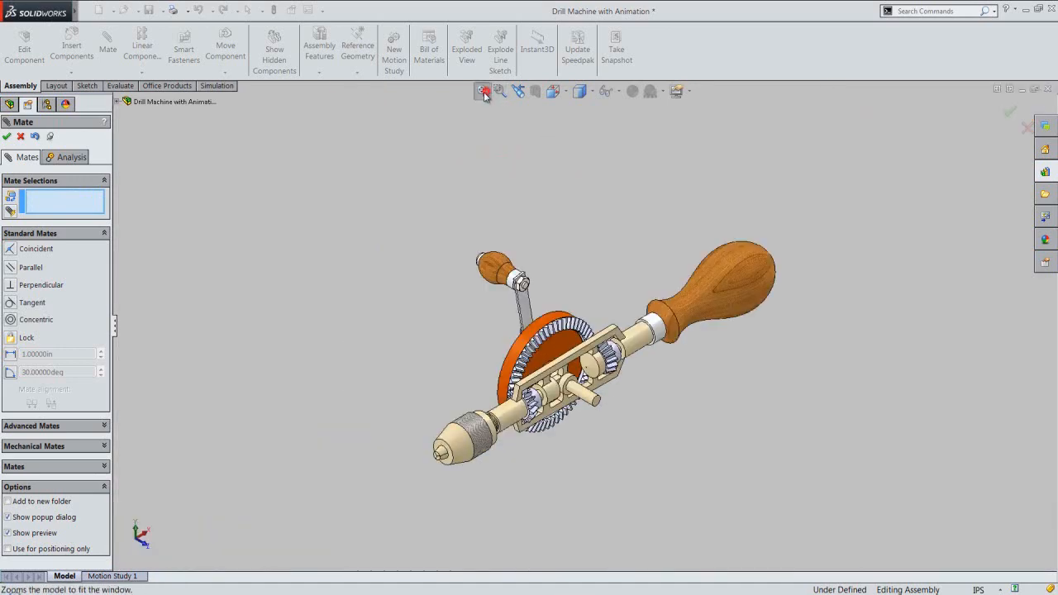
click(1009, 114)
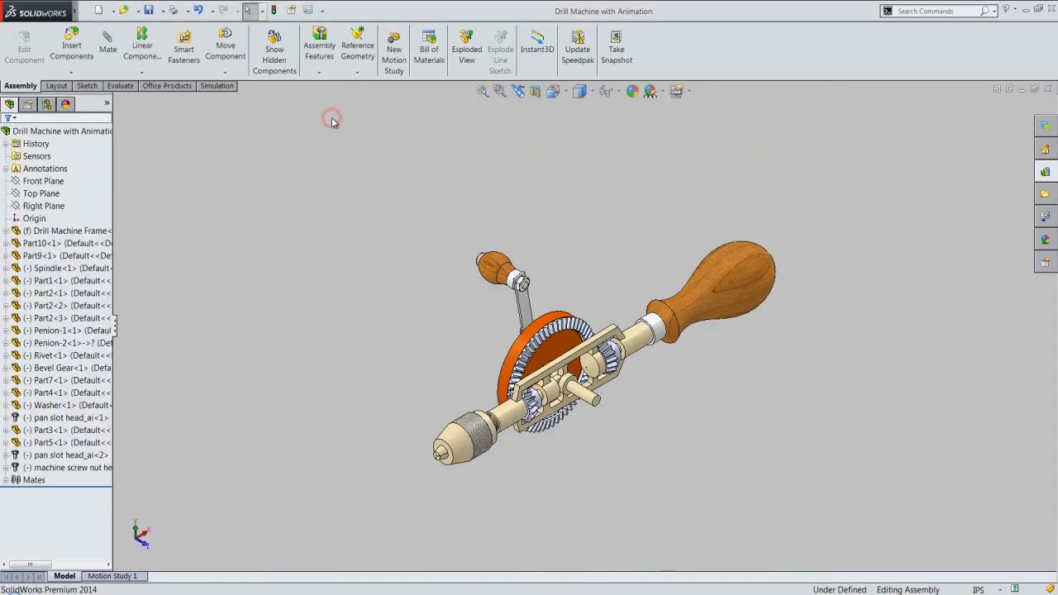
- Save the assembly, storing the pan slot head_ai screw in the "Animation by Precise Positioning Display in Drill Machine (SolidWorks 2014)" project folder
key(ctrl+s)
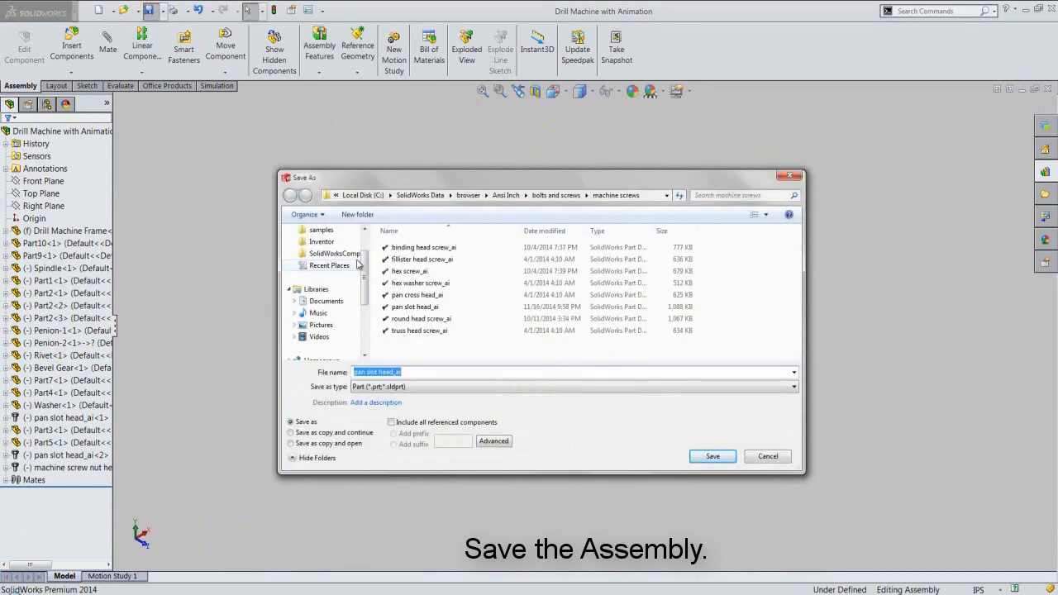
click(351, 254)
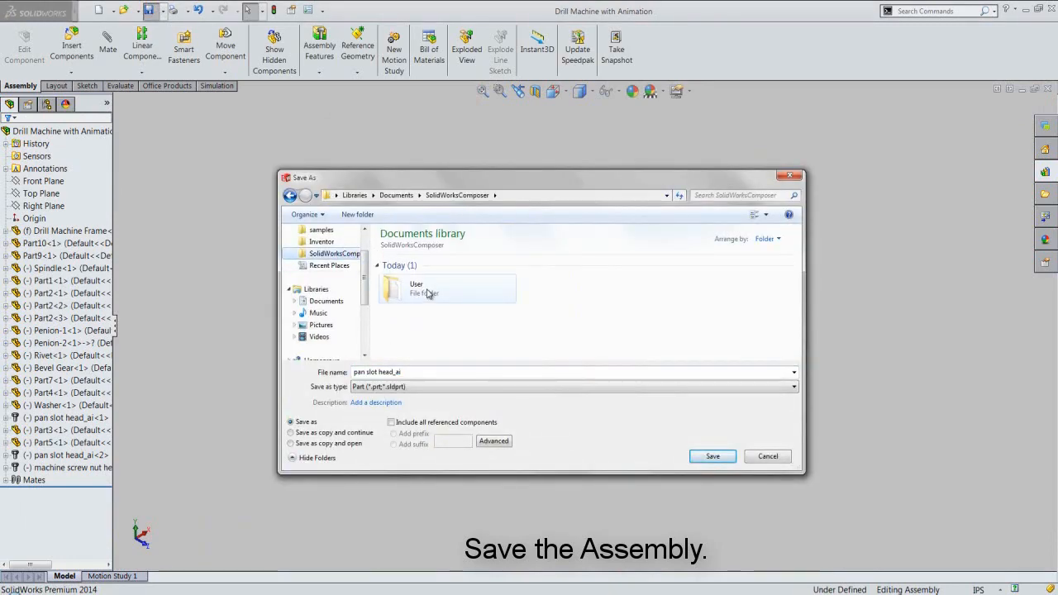
double_click(428, 291)
double_click(428, 291)
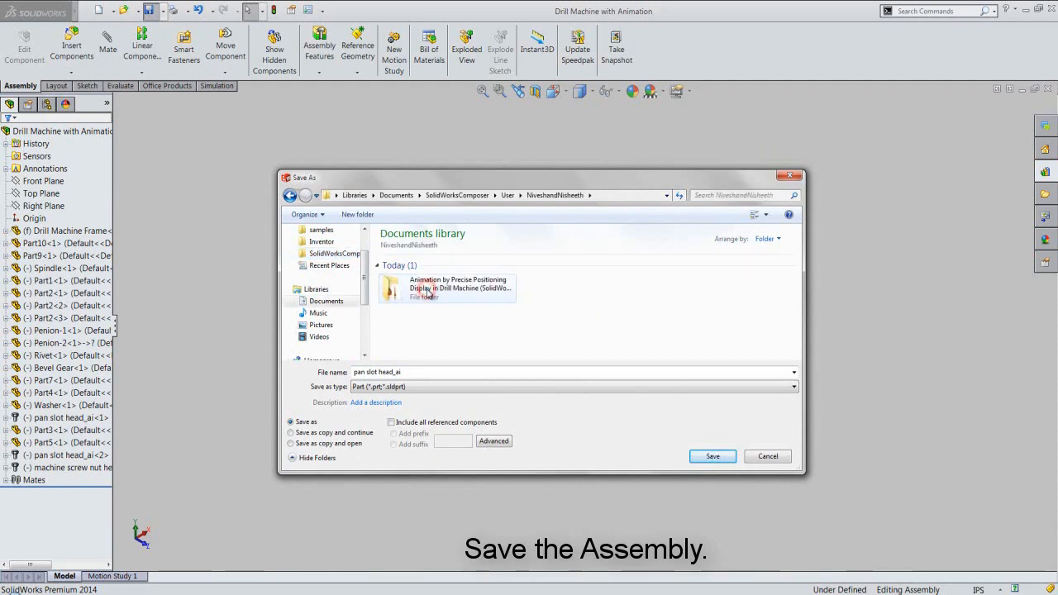
double_click(427, 291)
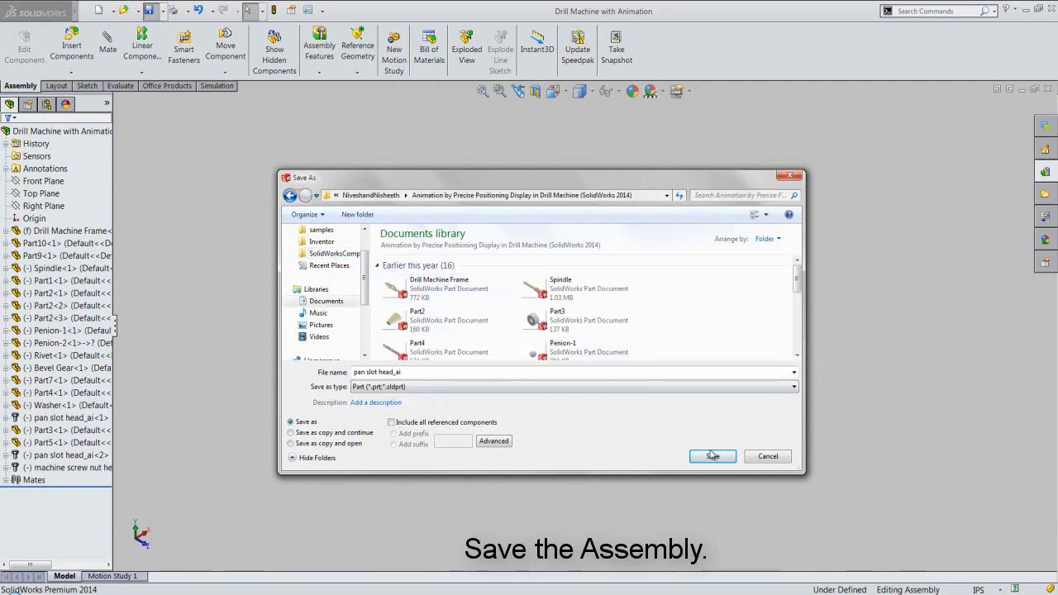
click(714, 456)
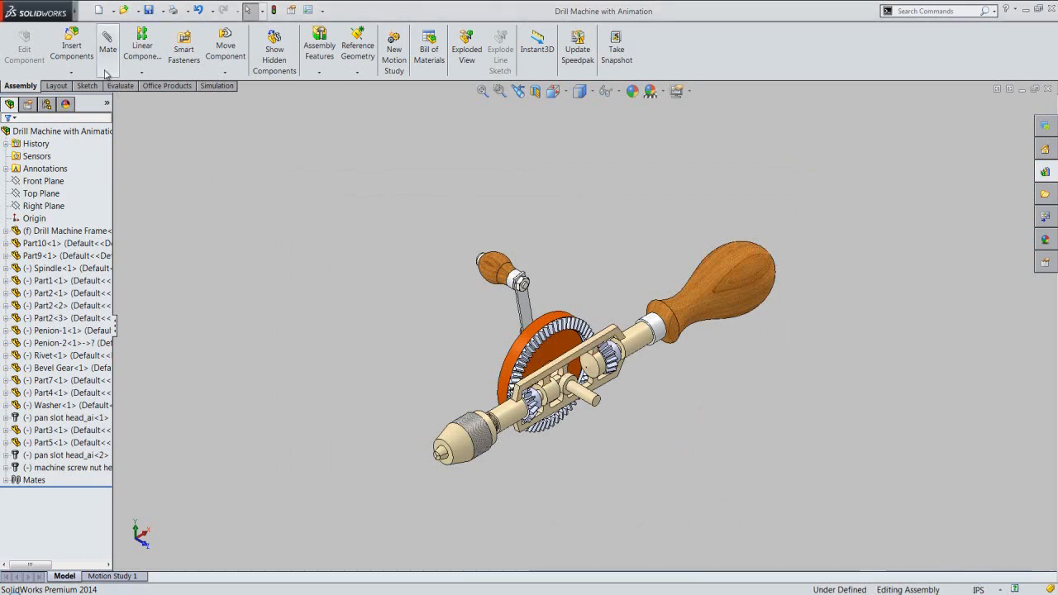
- Insert Part6 and Part8 together from the project folder and place them in the free space beside the frame's side shaft
click(79, 50)
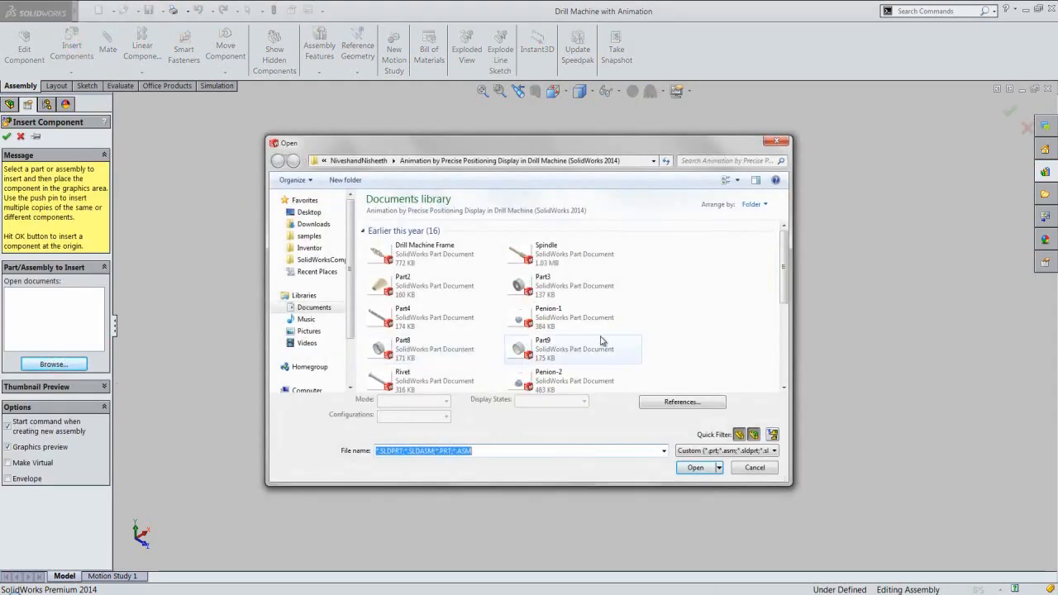
drag(785, 283, 769, 350)
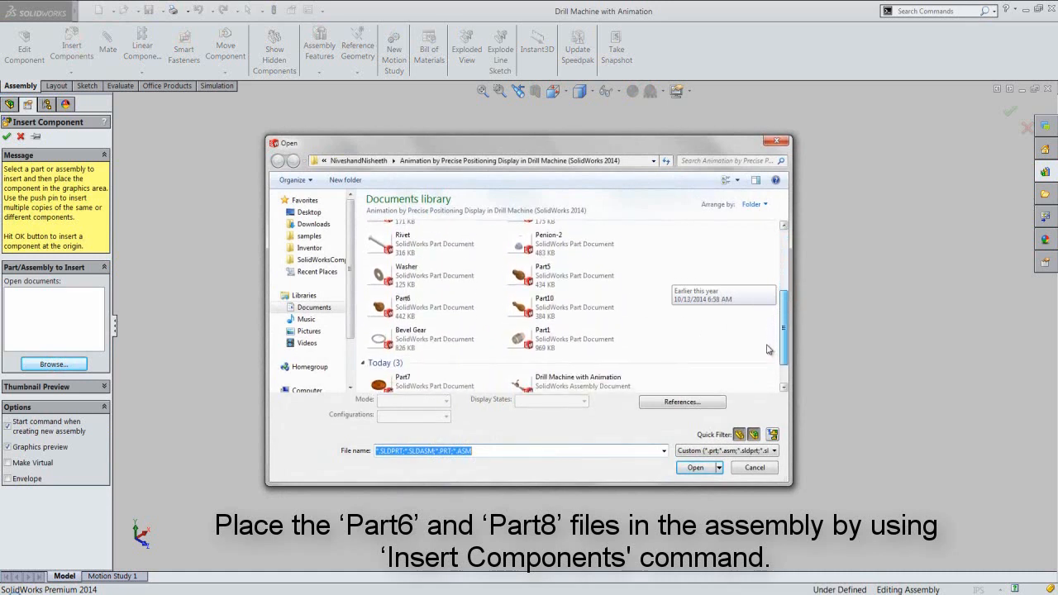
click(423, 307)
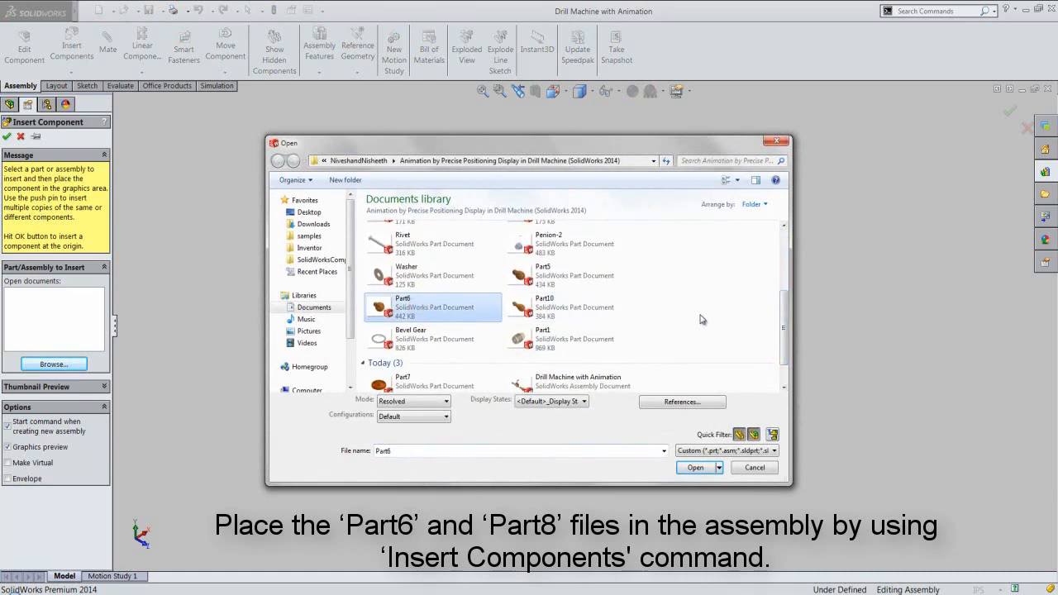
drag(786, 327, 797, 315)
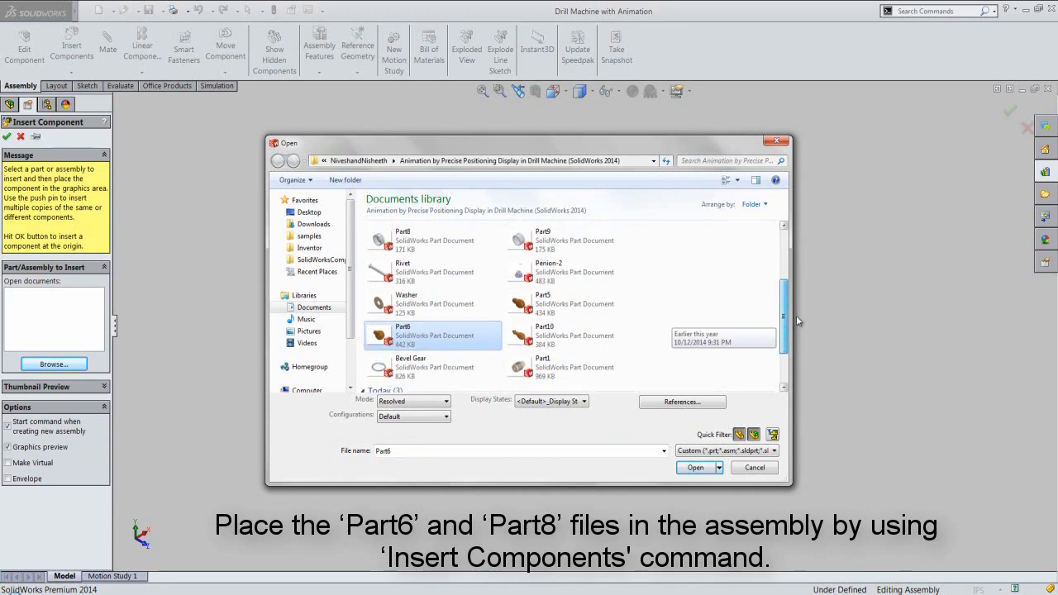
ctrl+click(448, 244)
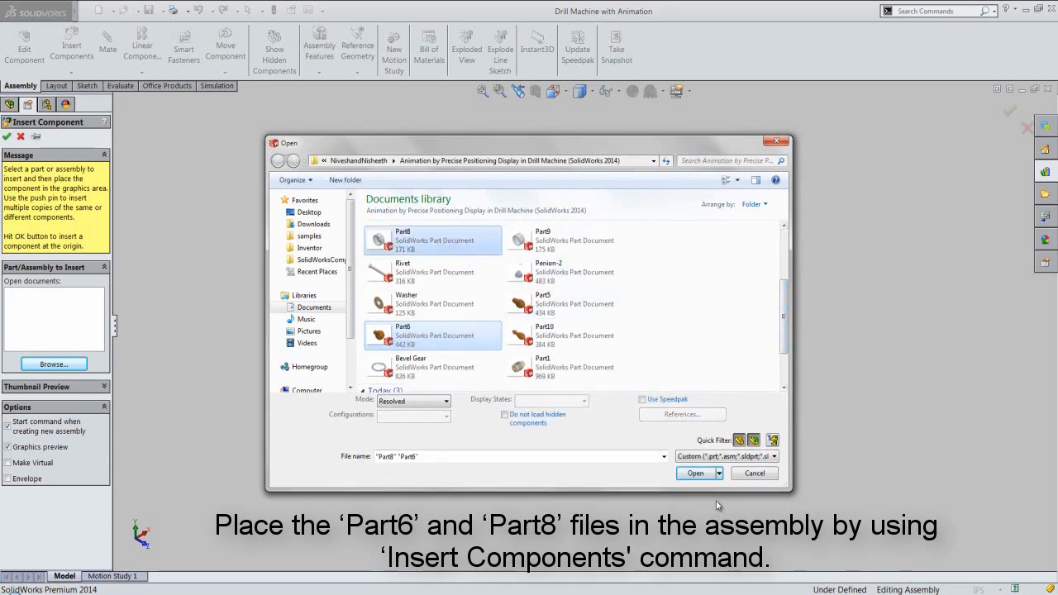
click(711, 469)
click(716, 472)
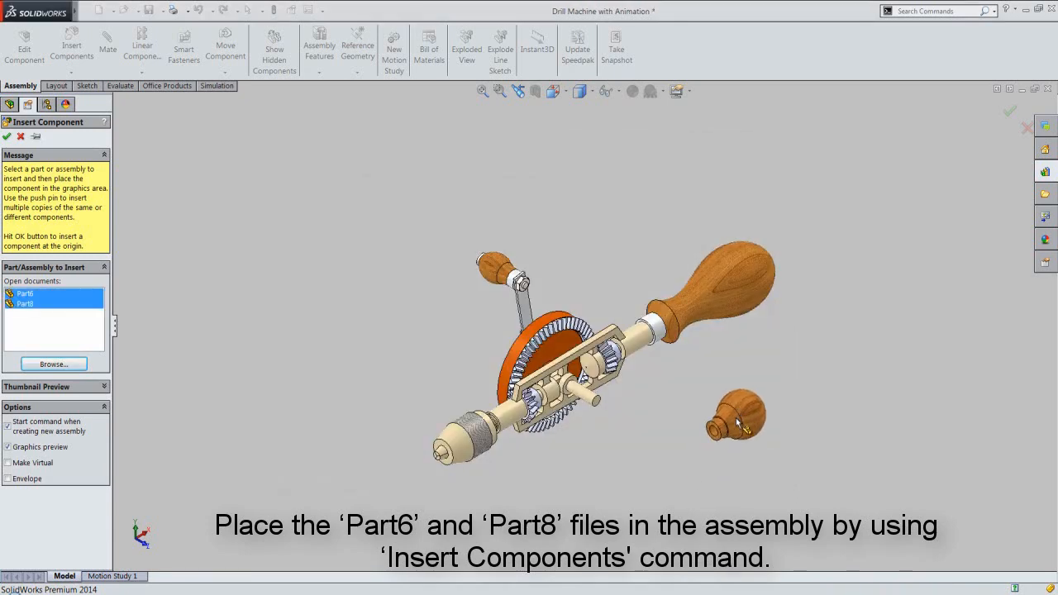
click(666, 455)
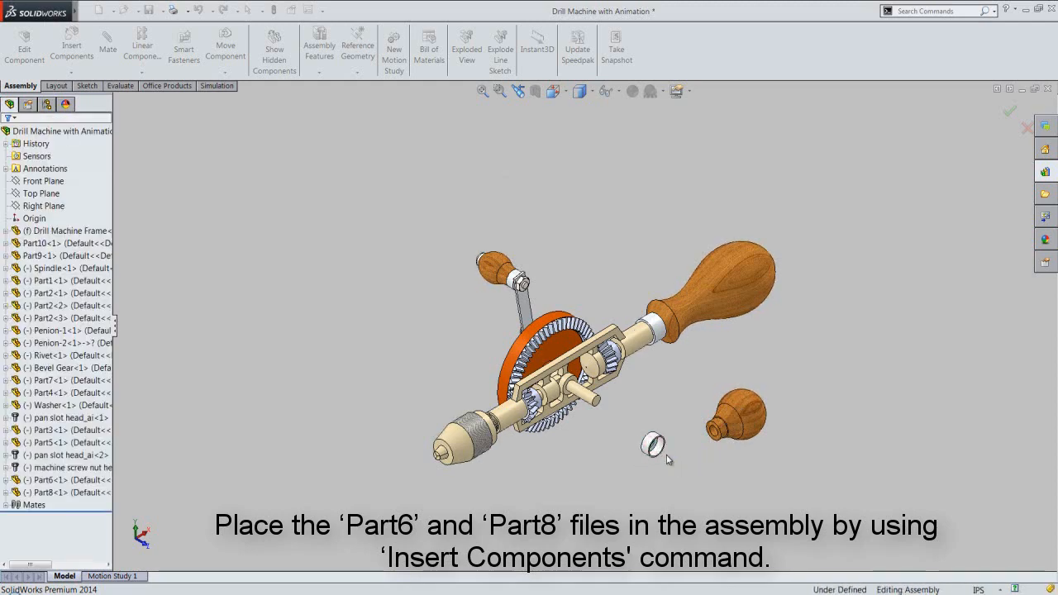
- Rotate Part6 with Move with Triad so its narrow neck points toward the frame's side shaft
scroll(672, 450, down, 6)
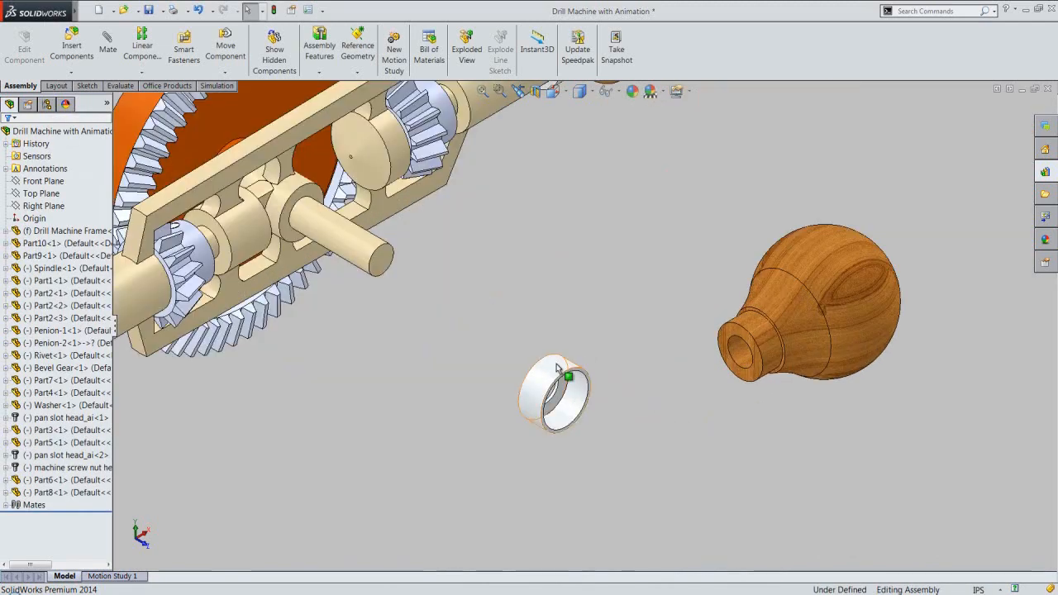
click(806, 320)
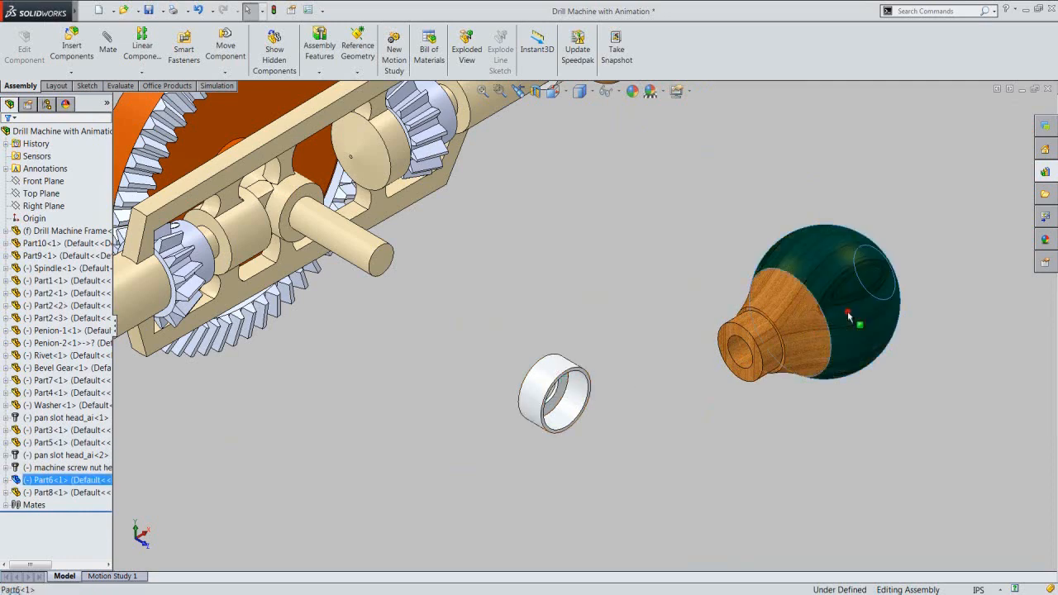
right_click(849, 253)
click(896, 454)
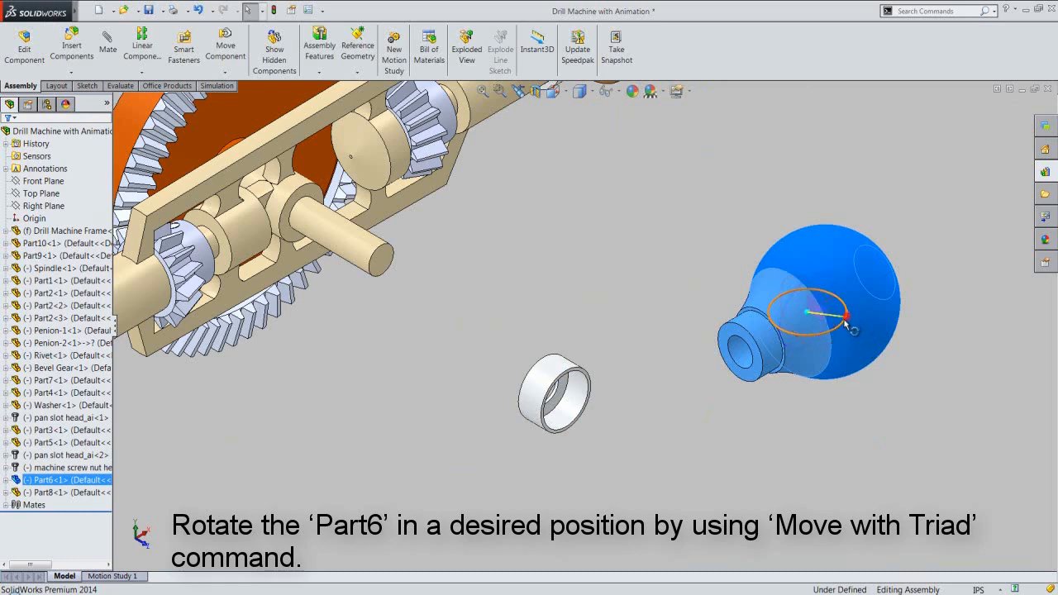
mouse_move(814, 329)
mouse_down()
mouse_move(823, 337)
mouse_move(802, 346)
mouse_up()
click(688, 289)
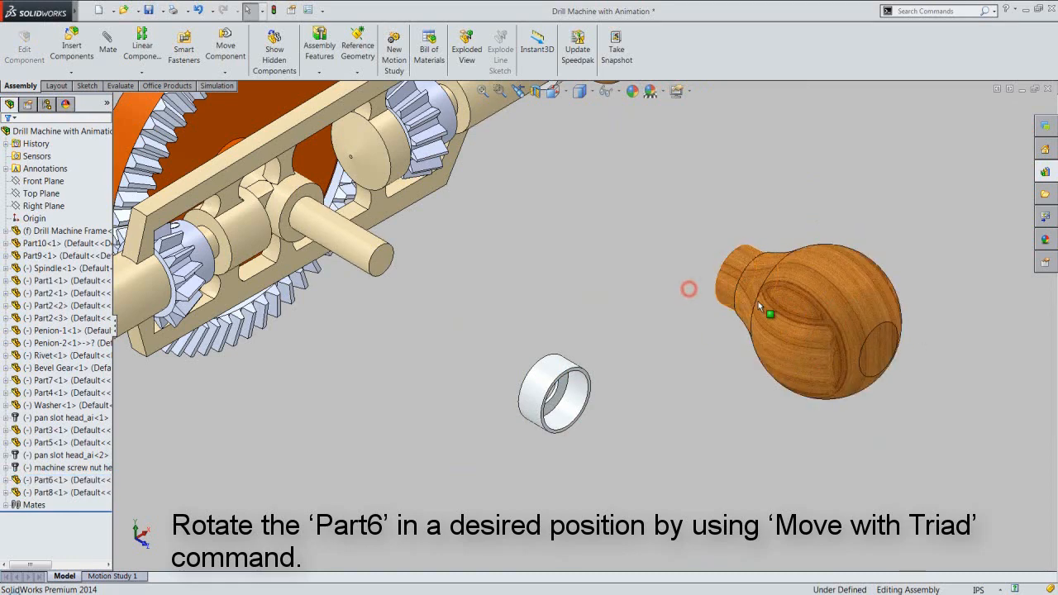
- Move Part6 closer below Part8 and mate their outer cylindrical faces Concentric with Lock Rotation on
drag(760, 302, 695, 440)
click(682, 319)
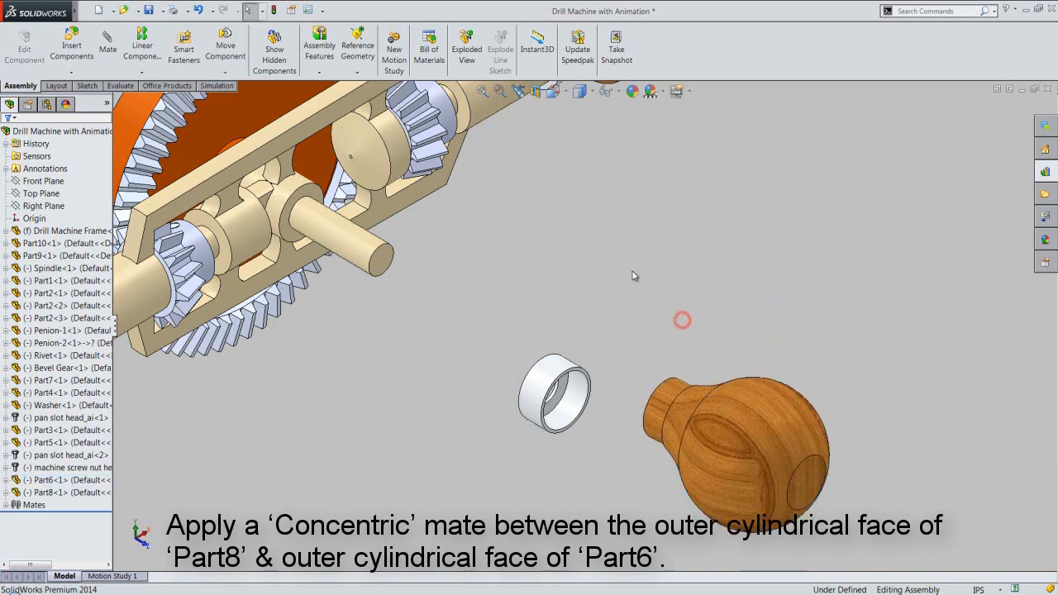
click(633, 271)
click(107, 54)
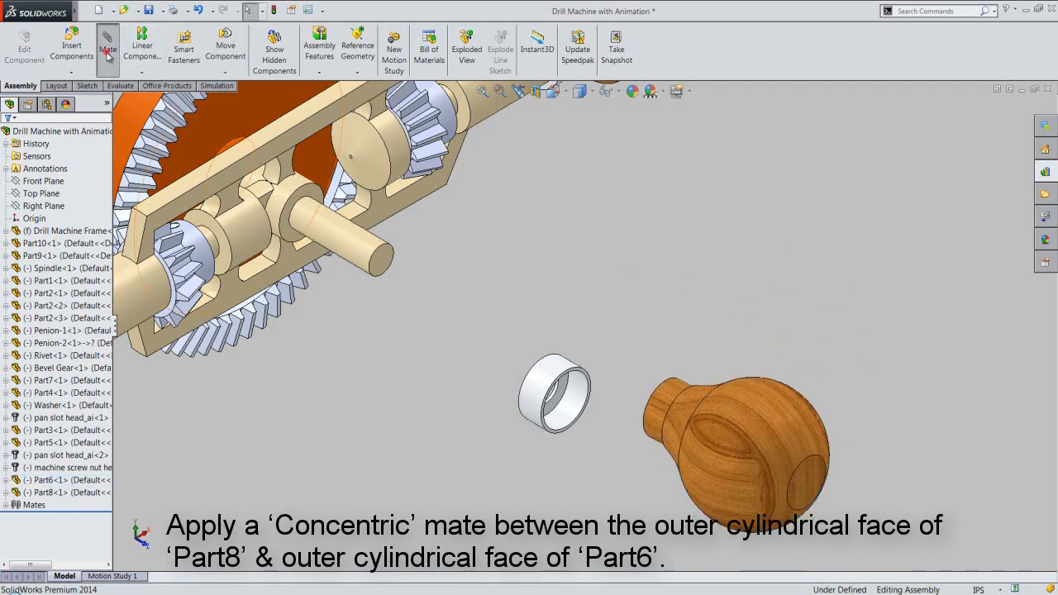
click(531, 409)
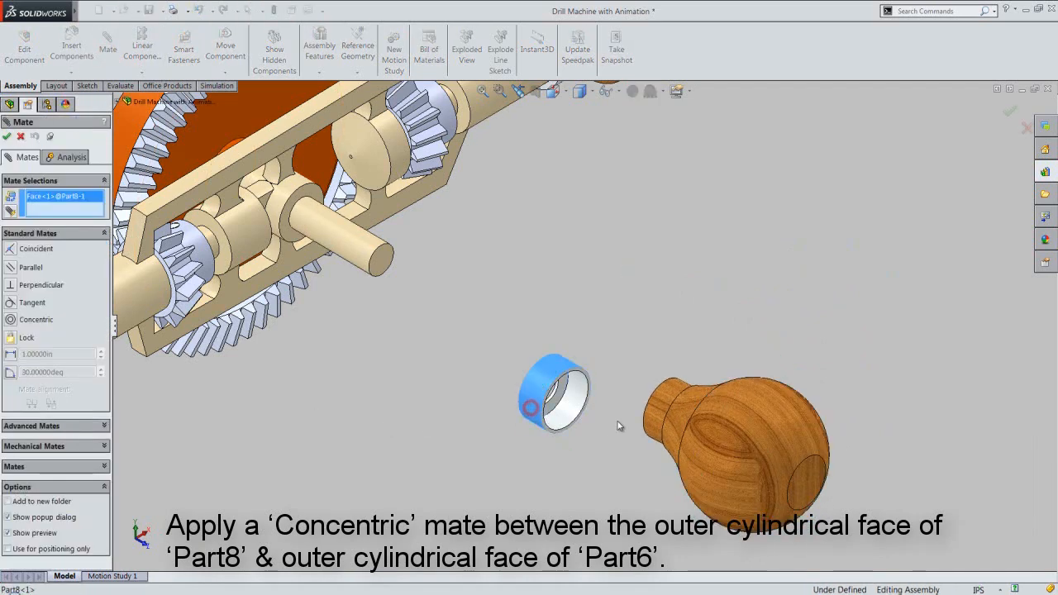
click(656, 420)
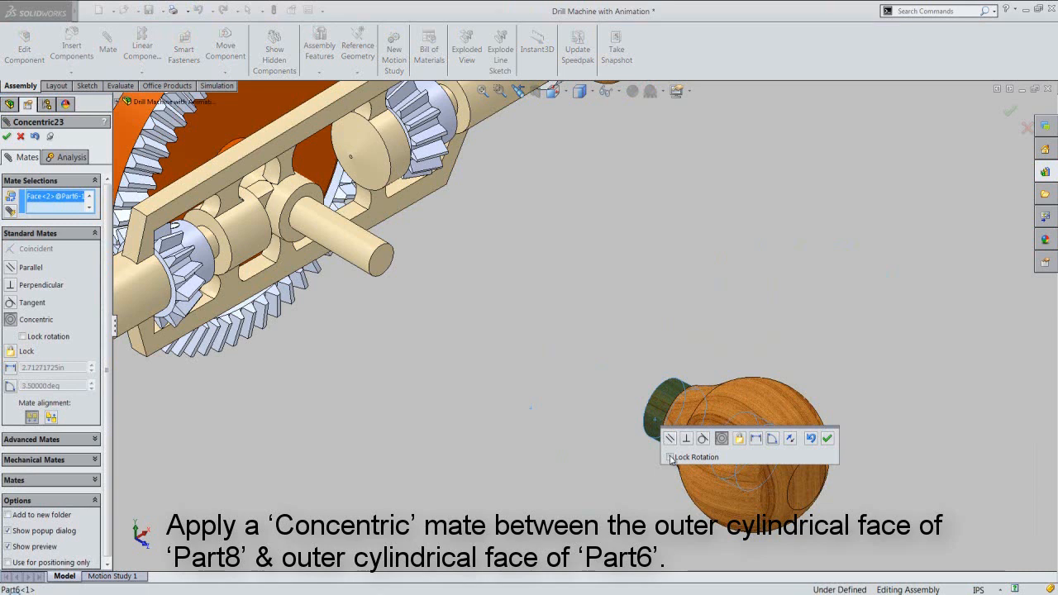
click(670, 457)
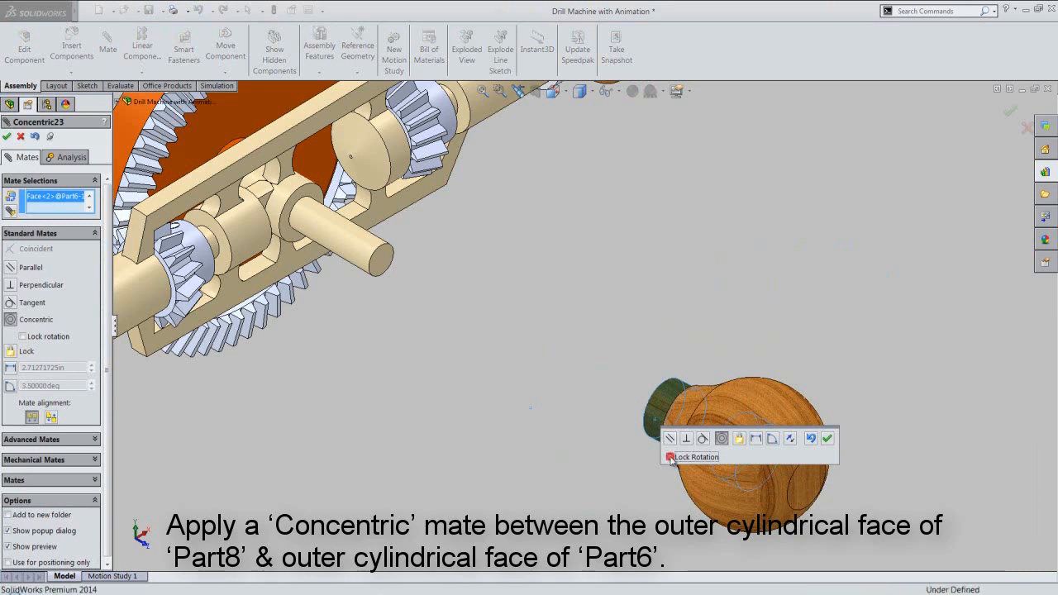
click(828, 438)
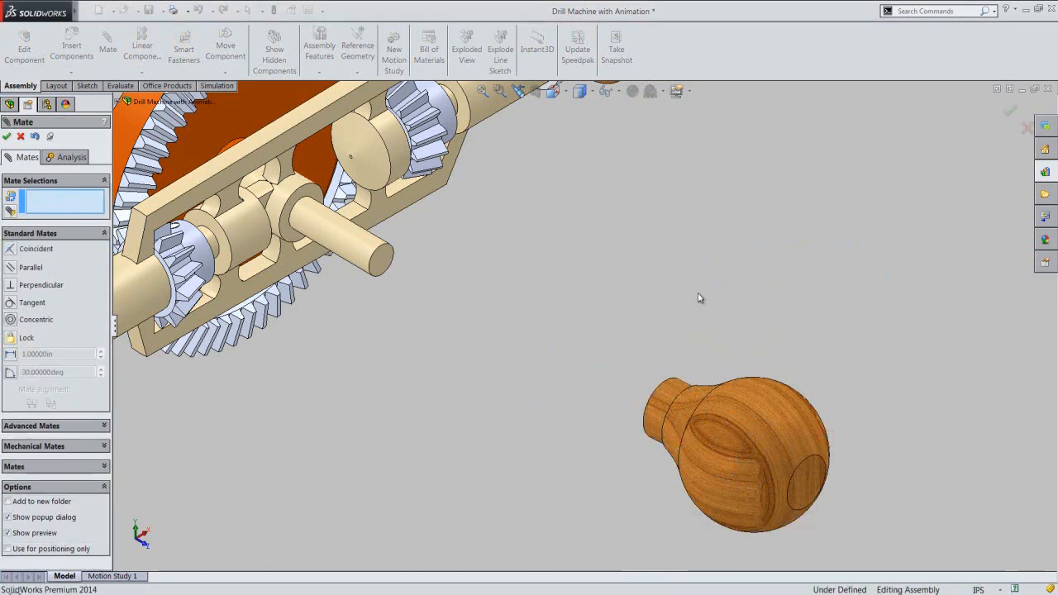
click(1005, 111)
- Slide Part6 along the shared axis away from Part8 so the ring stands clear of the wooden knob
click(545, 312)
scroll(544, 312, up, 2)
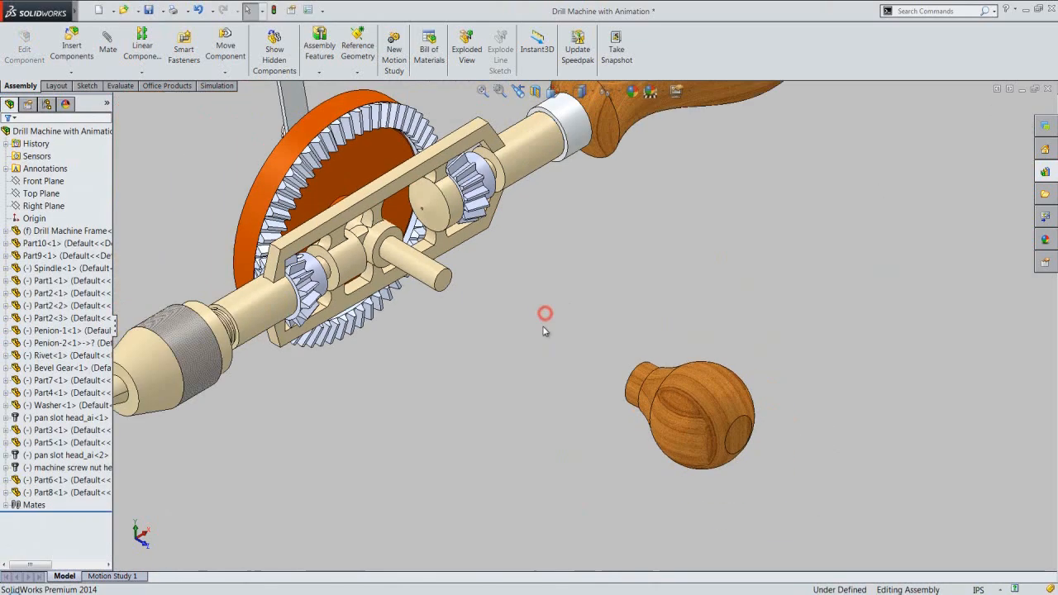
drag(666, 423, 837, 397)
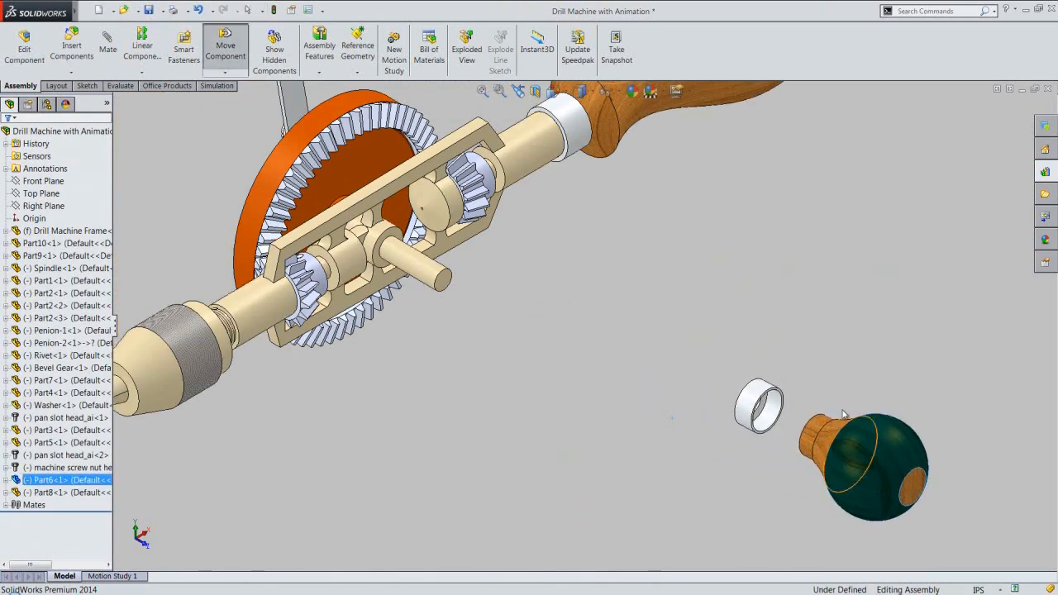
- Add a Coincident mate between the open rim face of Part8 and the circular shoulder face behind Part6's neck
right_click(691, 241)
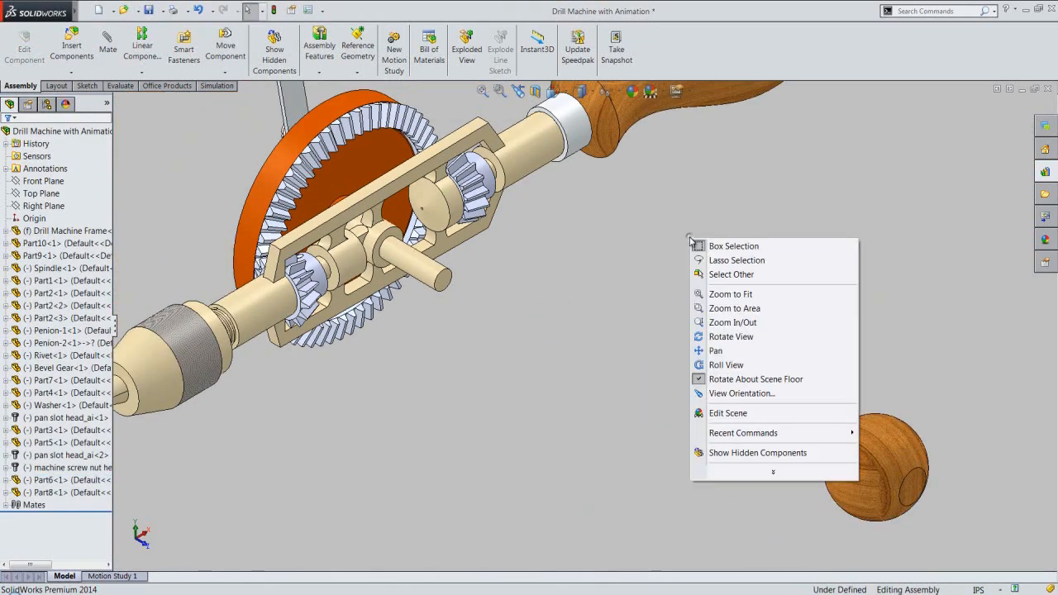
mouse_move(796, 434)
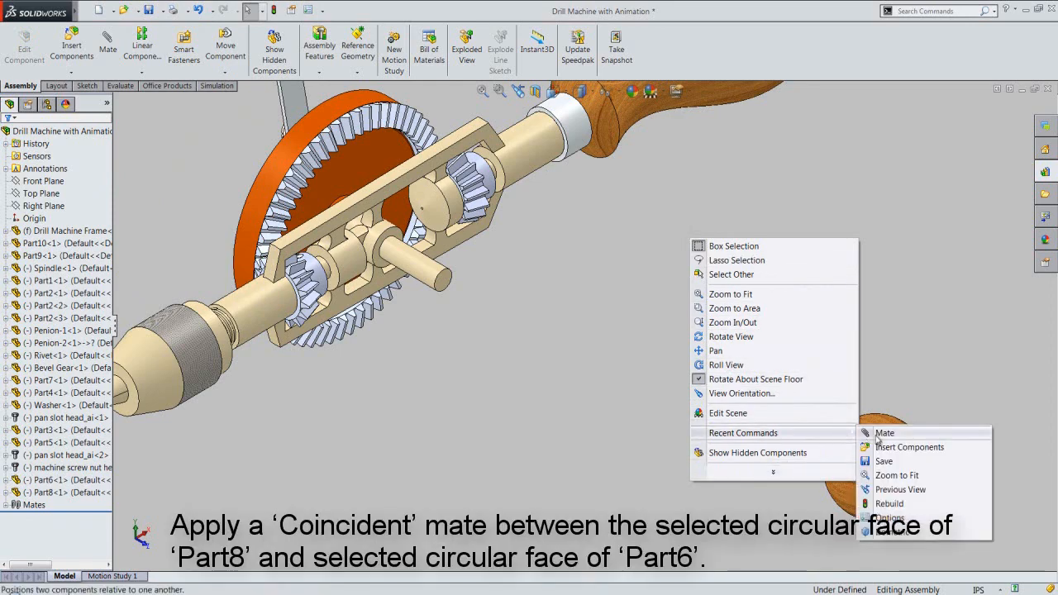
click(881, 433)
scroll(766, 418, down, 1)
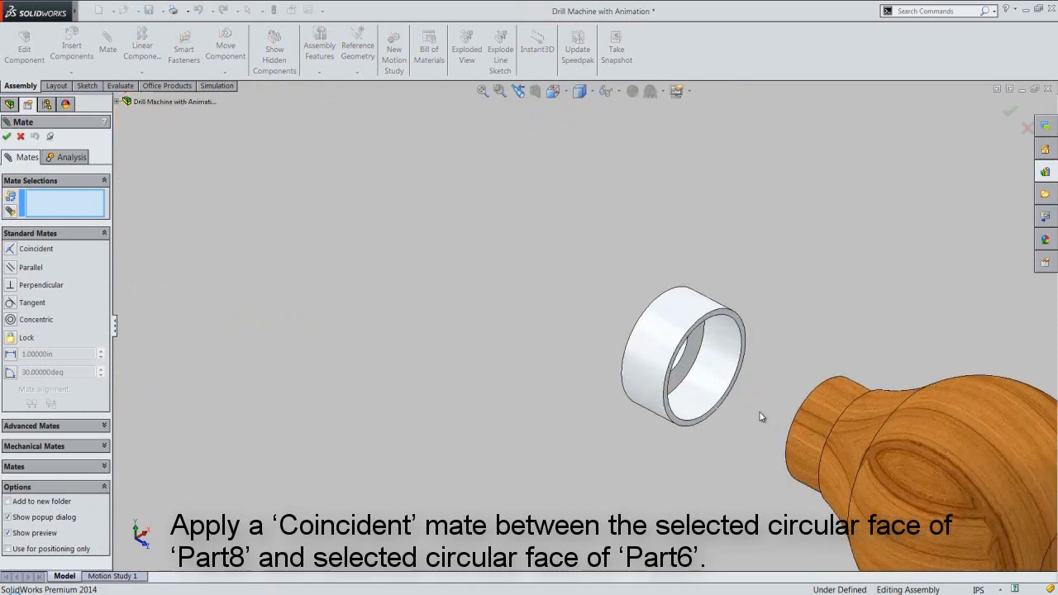
scroll(741, 339, down, 2)
click(724, 315)
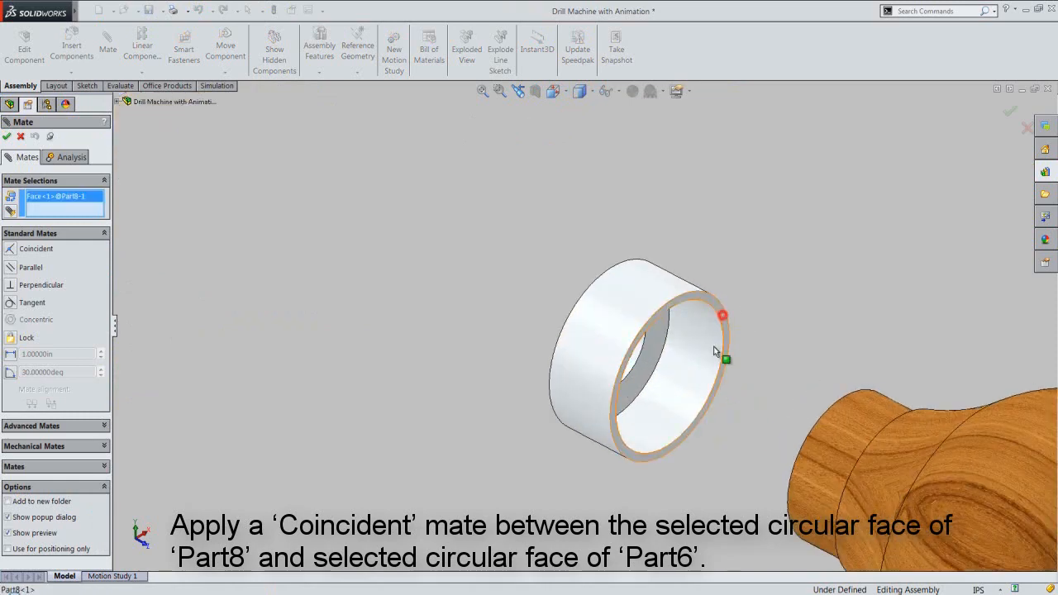
middle_drag(487, 392, 556, 355)
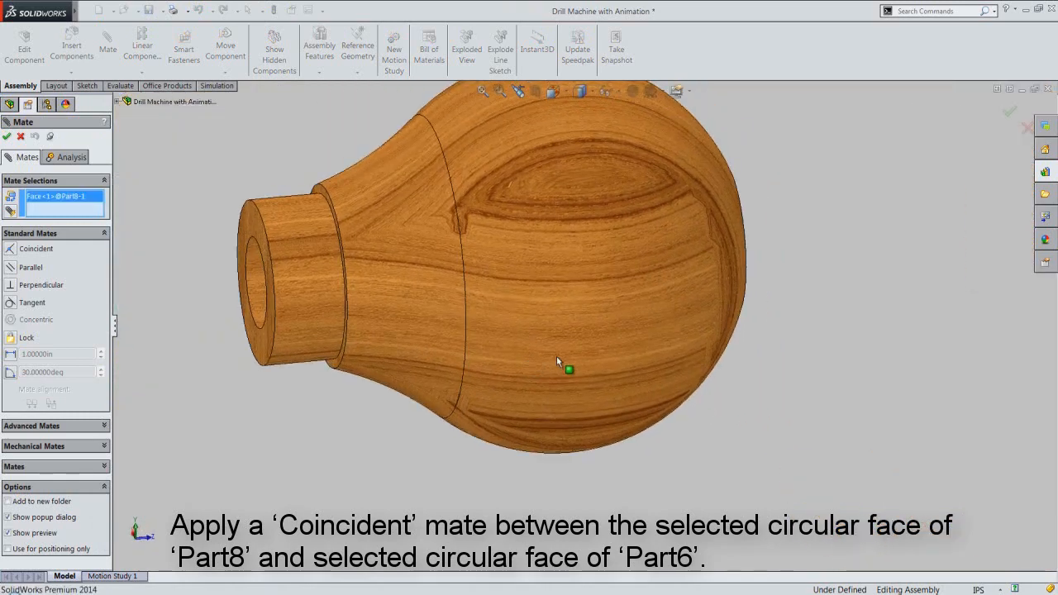
scroll(323, 213, down, 3)
click(409, 237)
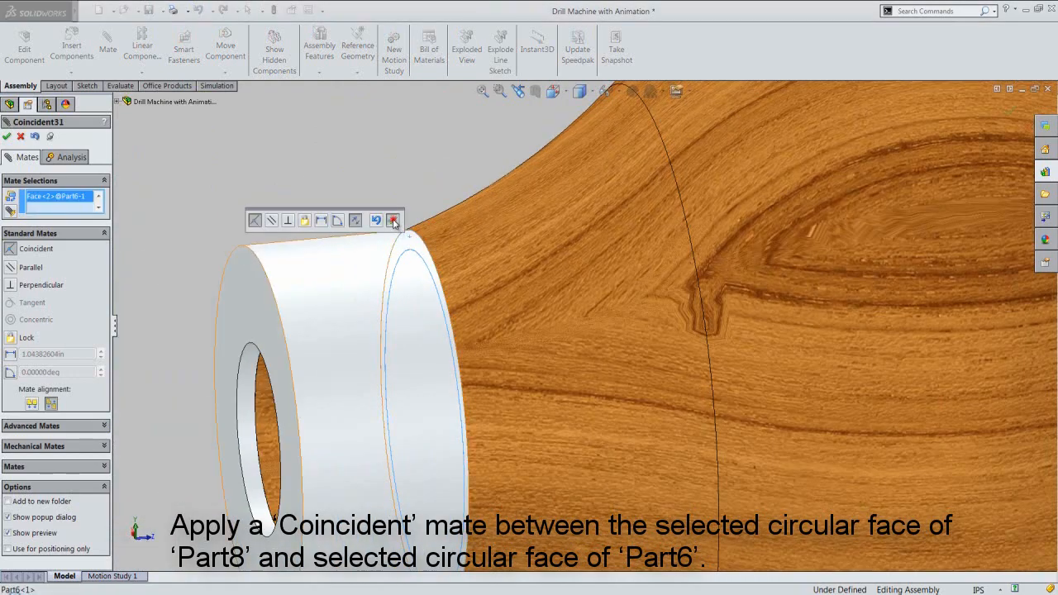
click(394, 220)
- Add a Concentric mate with Lock Rotation between the Drill Machine Frame's side shaft and the circular hole in Part8
scroll(610, 341, up, 5)
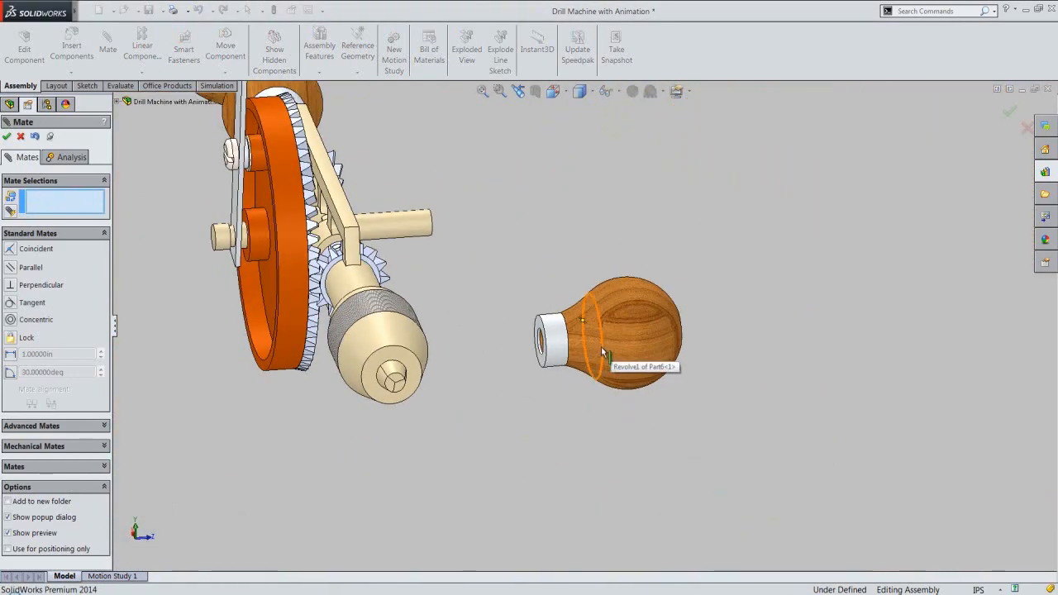
scroll(438, 241, down, 2)
click(424, 234)
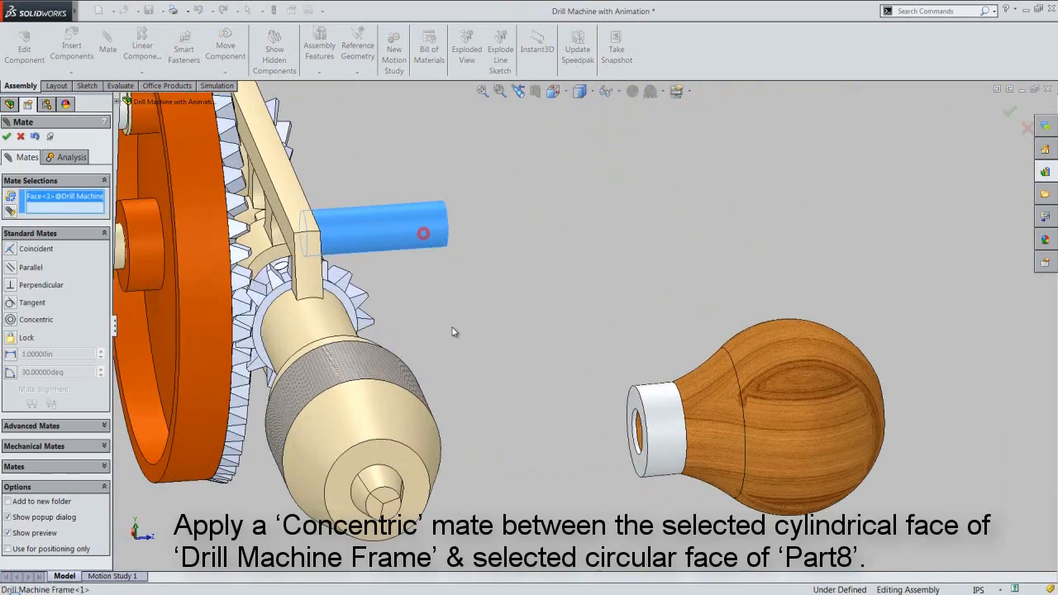
scroll(616, 431, down, 2)
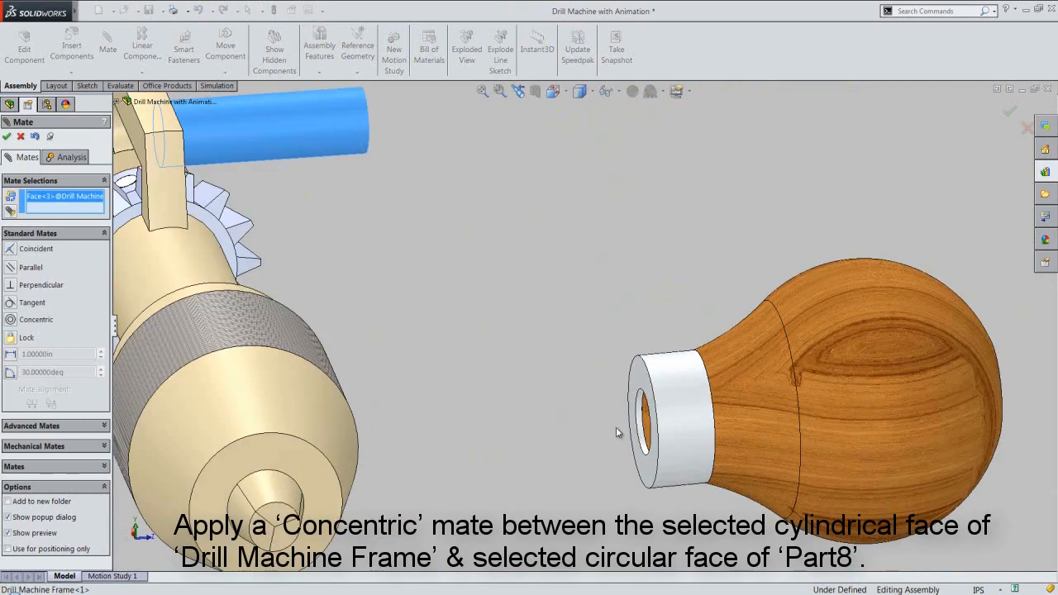
scroll(616, 426, down, 3)
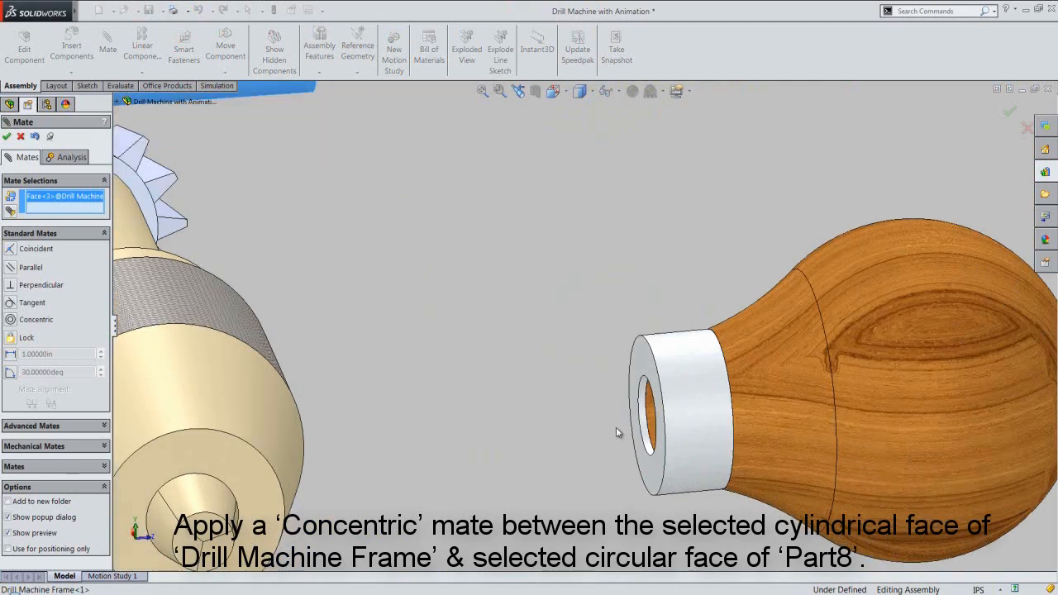
click(654, 421)
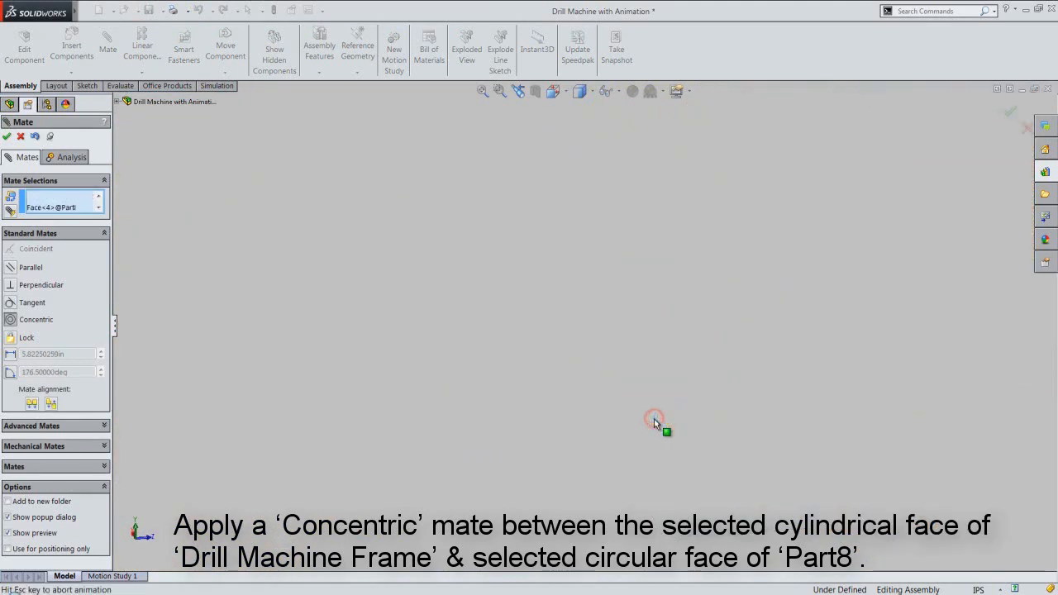
scroll(676, 484, up, 4)
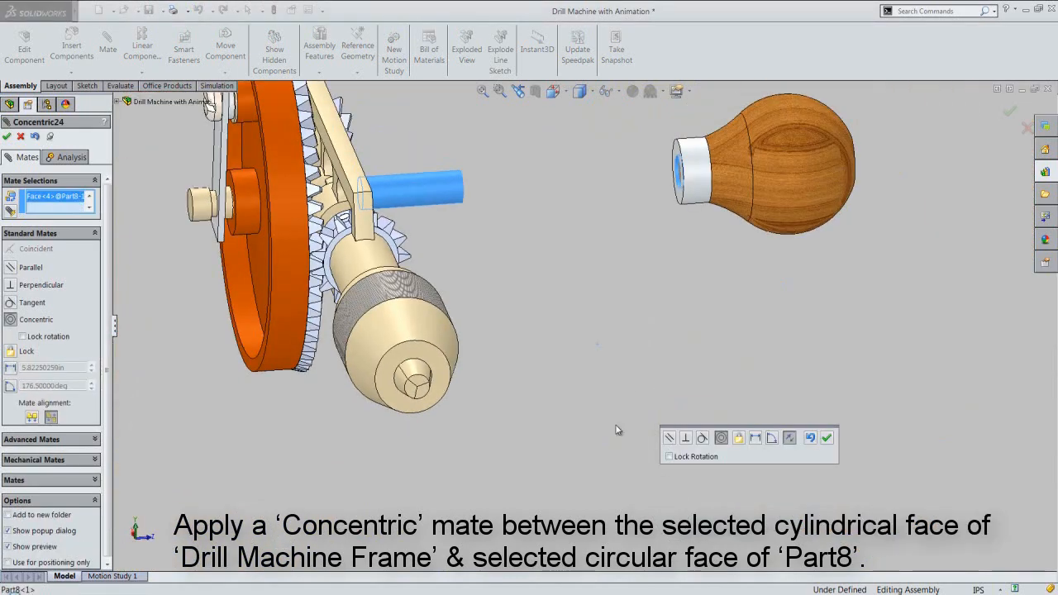
scroll(616, 430, up, 2)
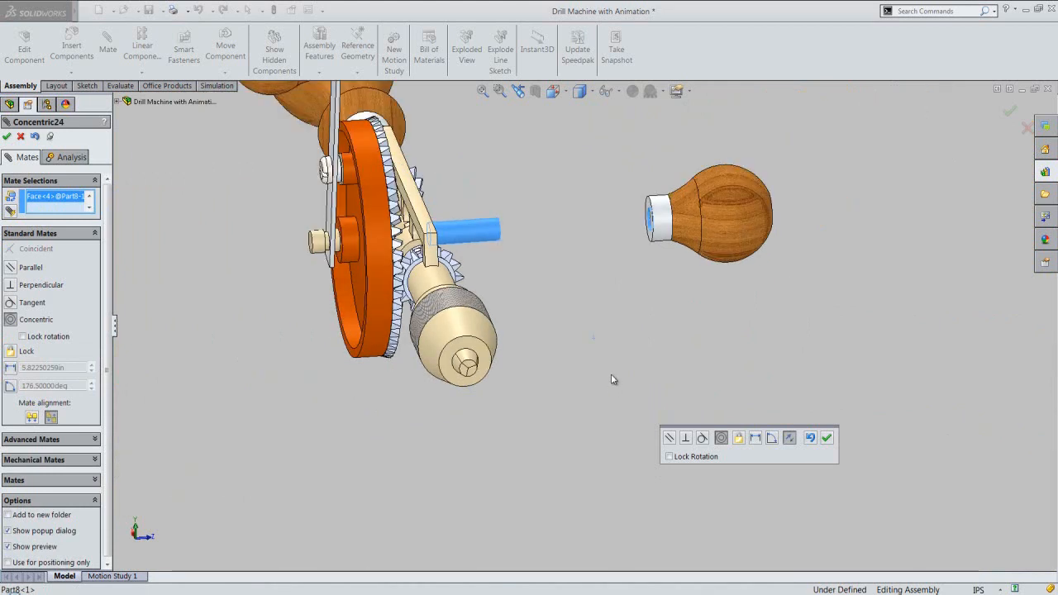
click(669, 456)
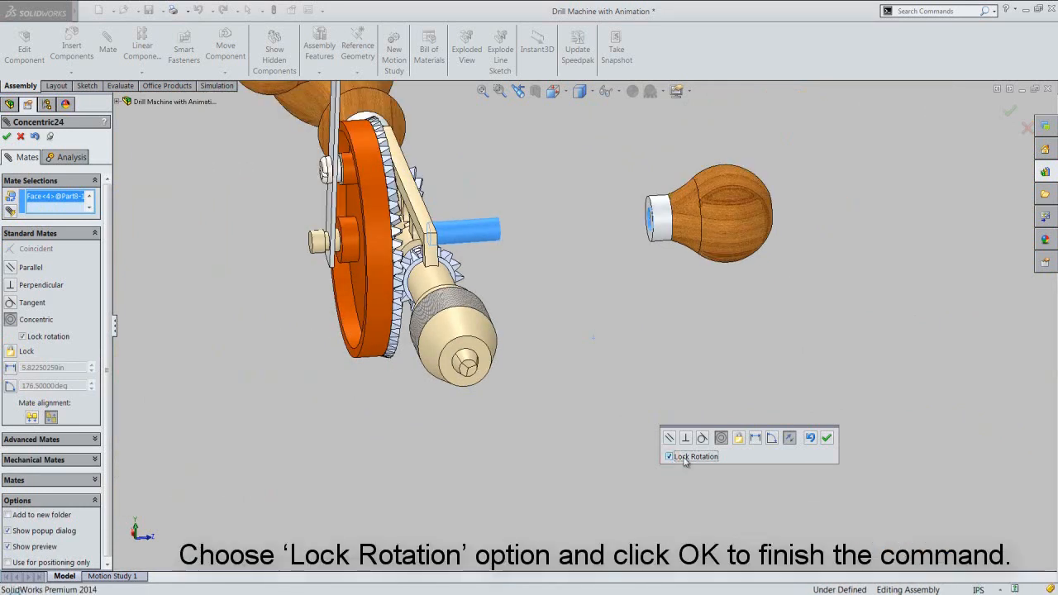
click(826, 440)
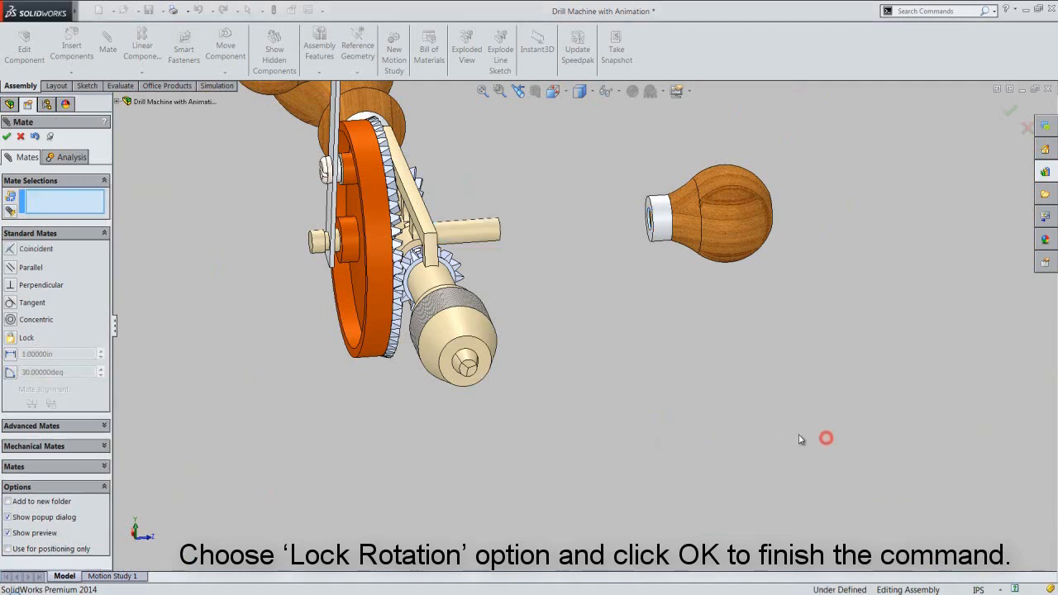
- Add a Coincident mate between the frame's boss face around the side shaft and Part8's outer end face, and finish mating
middle_drag(683, 397, 624, 399)
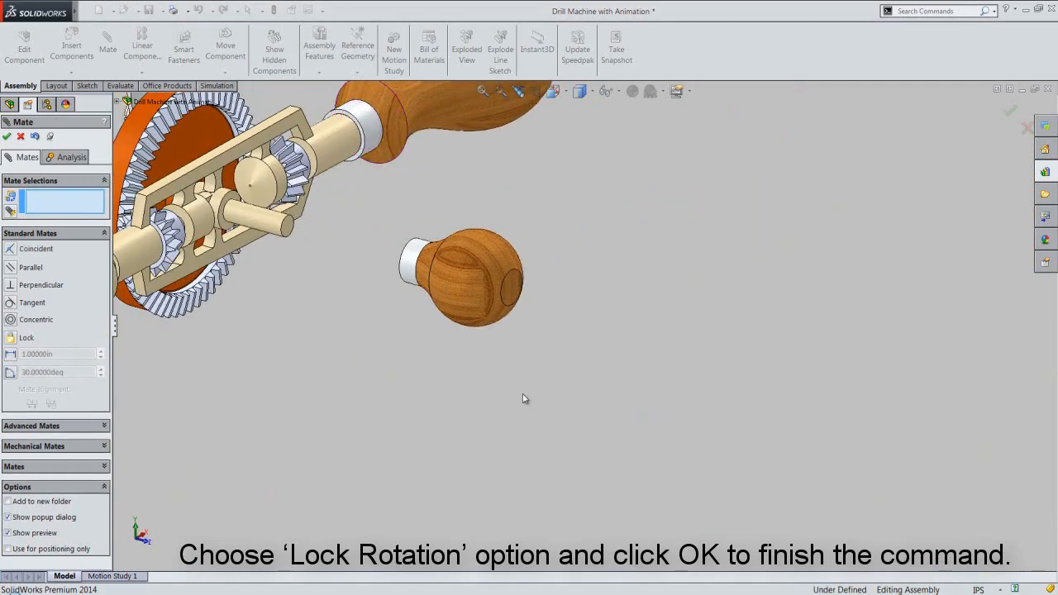
scroll(234, 220, down, 5)
scroll(291, 230, down, 2)
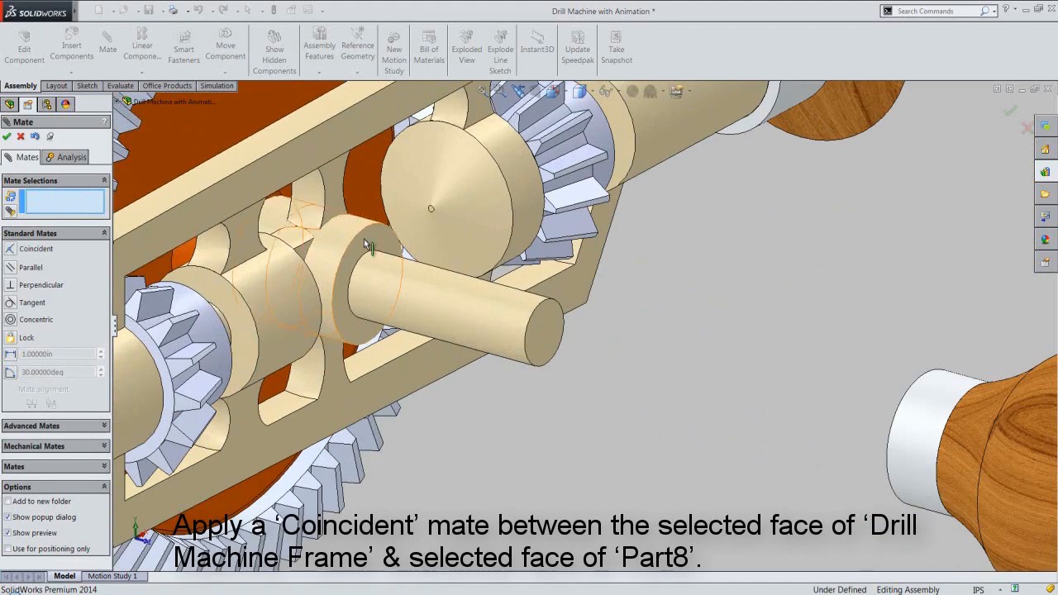
click(374, 241)
middle_drag(492, 414, 593, 366)
click(894, 245)
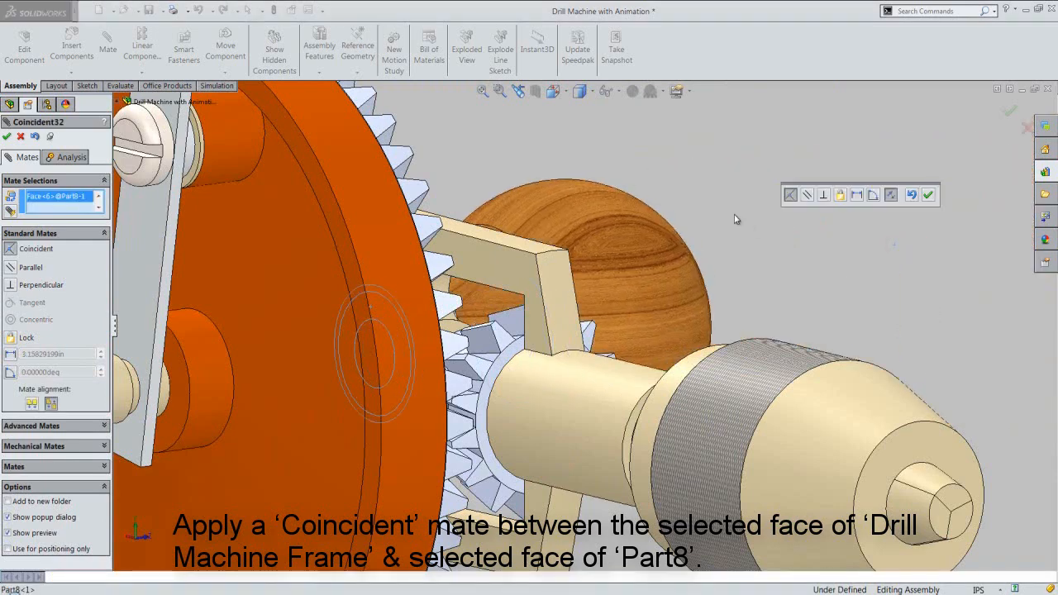
click(927, 196)
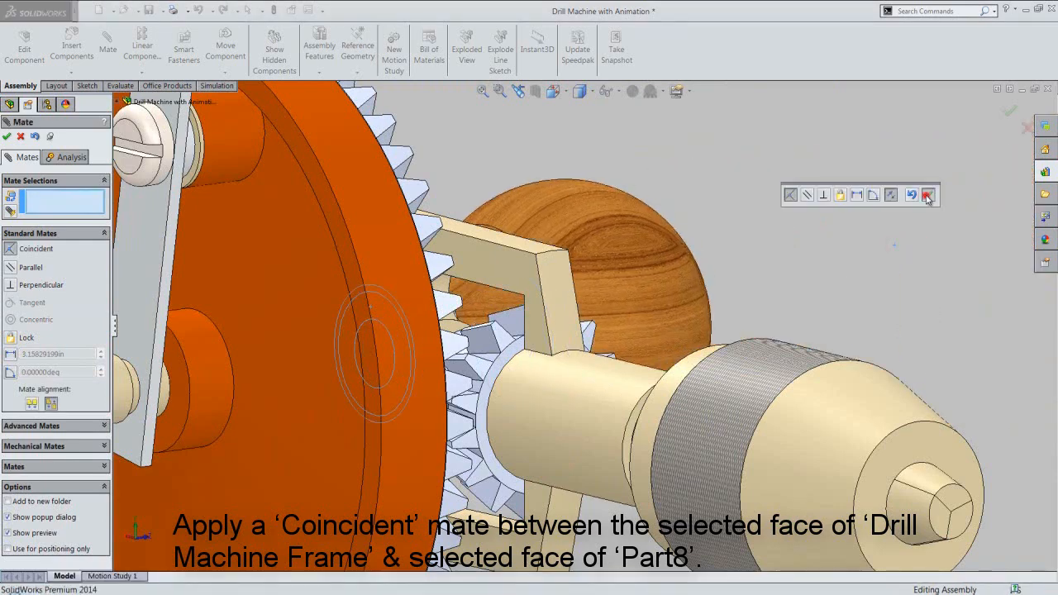
click(524, 95)
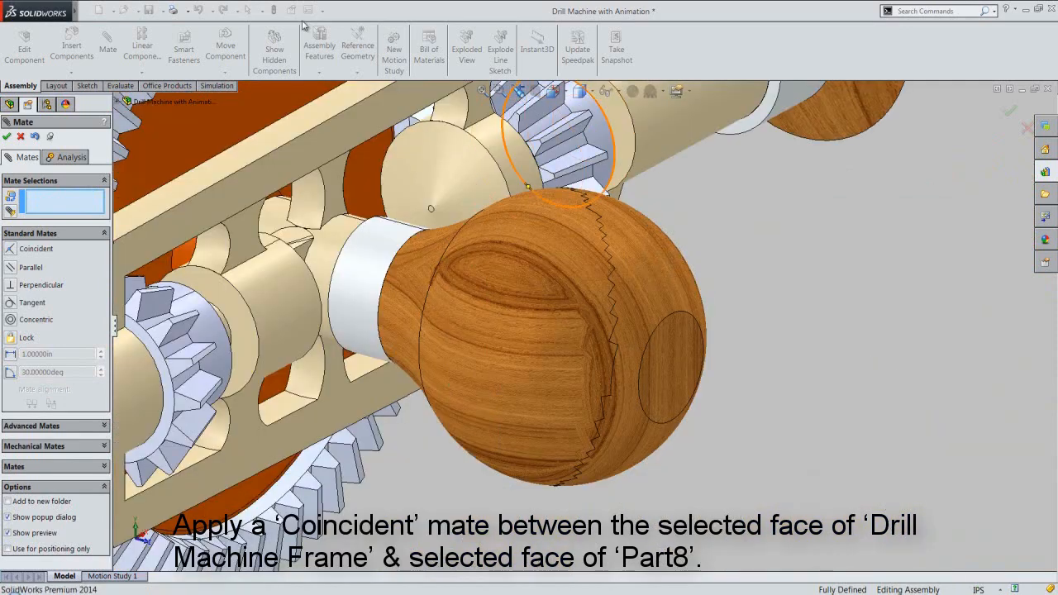
click(21, 136)
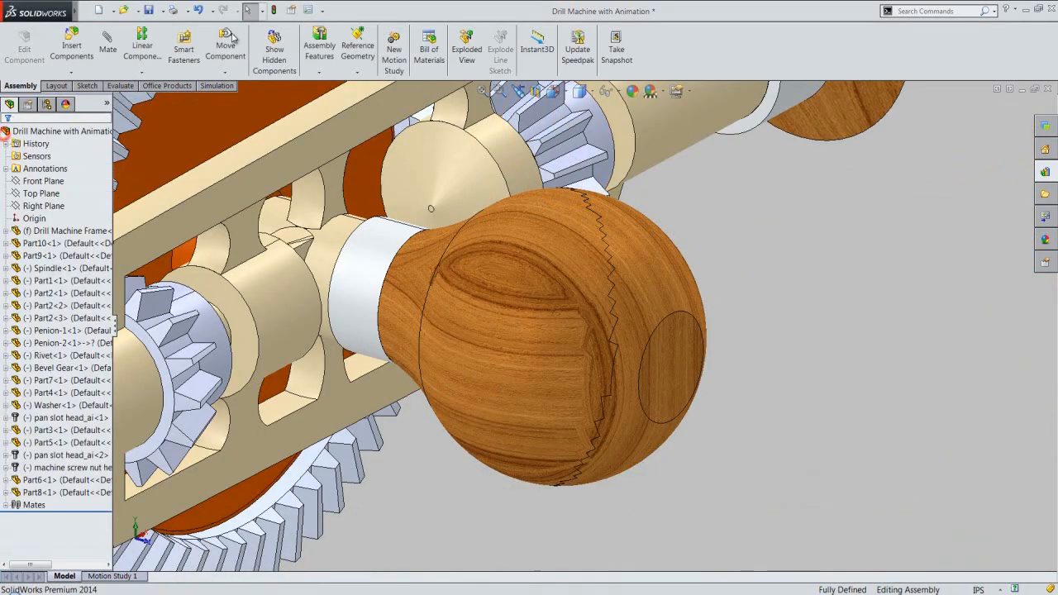
- Rebuild the assembly, show the whole drill in the saved Custom View, and save the file
click(273, 11)
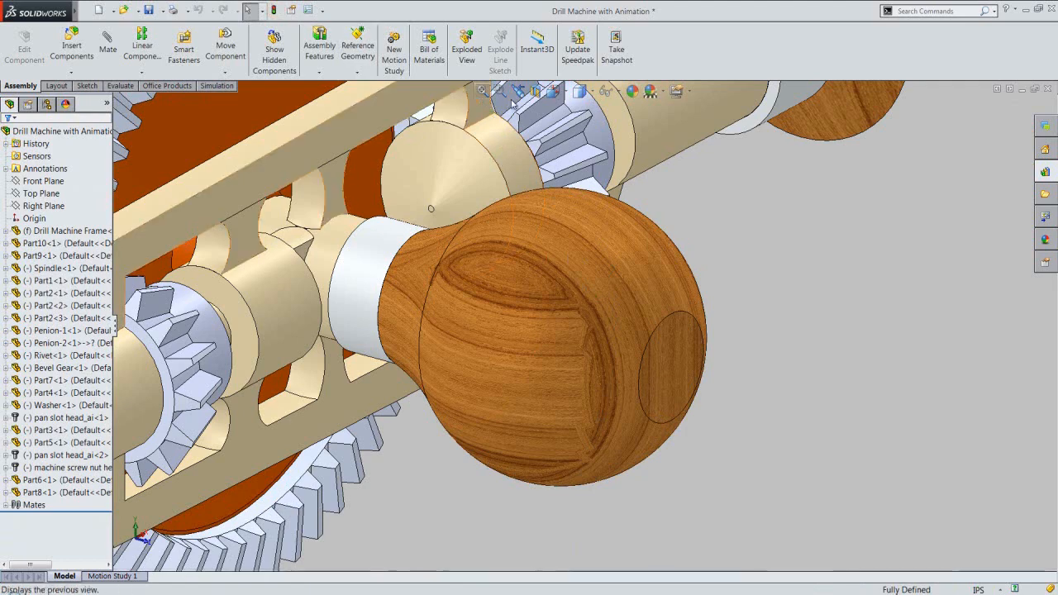
click(484, 95)
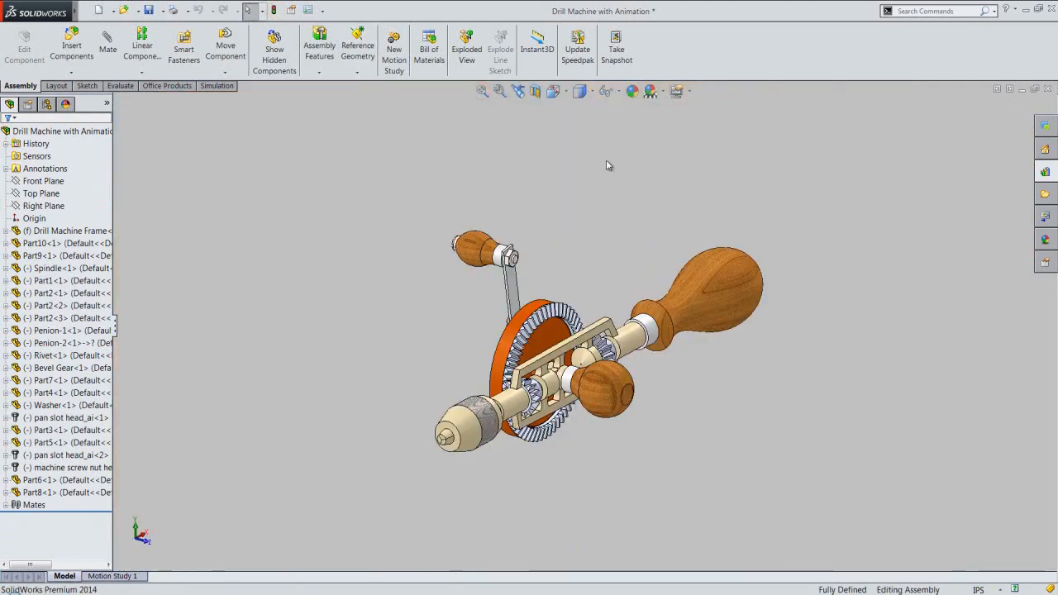
click(556, 93)
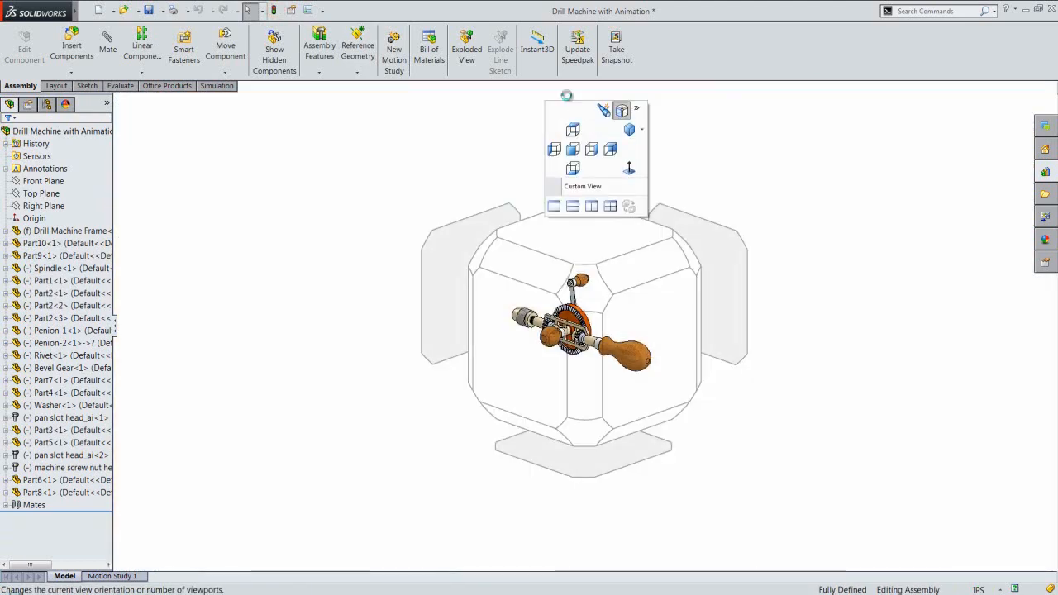
click(600, 190)
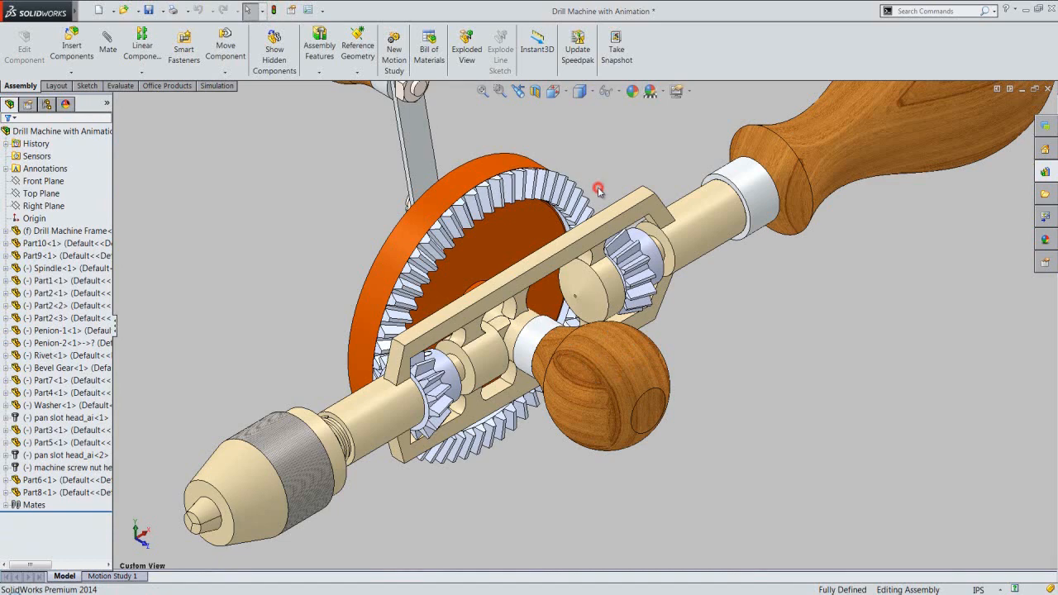
click(482, 91)
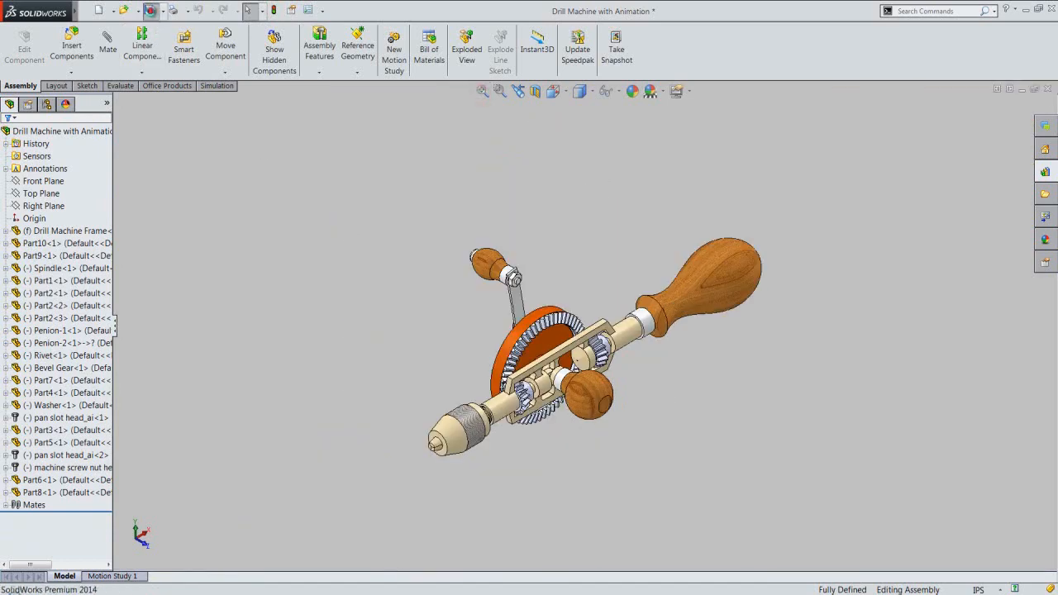
click(150, 10)
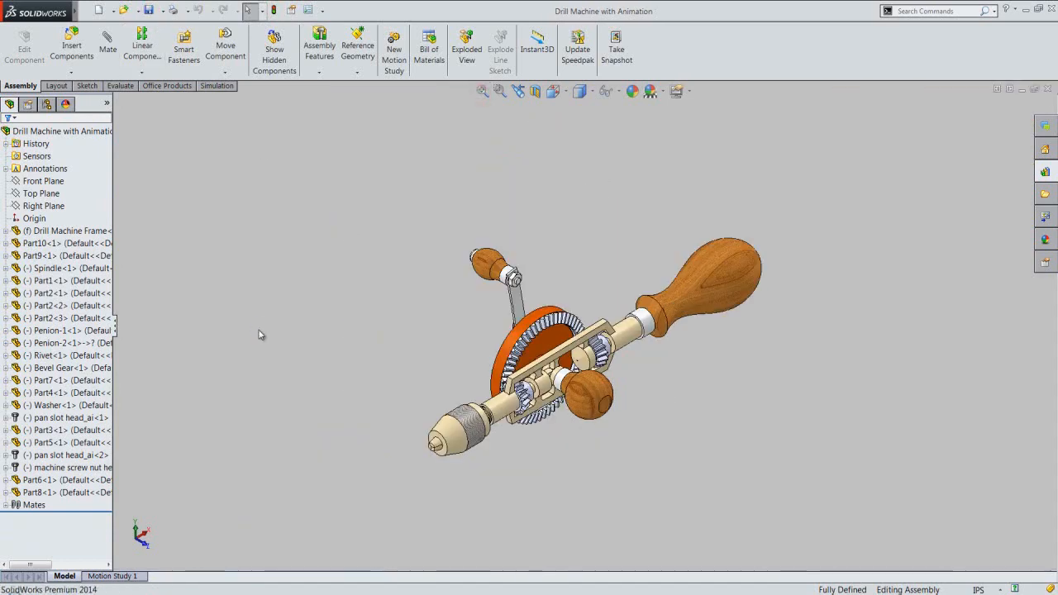
- View the drill from both sides and swing the crank handle Part5 downward to examine how the Bevel Gear and pinions rotate
key(space)
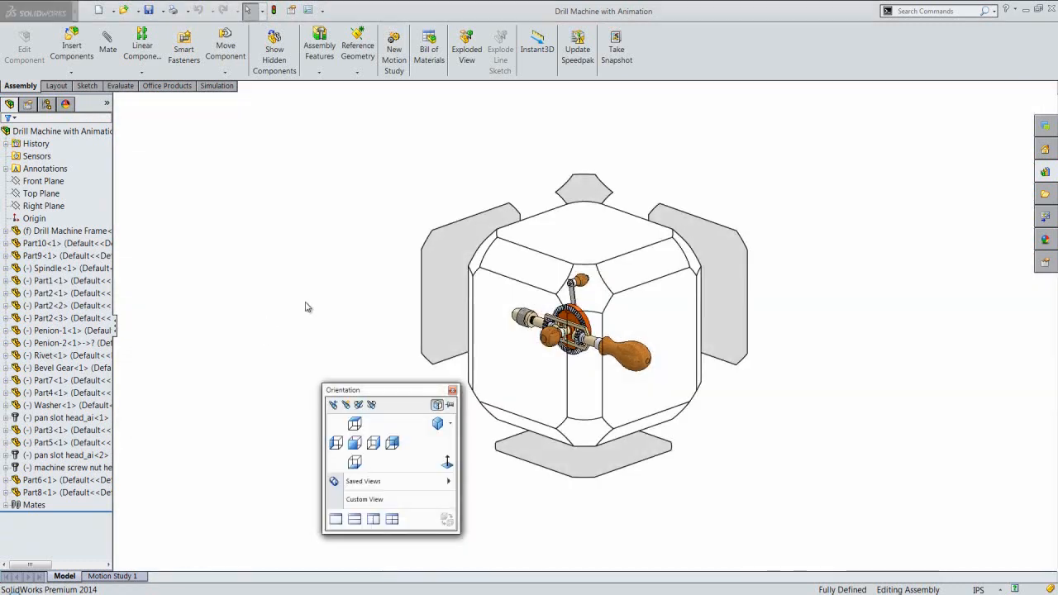
click(597, 190)
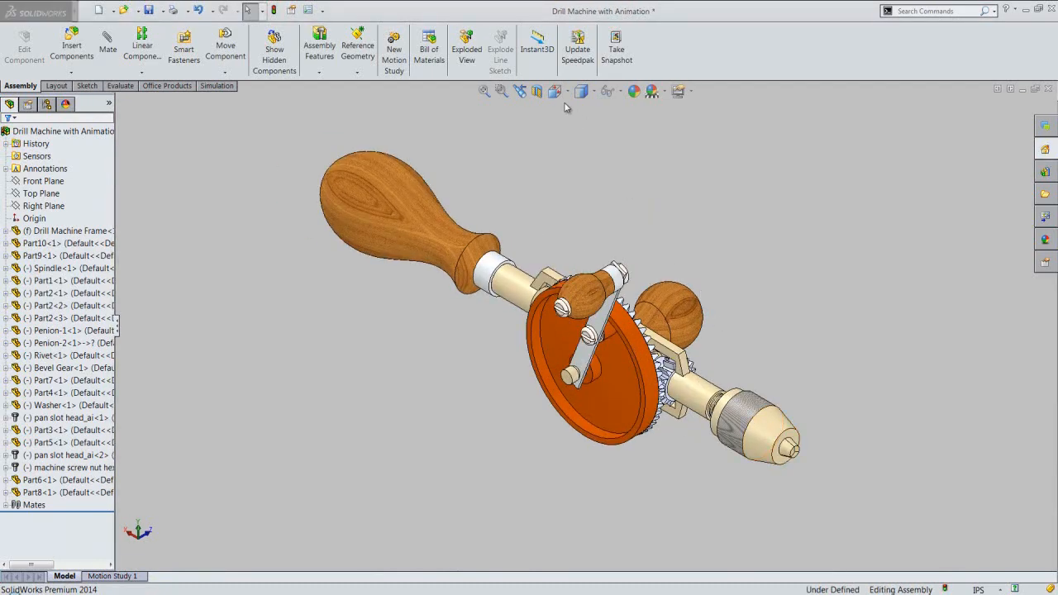
click(555, 91)
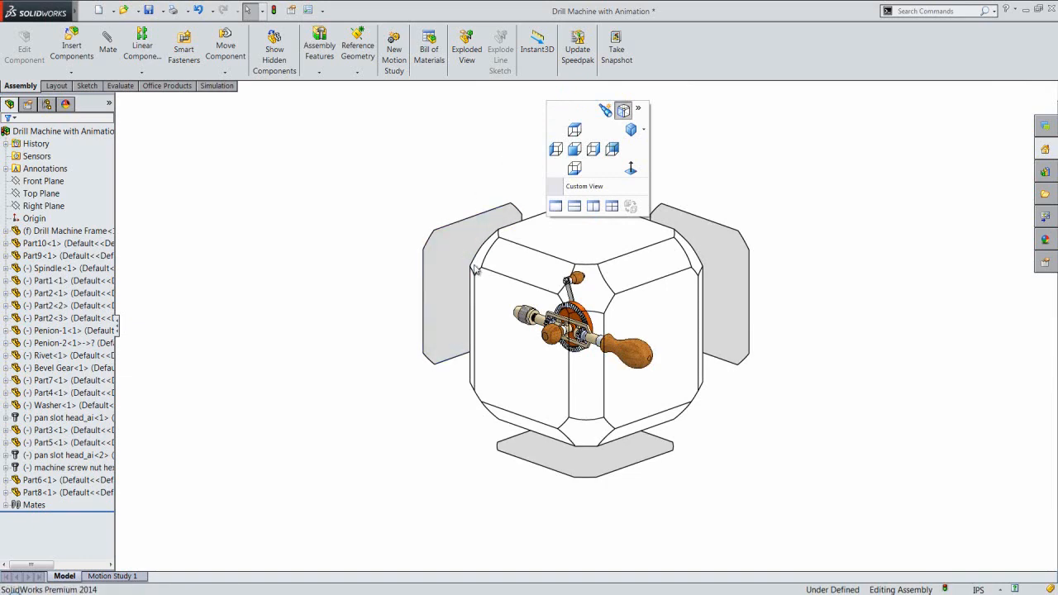
click(475, 269)
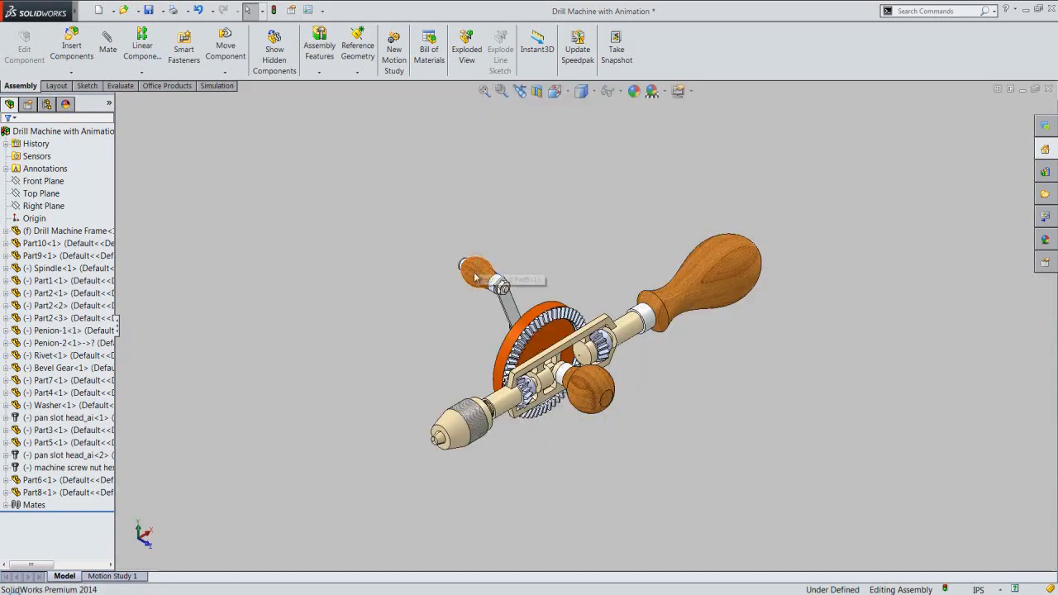
scroll(529, 382, down, 3)
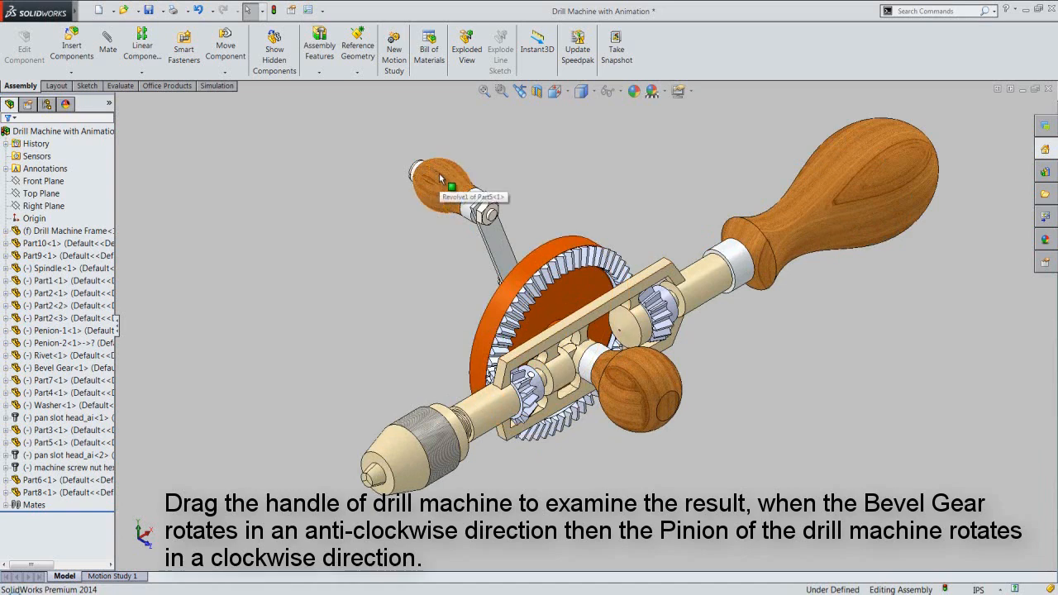
drag(439, 176, 372, 307)
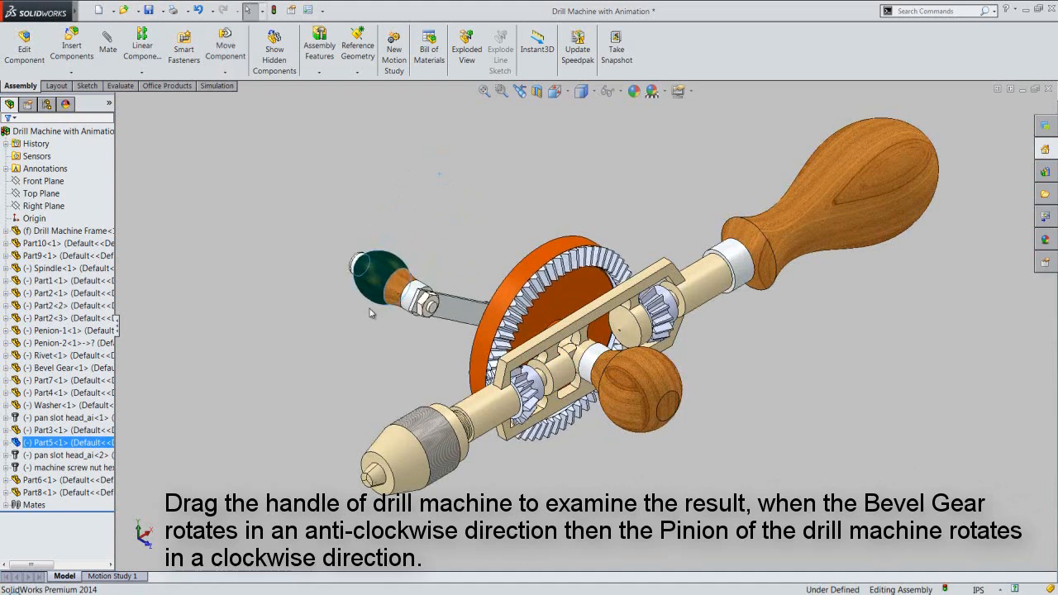
click(370, 310)
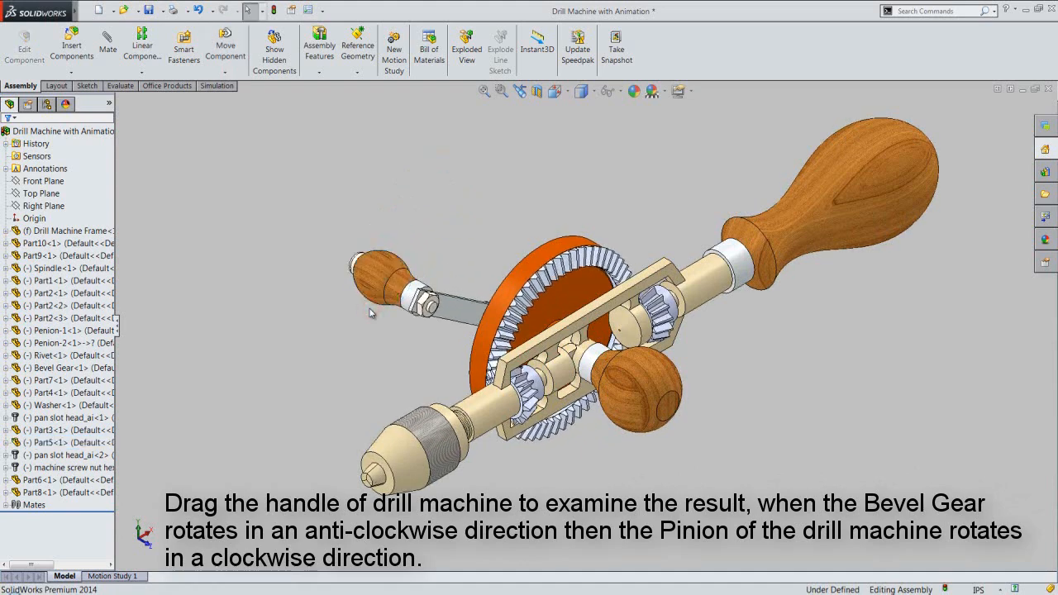
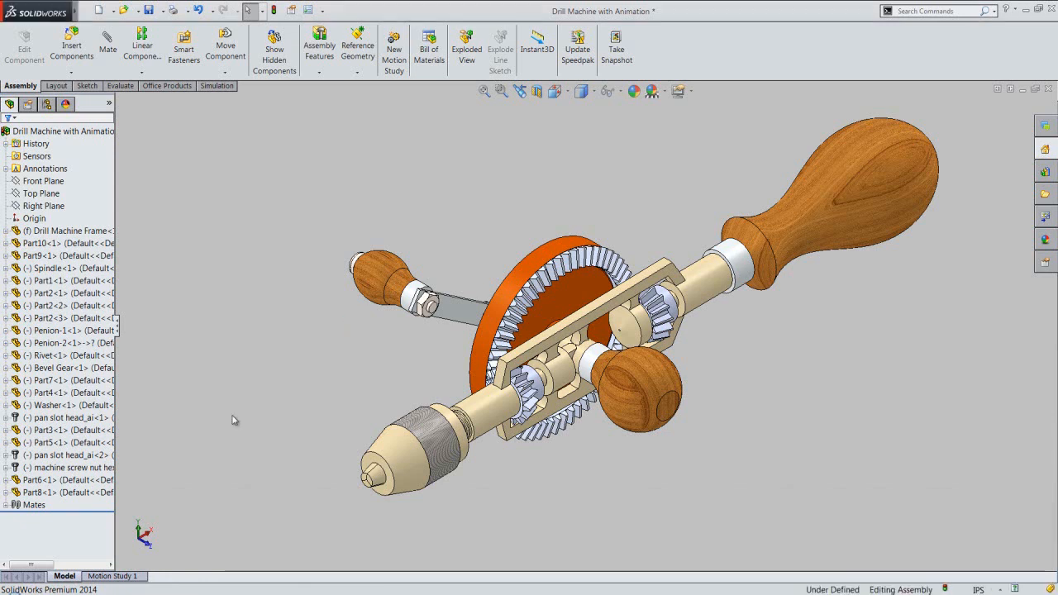
- Edit GearMate2 in the assembly's mates, enable Reverse for its gear ratio, and finish mating
click(6, 506)
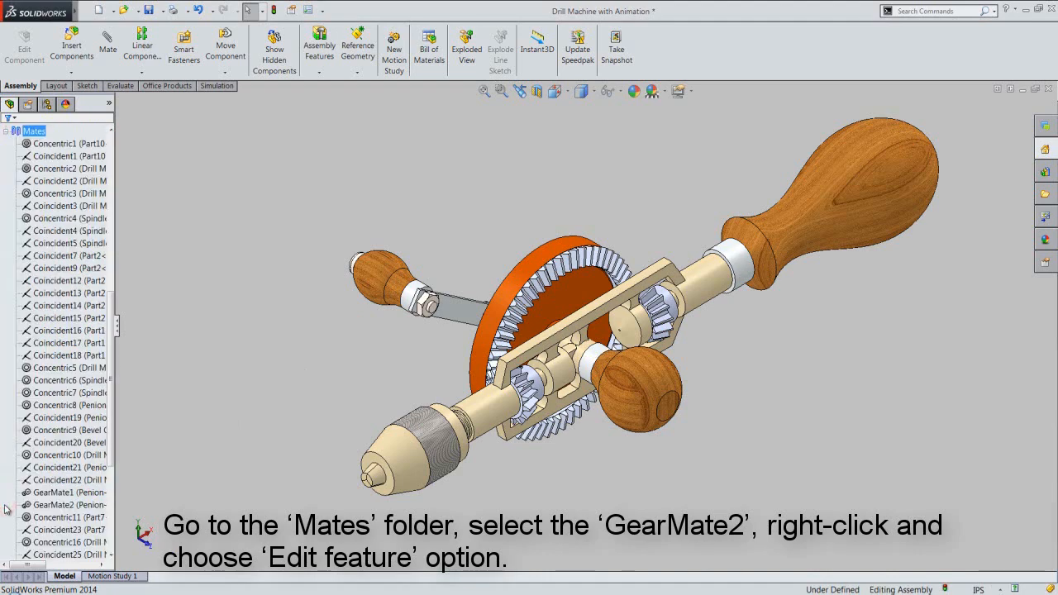
click(43, 505)
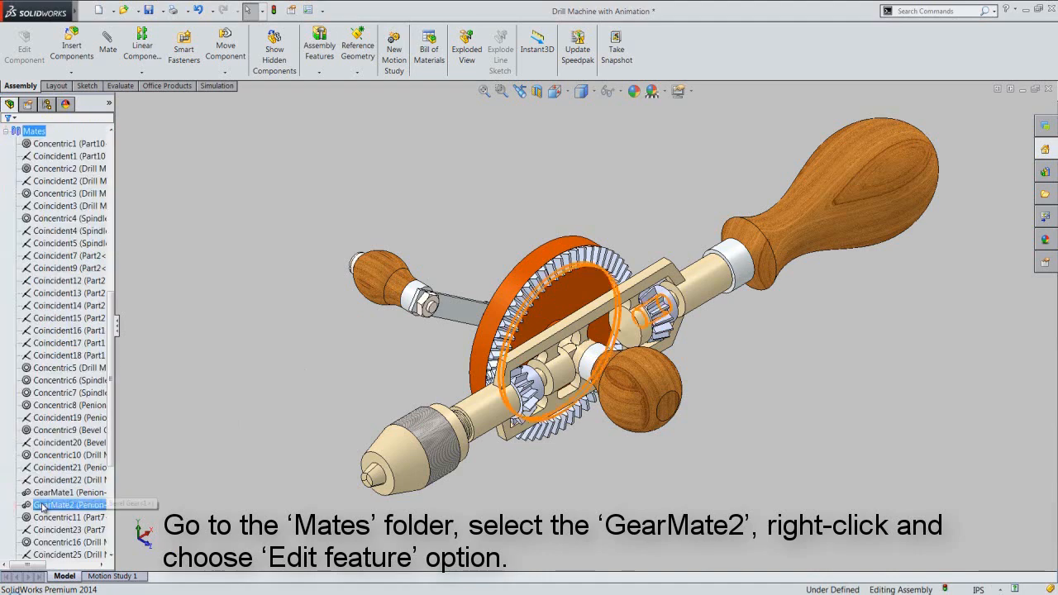
click(43, 505)
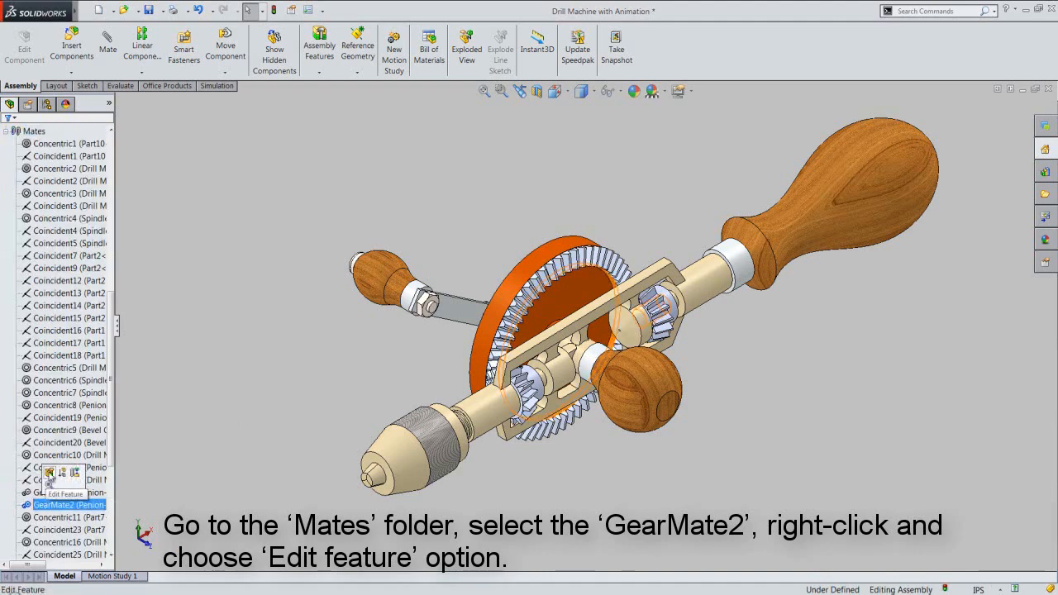
click(49, 473)
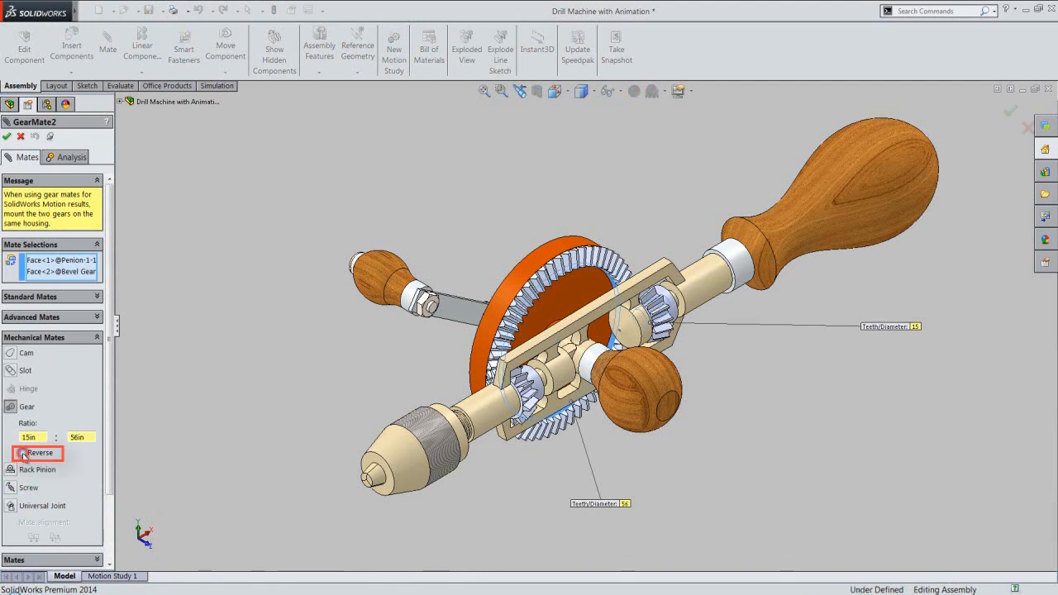
click(22, 453)
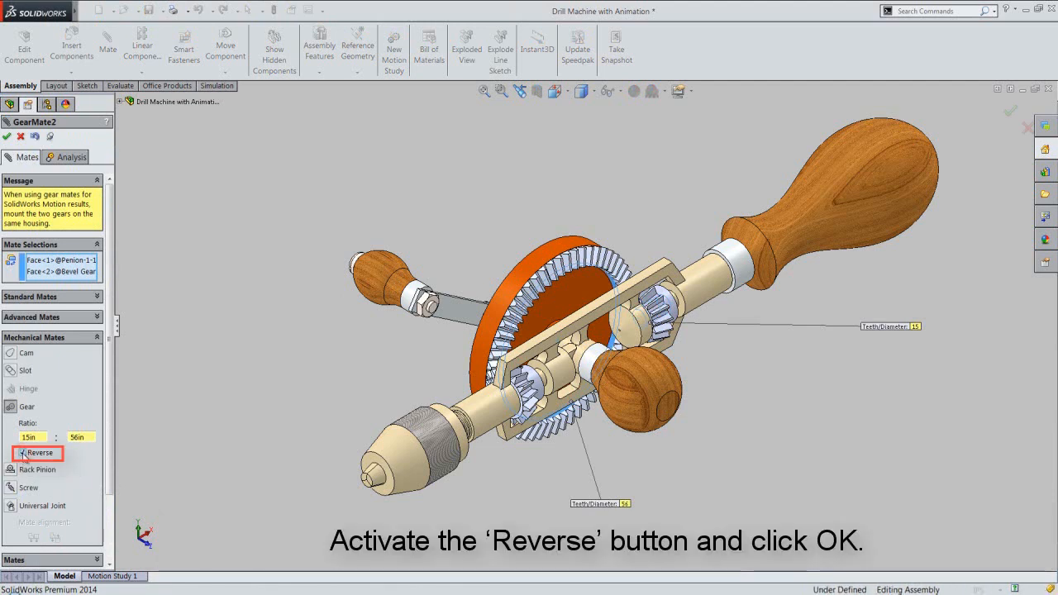
click(7, 136)
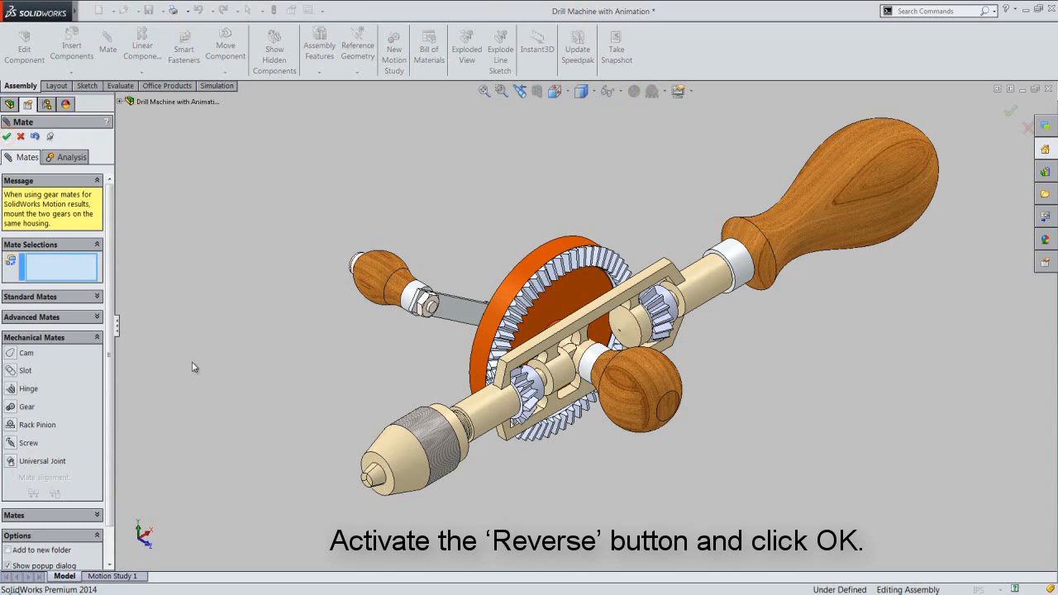
click(6, 137)
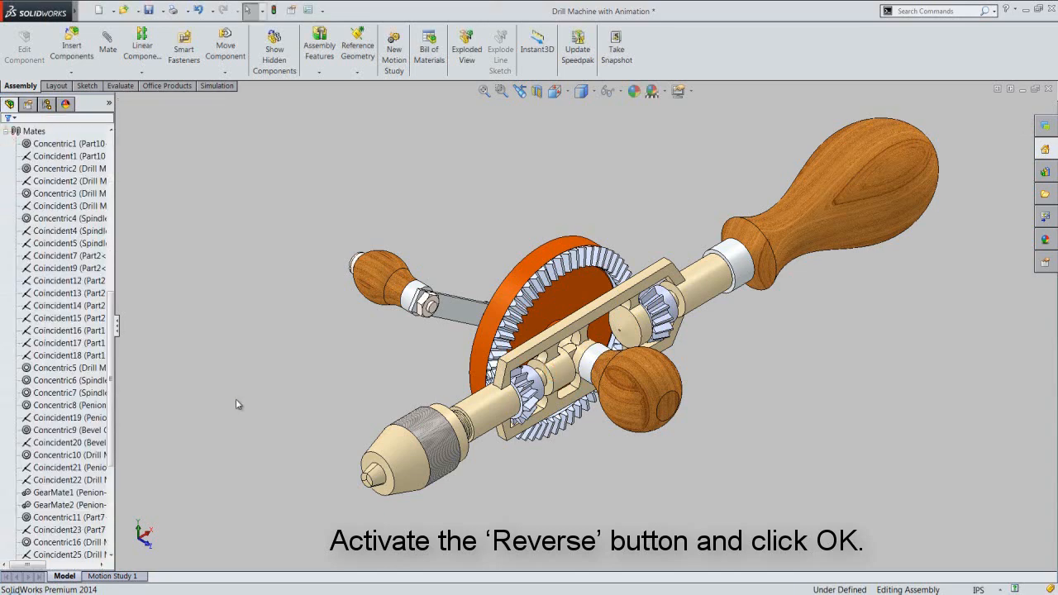
- Edit GearMate1 to enable Reverse for its gear ratio, and collapse the expanded feature tree items
click(73, 493)
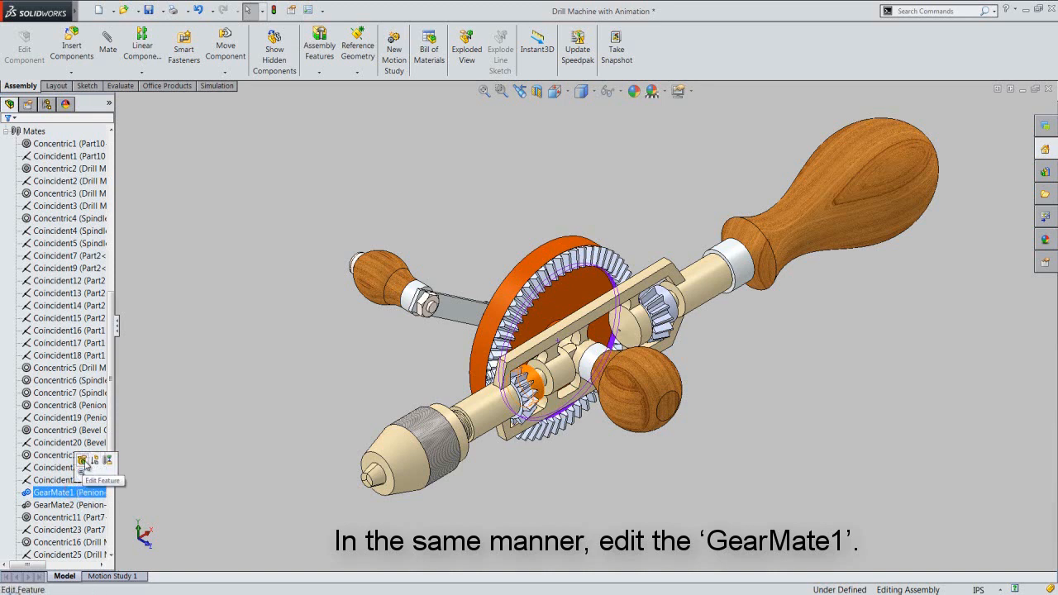
click(82, 460)
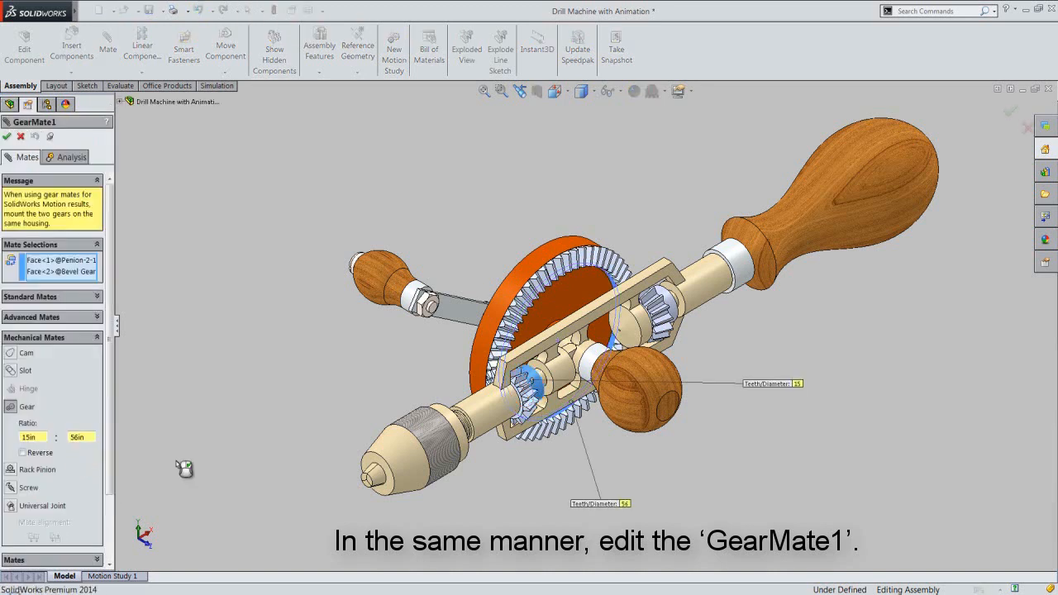
click(23, 453)
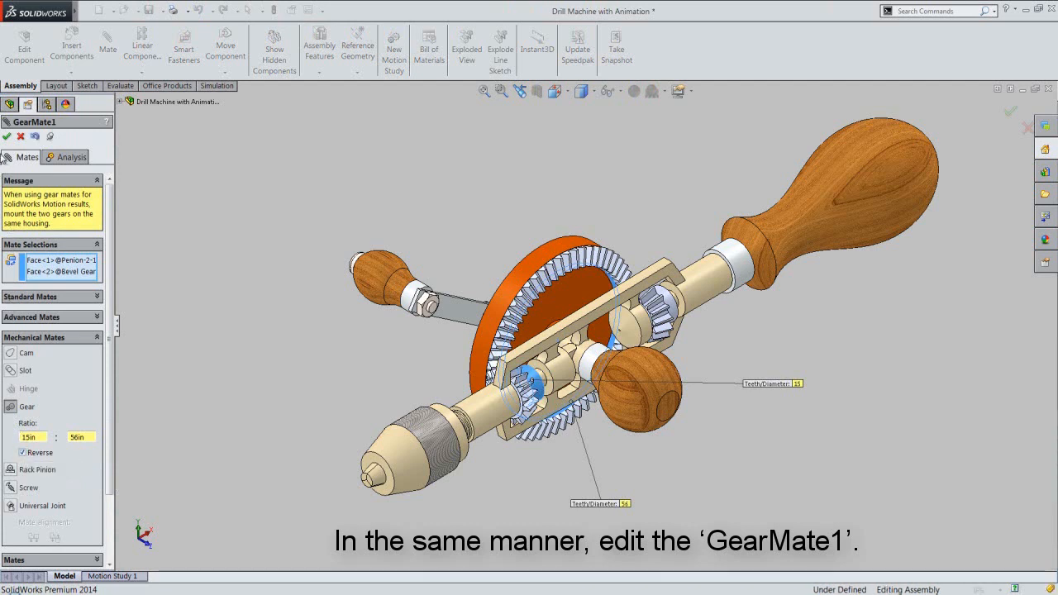
click(7, 137)
click(6, 137)
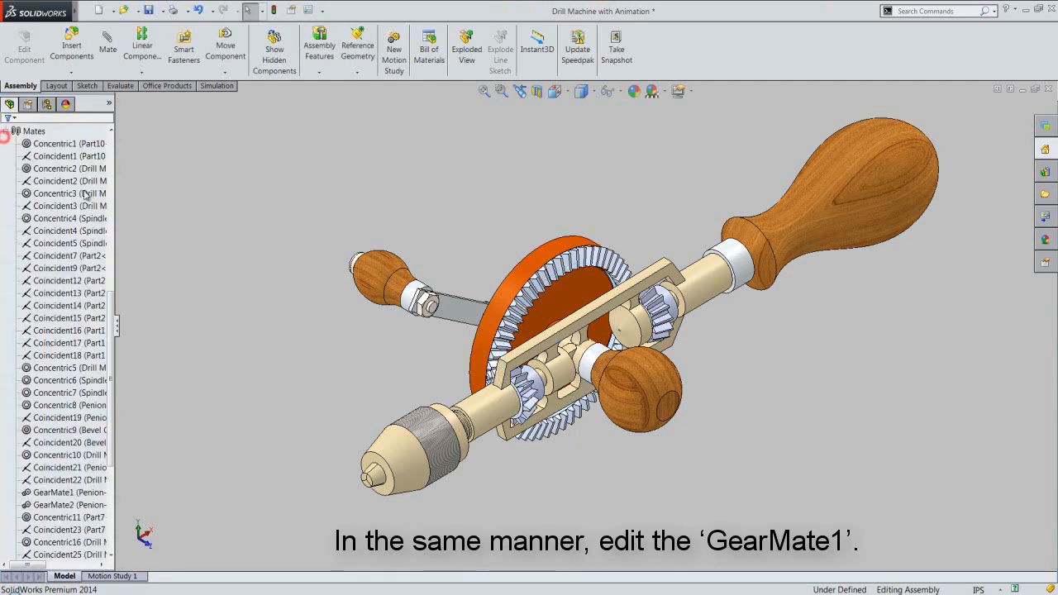
right_click(100, 134)
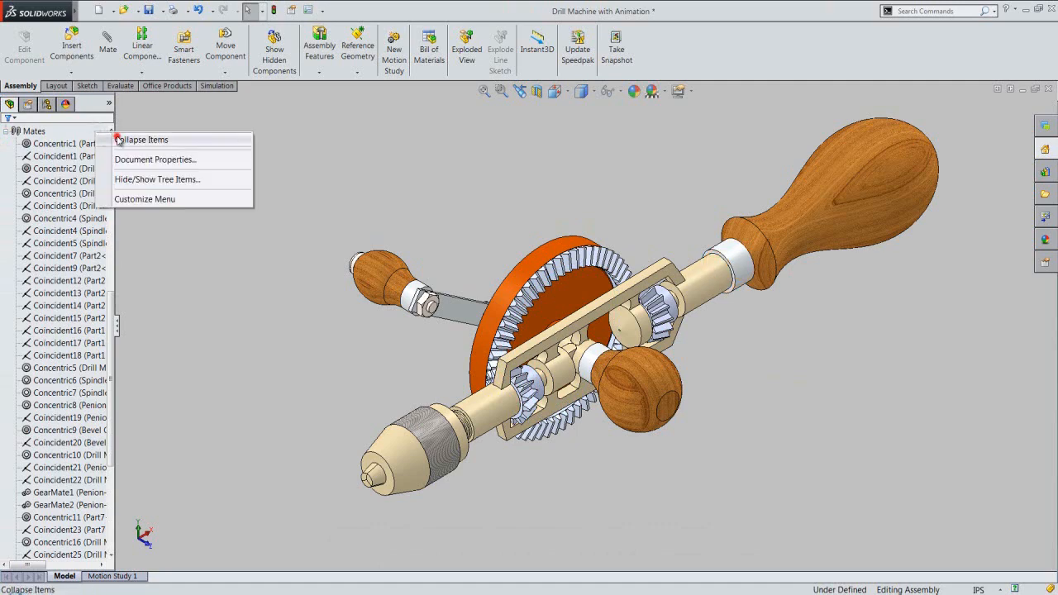
click(119, 140)
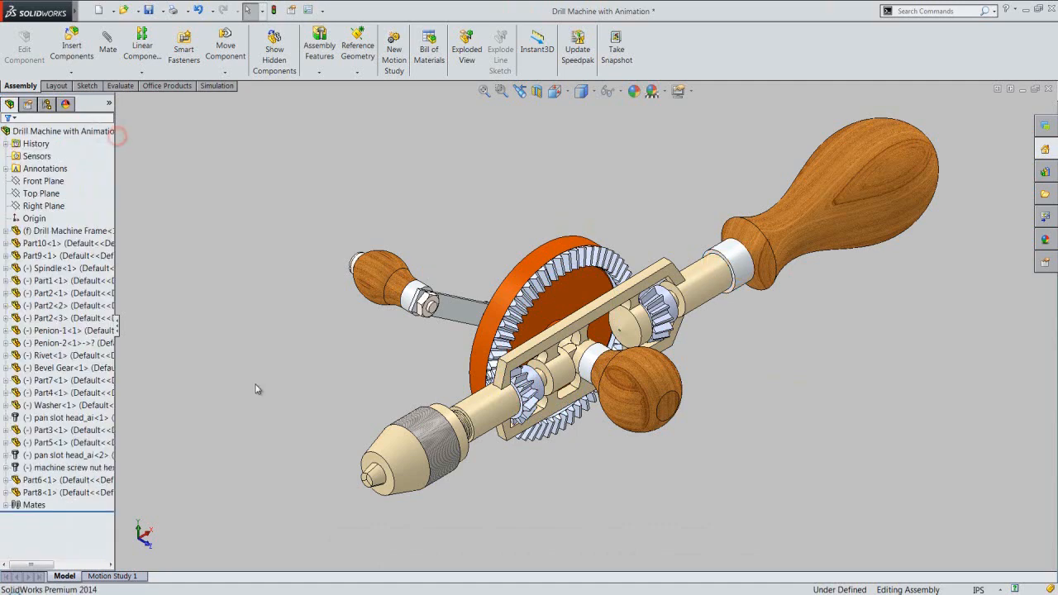
- Rotate the crank handle further down to check the gear action, and save the assembly
drag(373, 288, 373, 378)
click(380, 271)
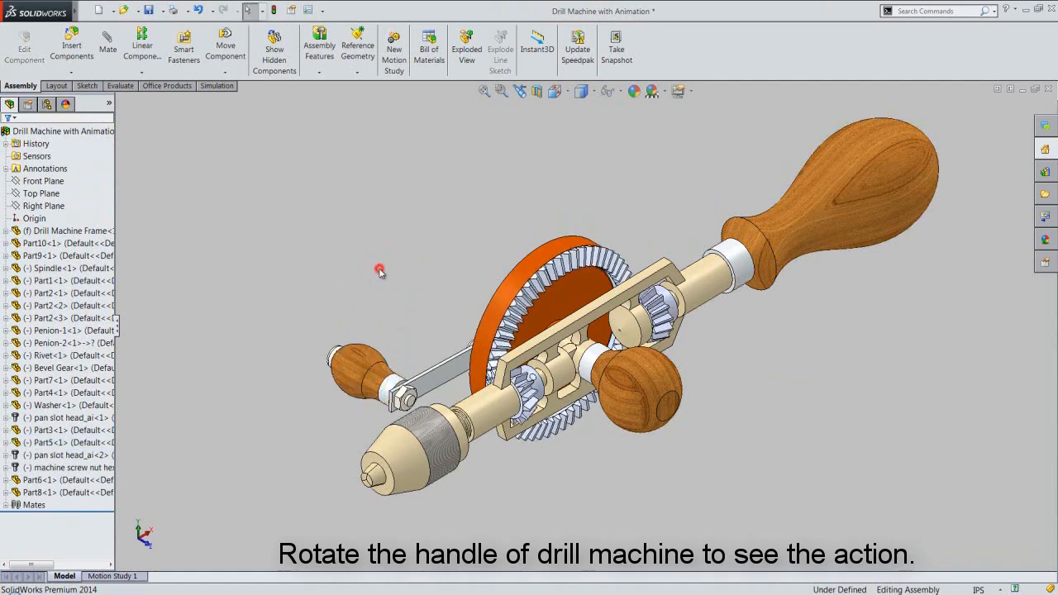
click(150, 10)
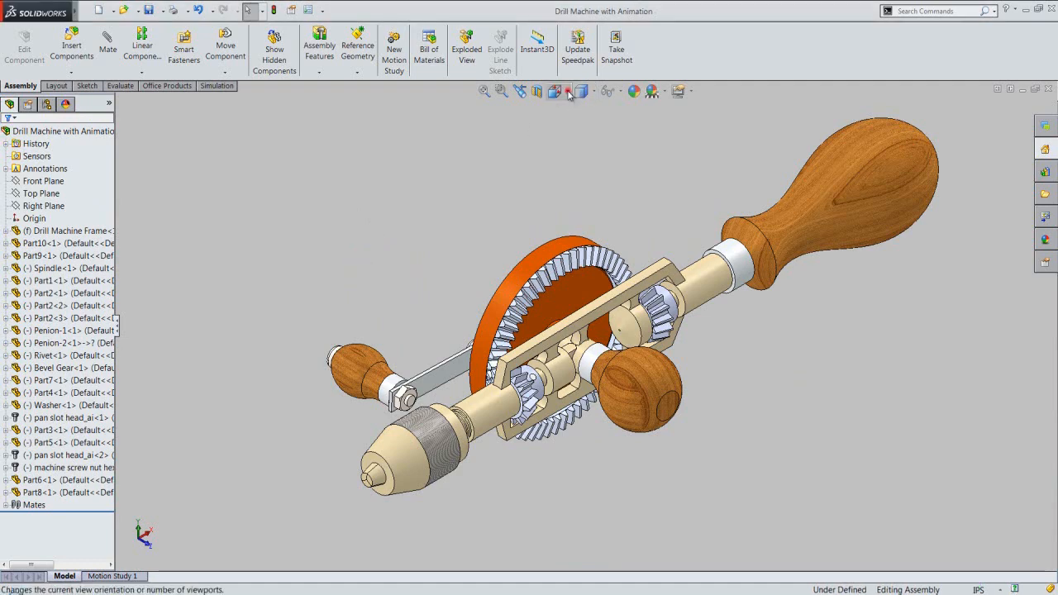
- View the drill from the outer side of the Bevel Gear and swing the crank handle upward to check its motion
click(567, 94)
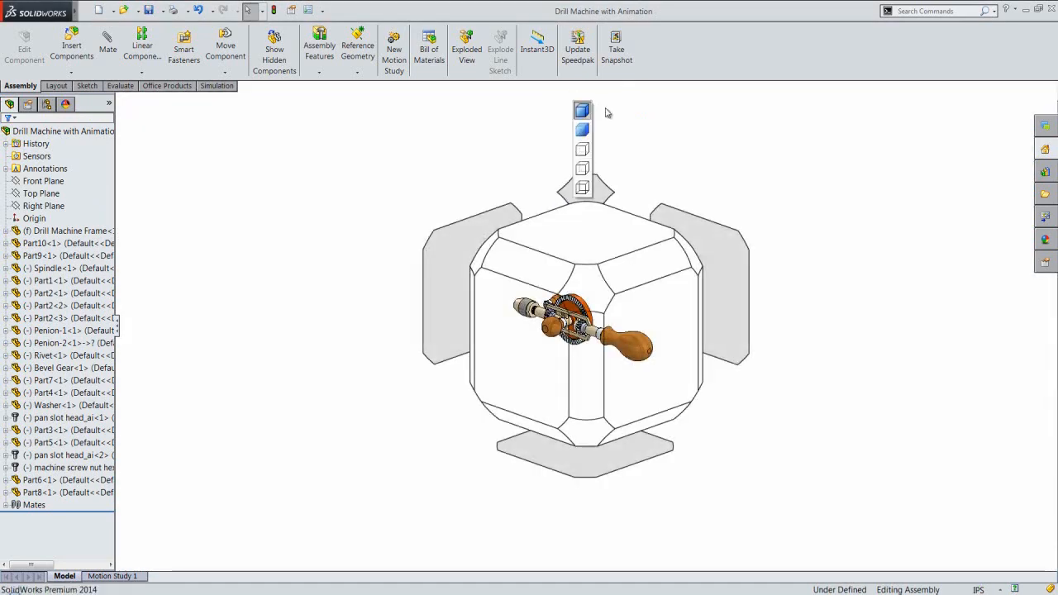
click(639, 111)
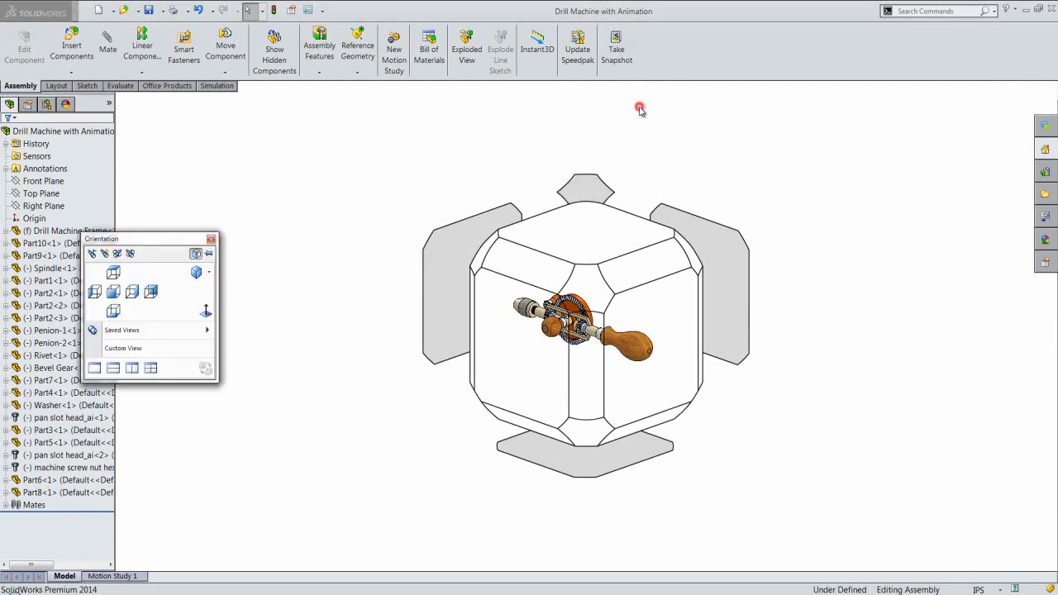
click(590, 185)
scroll(612, 298, down, 2)
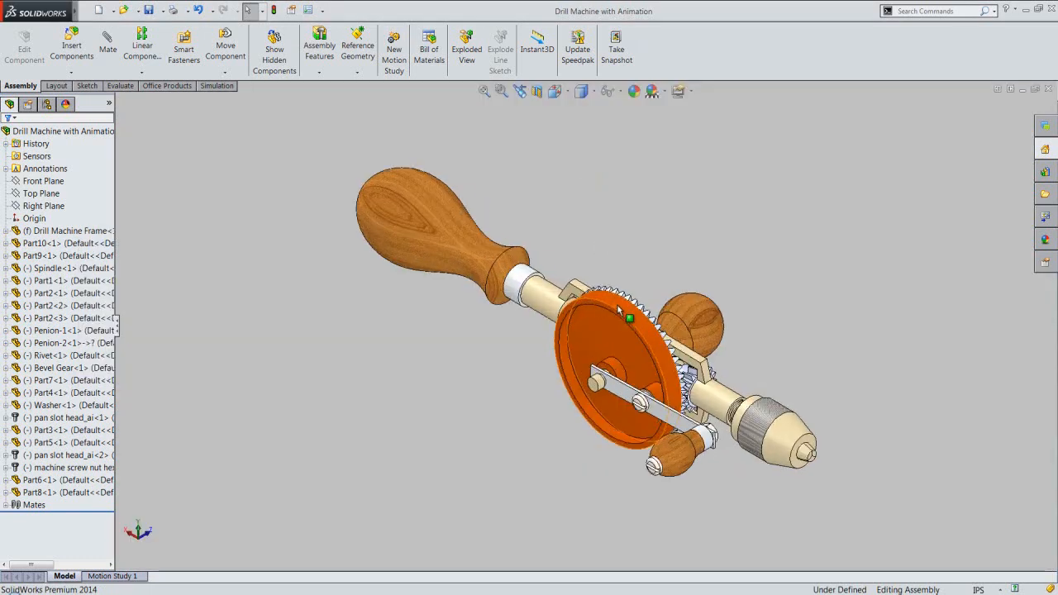
scroll(618, 307, down, 1)
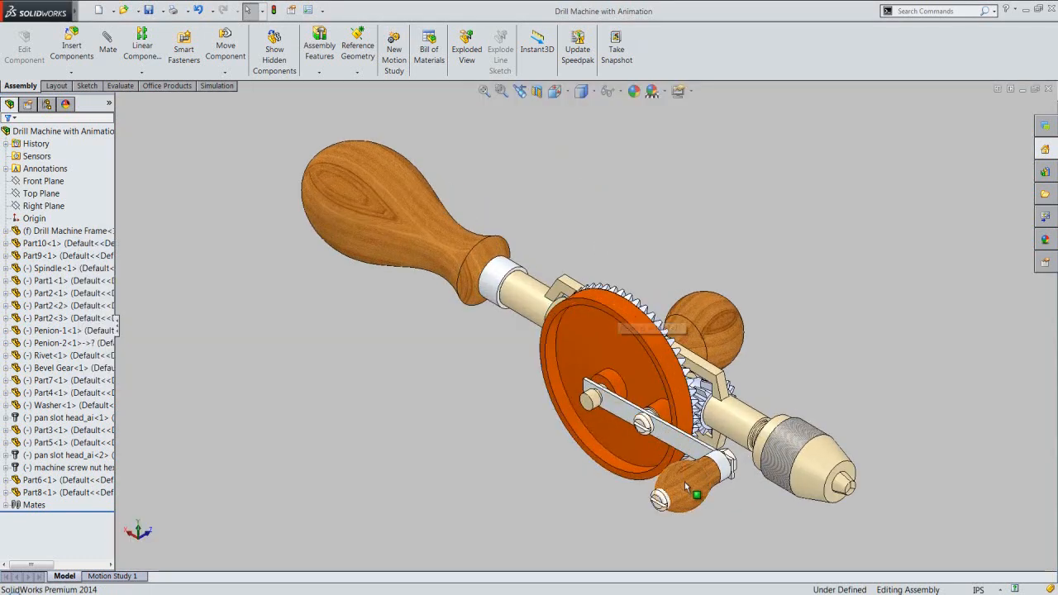
drag(684, 481, 642, 417)
click(461, 423)
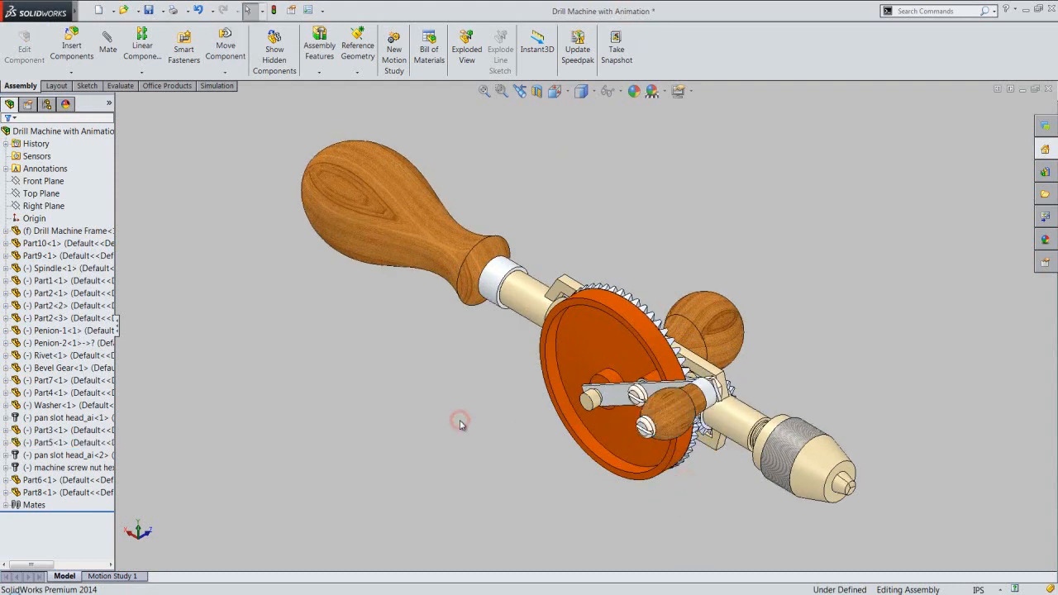
click(497, 377)
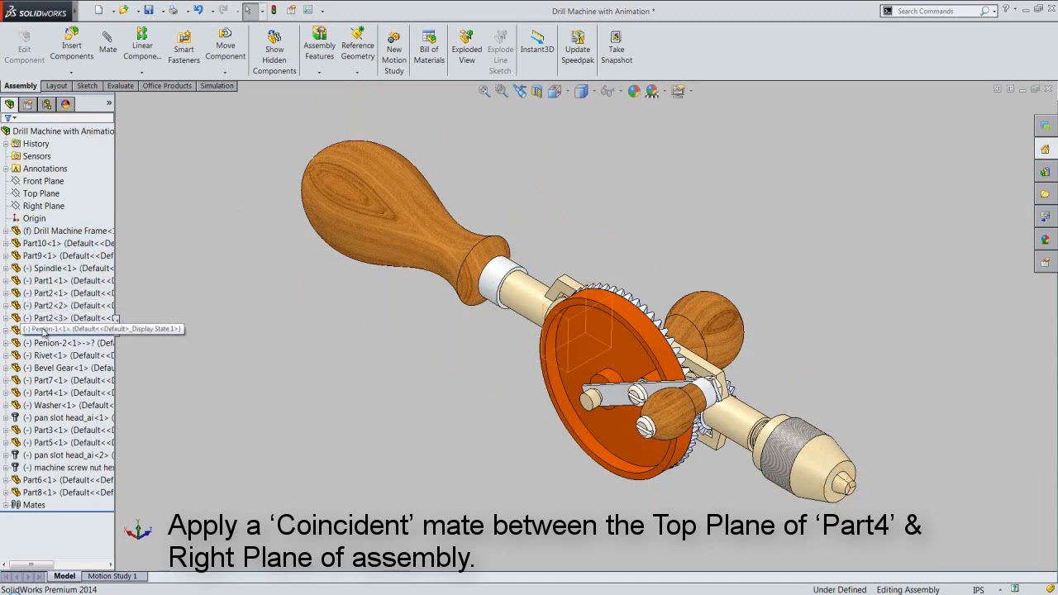
- Add a Parallel mate between the Top Plane of Part4 and the assembly's Right Plane, and finish mating
click(5, 393)
click(37, 467)
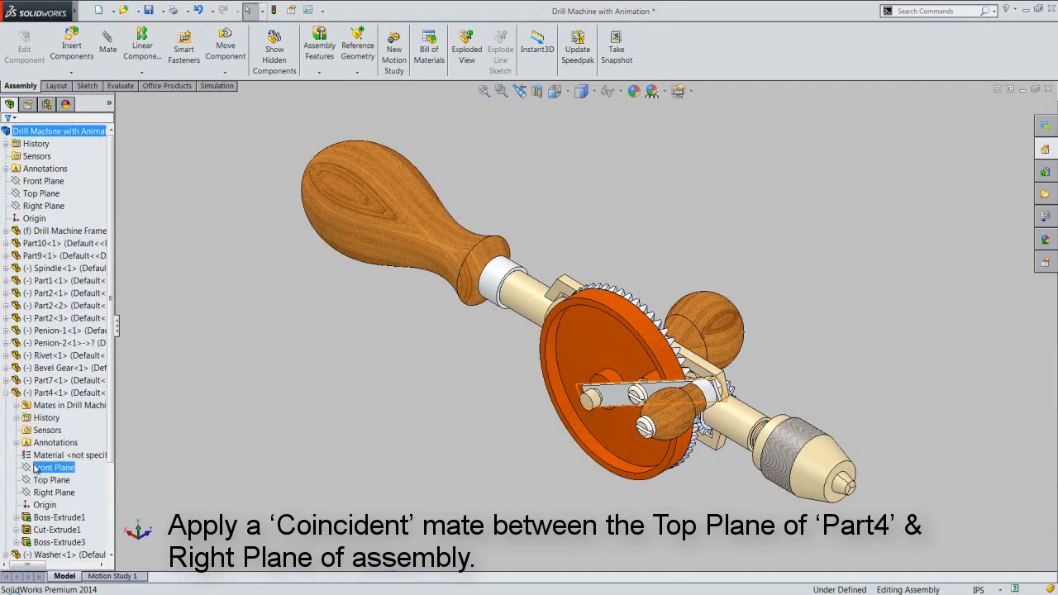
click(41, 480)
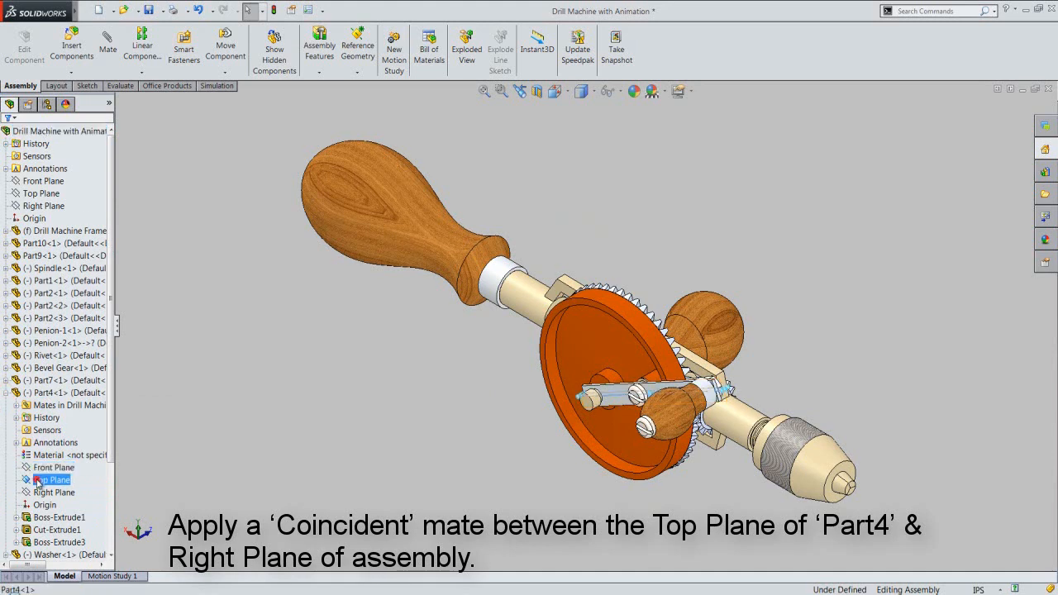
ctrl+click(59, 209)
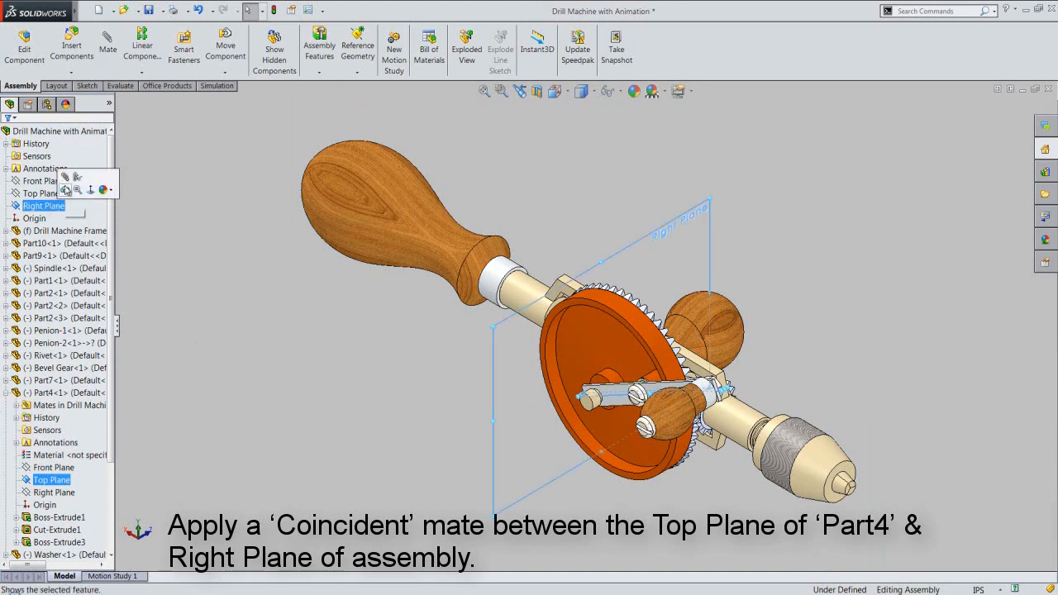
click(65, 177)
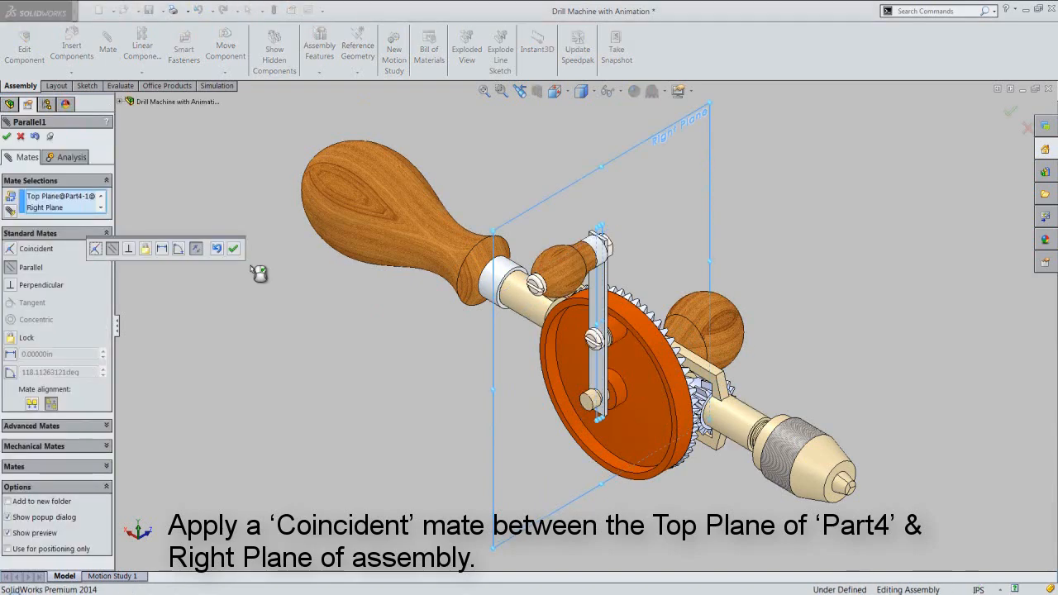
click(233, 248)
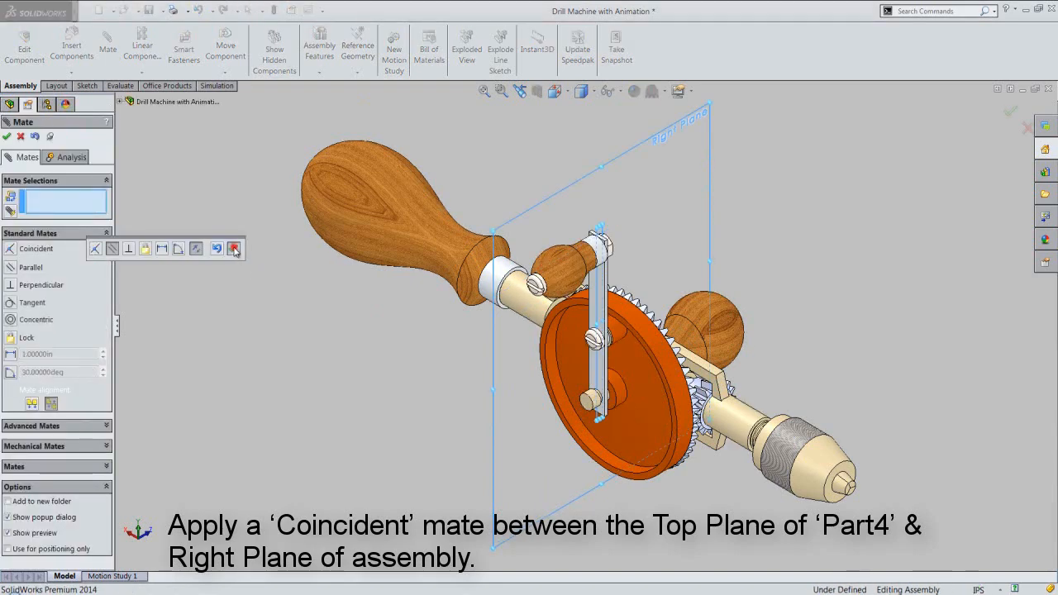
click(6, 137)
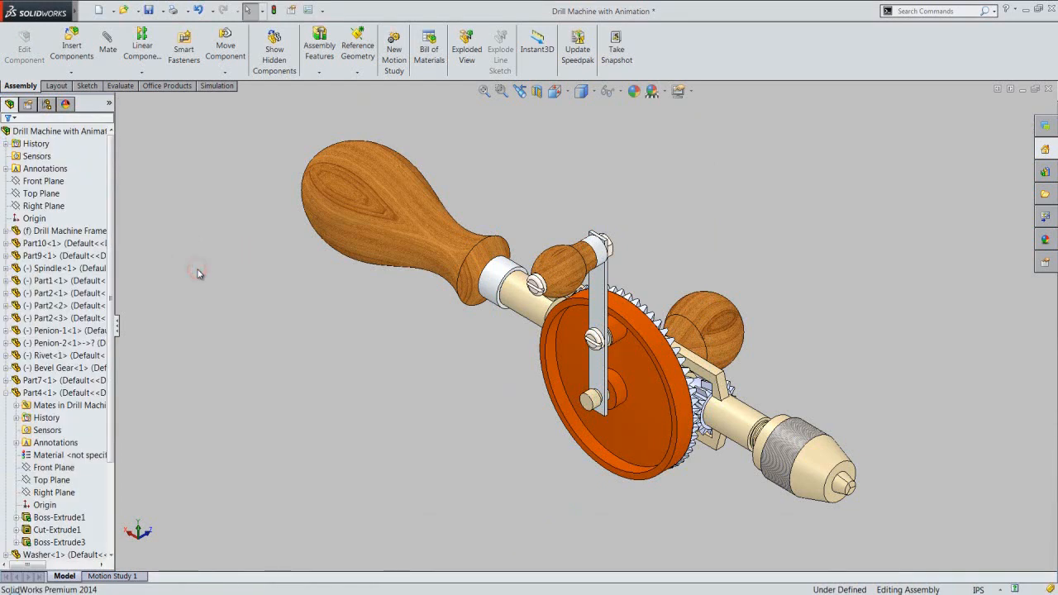
- Suppress the Parallel1 mate between Part4 and the assembly's Right Plane
click(6, 393)
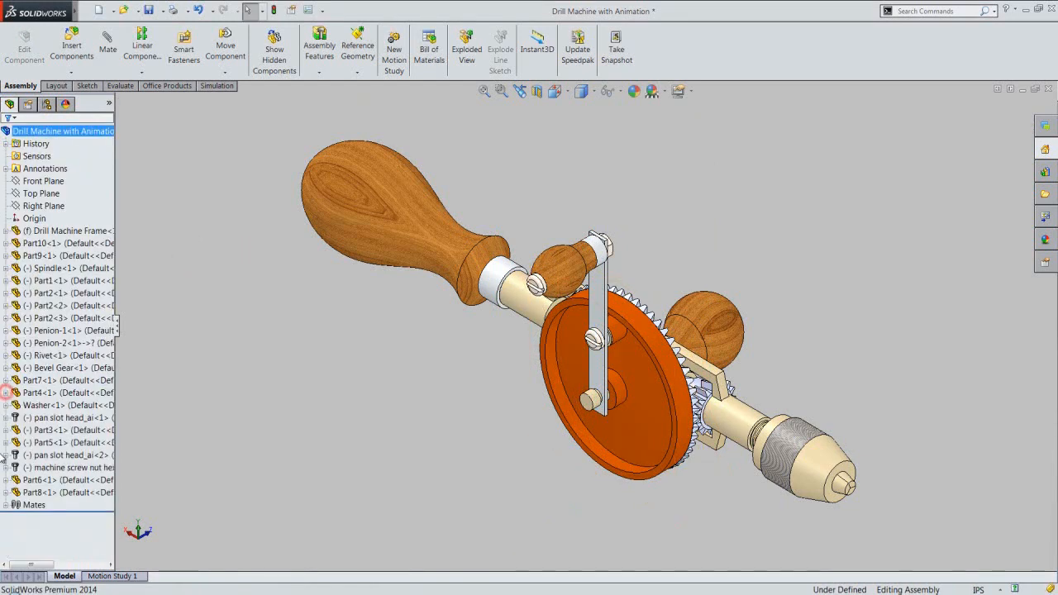
click(5, 505)
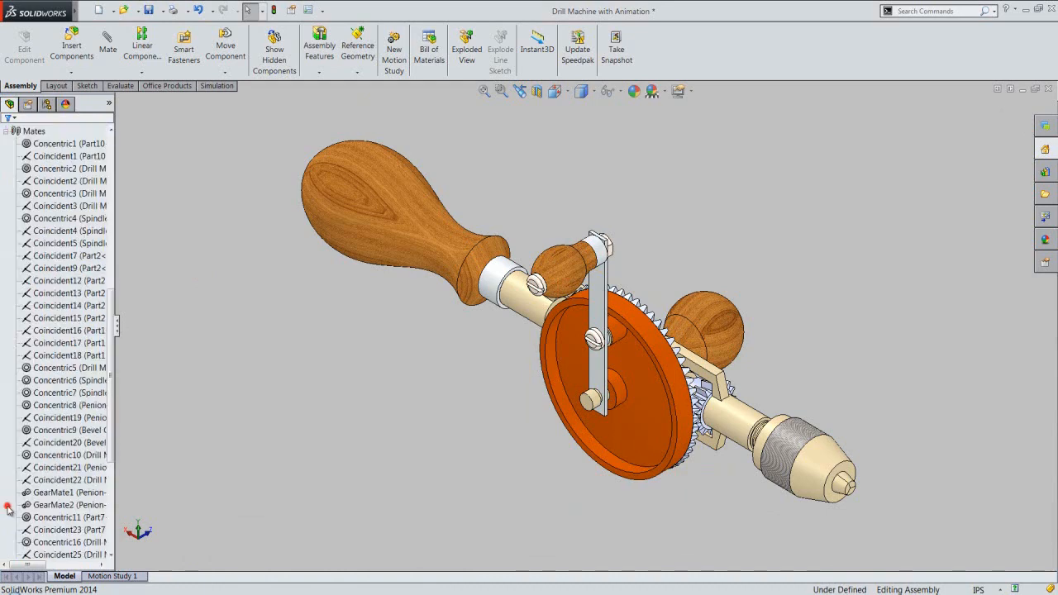
click(107, 444)
scroll(110, 446, down, 6)
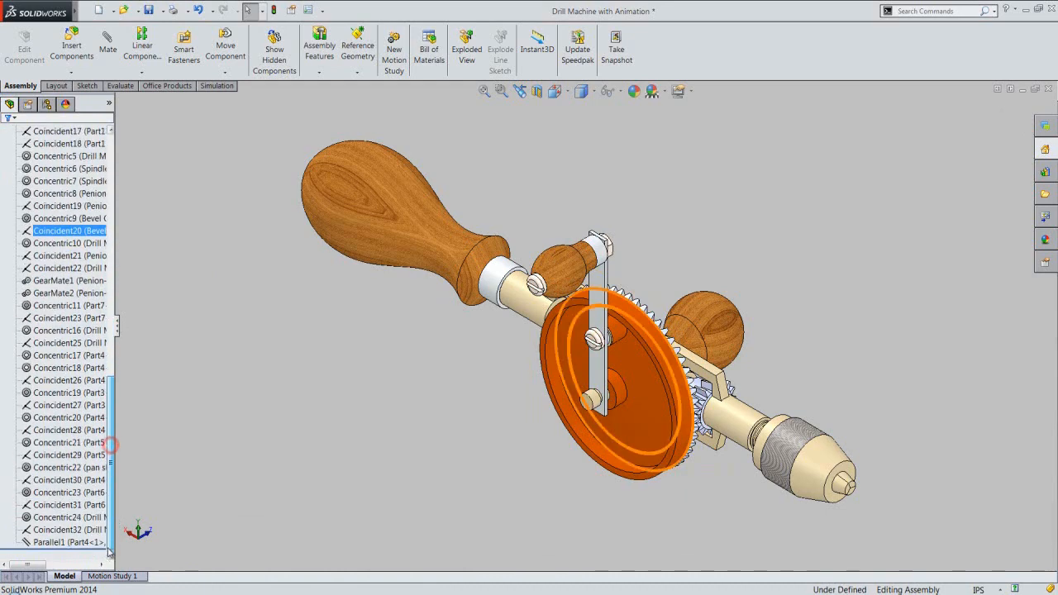
click(50, 542)
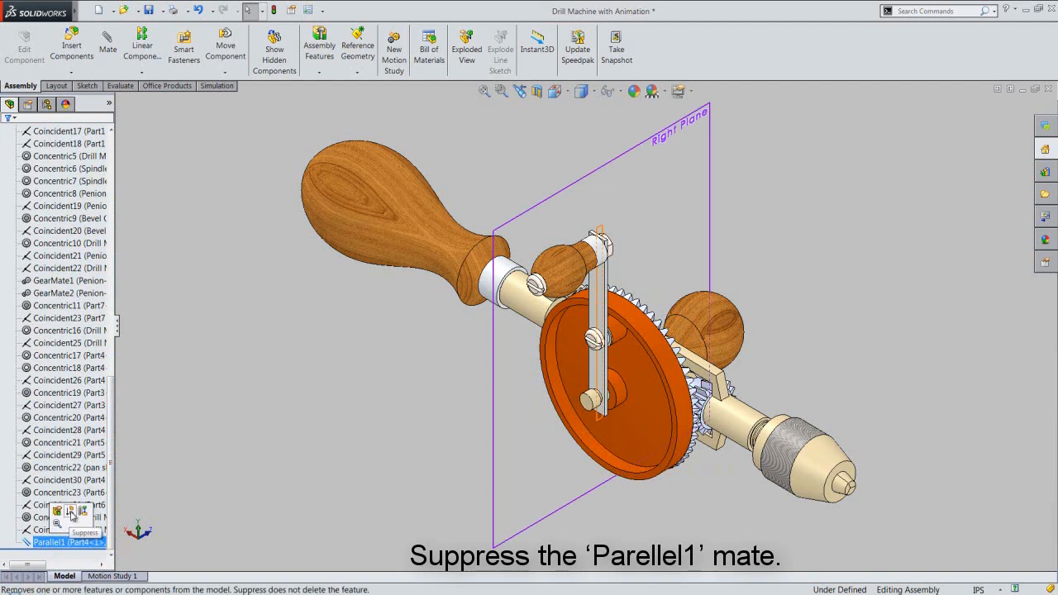
click(145, 498)
click(208, 489)
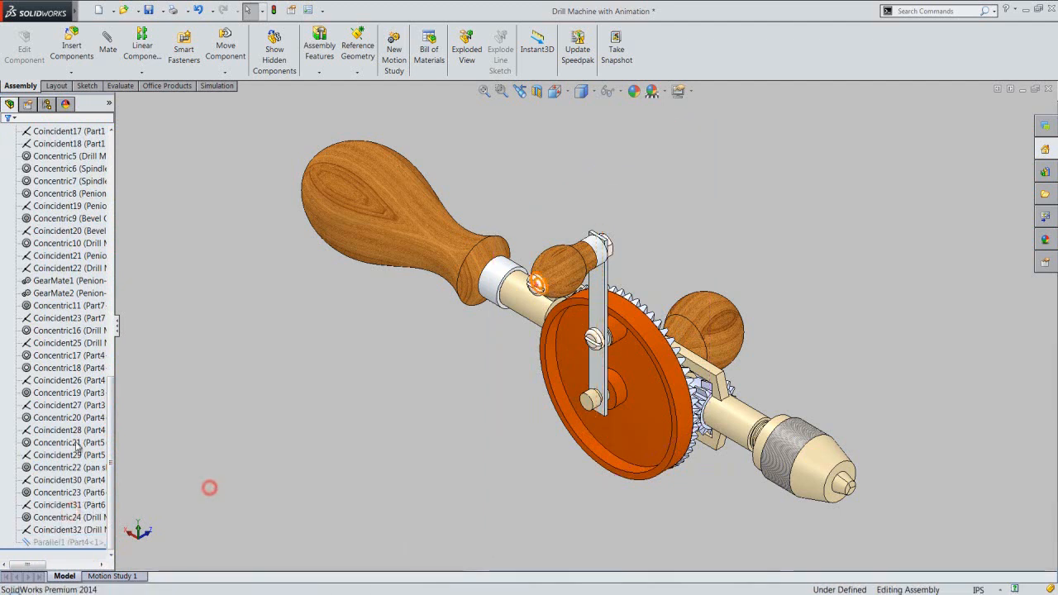
- Collapse all expanded feature tree items and save the assembly
right_click(6, 383)
click(30, 393)
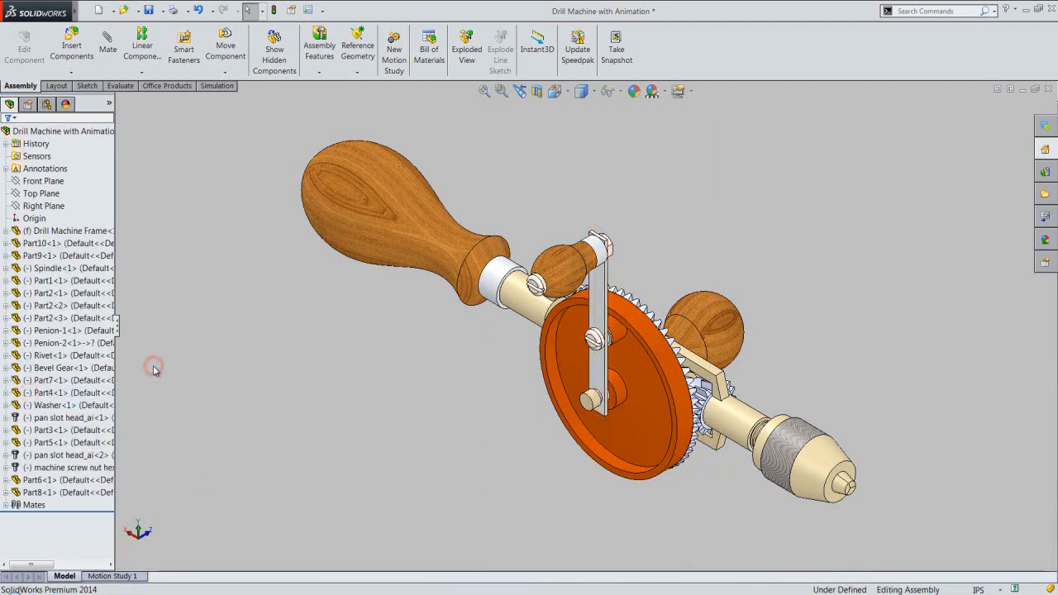
key(ctrl+s)
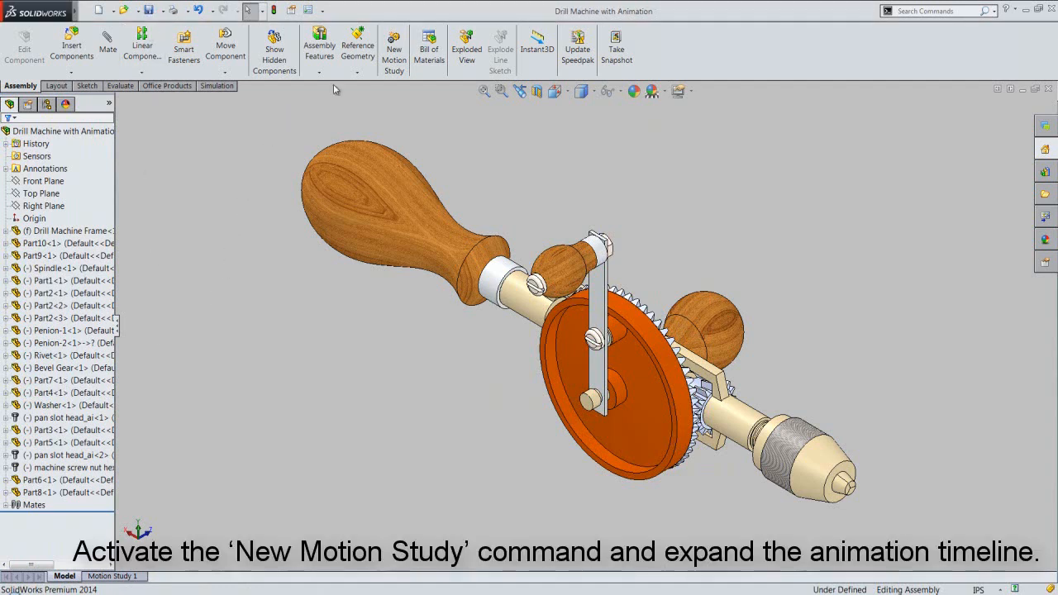
- Create a new motion study and expand its animation timeline
click(403, 67)
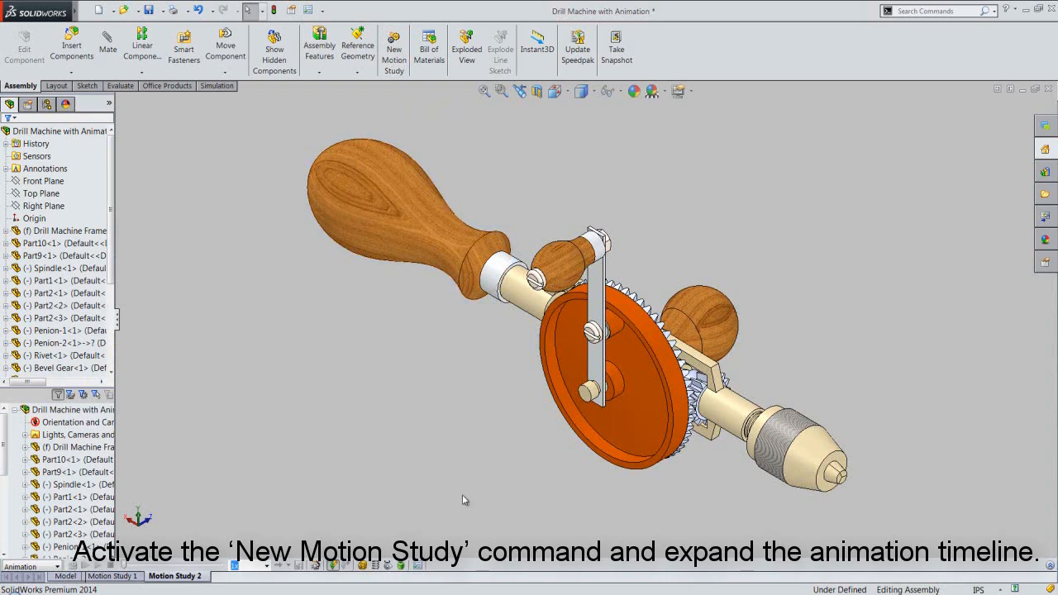
click(1051, 567)
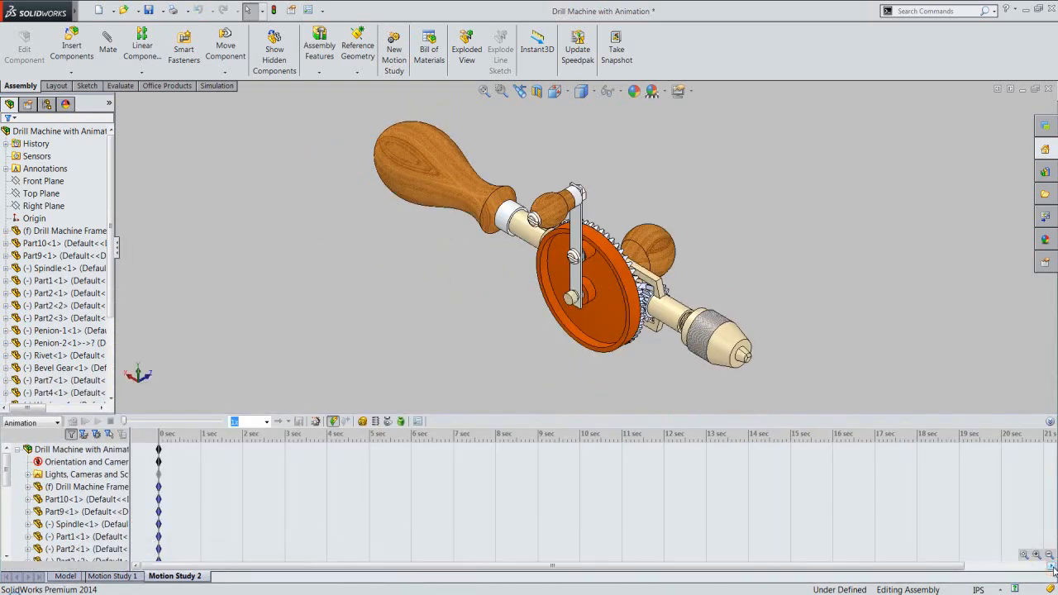
click(399, 378)
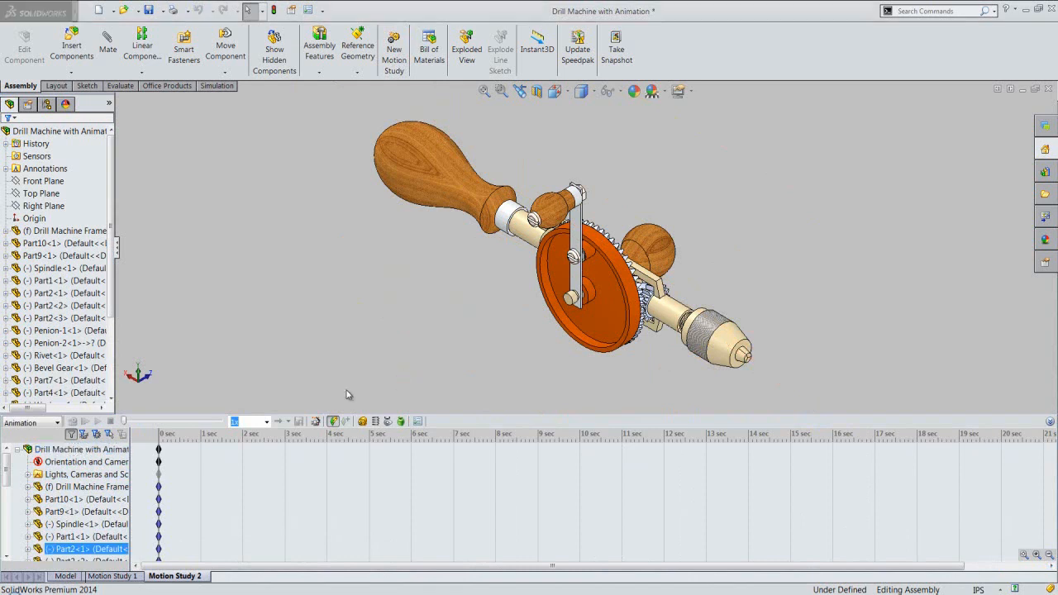
click(346, 390)
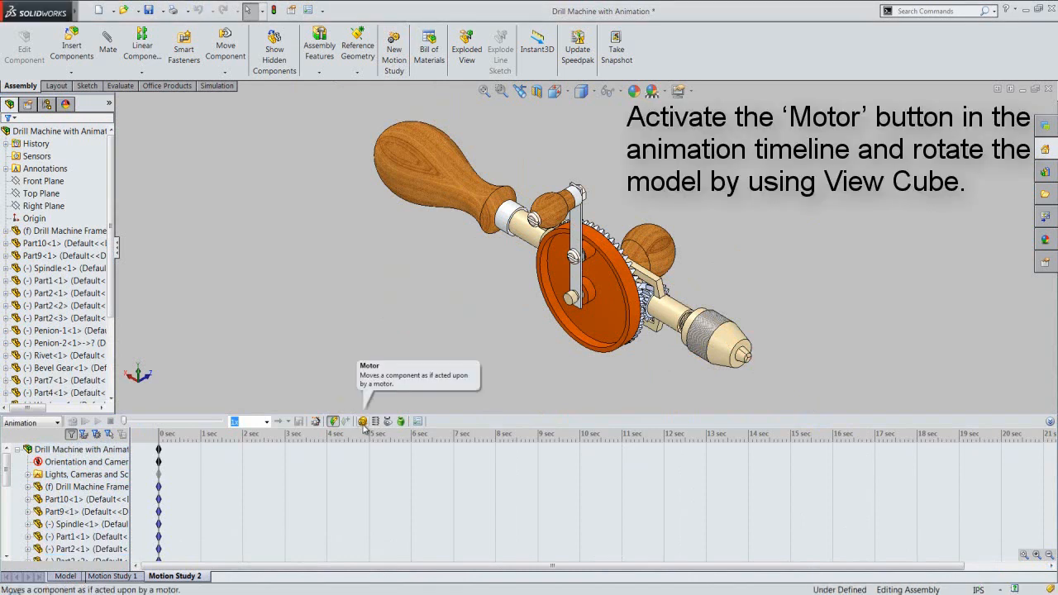
- Start a rotary motor and assign it to the Bevel Gear's inner cylindrical face beside the teeth
click(363, 421)
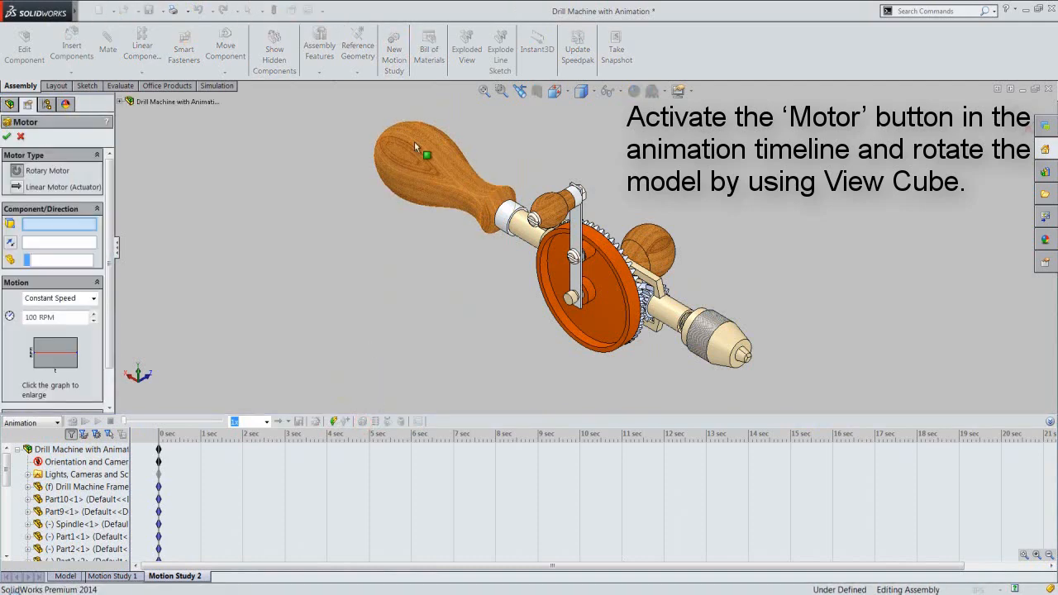
click(578, 92)
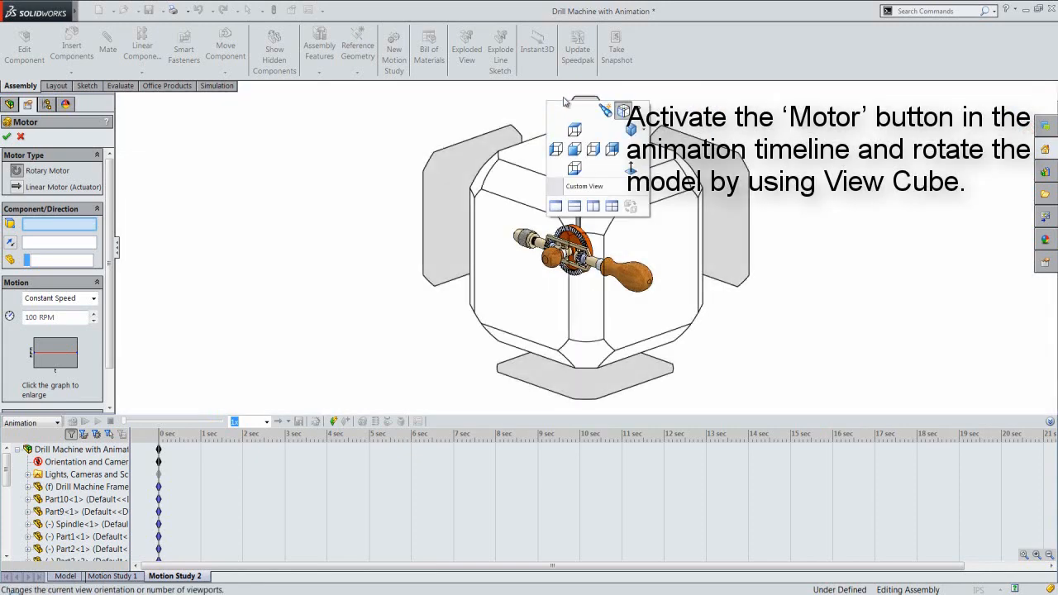
click(482, 174)
scroll(570, 244, down, 10)
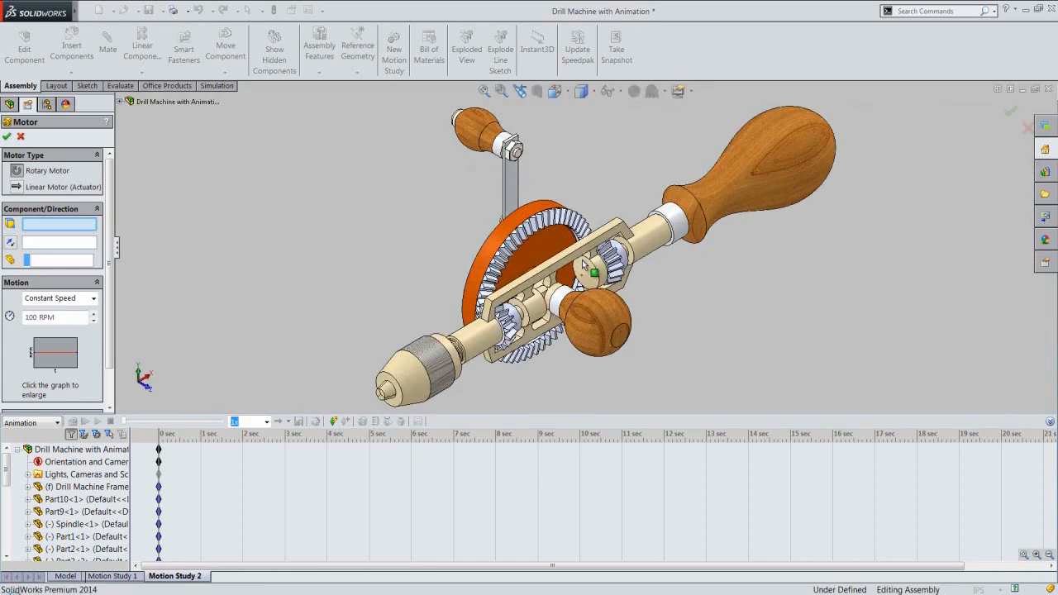
scroll(593, 250, down, 3)
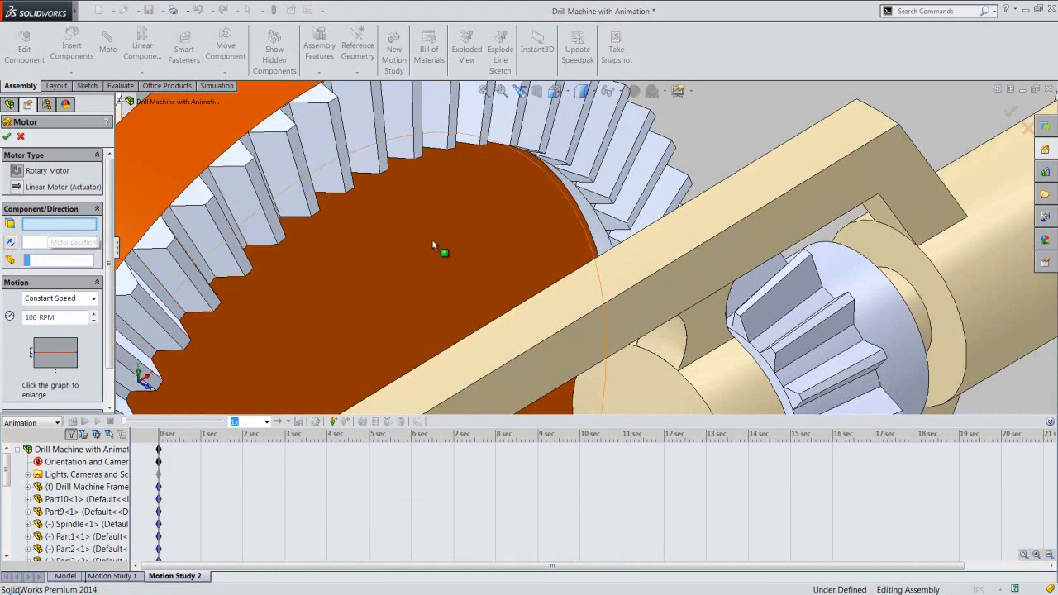
click(601, 238)
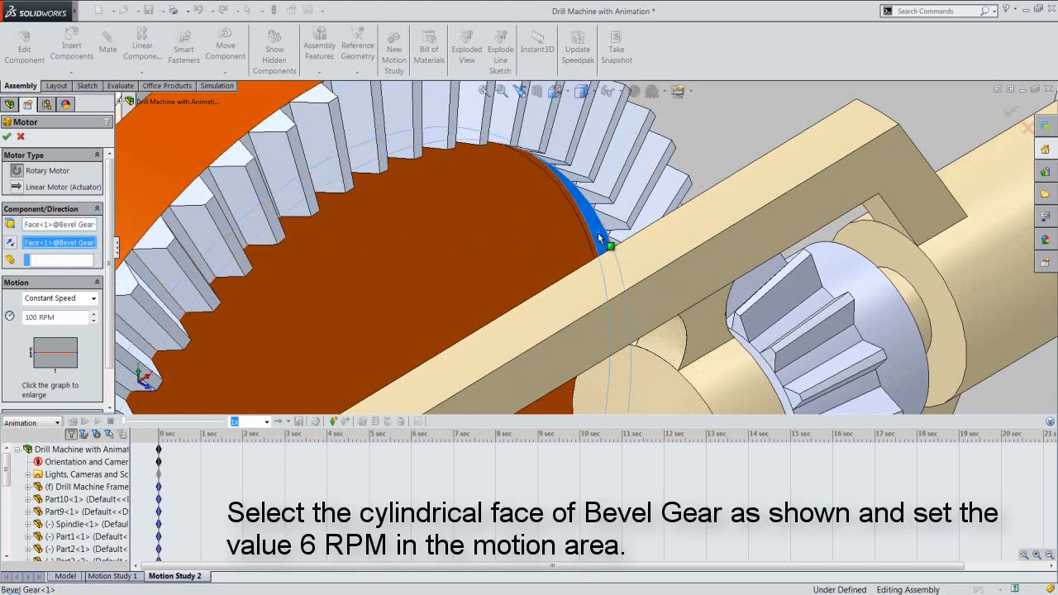
- Set the motor's constant speed to 6 RPM and accept the motor
scroll(600, 238, up, 5)
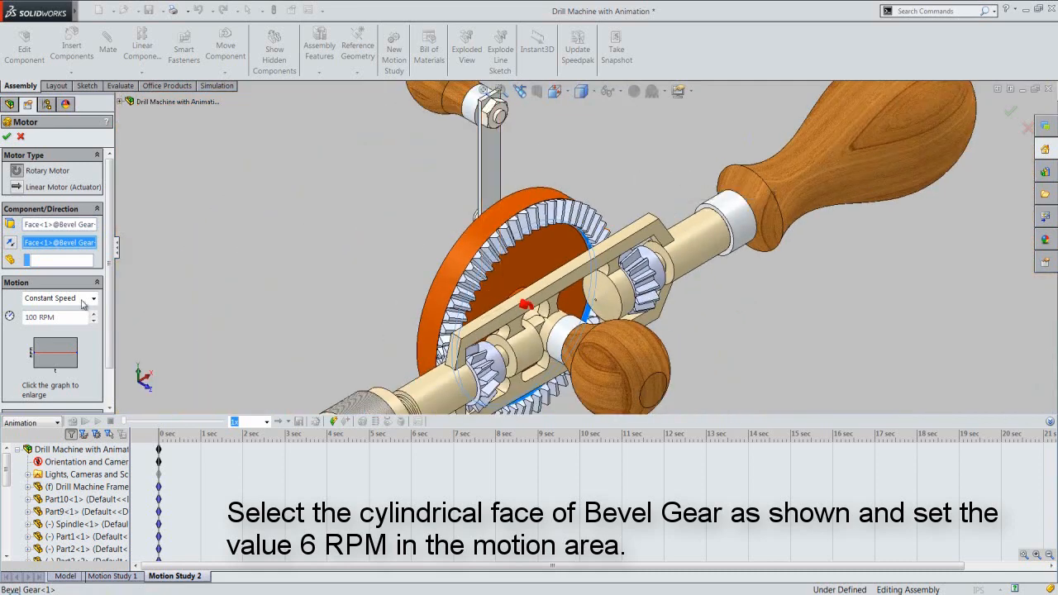
double_click(30, 318)
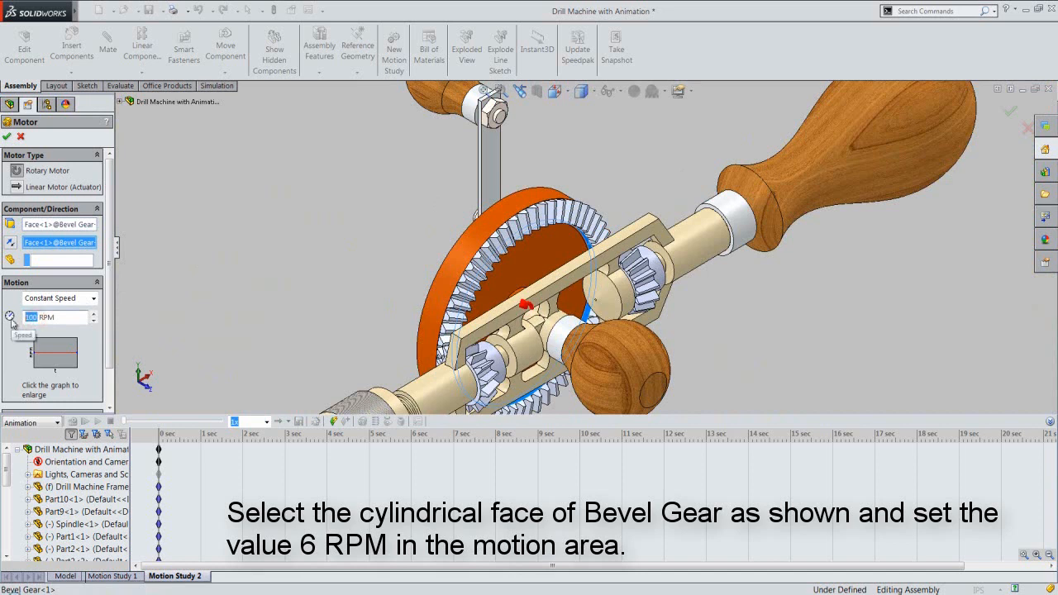
text(6)
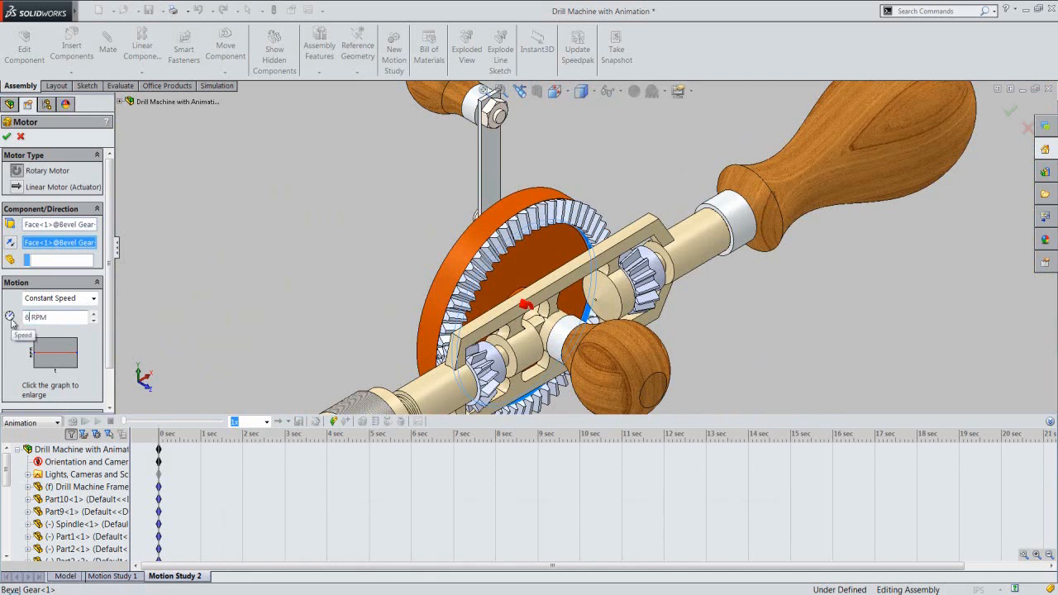
click(7, 137)
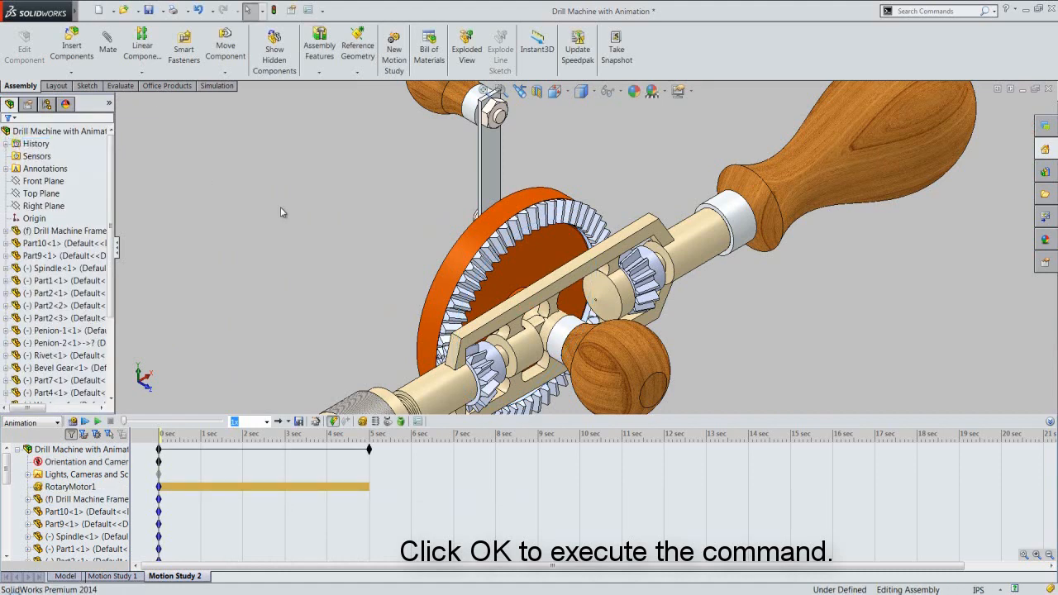
- Examine the RotaryMotor1 key at 0 seconds on the timeline, and view the drill from the crank side
click(160, 488)
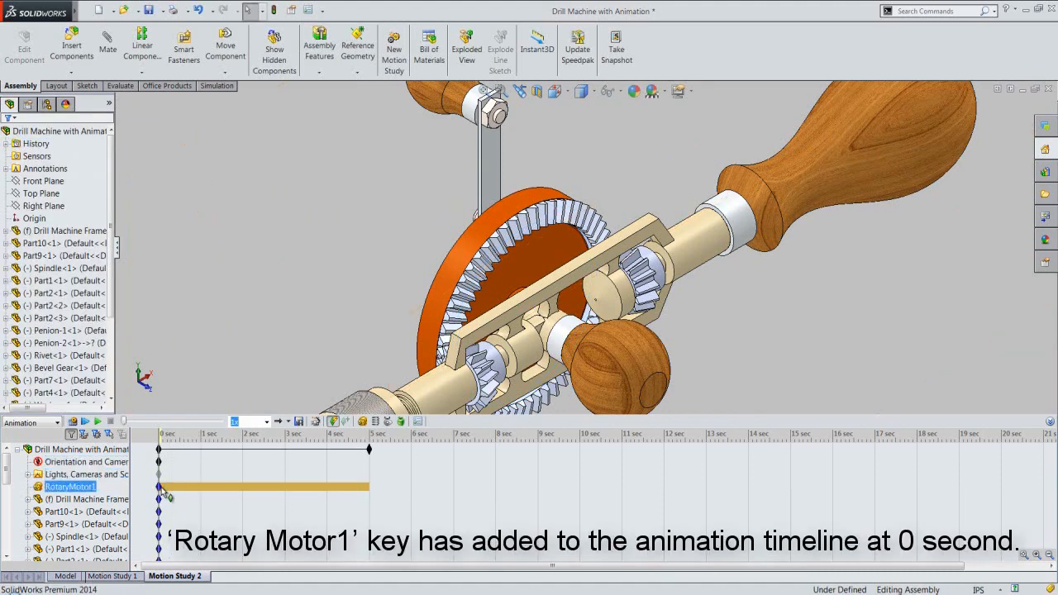
mouse_move(162, 490)
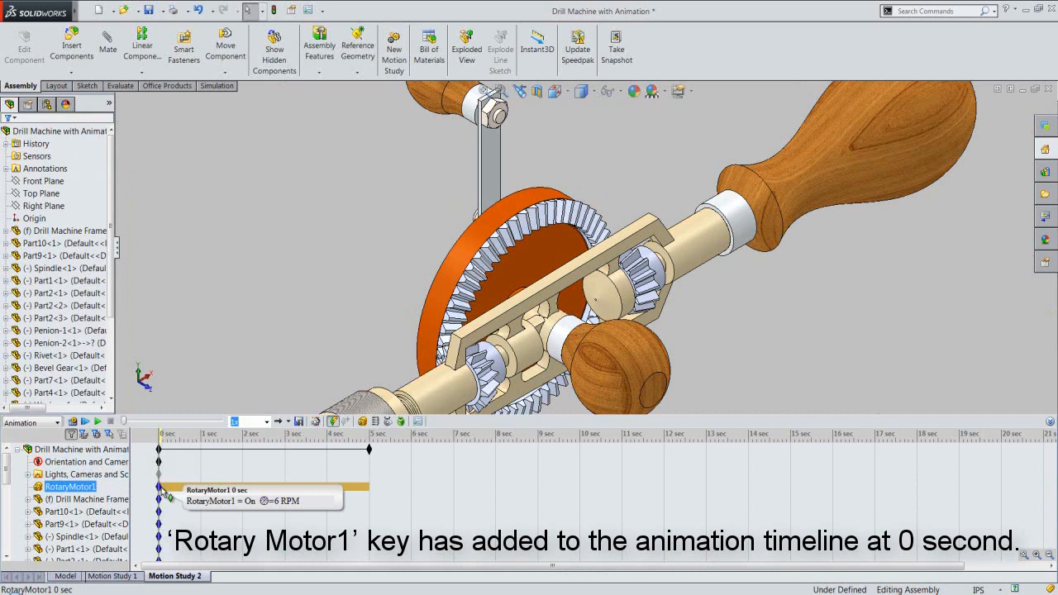
click(191, 372)
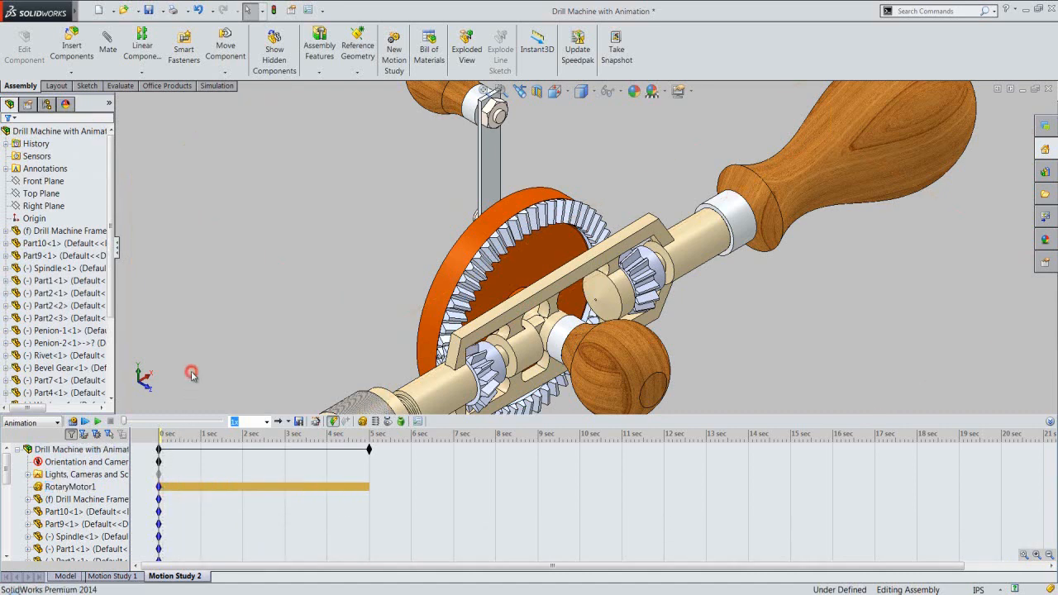
click(567, 91)
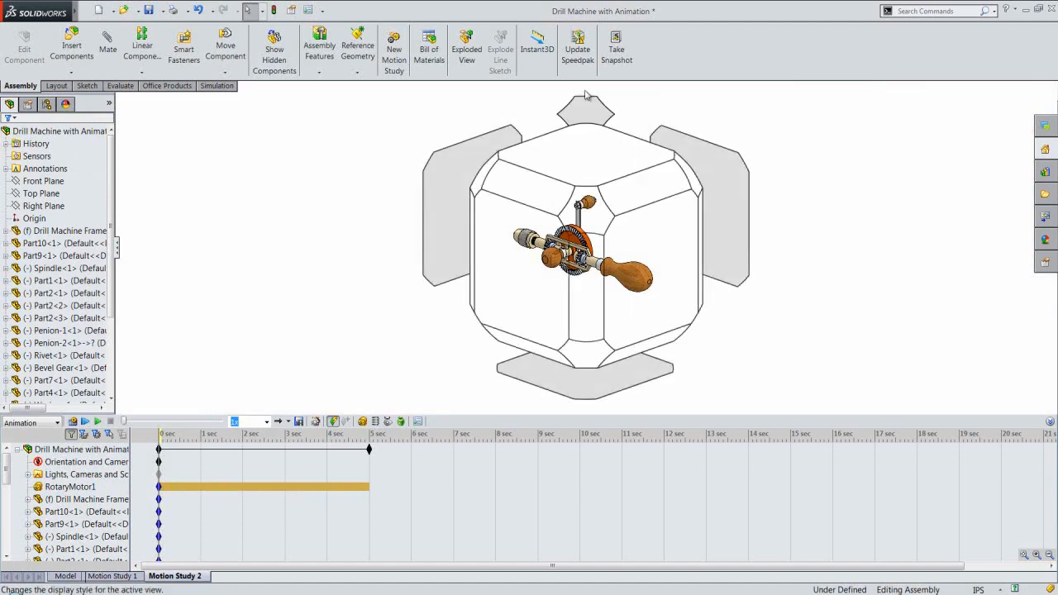
mouse_move(609, 93)
mouse_move(570, 97)
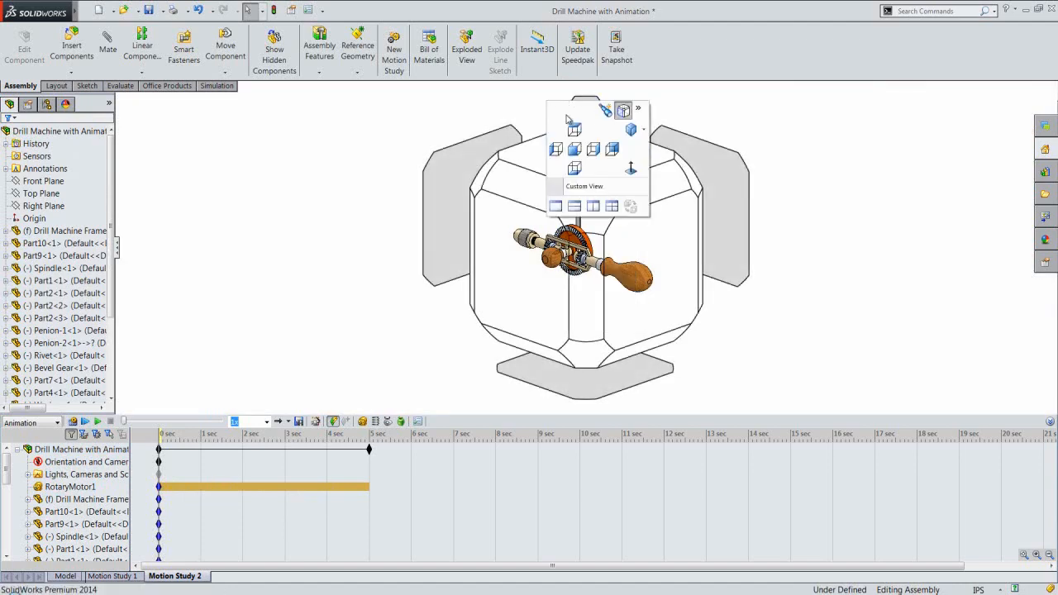
click(638, 111)
click(581, 108)
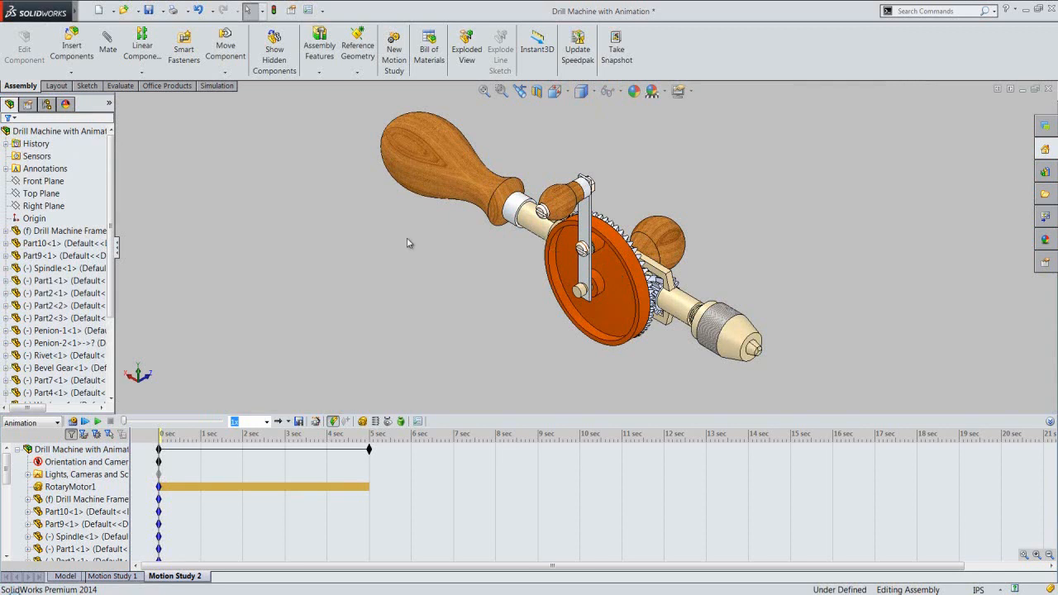
- Set the time bar to 1.5 seconds and place a RotaryMotor1 key there
right_click(160, 437)
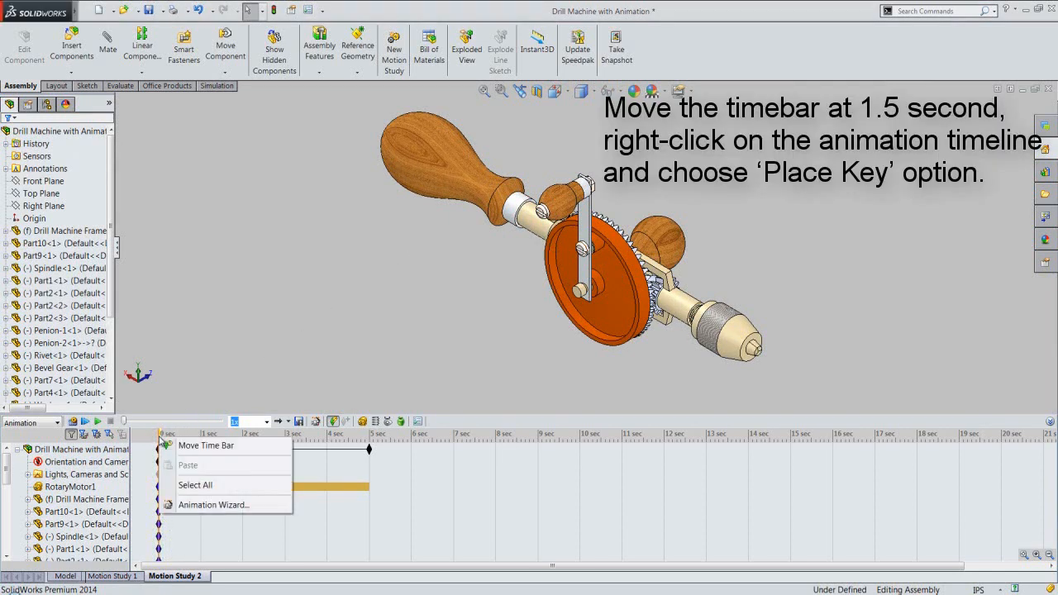
click(185, 446)
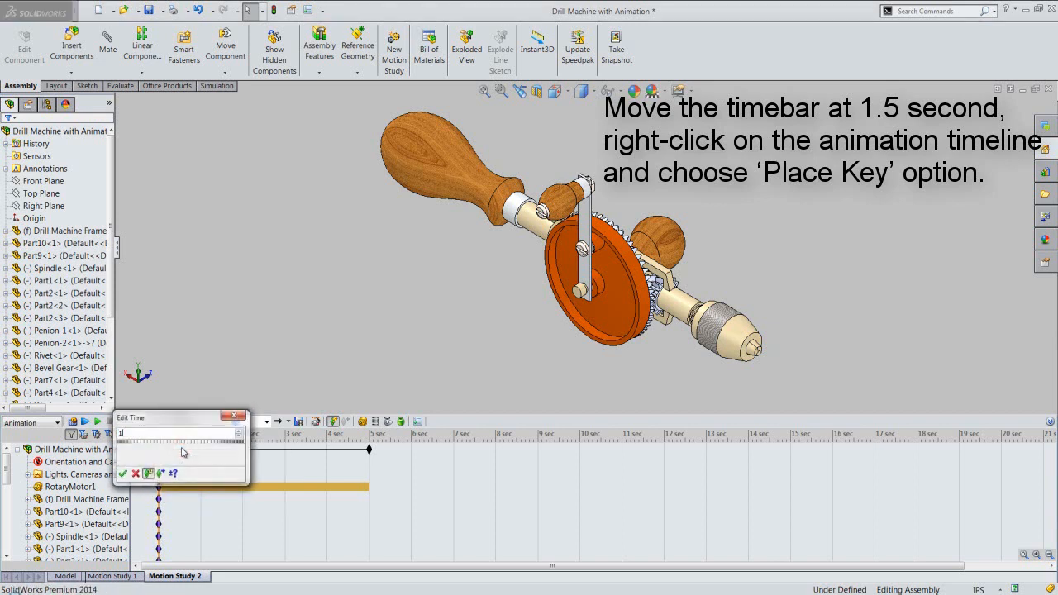
text(1.5)
key(Return)
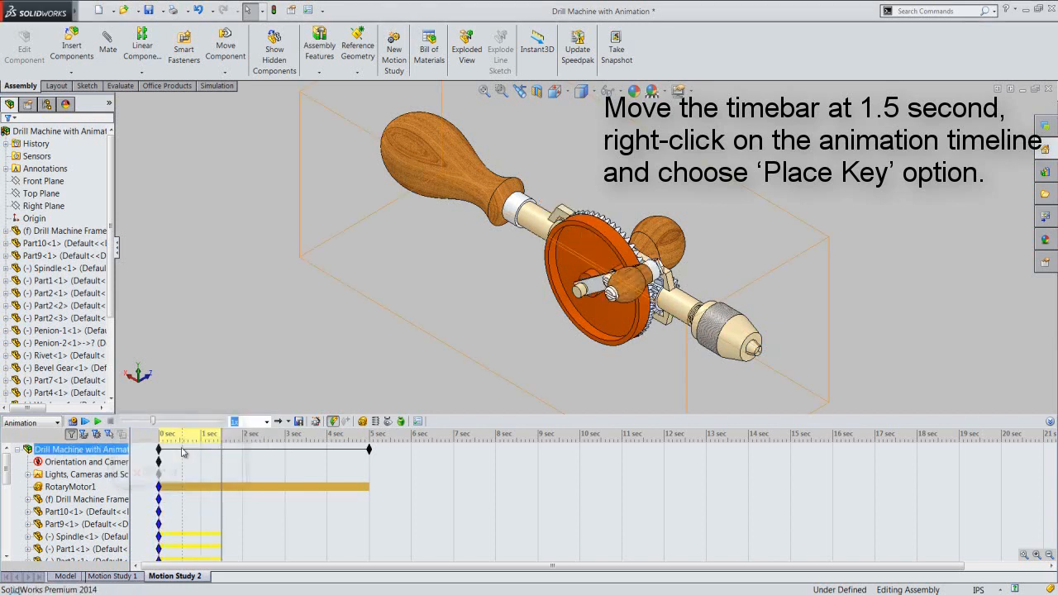
click(199, 487)
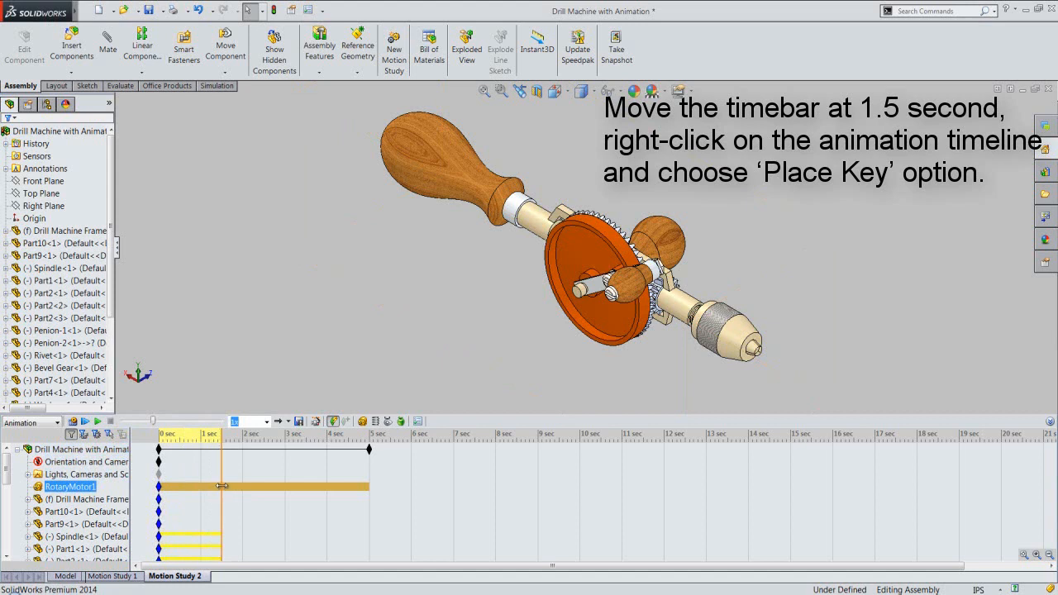
right_click(222, 489)
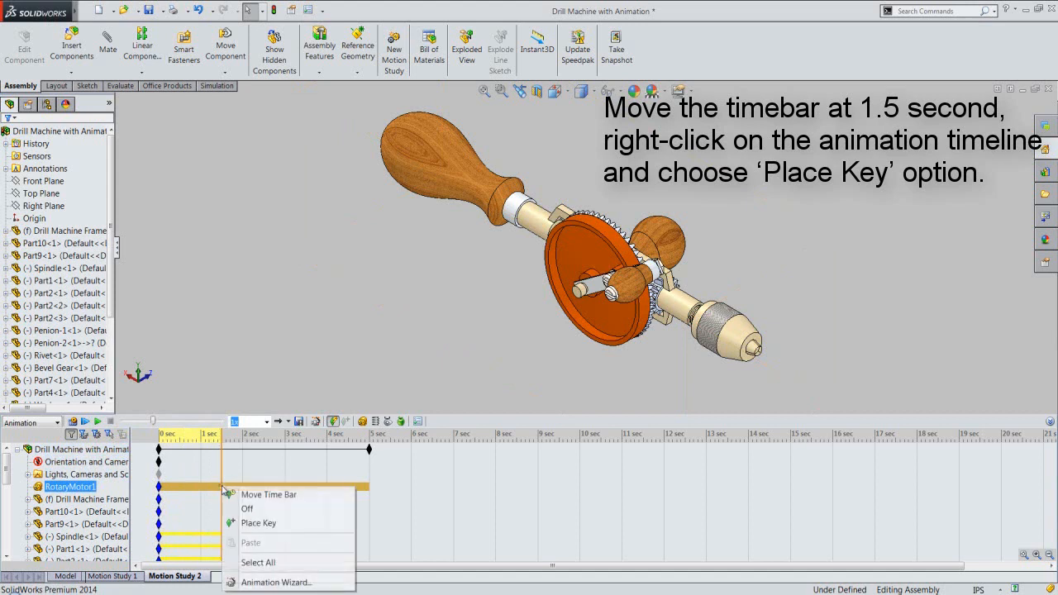
click(258, 523)
- Switch off the RotaryMotor1 key at 0 seconds and check its state
click(161, 489)
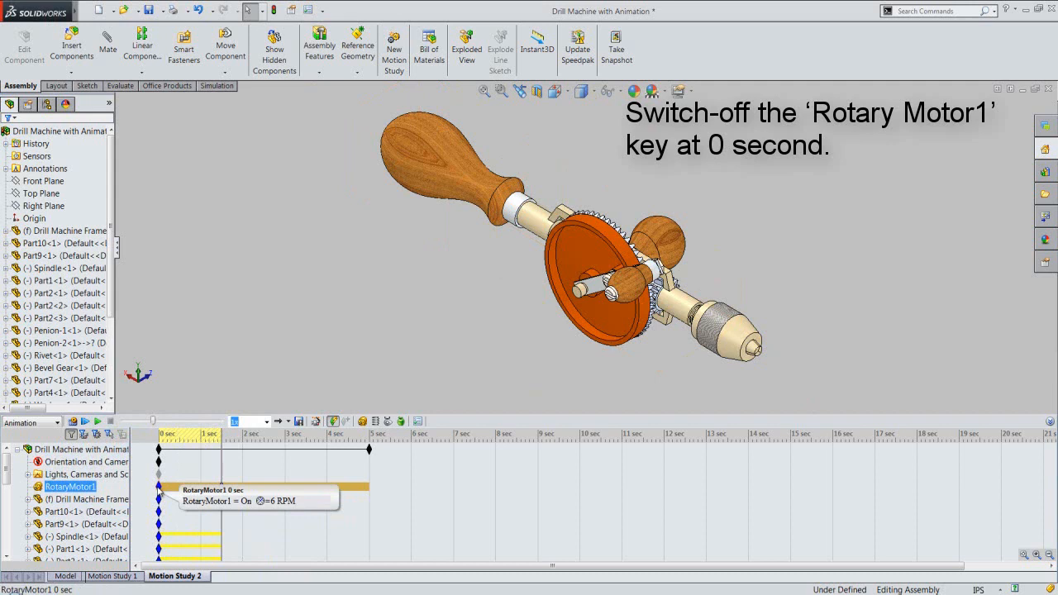
right_click(160, 487)
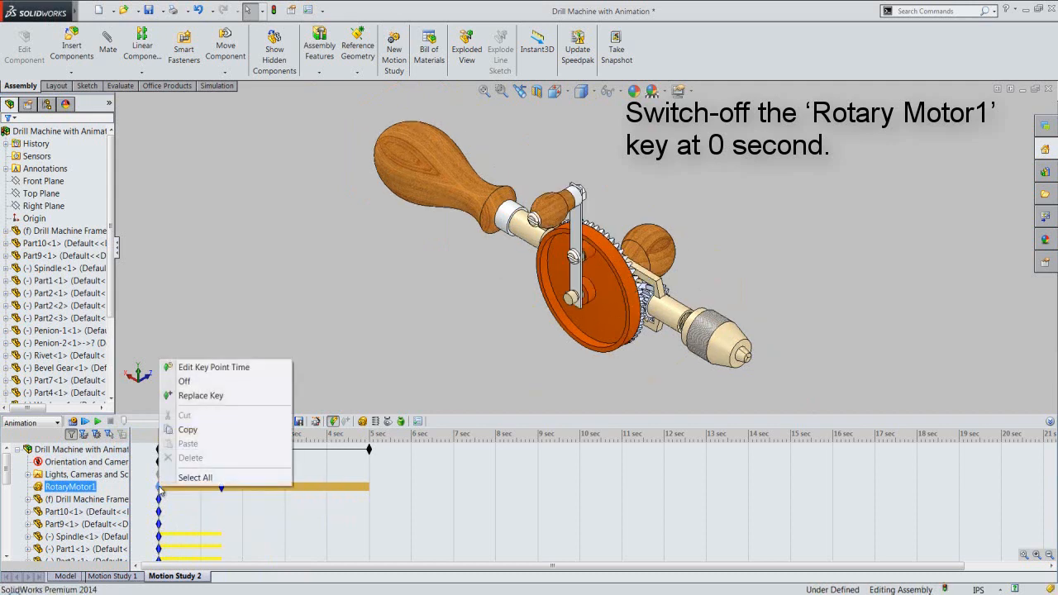
click(185, 382)
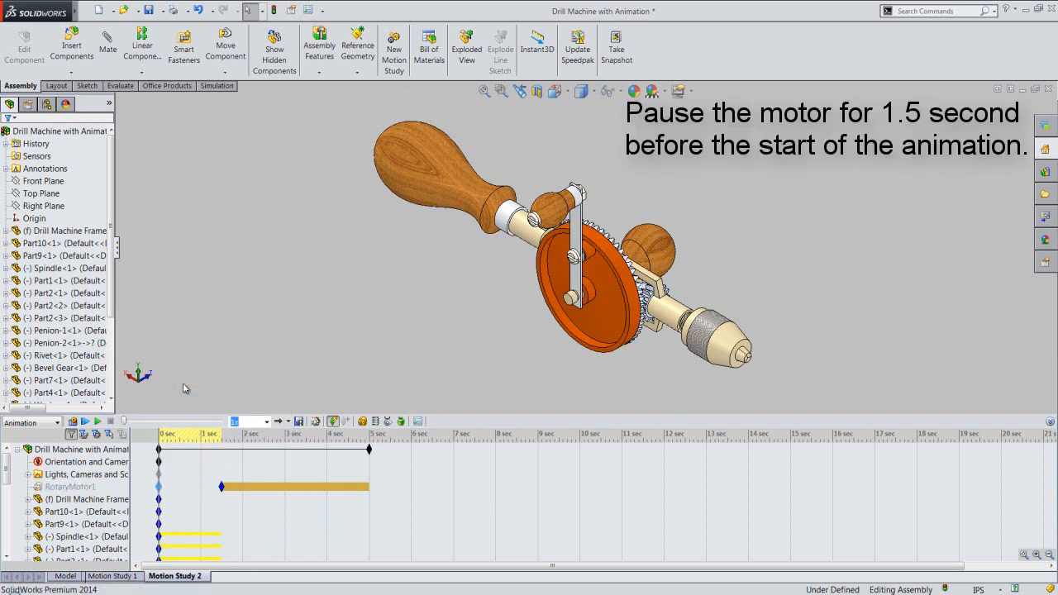
click(174, 464)
click(159, 488)
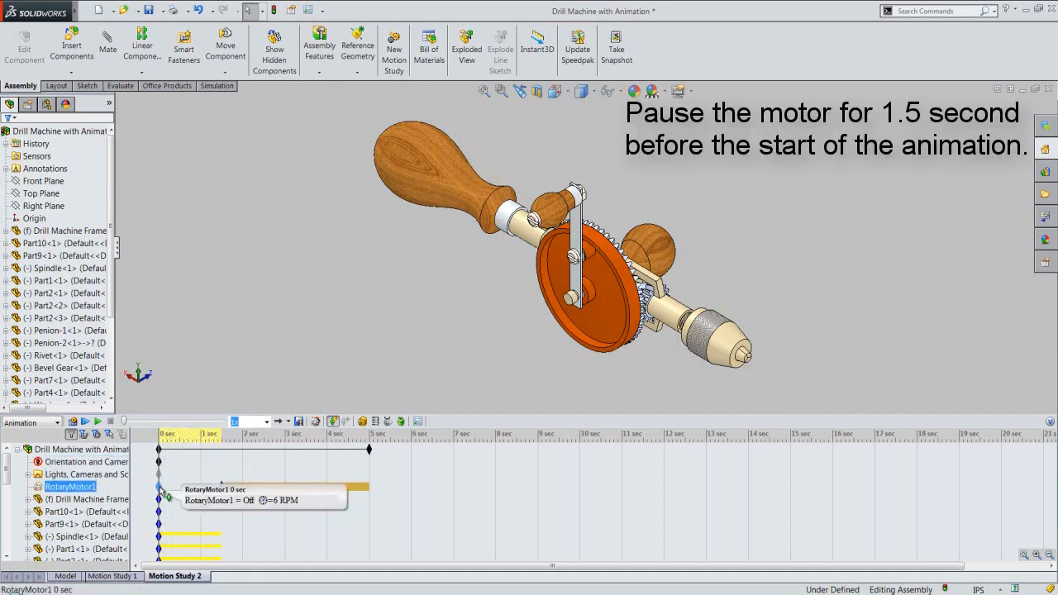
- Check the states of the RotaryMotor1 keys at 0 and 1.5 seconds on the timeline
drag(161, 488, 223, 489)
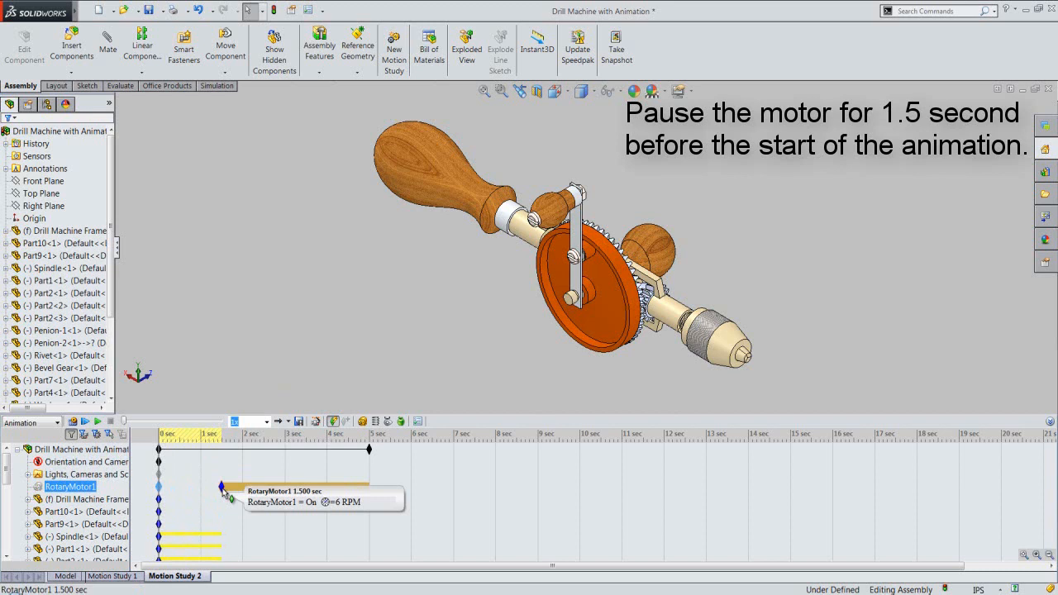
click(222, 372)
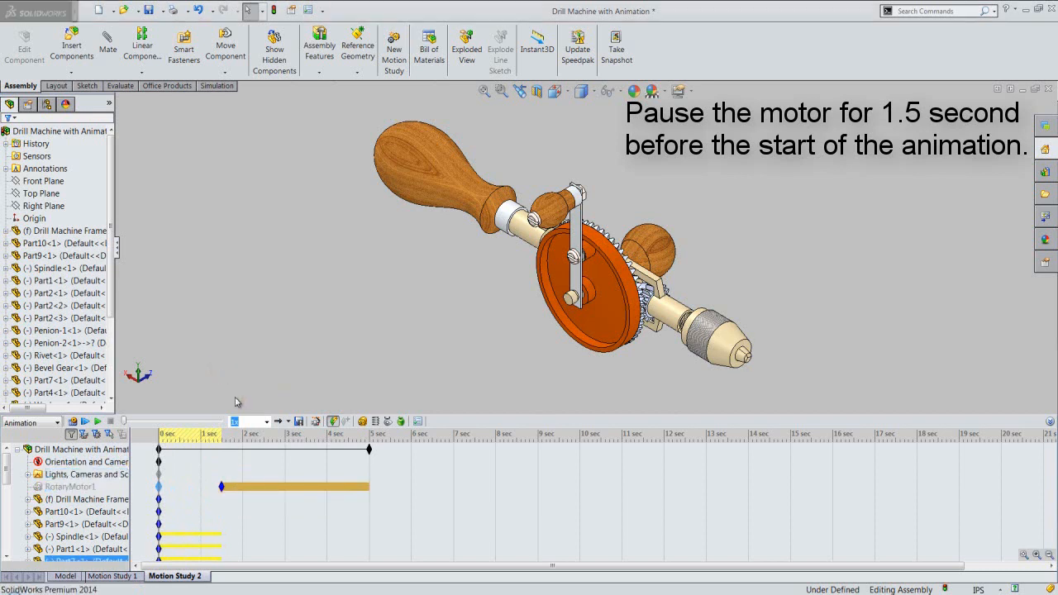
click(236, 402)
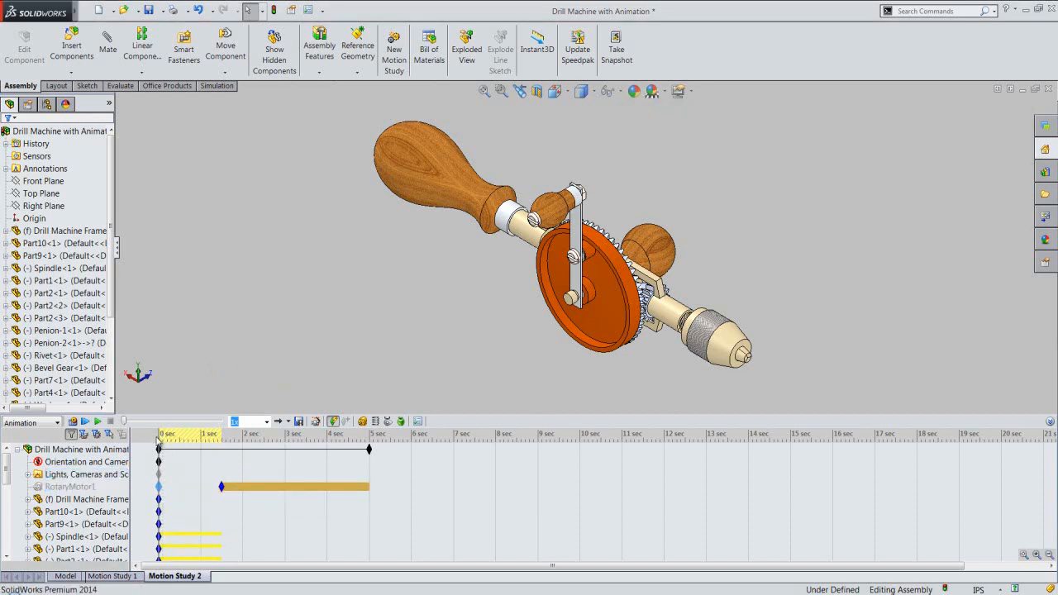
- Move the time bar to 11.5 seconds and place a RotaryMotor1 key there
right_click(160, 438)
click(176, 449)
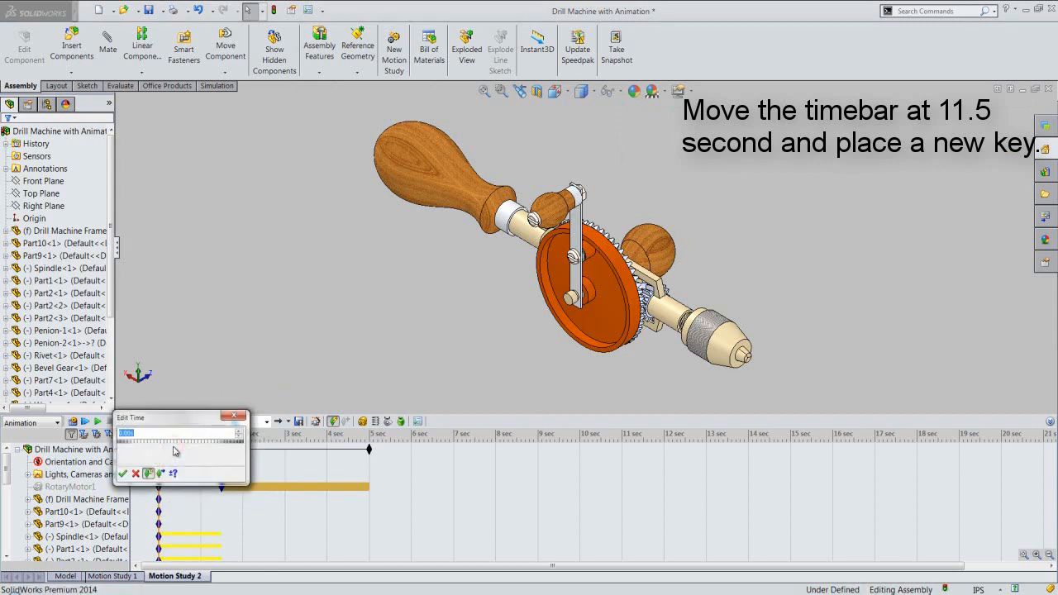
text(11.5)
key(Return)
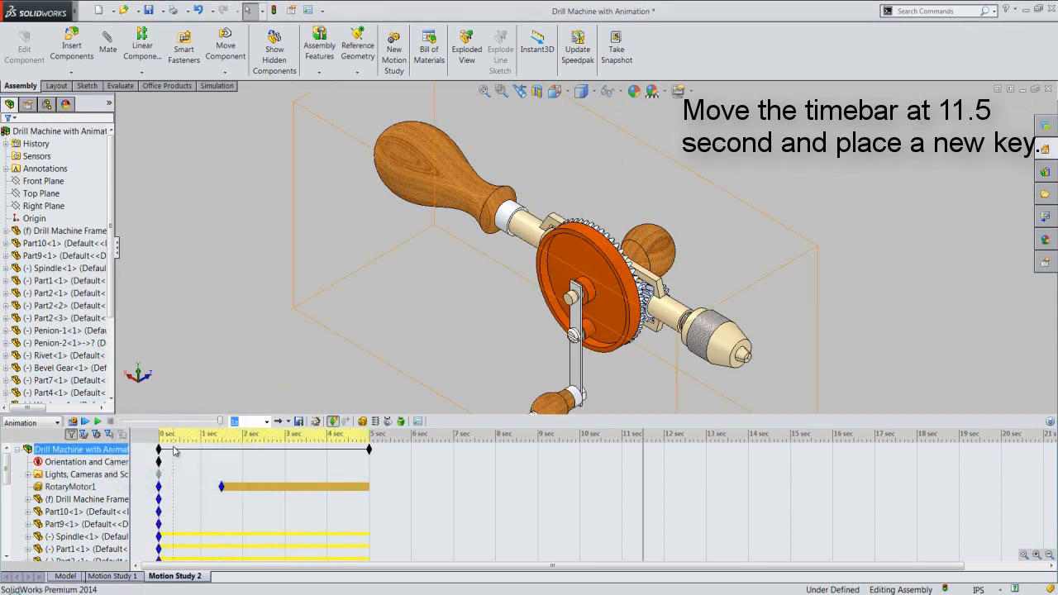
right_click(644, 488)
click(680, 525)
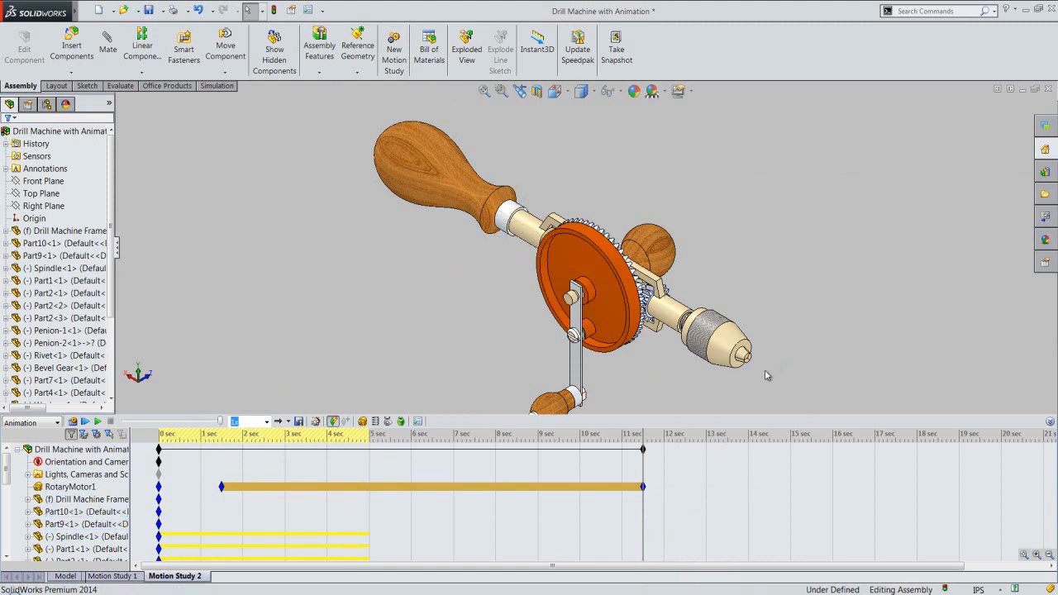
- Move the time bar to 19.5 seconds and place another RotaryMotor1 key there
right_click(643, 467)
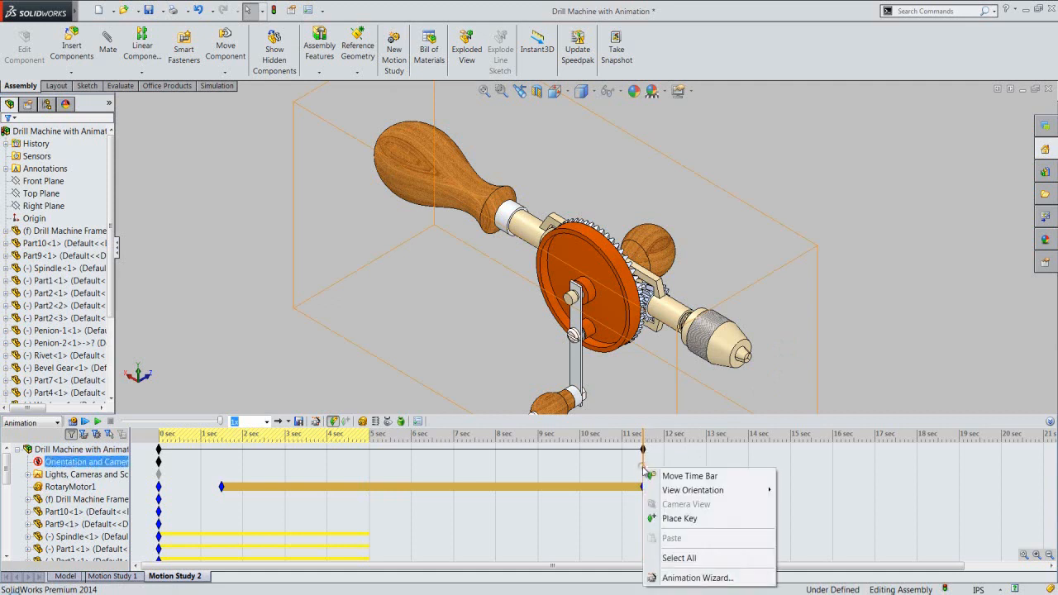
click(688, 476)
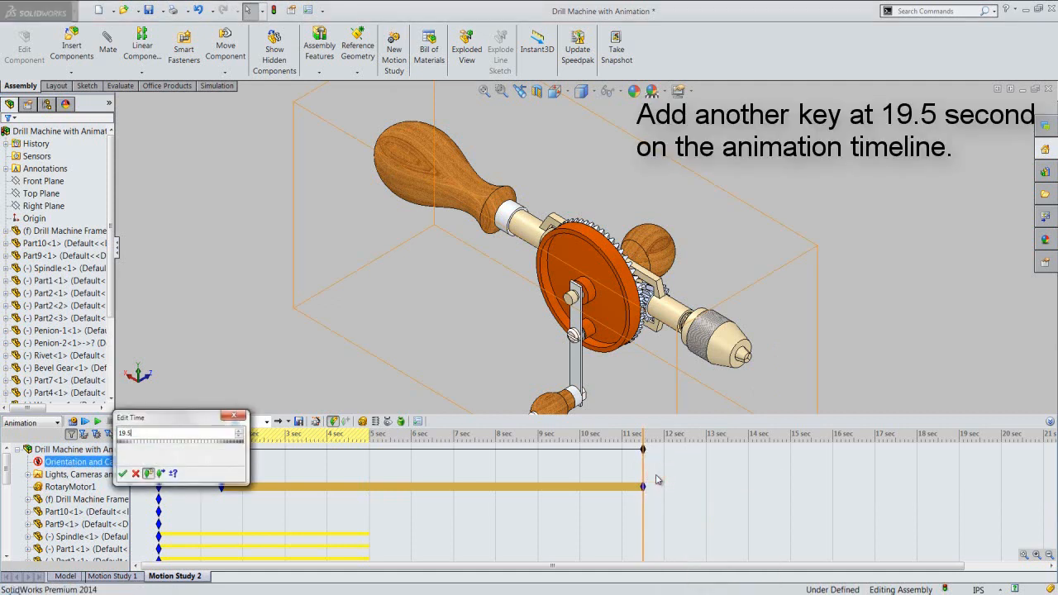
text(19.5)
key(Return)
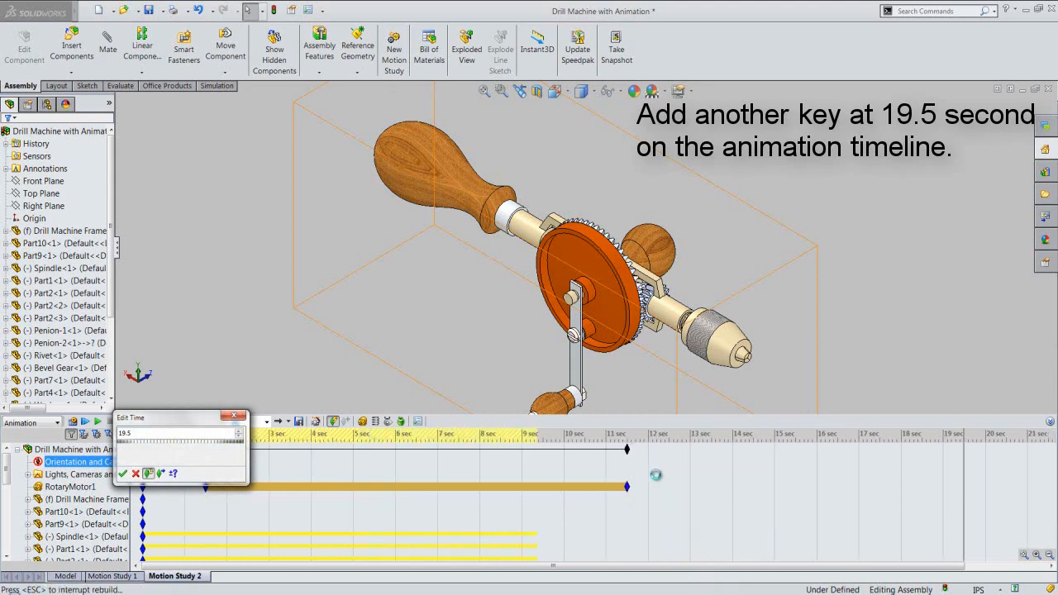
right_click(949, 488)
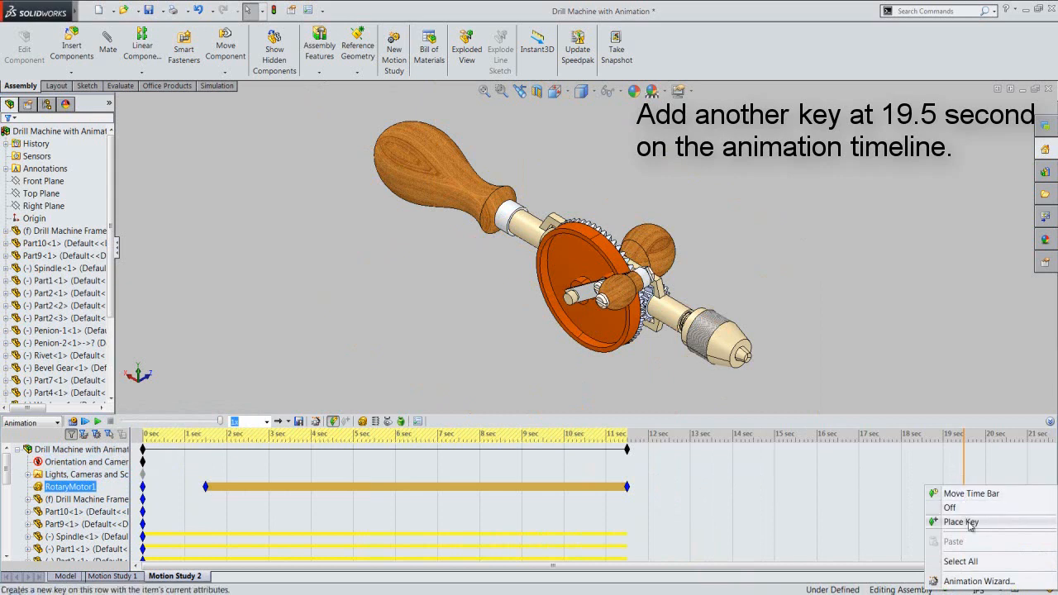
click(960, 521)
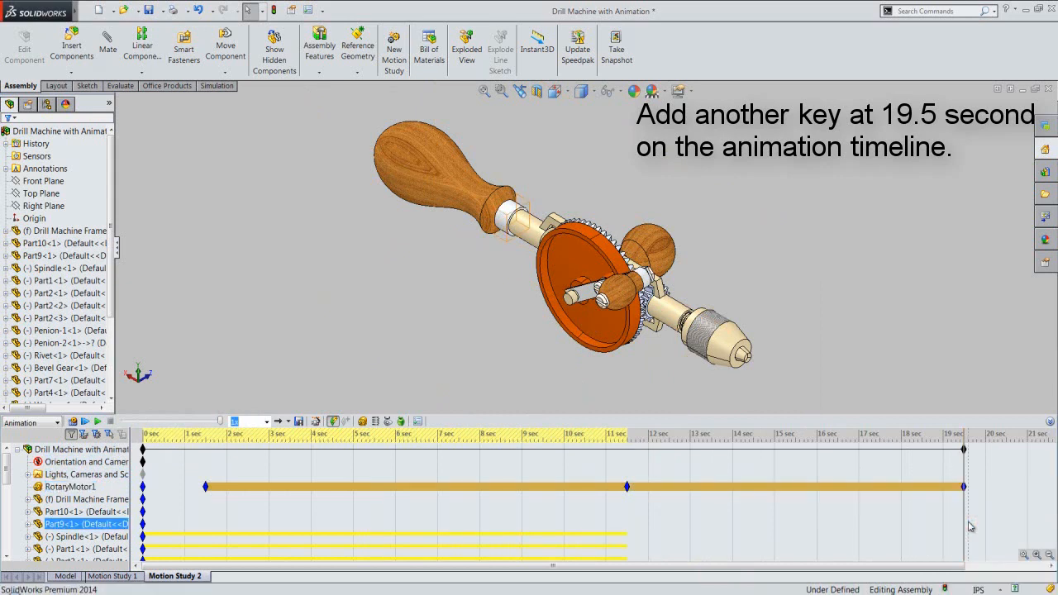
- Switch off the RotaryMotor1 key at 11.5 seconds and check its state
click(626, 488)
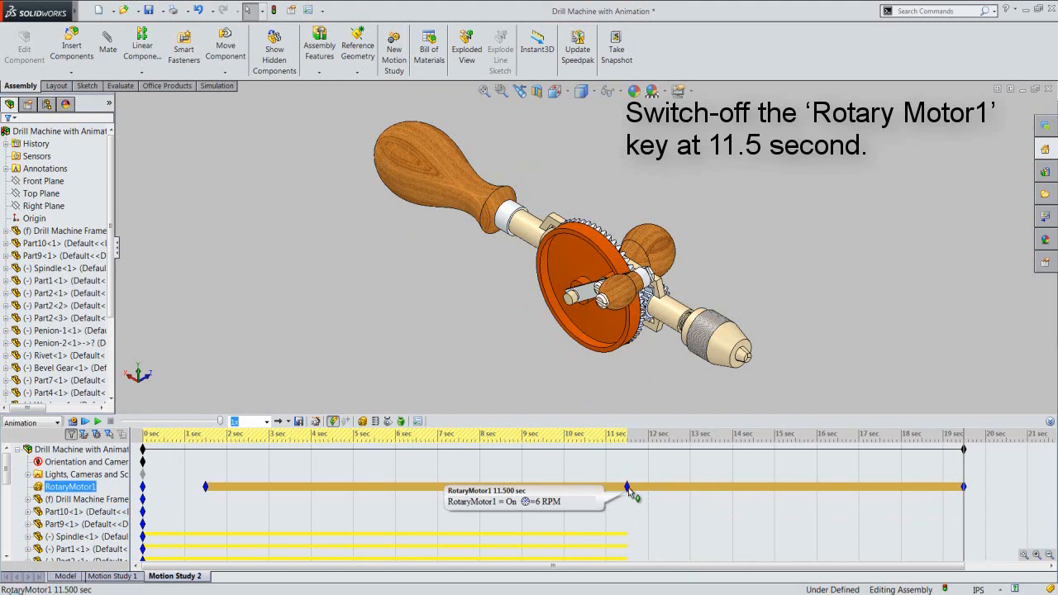
right_click(628, 487)
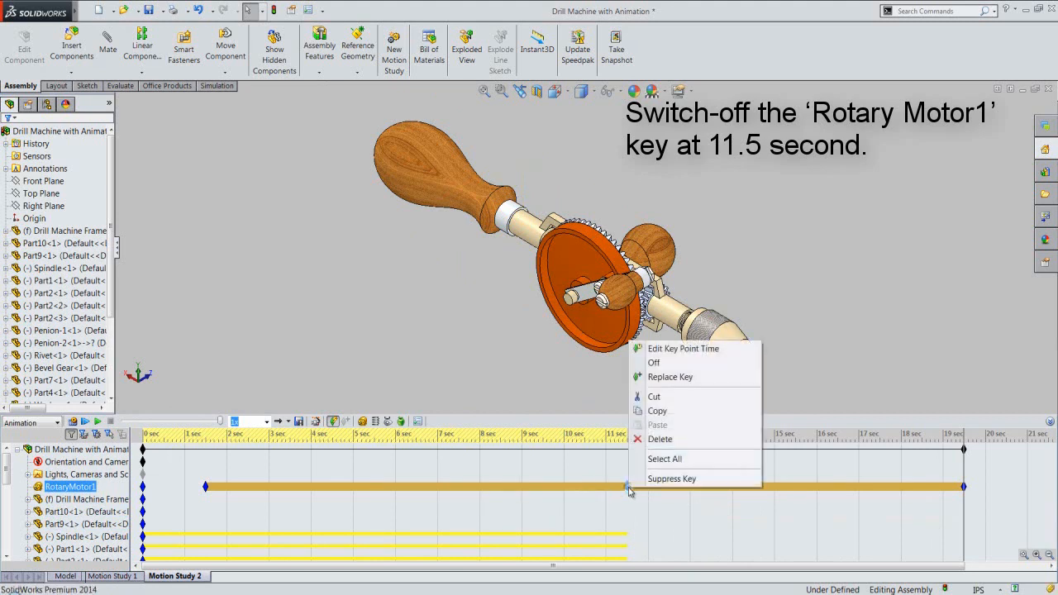
click(654, 362)
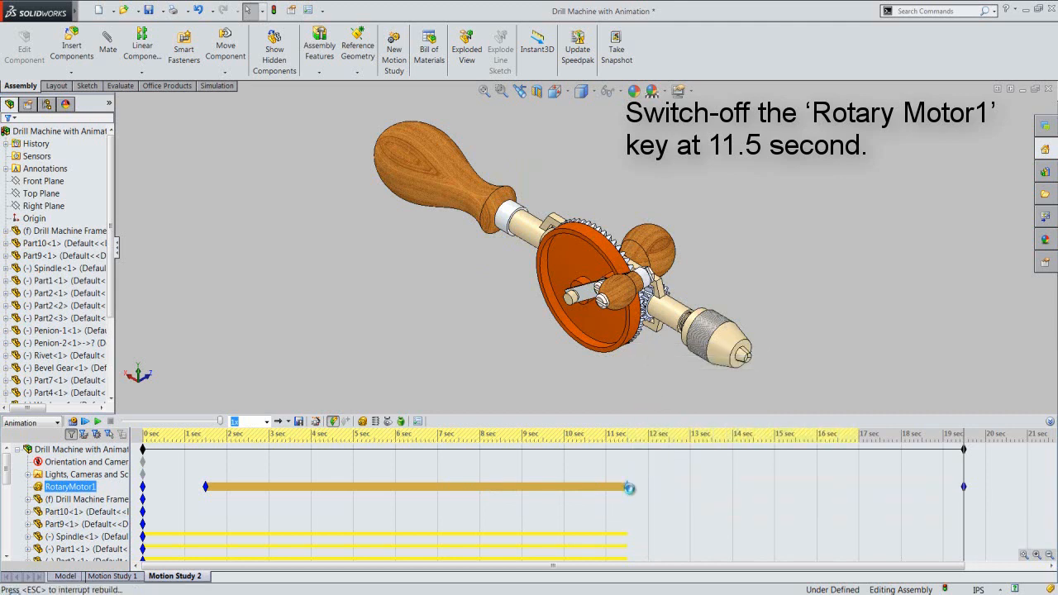
mouse_move(630, 493)
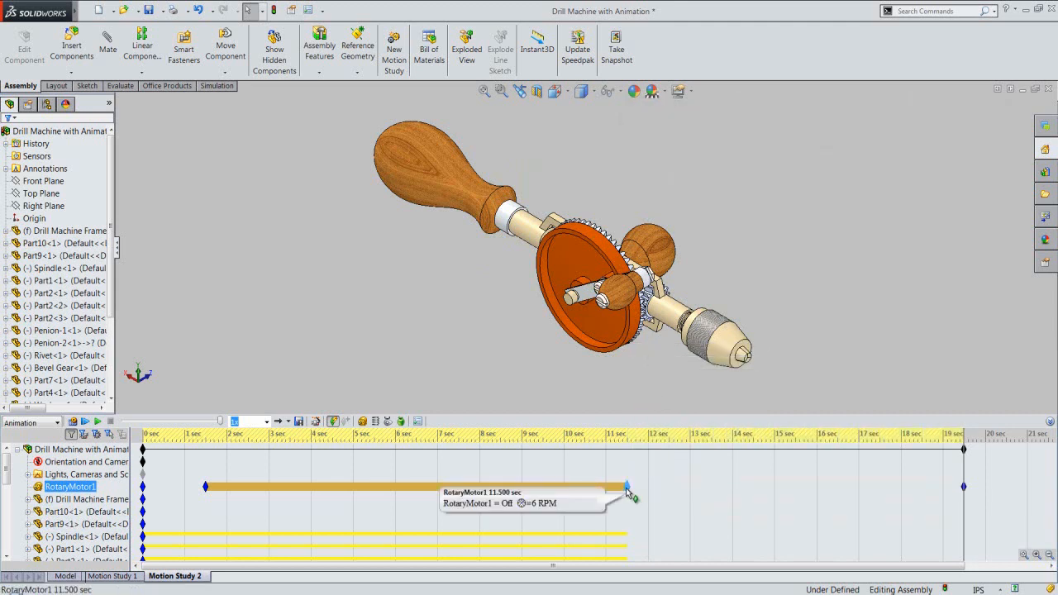
click(636, 379)
click(657, 401)
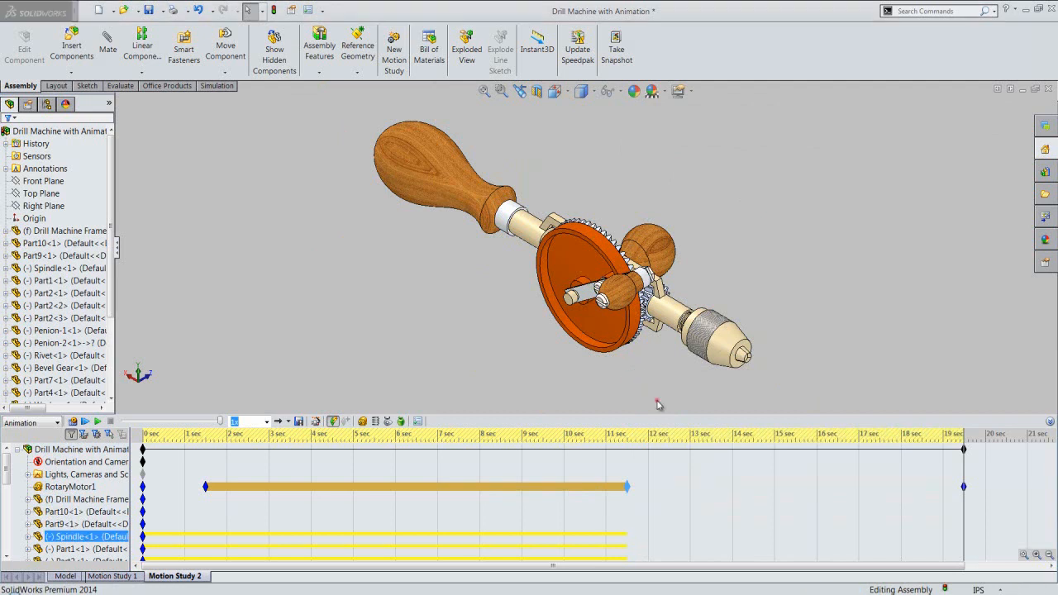
- Move the time bar to 29.5 seconds and place one more RotaryMotor1 key there
drag(628, 567, 809, 580)
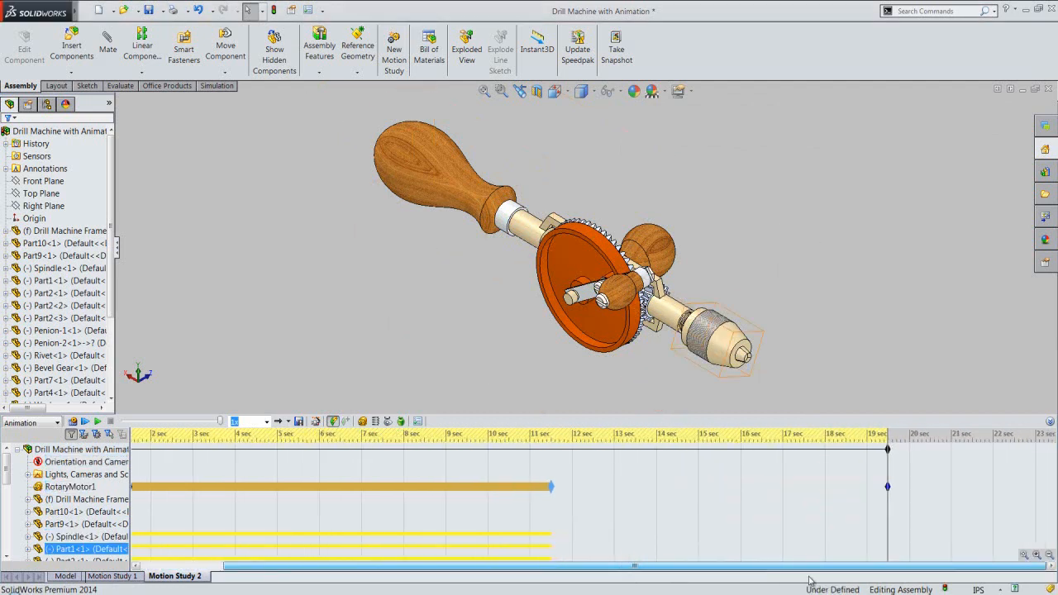
click(887, 462)
right_click(889, 466)
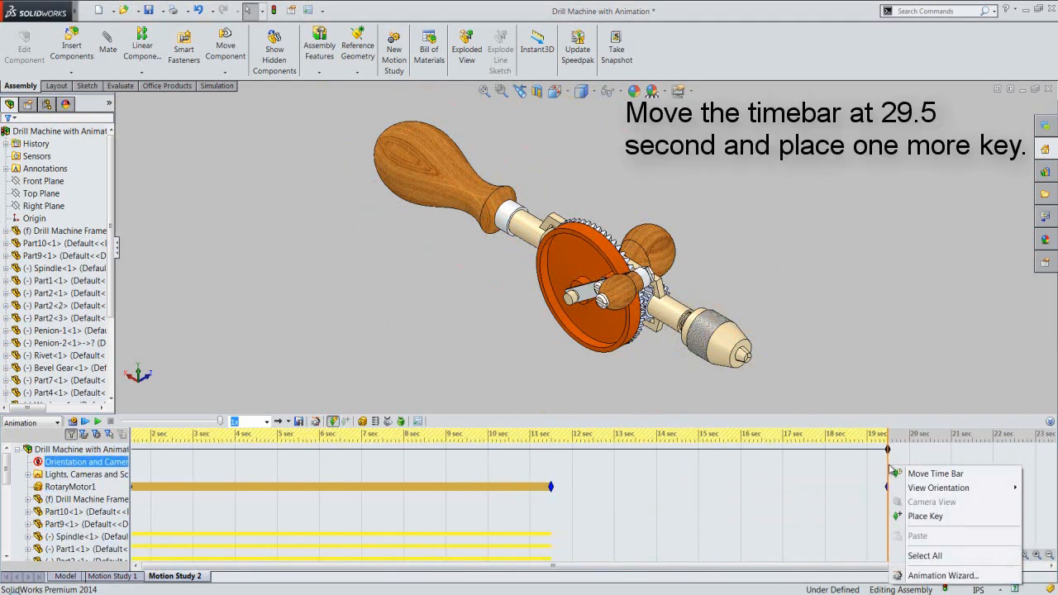
click(910, 474)
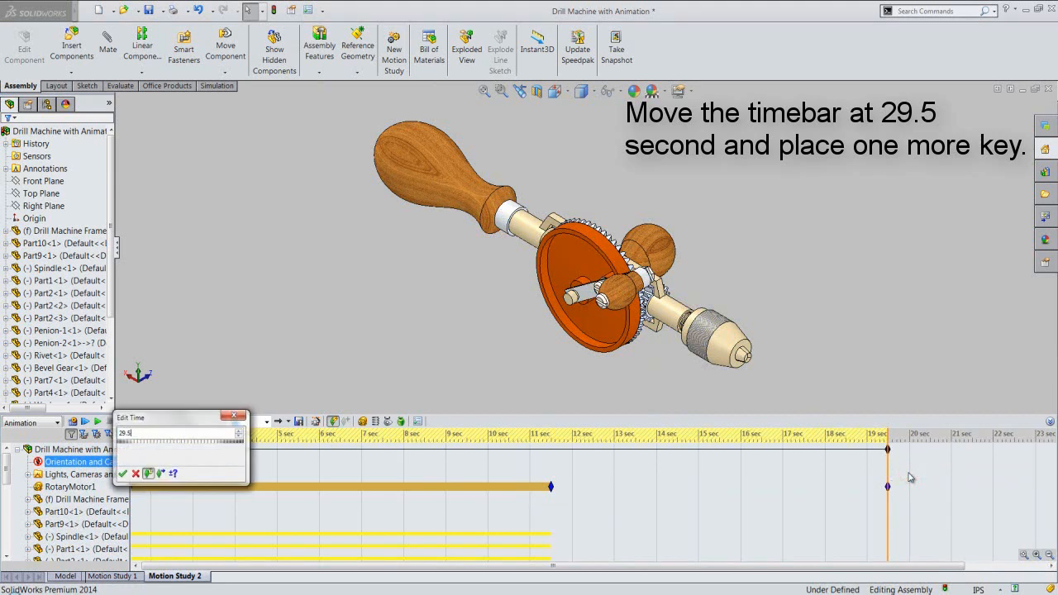
key(Return)
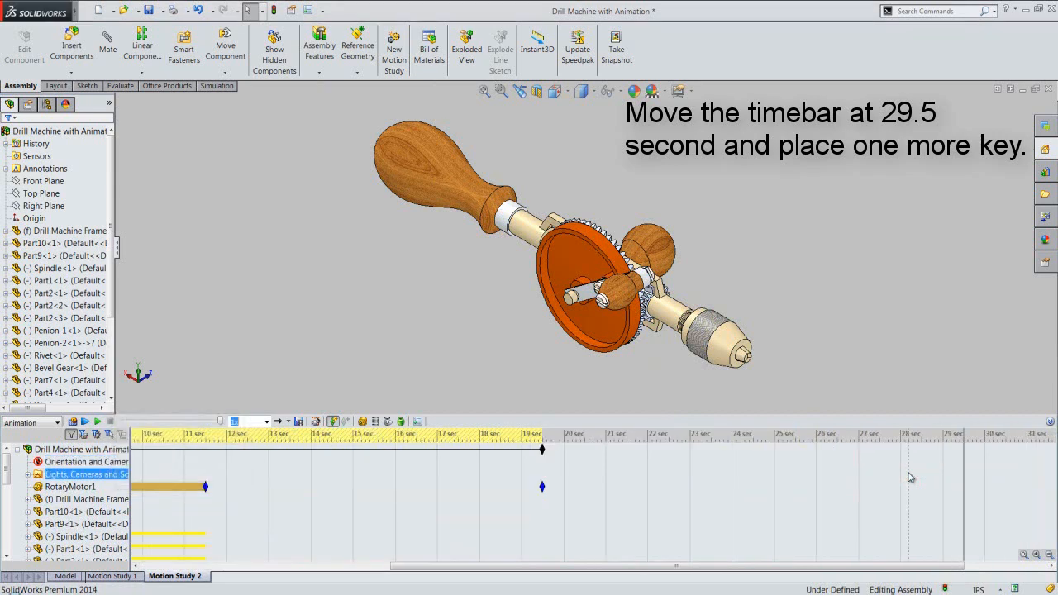
click(964, 487)
right_click(963, 481)
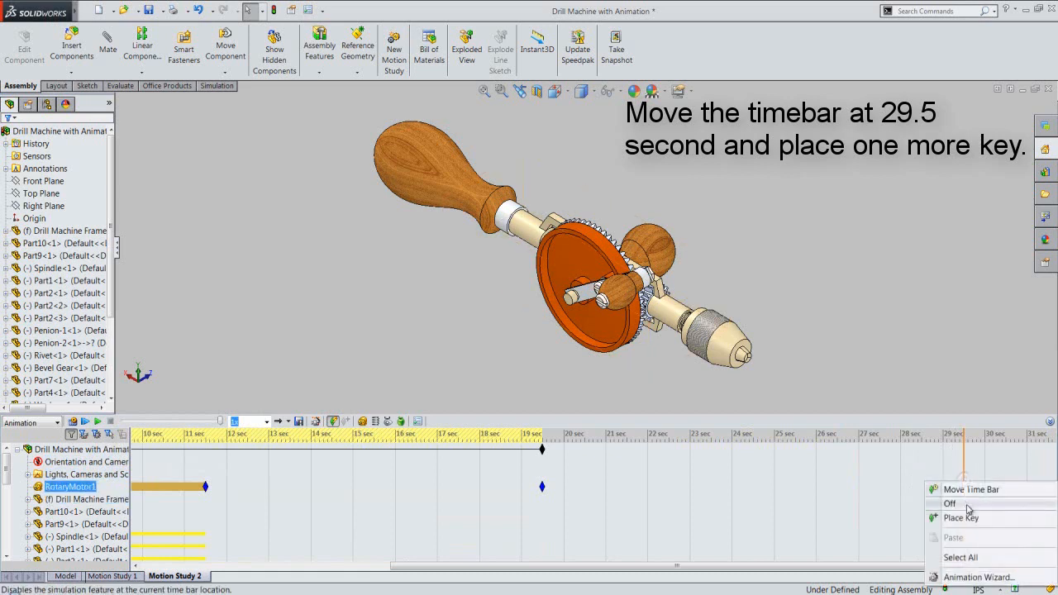
click(969, 517)
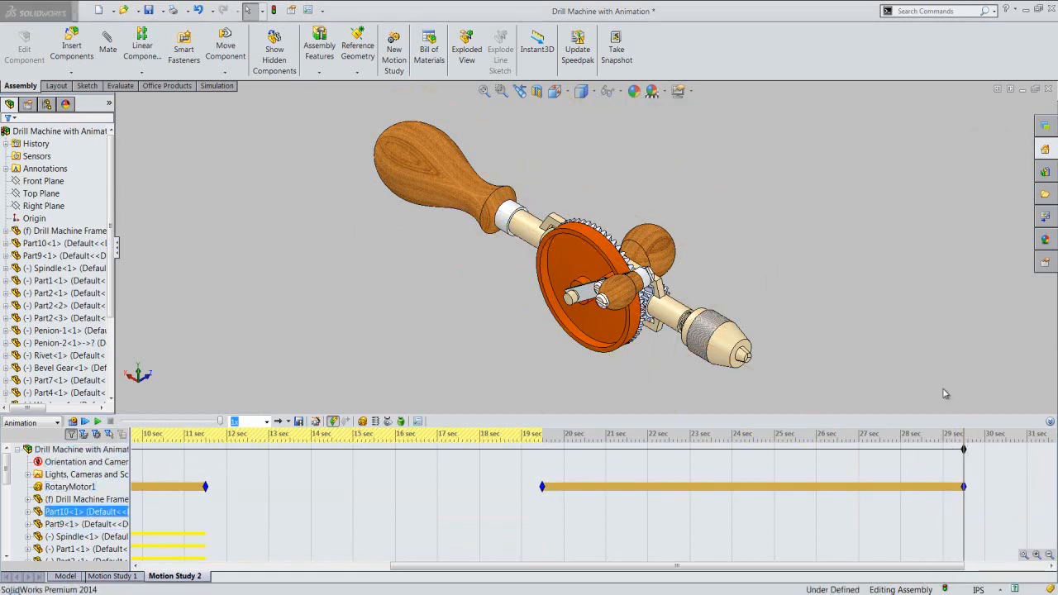
click(943, 389)
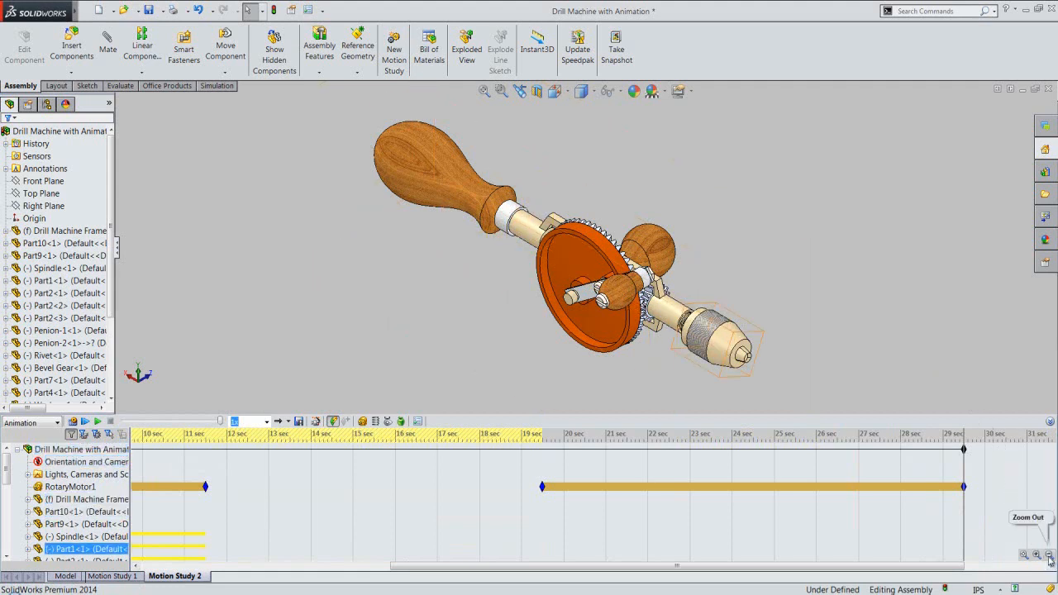
- Zoom out the timeline to view all the RotaryMotor1 keys from 0 to 29.5 seconds together
click(1049, 559)
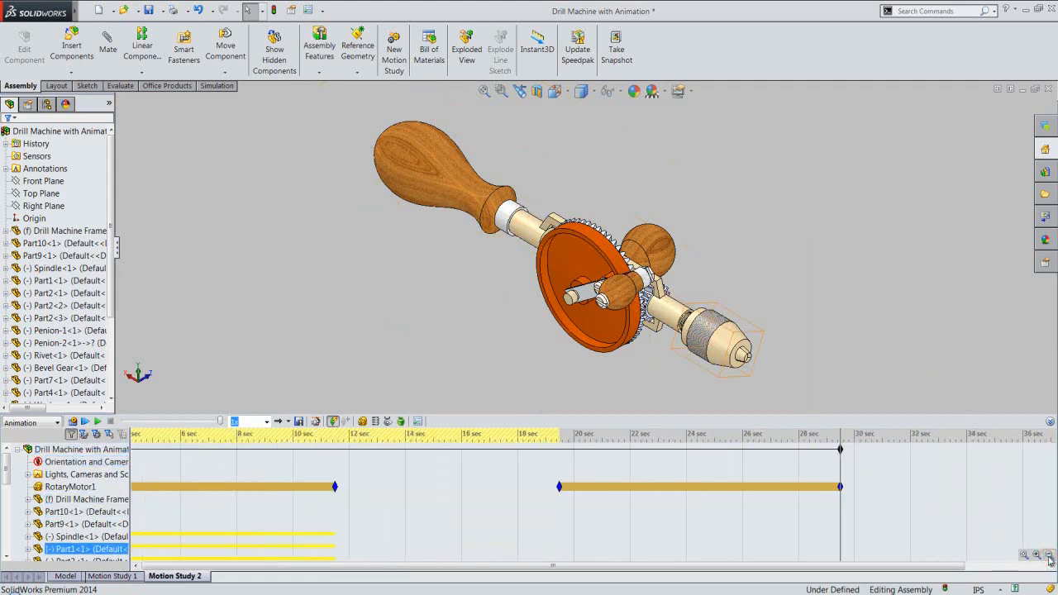
click(1049, 559)
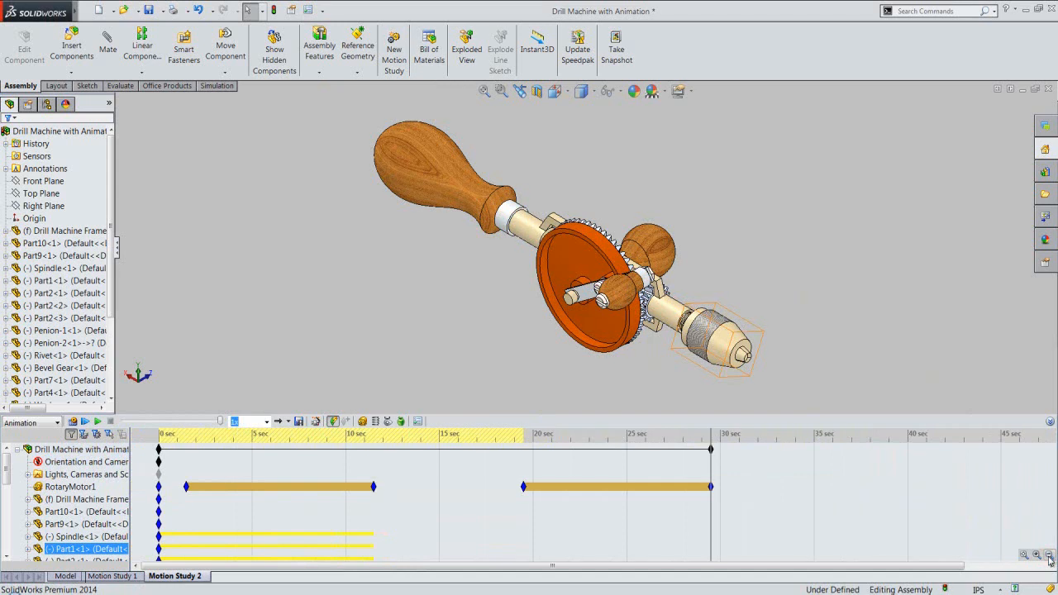
click(1049, 559)
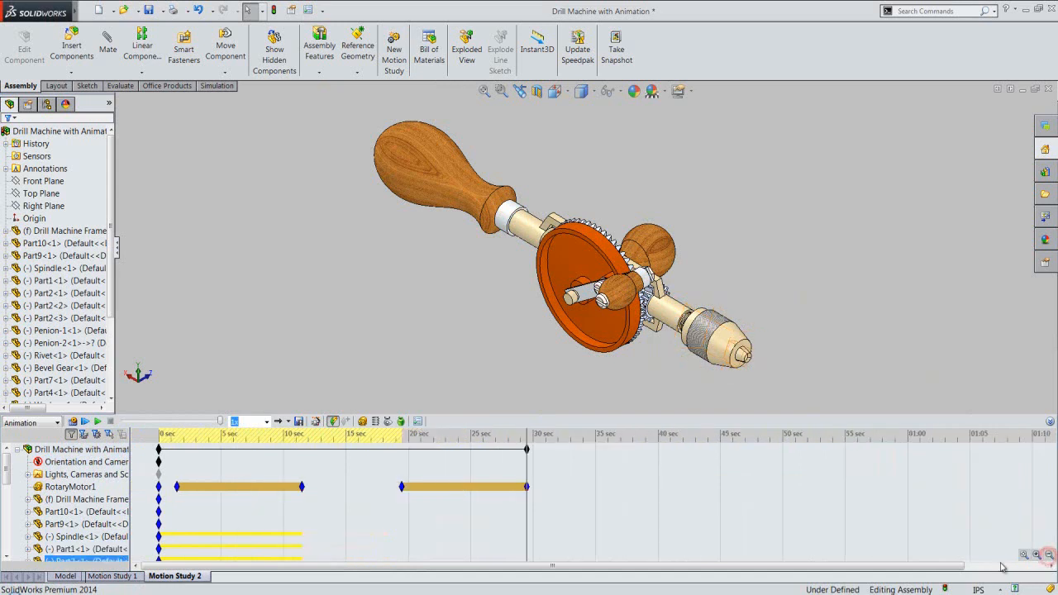
click(577, 569)
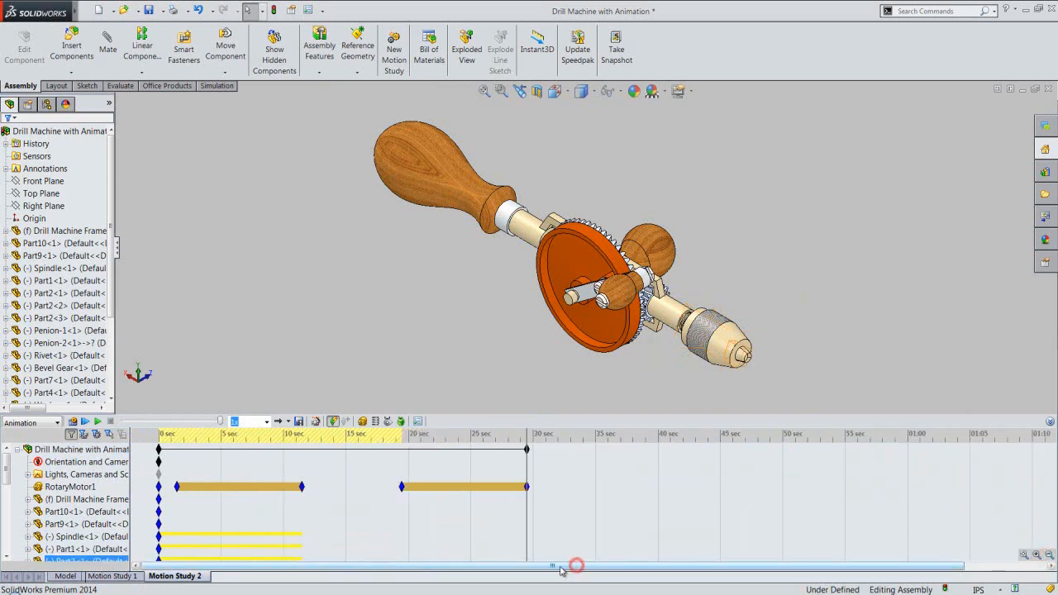
click(378, 308)
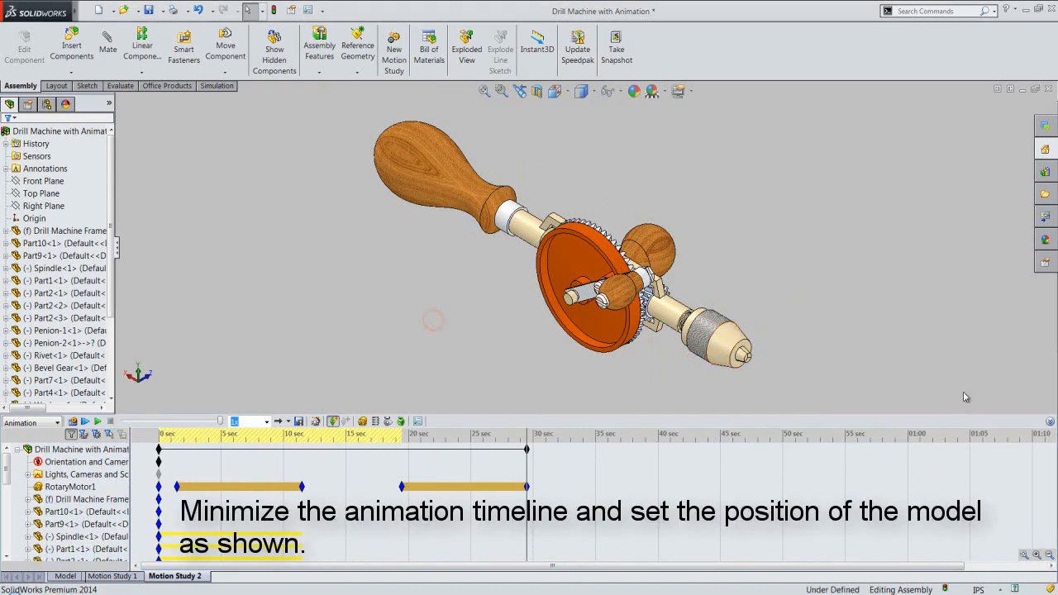
- Minimize the animation timeline and adjust the model's zoom and position so the whole drill is framed in the graphics area
click(1049, 421)
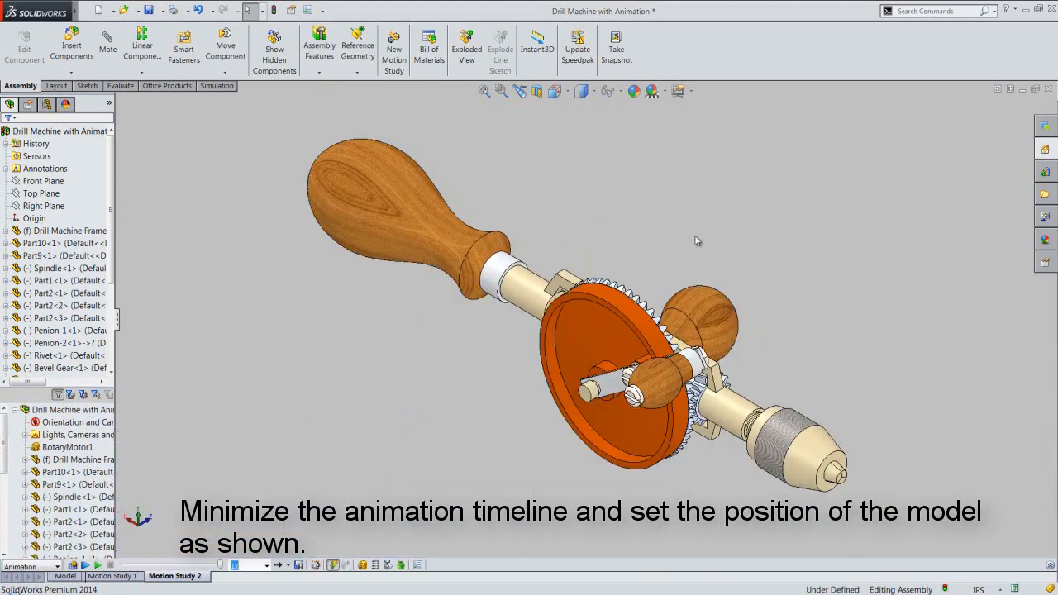
right_click(620, 200)
click(653, 286)
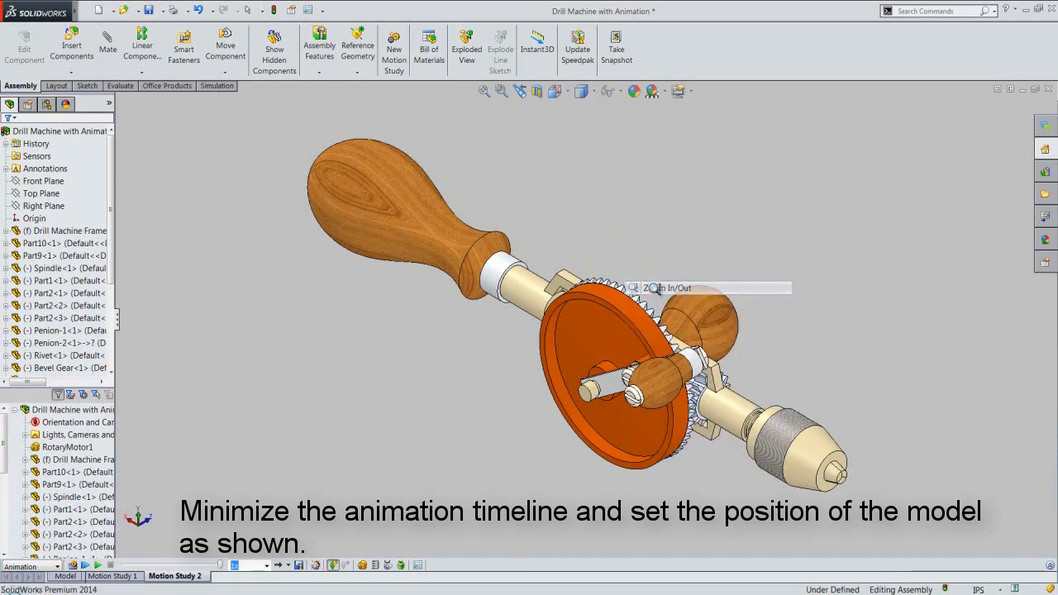
scroll(653, 288, down, 3)
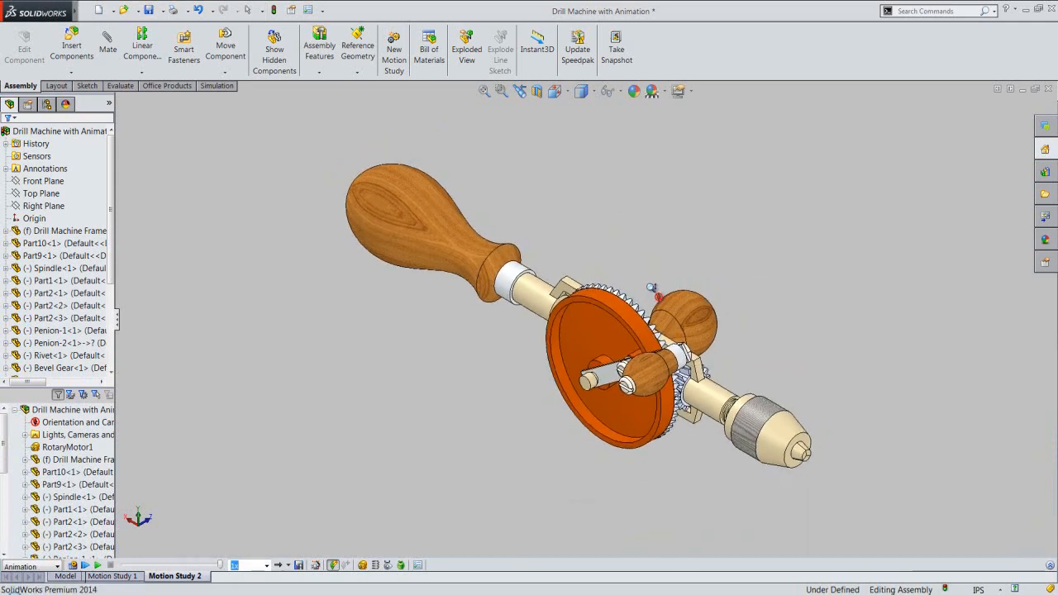
right_click(614, 236)
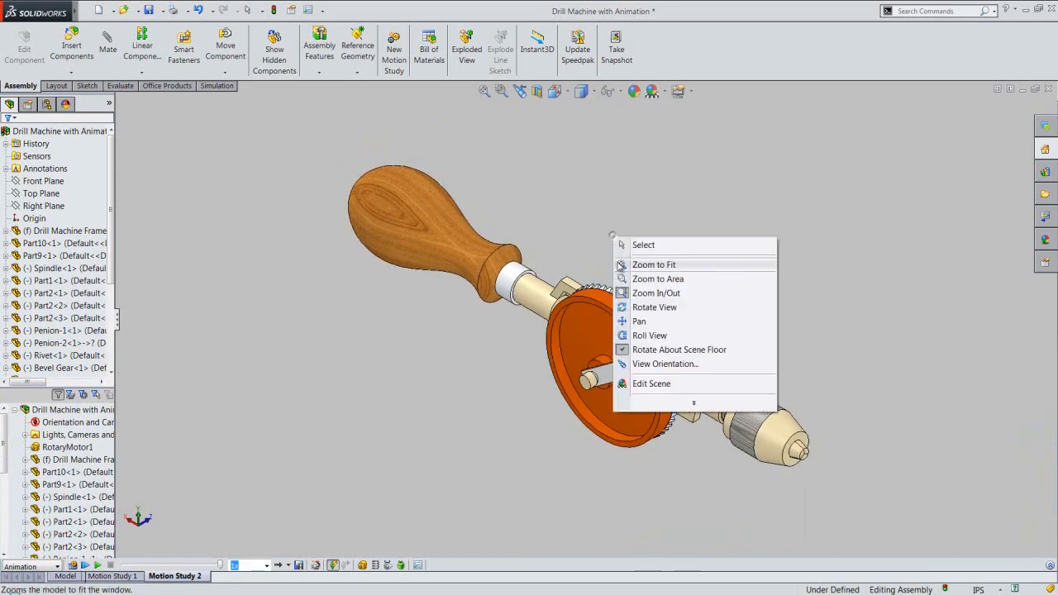
click(637, 322)
drag(615, 330, 589, 309)
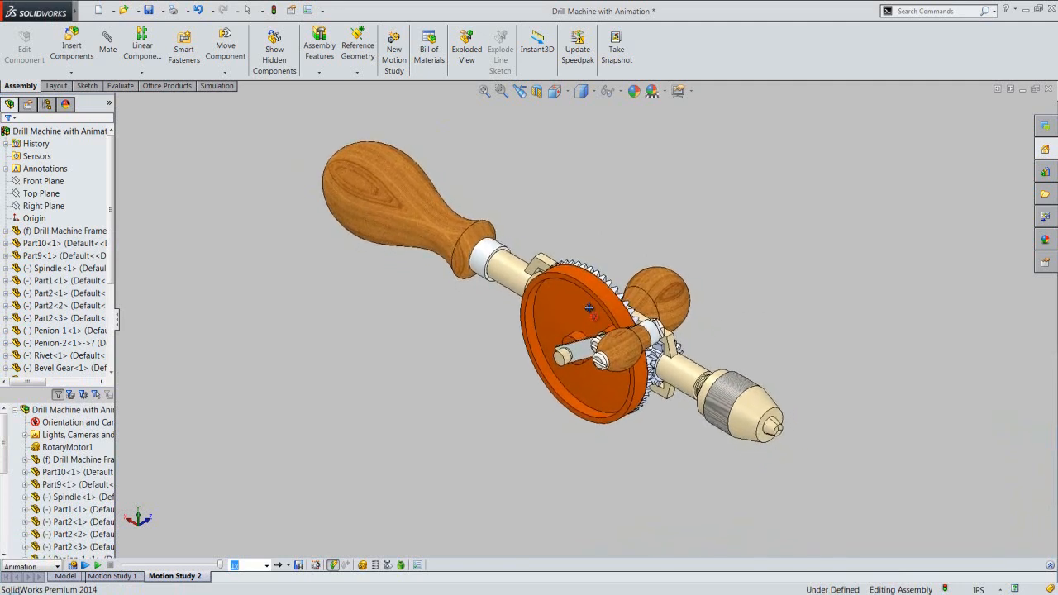
right_click(589, 309)
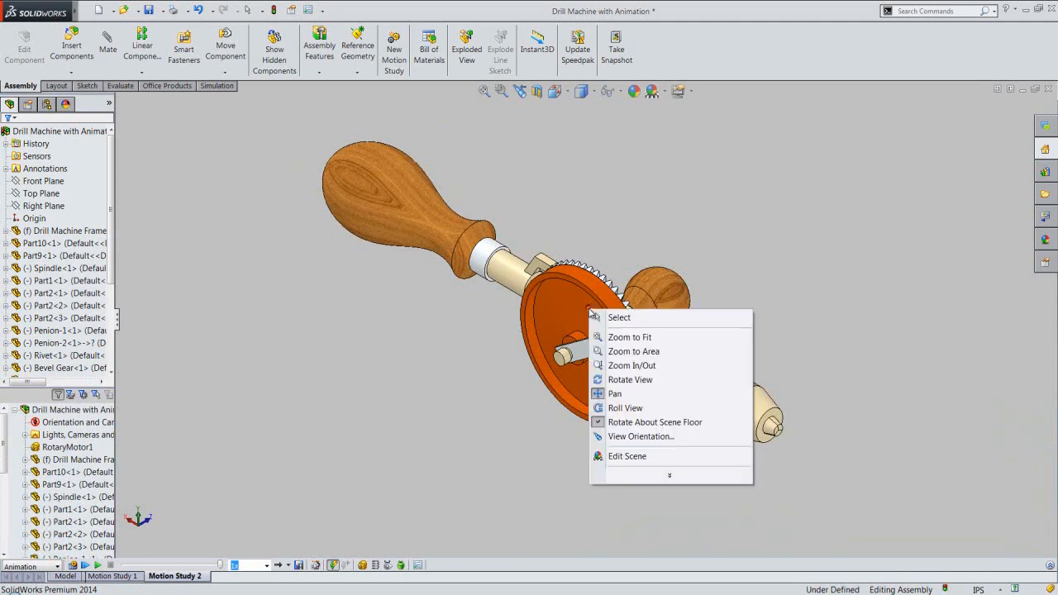
click(616, 380)
drag(615, 367, 615, 342)
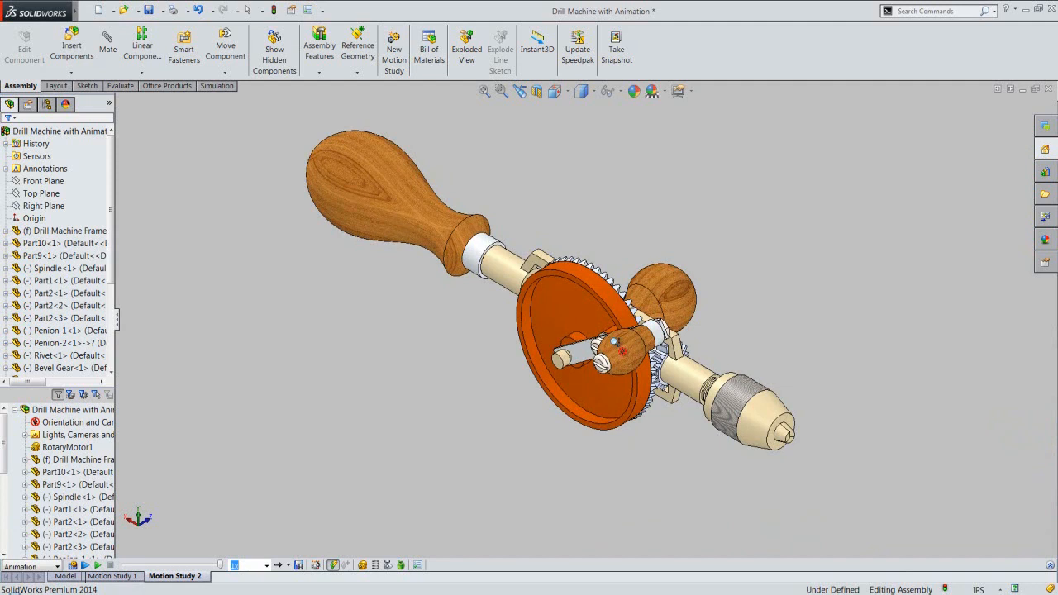
- Save the current orientation of the drill as a named view called View-1
right_click(594, 213)
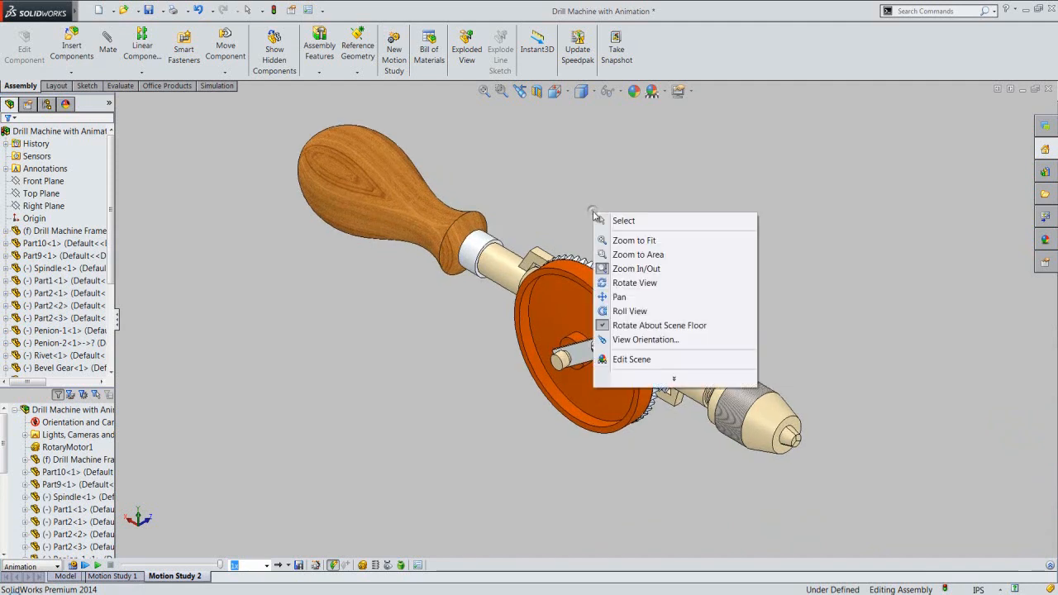
click(627, 221)
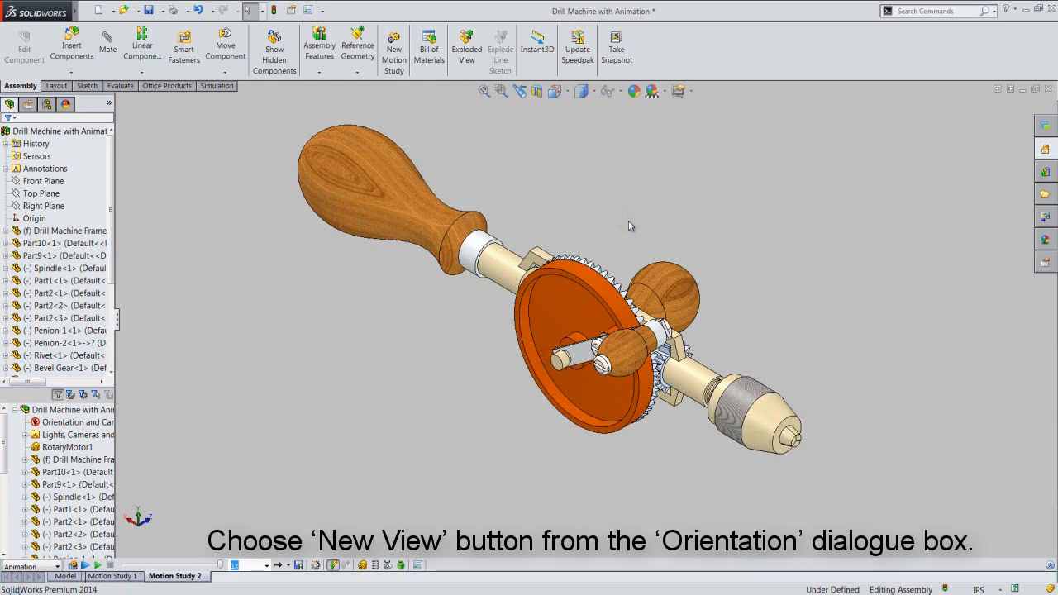
key(space)
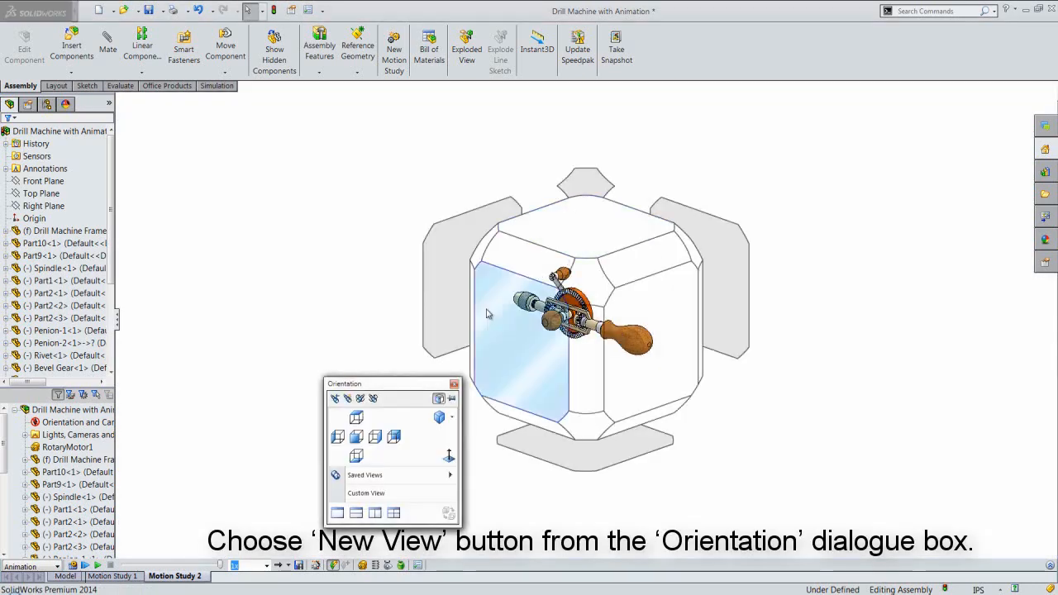
click(348, 400)
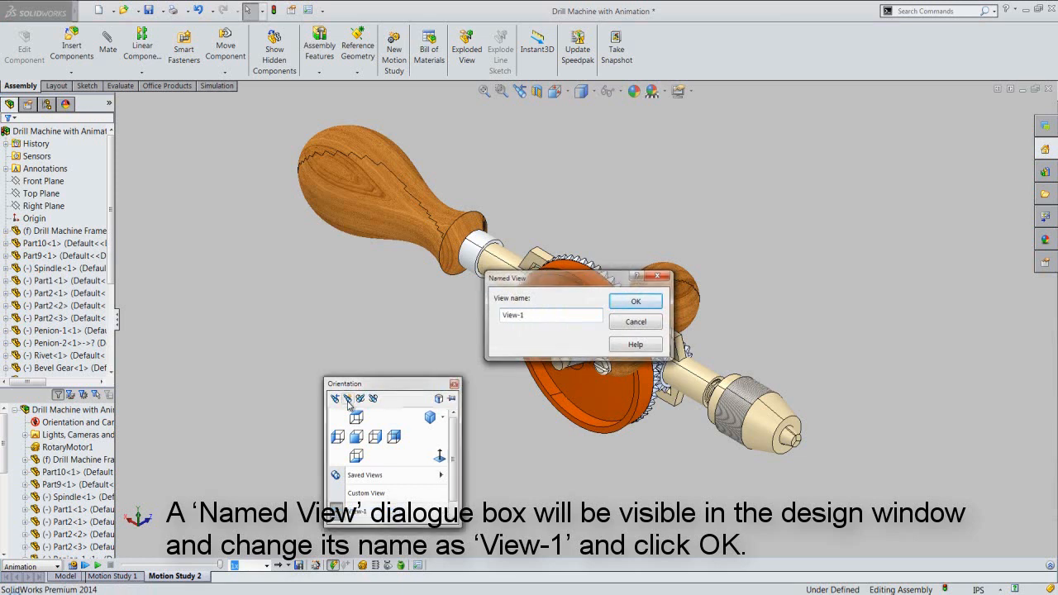
key(Return)
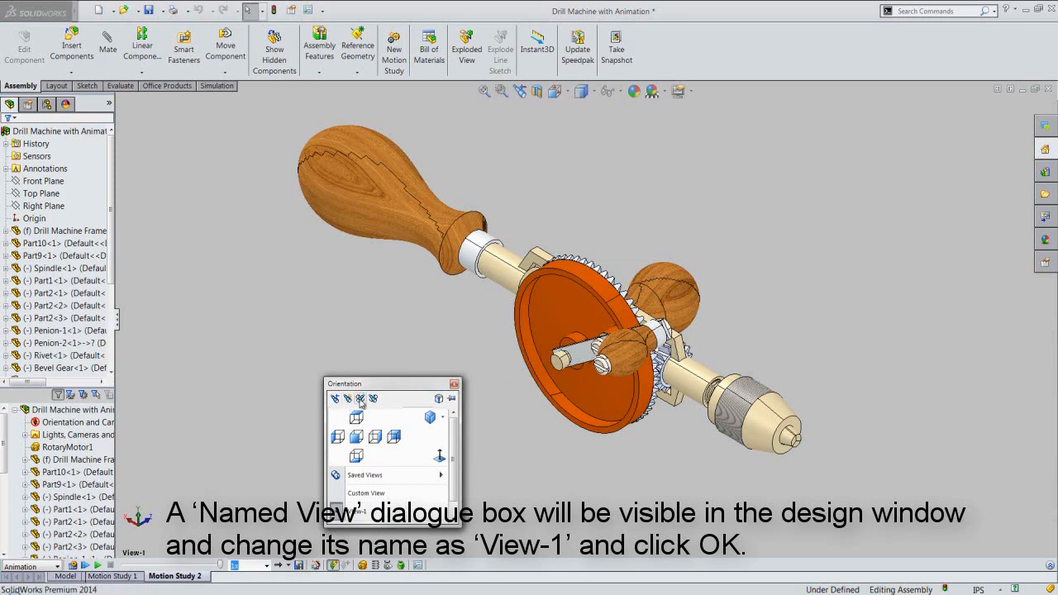
click(451, 398)
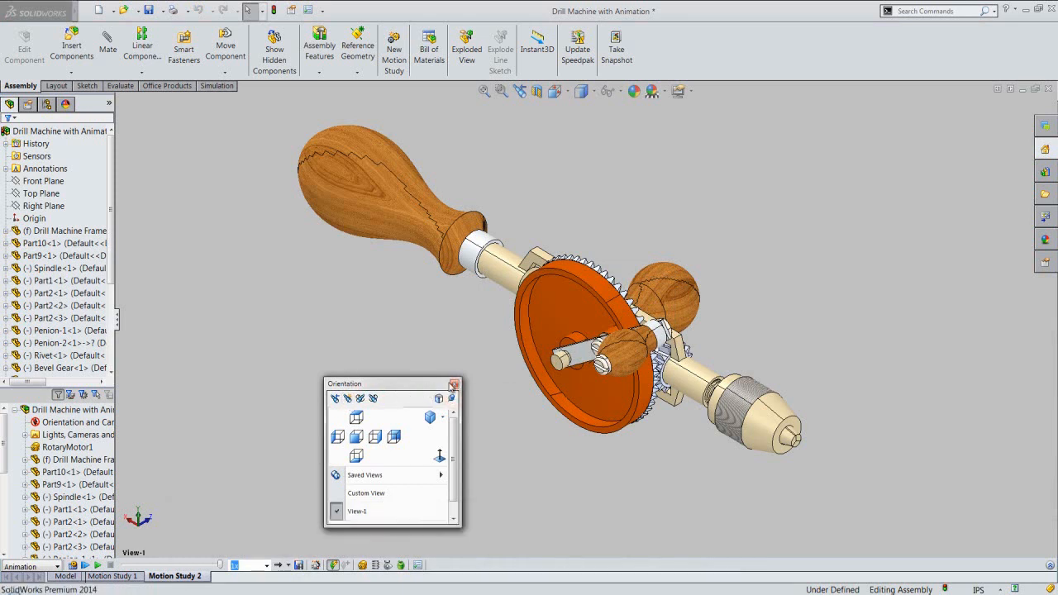
click(453, 384)
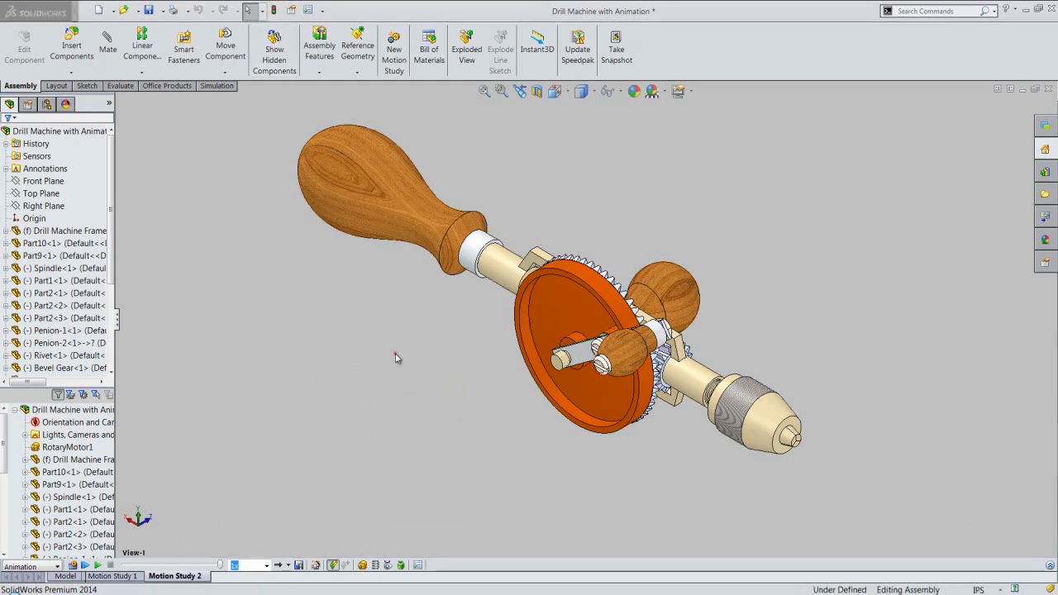
- Turn the drill to the opposite angled view, then enlarge and center it in the graphics area
click(567, 95)
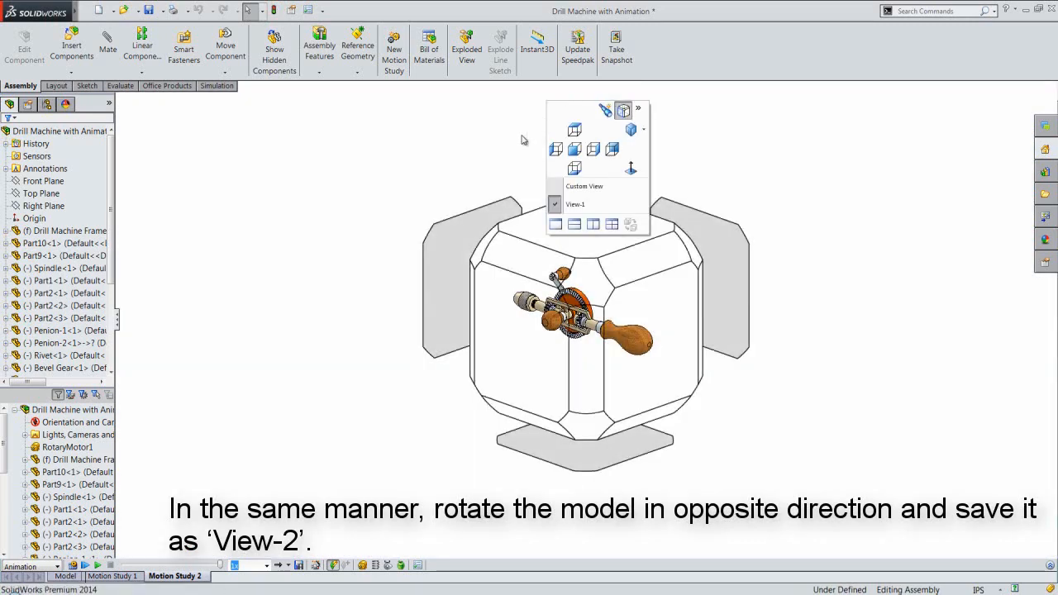
click(483, 245)
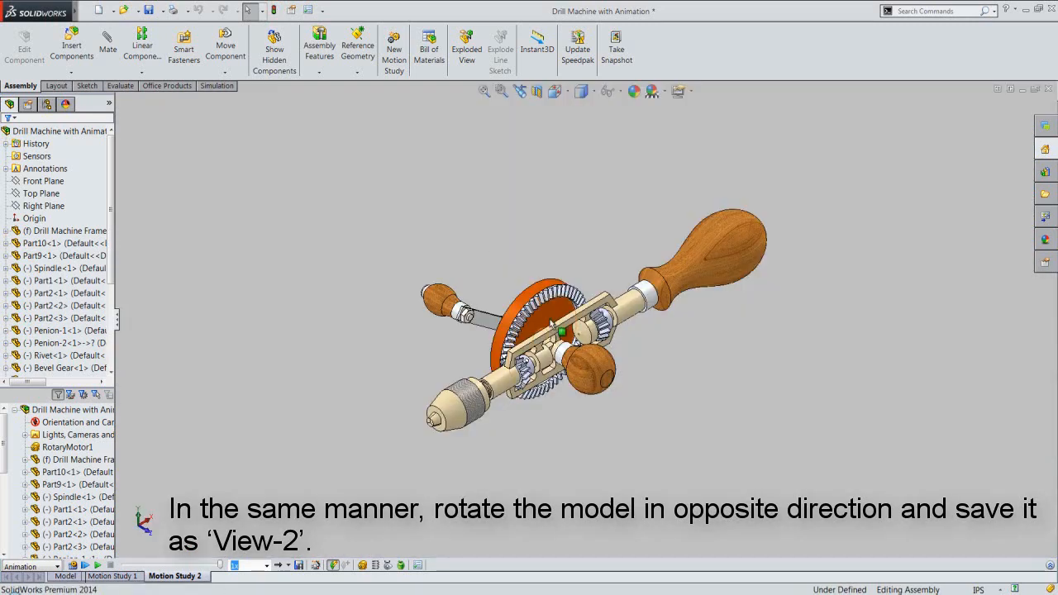
scroll(562, 353, down, 2)
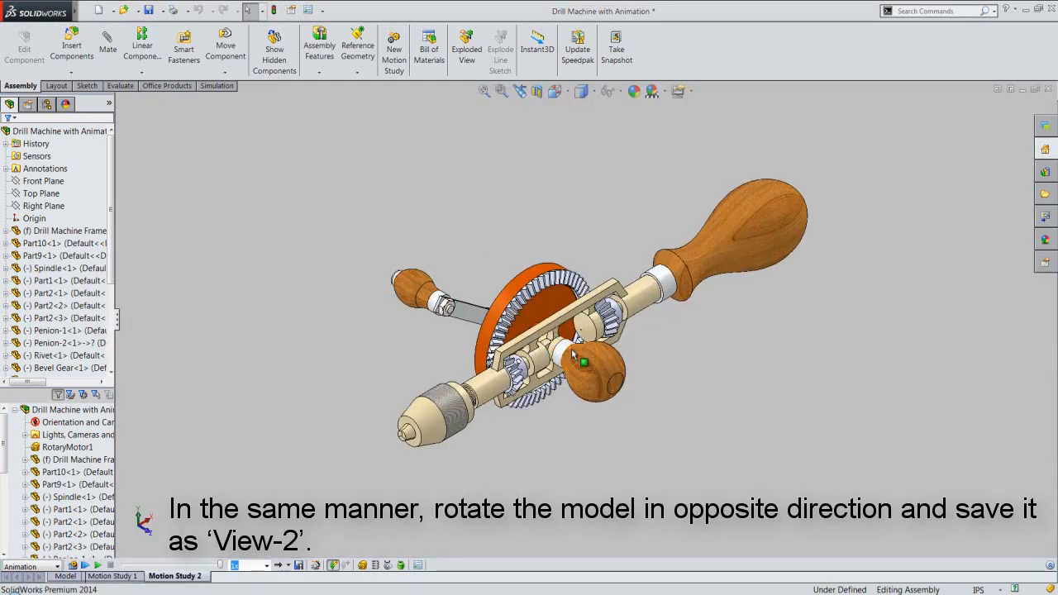
right_click(544, 196)
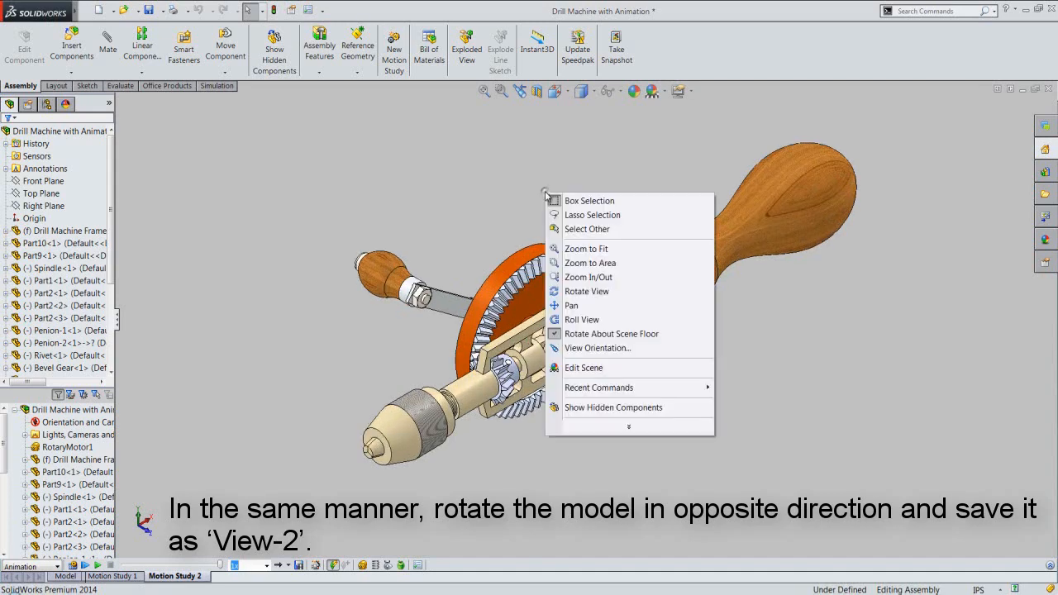
click(564, 304)
drag(509, 299, 469, 293)
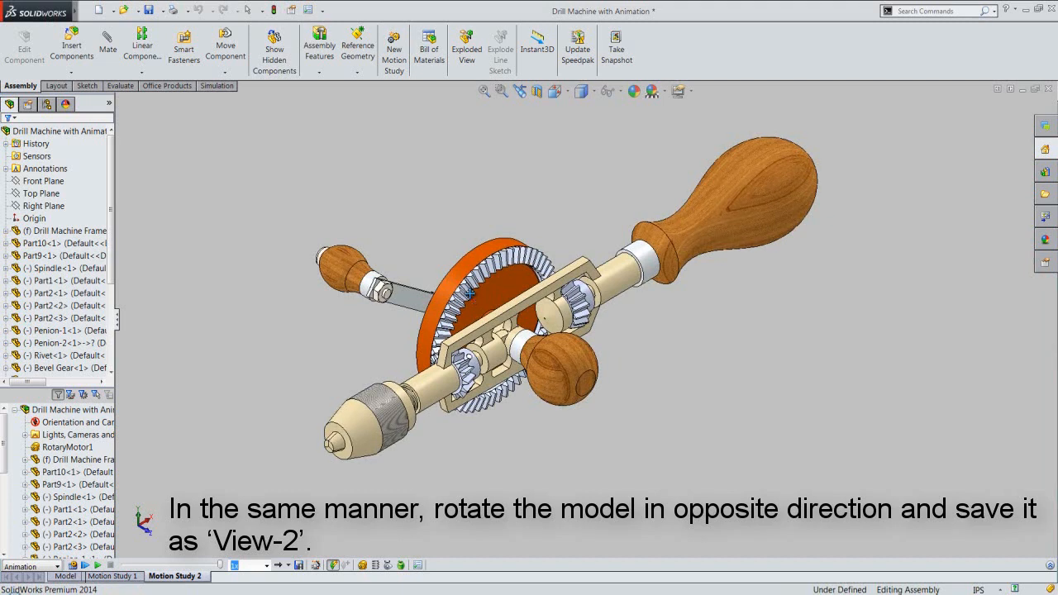
- Collapse the feature tree and fine-tune the drill's position and zoom so the whole tool fits the widened graphics area
click(118, 322)
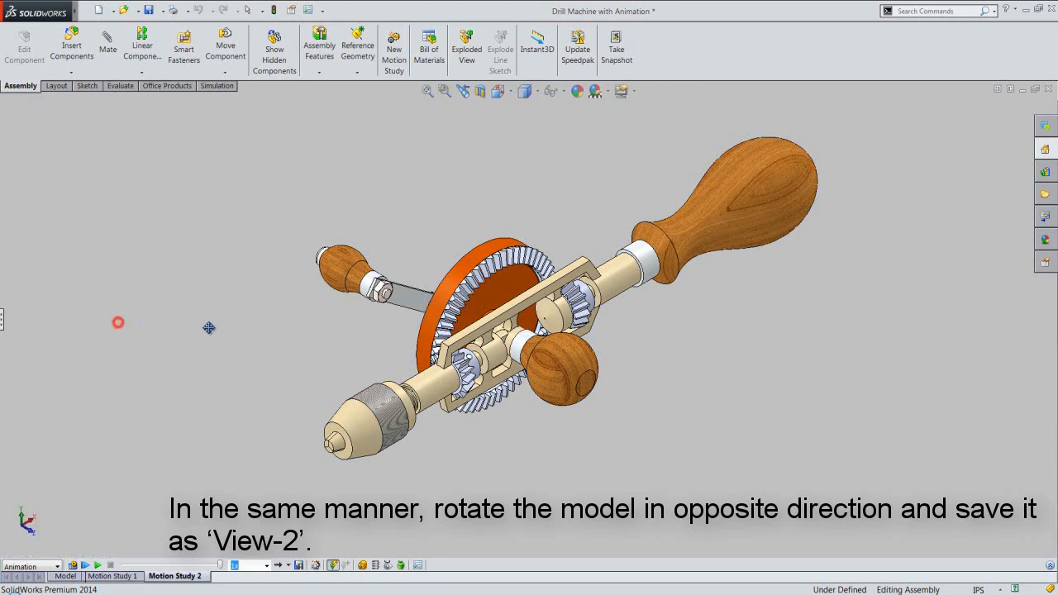
right_click(490, 215)
click(510, 226)
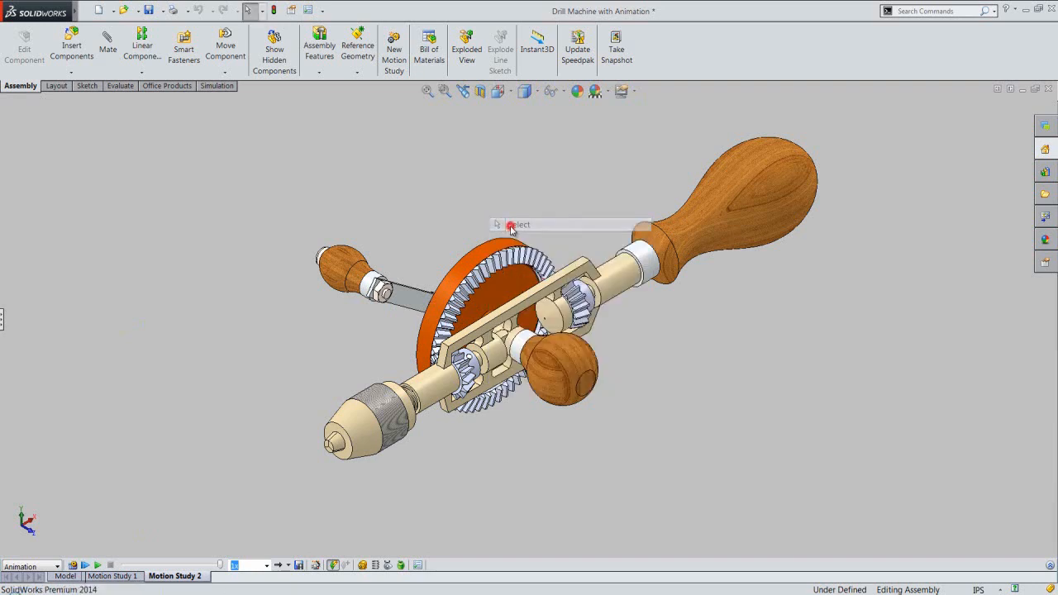
ctrl+middle_drag(502, 219, 496, 227)
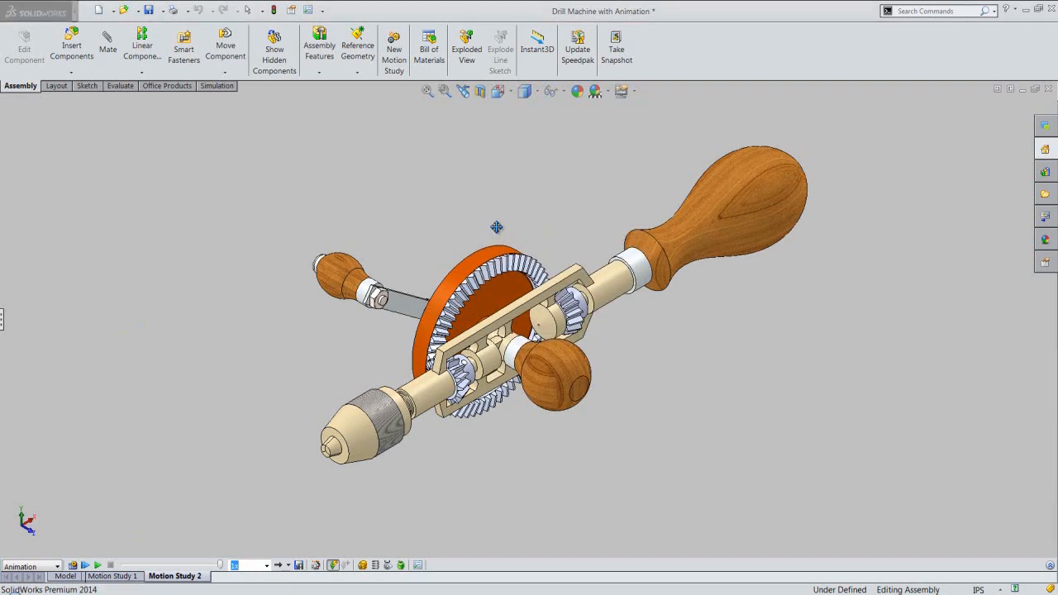
right_click(496, 226)
click(539, 284)
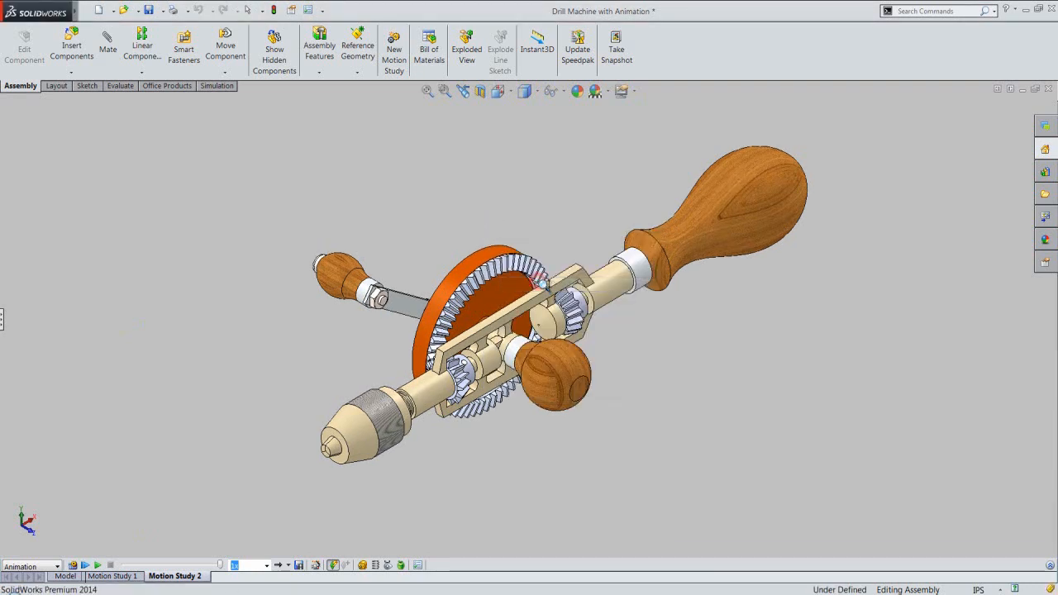
drag(542, 283, 542, 276)
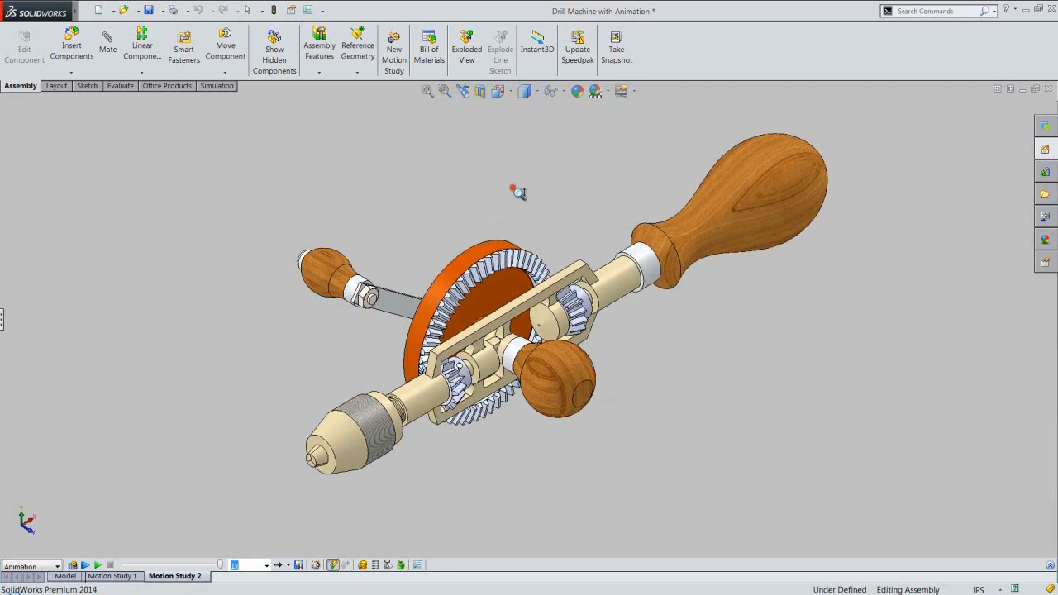
drag(521, 194, 522, 198)
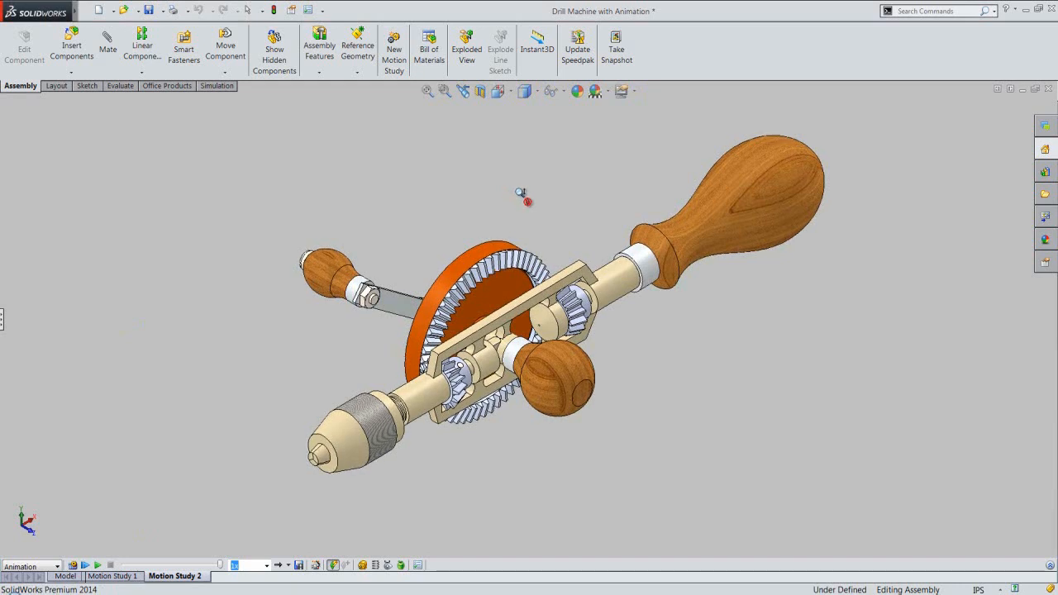
right_click(506, 170)
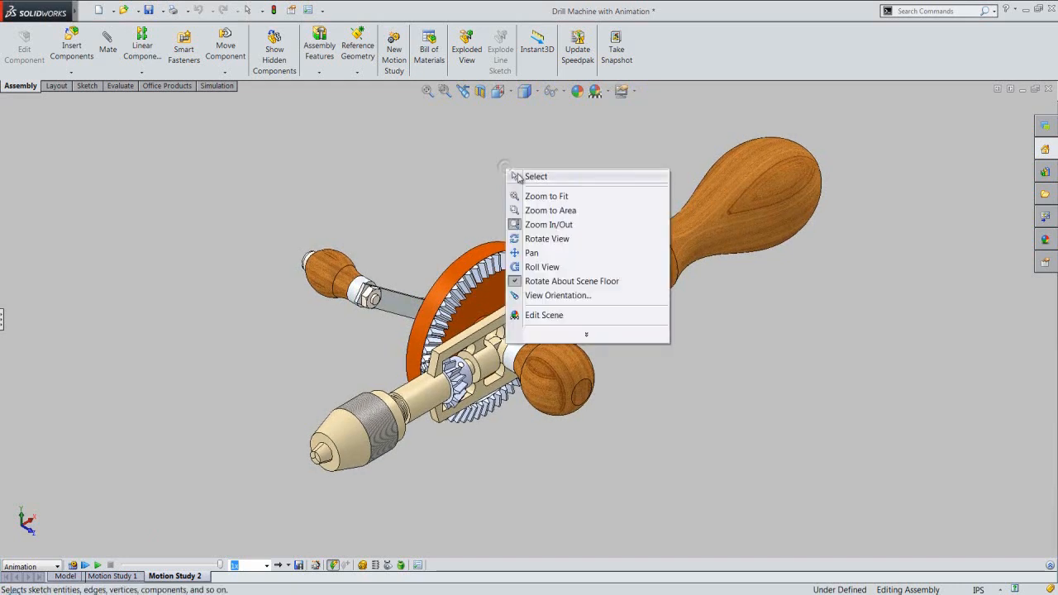
click(536, 176)
- Save the reversed orientation as a new named view called View-2
key(space)
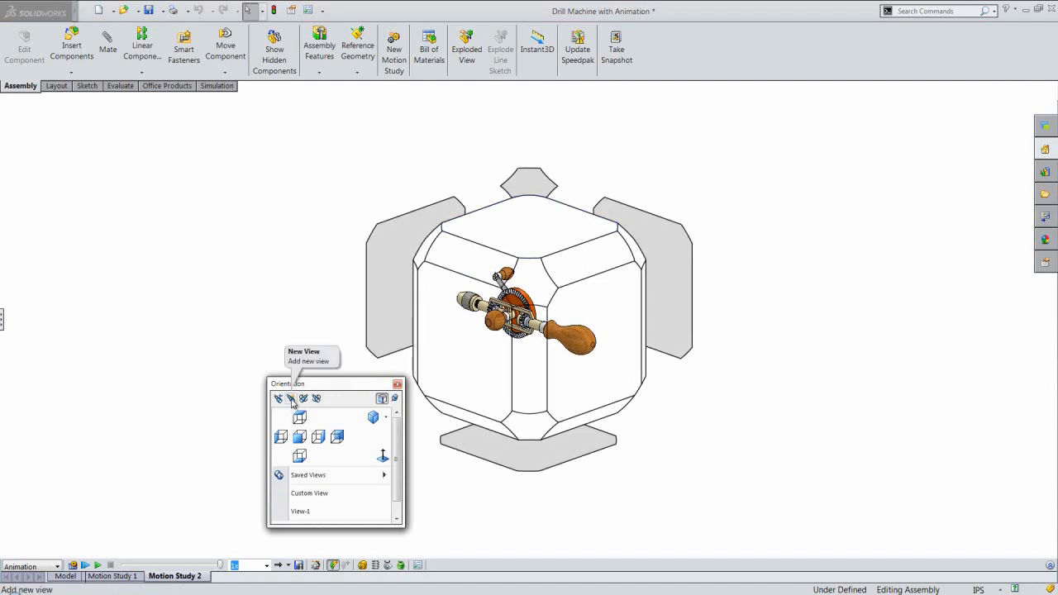
click(291, 399)
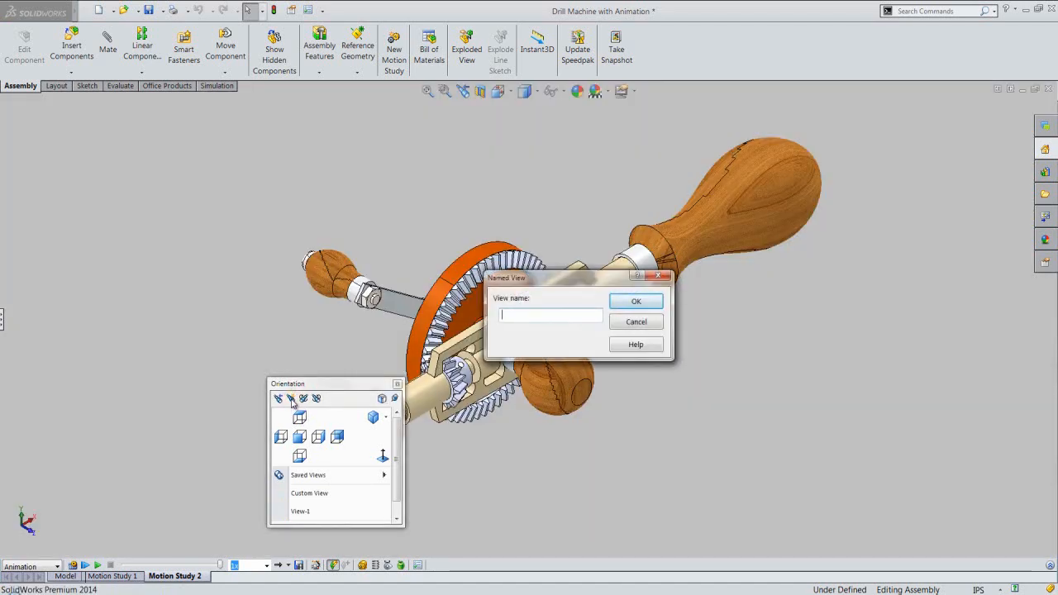
text(View-2)
key(Return)
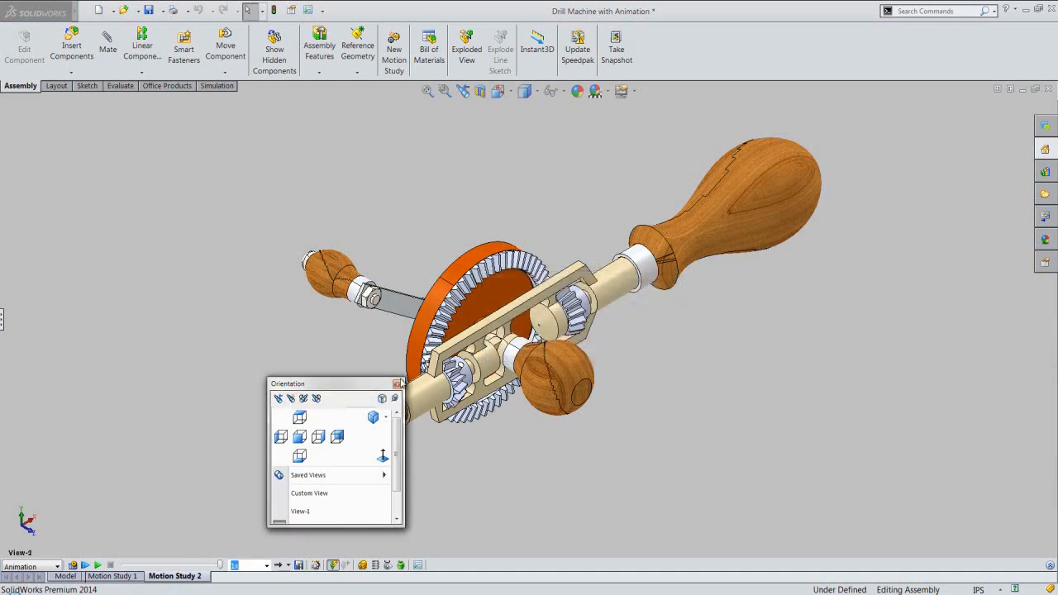
click(397, 384)
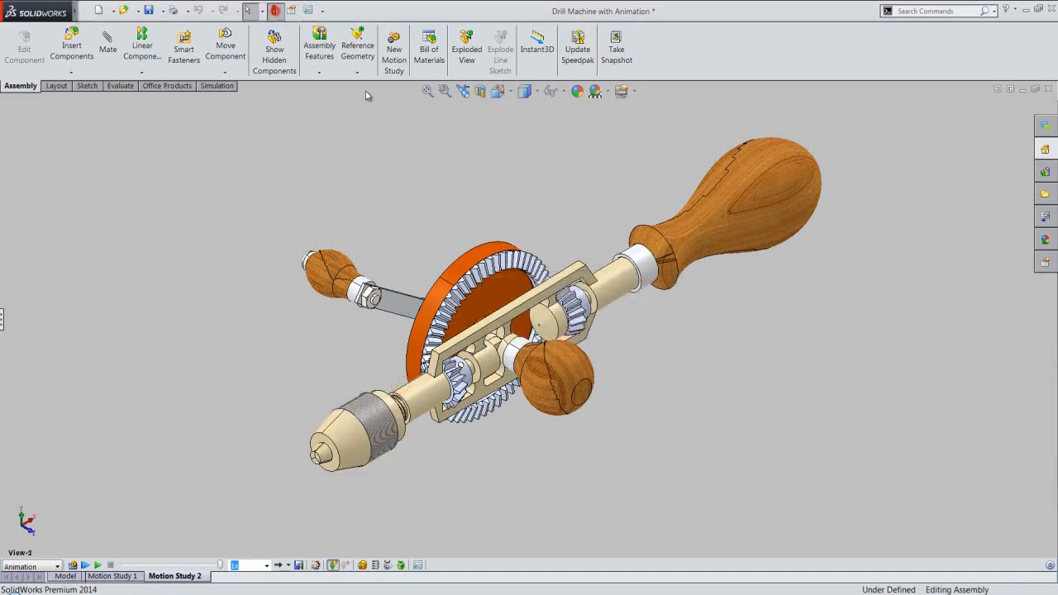
- Restore the saved View-1 orientation and expand the animation timeline with the time bar at 0 seconds
click(500, 91)
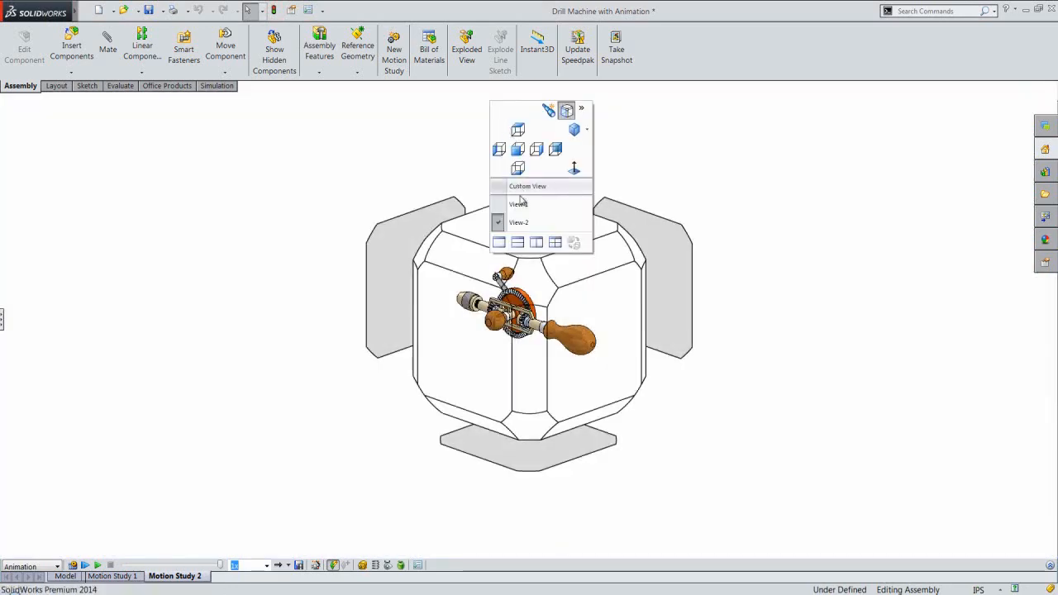
click(520, 199)
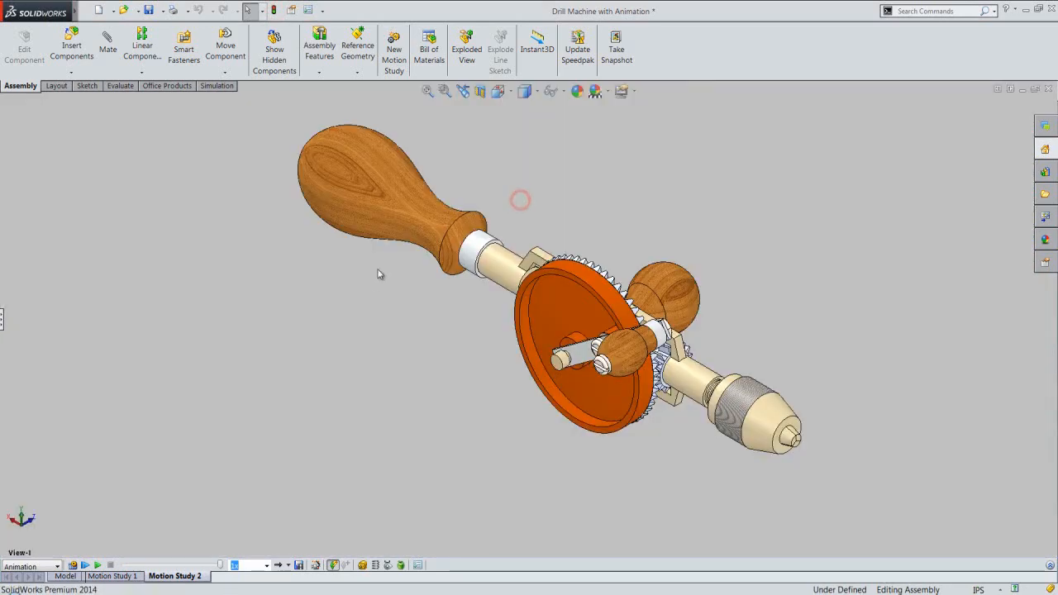
click(1049, 565)
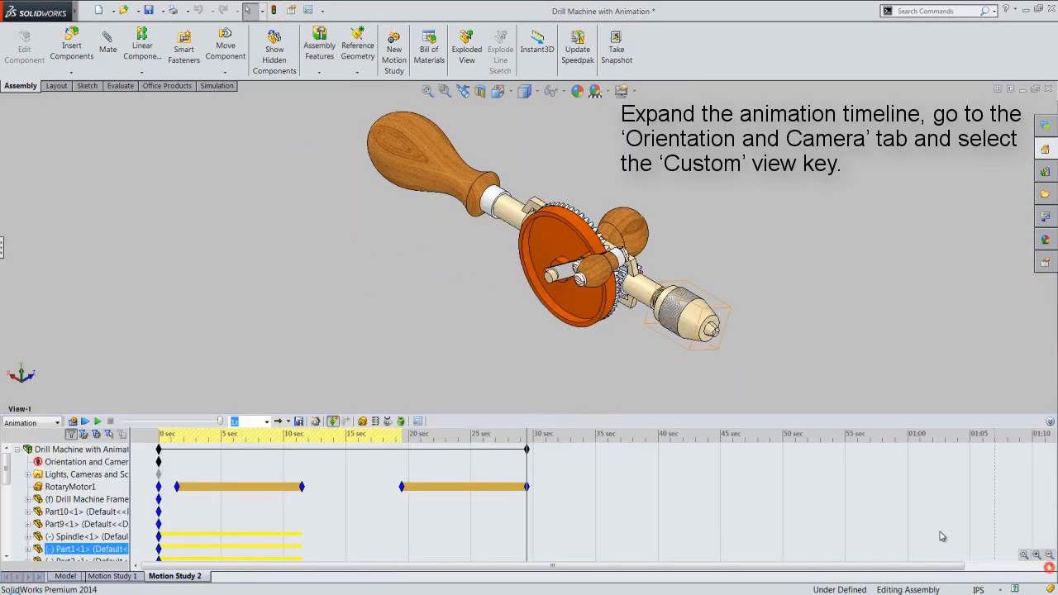
click(332, 340)
click(161, 435)
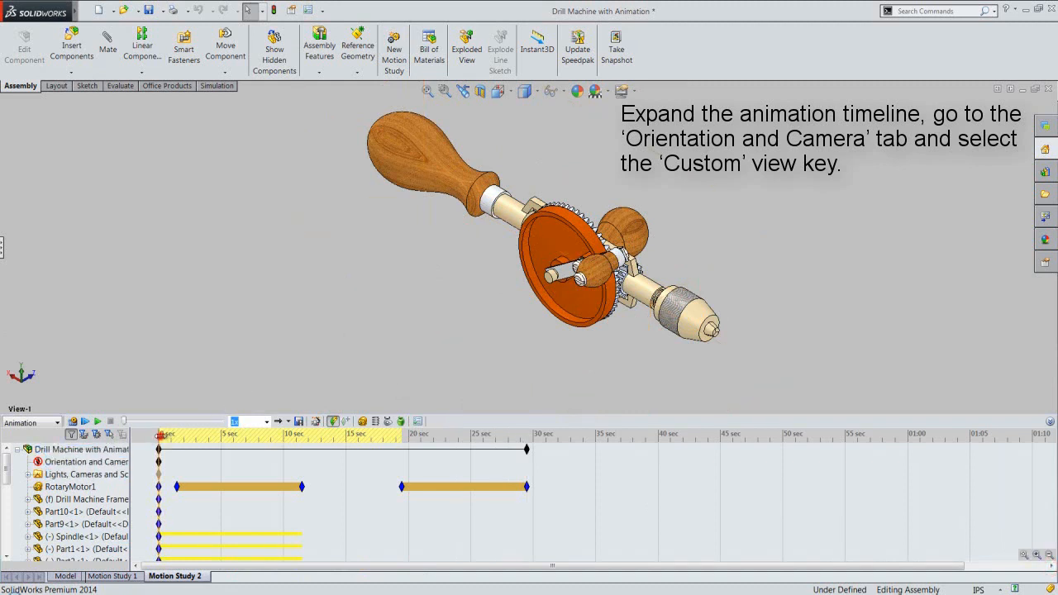
- Set the orientation to View-1, replace the Orientation and Camera Views key at 0 seconds with it, and check the key
click(159, 462)
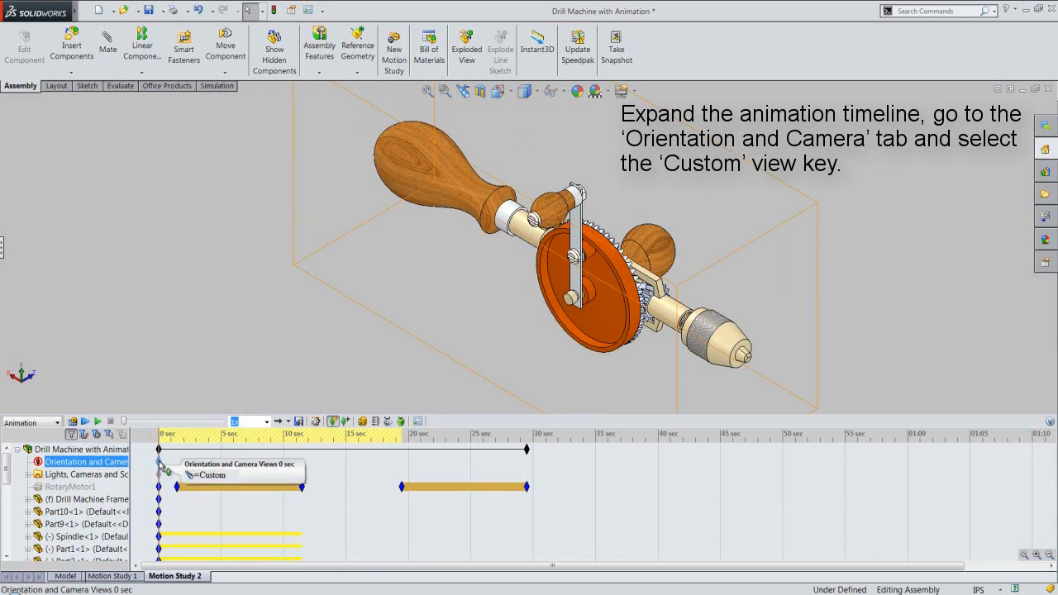
click(160, 374)
click(512, 96)
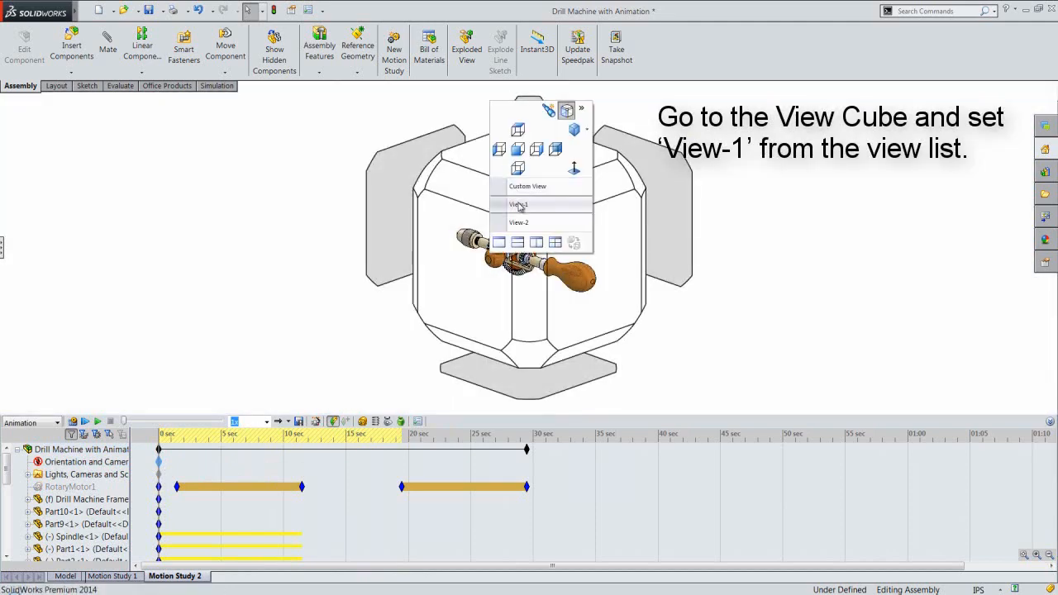
click(519, 205)
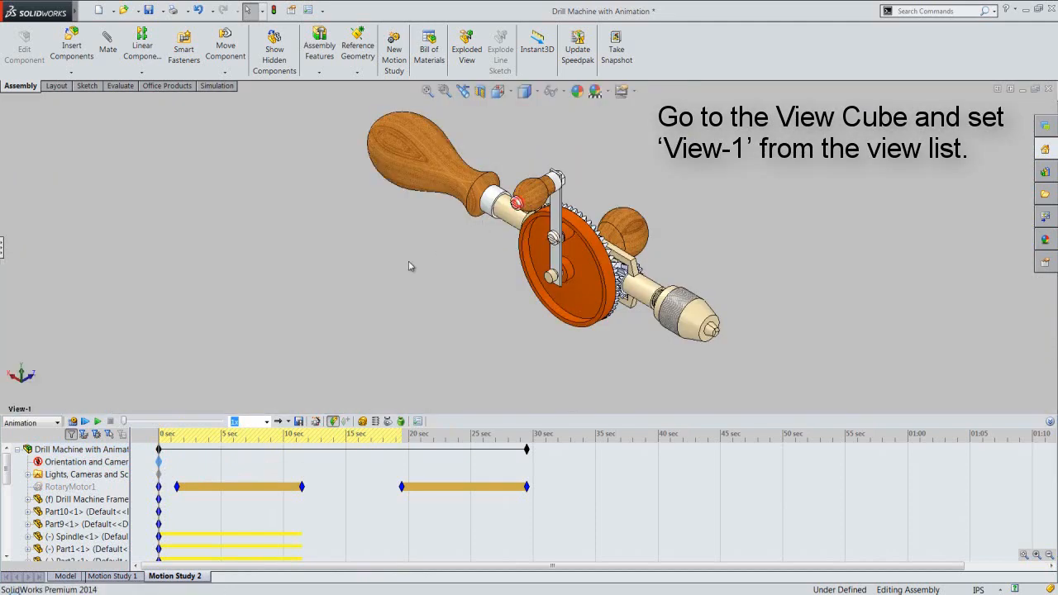
click(158, 462)
right_click(160, 463)
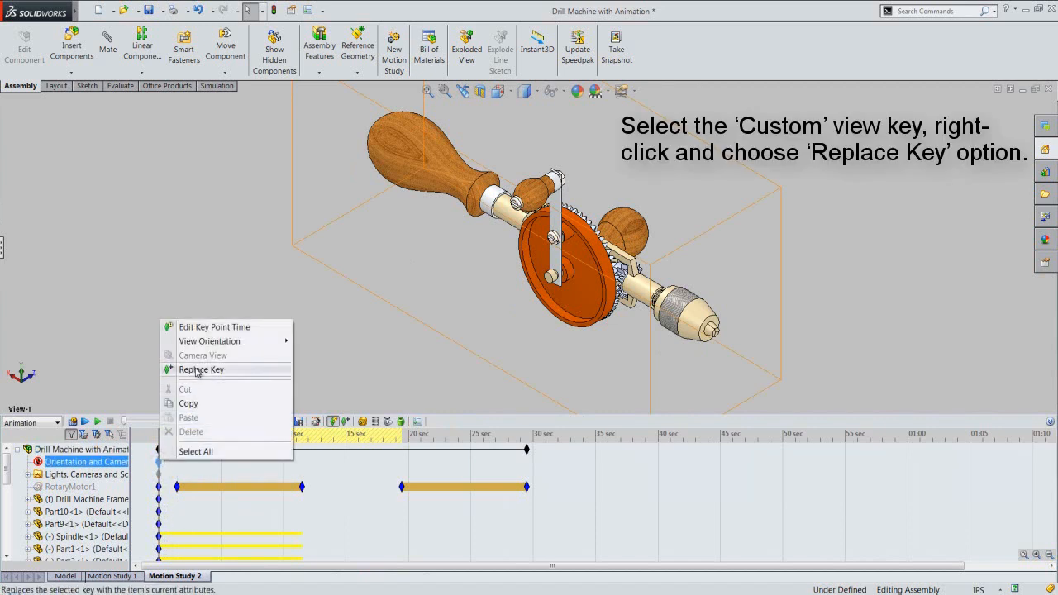
click(197, 370)
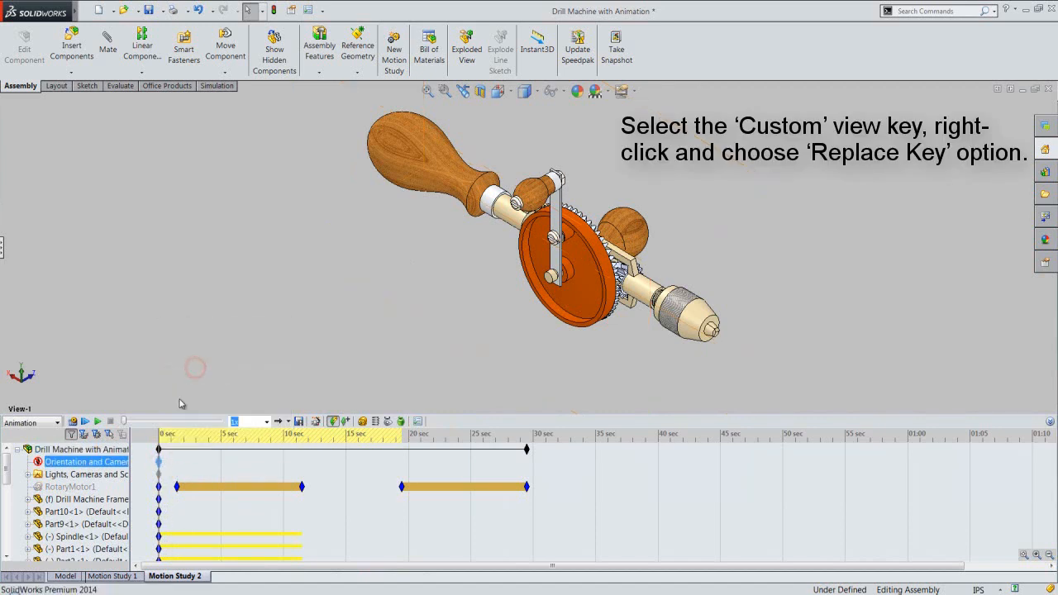
mouse_move(158, 465)
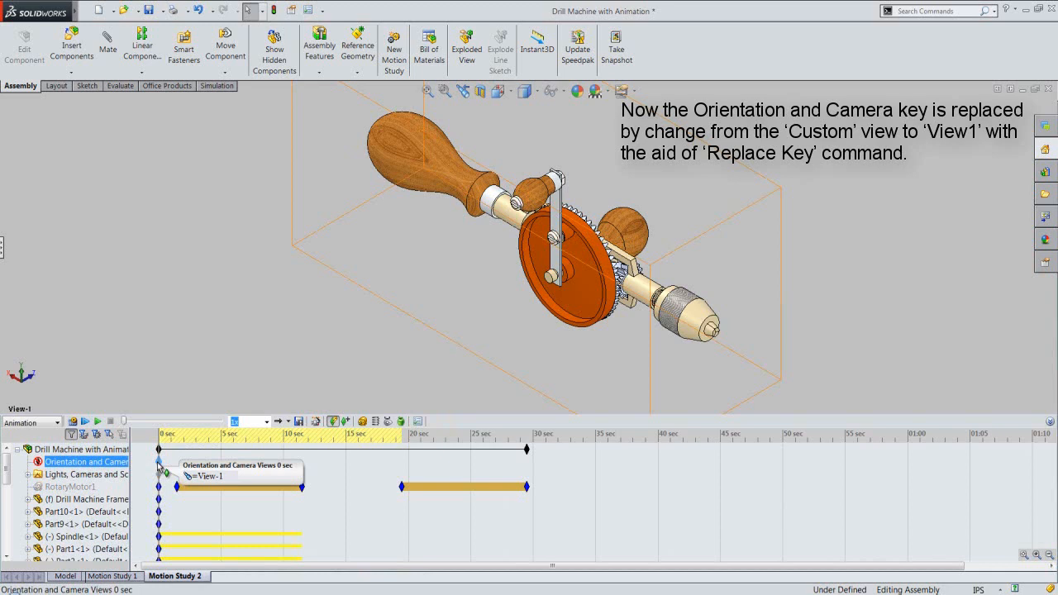
click(184, 396)
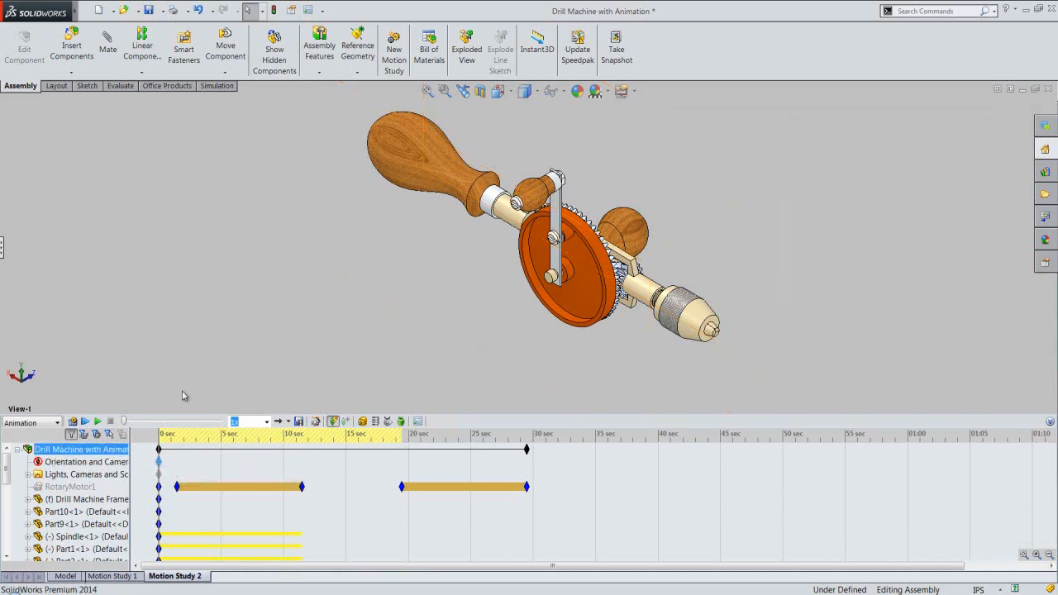
click(183, 396)
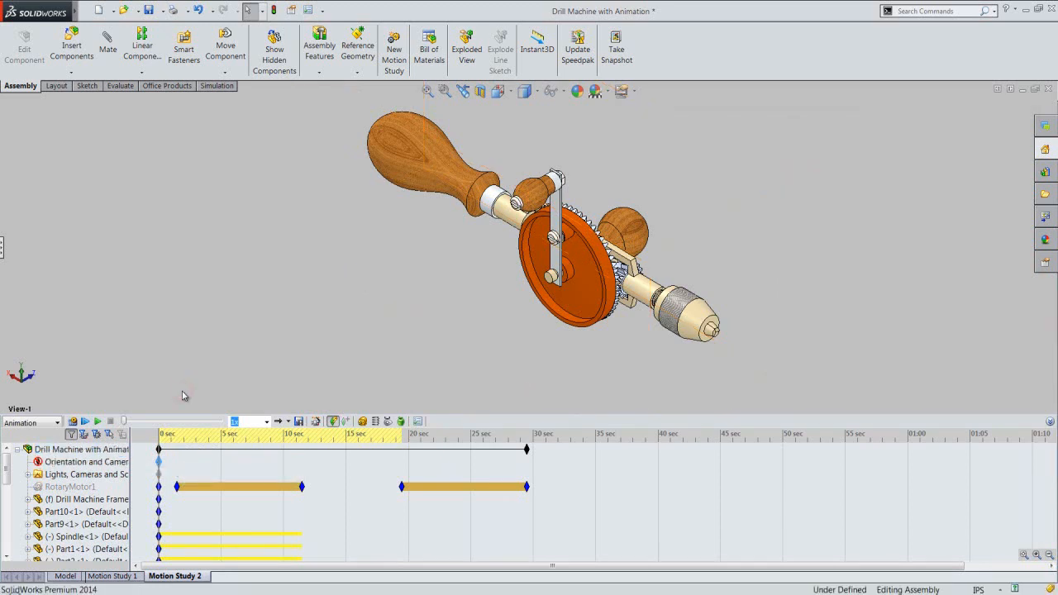
- Move the time bar to 13 seconds and place an Orientation and Camera Views key there
right_click(161, 438)
click(205, 445)
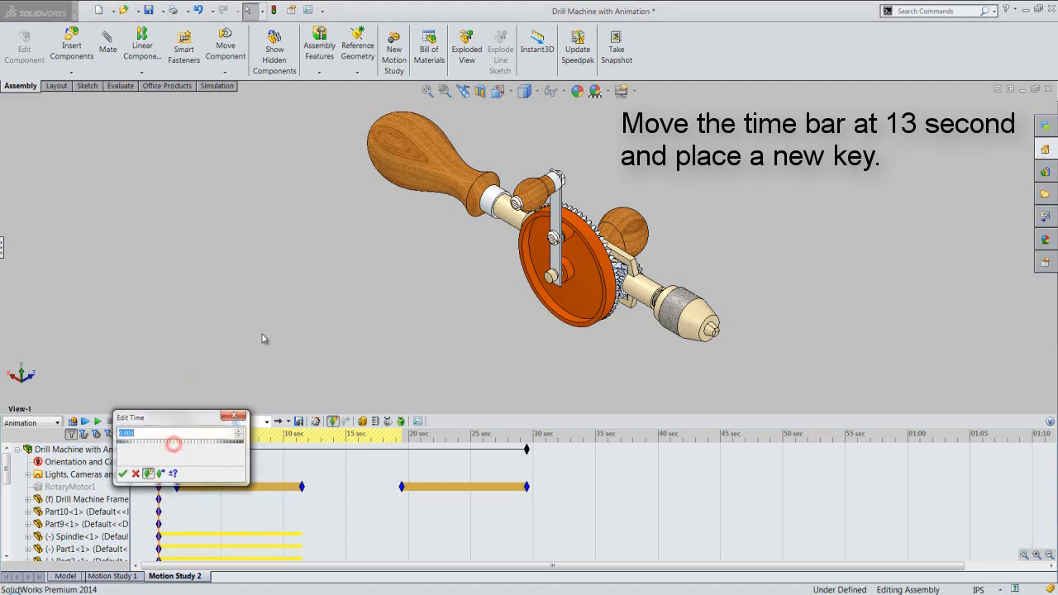
text(13)
key(Return)
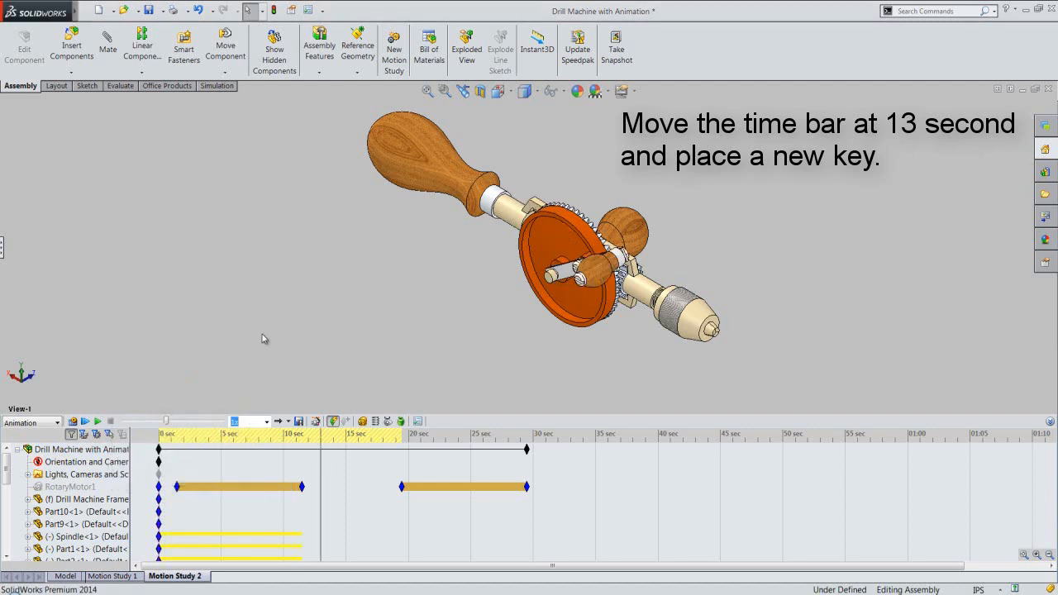
click(324, 463)
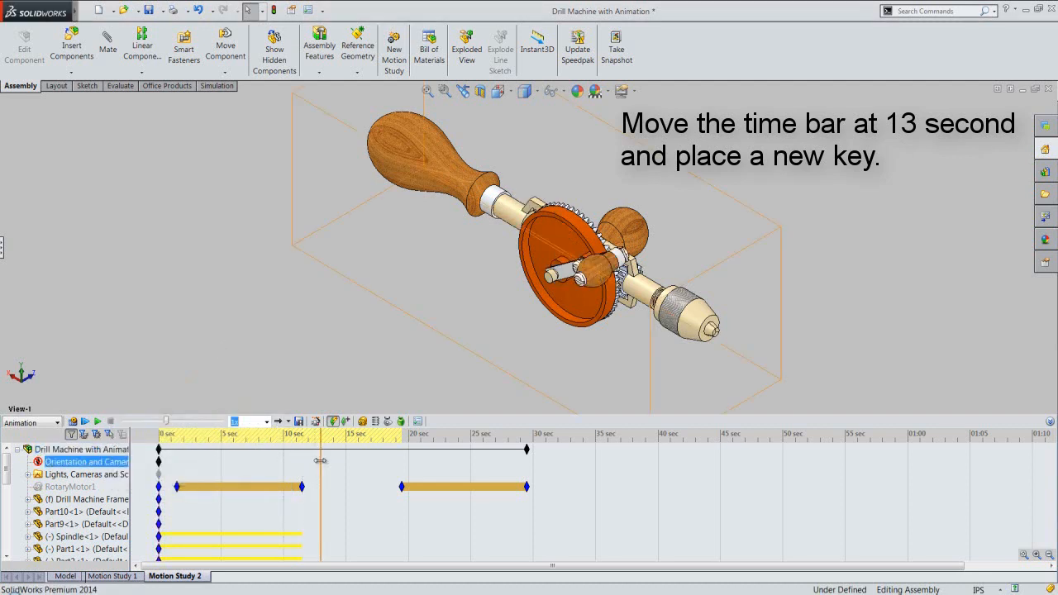
right_click(322, 463)
click(347, 512)
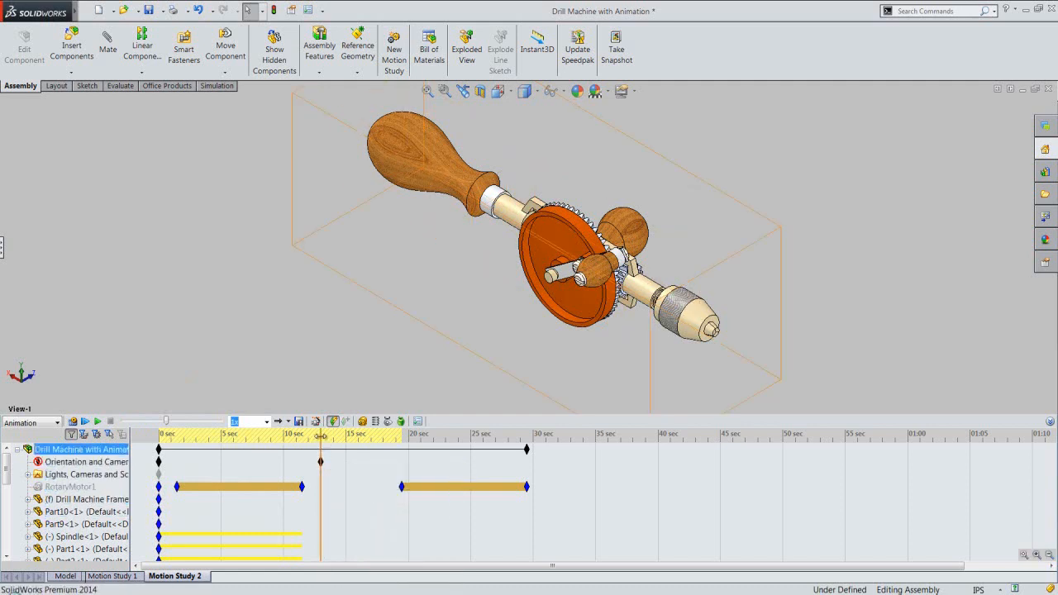
- Move the time bar to 18 seconds and place another Orientation and Camera Views key there
right_click(321, 438)
click(335, 446)
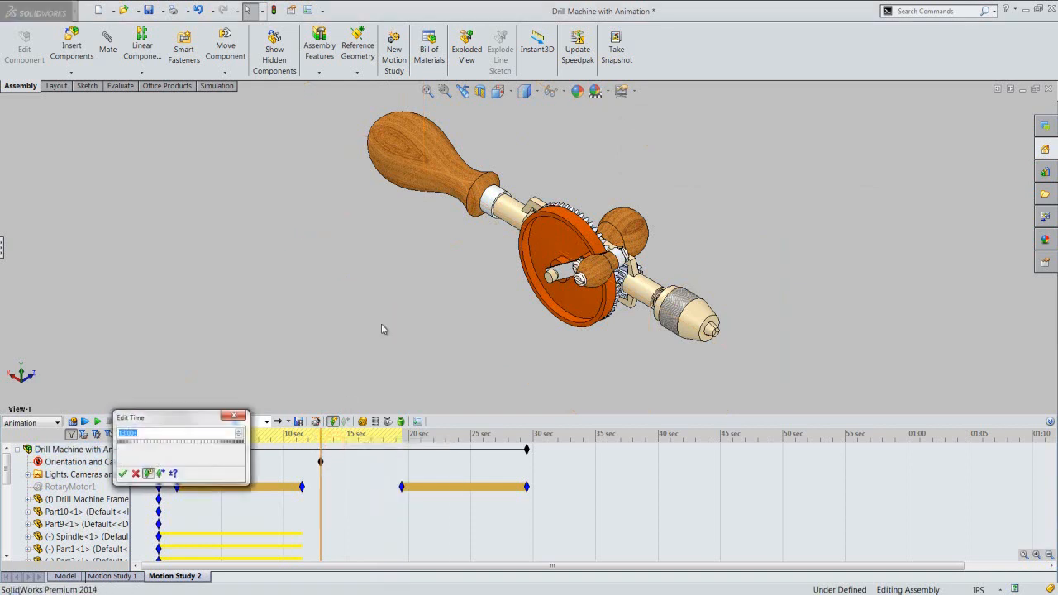
text(18)
key(Return)
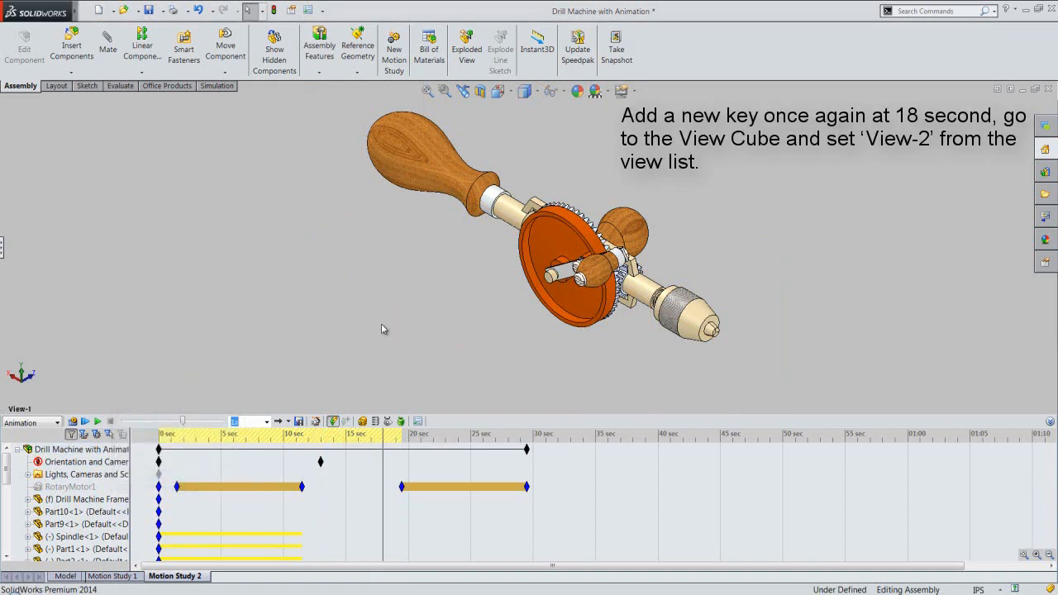
click(384, 462)
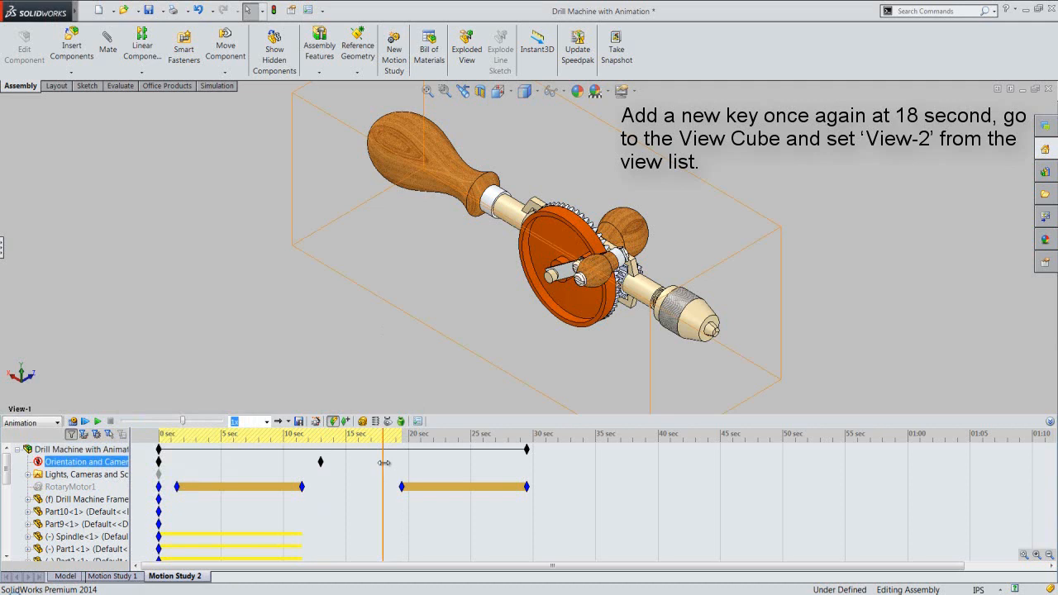
right_click(384, 462)
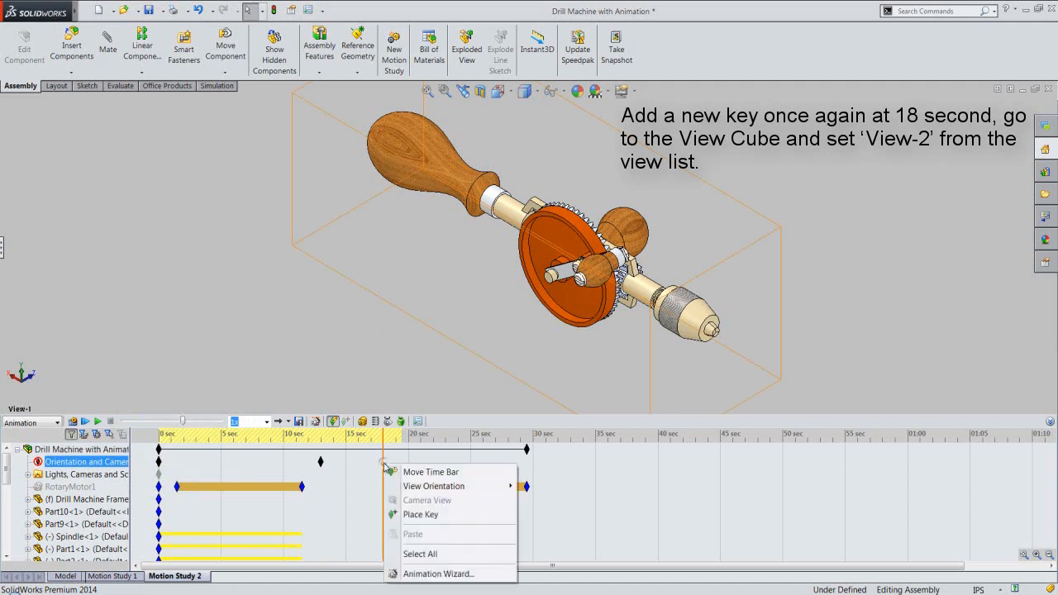
click(404, 514)
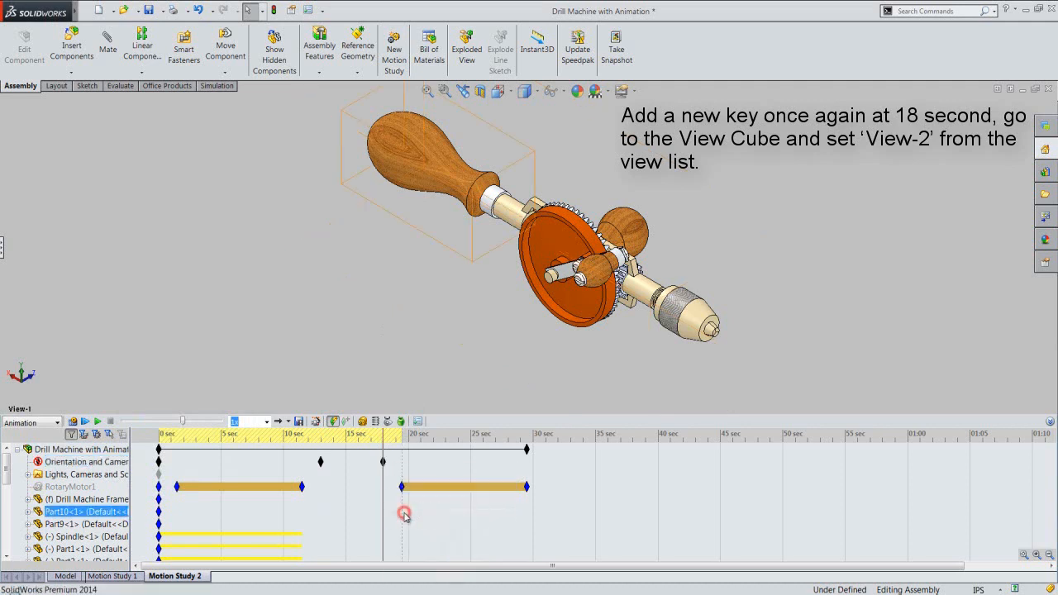
- Set the orientation to View-2, replace the 18-second Orientation and Camera Views key with it, and check the key at 13 seconds
click(515, 92)
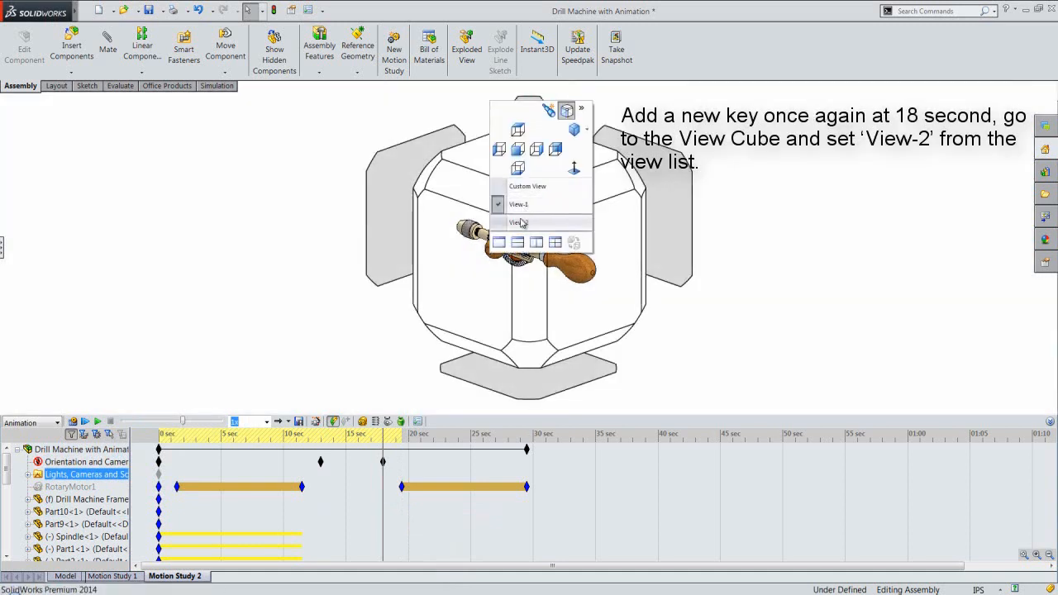
click(519, 224)
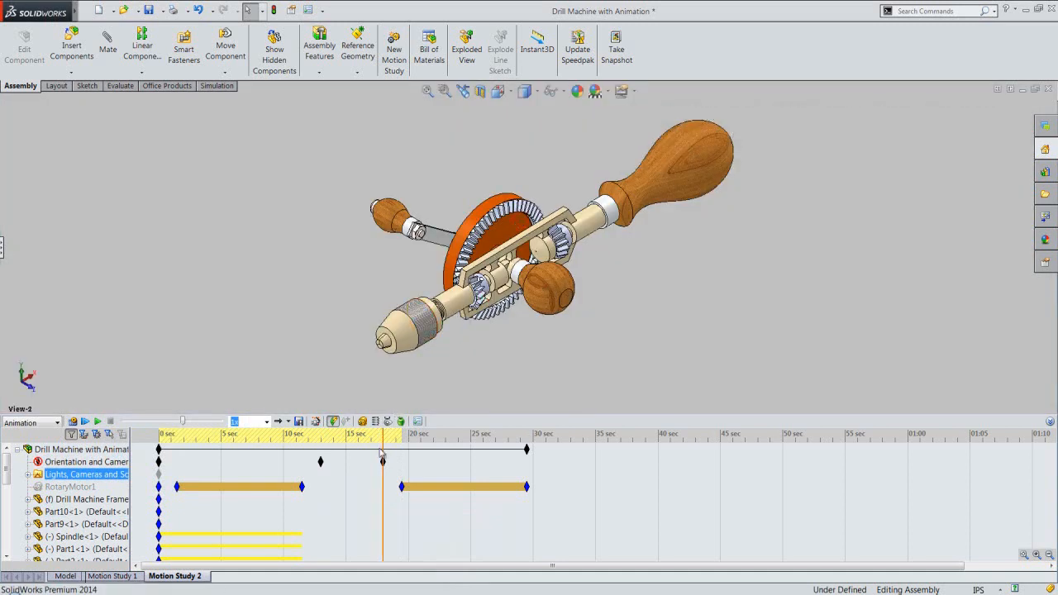
click(383, 462)
right_click(383, 462)
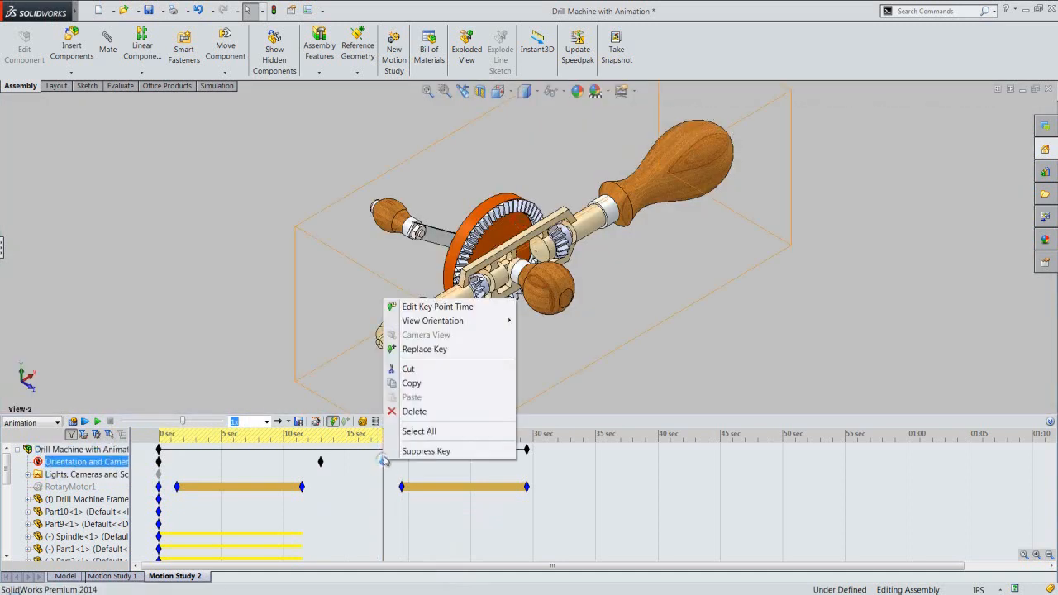
click(405, 350)
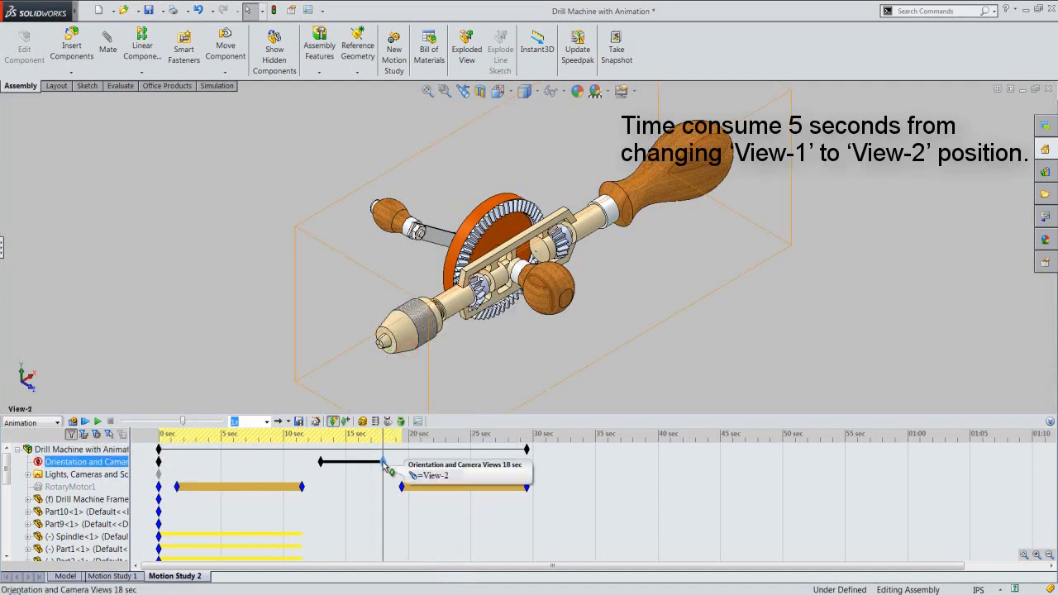
click(323, 400)
click(322, 461)
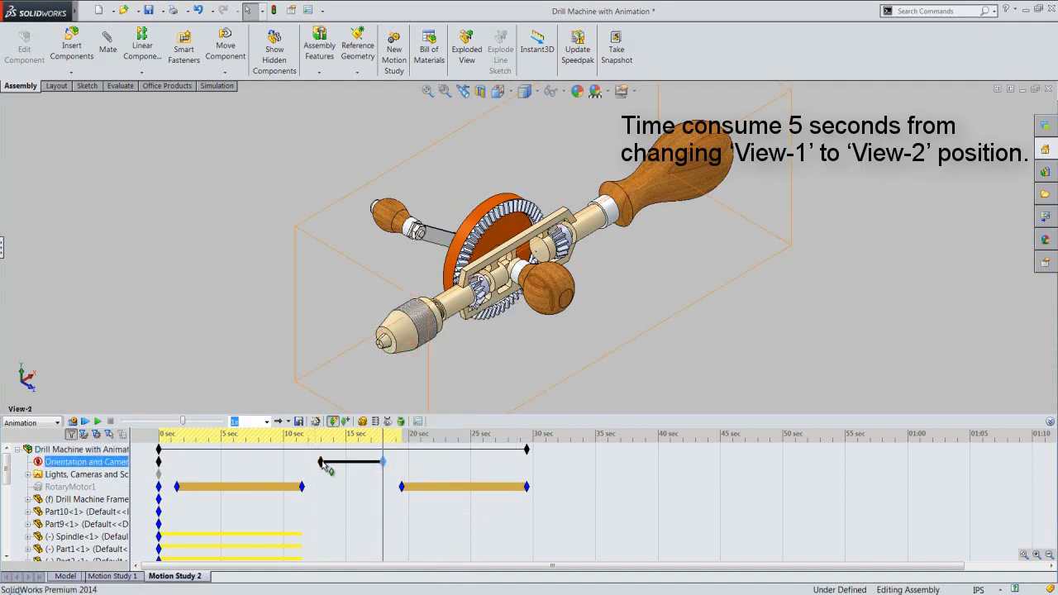
click(282, 305)
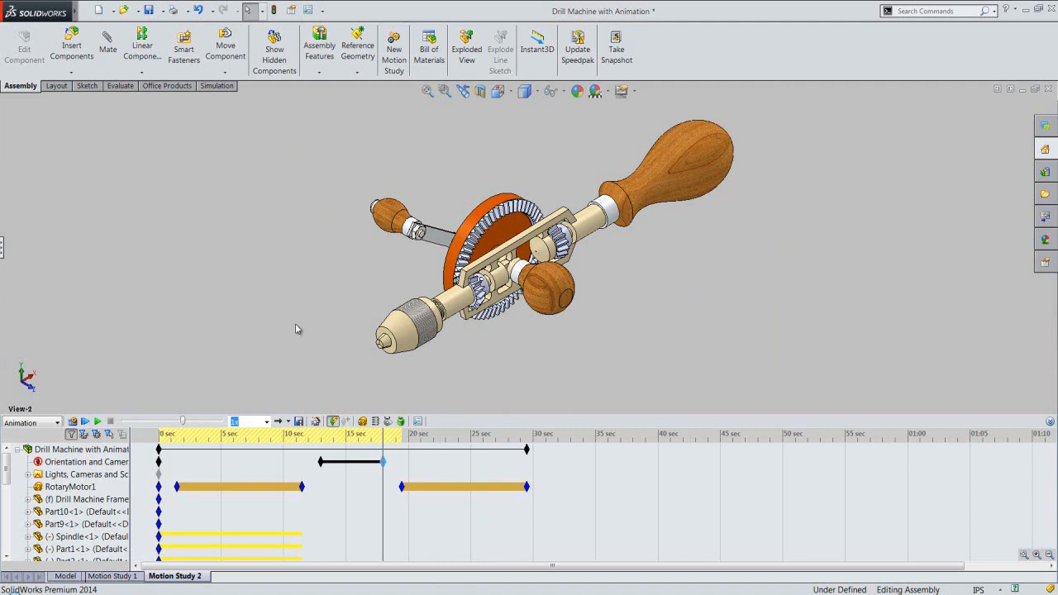
- Move the time bar to 31 seconds and place an Orientation and Camera Views key with the View-2 orientation
right_click(384, 432)
click(410, 442)
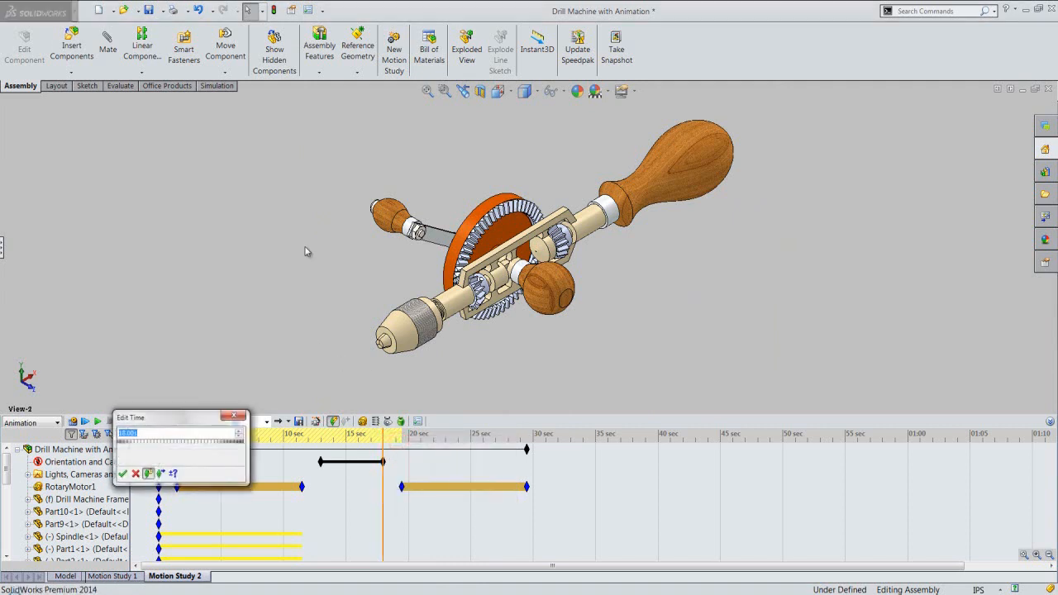
text(31)
key(Return)
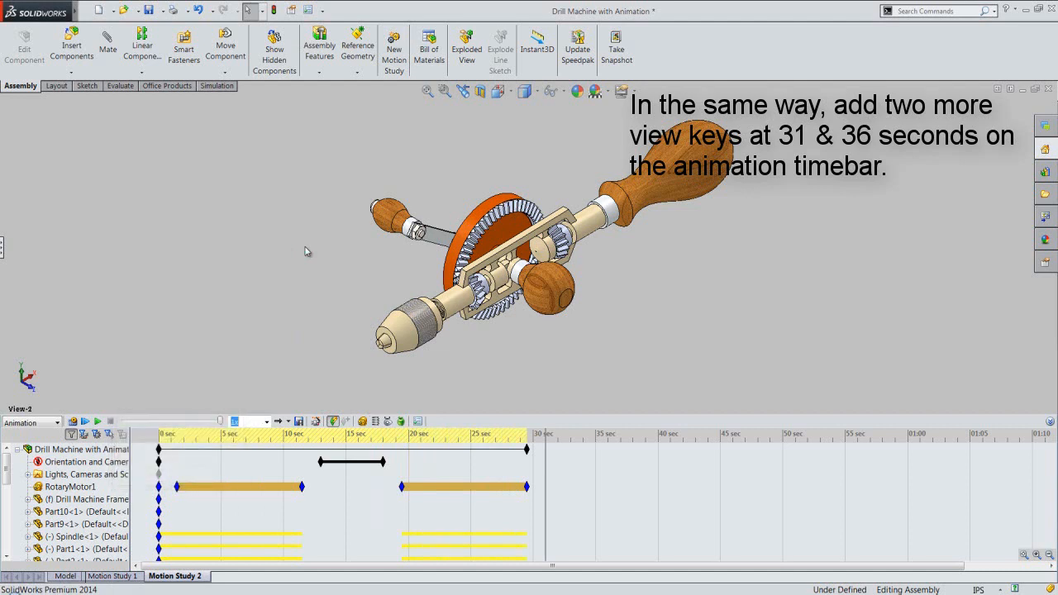
click(546, 467)
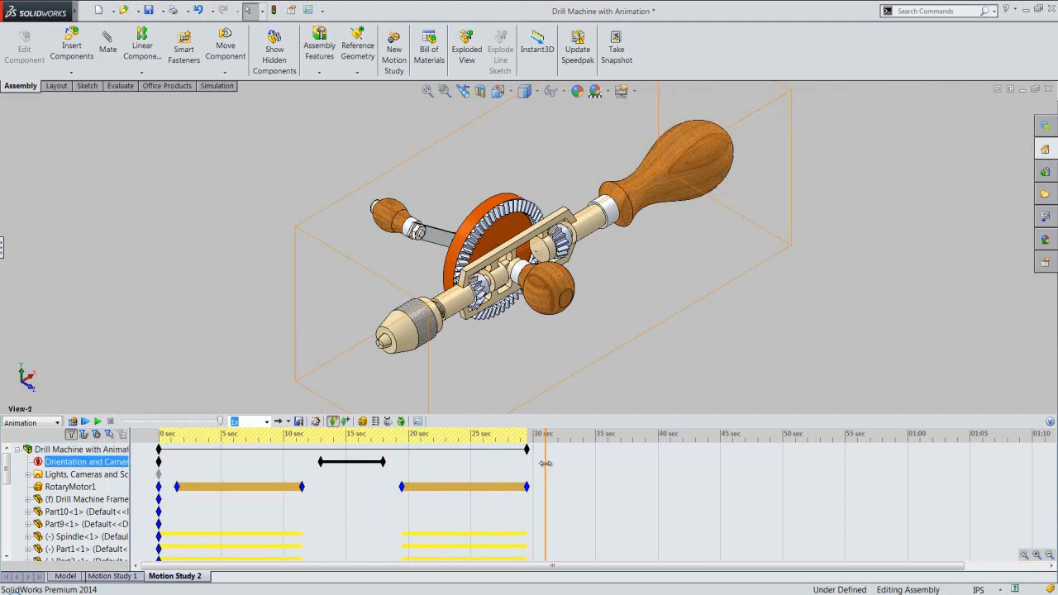
right_click(546, 468)
click(574, 515)
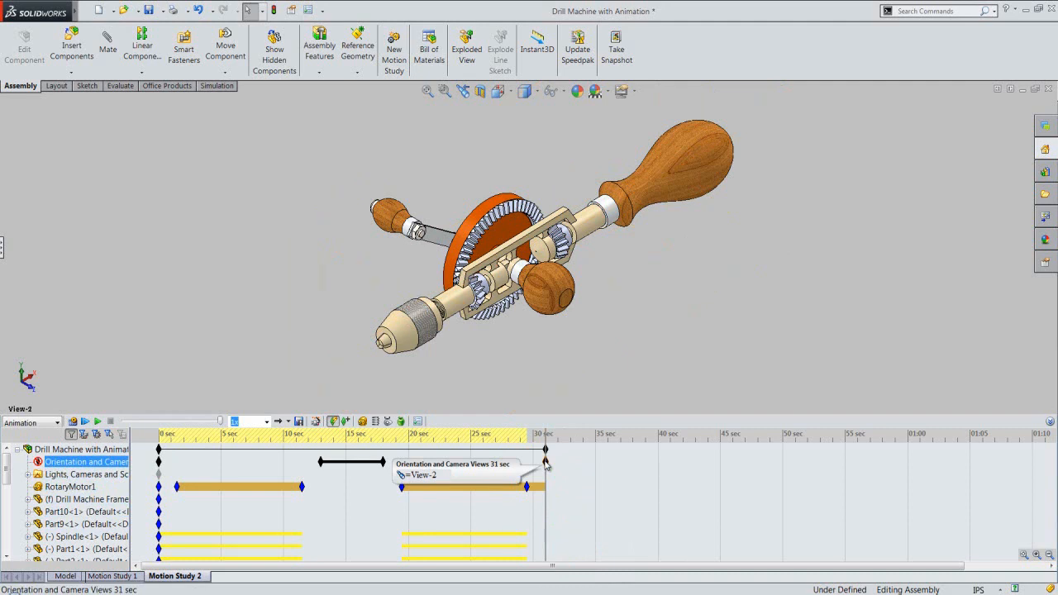
- Move the time bar to 36 seconds and place an Orientation and Camera Views key there
click(545, 433)
right_click(544, 433)
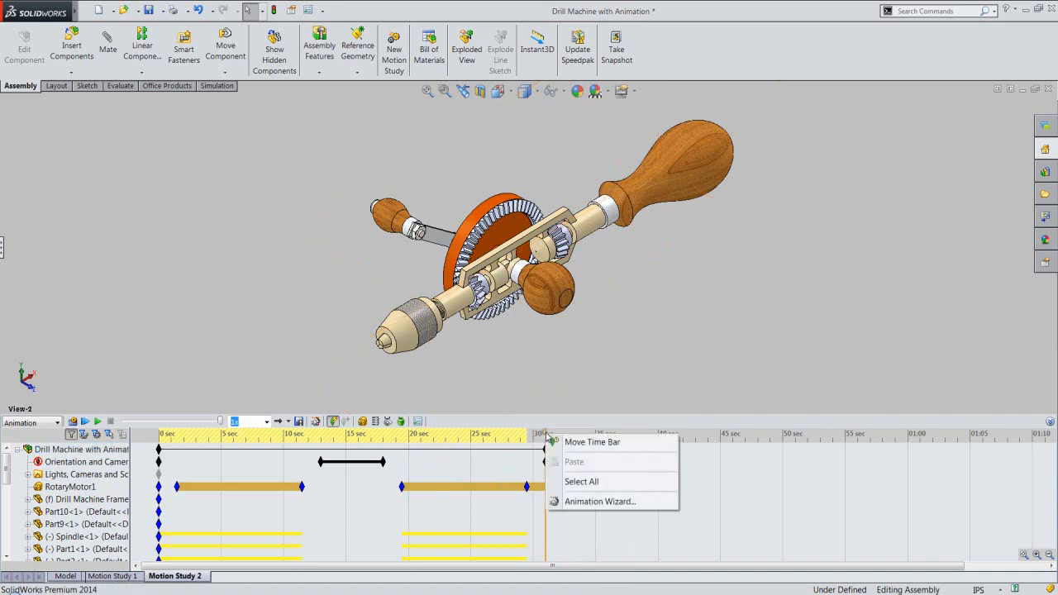
click(567, 439)
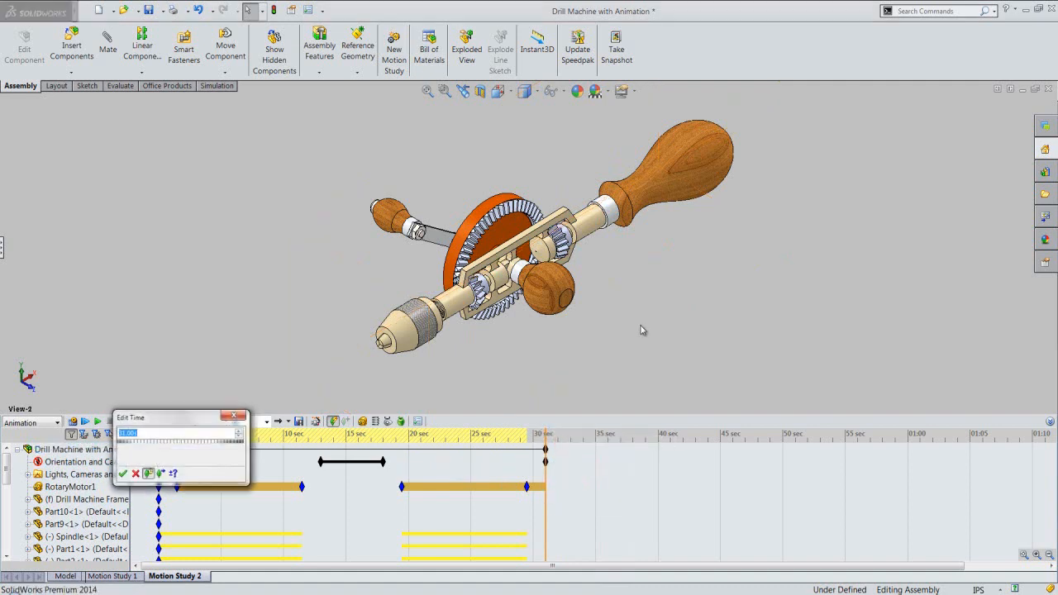
text(35)
key(Return)
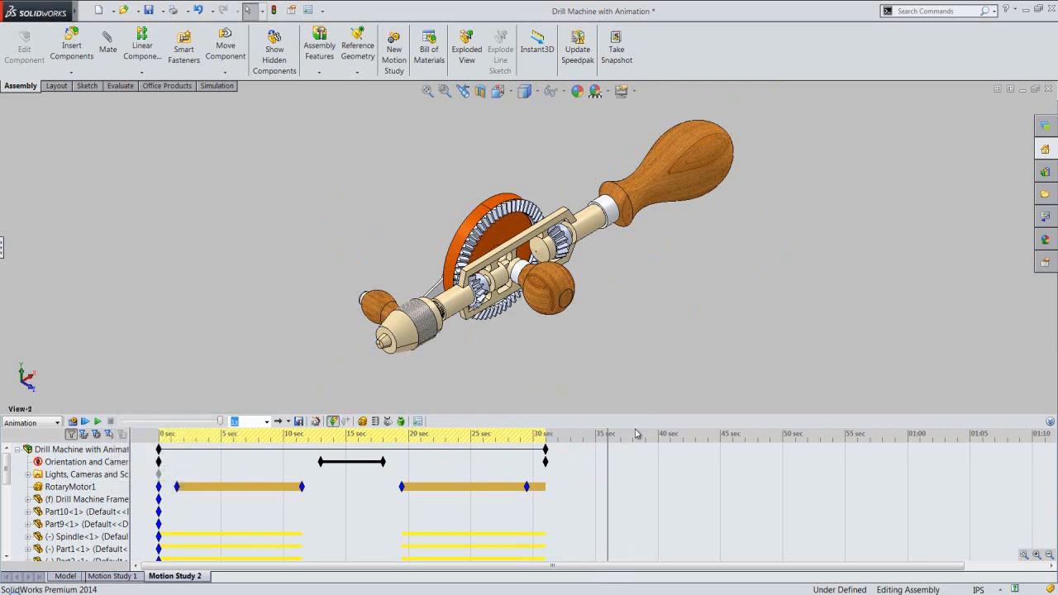
click(606, 462)
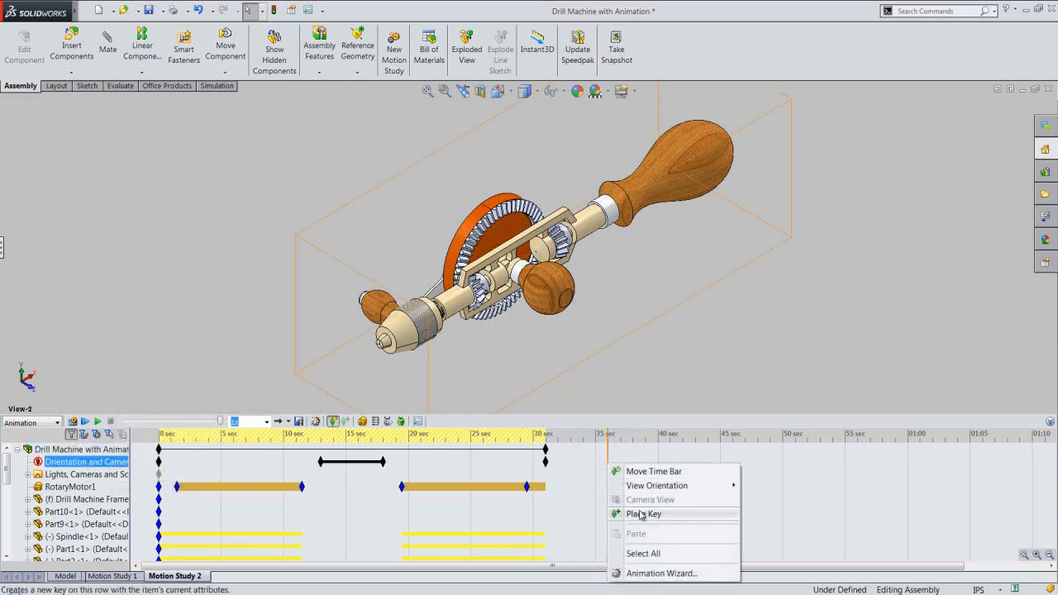
click(642, 514)
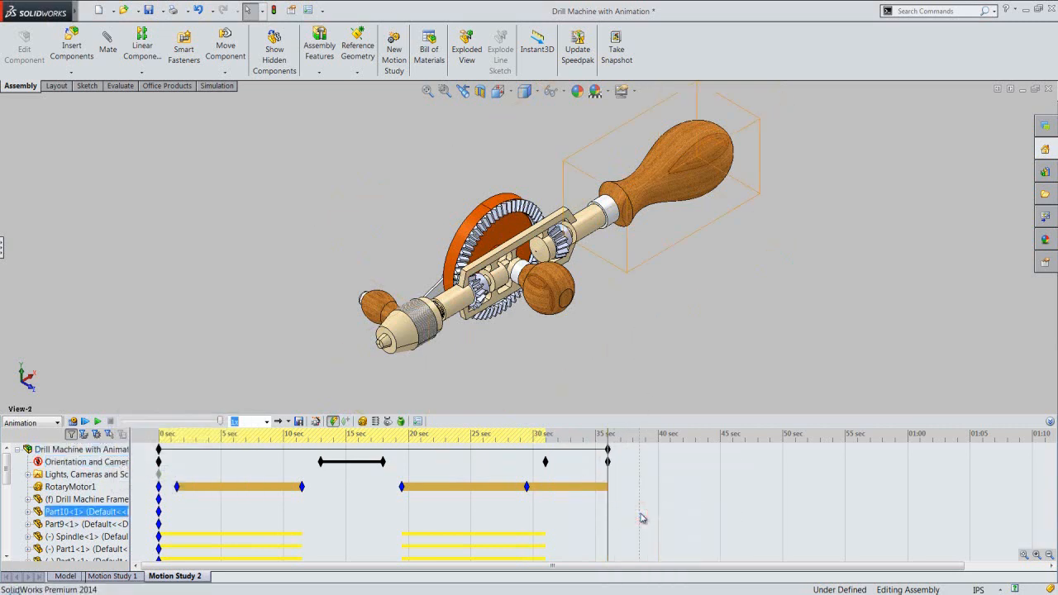
- Set the orientation to View-1, replace the 36-second Orientation and Camera Views key with it, and check the key at 31 seconds
click(507, 98)
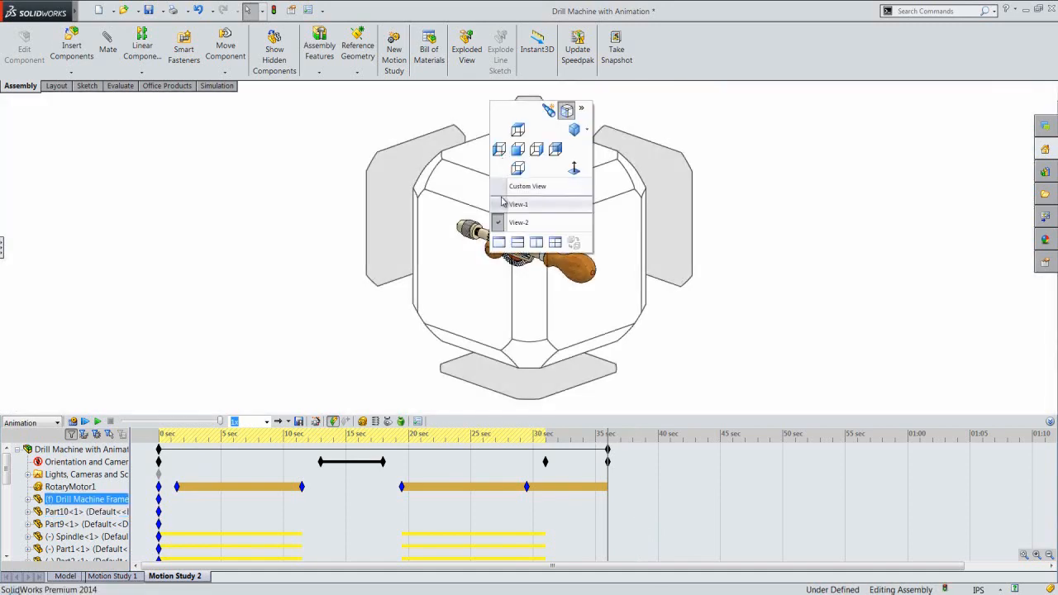
click(501, 198)
click(600, 453)
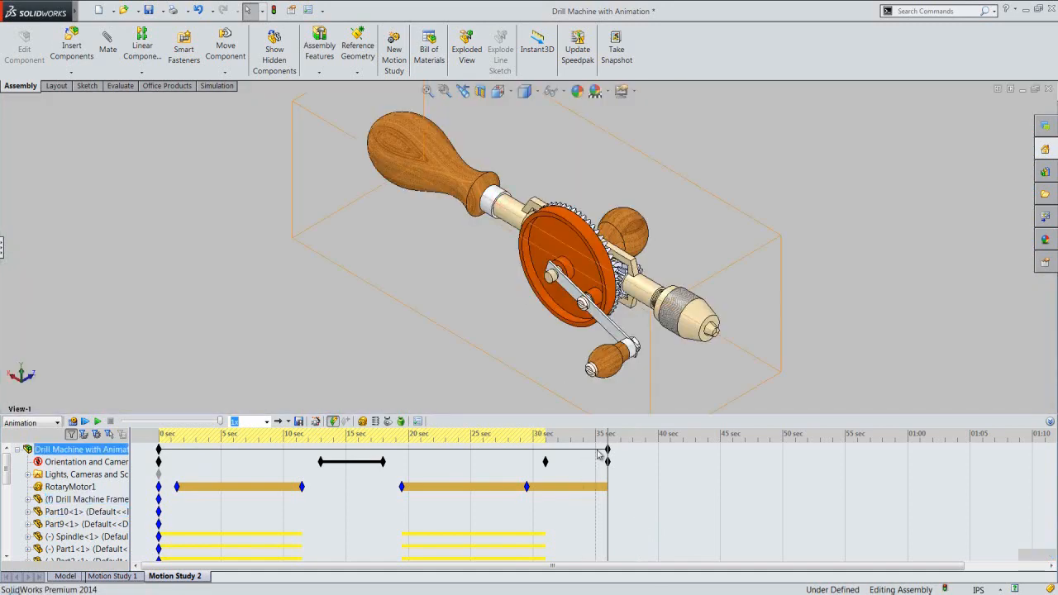
right_click(608, 463)
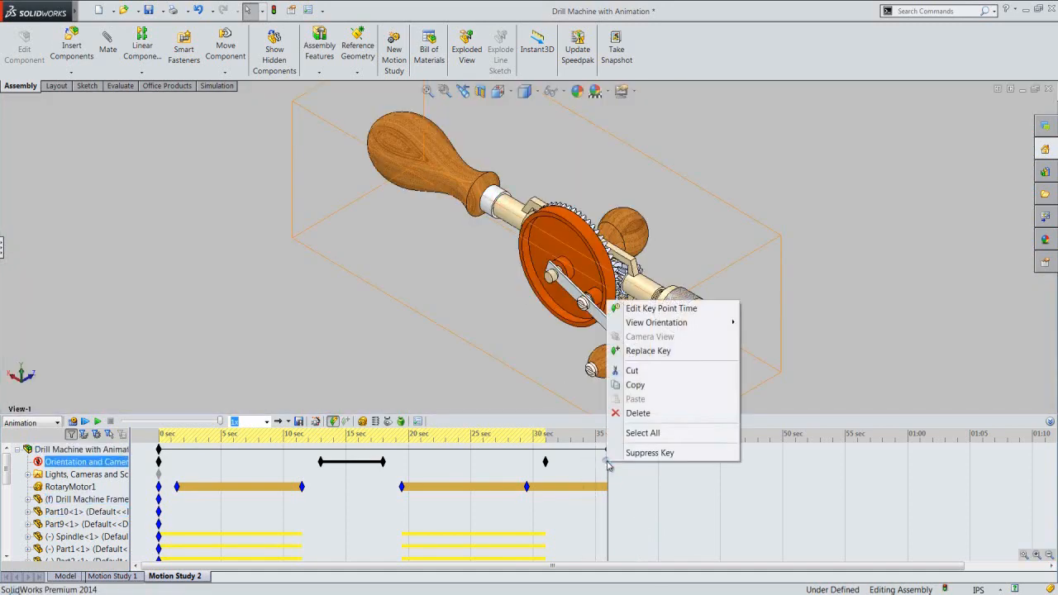
click(641, 356)
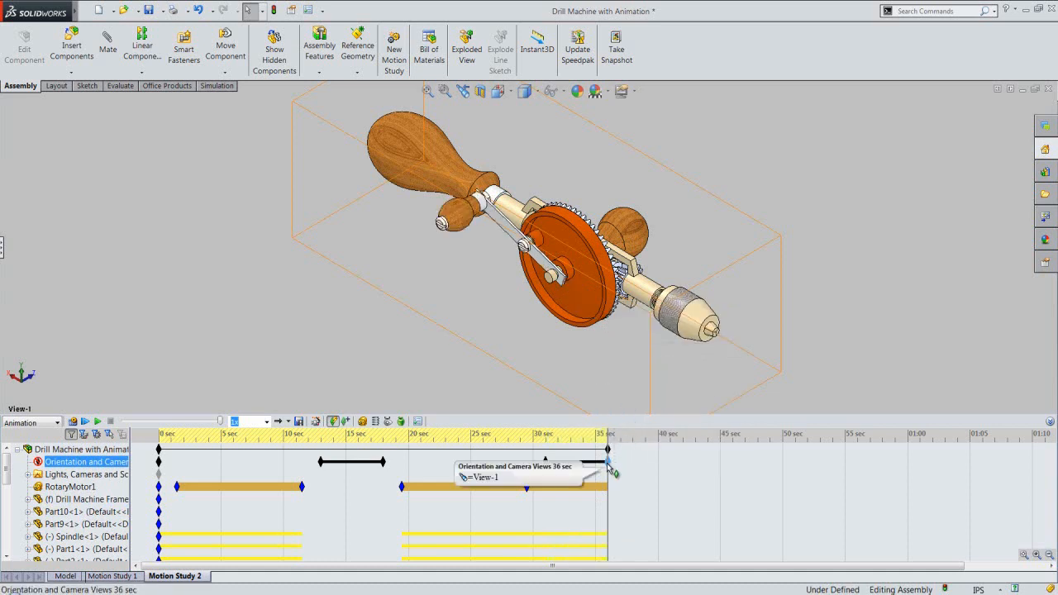
click(547, 463)
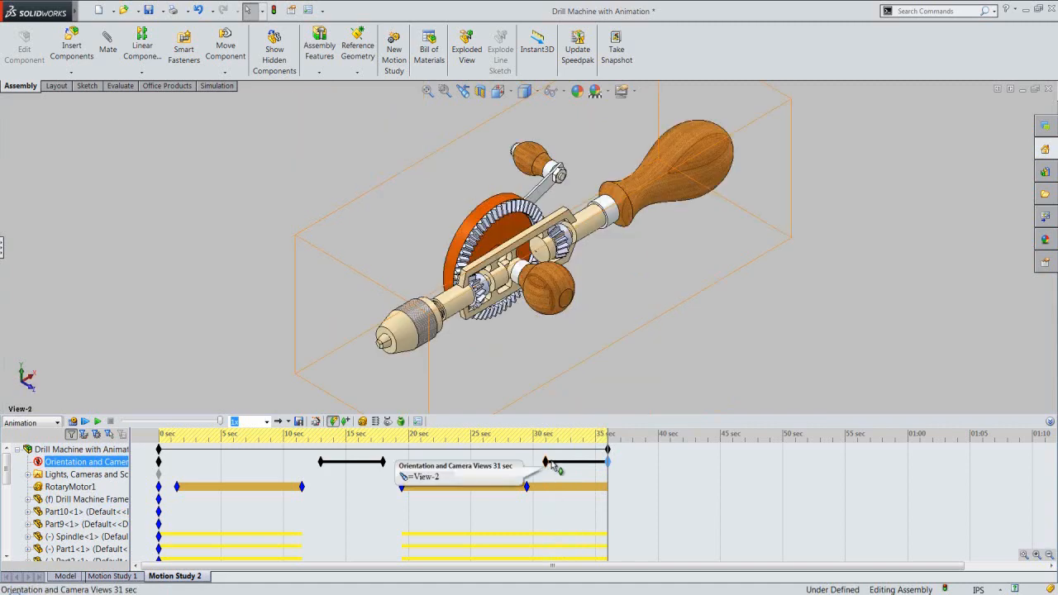
click(797, 371)
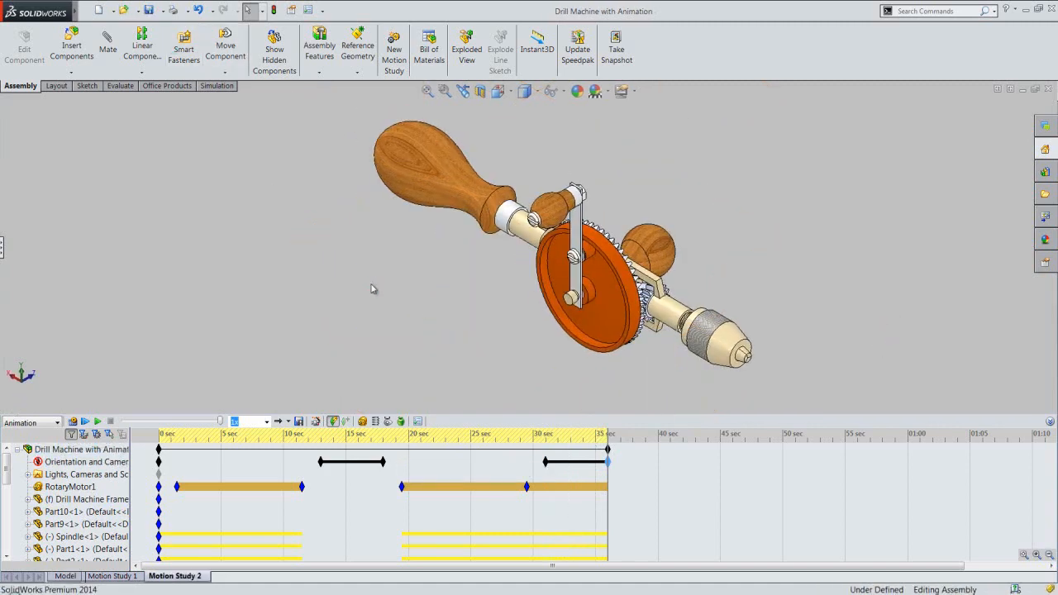
- Switch RotaryMotor1 off at its 29.5-second key and check the key's state
click(876, 401)
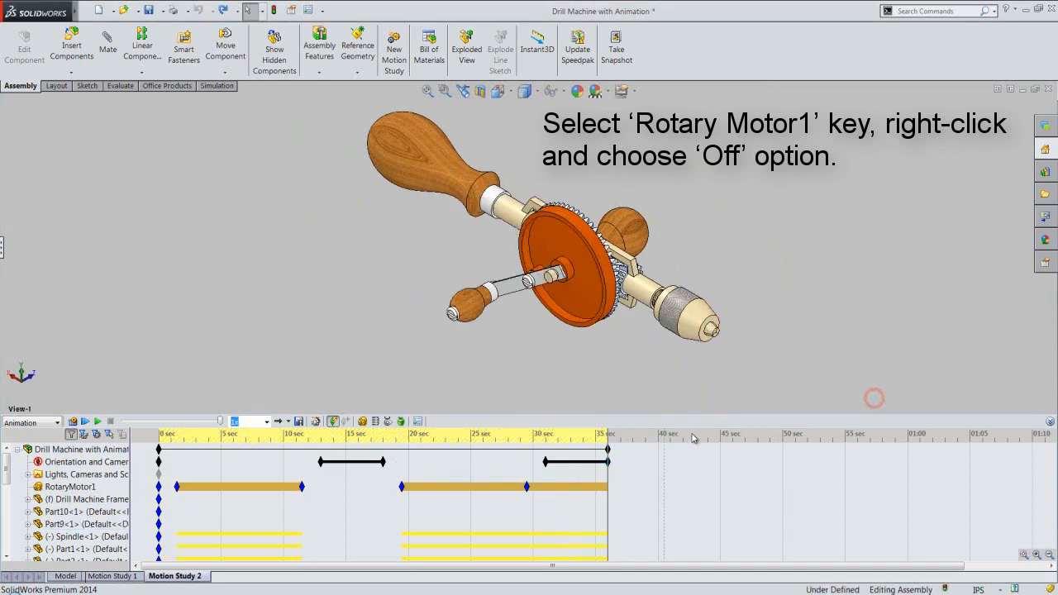
right_click(526, 489)
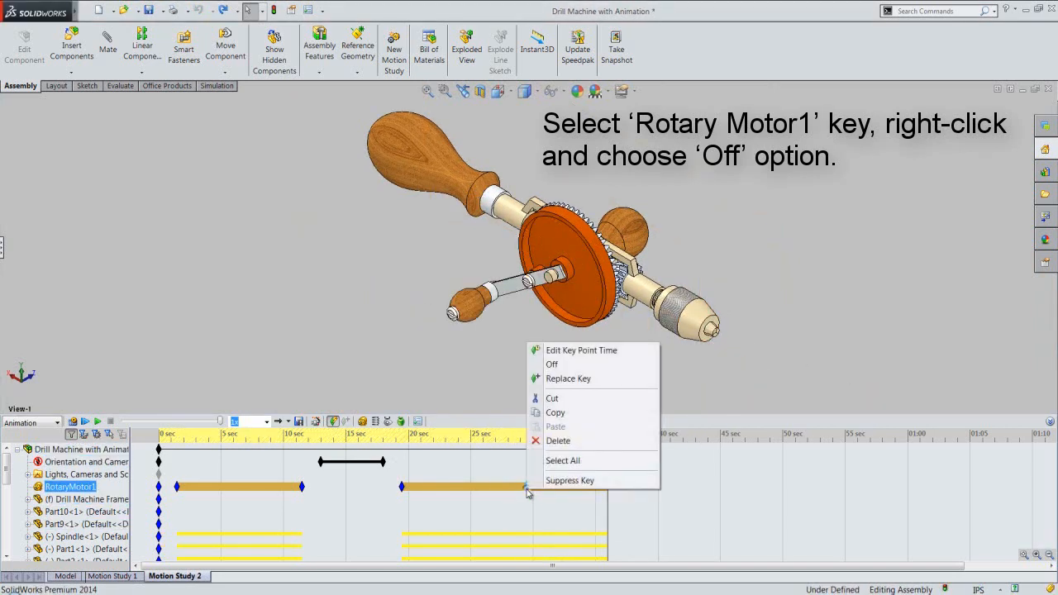
click(552, 365)
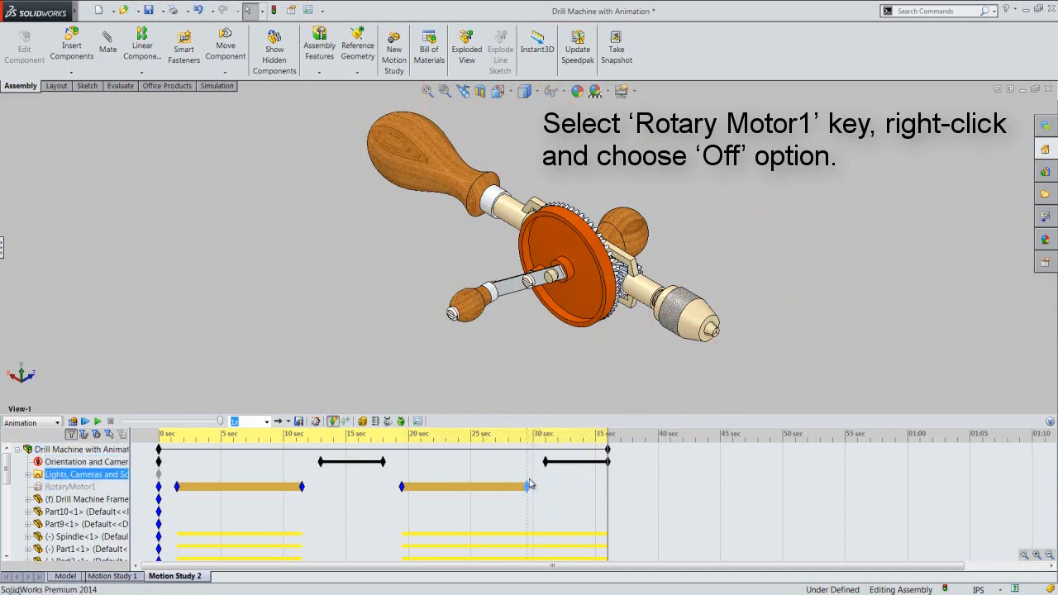
mouse_move(529, 489)
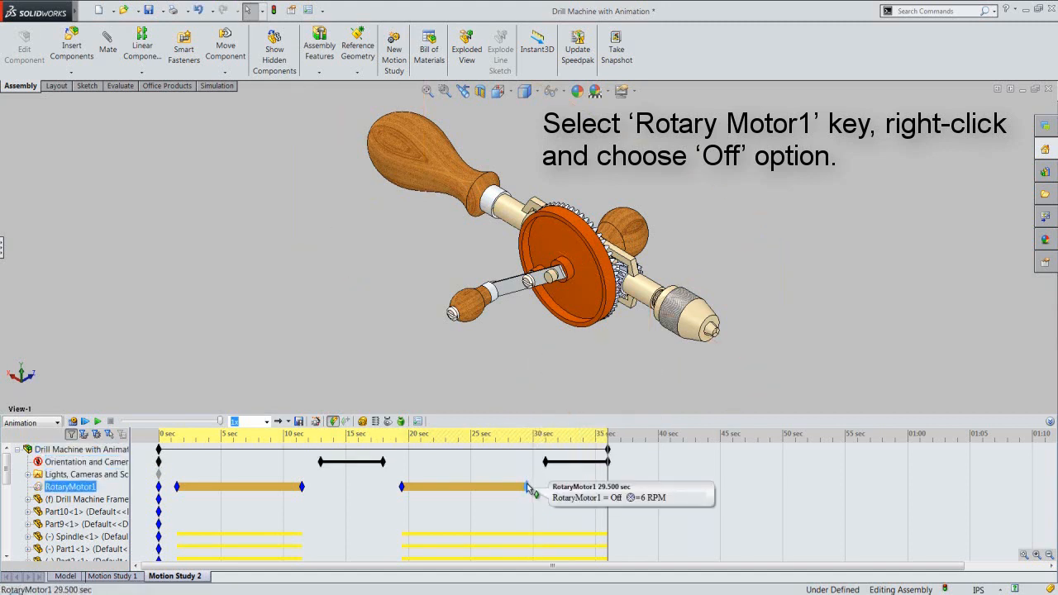
click(725, 399)
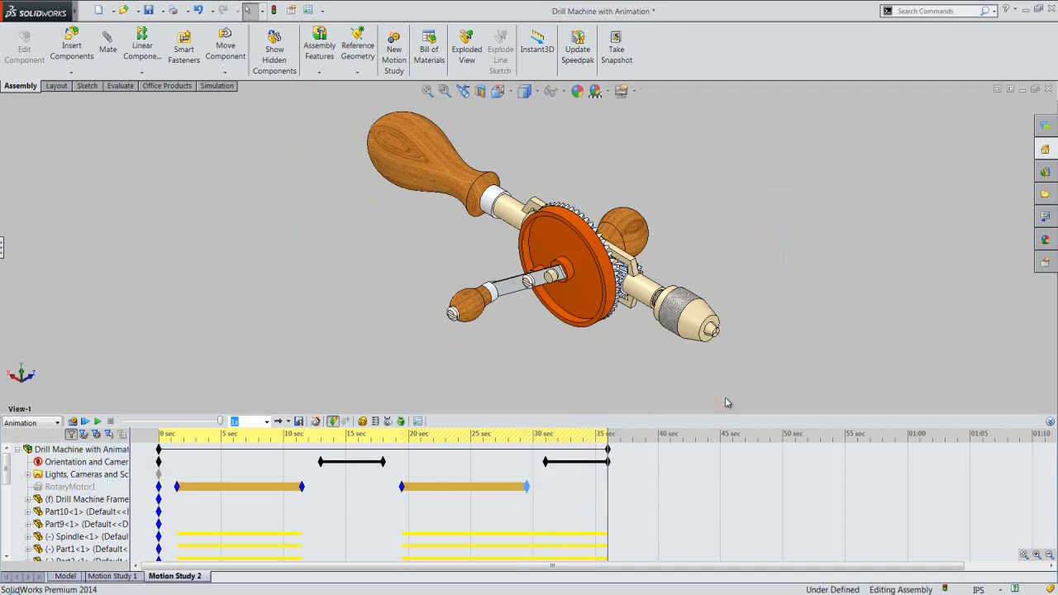
- Collapse the motion study timeline and hide the Heads-Up View toolbar to enlarge the view of the drill
click(1050, 422)
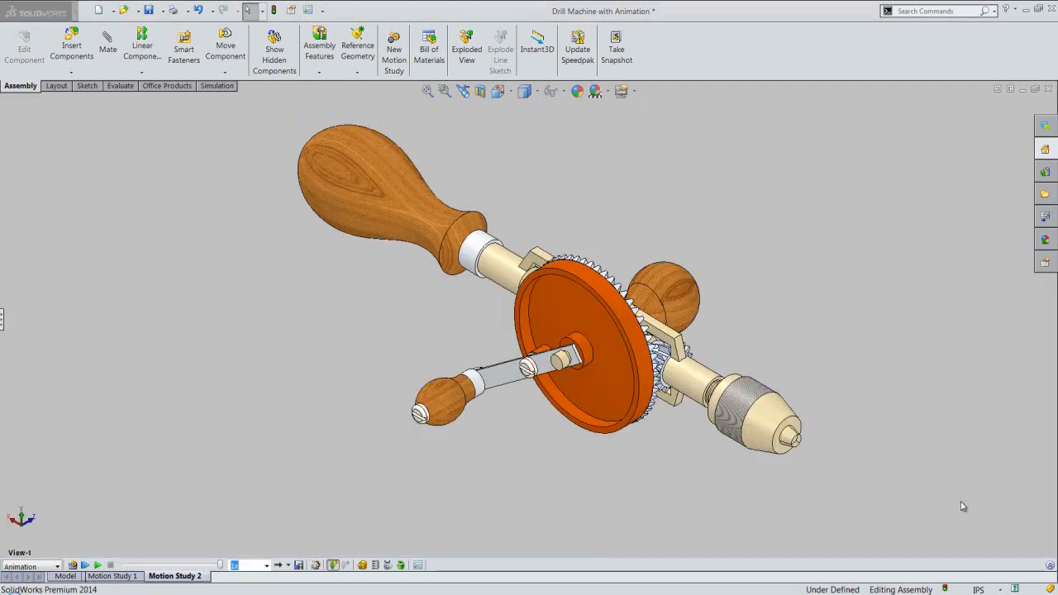
right_click(810, 49)
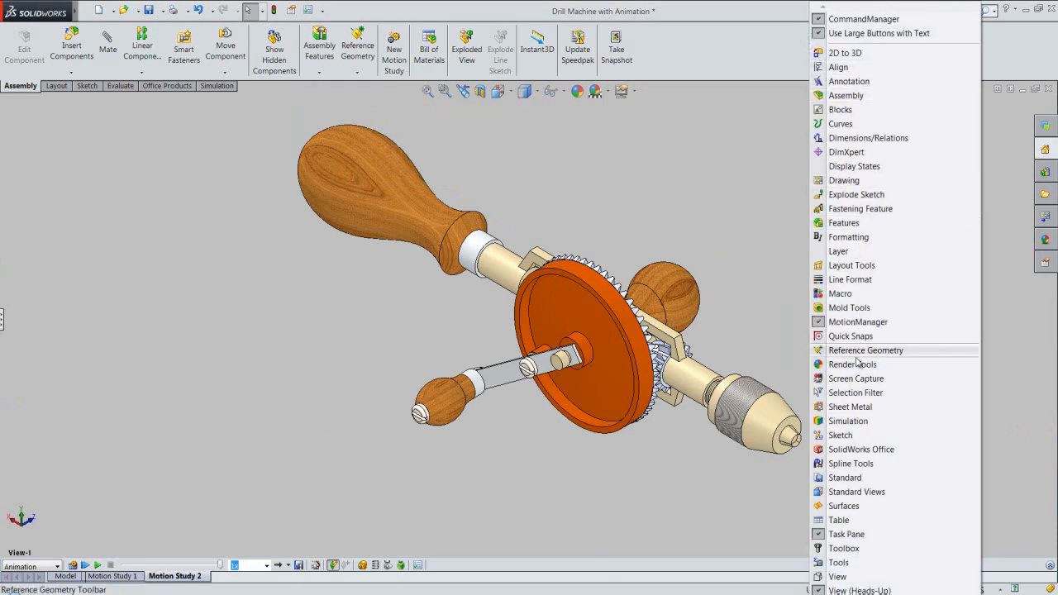
click(822, 590)
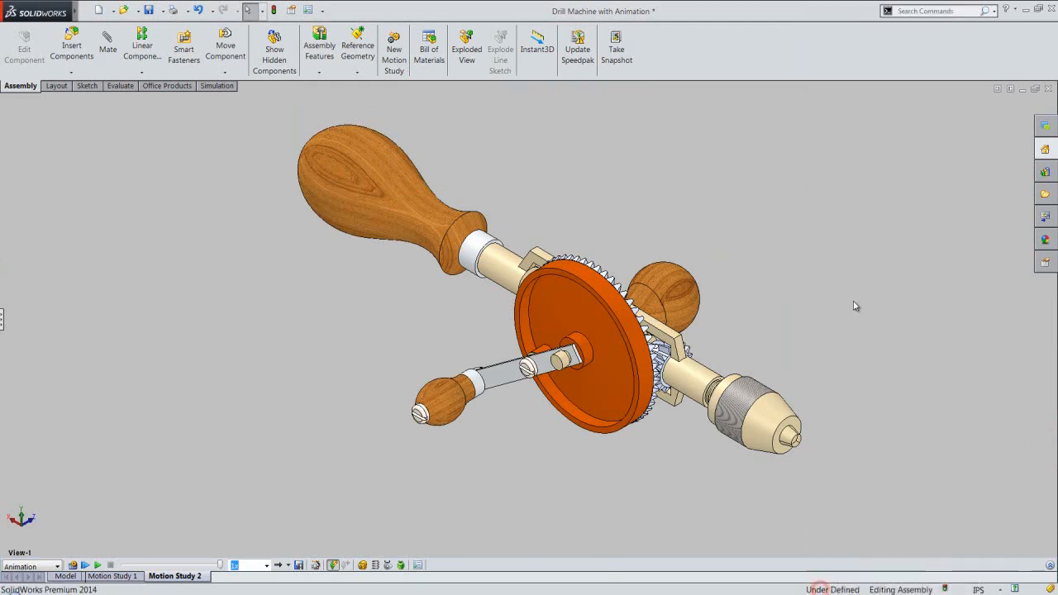
- Calculate Motion Study 2 and play the full drill animation from the start
click(74, 566)
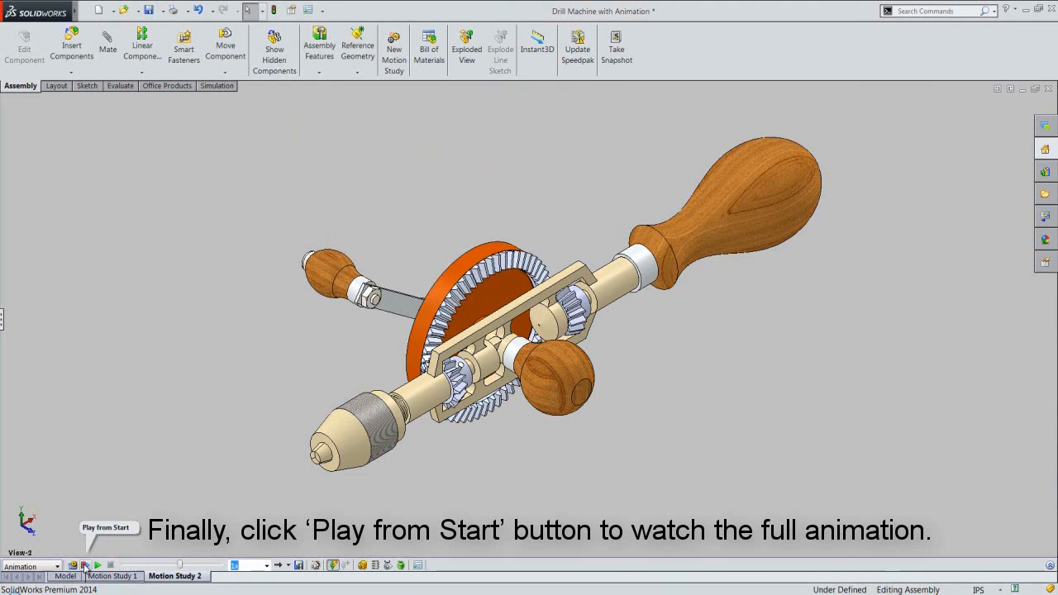
click(85, 566)
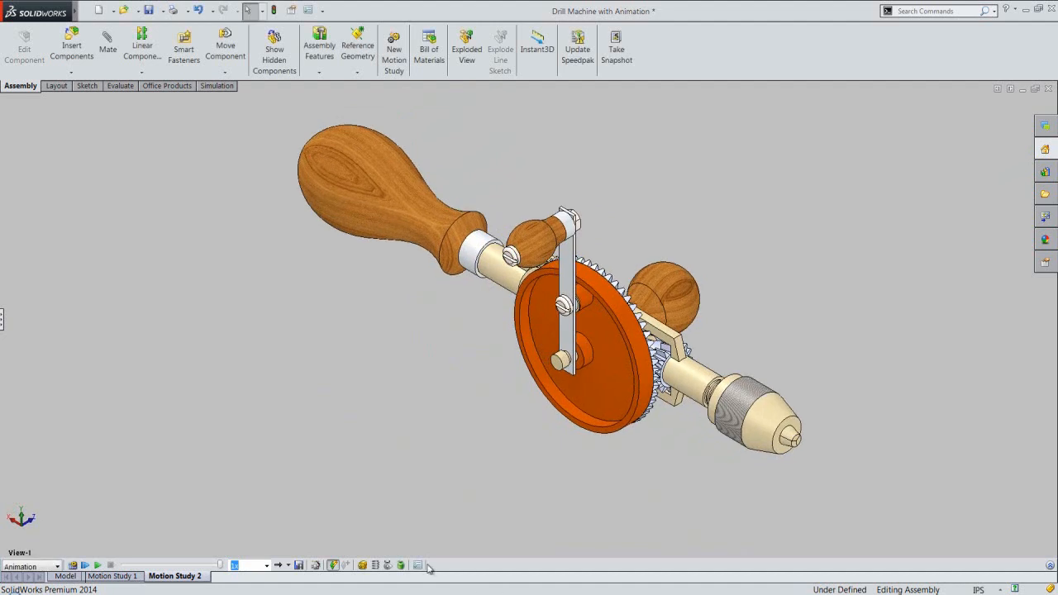
- Leave the motion study, return to the assembly model and show its feature tree
click(71, 576)
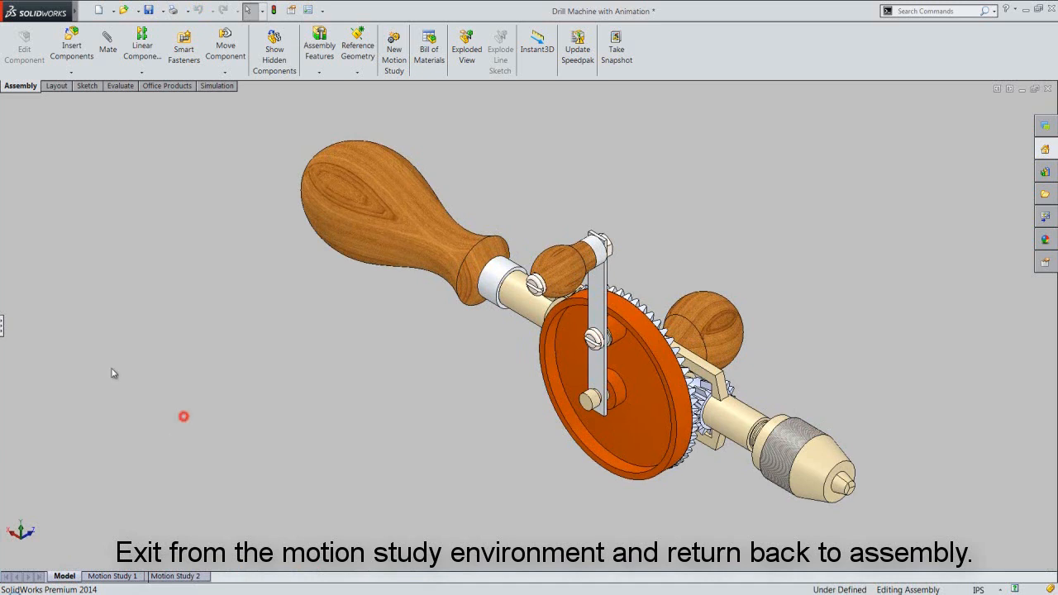
click(3, 325)
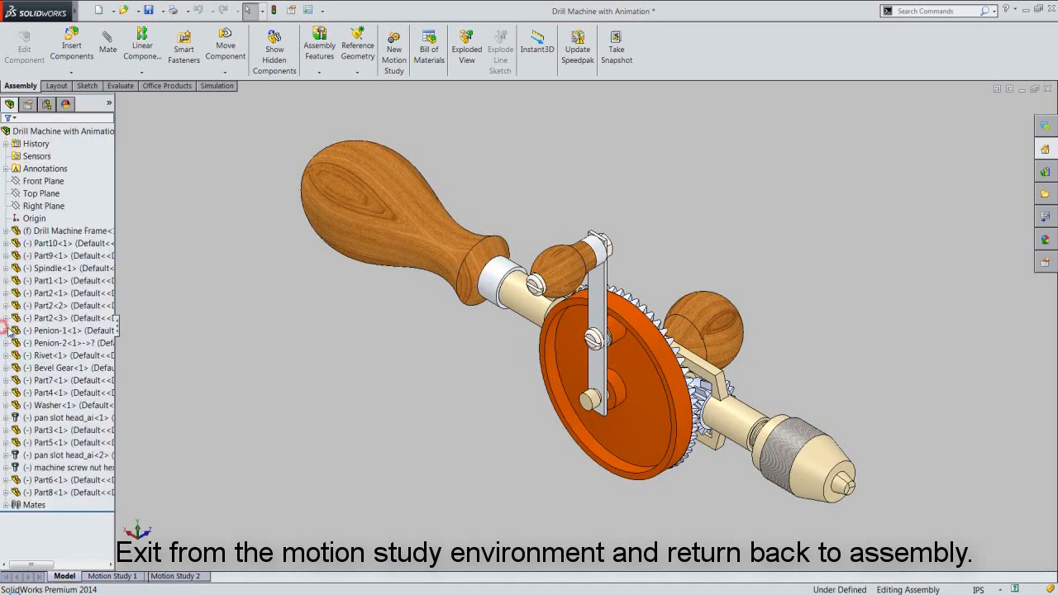
click(174, 282)
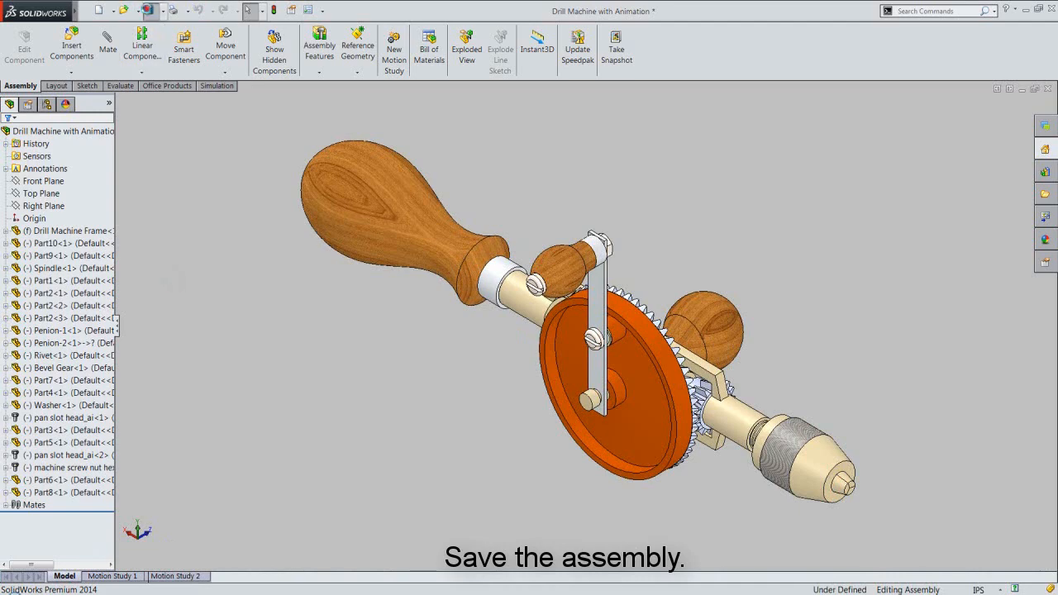